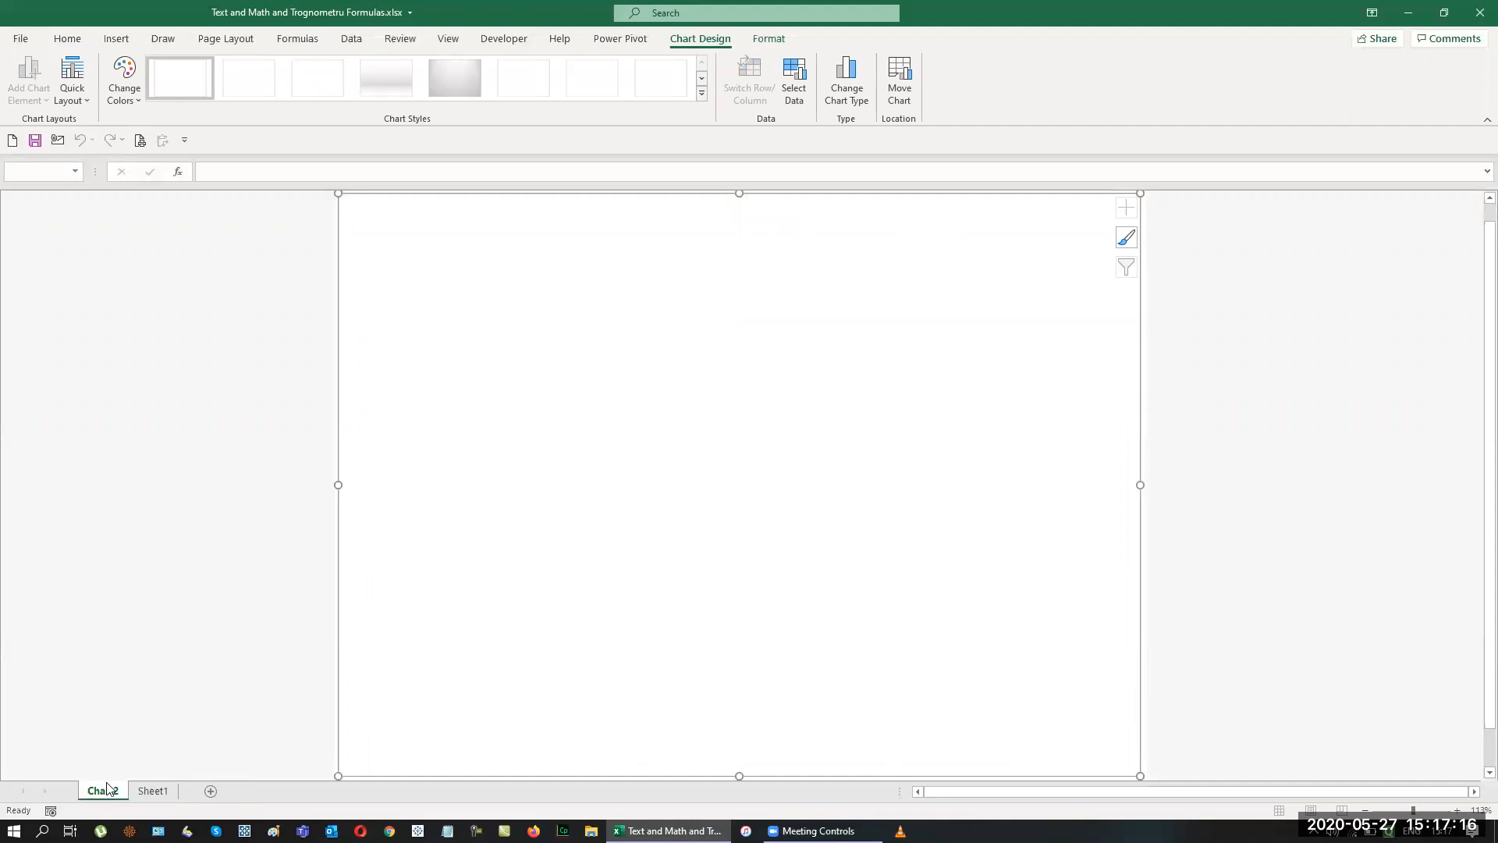
Delete the blank Chart2 chart sheet from the workbook.
click(156, 591)
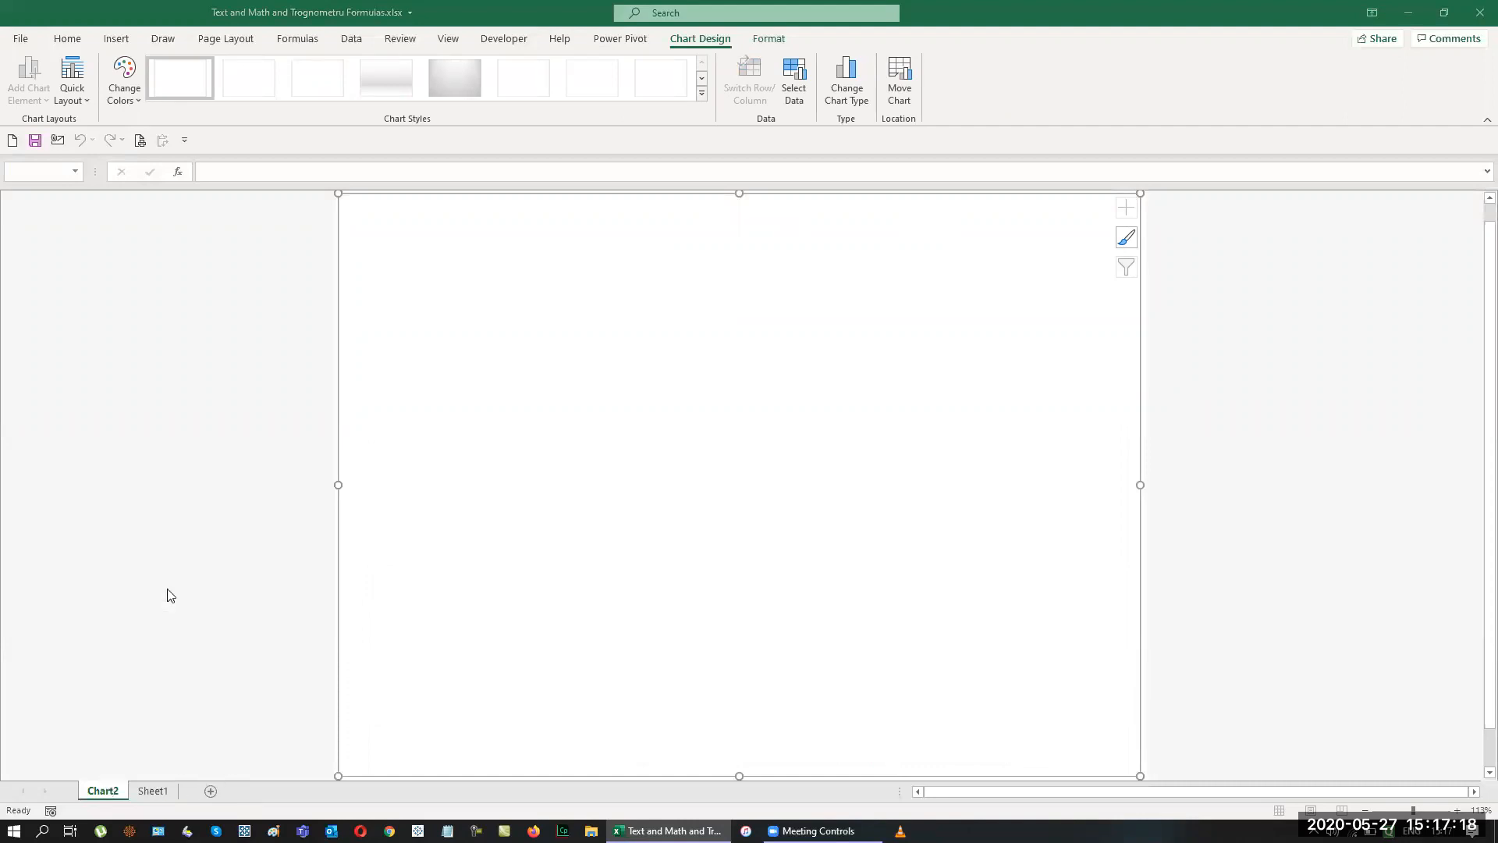
click(728, 462)
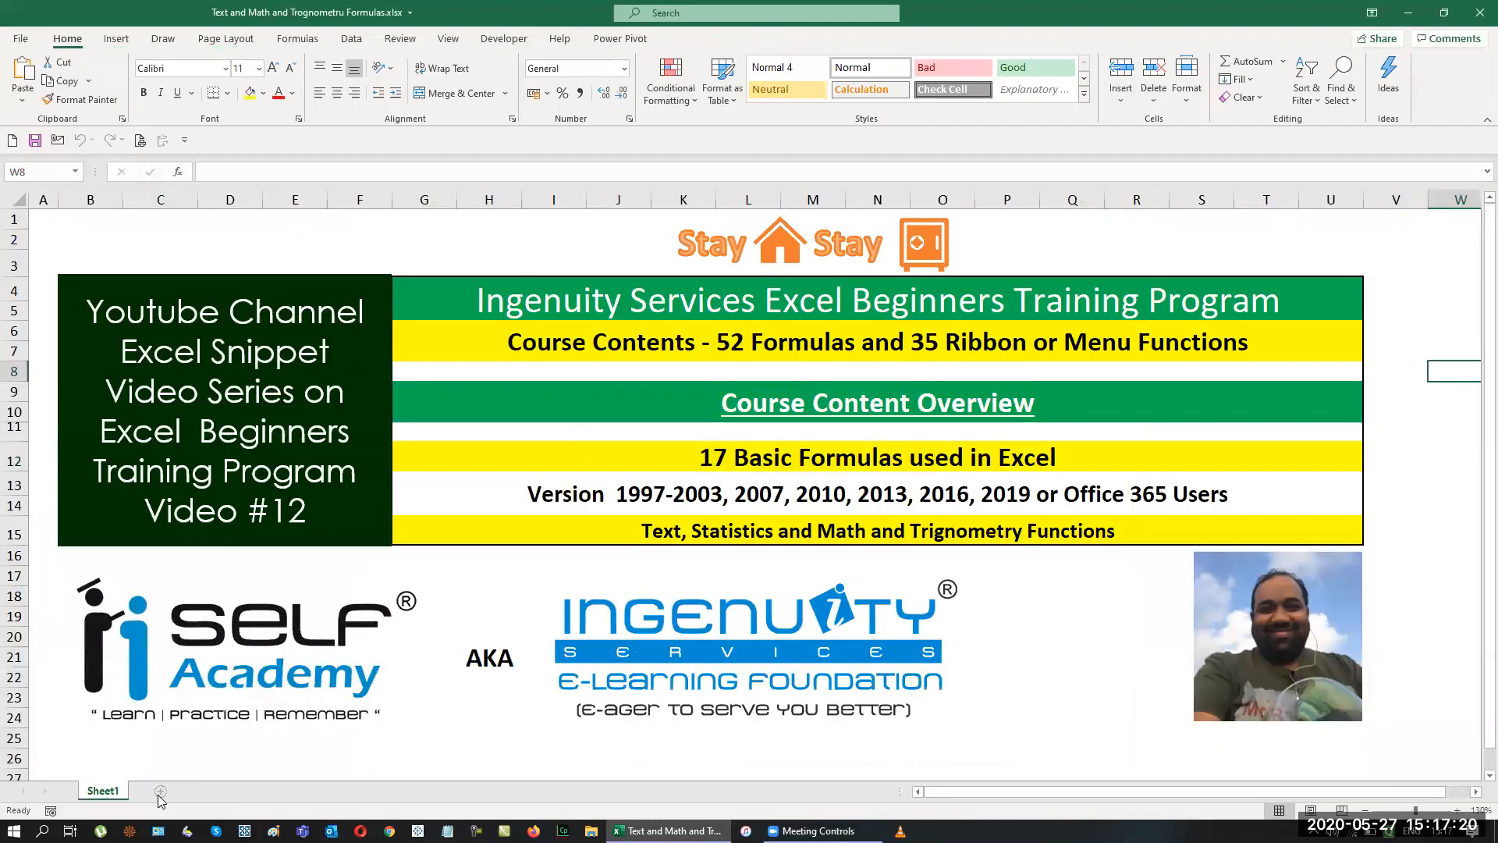
Add a new worksheet and name it "Text Functions as Labelling Fun".
click(156, 791)
double_click(157, 793)
text(Text)
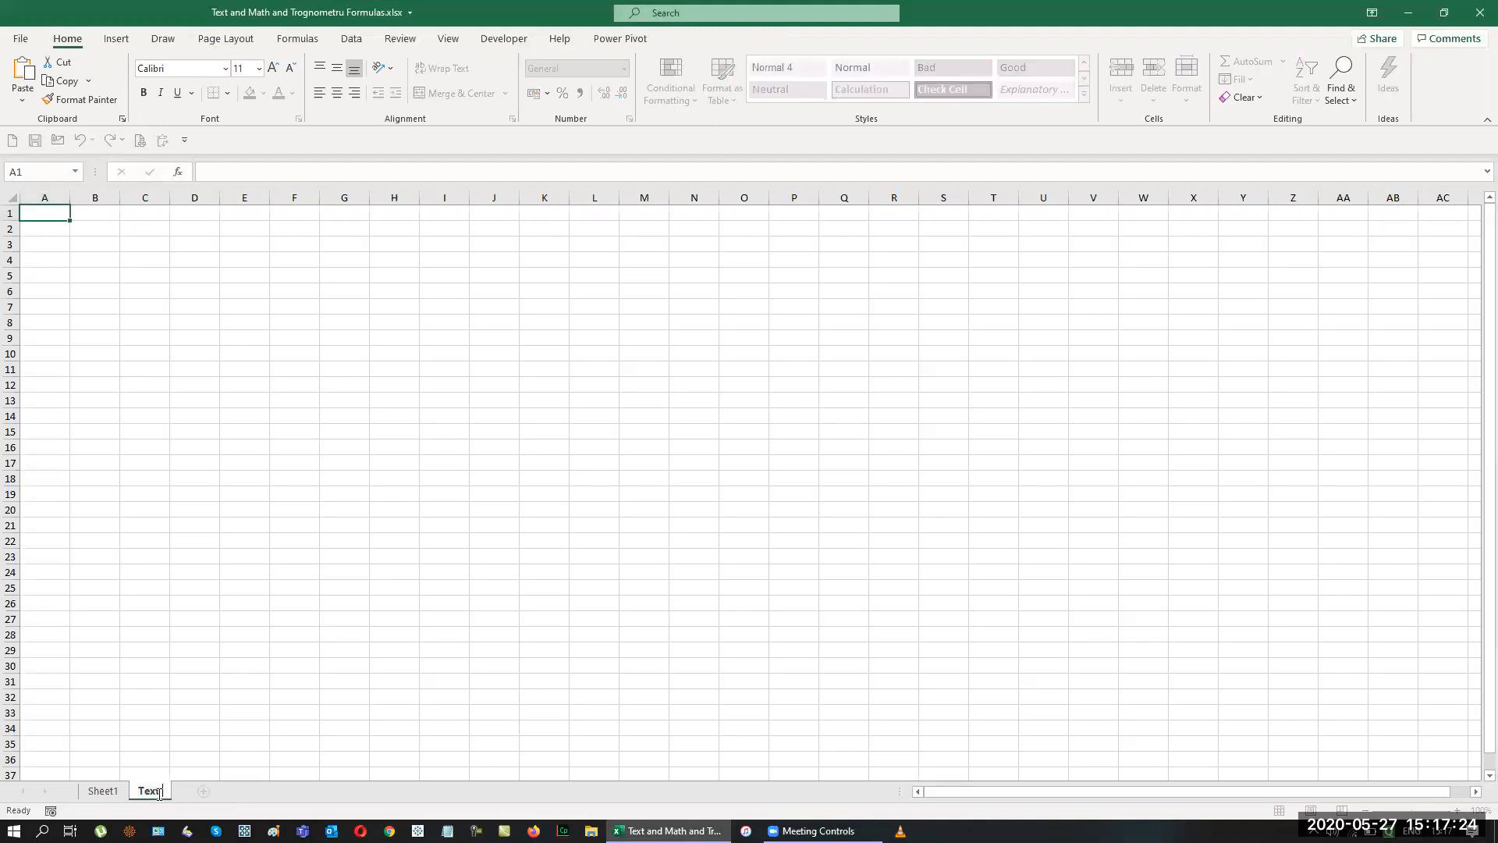
text( Functions as L)
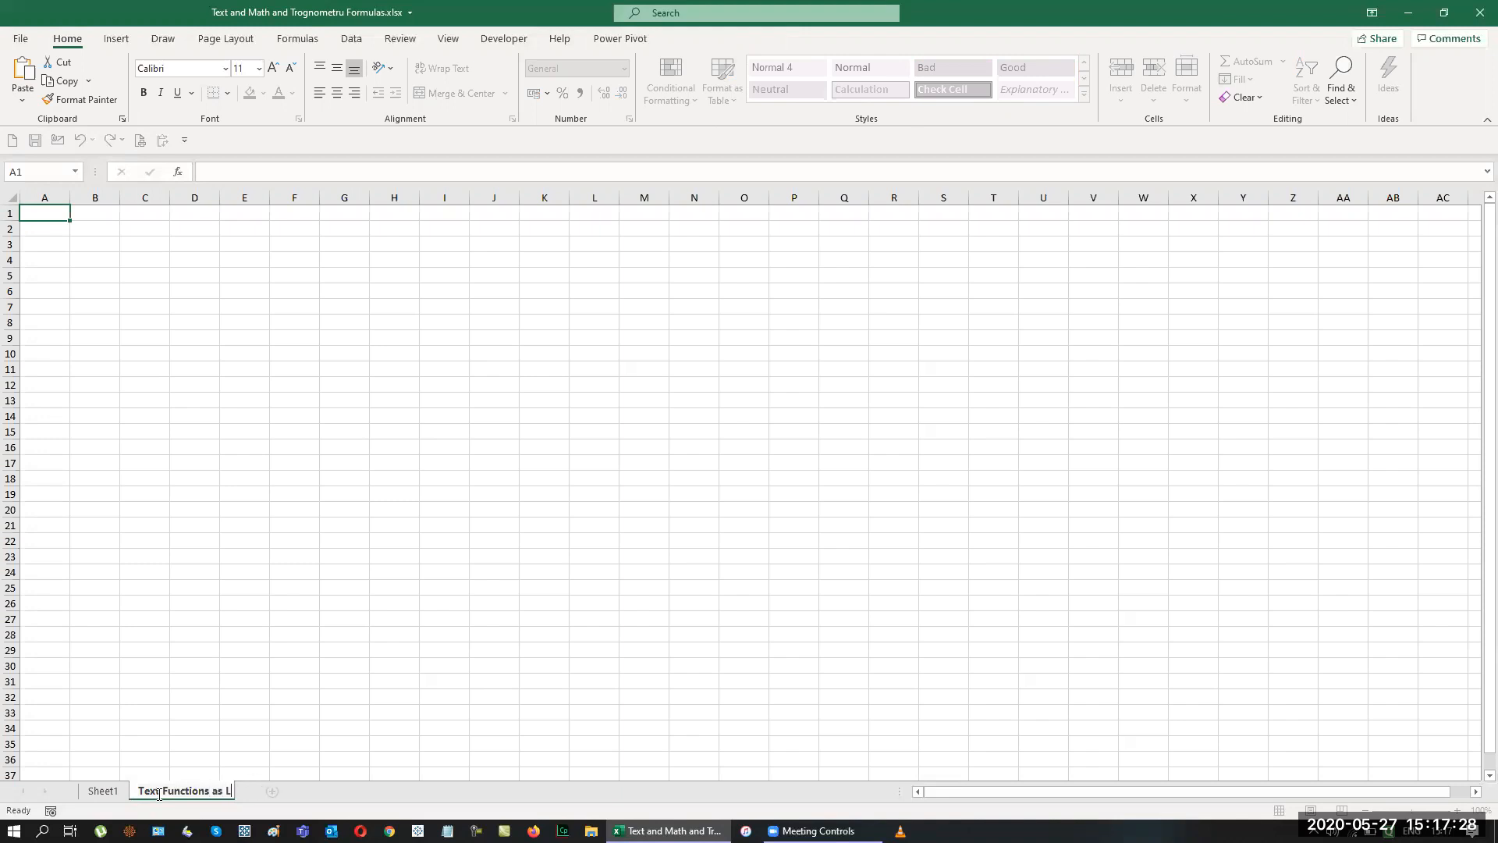
text(abelling Fun)
key(Return)
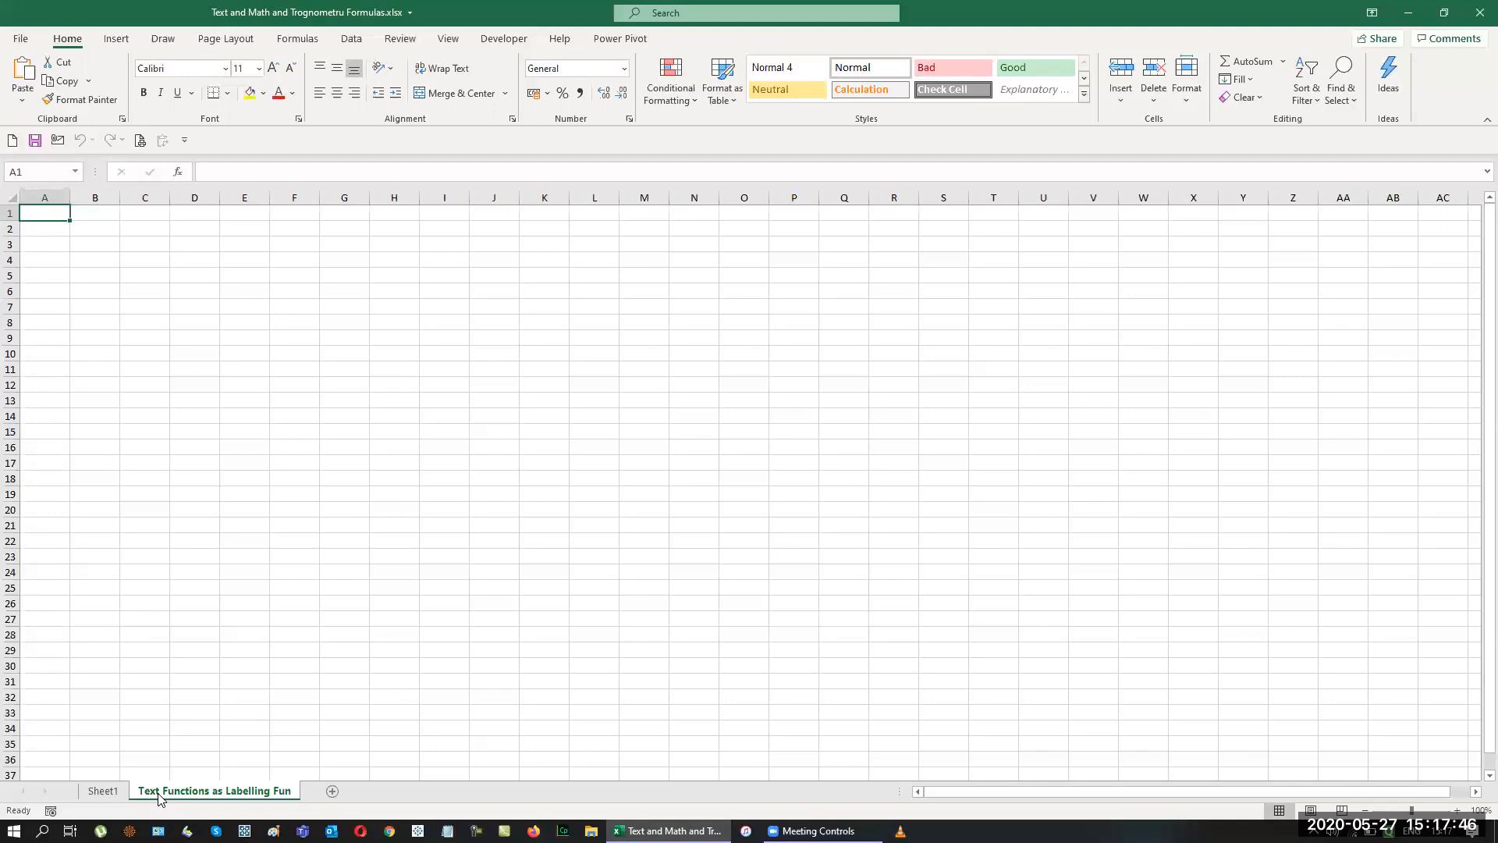
Enter the column headers SNO in cell C3 and Particulars in cell D3.
ctrl+scroll(321, 637, up, 5)
ctrl+scroll(321, 637, up, 1)
click(259, 293)
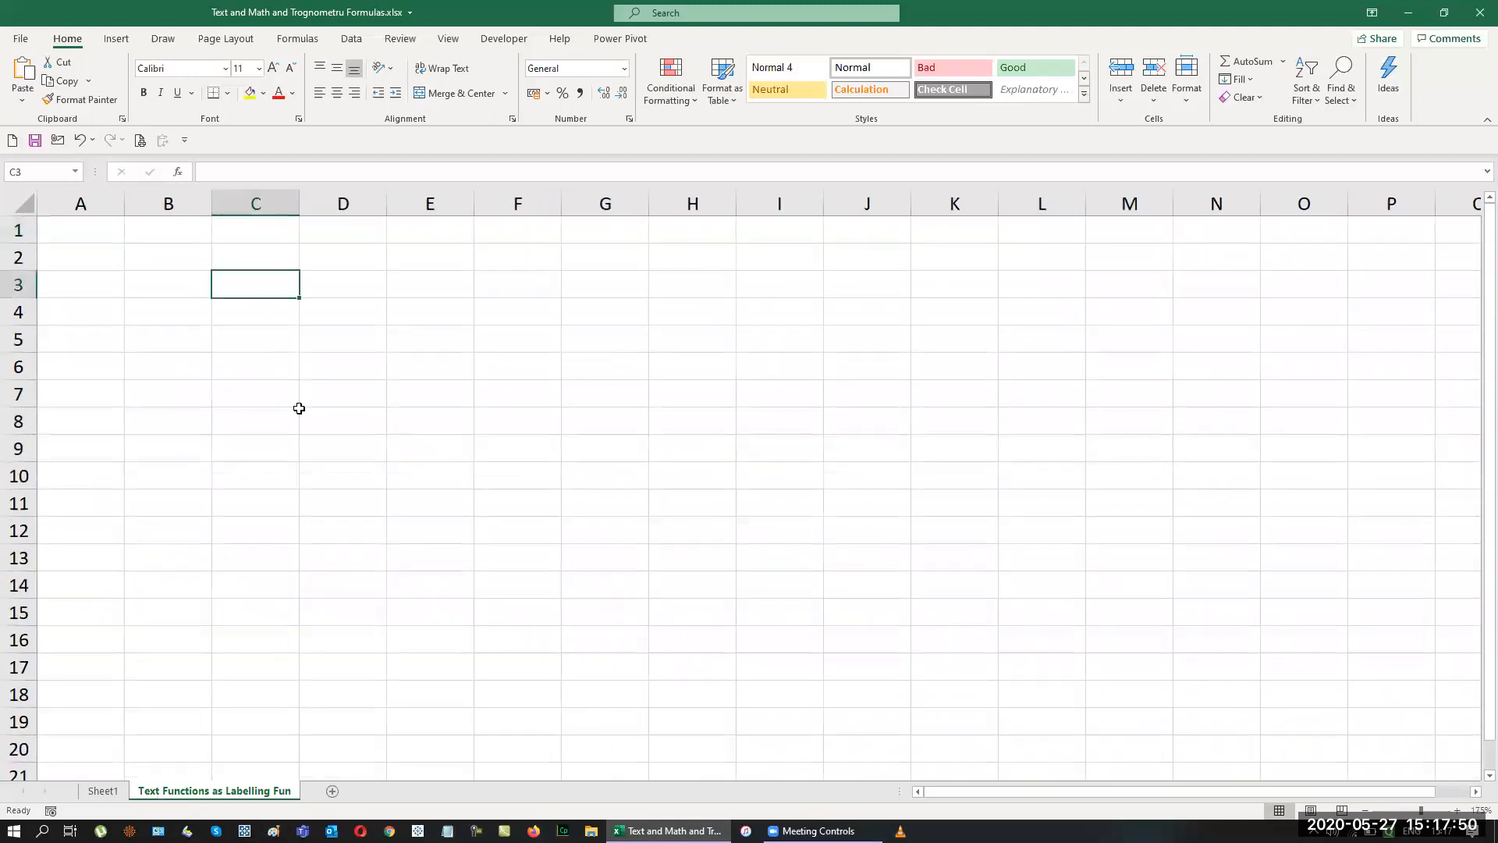
text(SNO)
key(Tab)
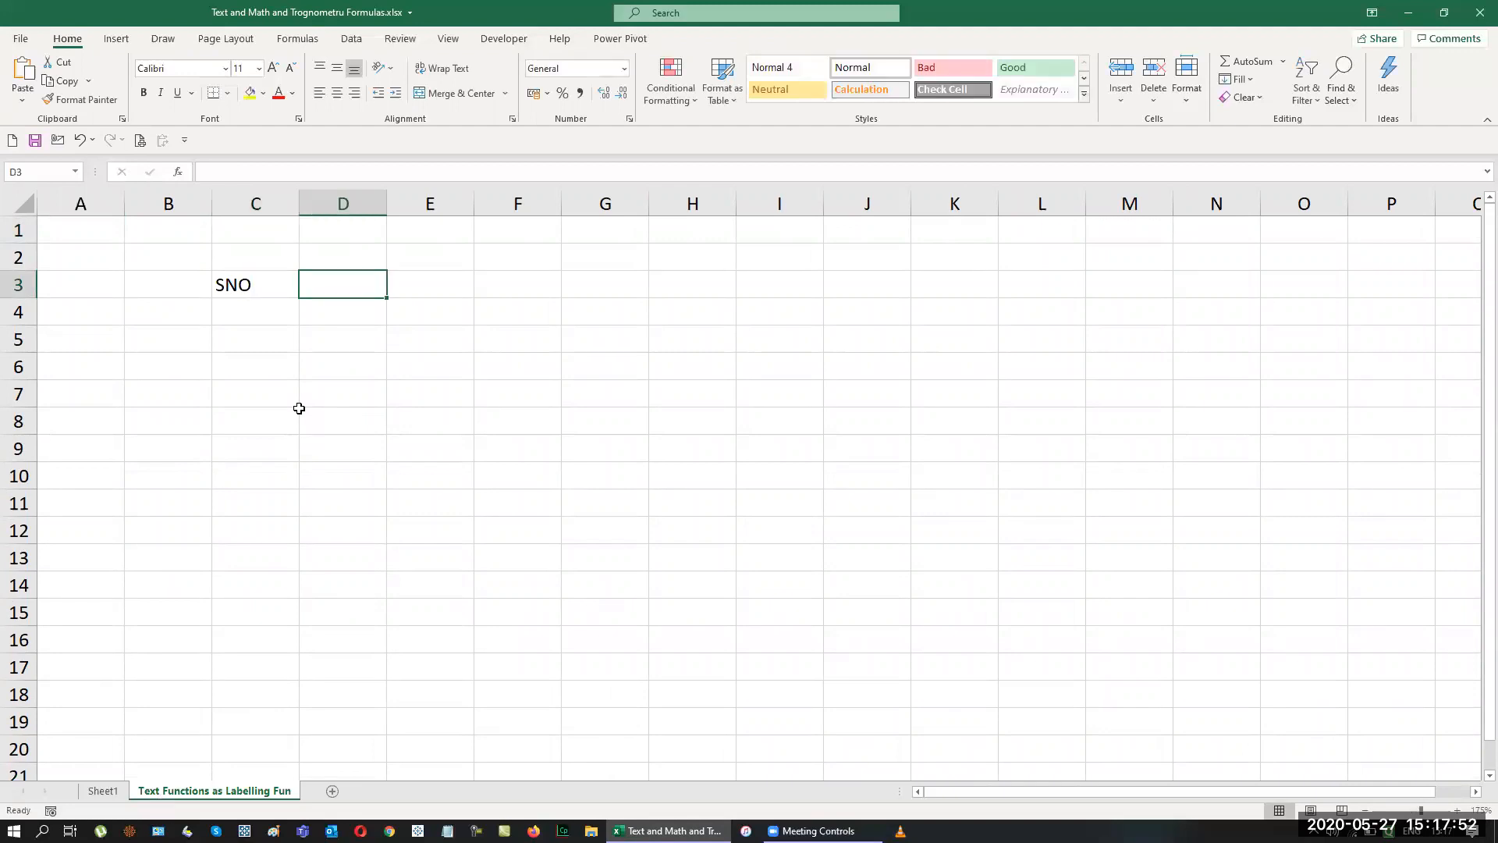
text(Particulats)
key(Tab)
key(Left)
key(F2)
key(BackSpace)
key(BackSpace)
text(rs)
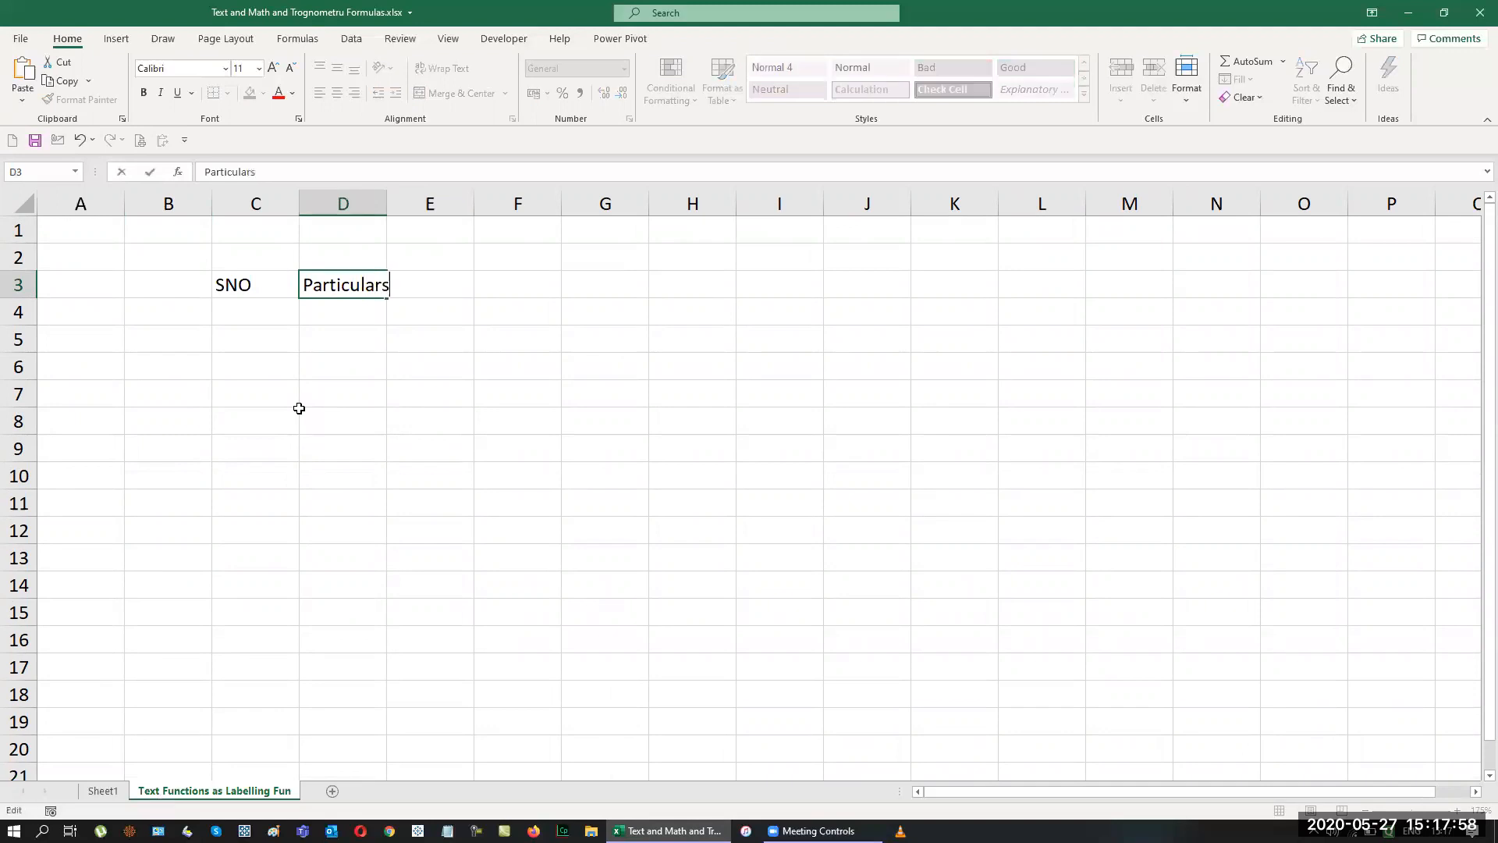
key(Tab)
Enter the mixed-case headers QuantIty, RATe and AmOunt in cells E3 to G3.
text(Q)
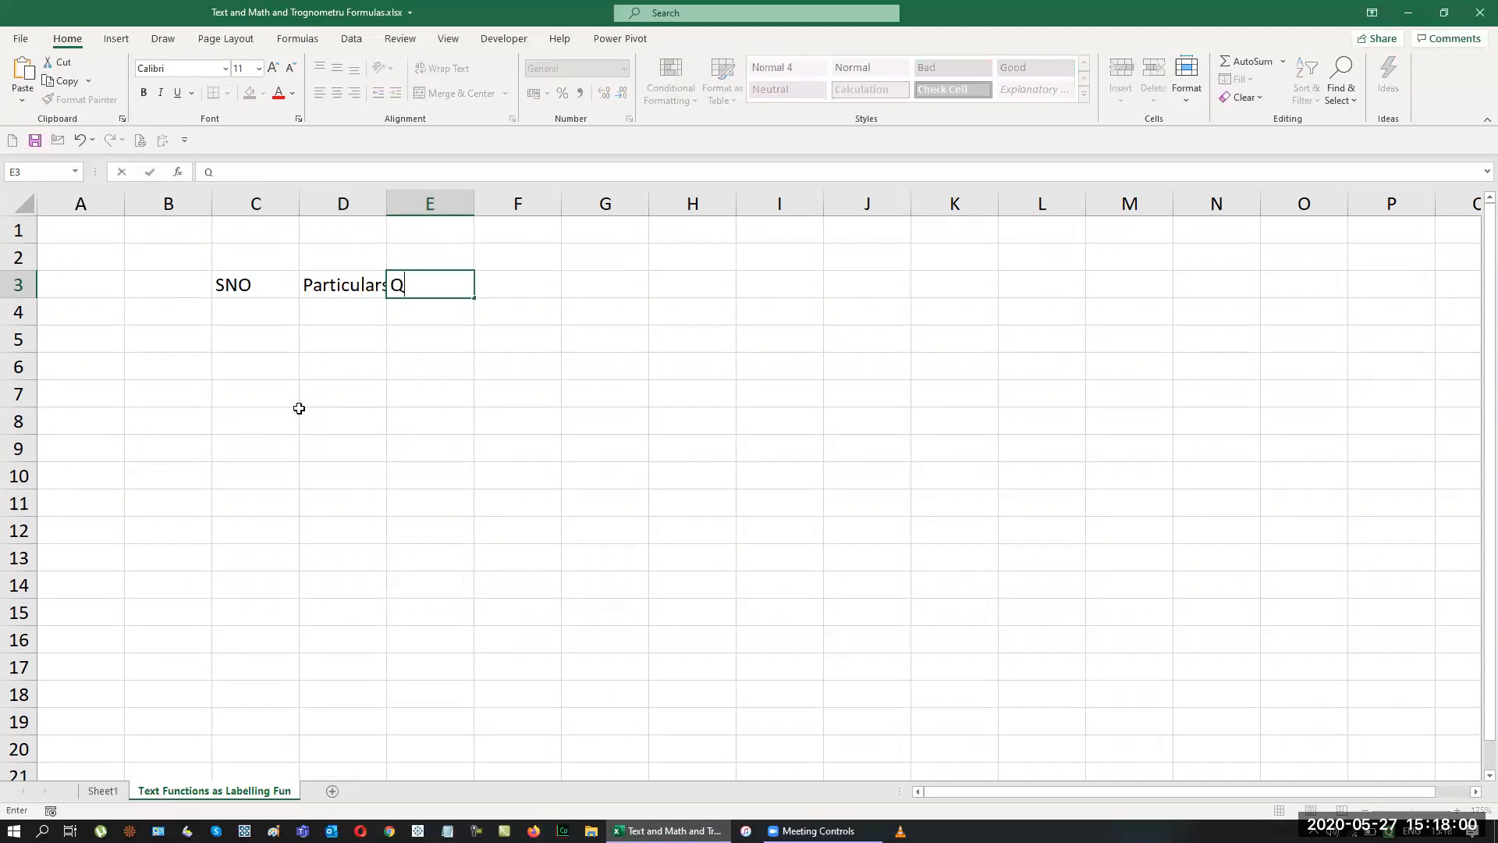
text(uantIty)
key(Tab)
text(RATe)
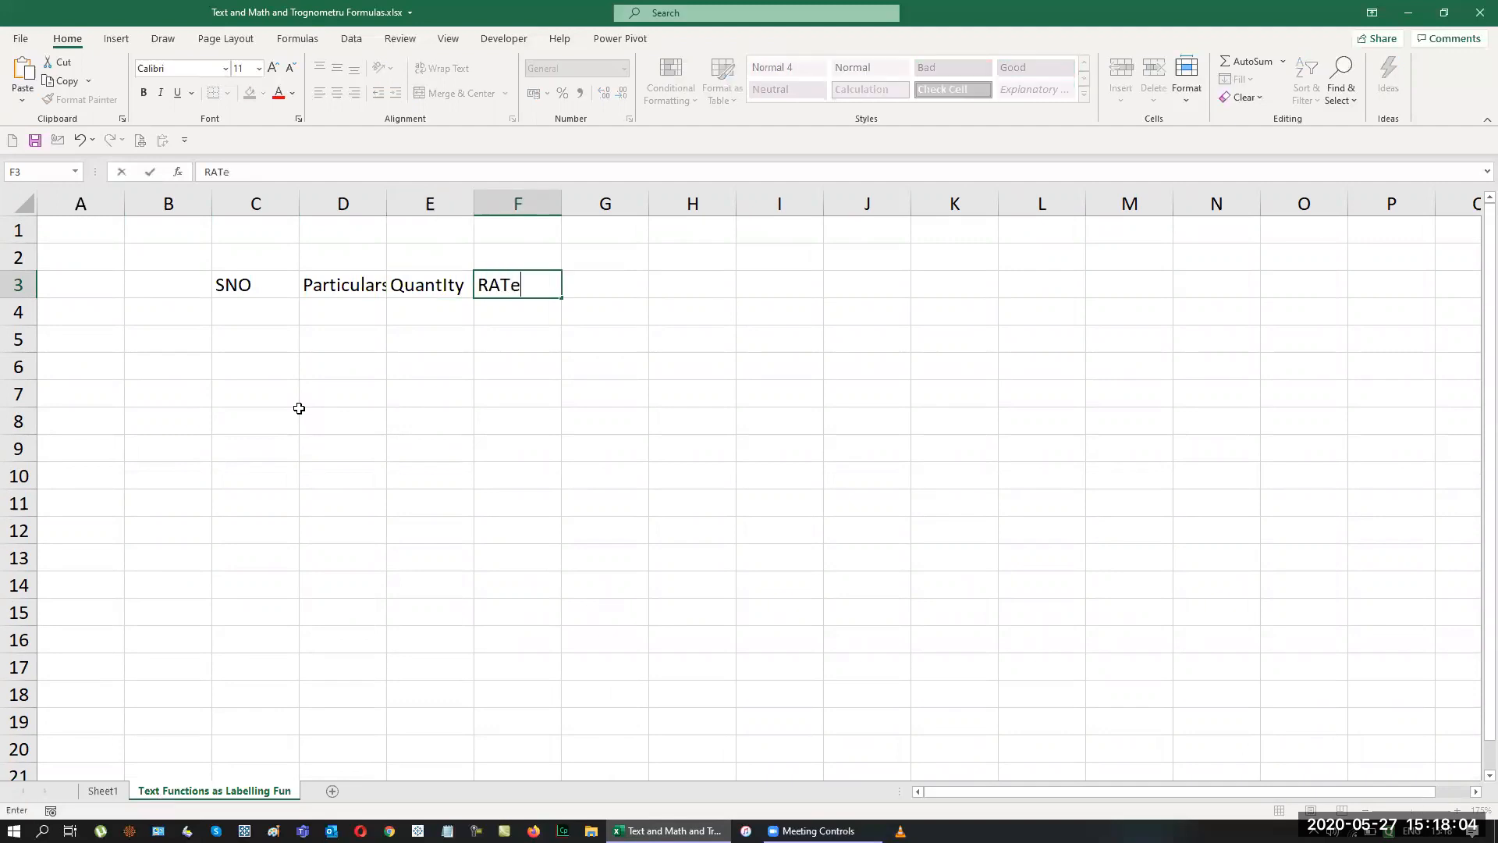
key(Tab)
text(Am)
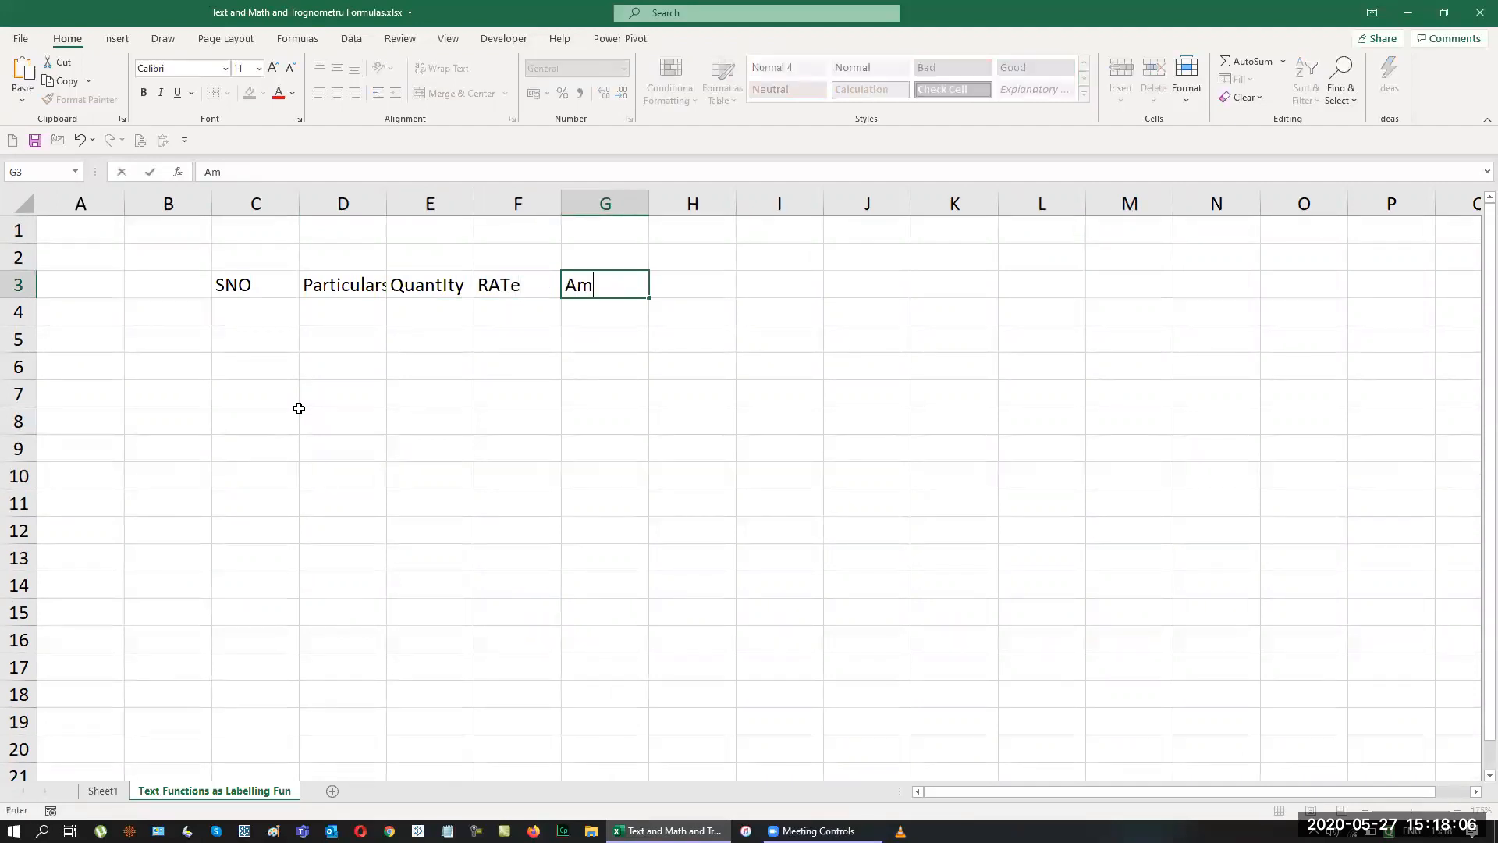
text(Ount)
key(Return)
AutoFit the widths of columns C to G to the header row C3:G3.
key(Up)
key(Left)
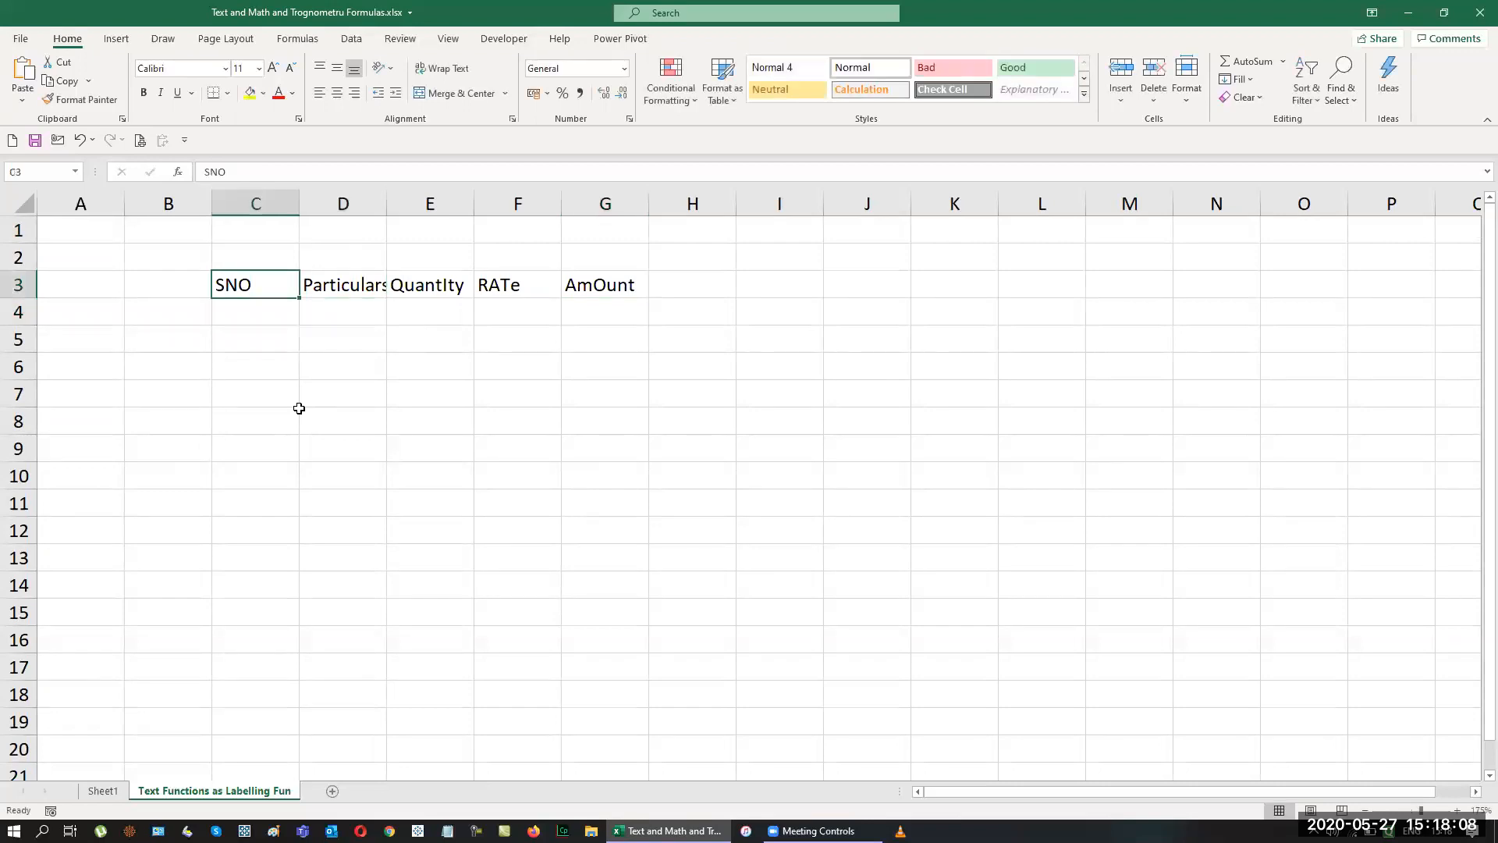
key(ctrl+shift+Right)
key(alt+o)
key(c)
key(a)
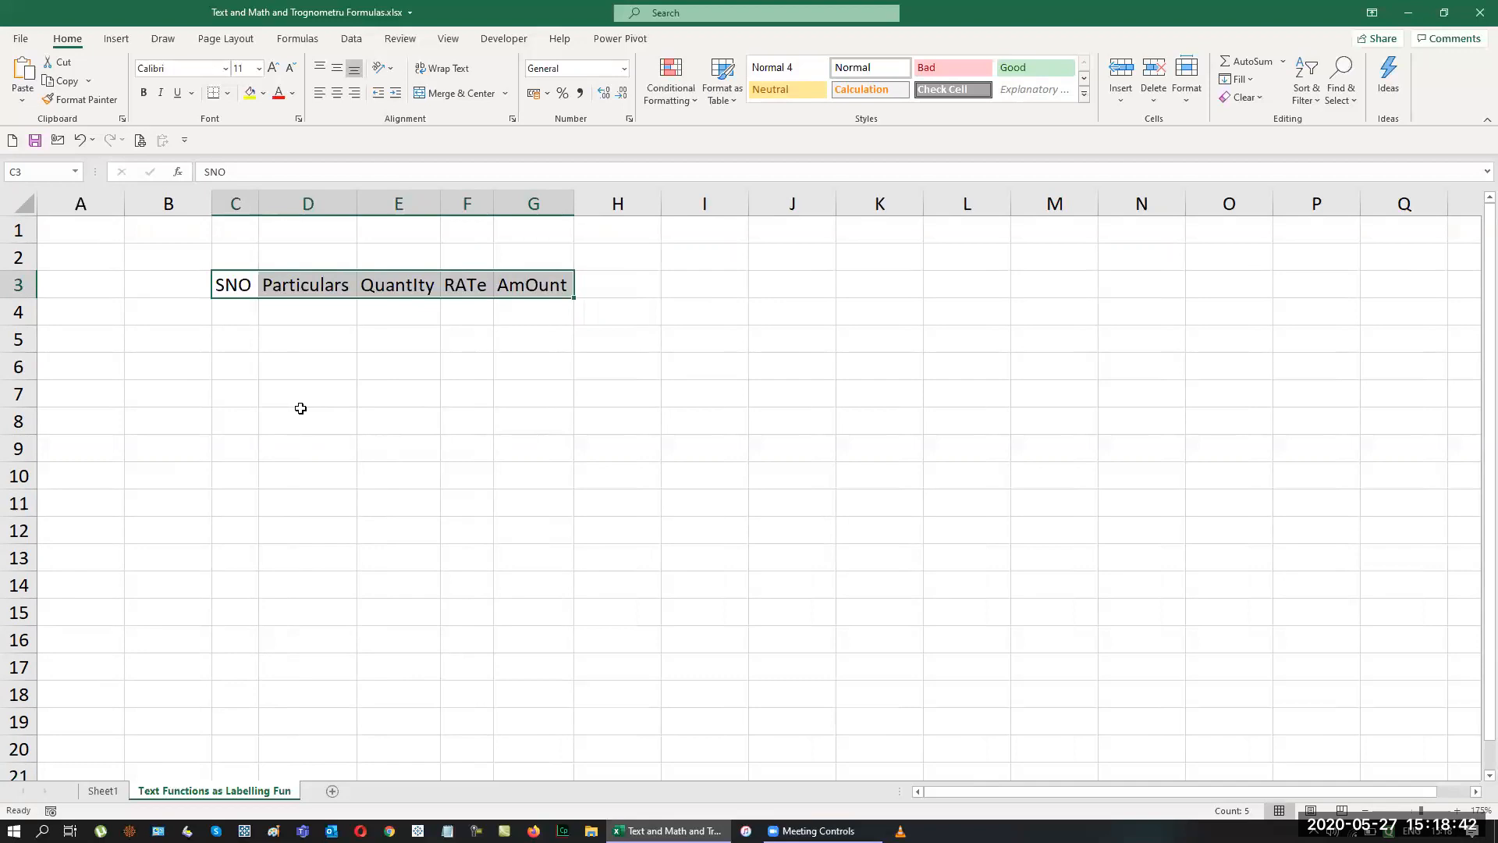
Enter the row label Proper in cell B6.
click(150, 372)
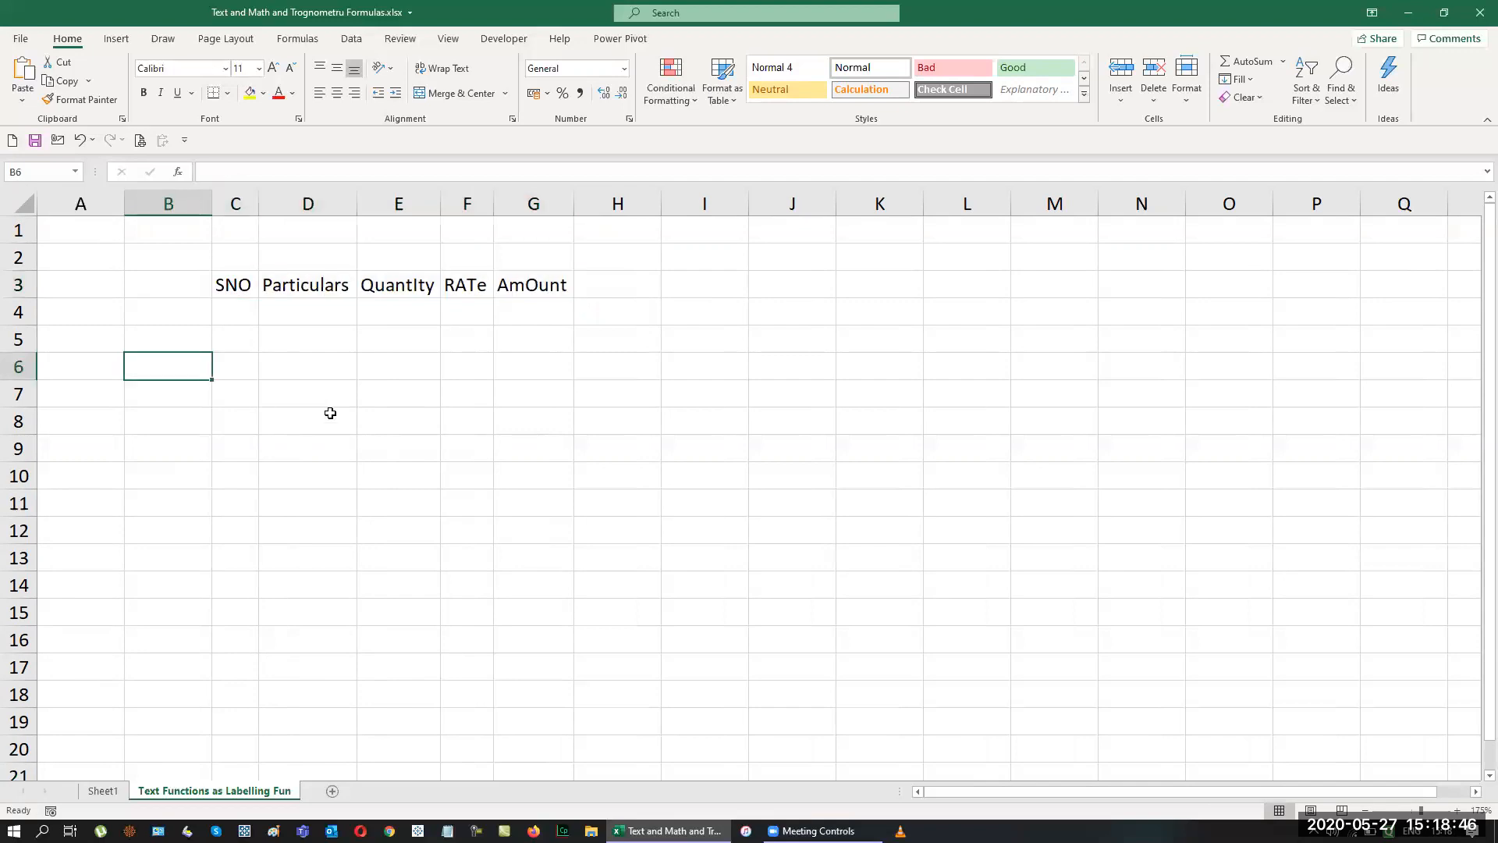
text(Pur)
key(BackSpace)
key(BackSpace)
text(roper)
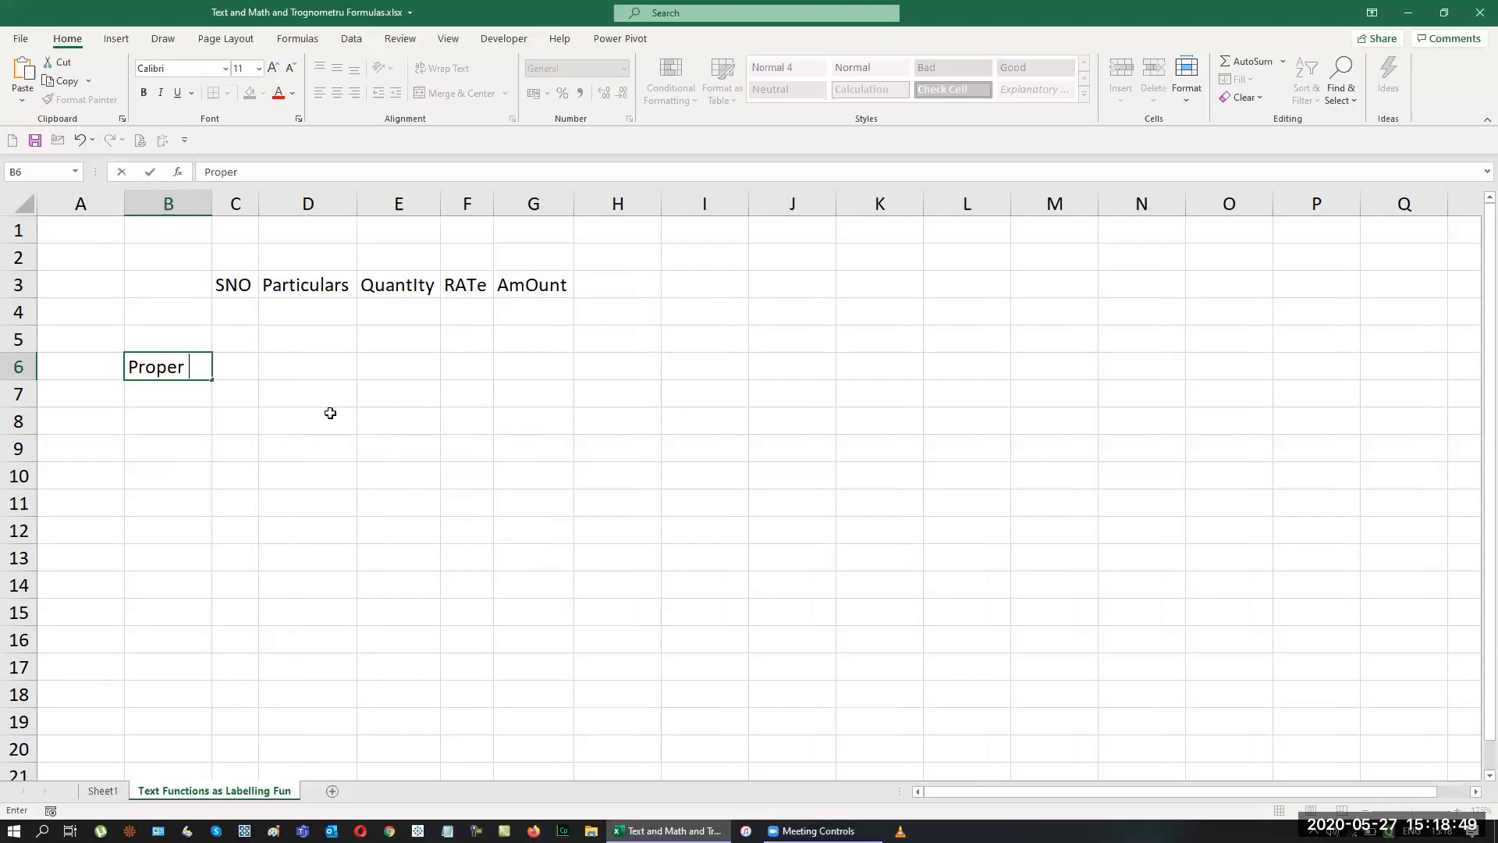
key(Return)
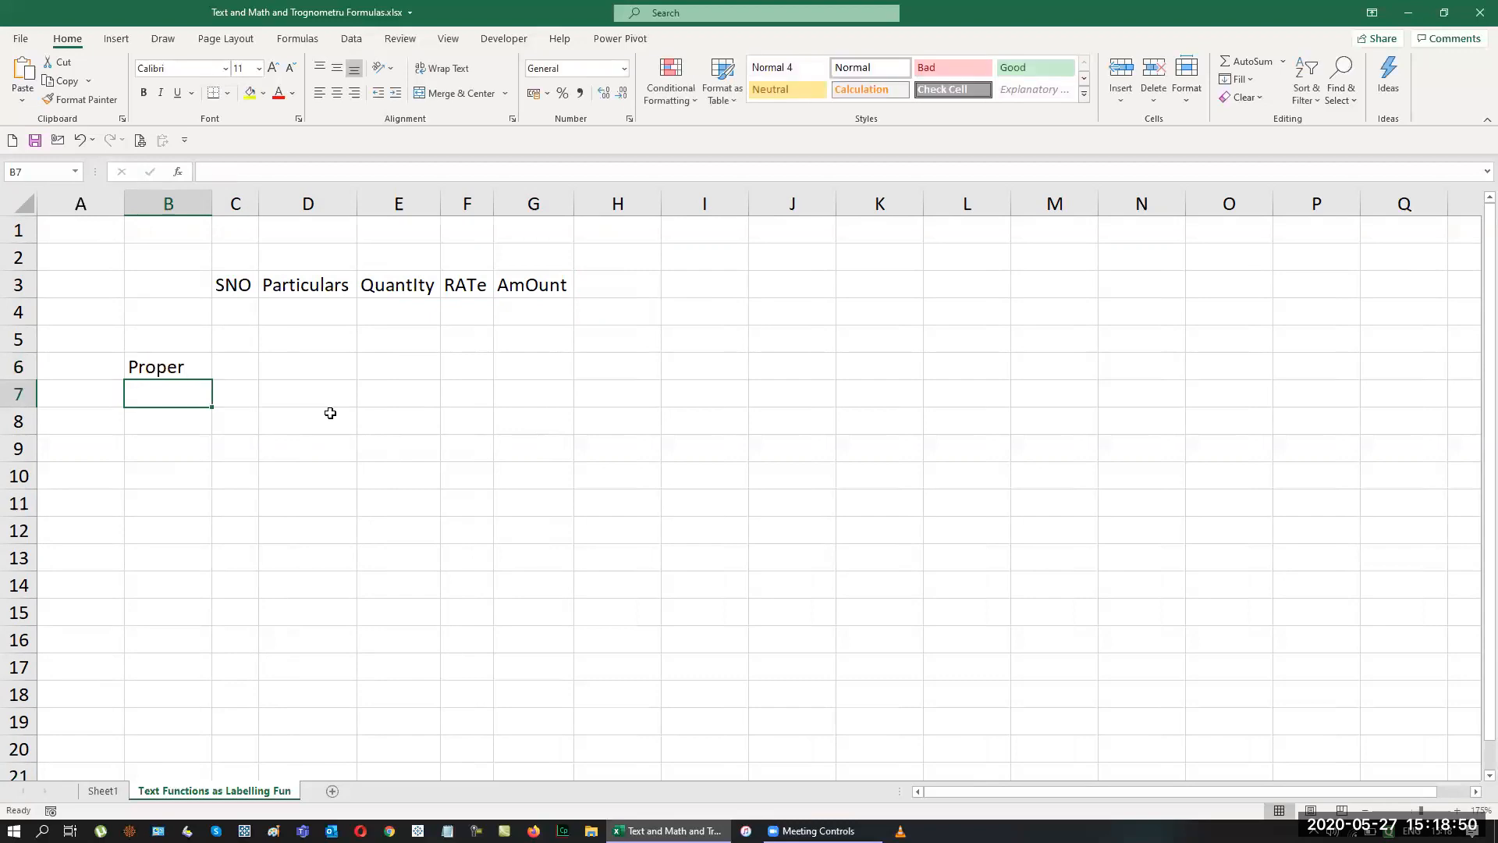
Enter the row labels Upper in cell B7 and Lower in cell B8.
text(Uppwer)
key(Return)
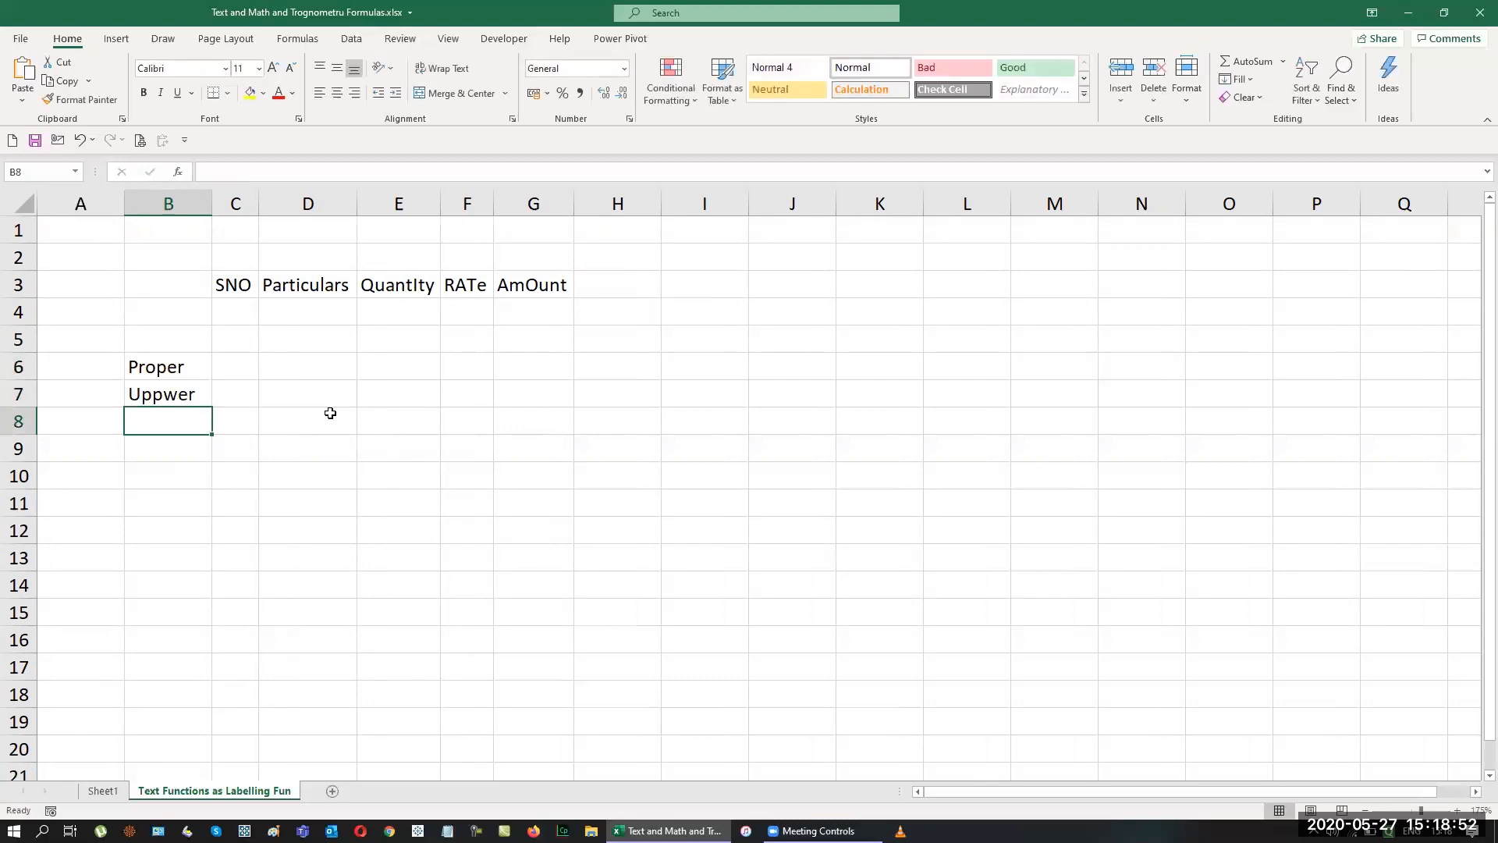
key(Up)
key(F2)
key(BackSpace)
key(BackSpace)
key(BackSpace)
text(er)
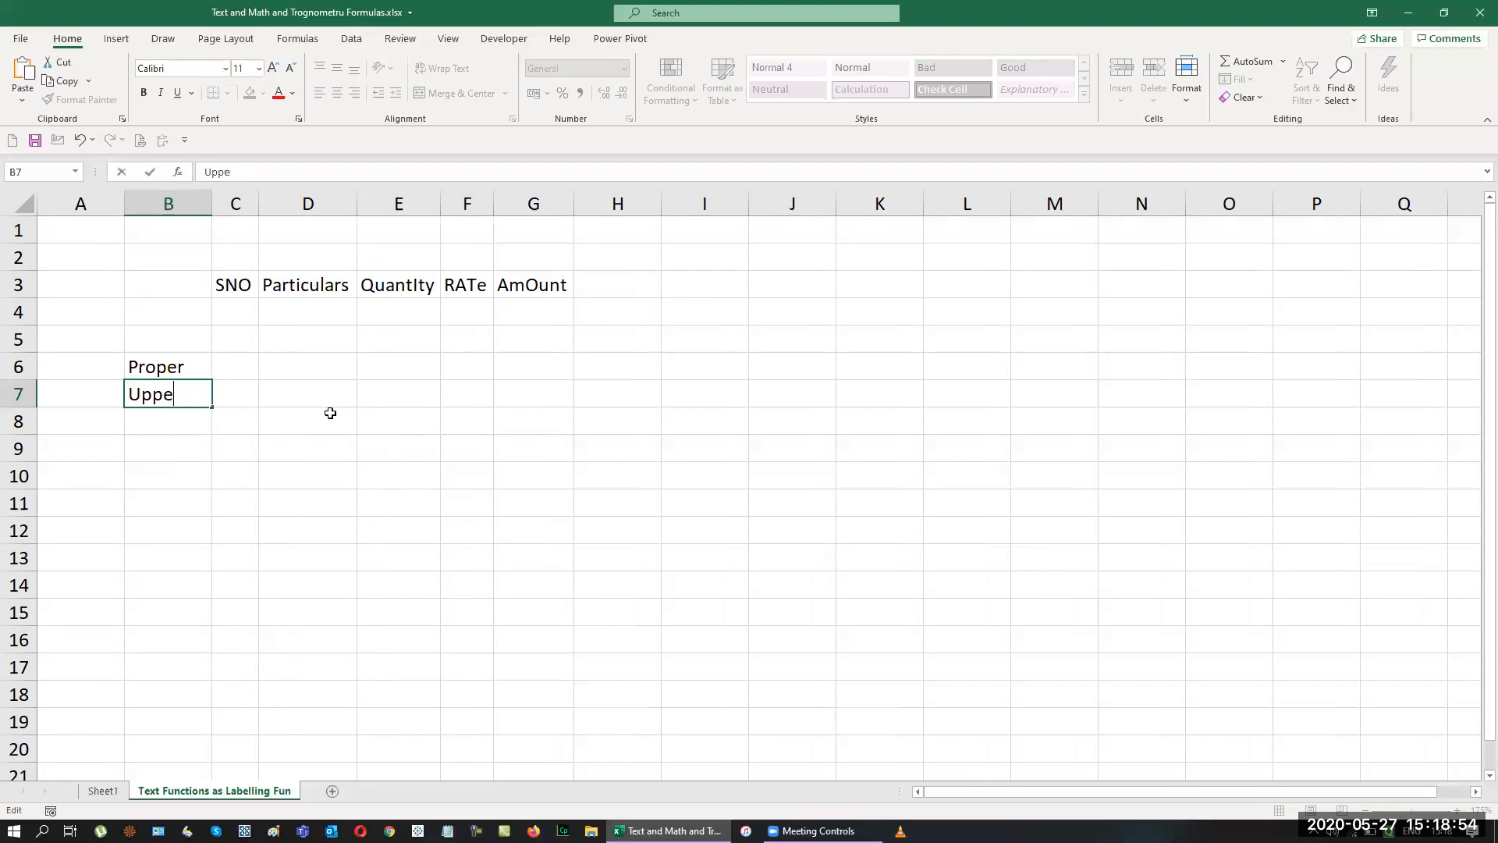
key(Return)
text(Lower)
key(Return)
Enter the shortcut note Ctrl D in cell K3 with its description Column in L3.
key(Up)
key(Up)
key(Up)
key(Right)
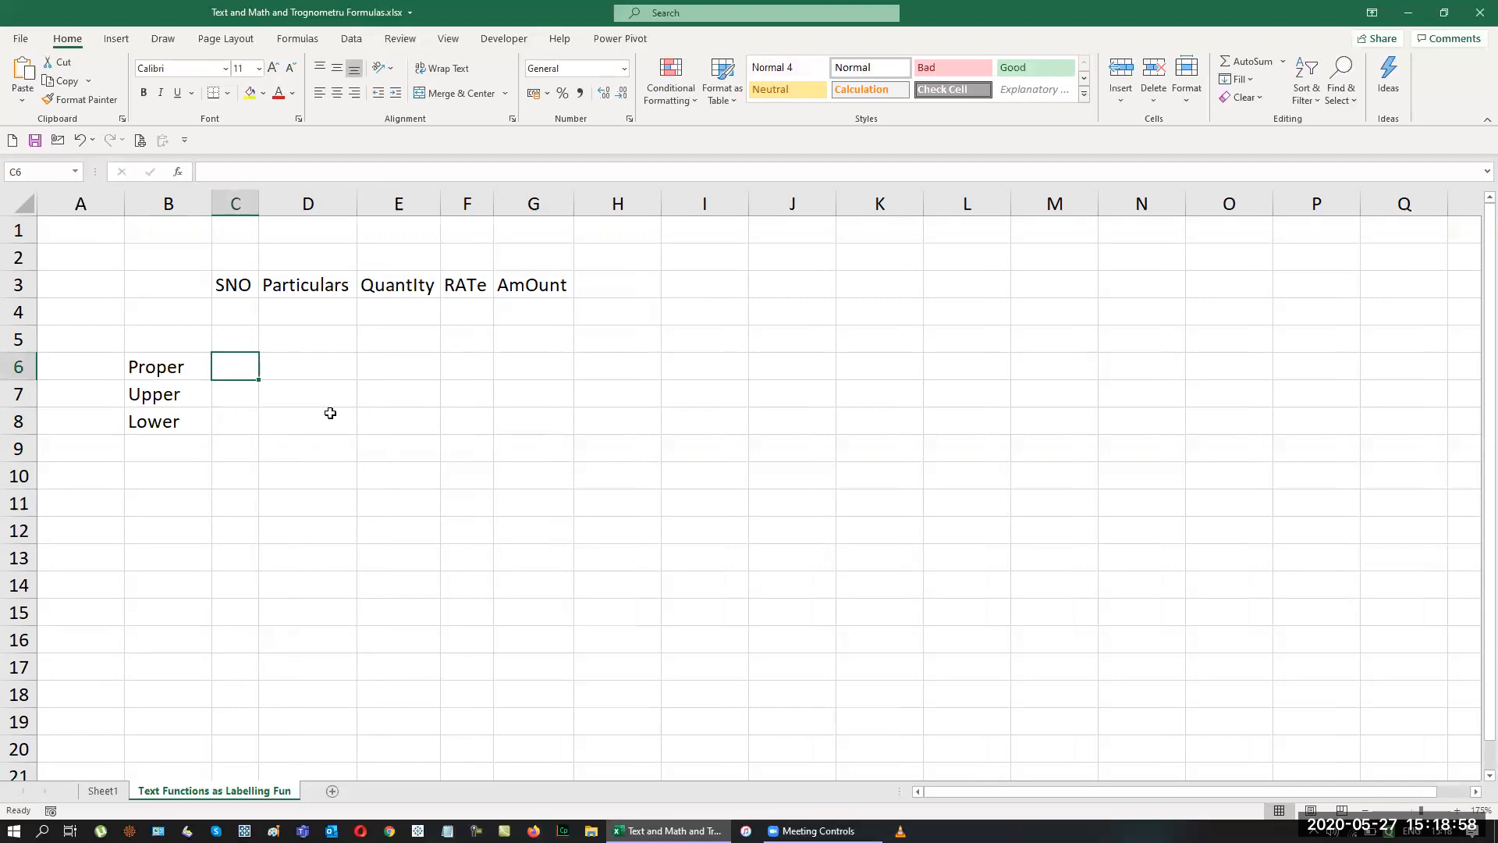
key(Right)
key(Right)
key(Right)
key(Right)
key(Right)
key(Right)
key(Right)
key(Right)
key(Up)
key(Up)
key(Up)
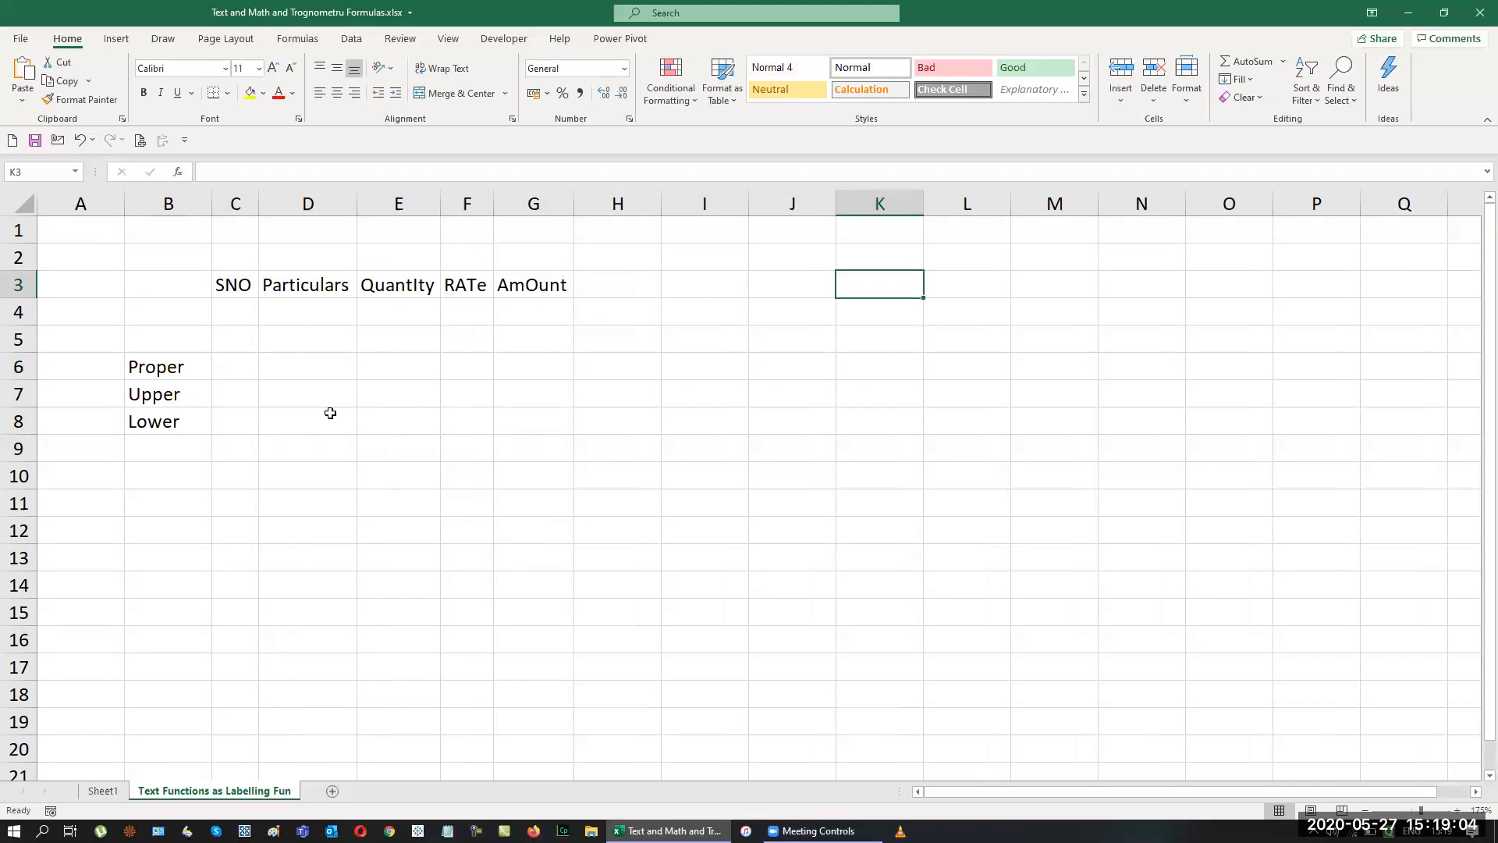
text(Ctrl D)
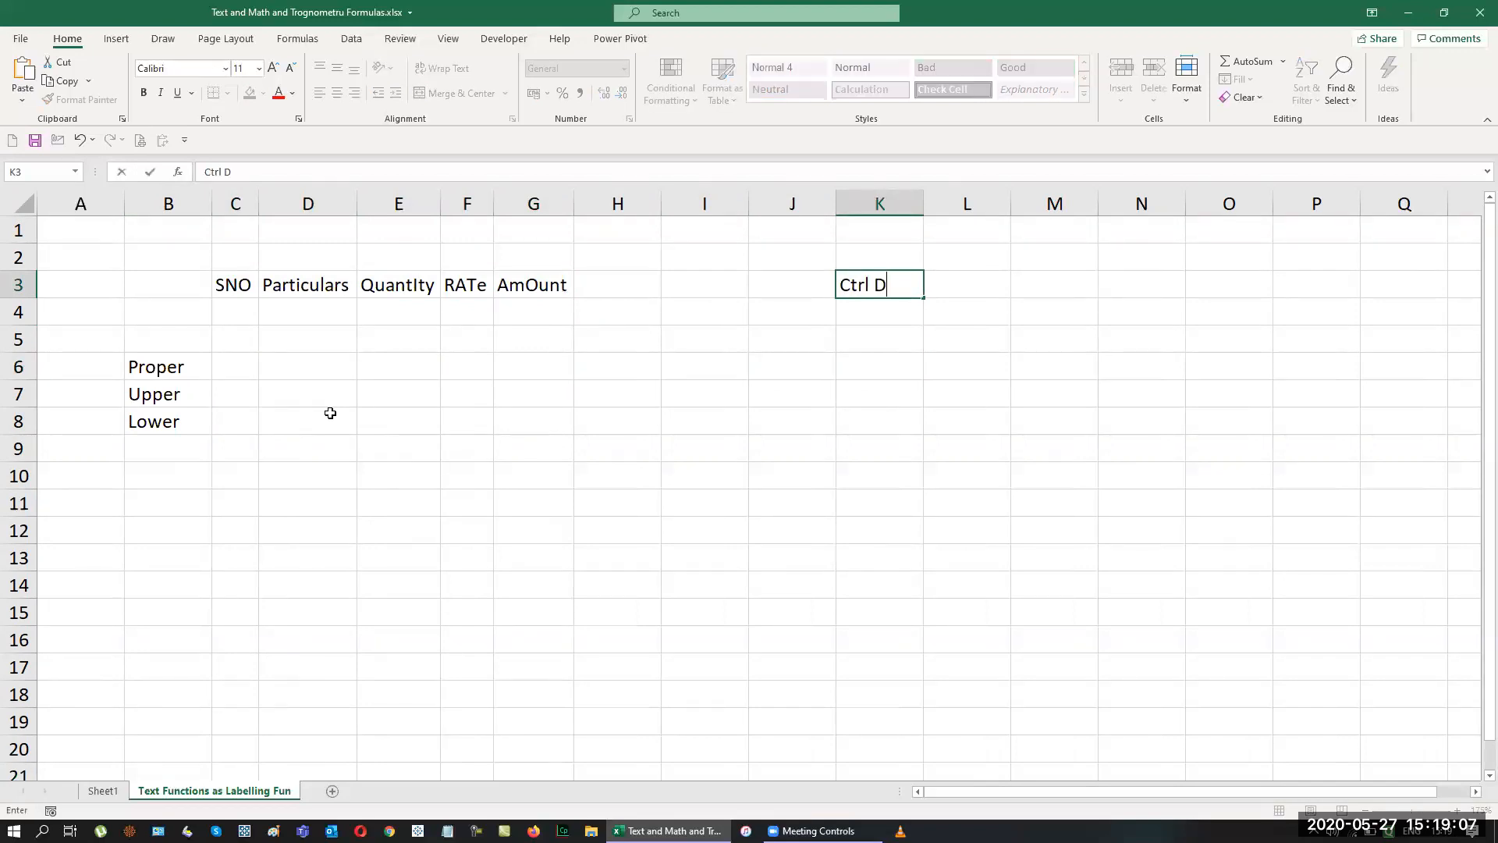
key(Tab)
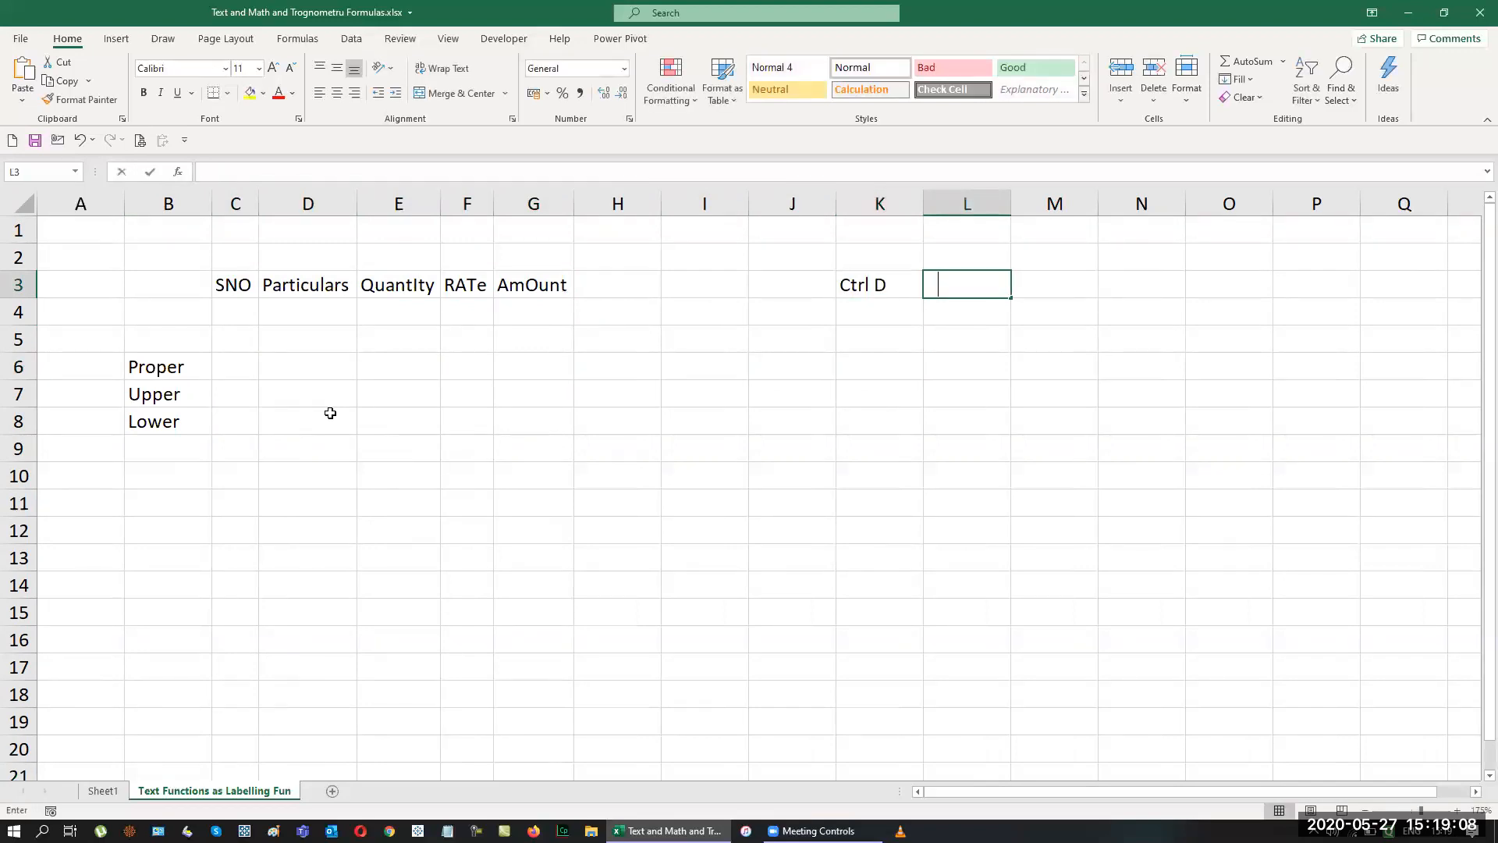
text(COlumn)
key(Return)
Enter the shortcut note Ctrl R in cell K4 with its description Row in L4.
text(Ctrl R)
key(Tab)
text(o)
key(BackSpace)
text(T)
key(BackSpace)
text(Row)
key(Return)
Enter the shortcut note Ctrl Enter in cell K5 with its description Row or Column in L5.
text(Ctrl Enter)
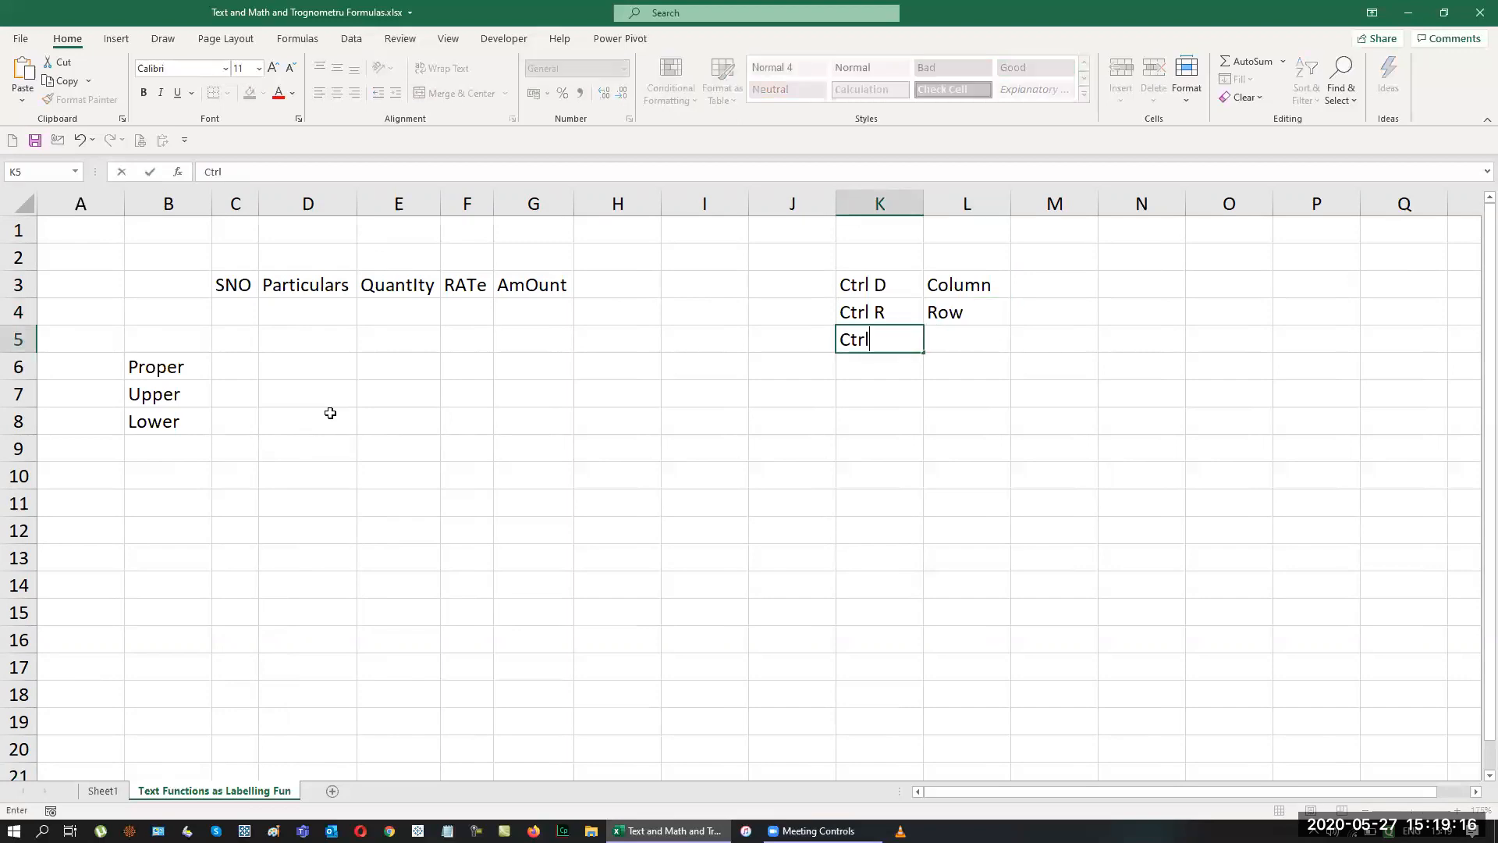
key(Return)
key(Up)
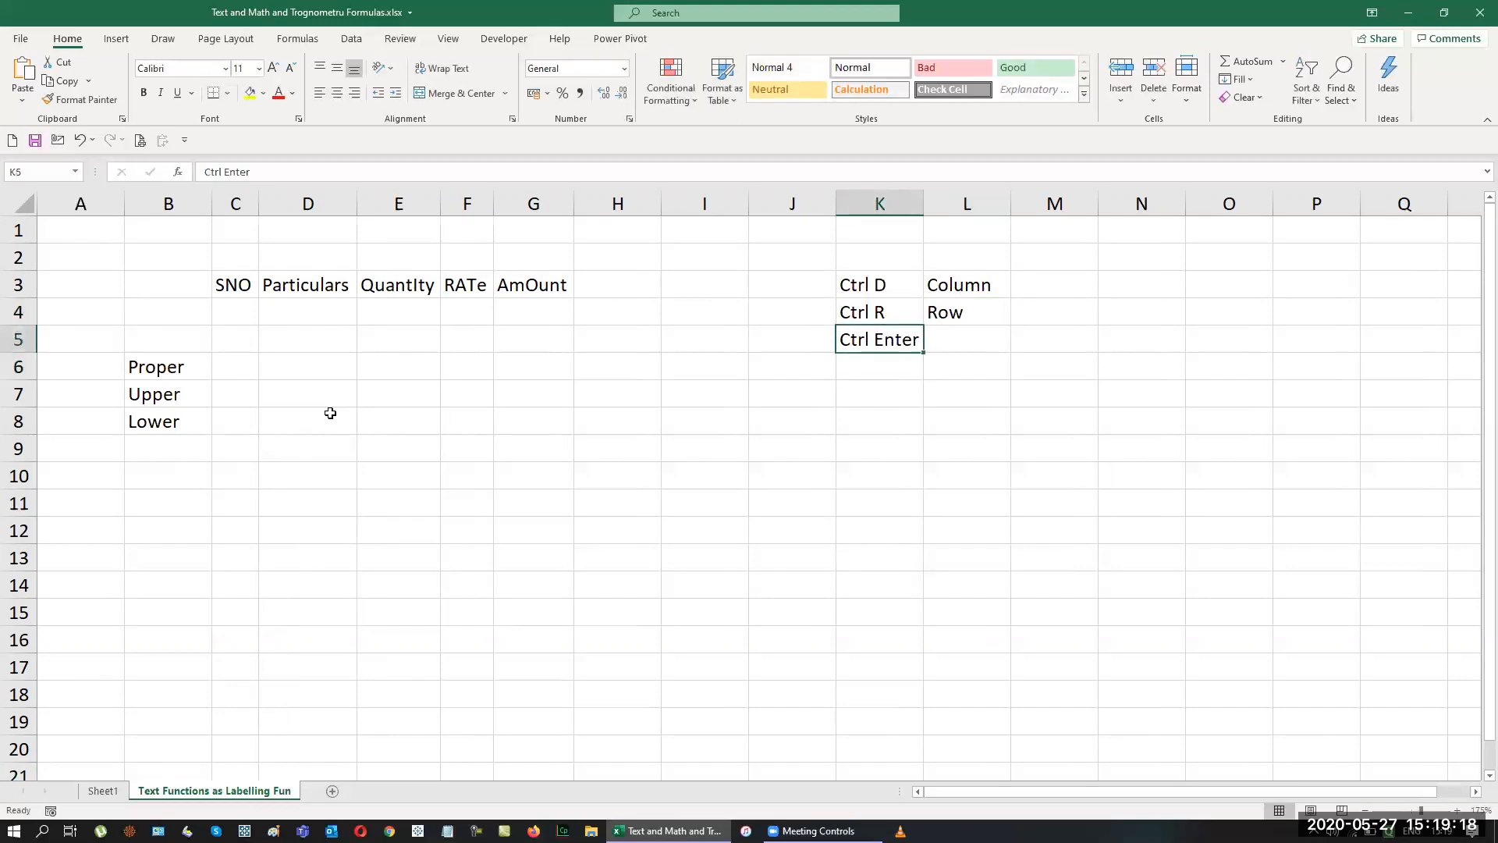
key(Tab)
text(Row or COlumn)
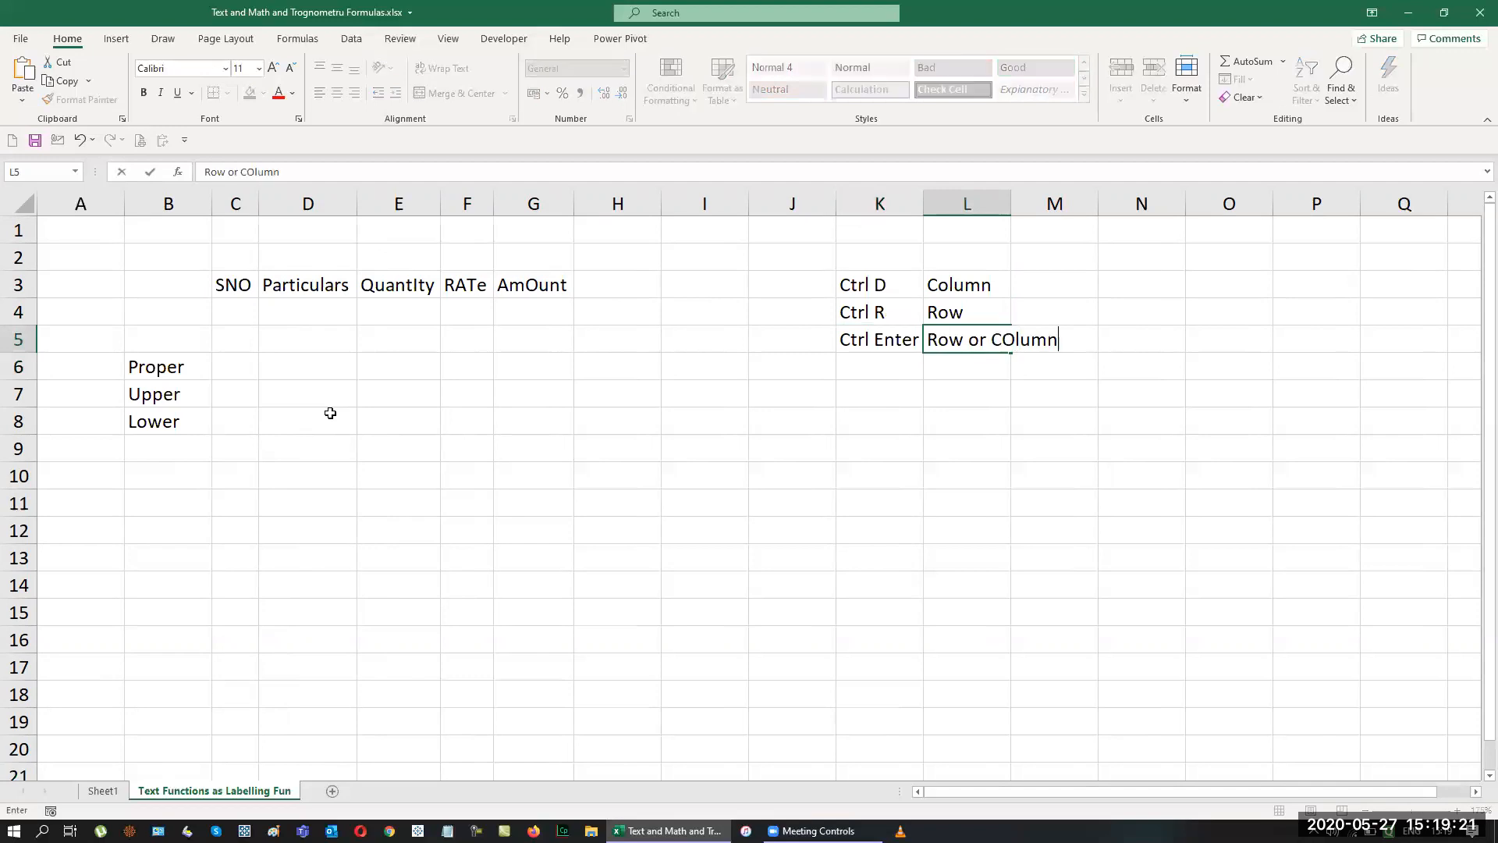
key(Return)
AutoFit the width of column L to the text in cell L5.
key(Up)
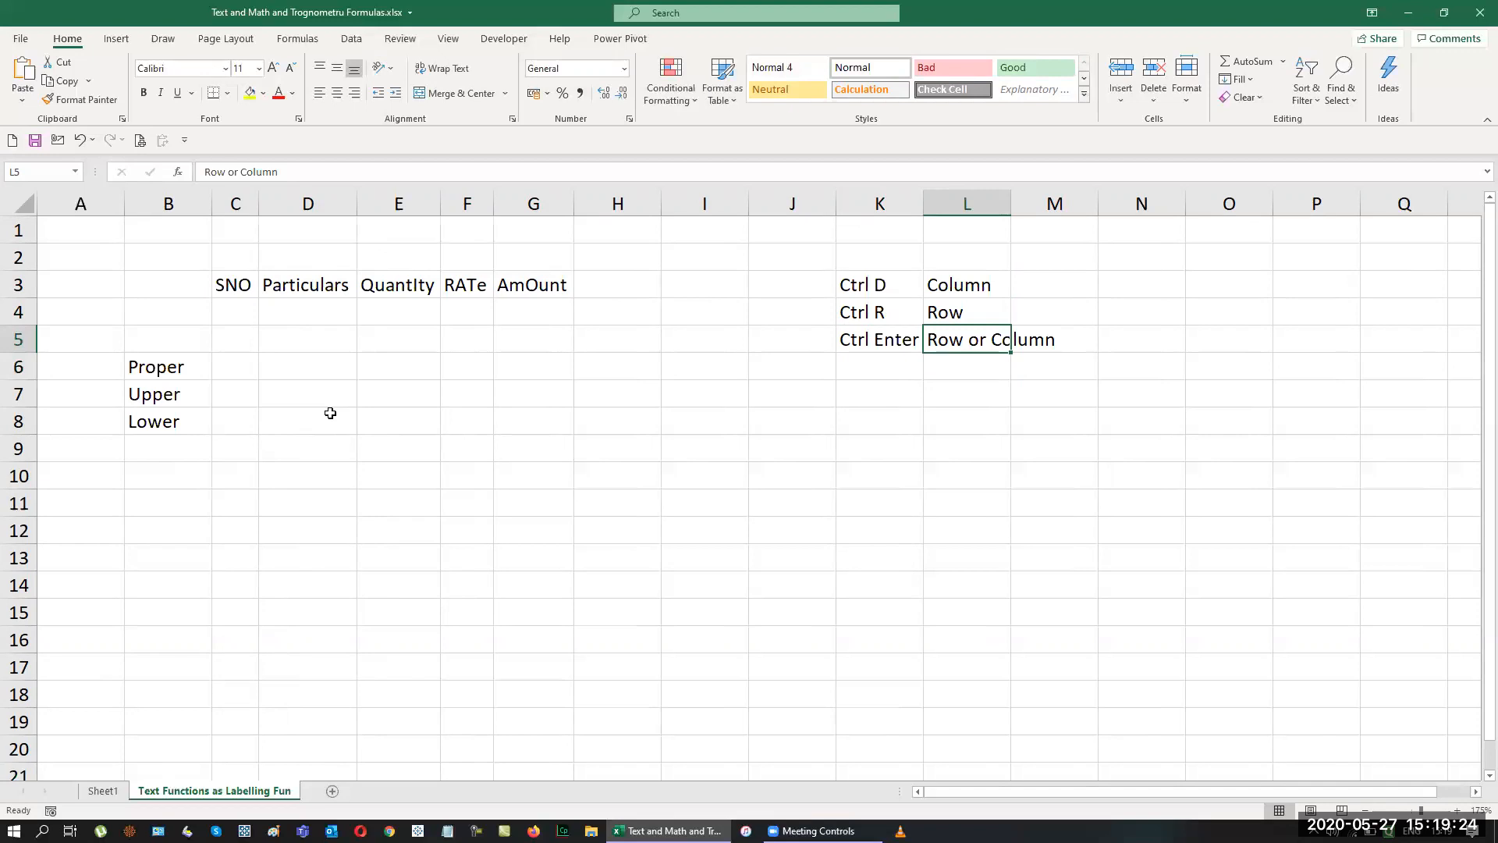
key(alt+p)
key(Escape)
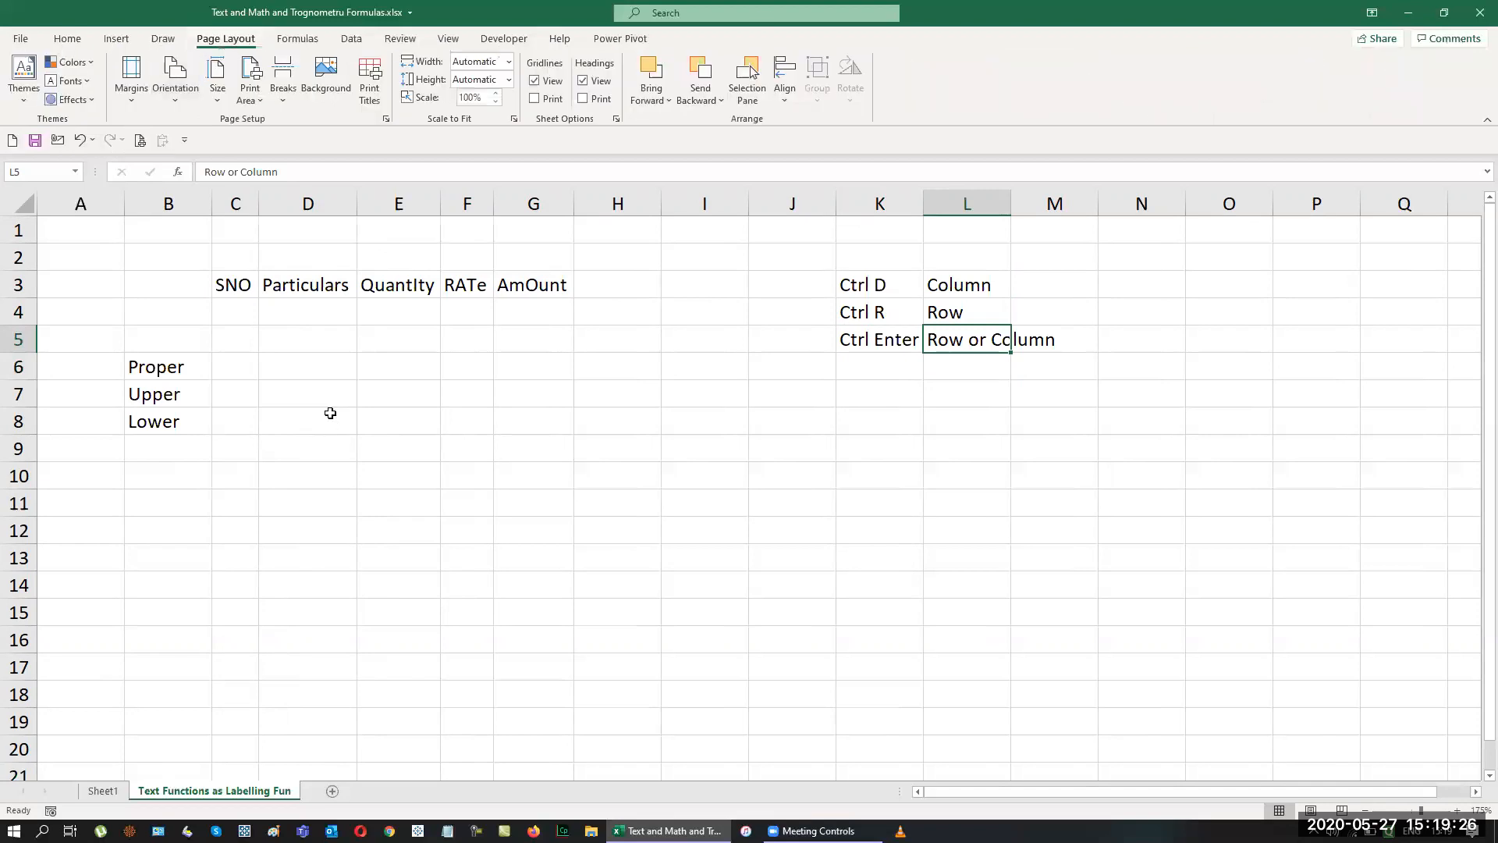
key(alt+o)
key(c)
key(a)
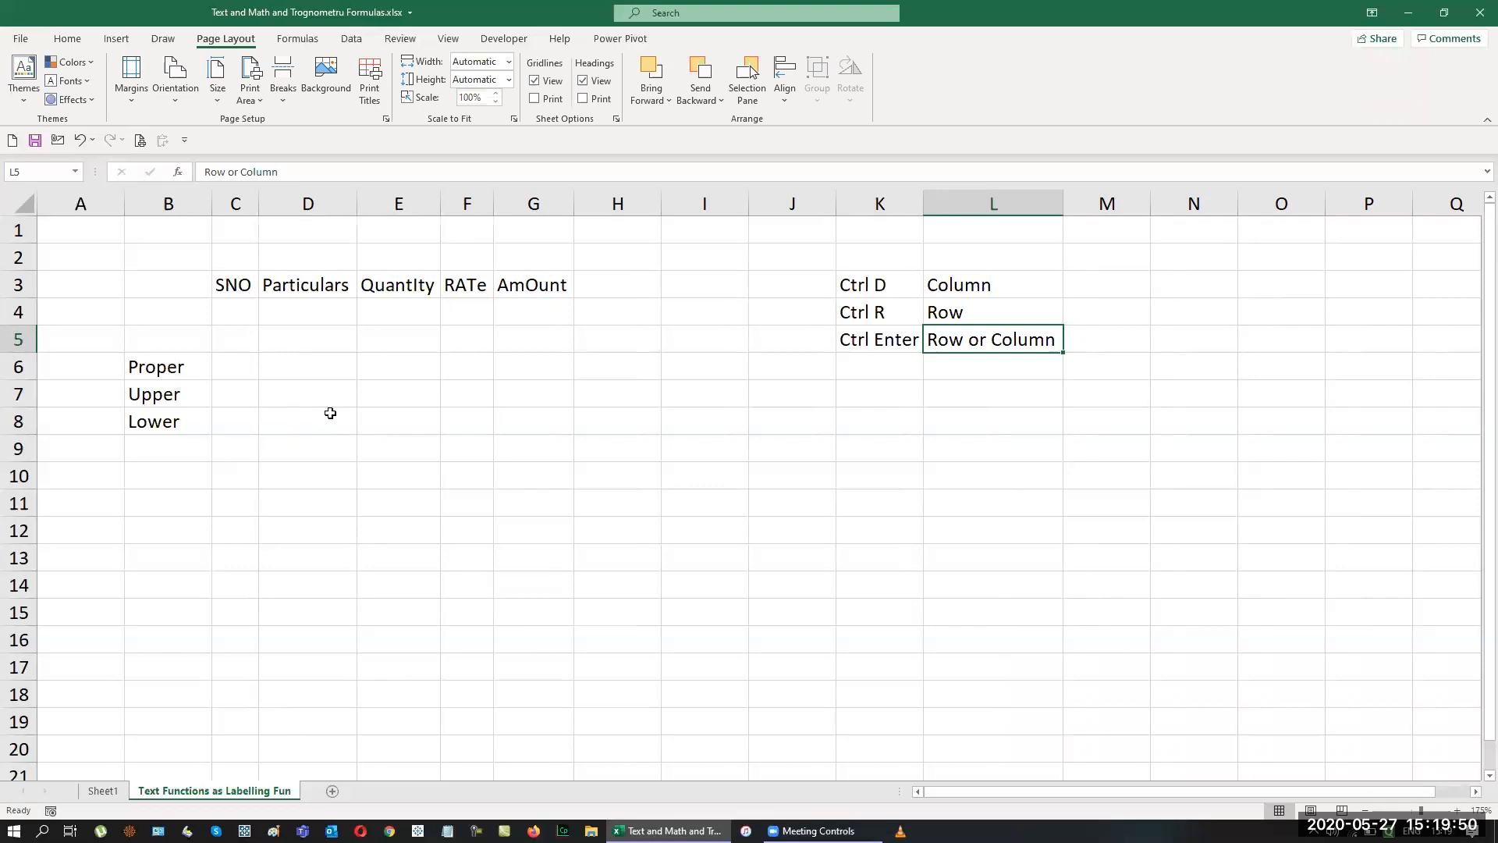
Enter the formula =PROPER(C3) in cell C6 through the Function Arguments dialog.
key(Left)
key(Left)
key(Left)
key(Left)
key(Left)
key(Left)
key(Left)
key(Left)
key(Left)
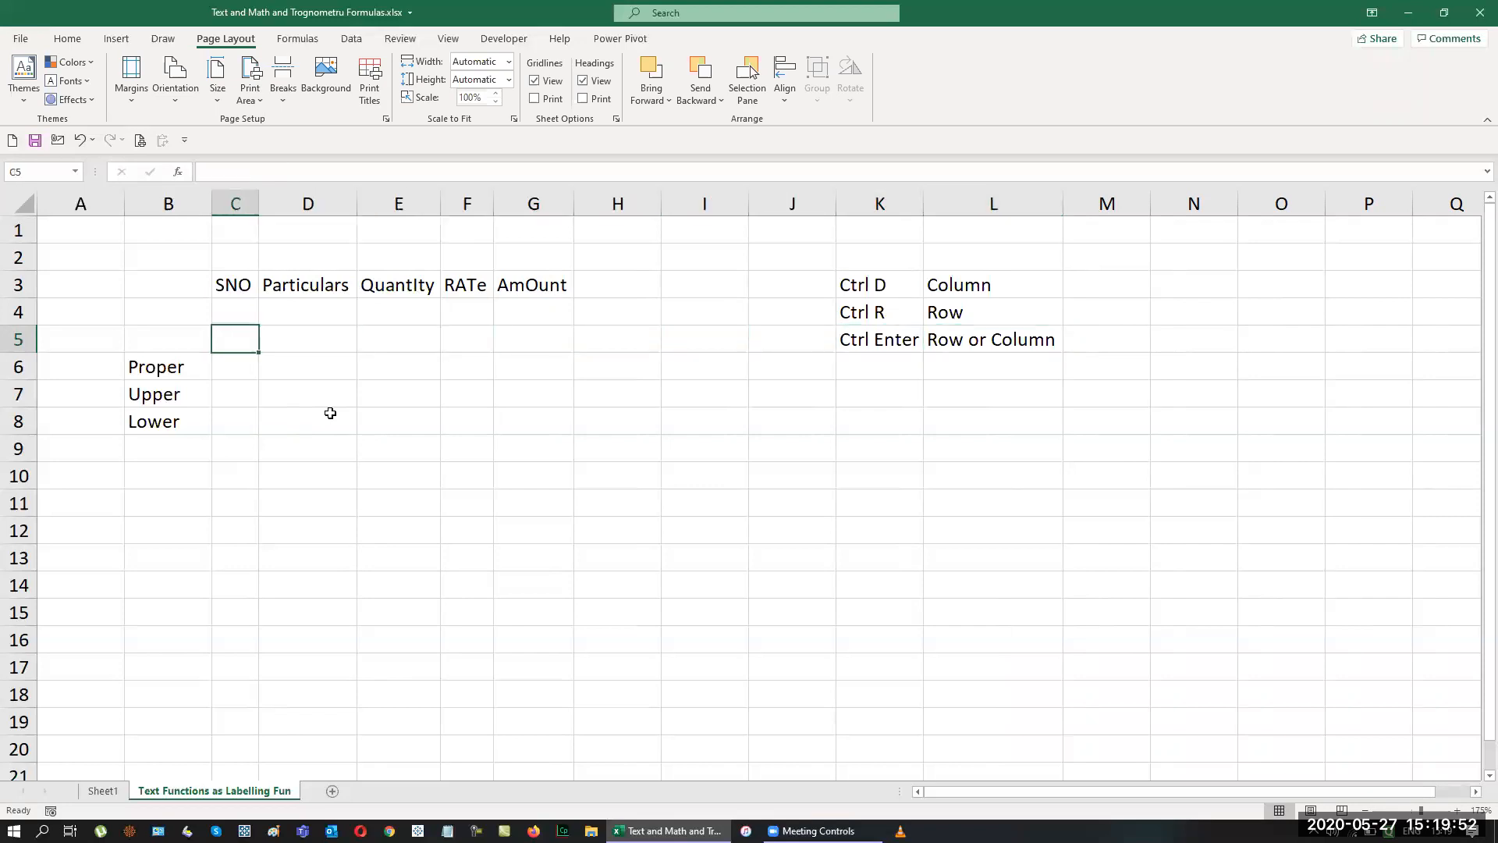
key(Down)
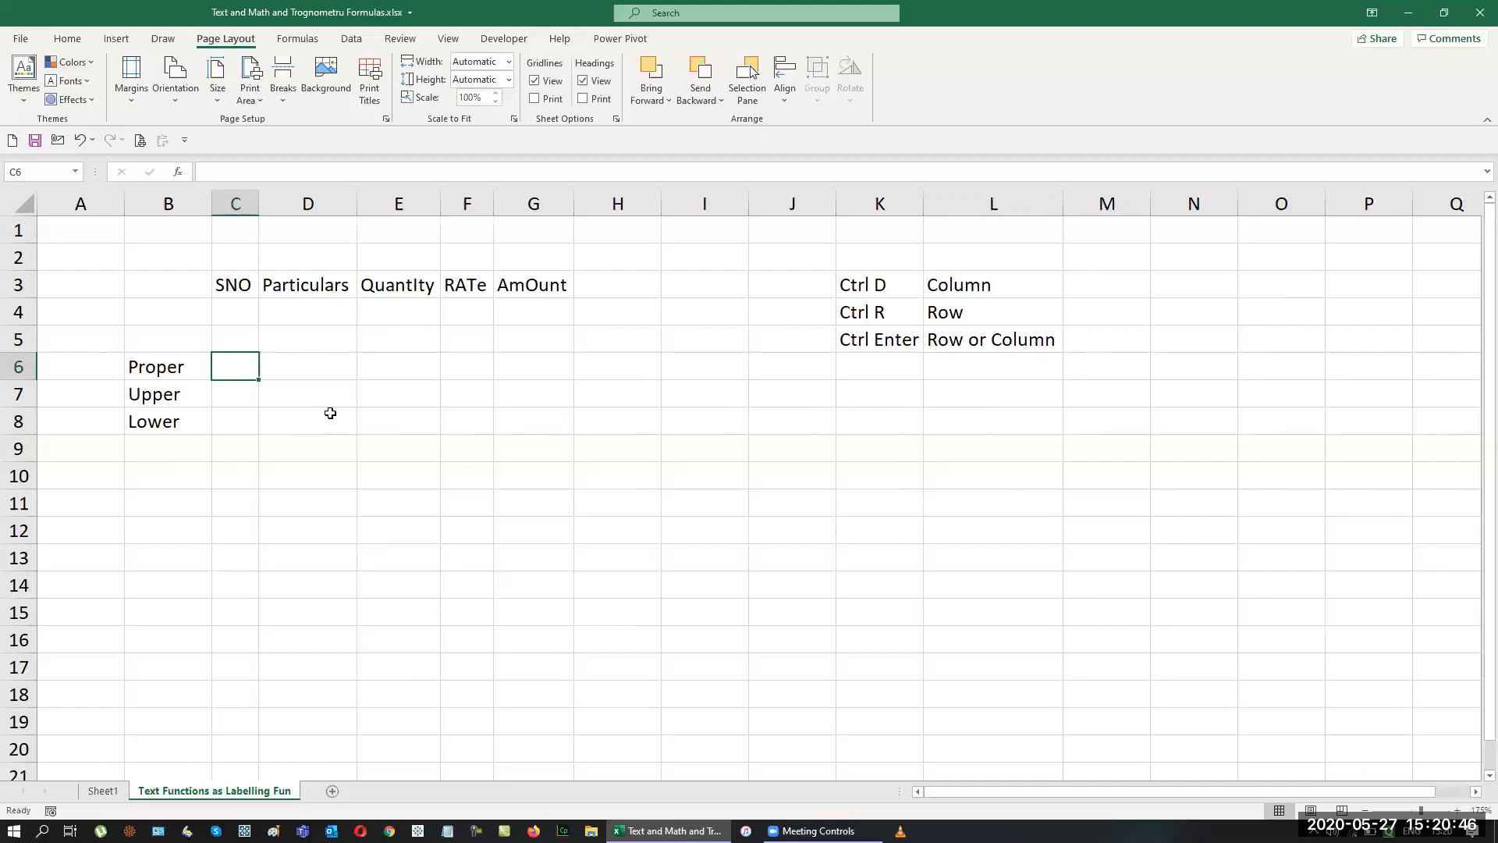
text(=prop)
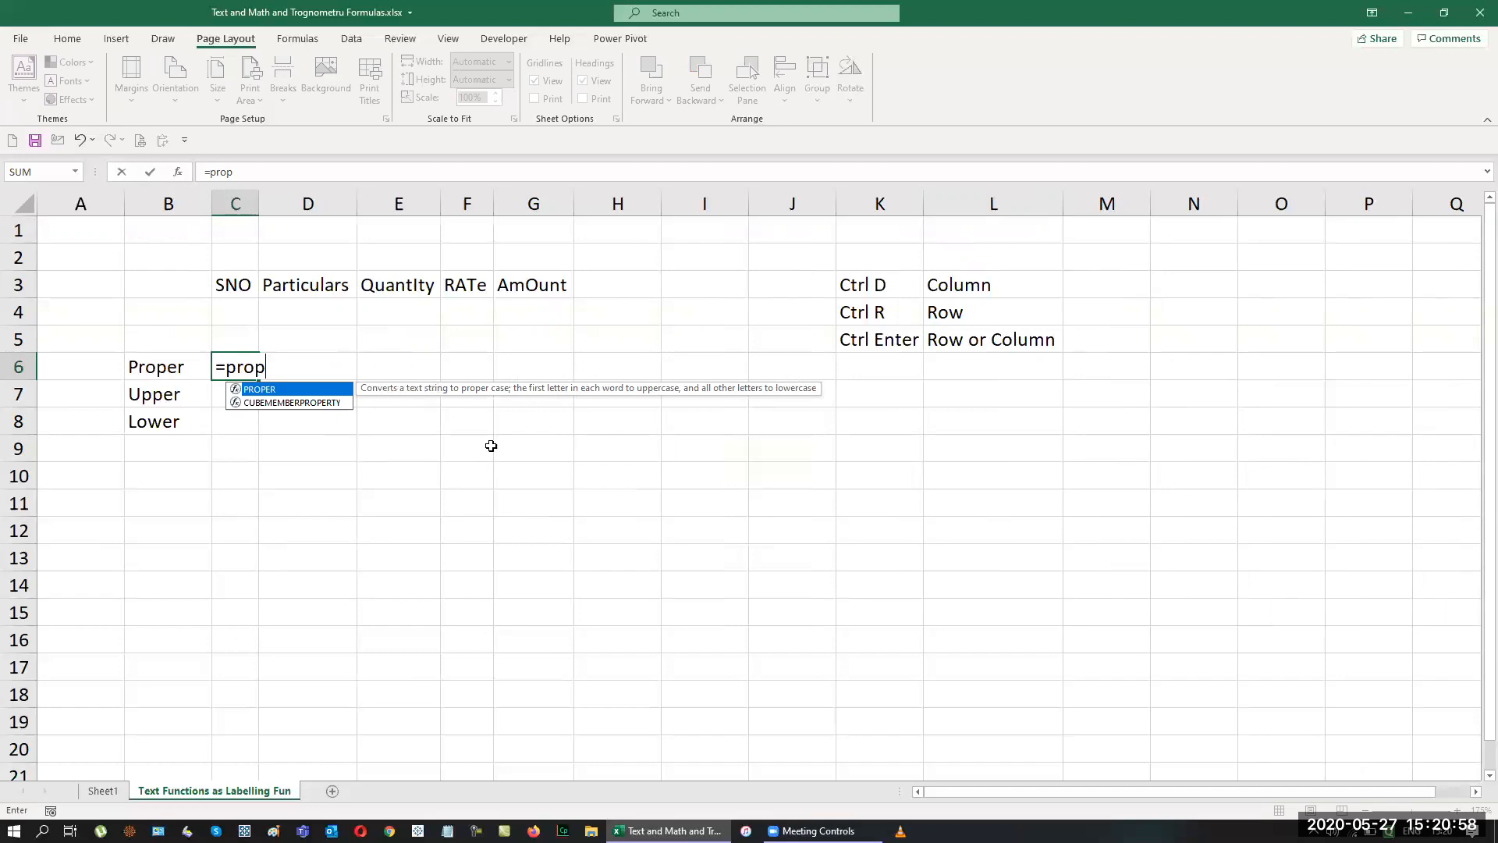
key(Tab)
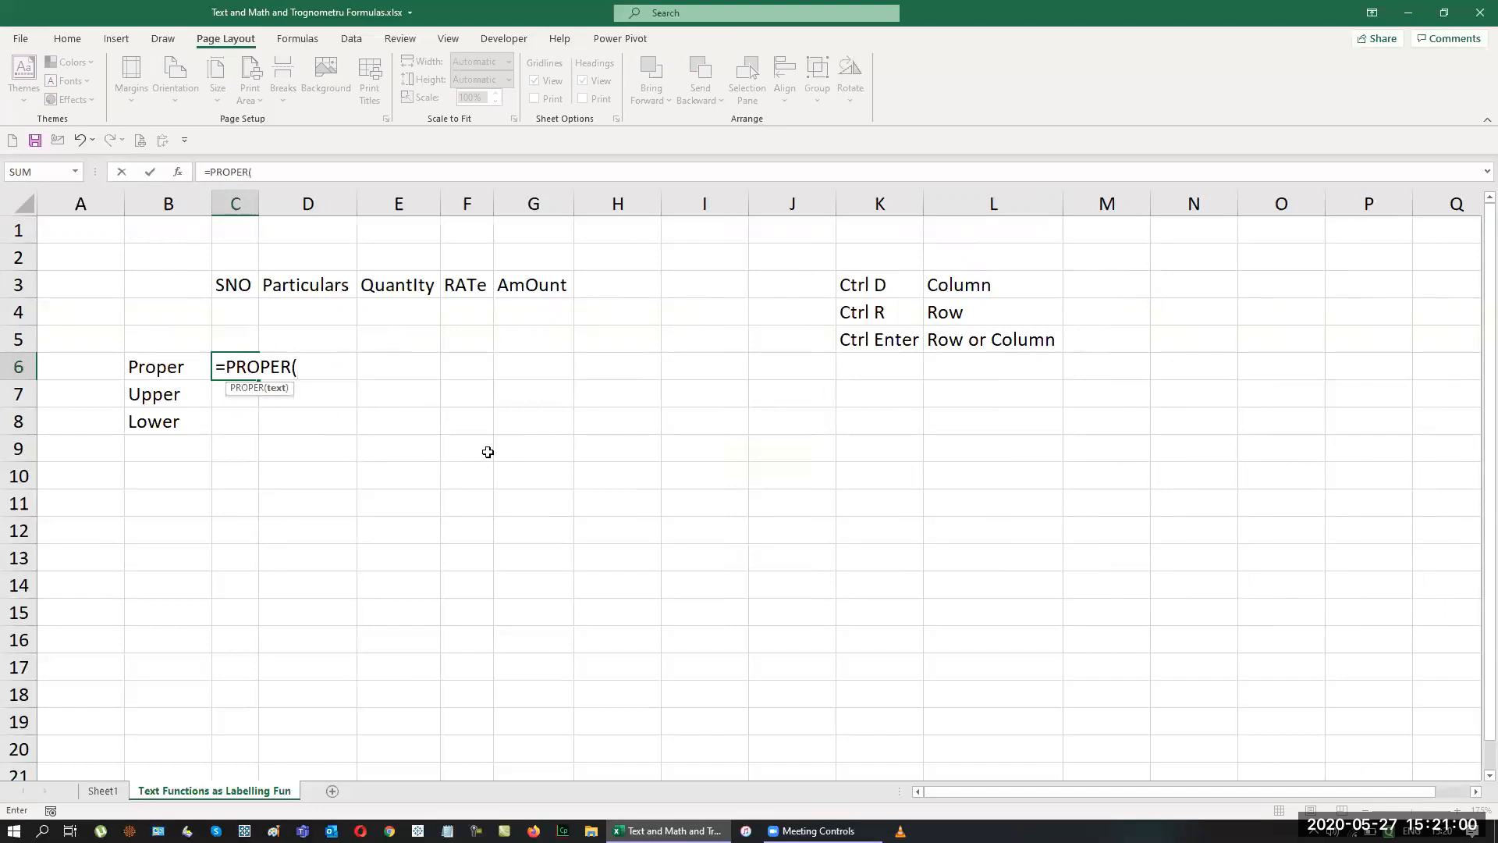
key(ctrl+a)
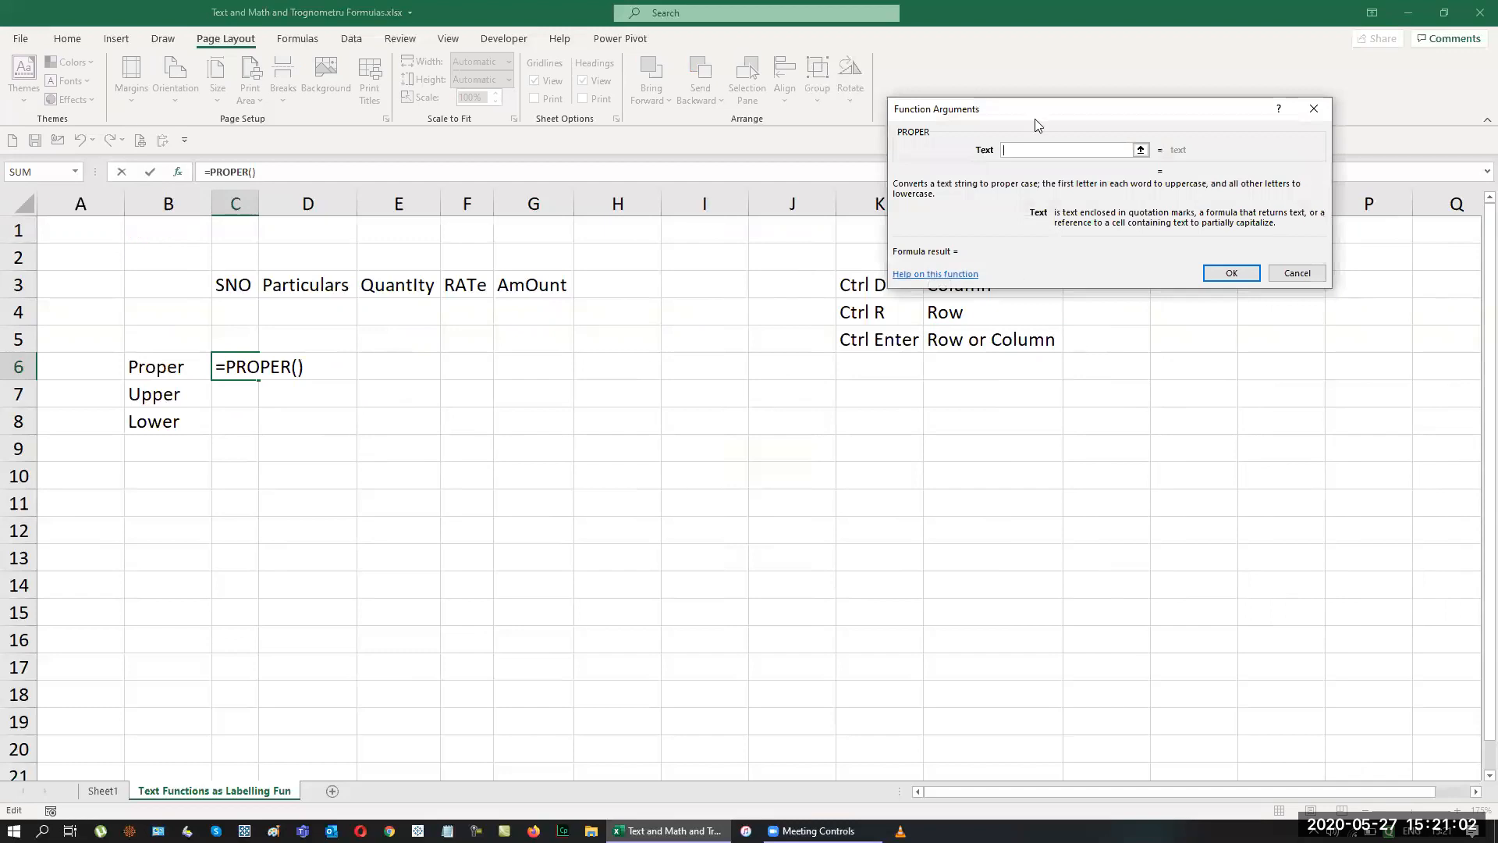
drag(1030, 109, 638, 376)
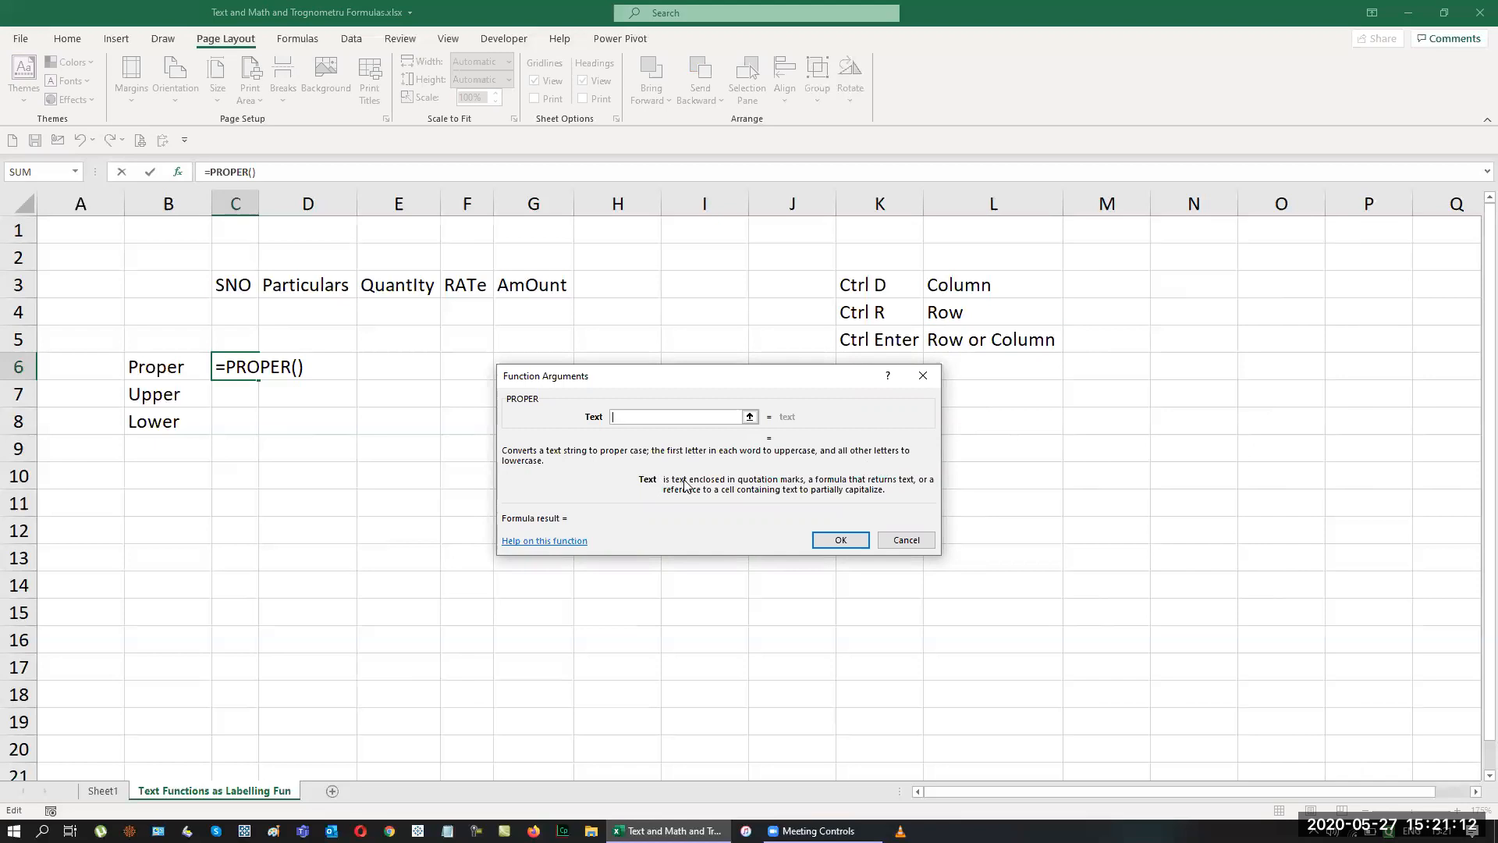
click(231, 284)
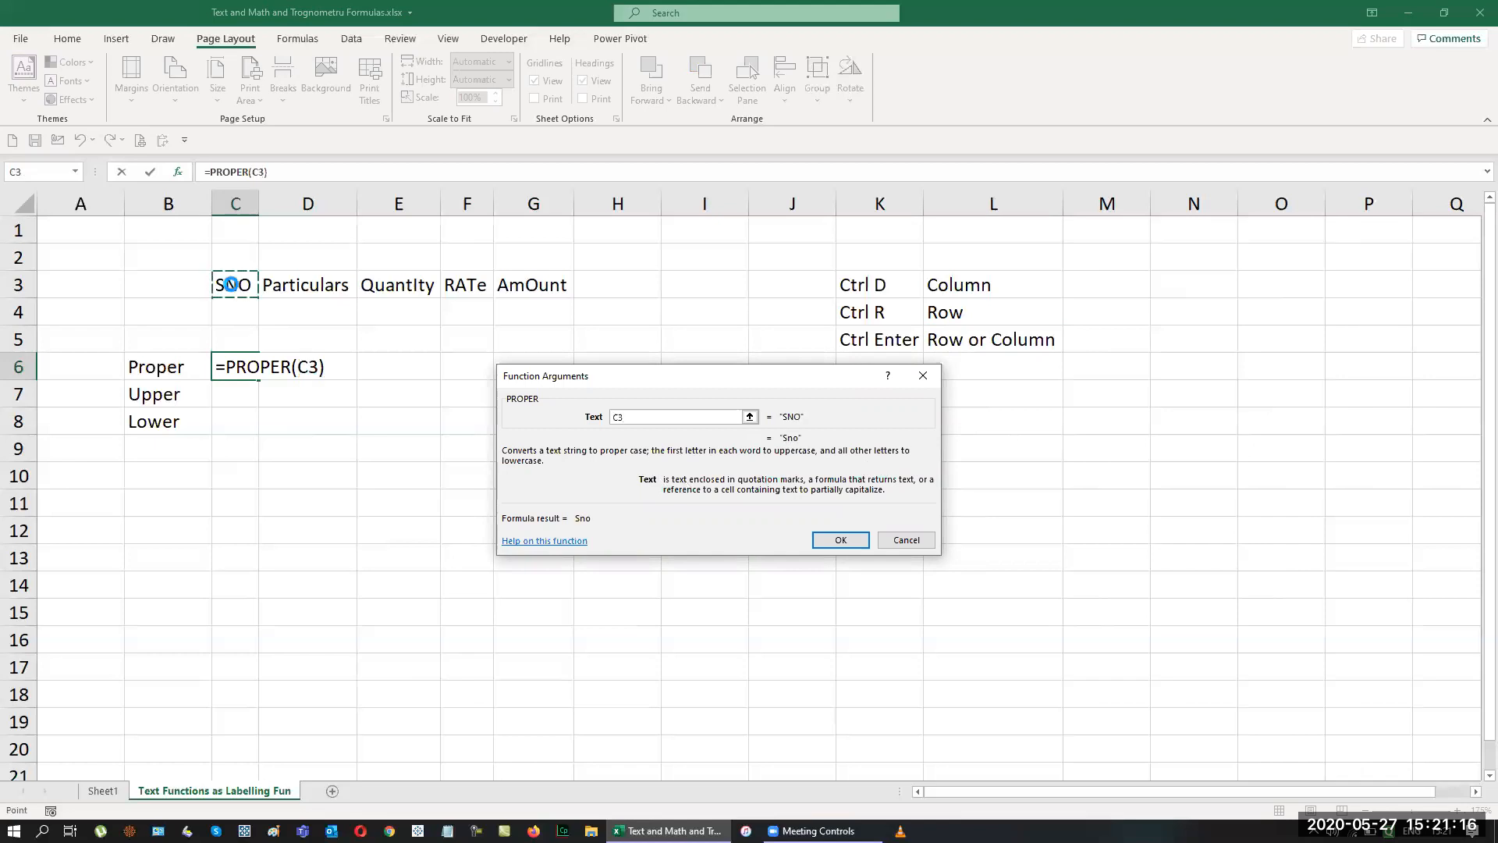
key(Return)
Fill the PROPER formula from C6 rightward through G6.
key(shift+Right)
key(shift+Right)
key(shift+Right)
key(shift+Right)
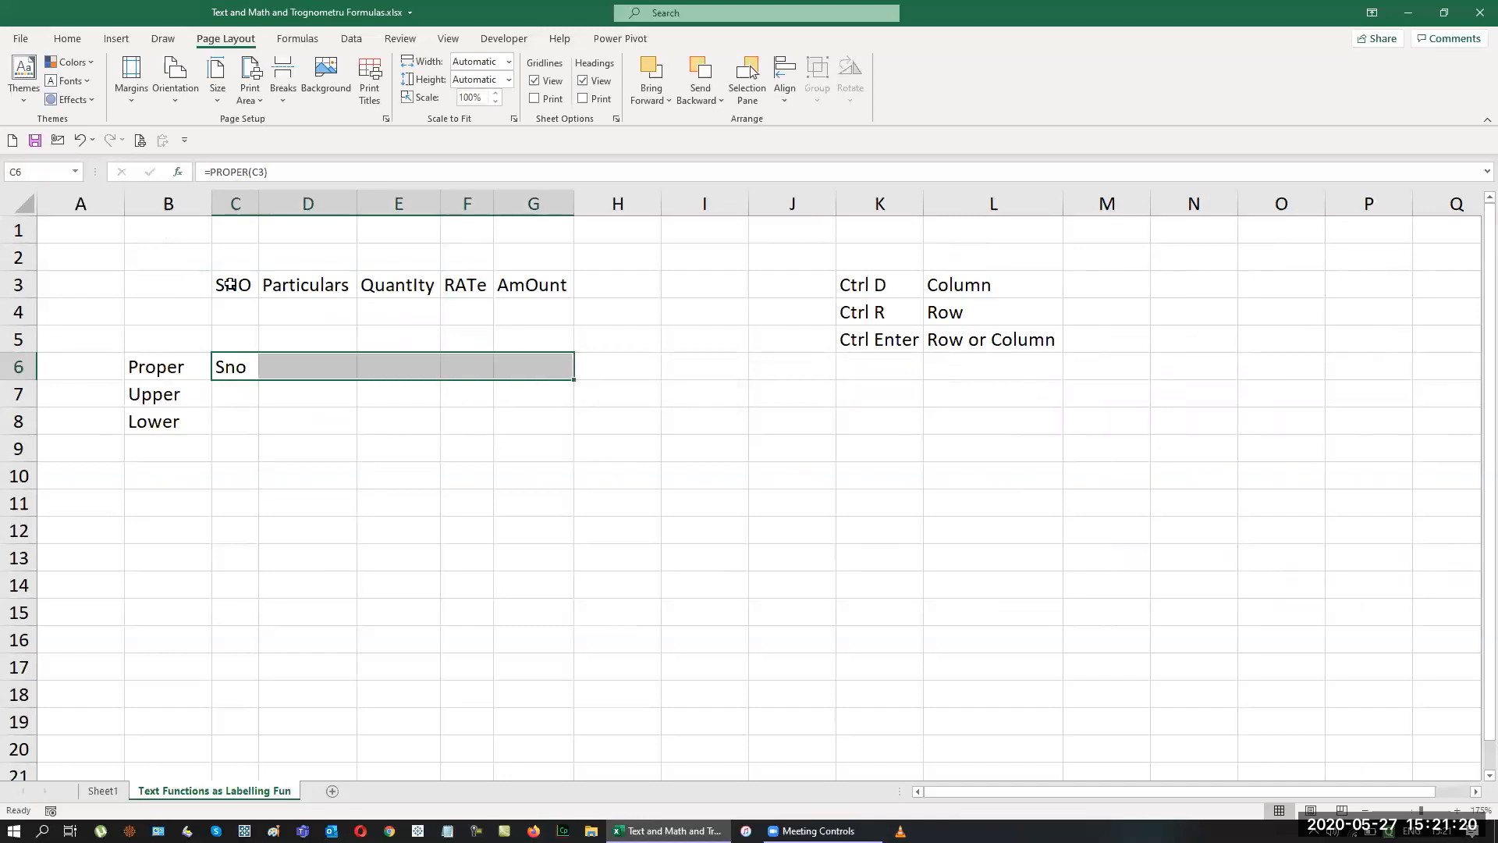
key(ctrl+r)
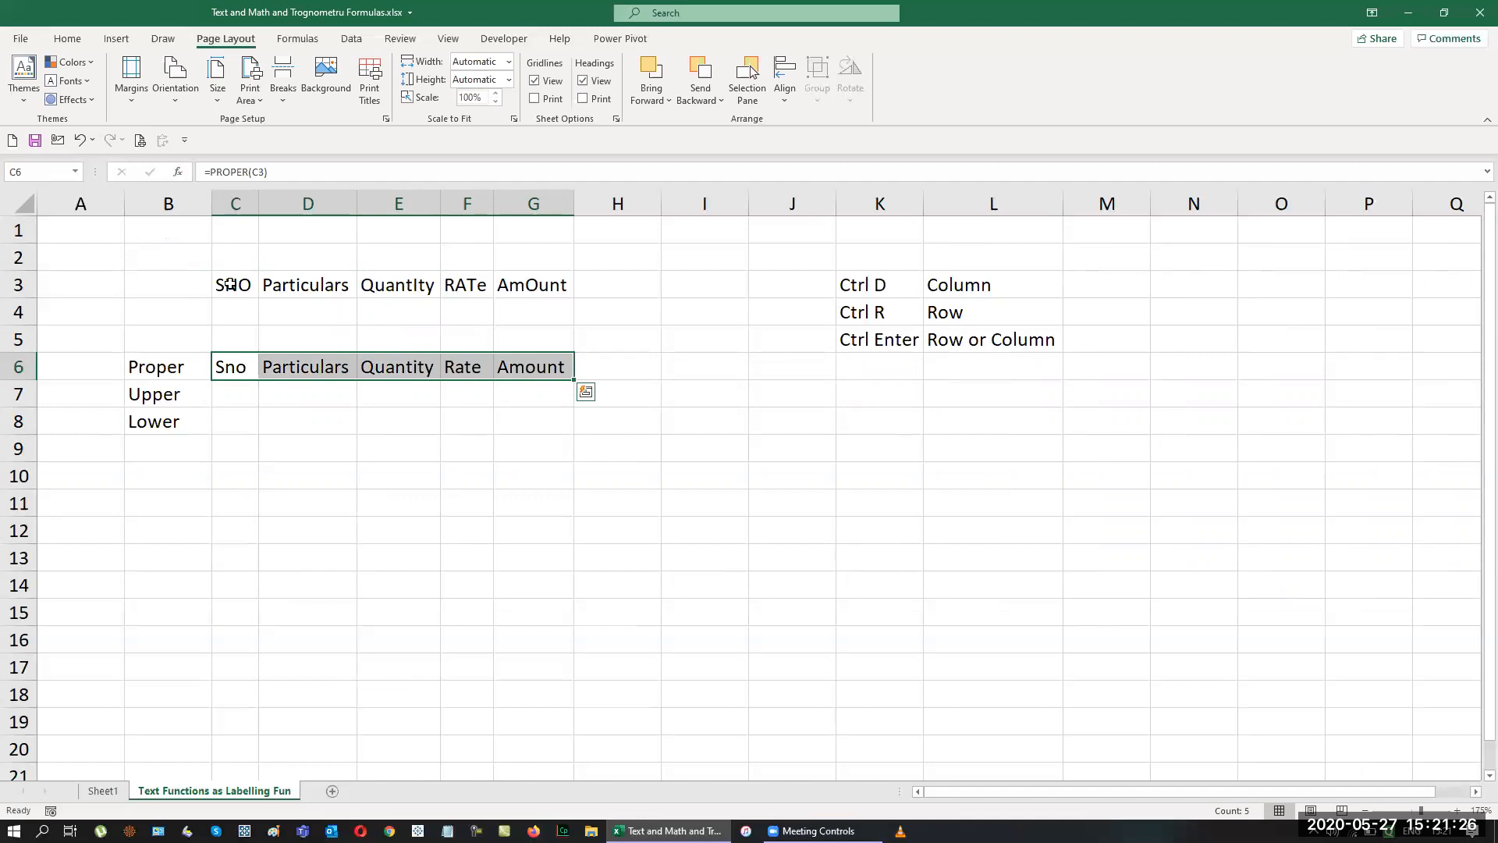
Change the header text in cell C3 to S NO, with a space.
double_click(230, 284)
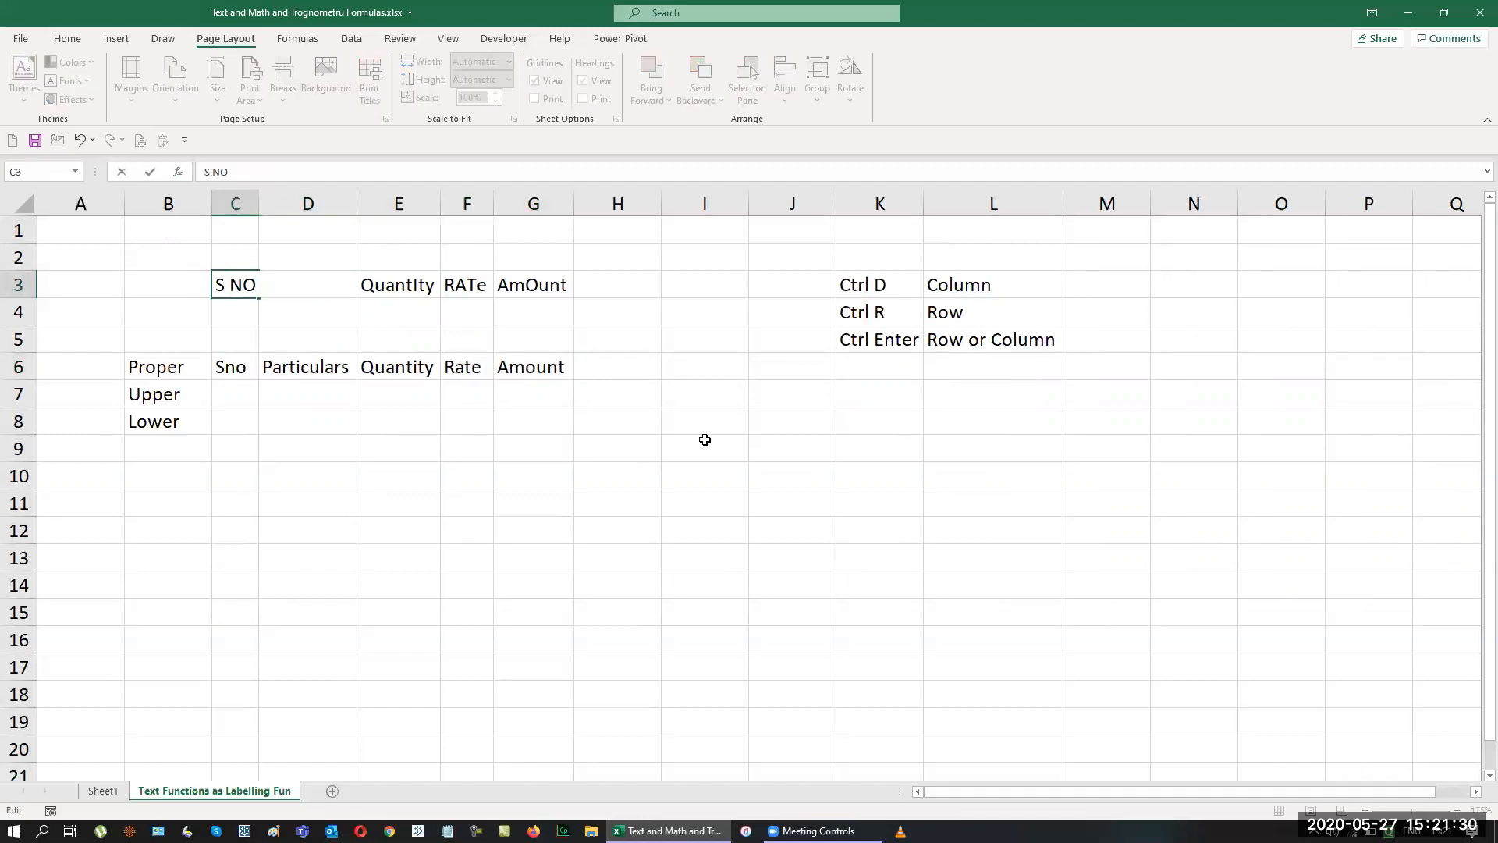
key(Return)
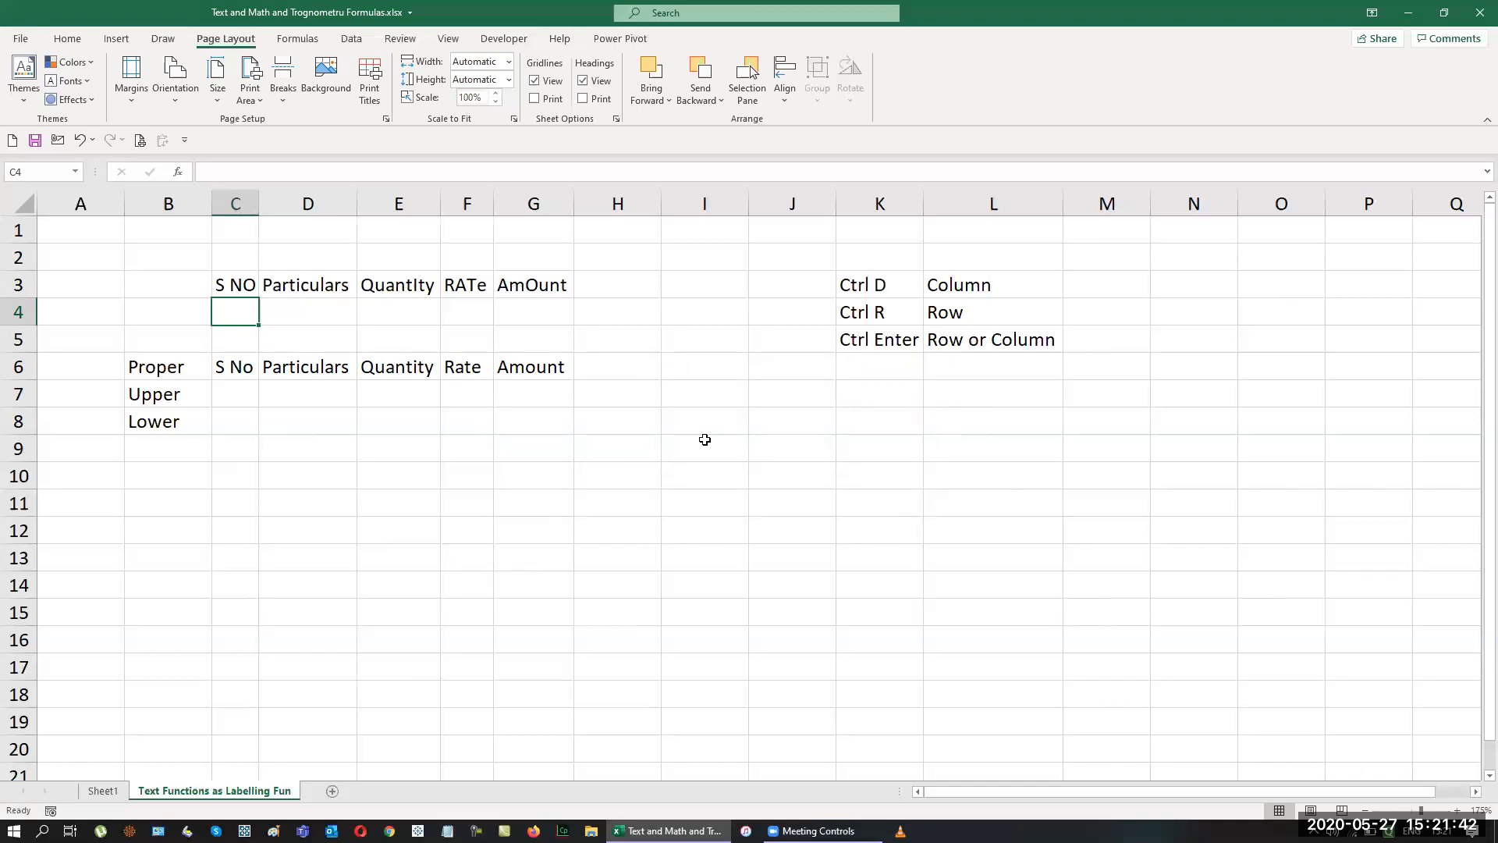
Enter the formula =UPPER(C3) across the whole range C7:G7 in a single entry.
key(Down)
key(Down)
key(Down)
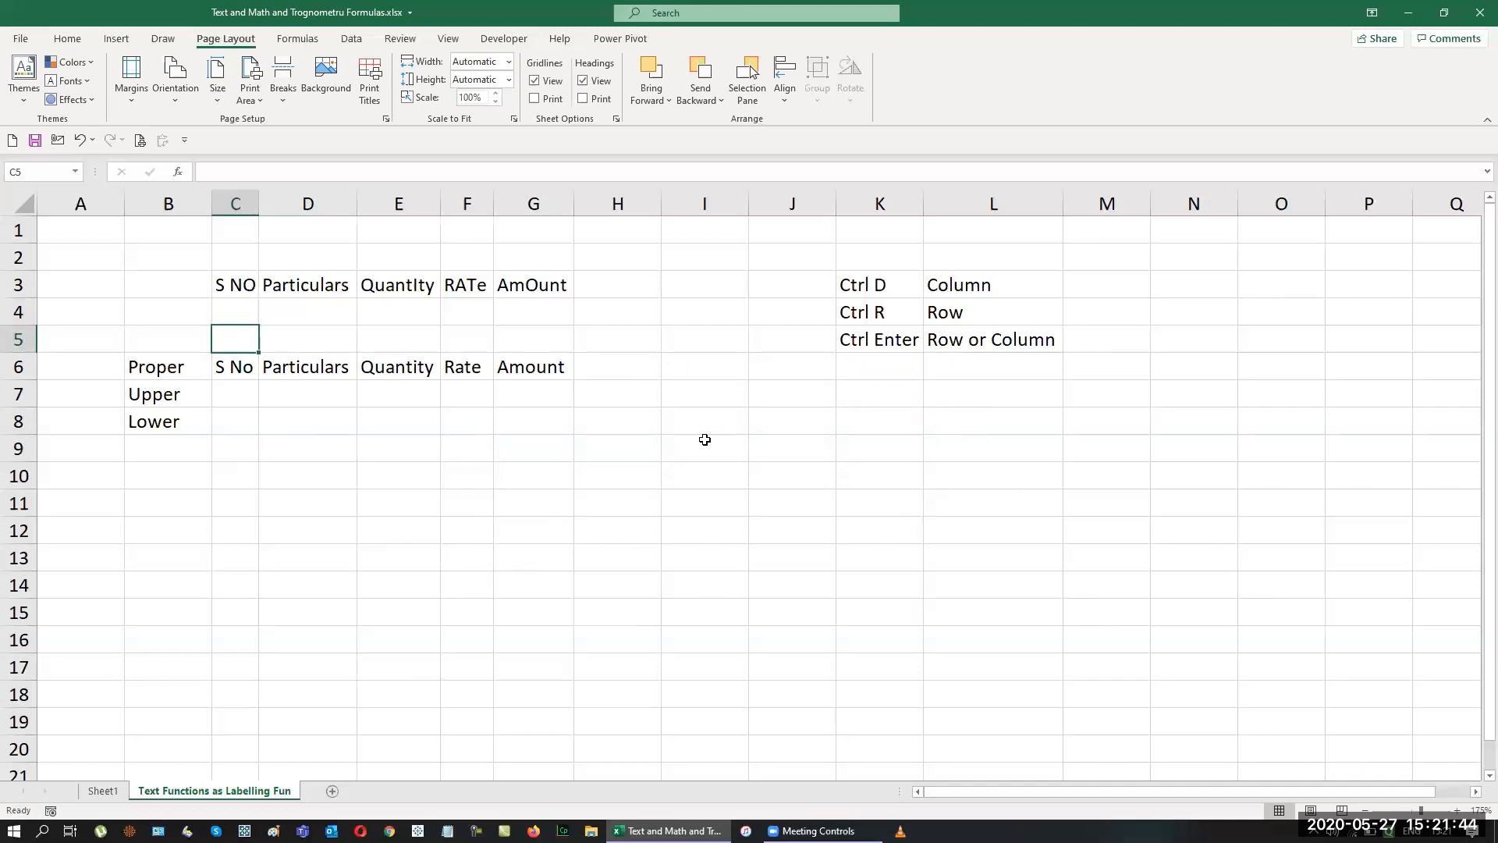
key(shift+Right)
key(shift+Right)
key(shift+Right)
key(shift+Right)
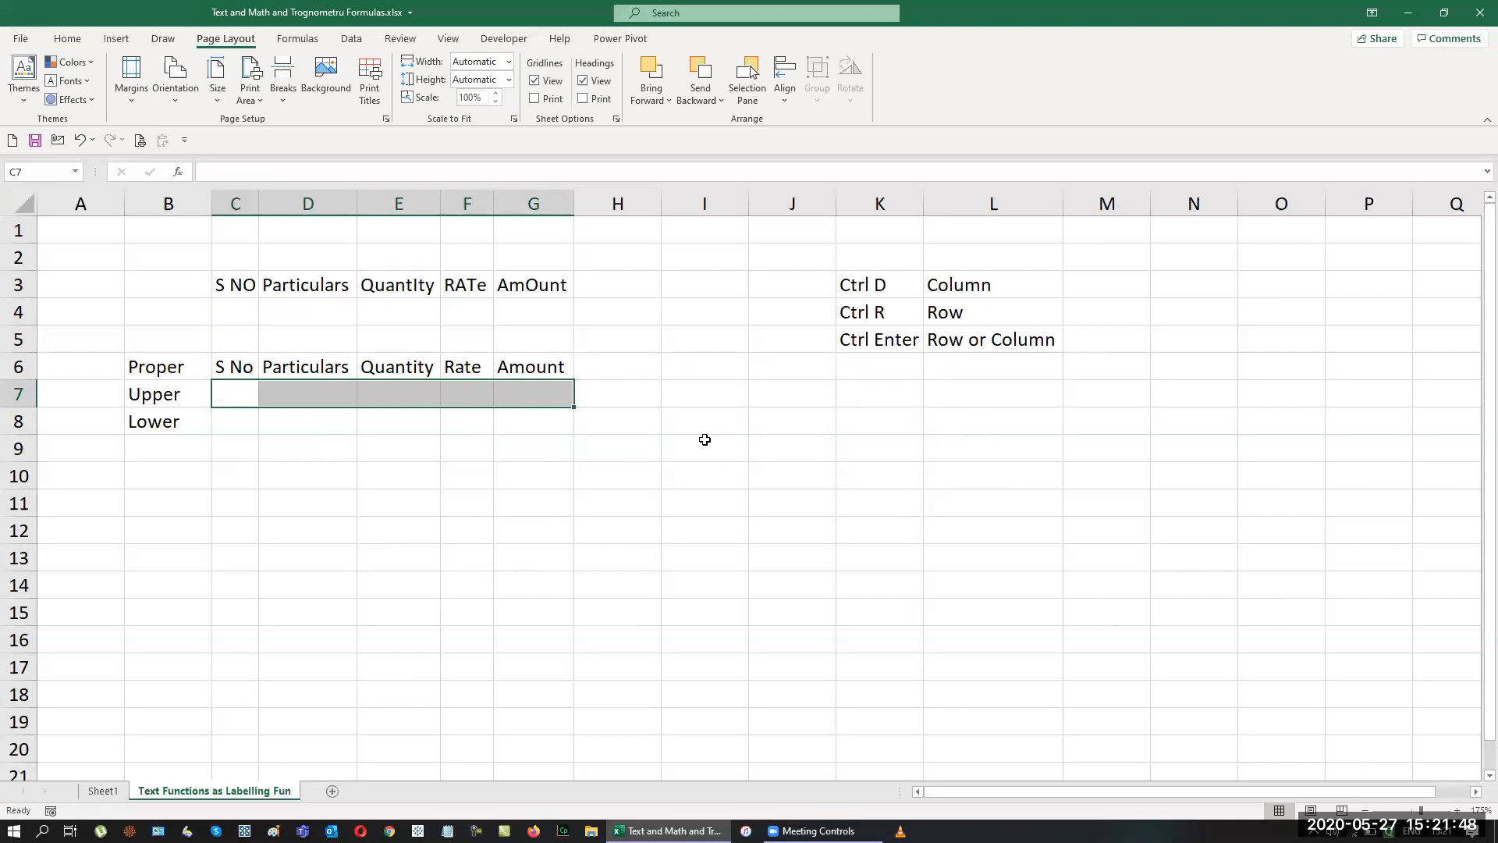
text(=up)
key(Tab)
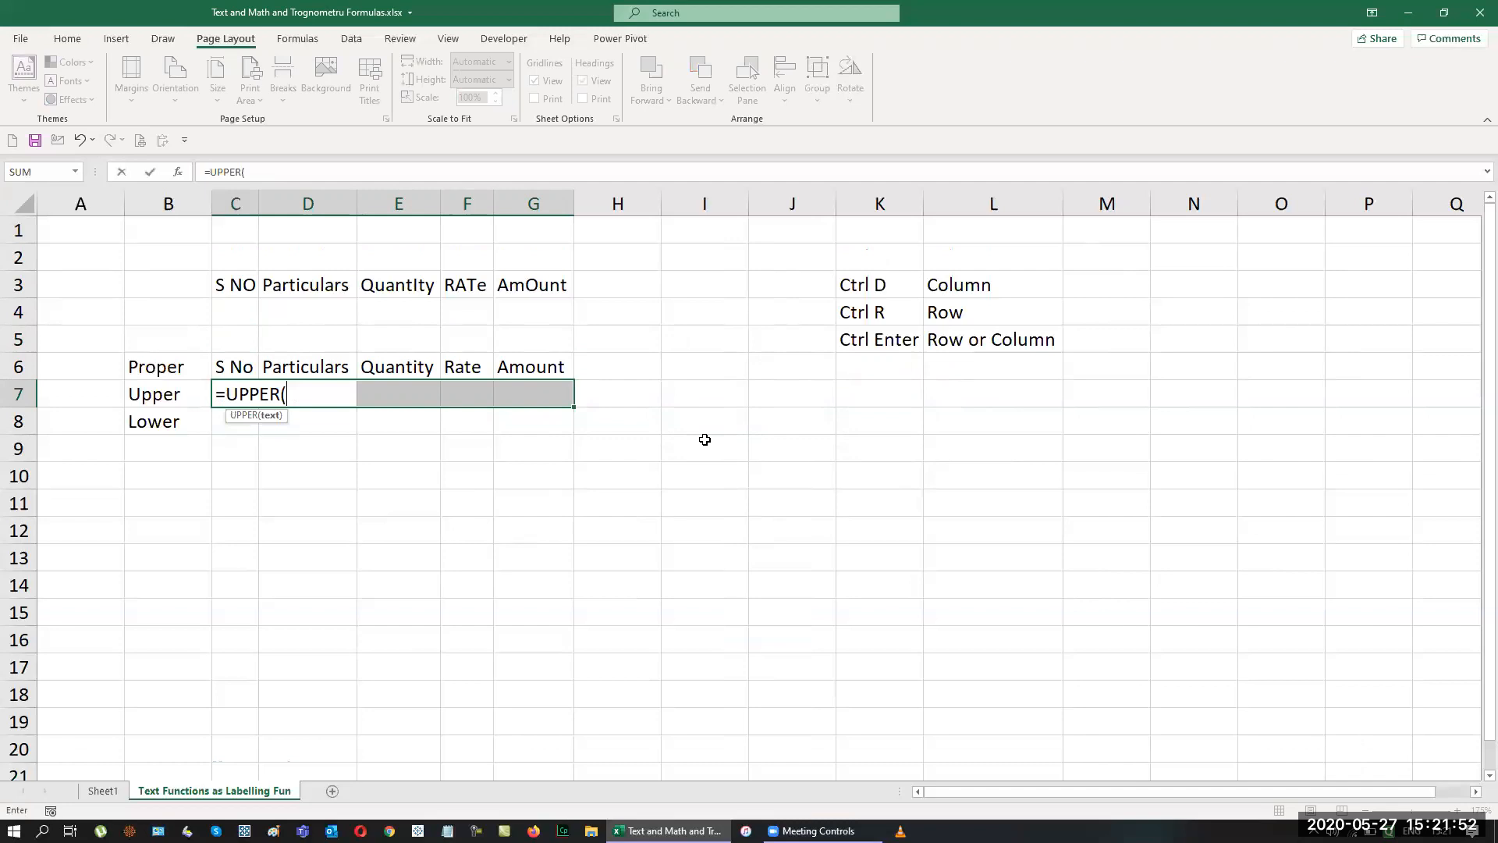
key(Up)
key(Up)
key(Up)
key(Up)
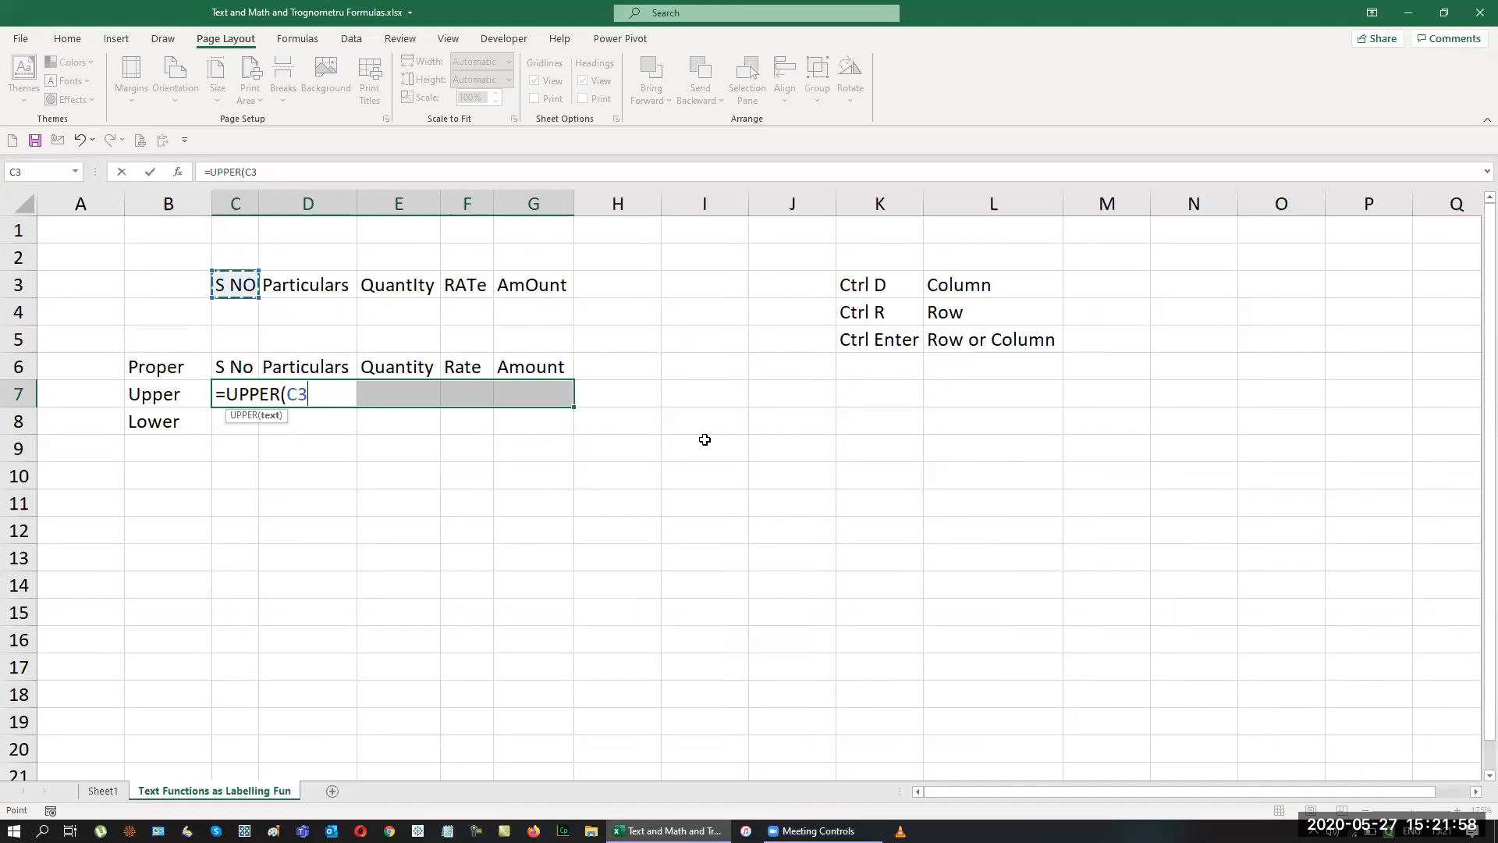
text())
key(ctrl+Return)
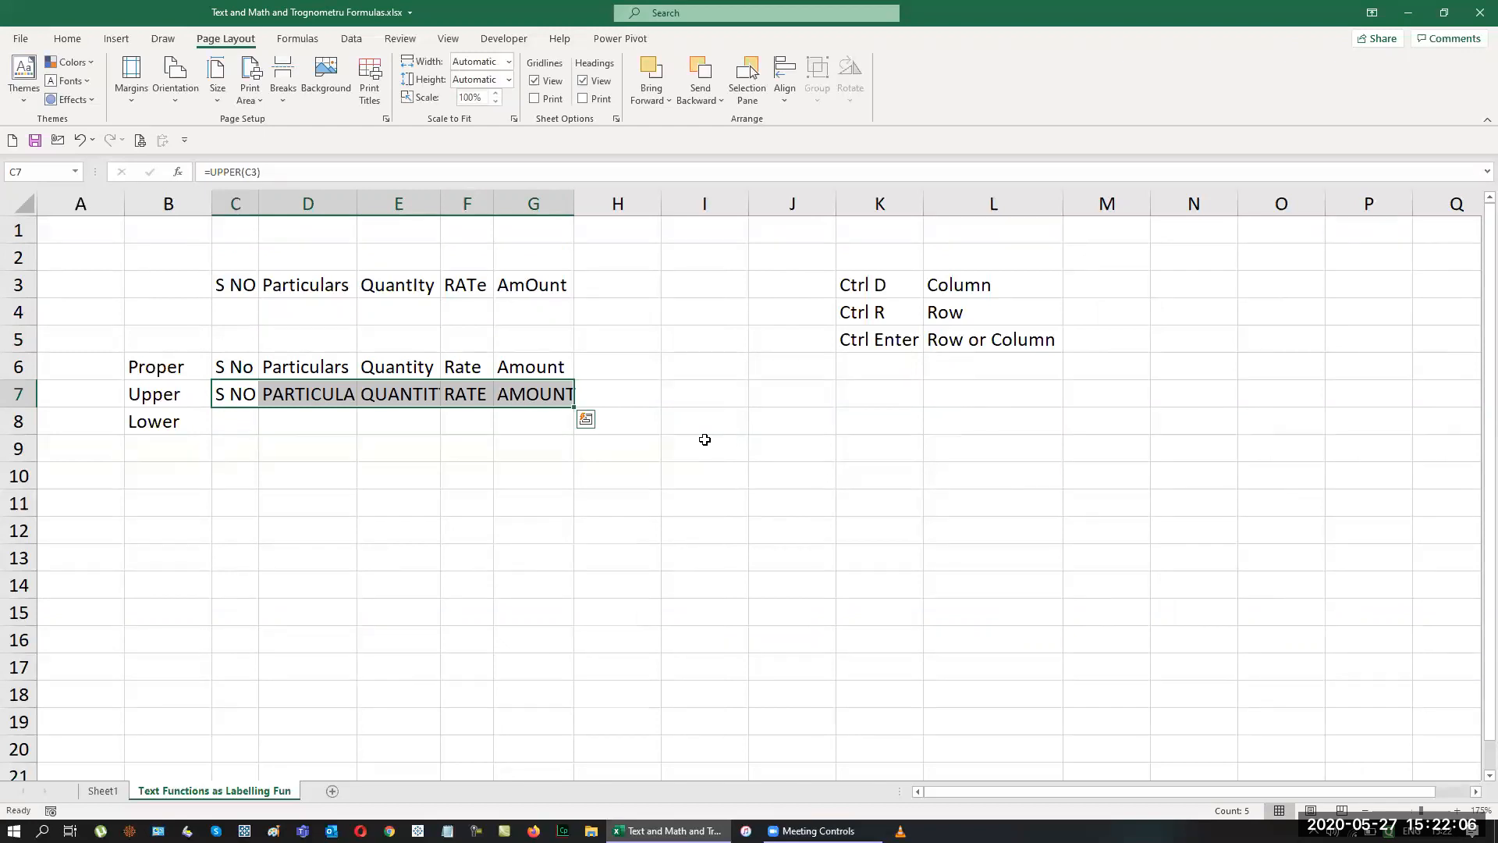
AutoFit the widths of columns C to G to the uppercase headers in row 7.
key(alt+o)
key(c)
key(a)
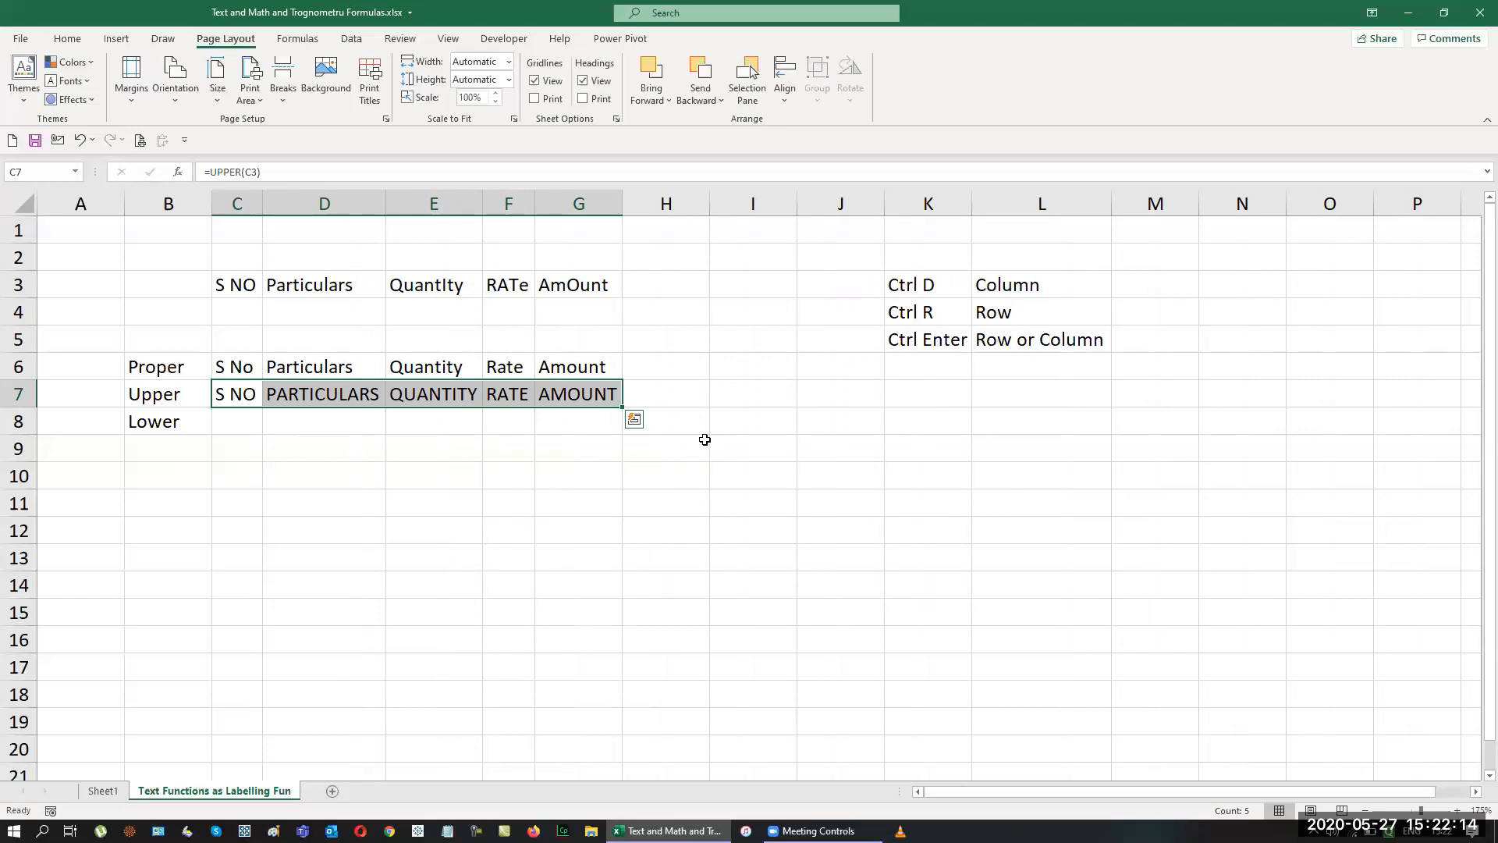
key(alt)
key(h)
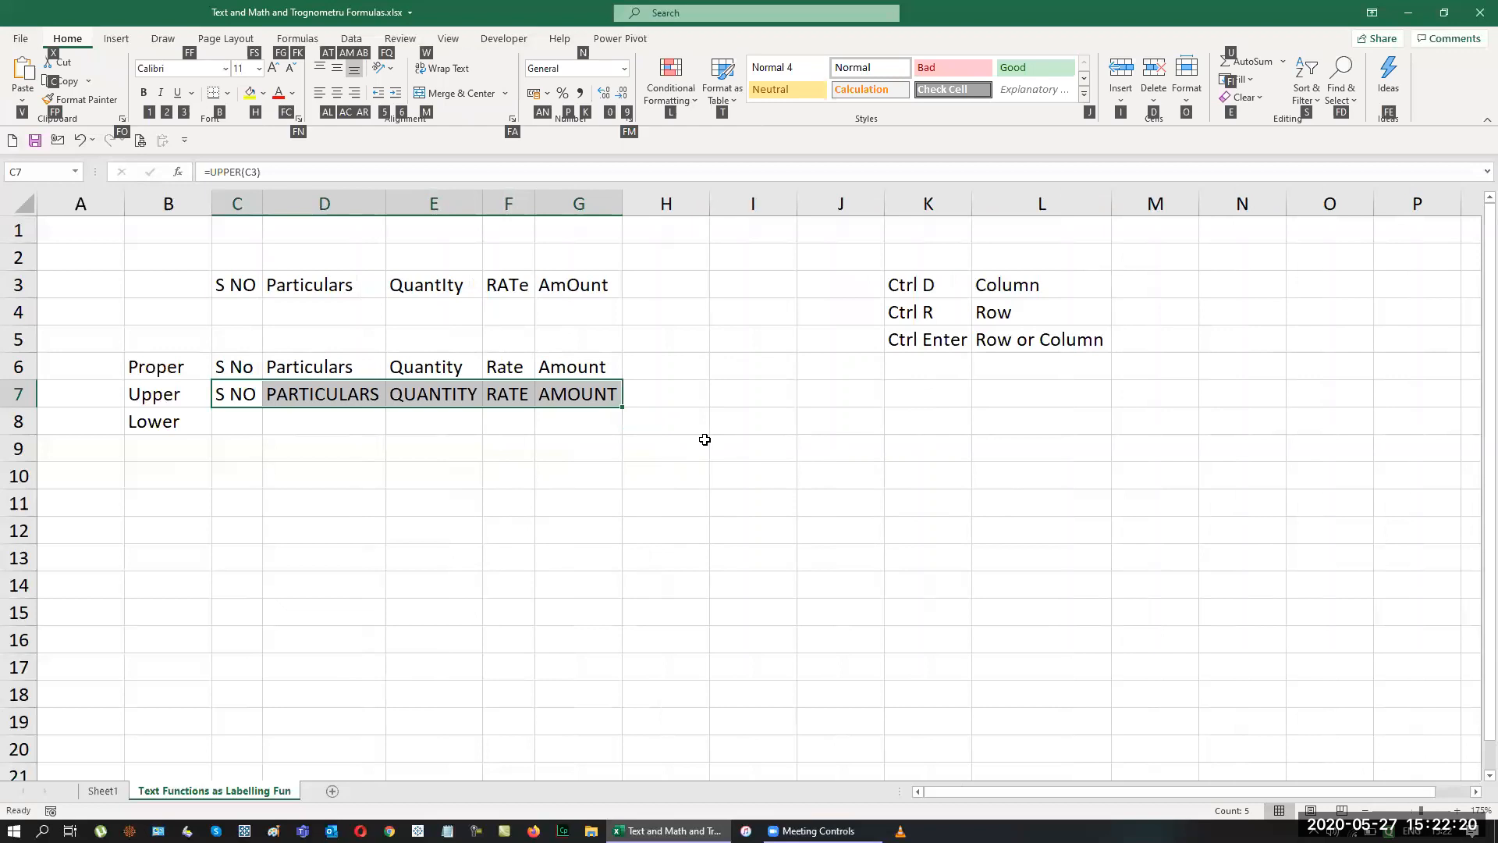
key(f)
key(i)
key(r)
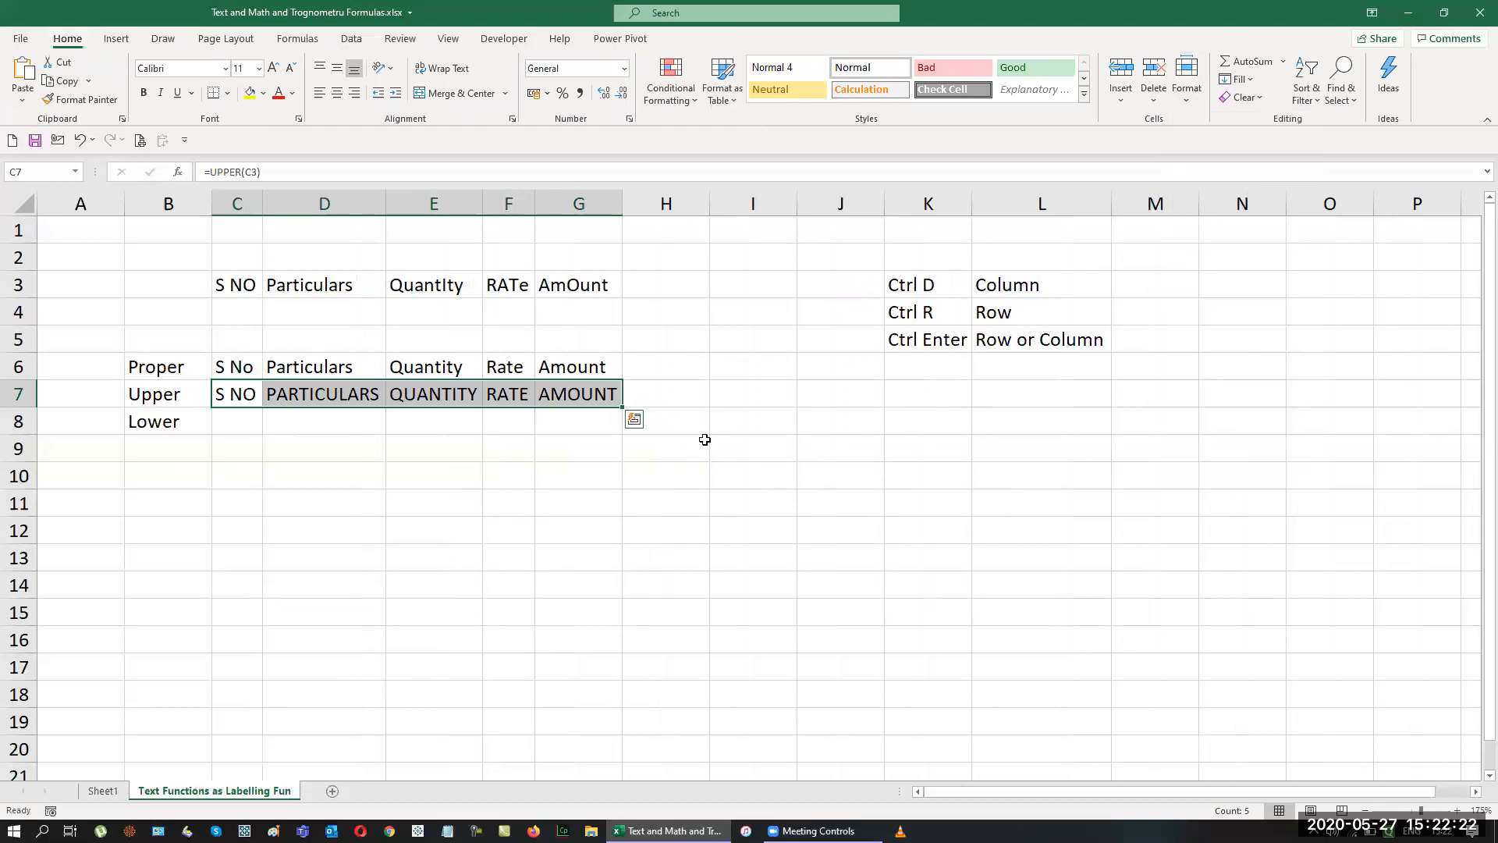
Enter the version note 2003 in cell K7 with its AutoFit shortcut Alt O C A in L7.
key(Right)
key(Right)
key(Right)
key(Right)
key(Right)
key(Right)
key(Right)
key(Right)
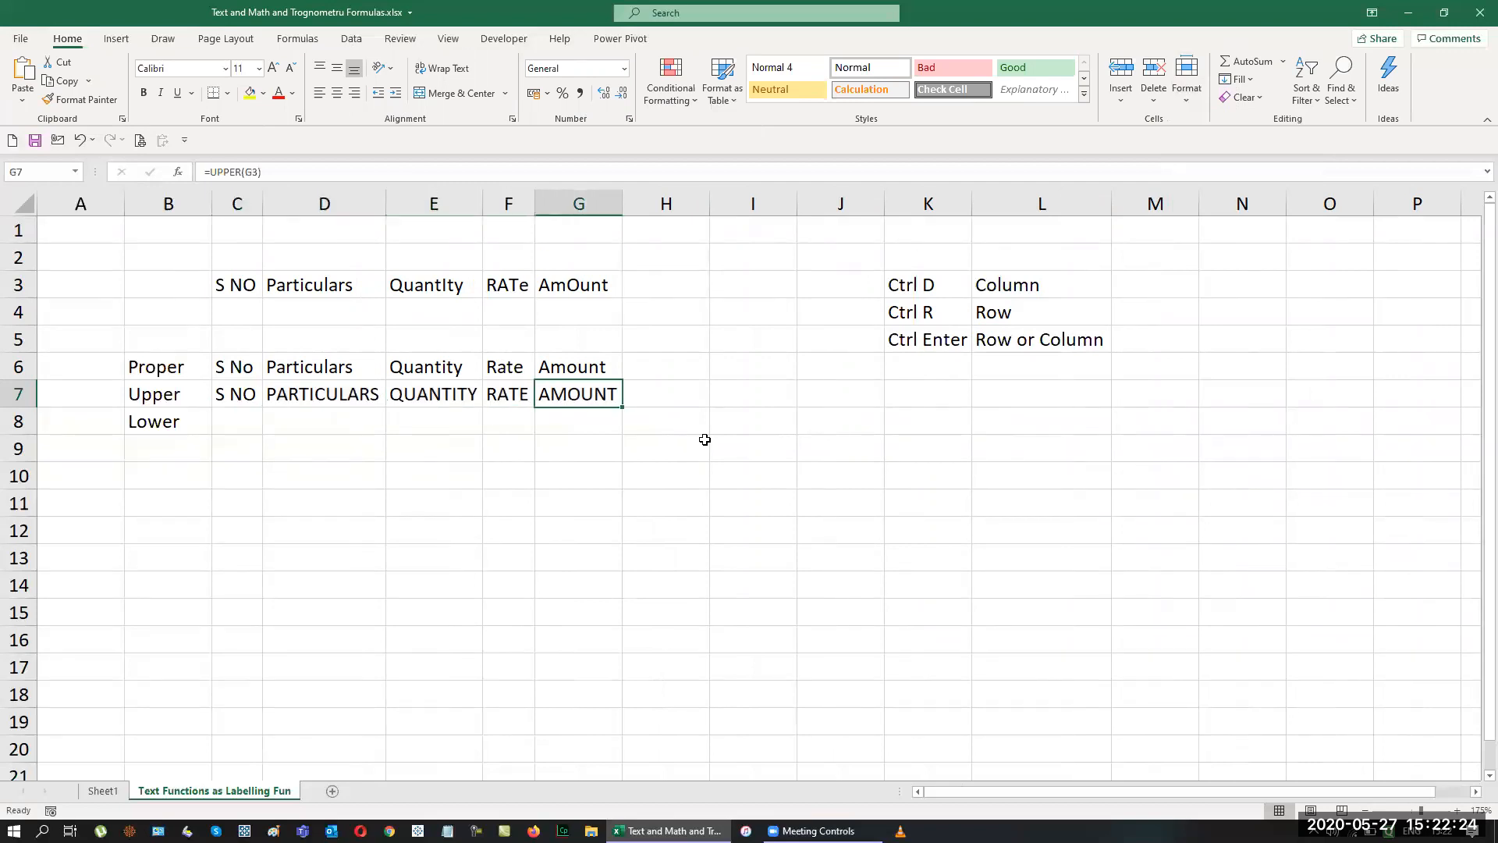
text(2003)
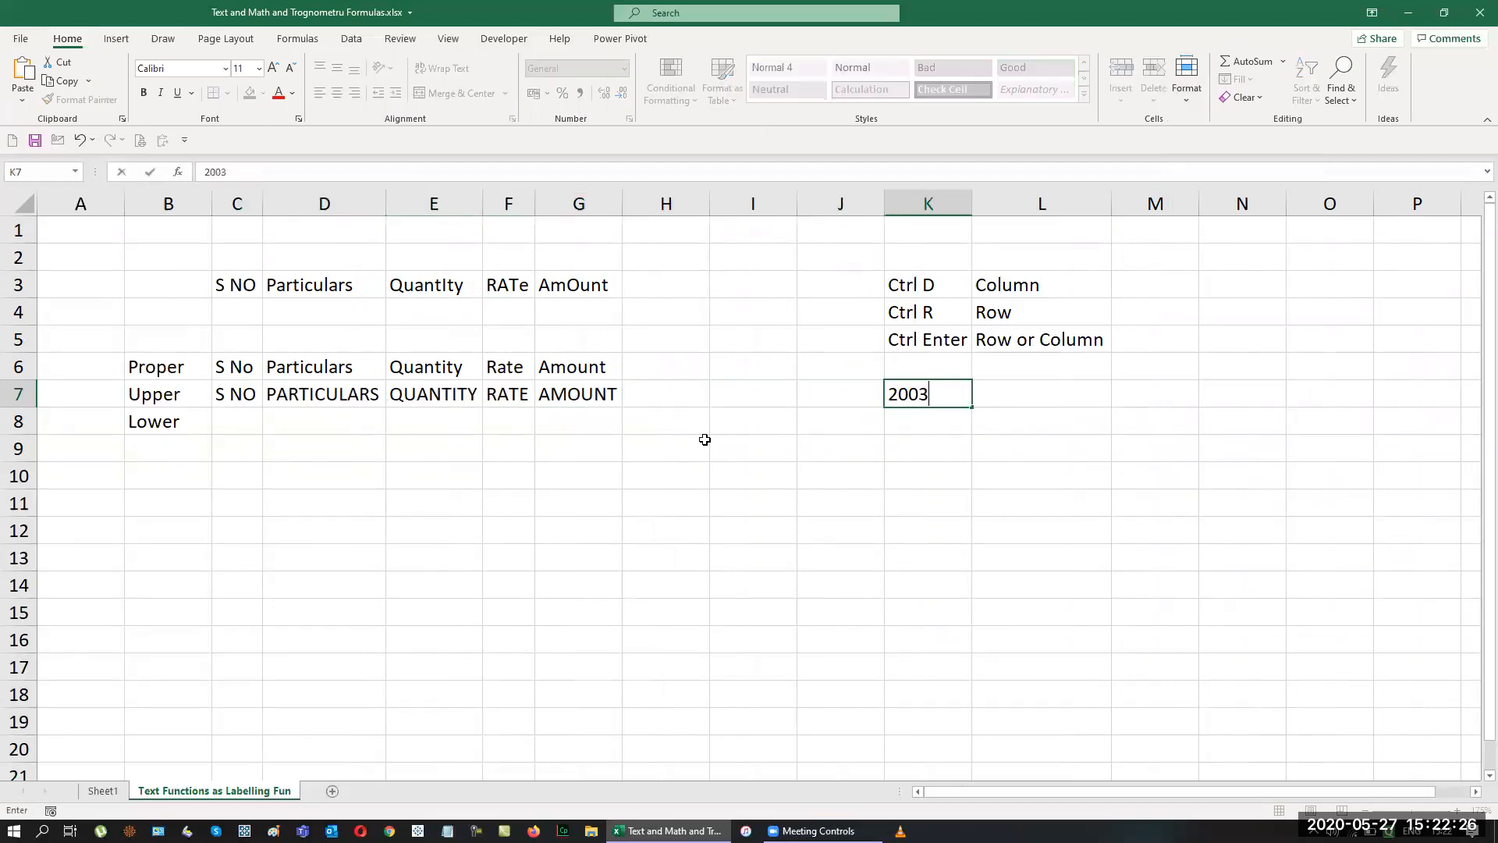
key(Tab)
text(Alt O )
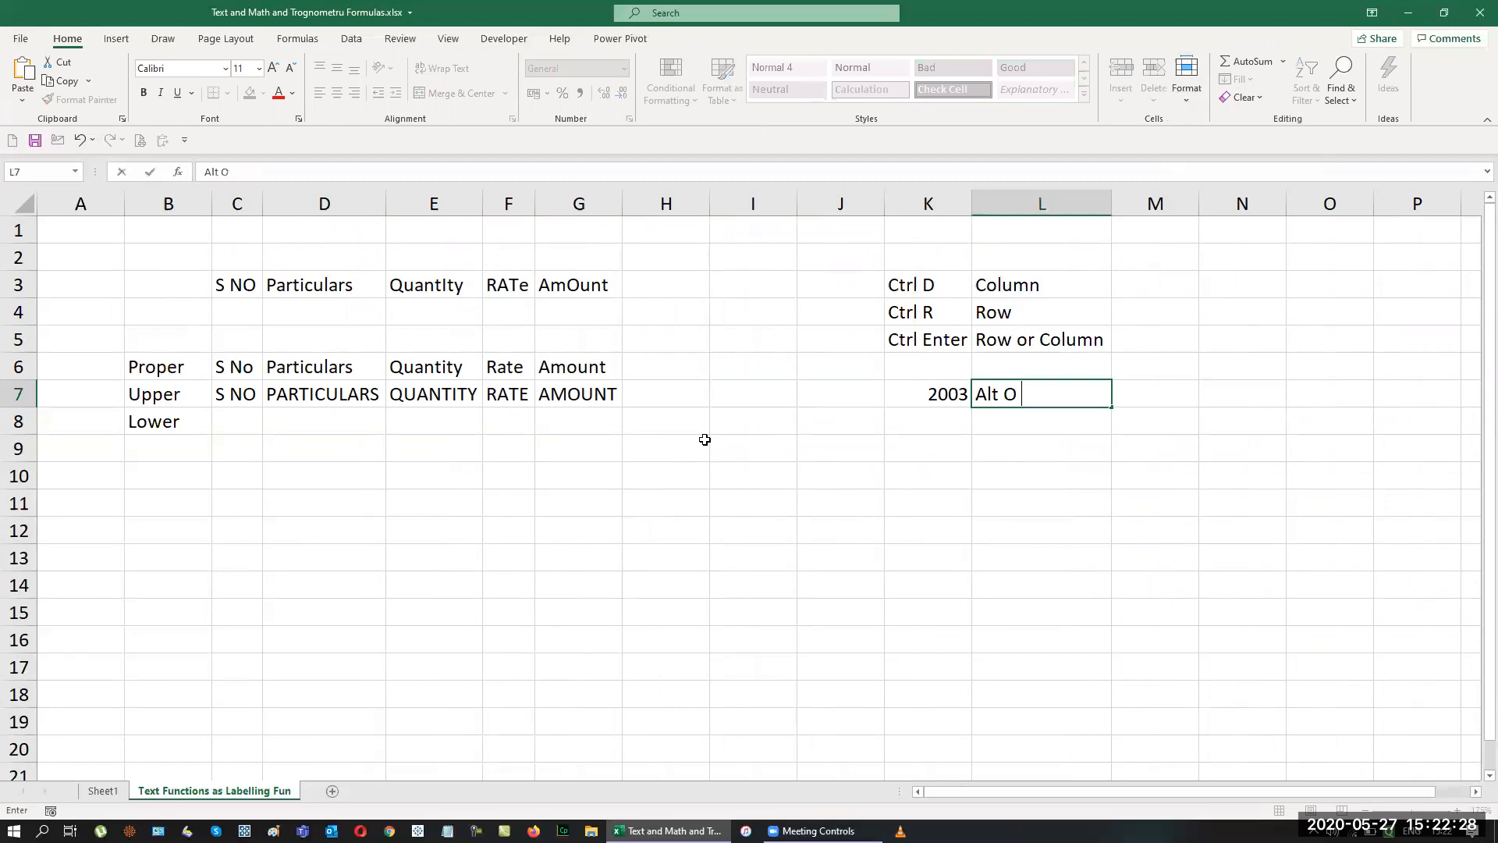
text(C A)
key(Return)
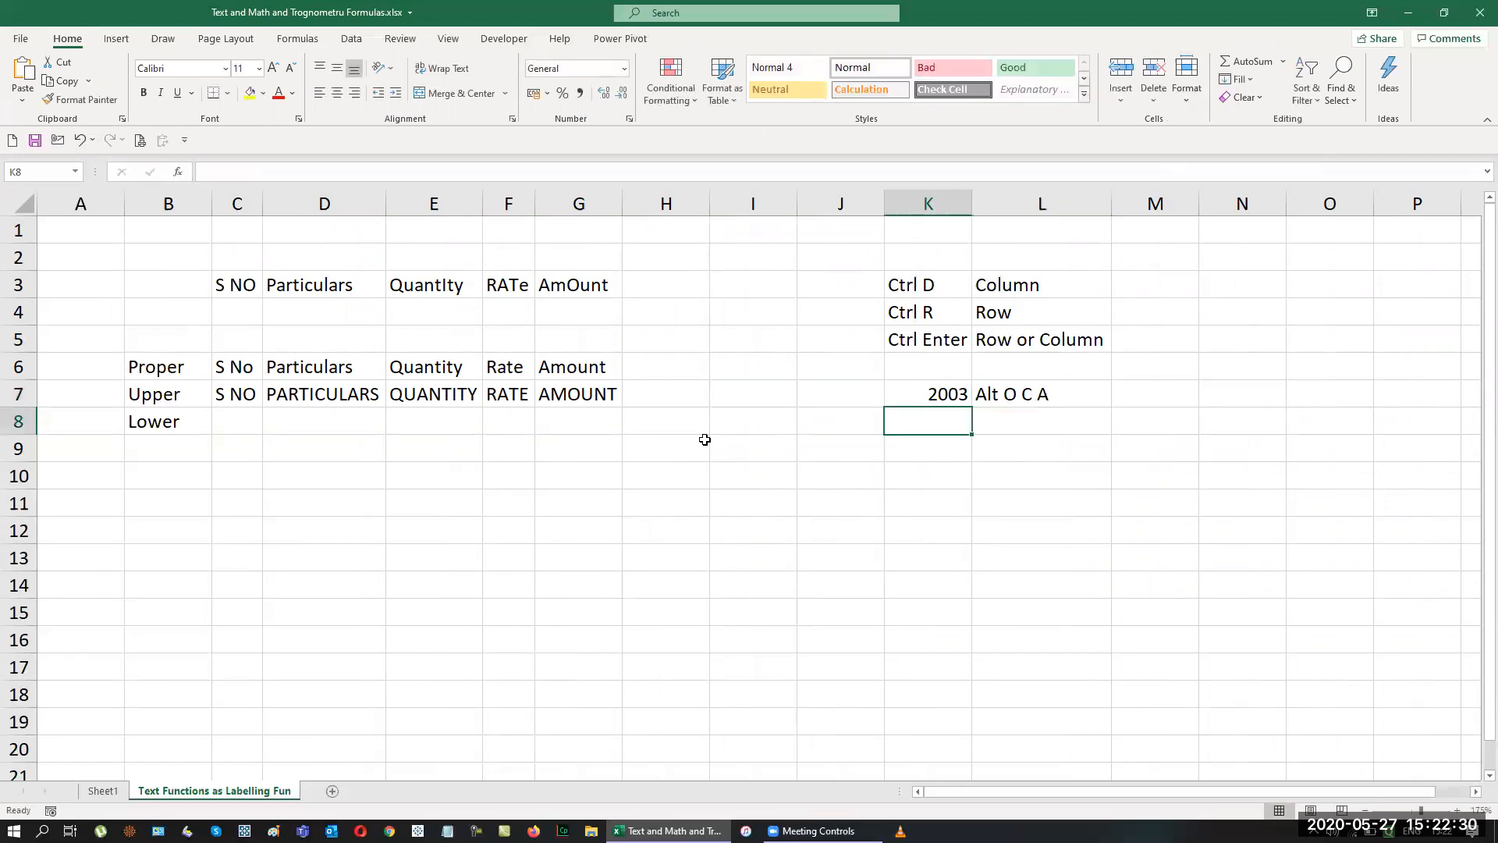
Enter the version note After 2003 in cell K8 and AutoFit column K to that text.
text(Af)
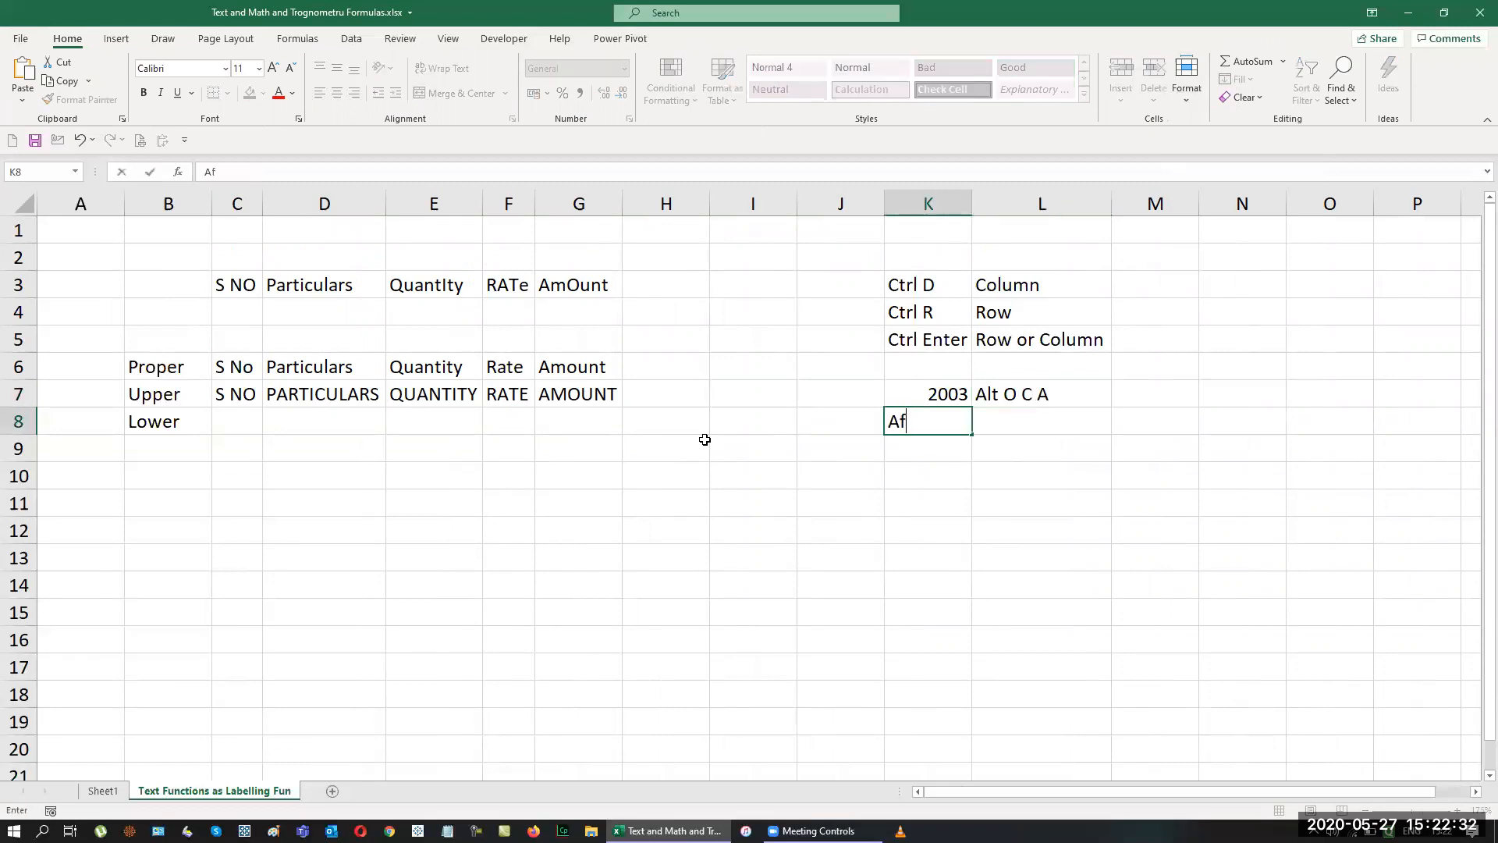
text(ter 2003)
key(Tab)
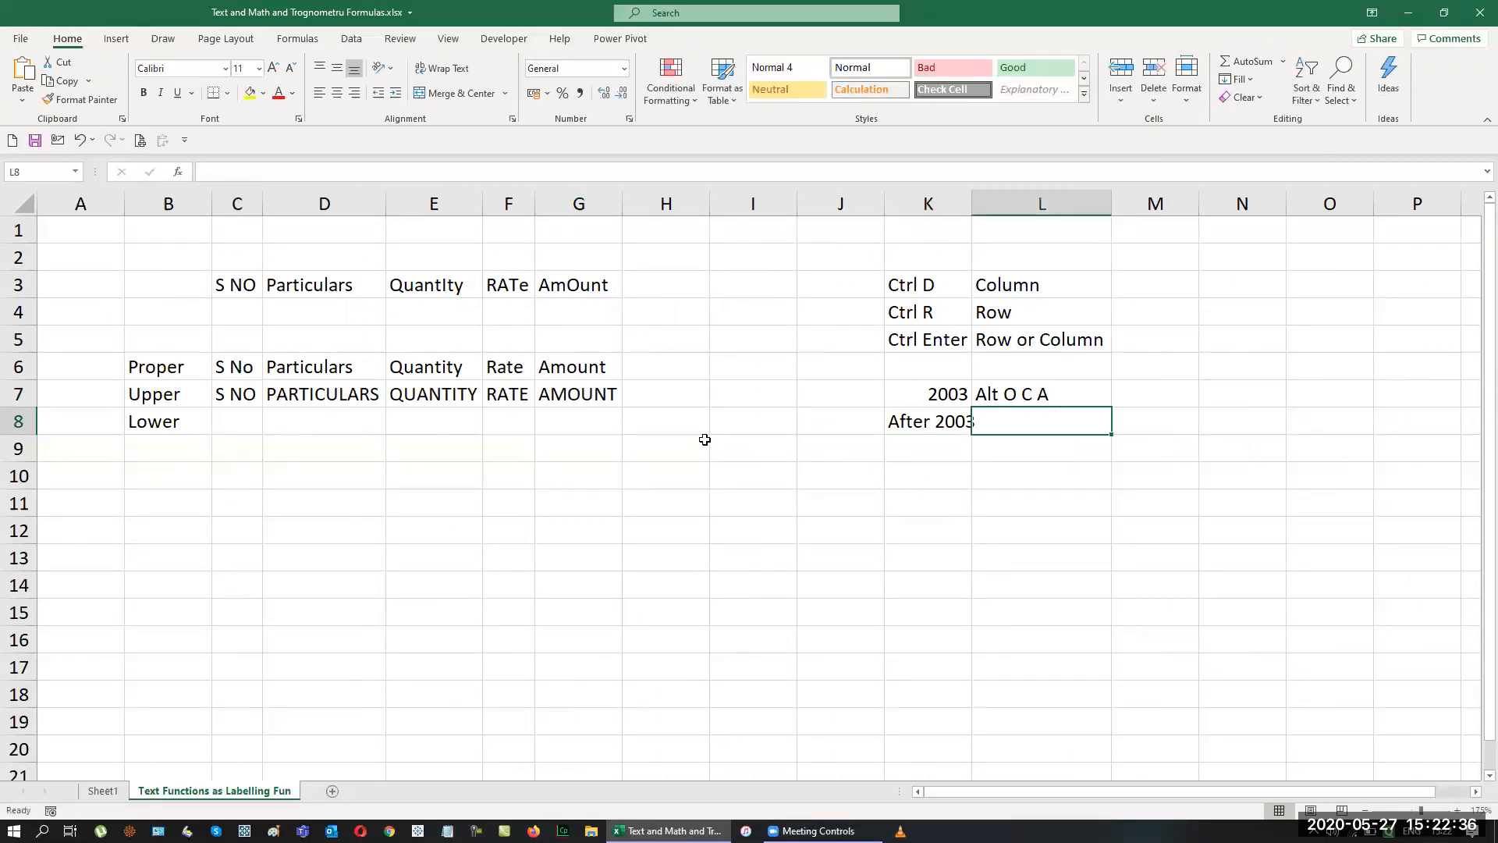
key(Left)
key(alt+o)
key(c)
key(a)
key(alt+space)
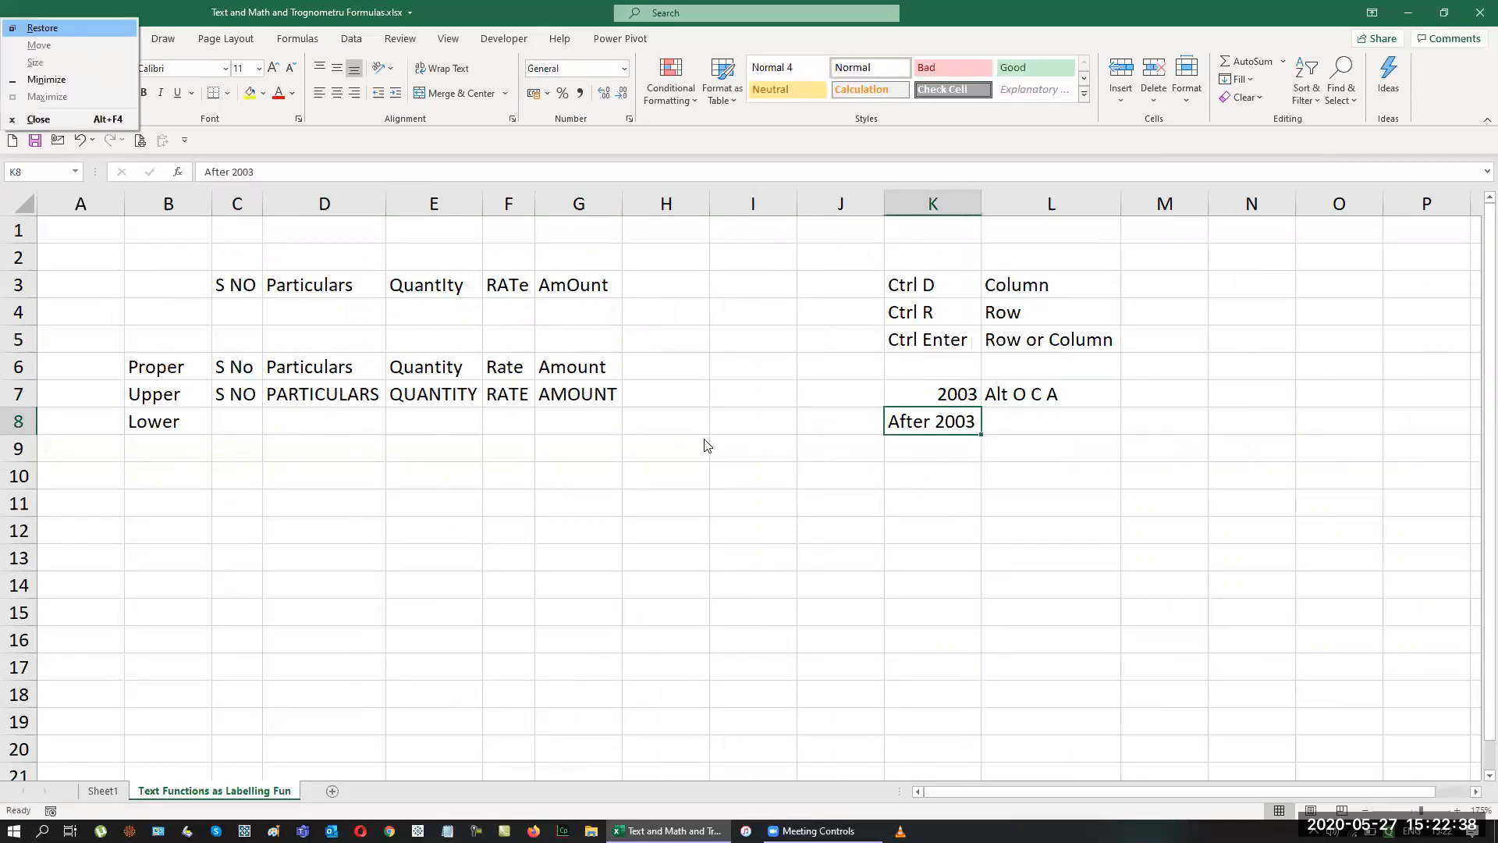
key(Escape)
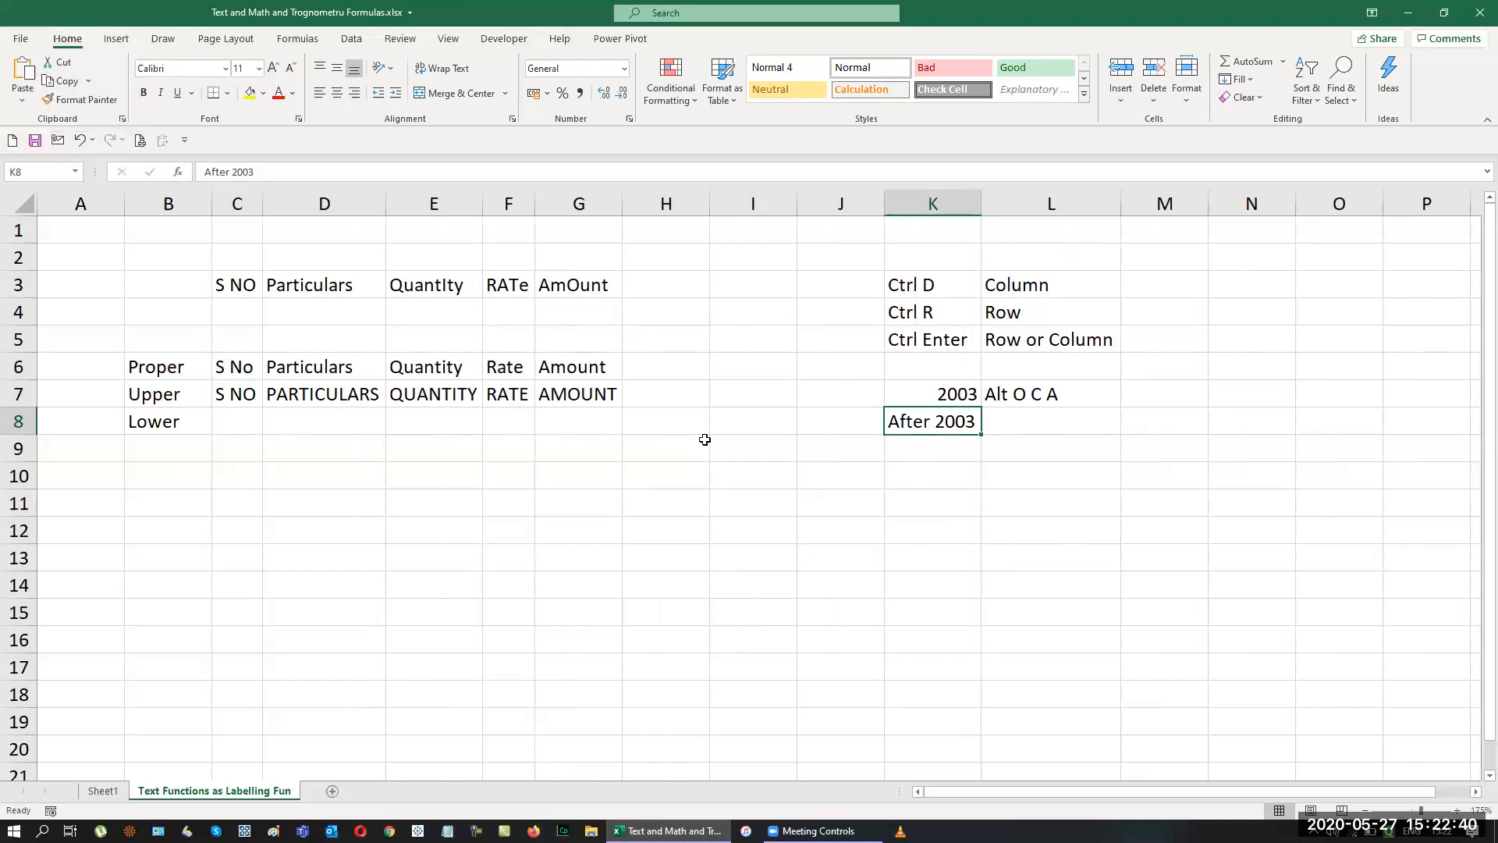
Enter the AutoFit shortcut Alt H O I in cell L8 beside the After 2003 note.
key(Right)
text(Alt H O I)
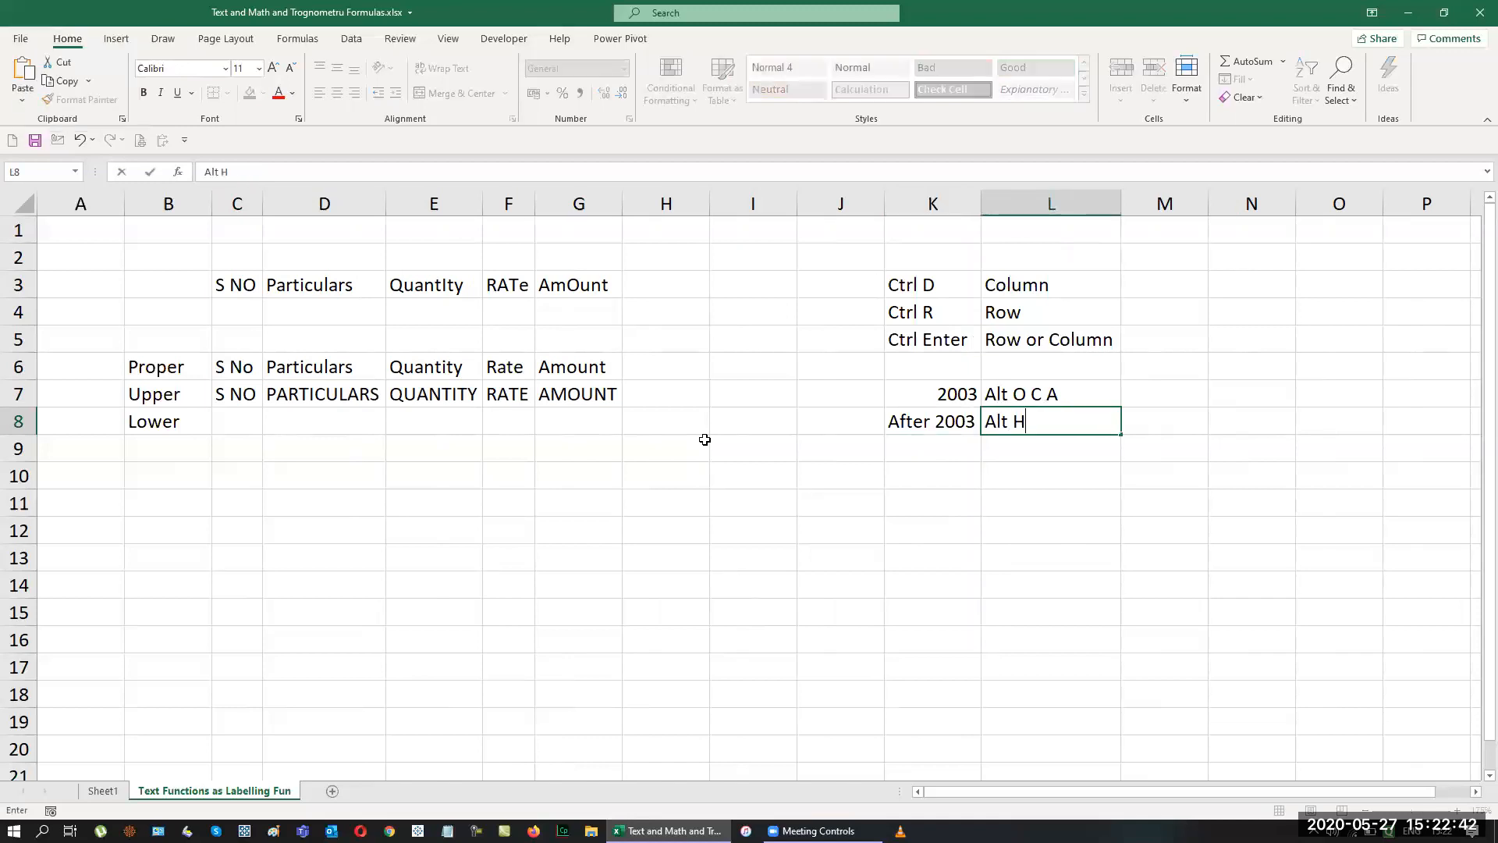
key(Return)
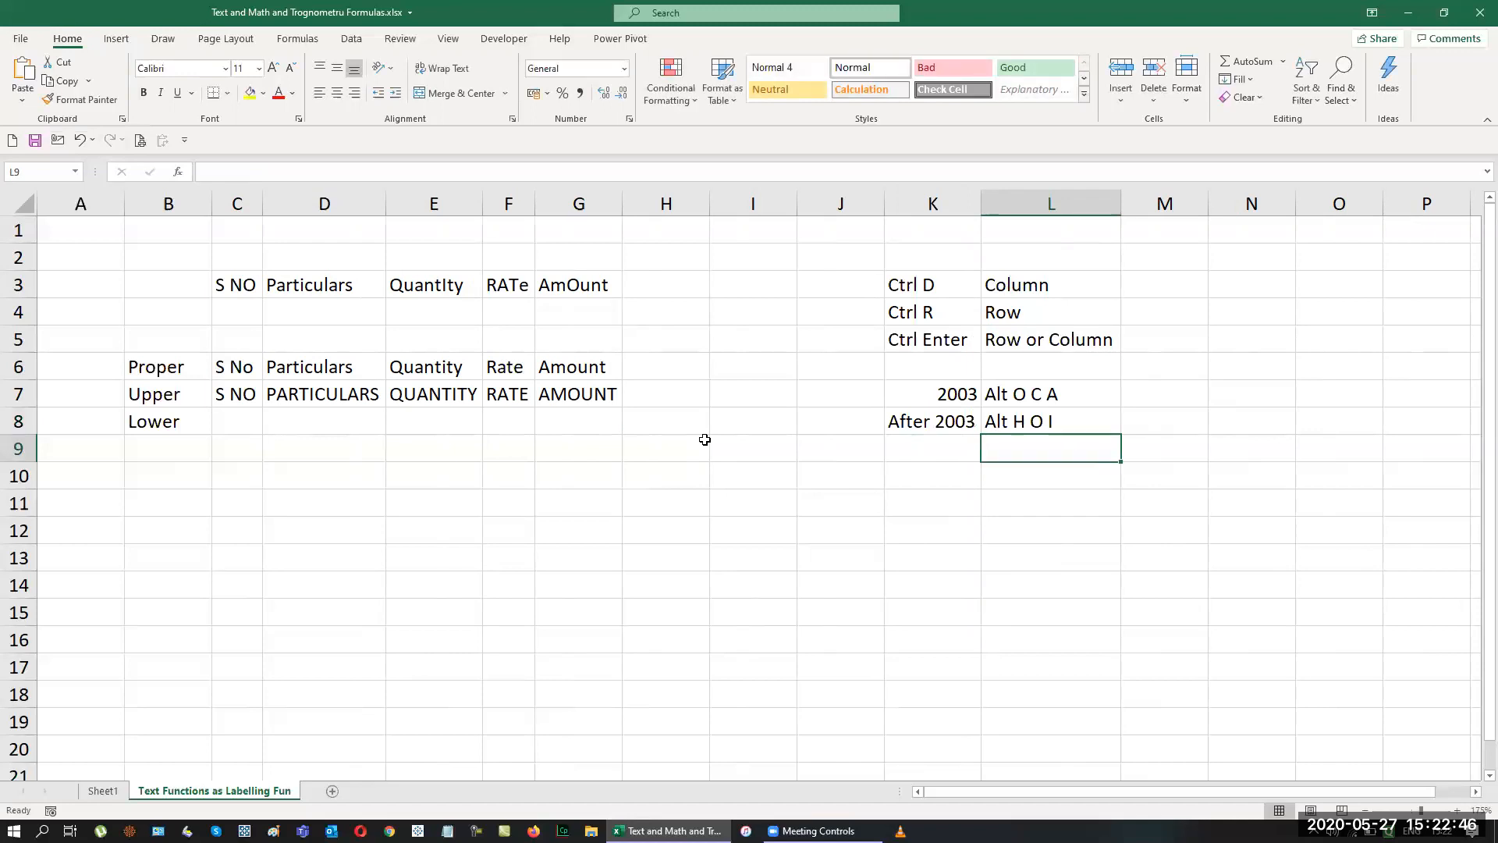
Enter the formula =LOWER(C3) in cell C8.
key(Left)
key(Left)
key(Left)
key(Left)
key(Left)
key(Left)
key(Left)
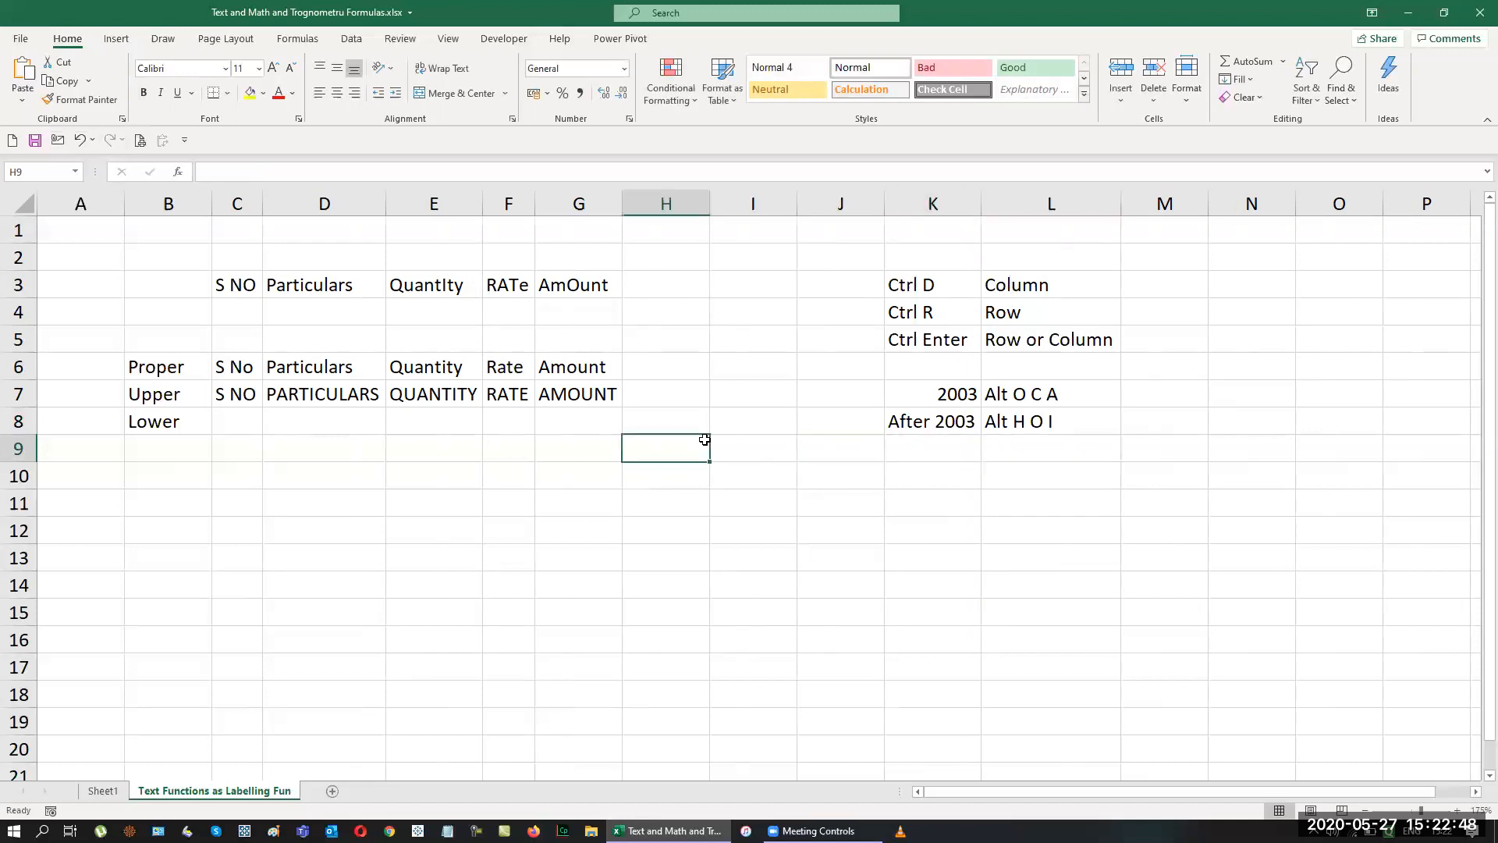
key(Left)
key(Left)
key(Up)
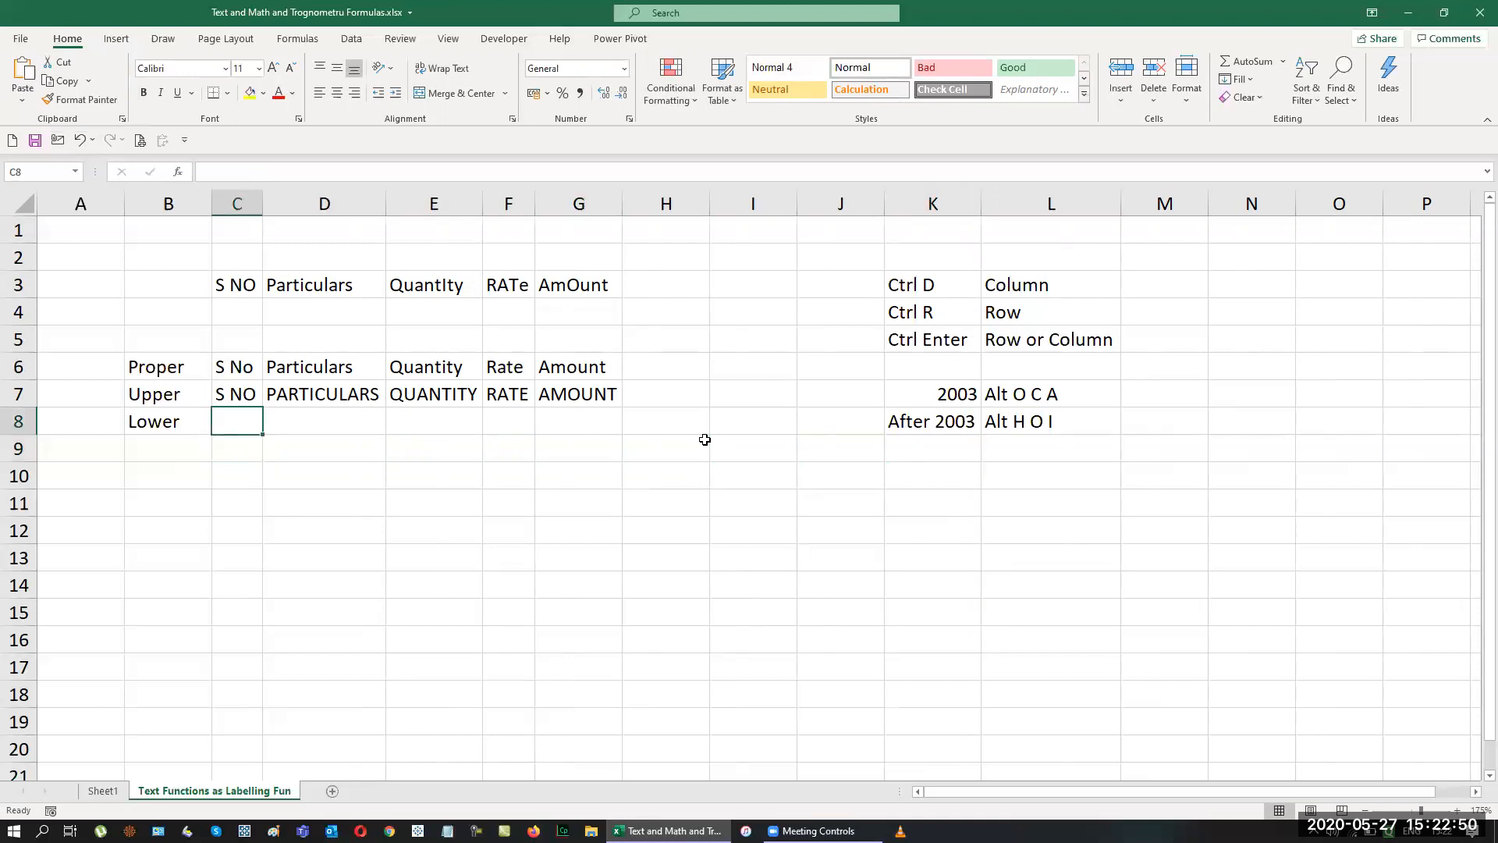
text(=low)
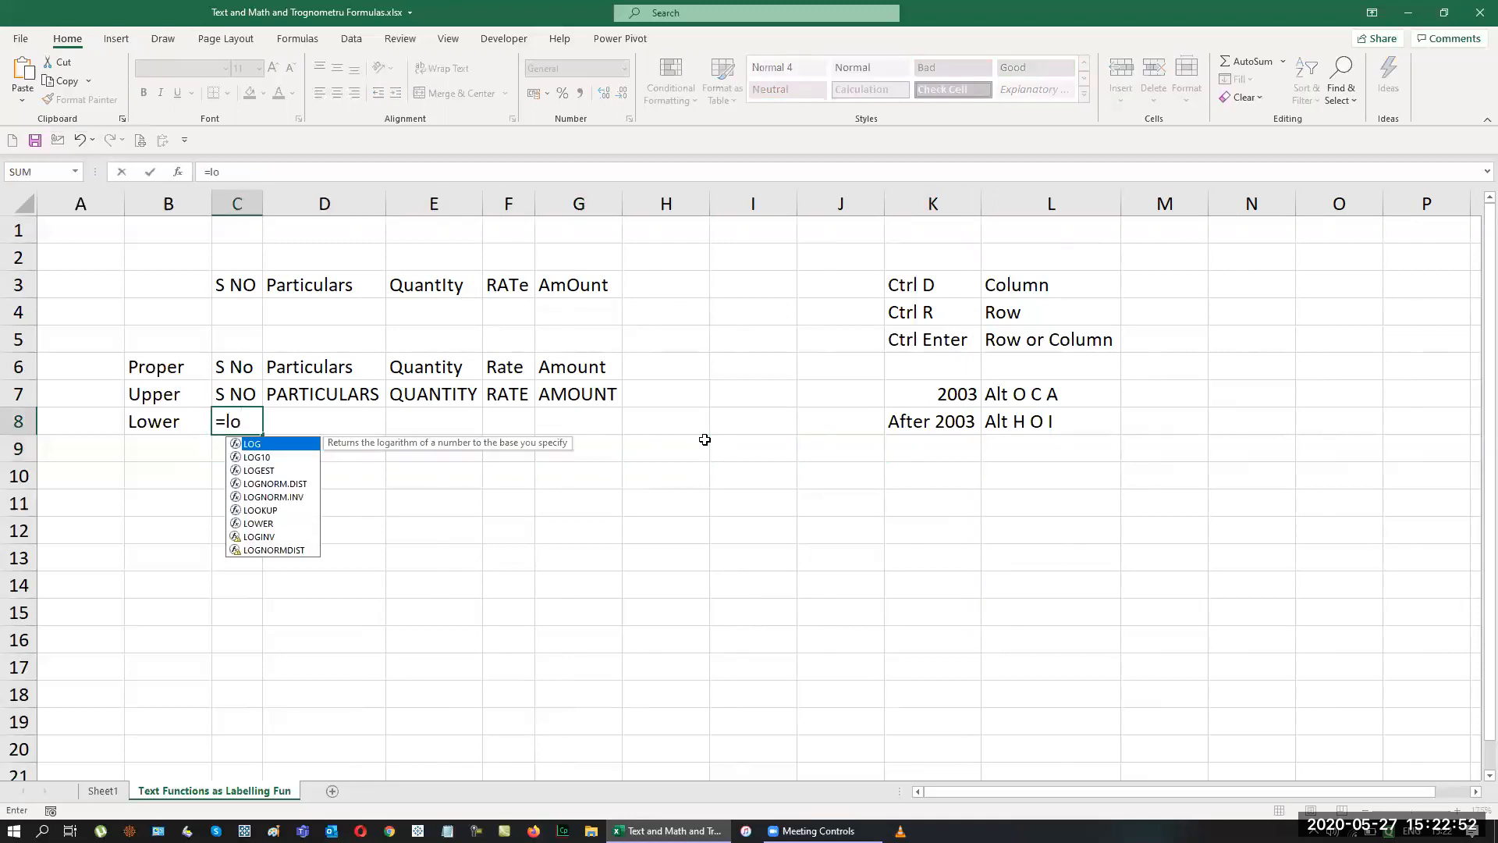
key(Tab)
key(Up)
key(Up)
key(Up)
key(Up)
key(Up)
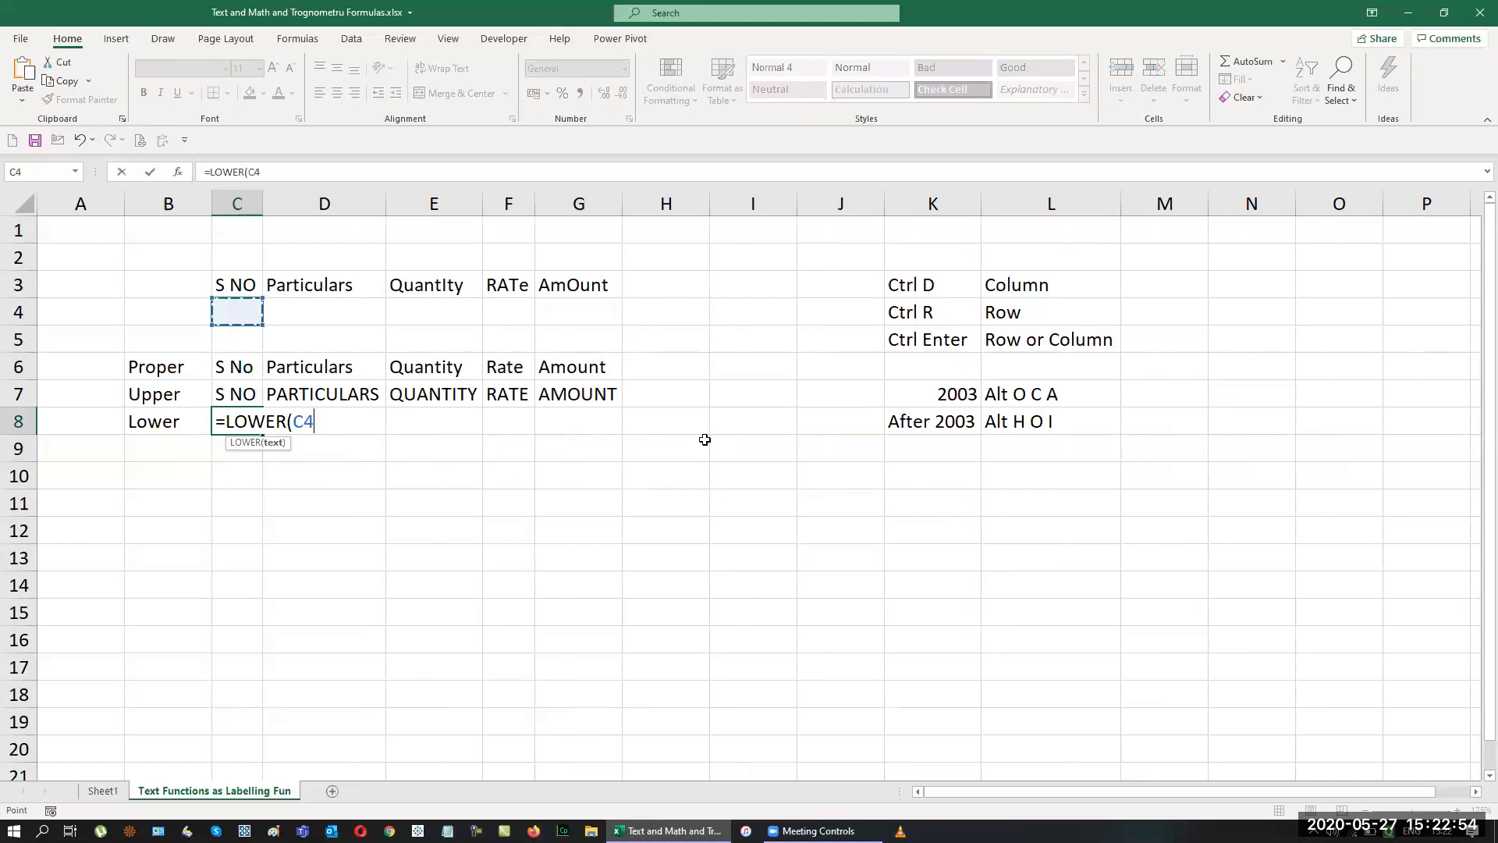
key(ctrl+Return)
Fill the LOWER formula from C8 rightward through G8.
key(shift+Right)
key(shift+Right)
key(shift+Right)
key(shift+Right)
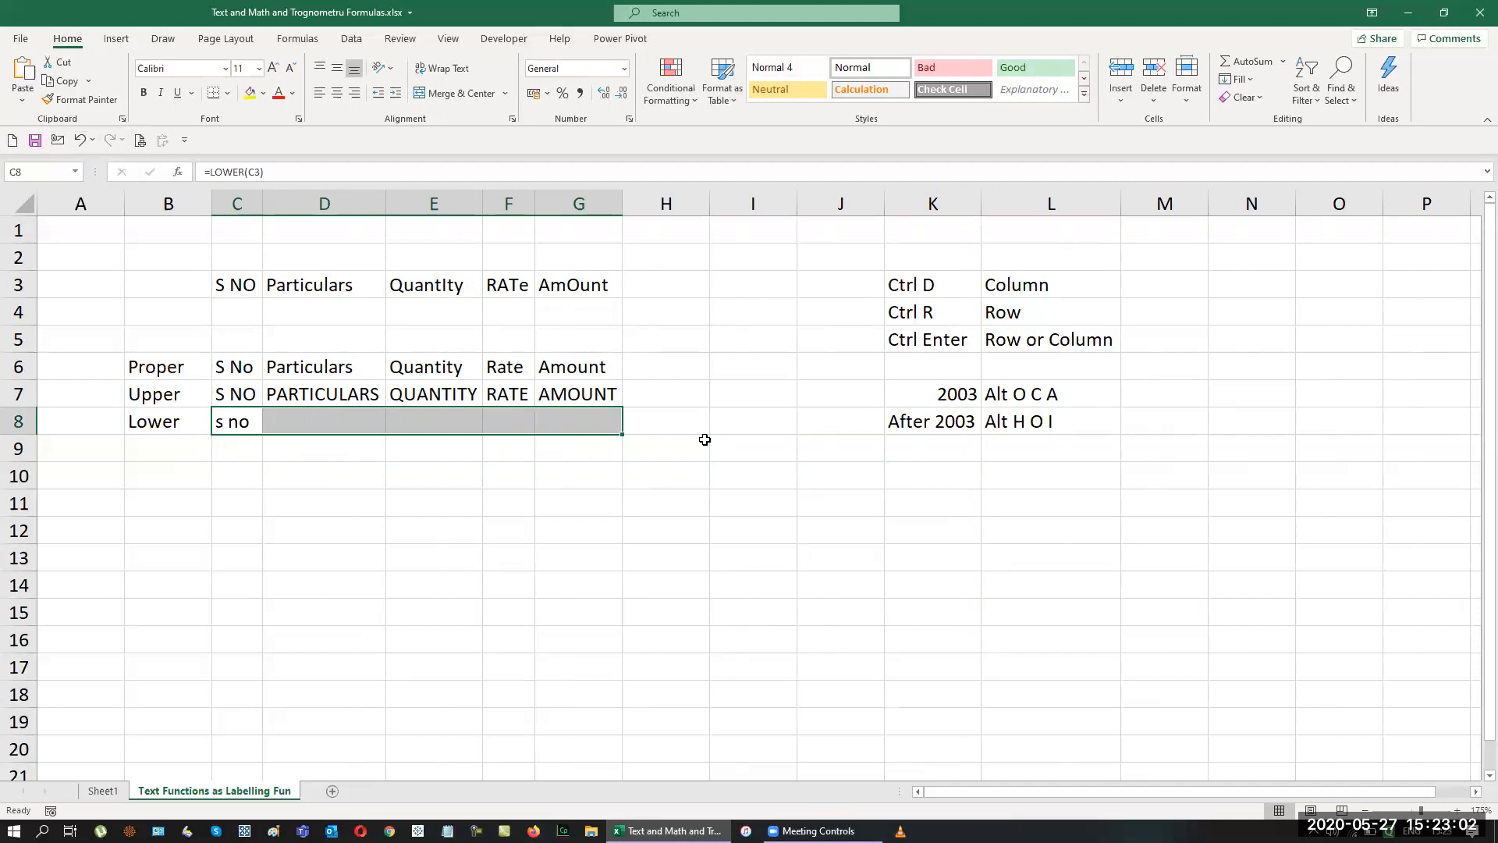
key(ctrl+r)
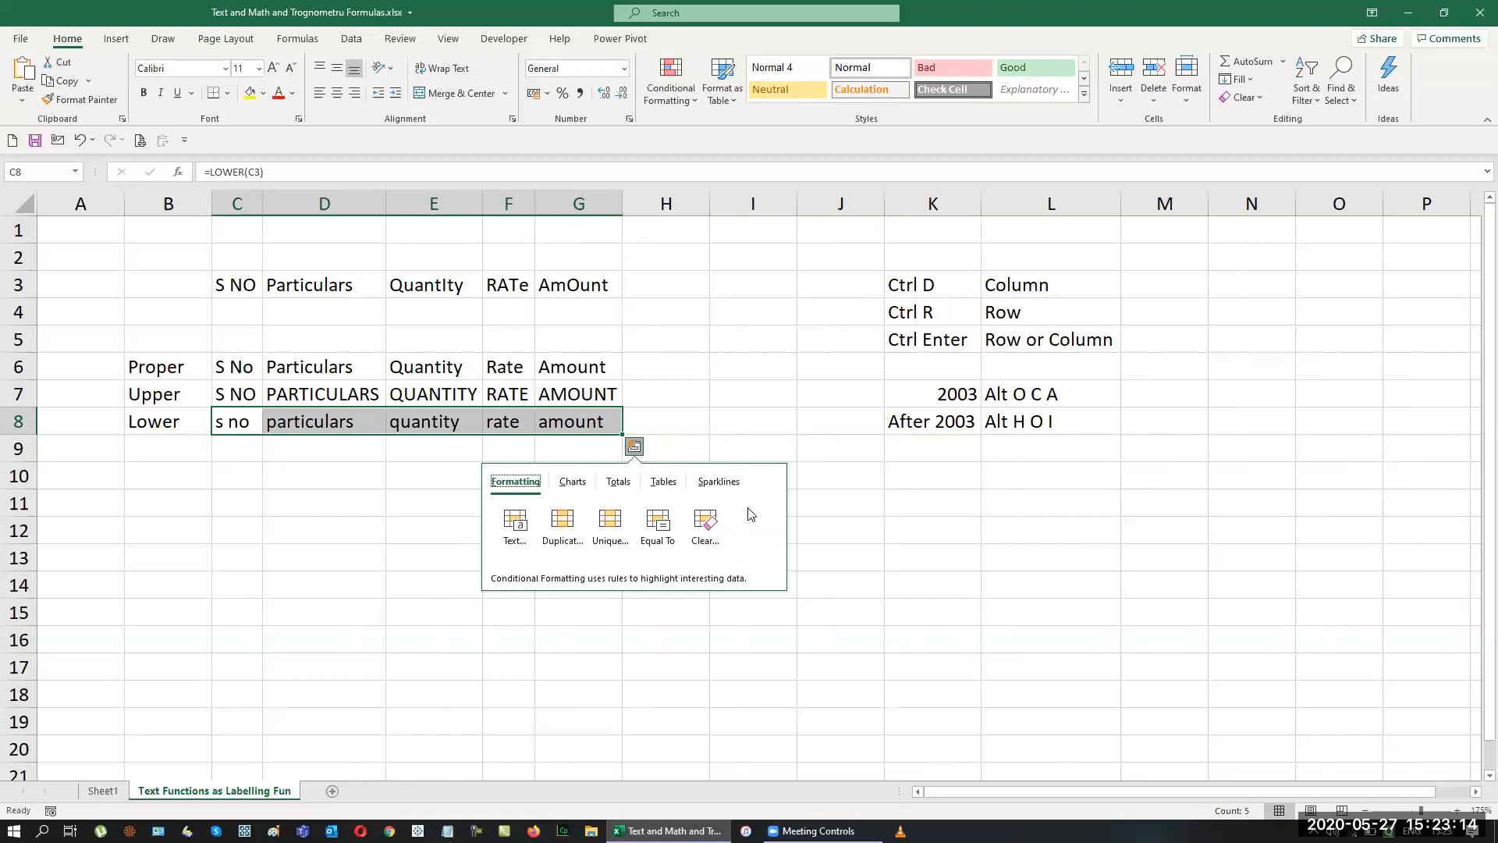
click(846, 561)
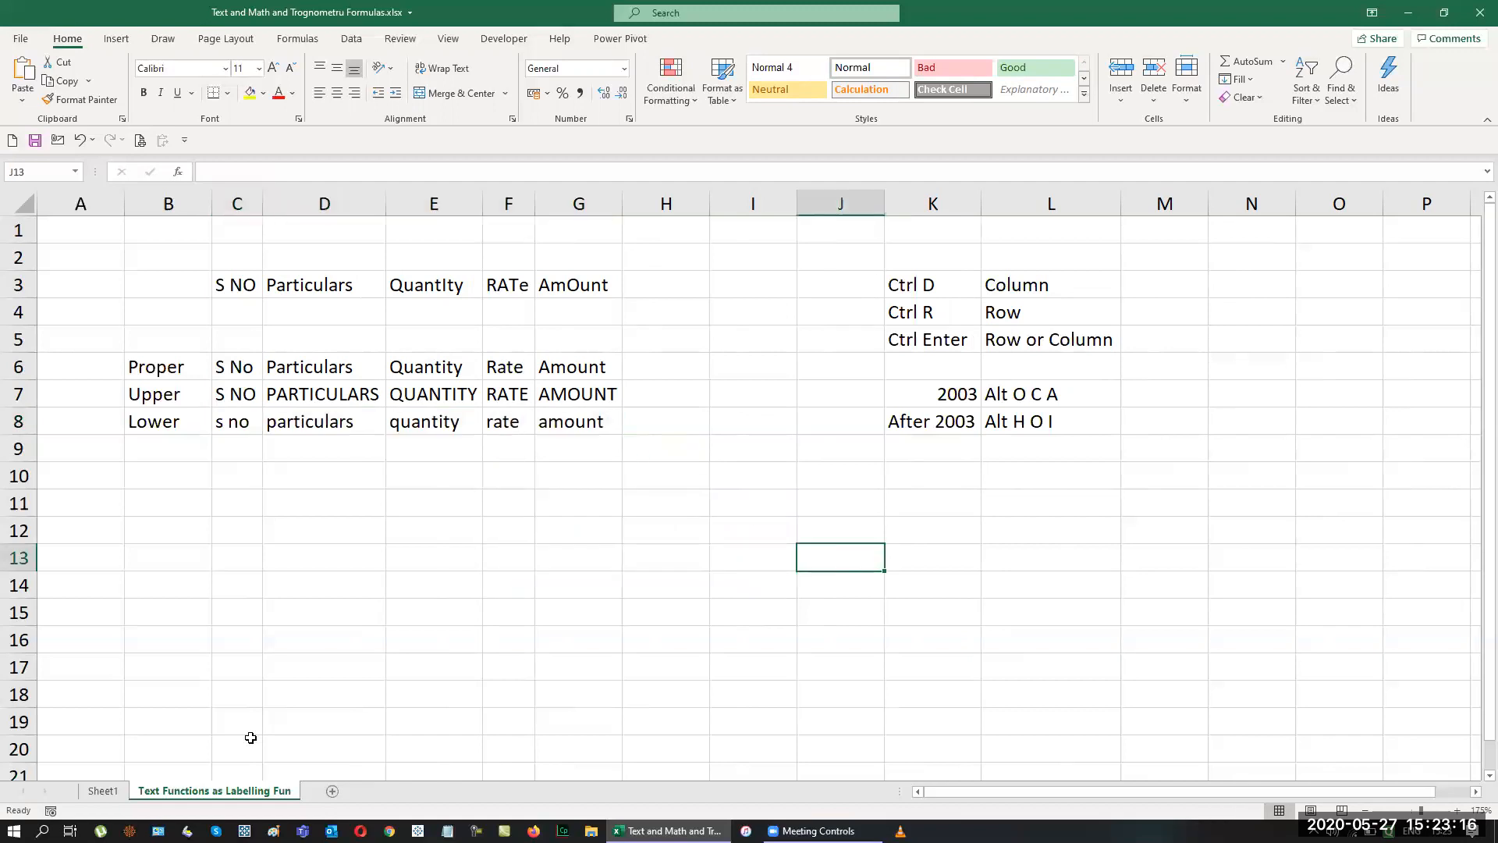
click(102, 790)
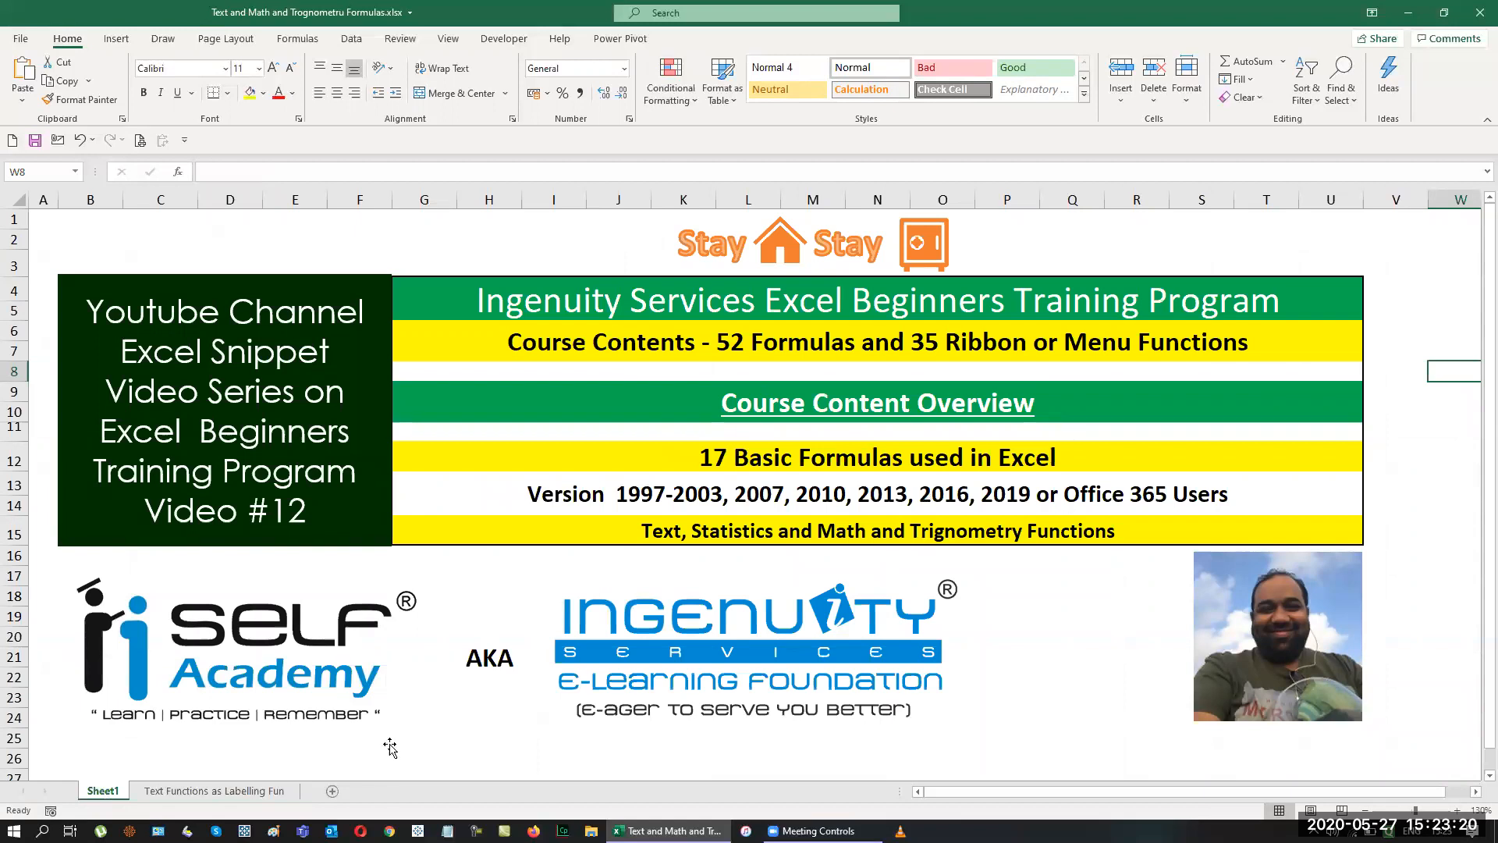
click(212, 791)
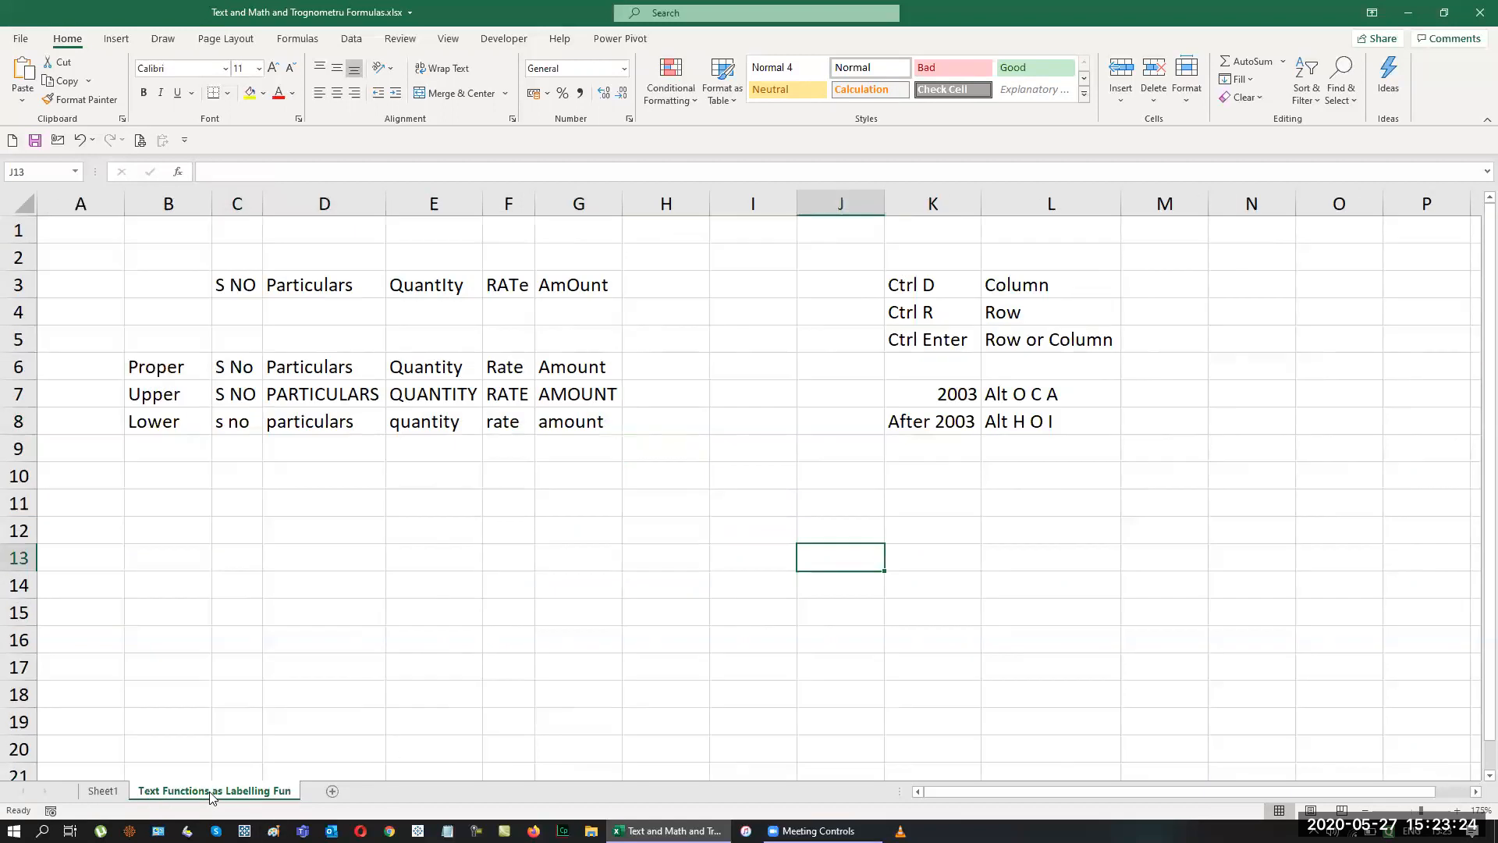
Add a worksheet named Numbering Formula and place it after the Text Functions as Labelling Fun sheet.
click(334, 795)
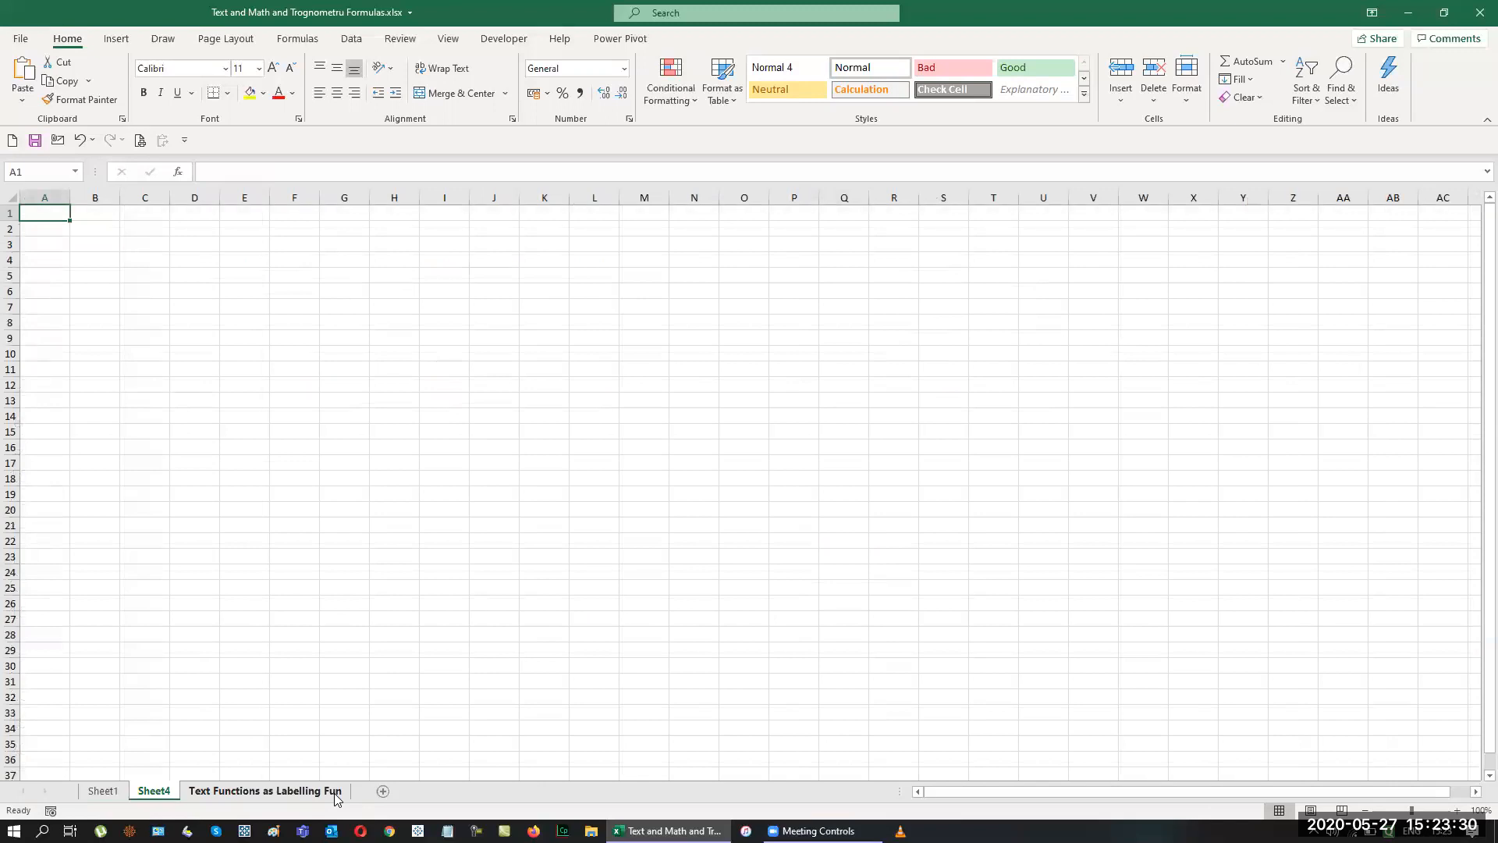
double_click(156, 792)
text(Numbering)
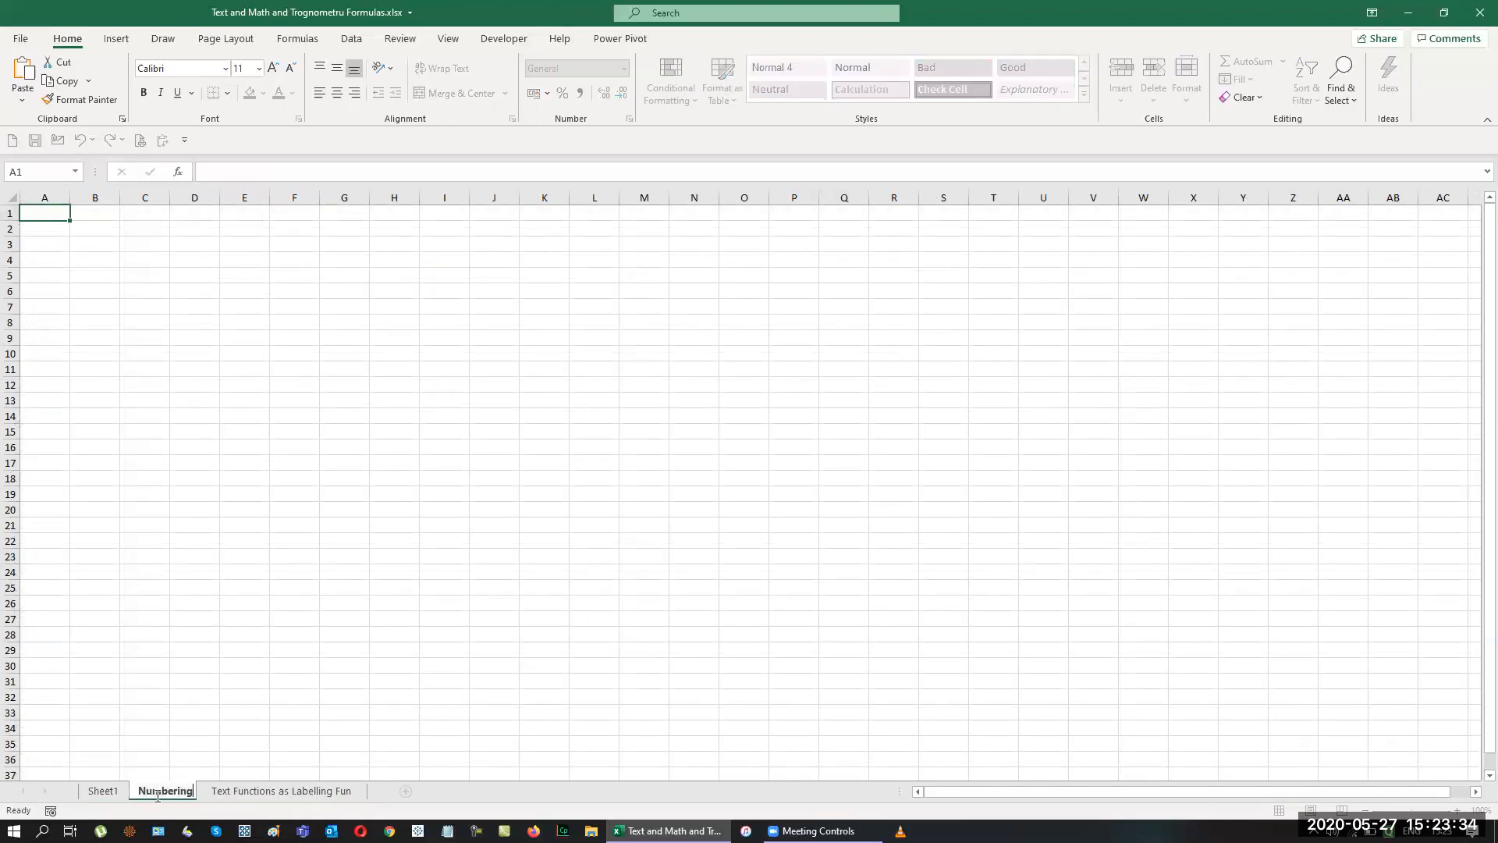
text( Formula)
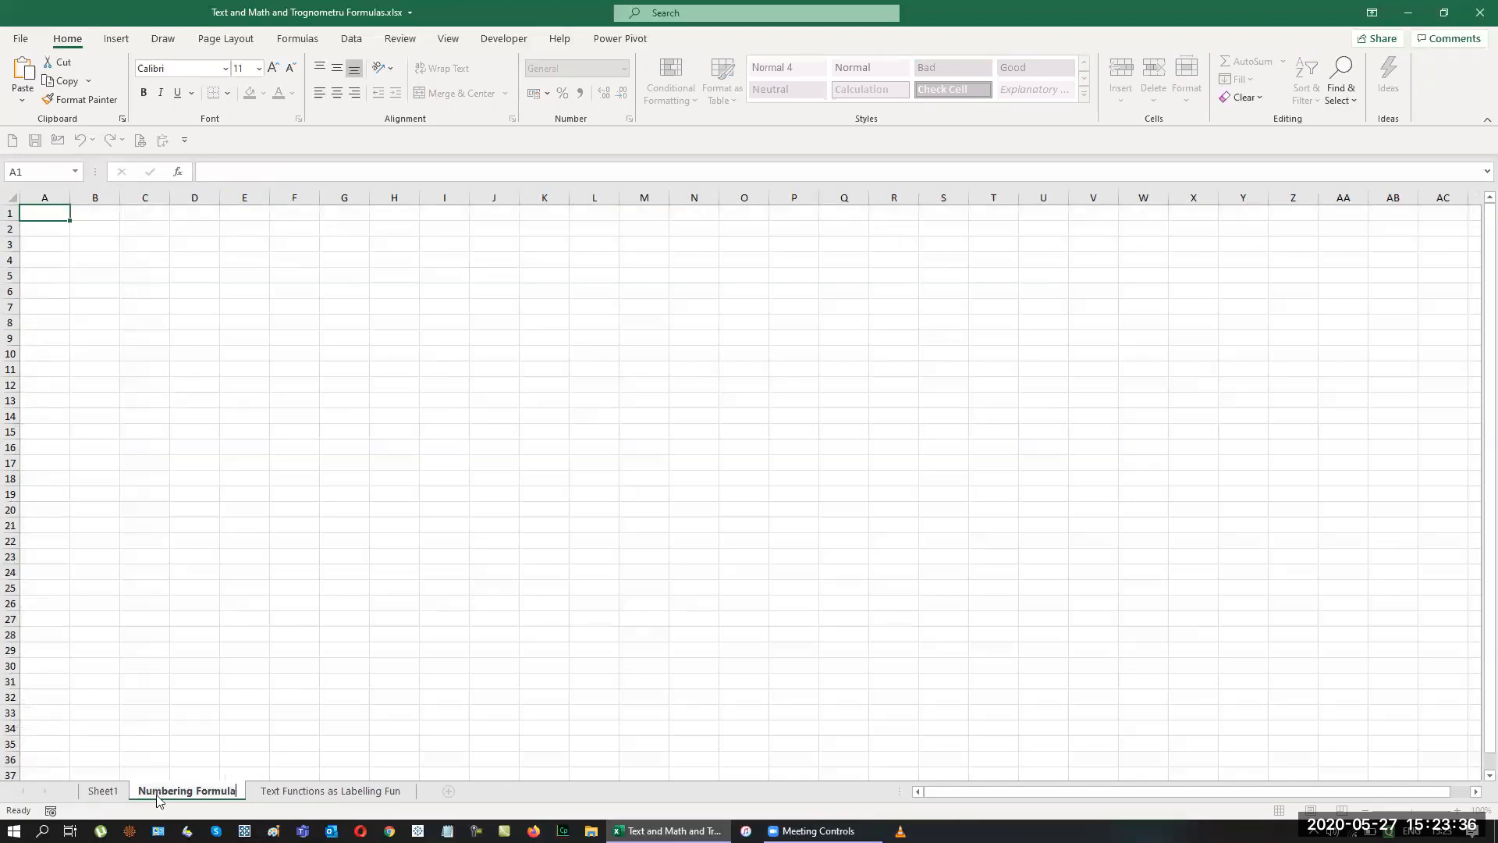
key(Return)
drag(344, 751, 444, 790)
ctrl+scroll(614, 574, up, 4)
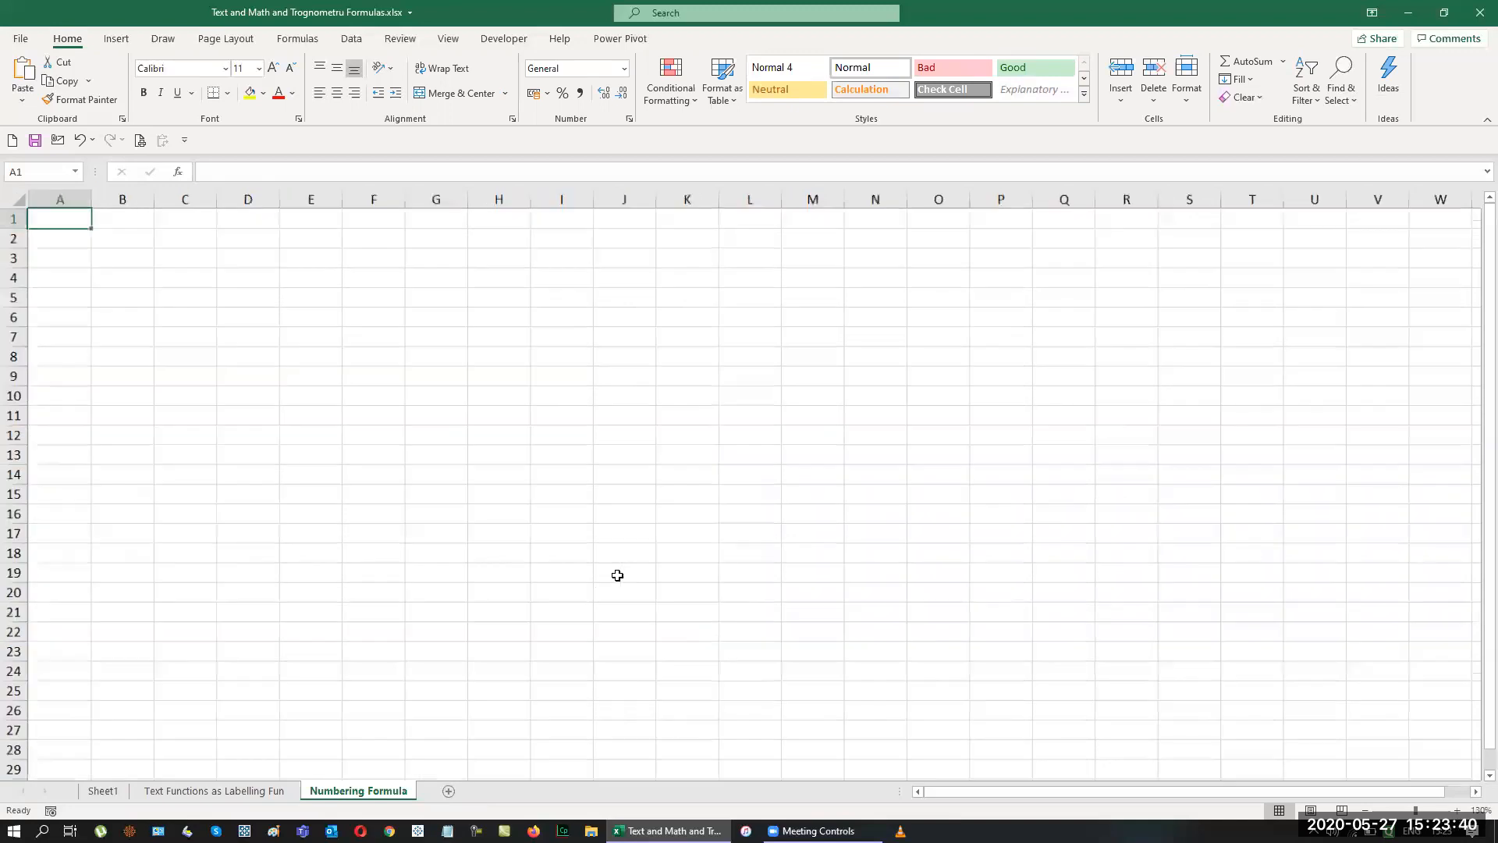
Enter the column header Nos in cell C3 of the Numbering Formula sheet.
click(234, 278)
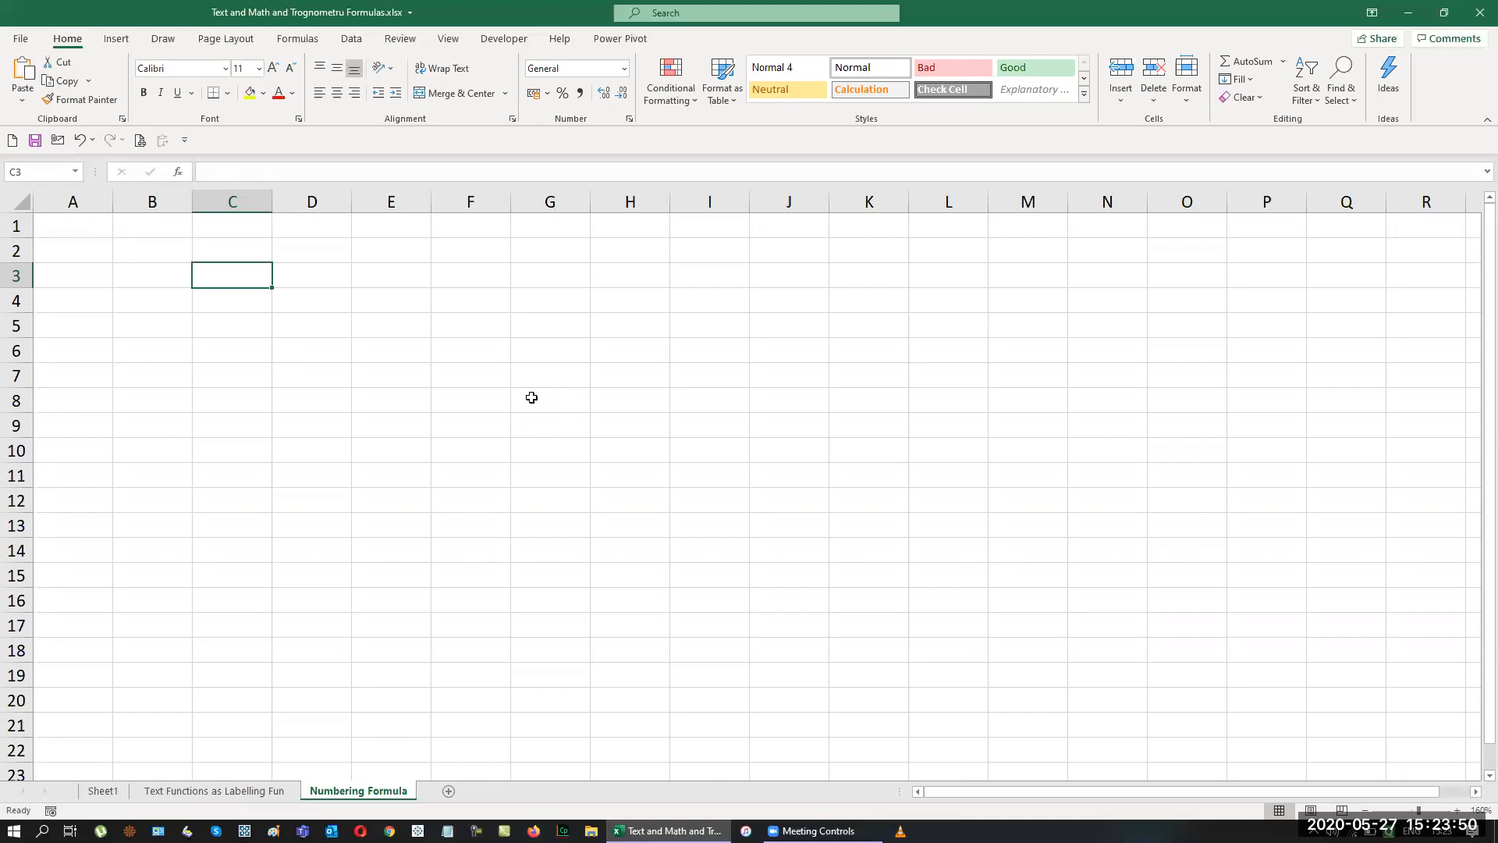
text(Nos)
key(Return)
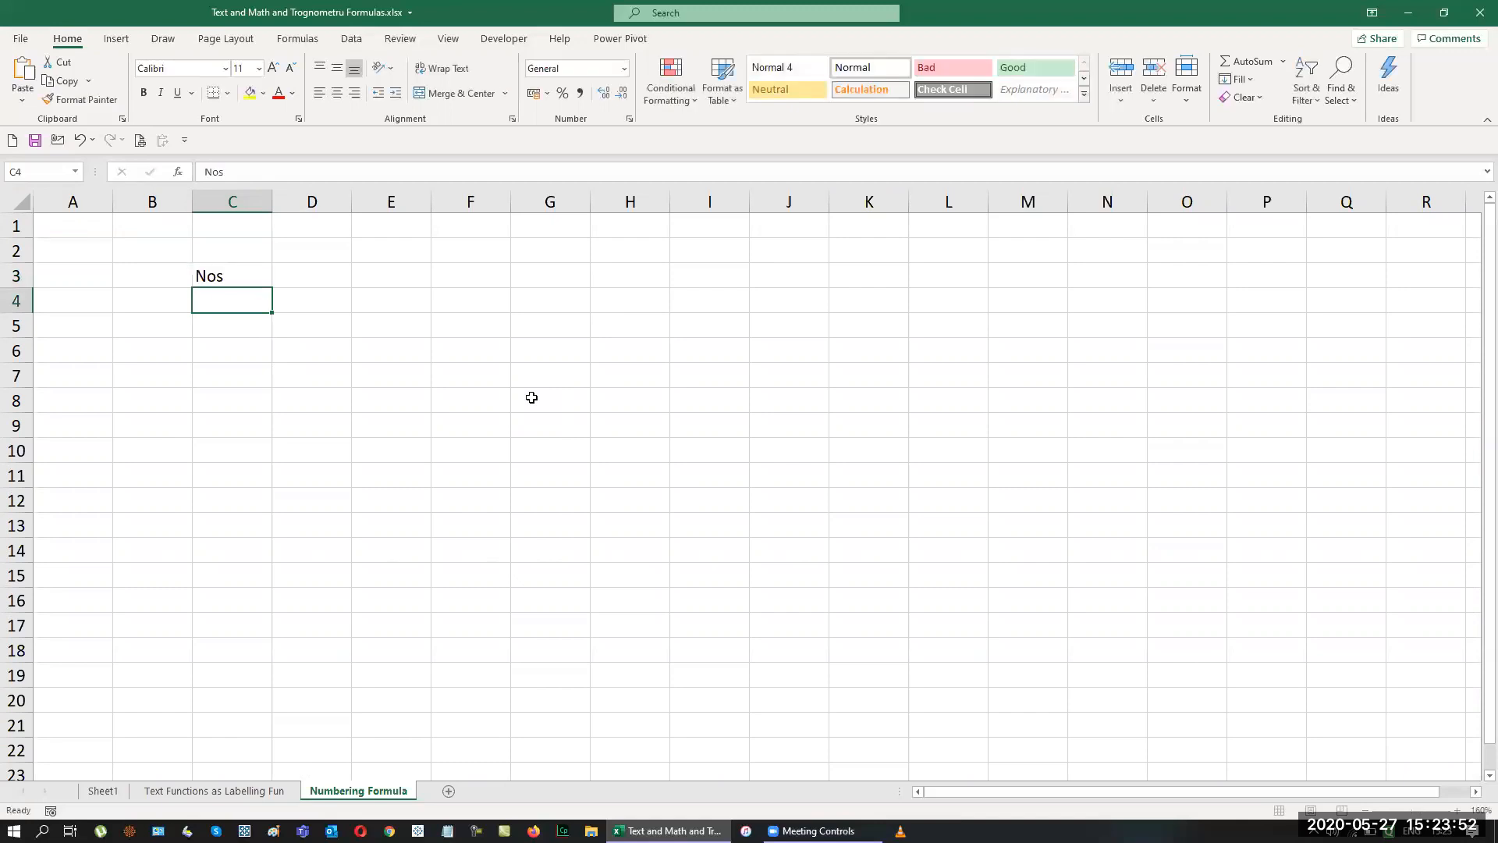
Enter the formula =RANDARRAY(15,1,10,125,TRUE) in cell C4 to generate random whole numbers under Nos.
text(=)
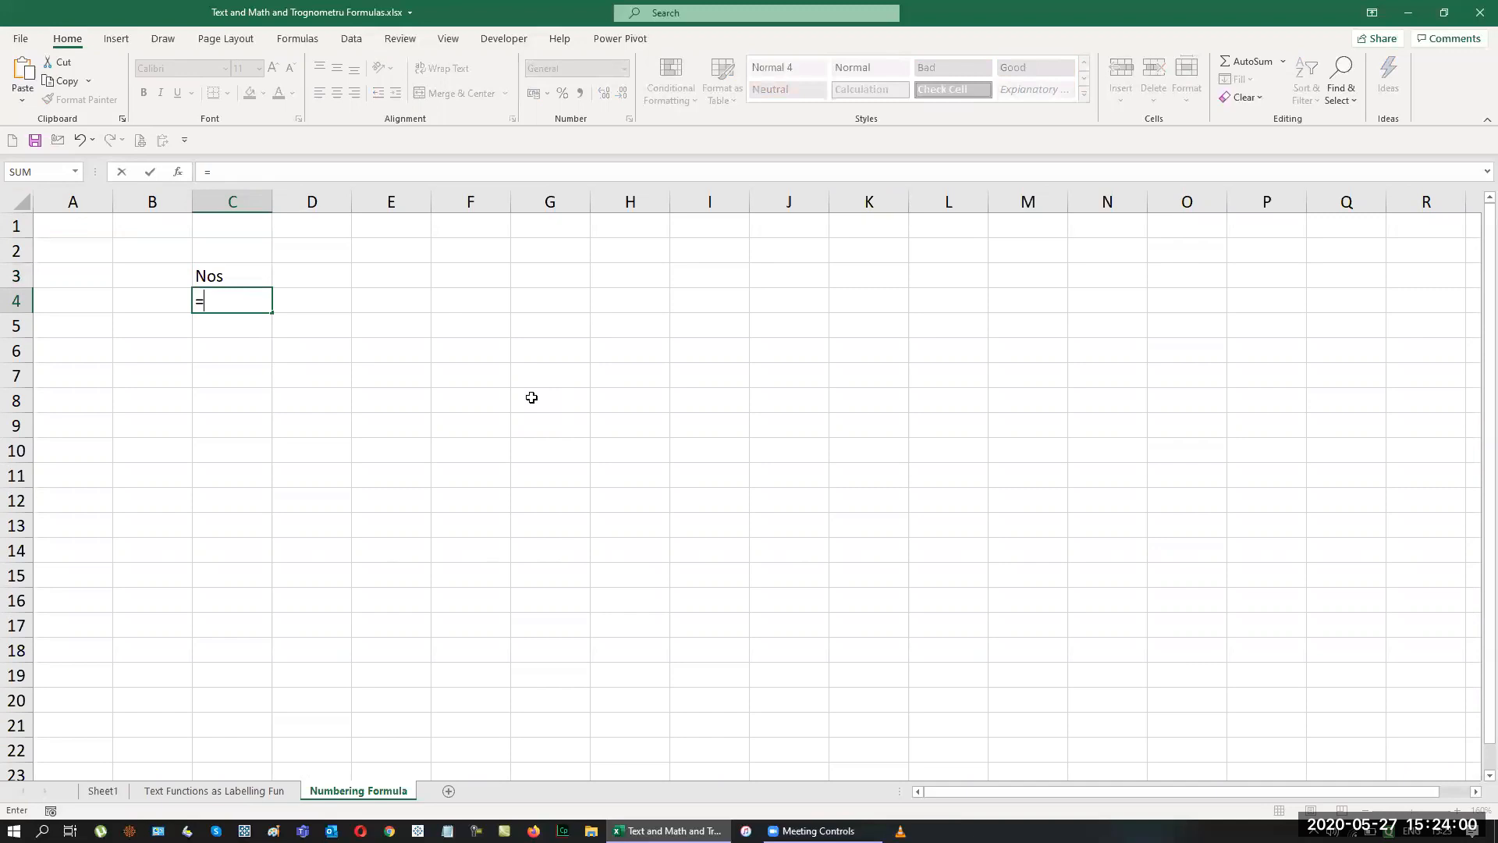
text(rand)
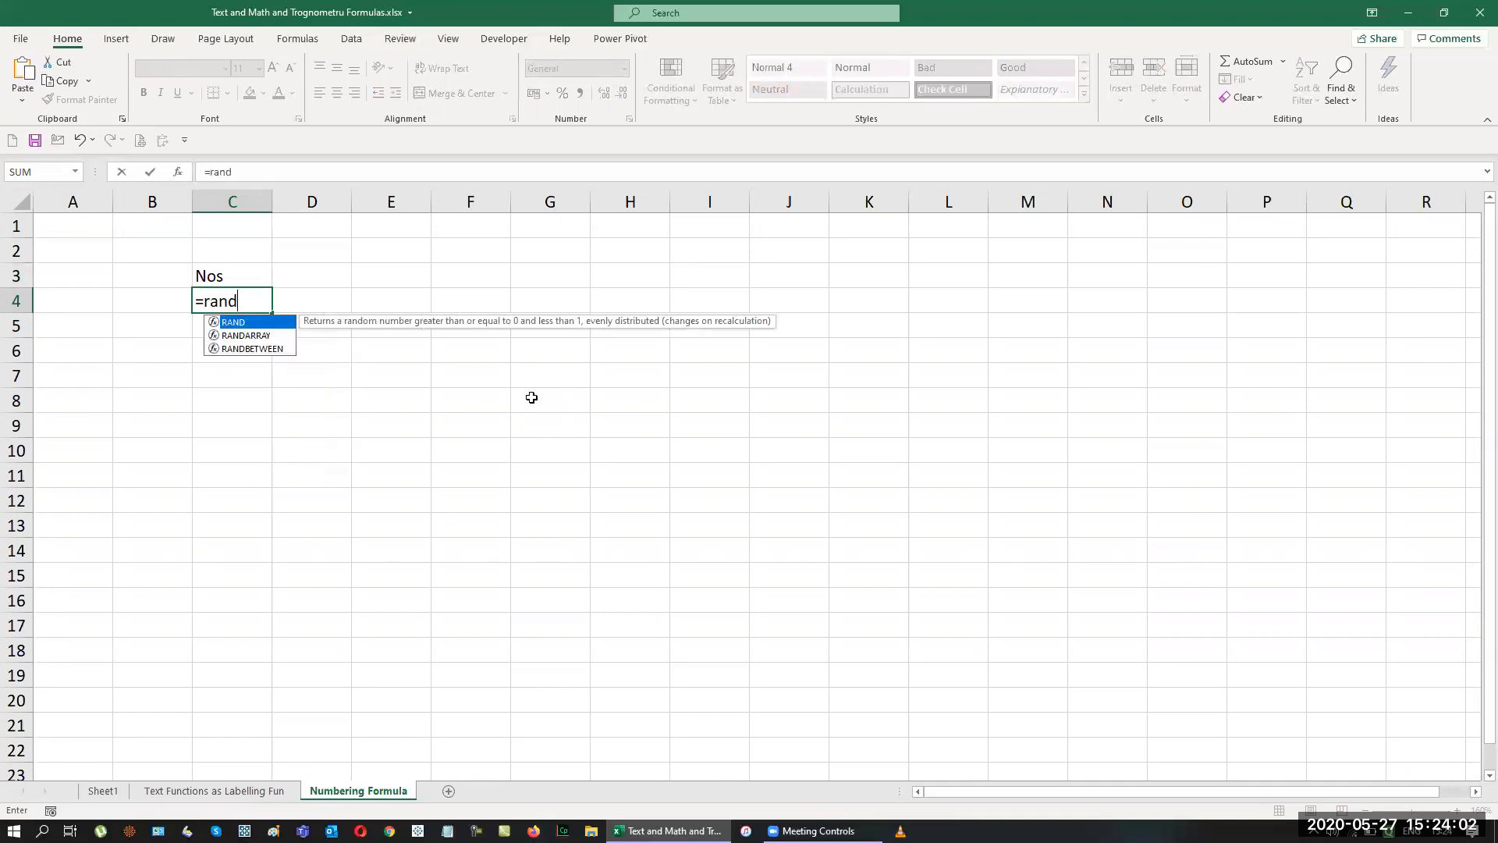
key(Down)
key(Tab)
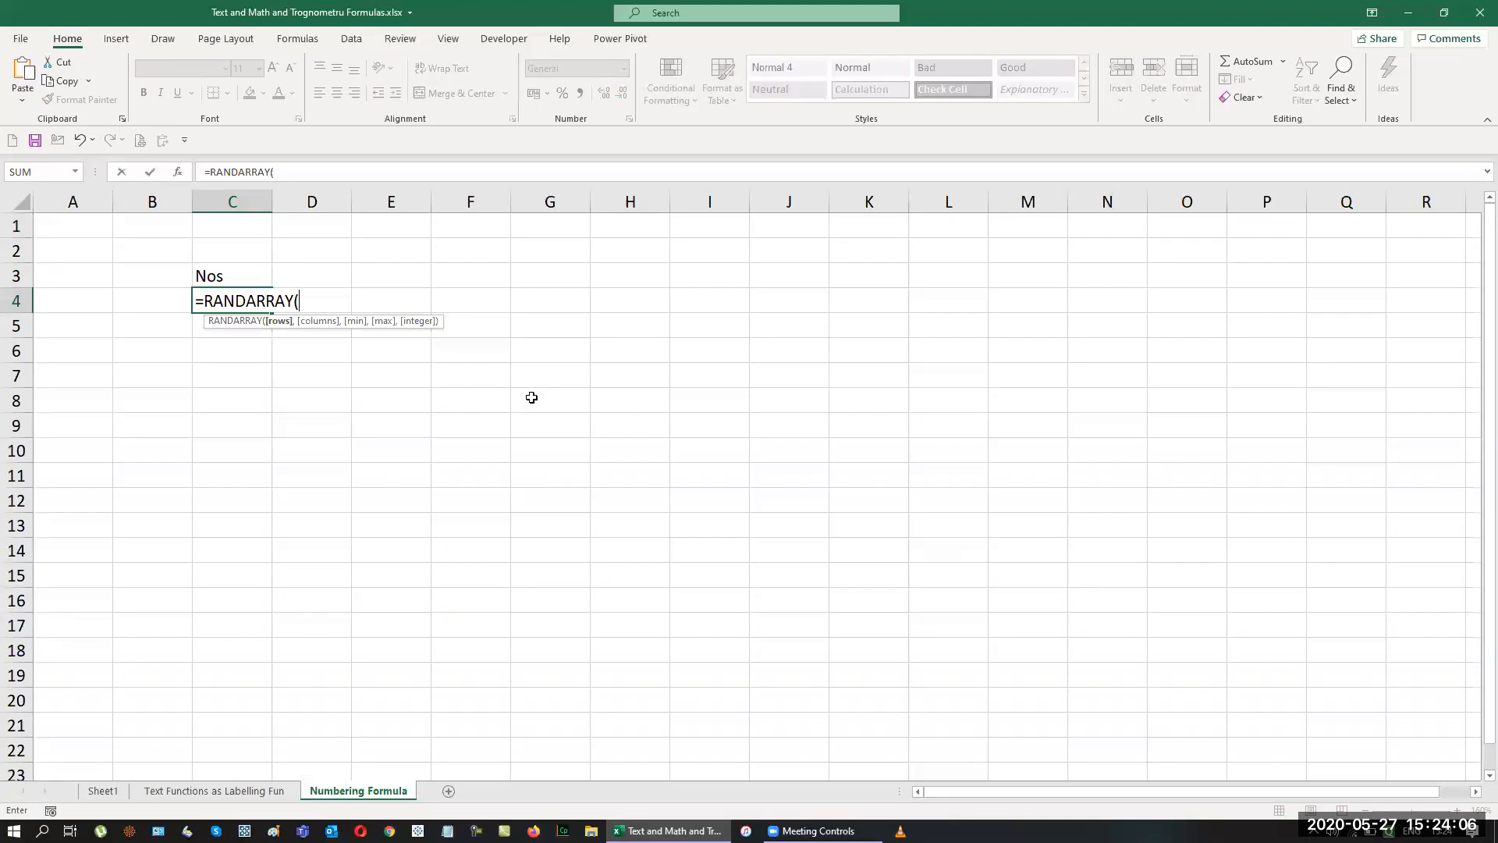
text(15,1,)
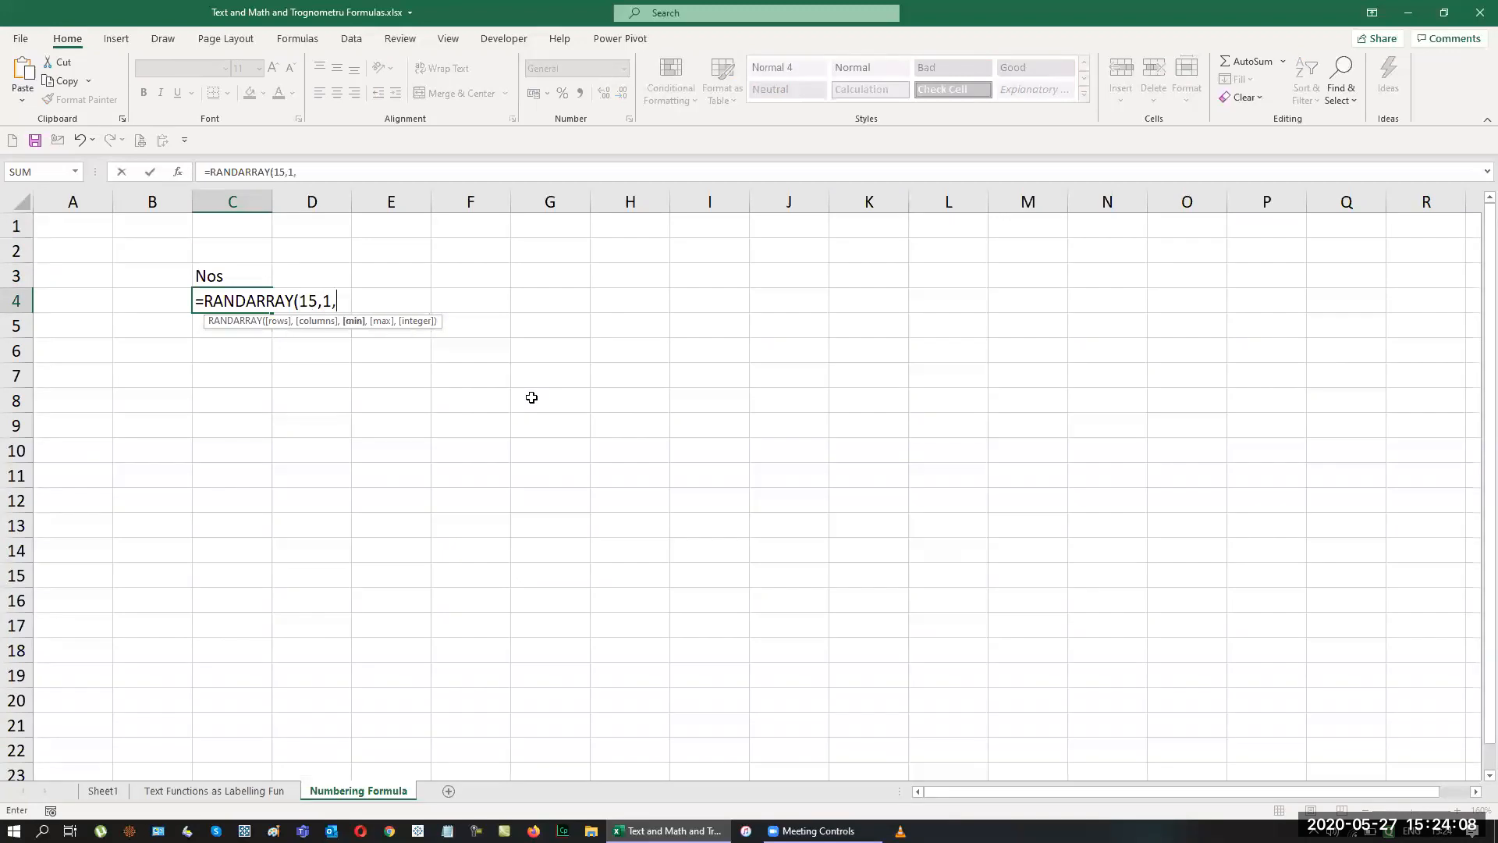
text(10,125,)
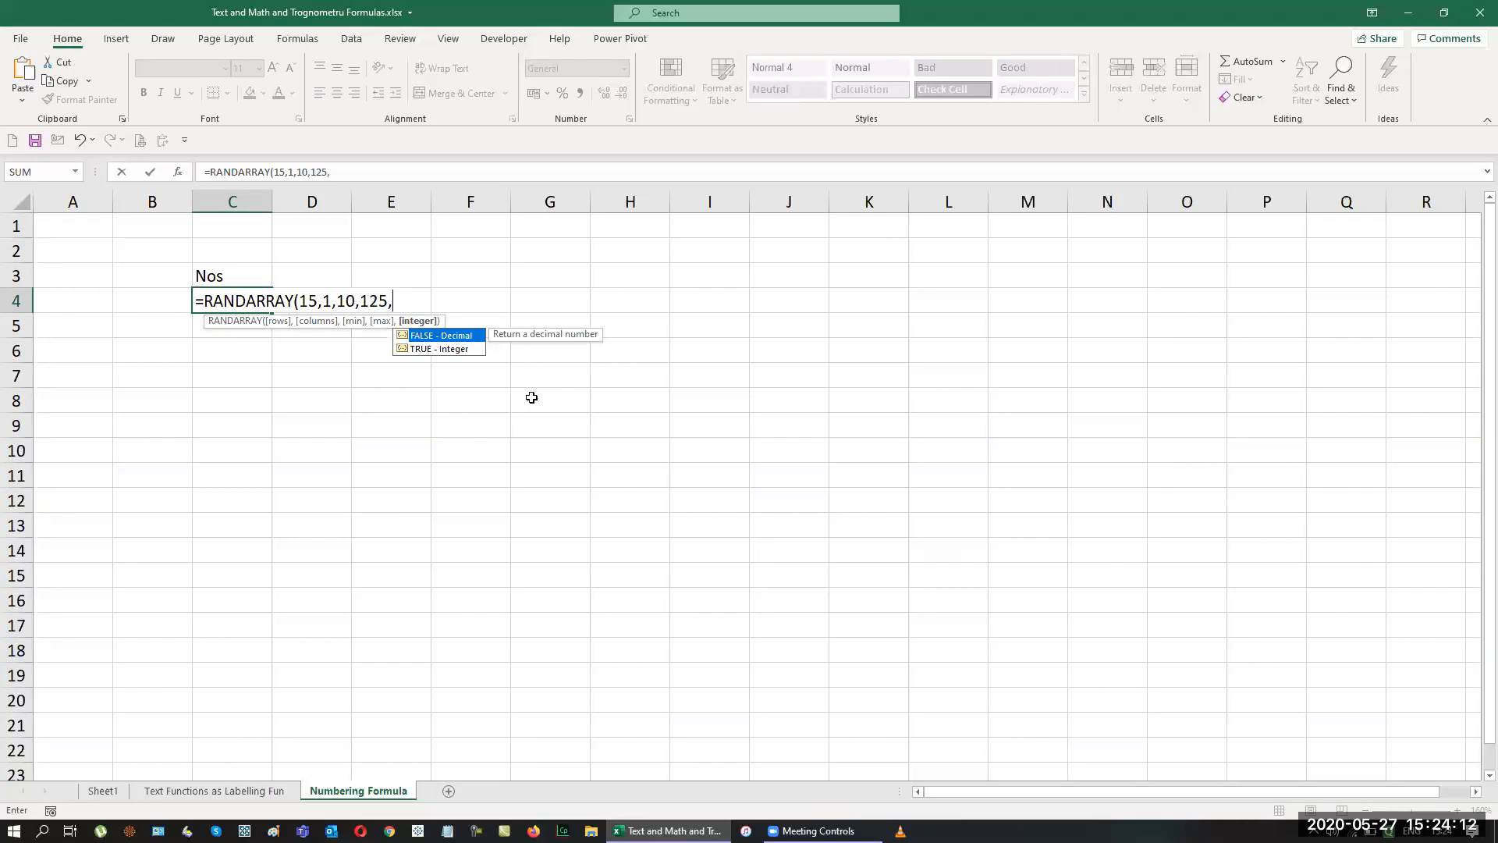
key(Down)
key(Tab)
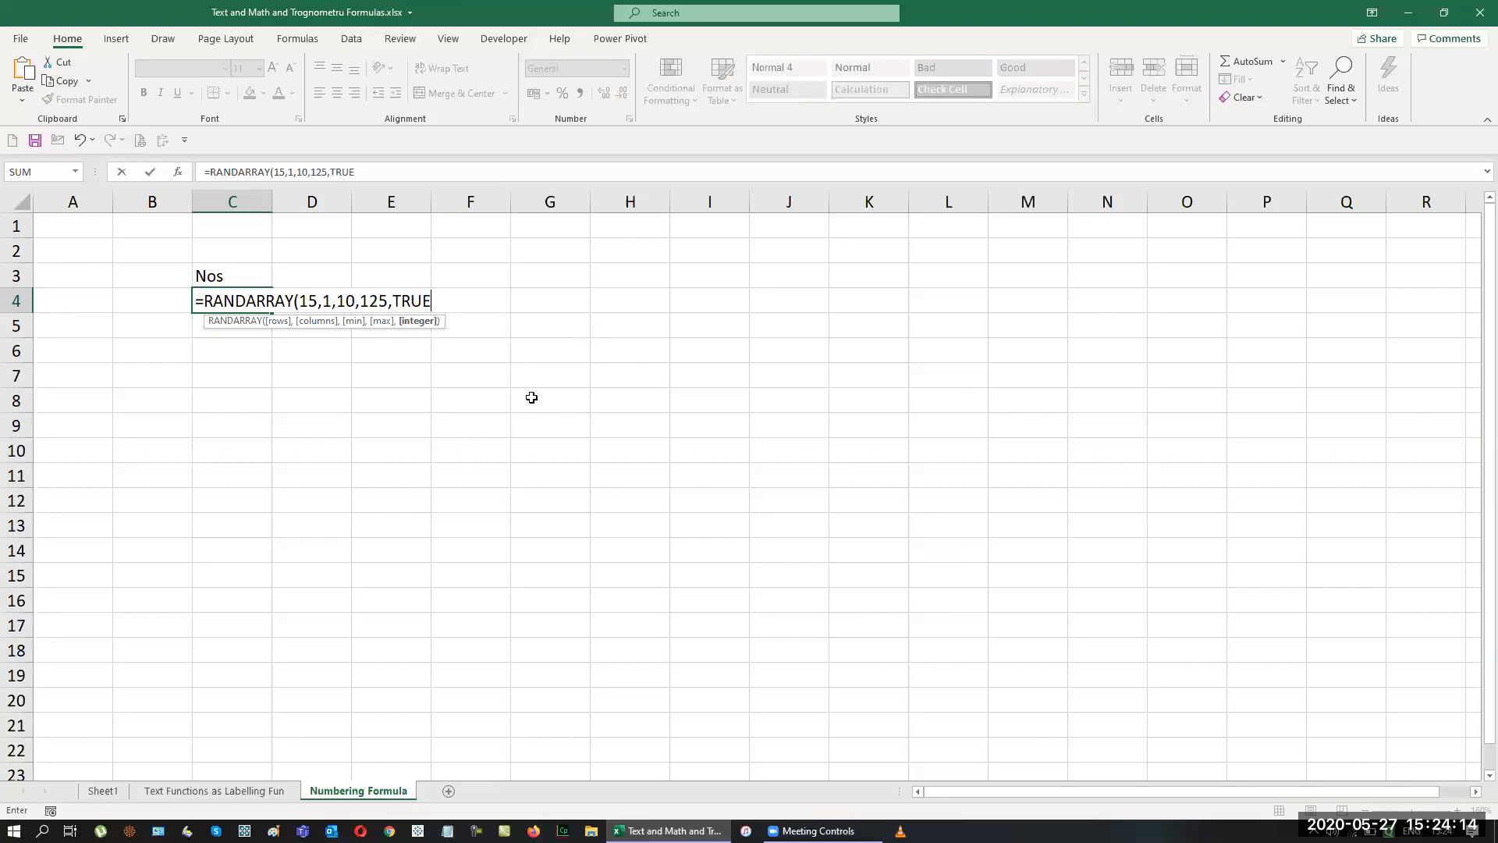
text())
key(ctrl+Return)
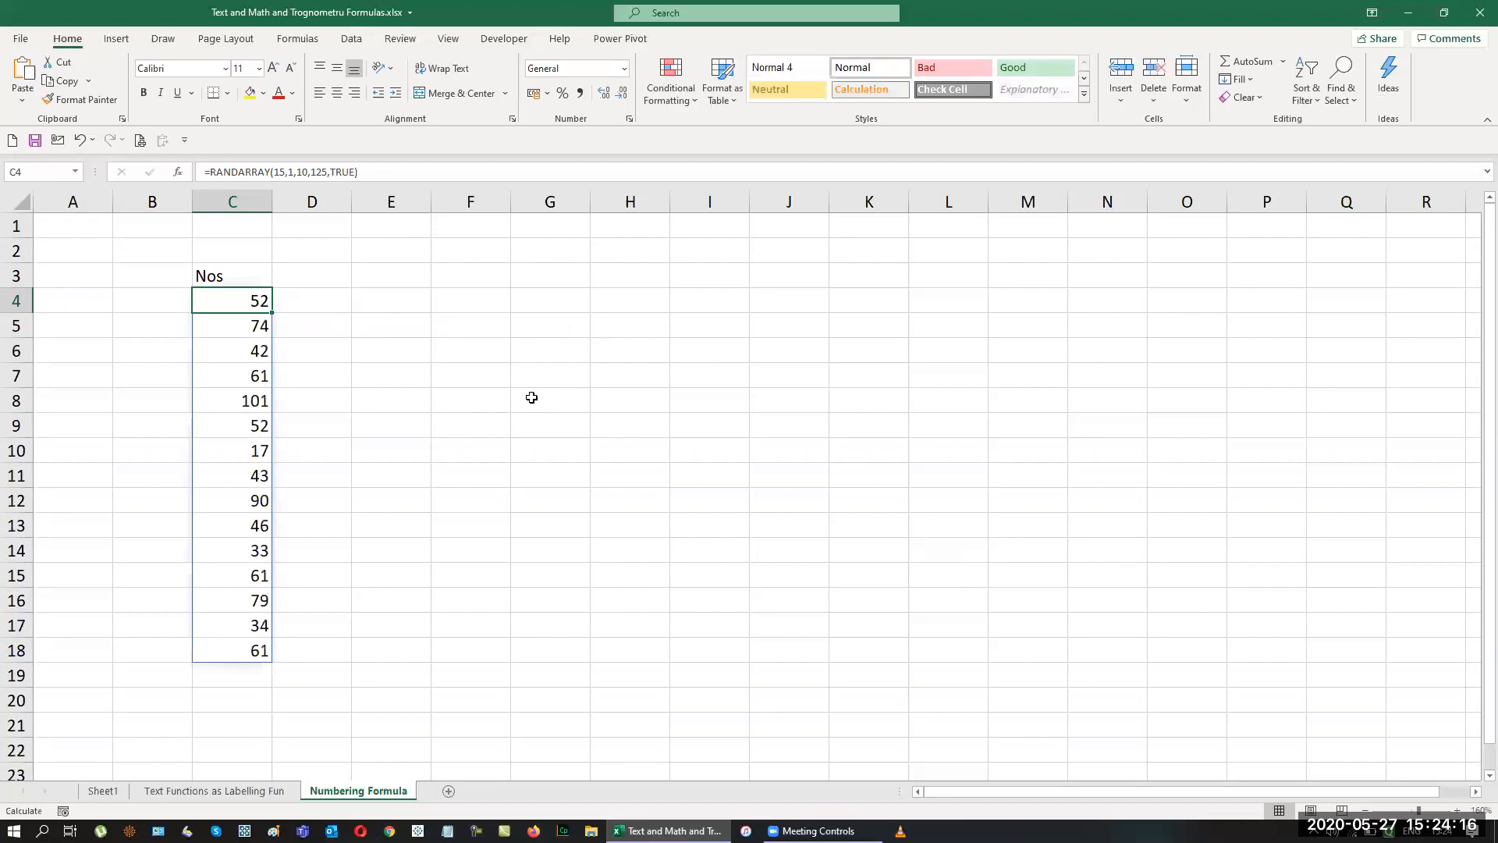
Replace the random array in C4:C18 with its static values using Paste Special Values.
key(ctrl+shift+Down)
key(ctrl+c)
key(alt+e)
key(s)
key(v)
key(Return)
key(Escape)
Enter the column header Divider in cell D3.
key(Right)
key(Up)
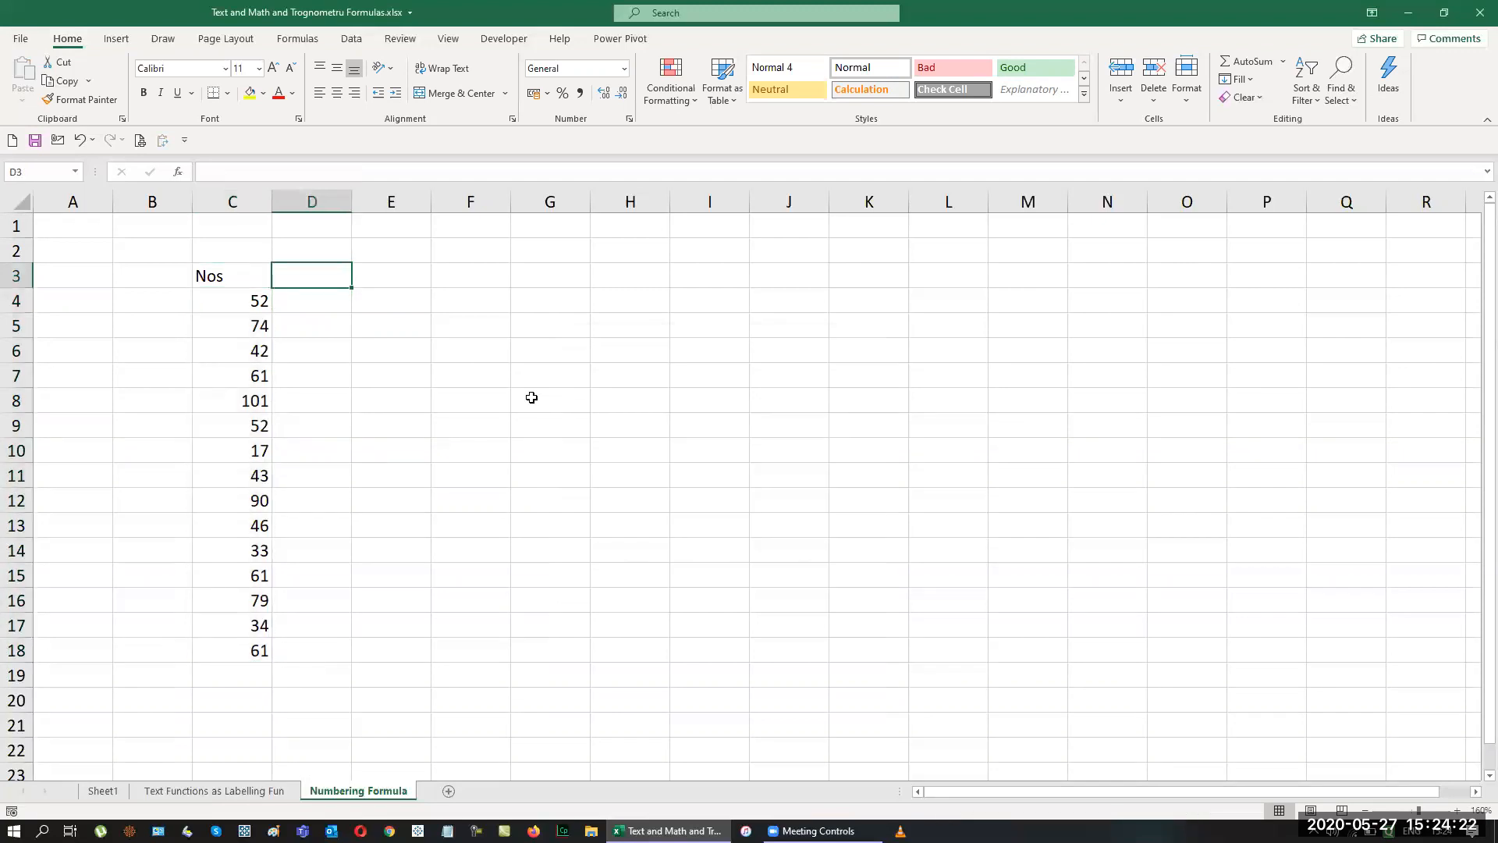
text(Divider)
key(Return)
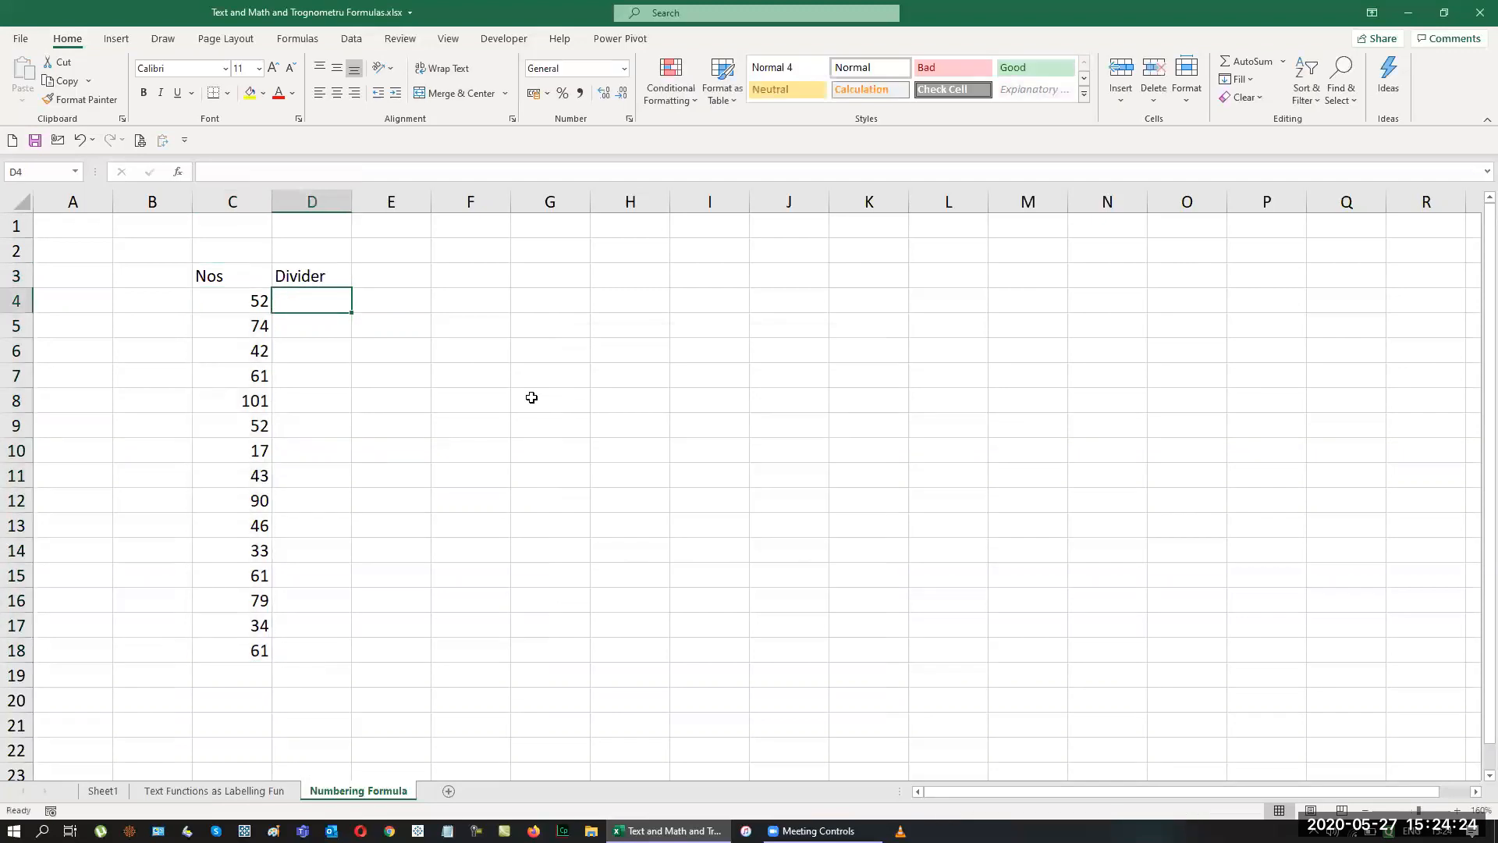
Fill the Divider cells D4:D18 with the value 3 in a single entry.
key(shift+Down)
key(shift+Down)
key(shift+Down)
key(shift+Down)
key(shift+Down)
key(shift+Down)
key(shift+Down)
key(shift+Down)
key(shift+Down)
key(shift+Down)
key(shift+Down)
key(shift+Down)
key(shift+Down)
key(shift+Down)
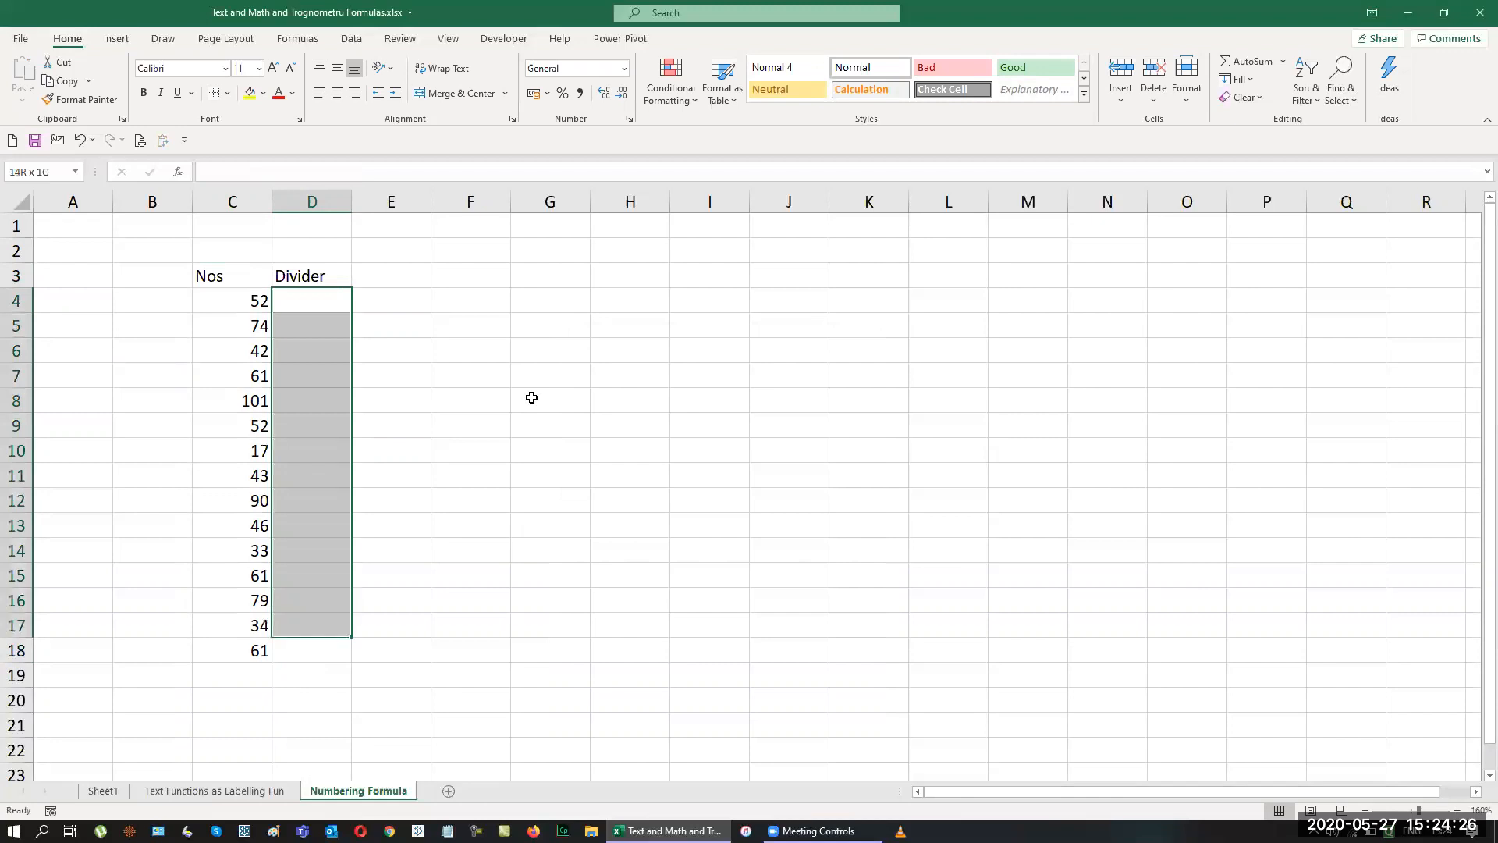
text(3)
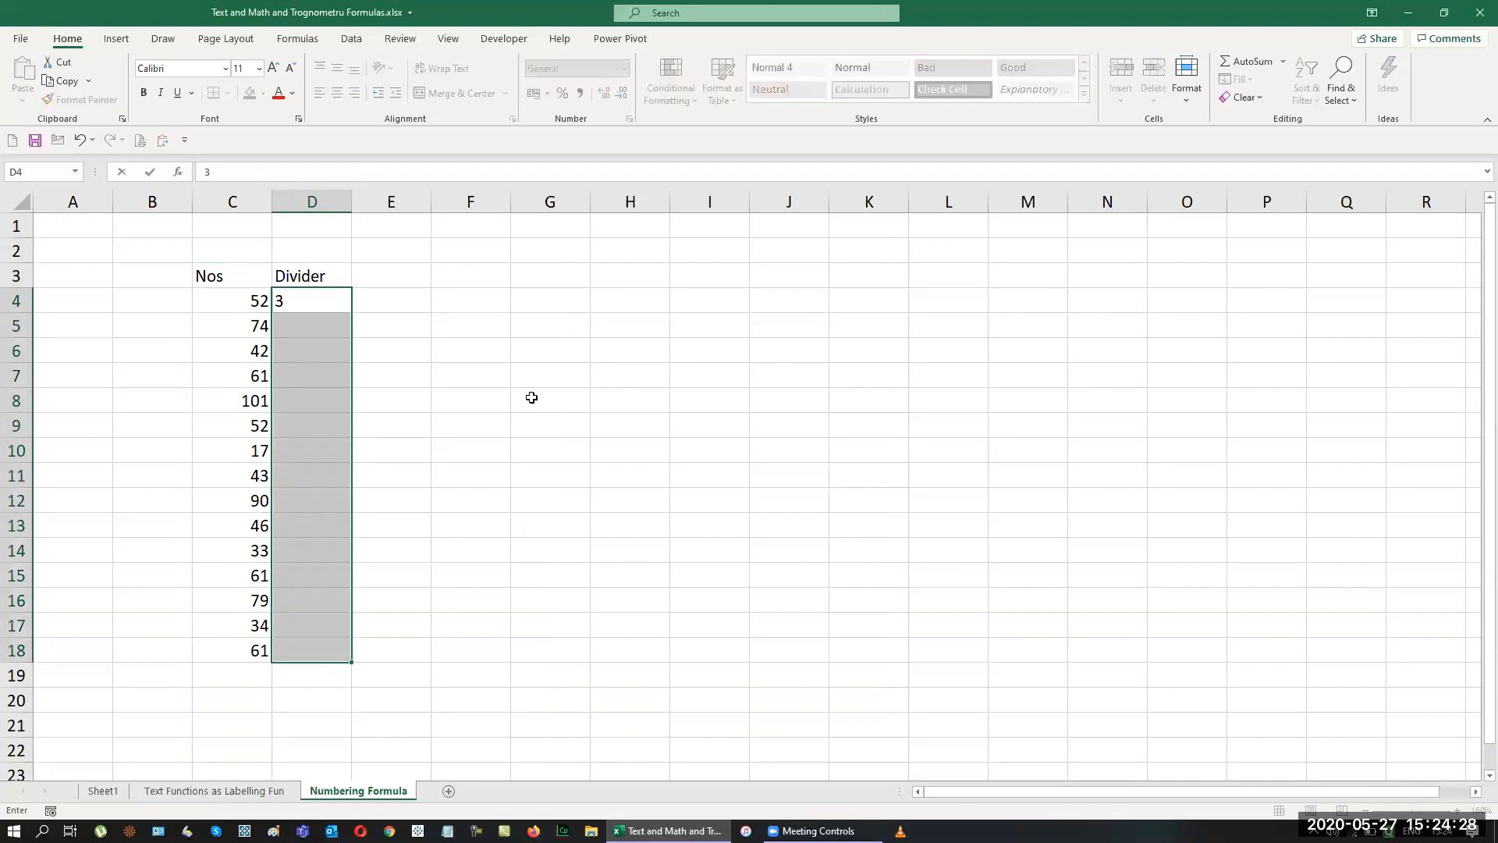
key(ctrl+Return)
Enter the column header Result in cell E3, correcting its spelling.
key(Up)
key(Right)
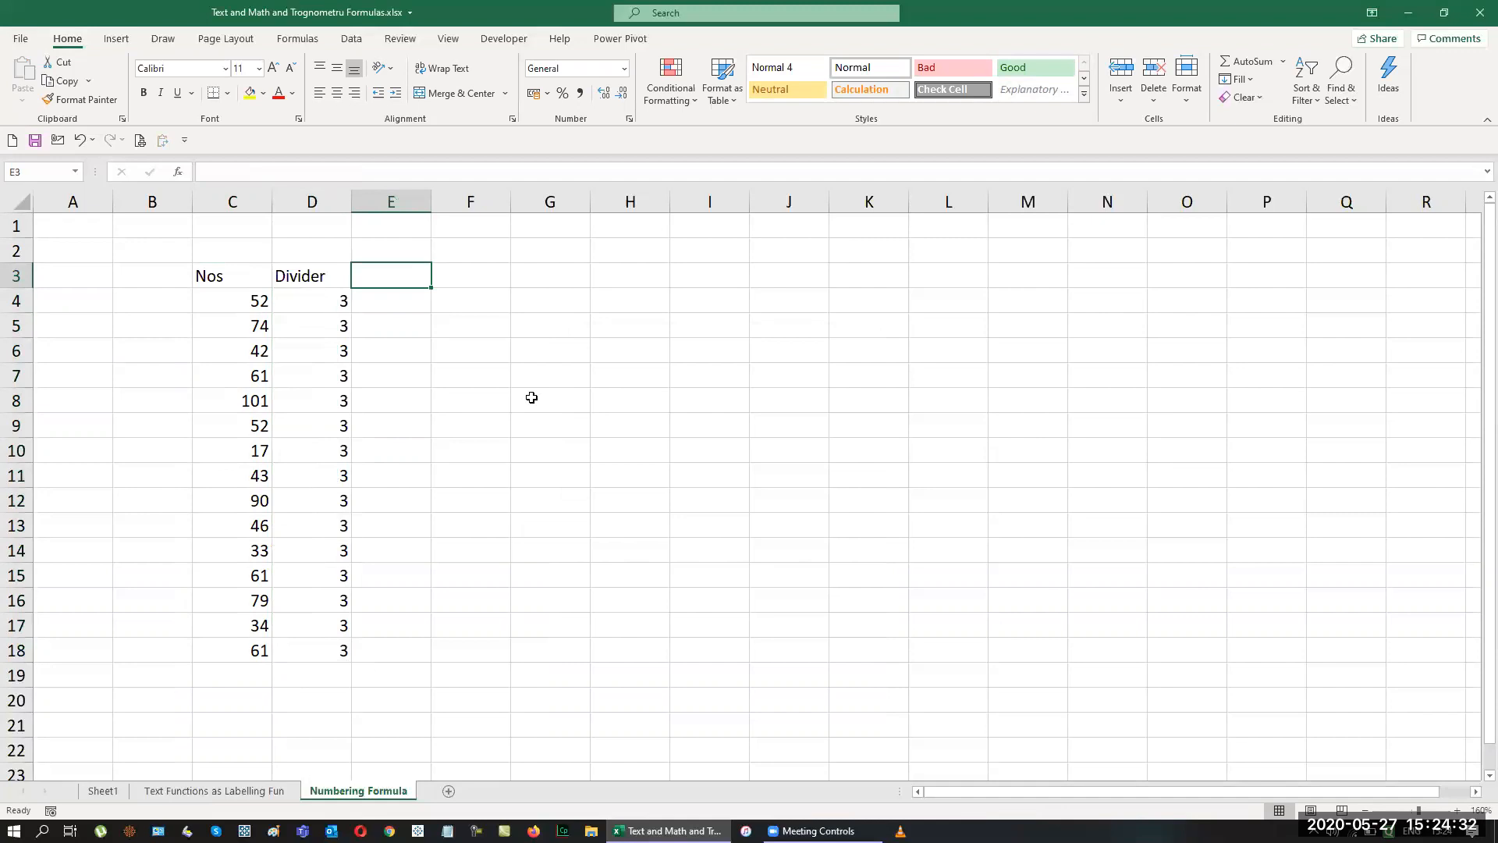
key(shift+Down)
key(shift+Up)
text(Result)
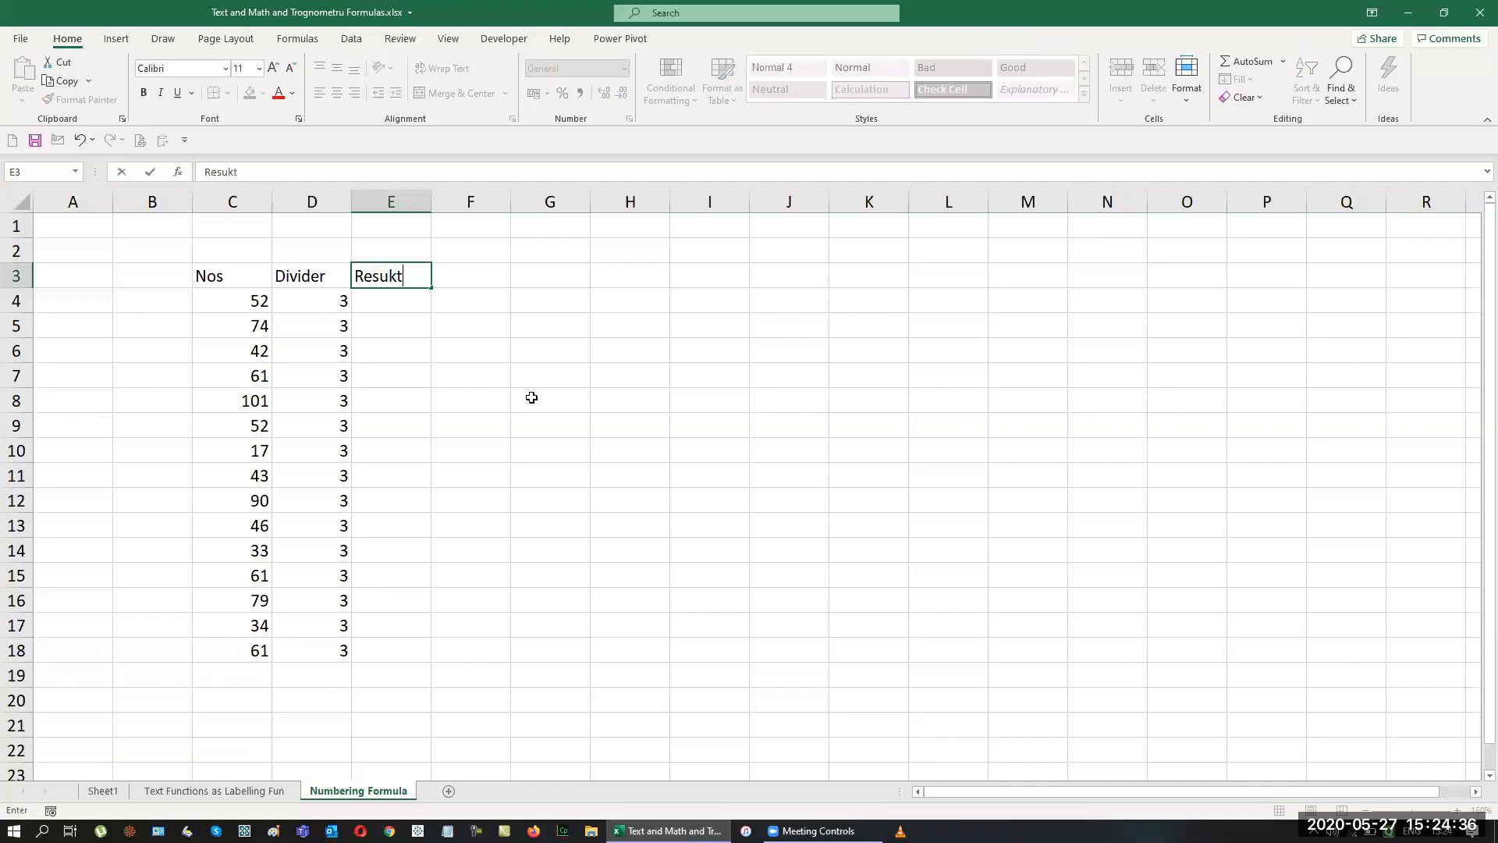
key(Return)
key(Up)
key(F2)
key(BackSpace)
key(BackSpace)
text(lt)
key(Return)
Fill E4:E18 with the formula =C4/D4 to divide each number by its divider.
key(shift+Up)
key(shift+Up)
key(shift+Up)
key(shift+Down)
key(Down)
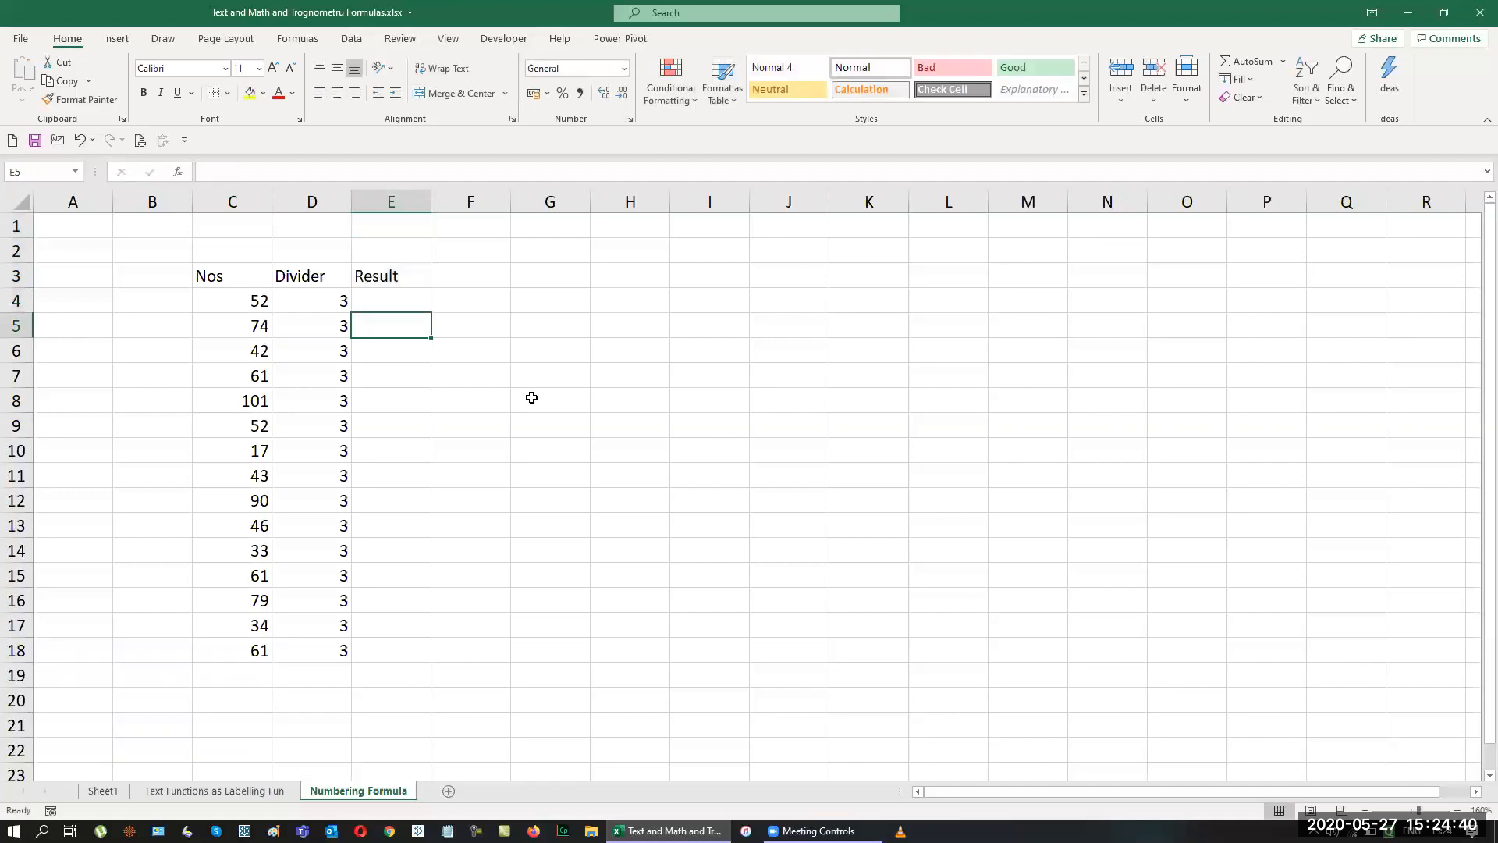
key(Up)
key(shift+Down)
key(shift+Down)
key(shift+Down)
key(shift+Down)
key(shift+Down)
key(shift+Down)
key(shift+Down)
key(shift+Down)
key(shift+Down)
key(shift+Down)
key(shift+Down)
key(shift+Down)
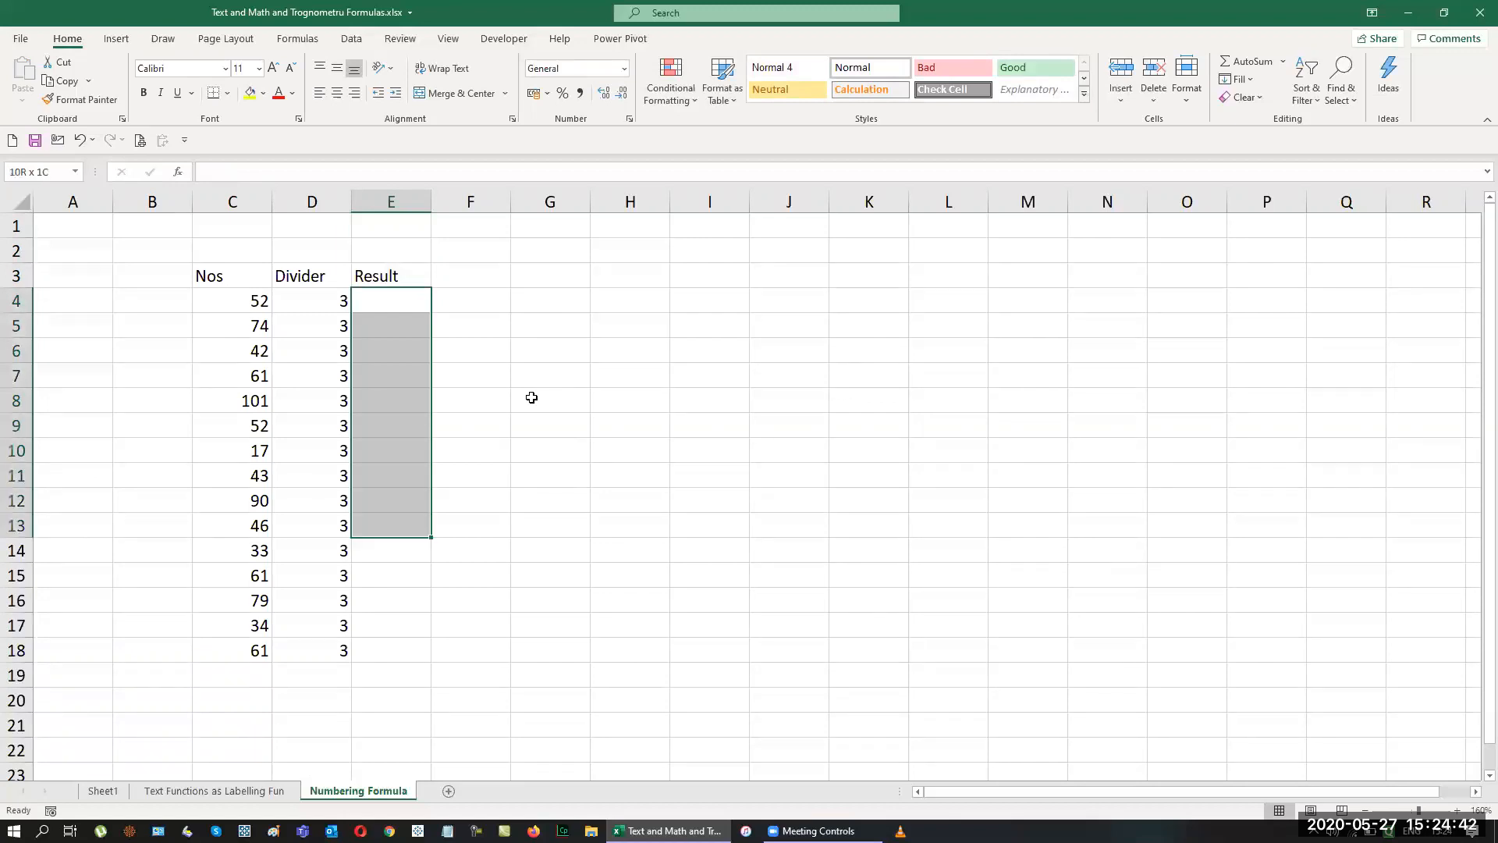
key(shift+Down)
key(shift+Down)
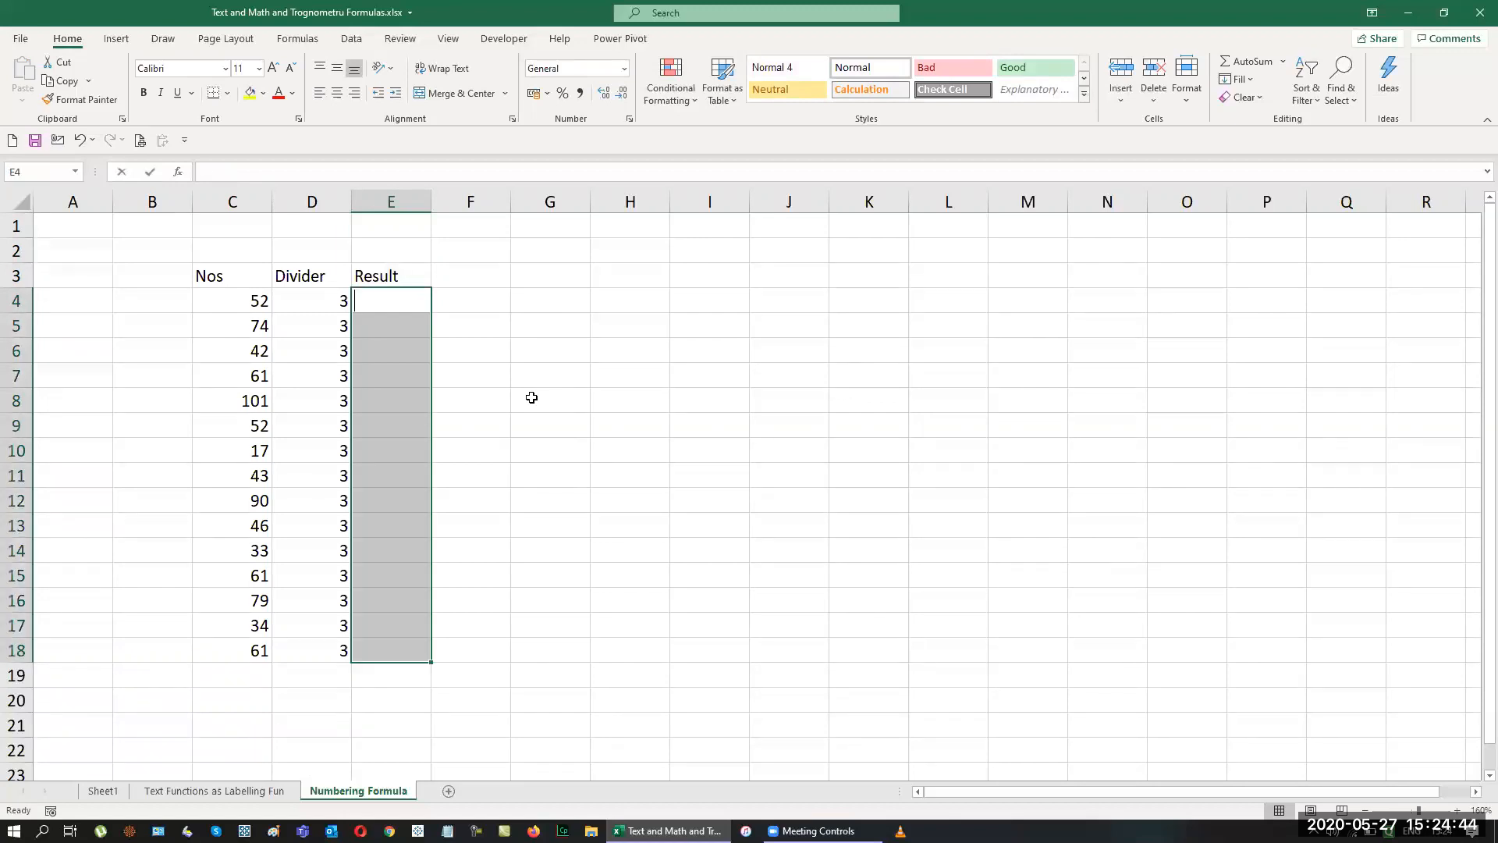
text(=)
key(Left)
key(Left)
text(/)
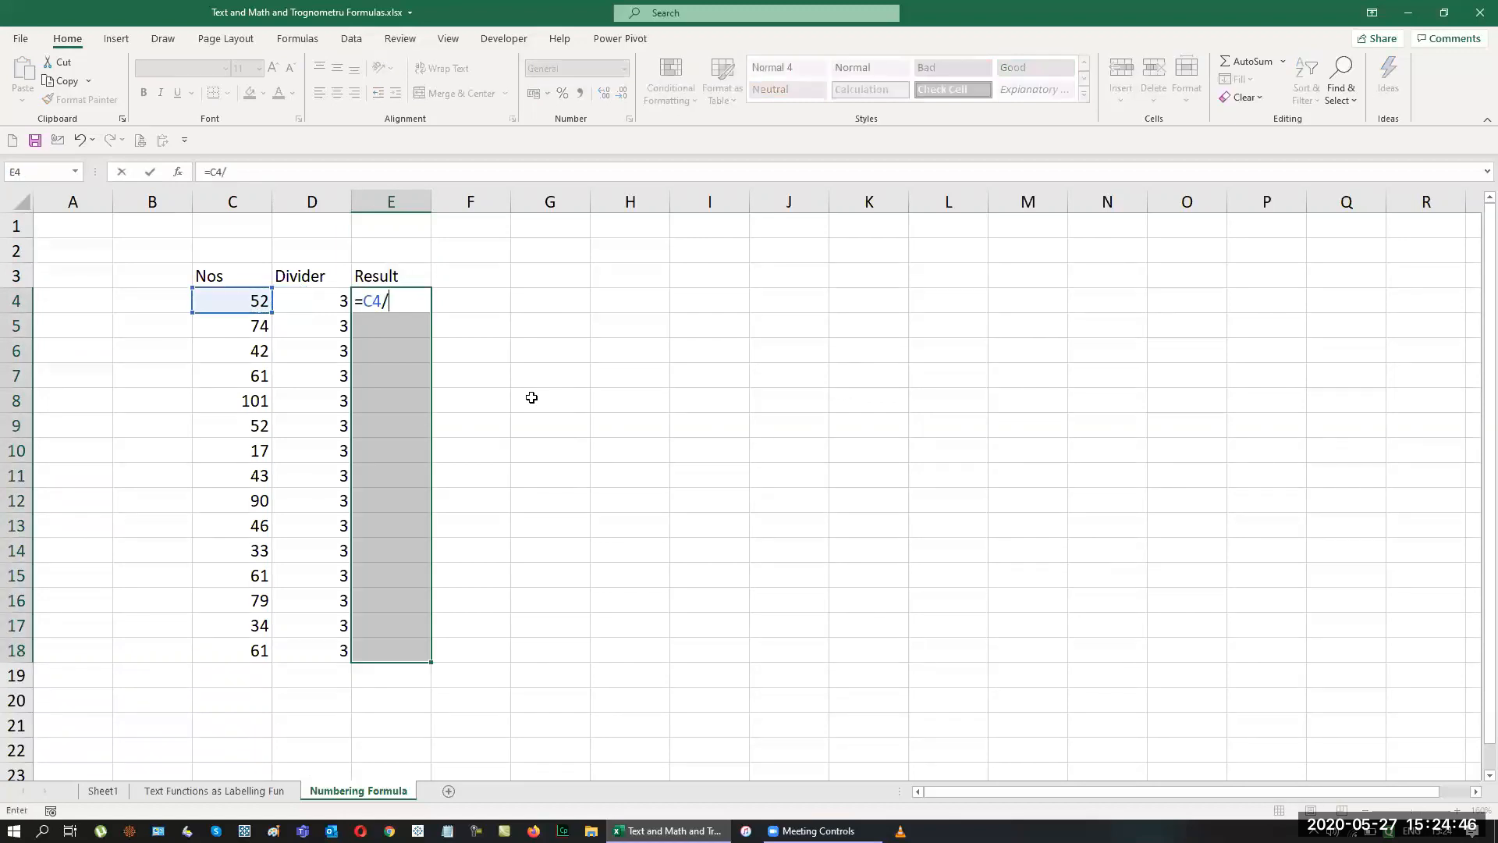
key(Left)
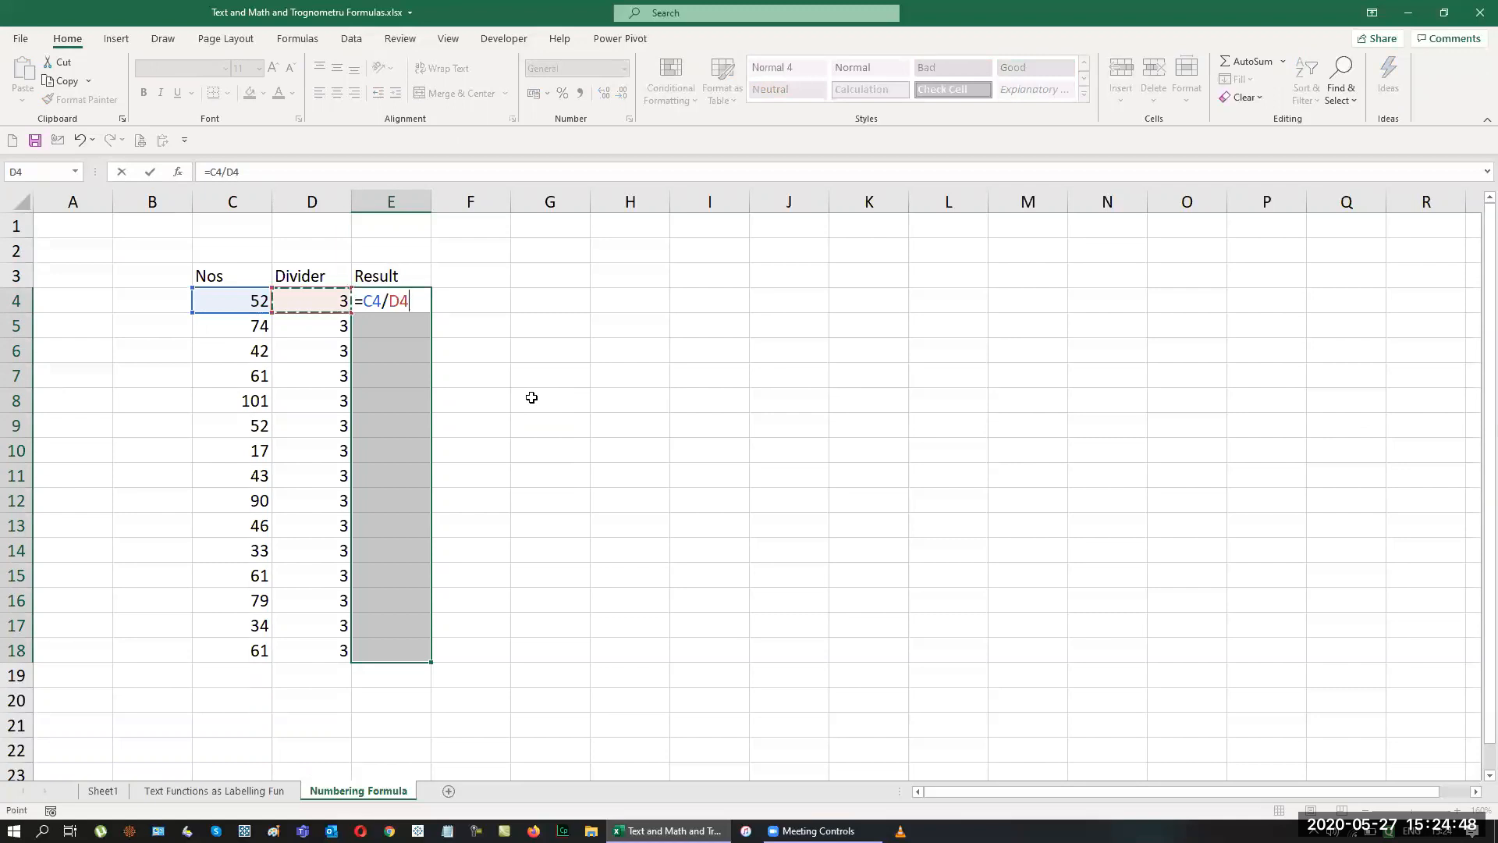
key(ctrl+Return)
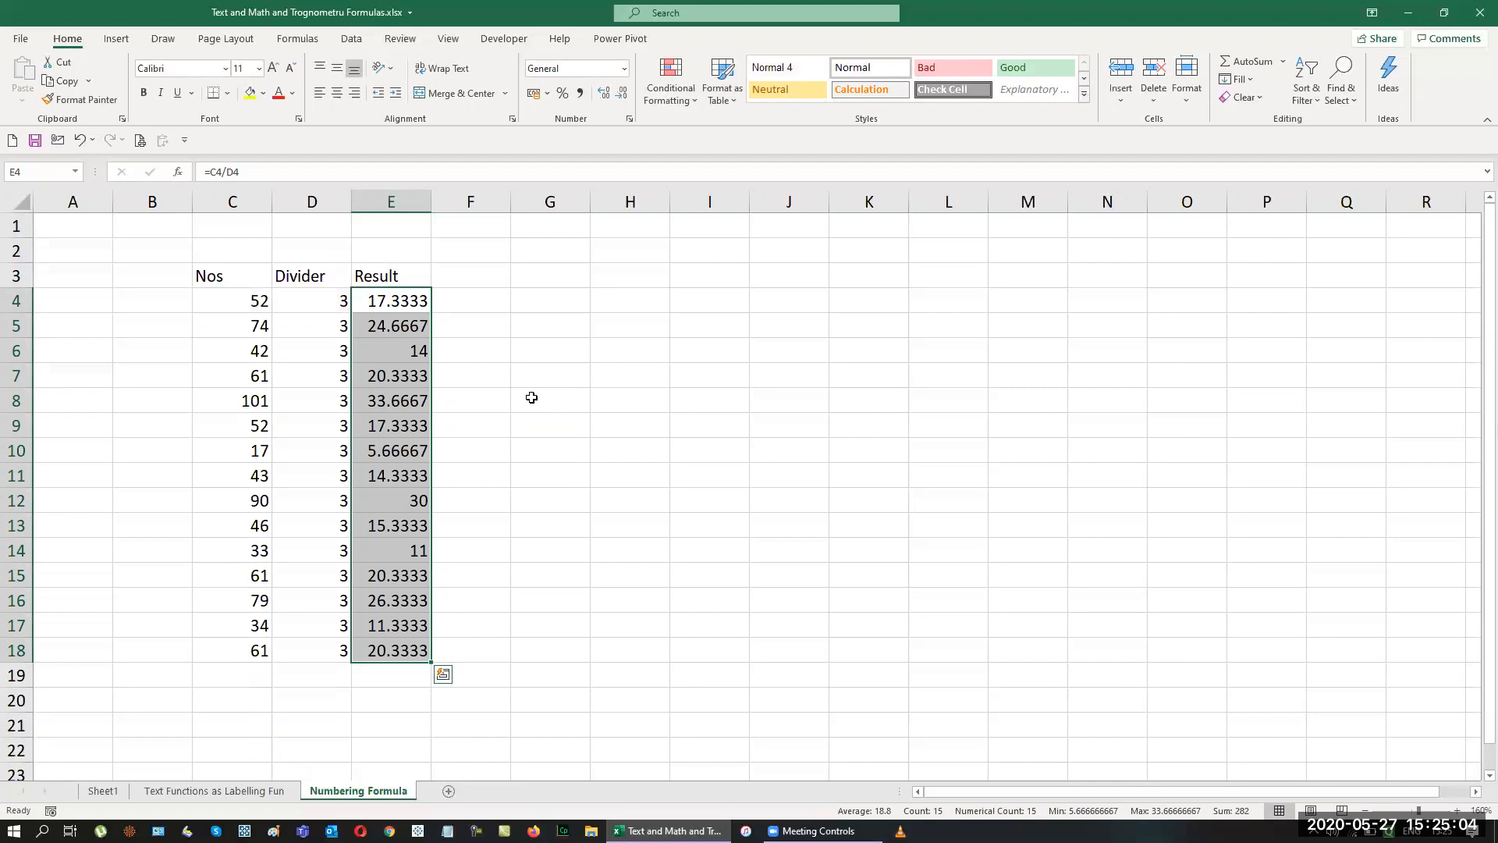
click(251, 794)
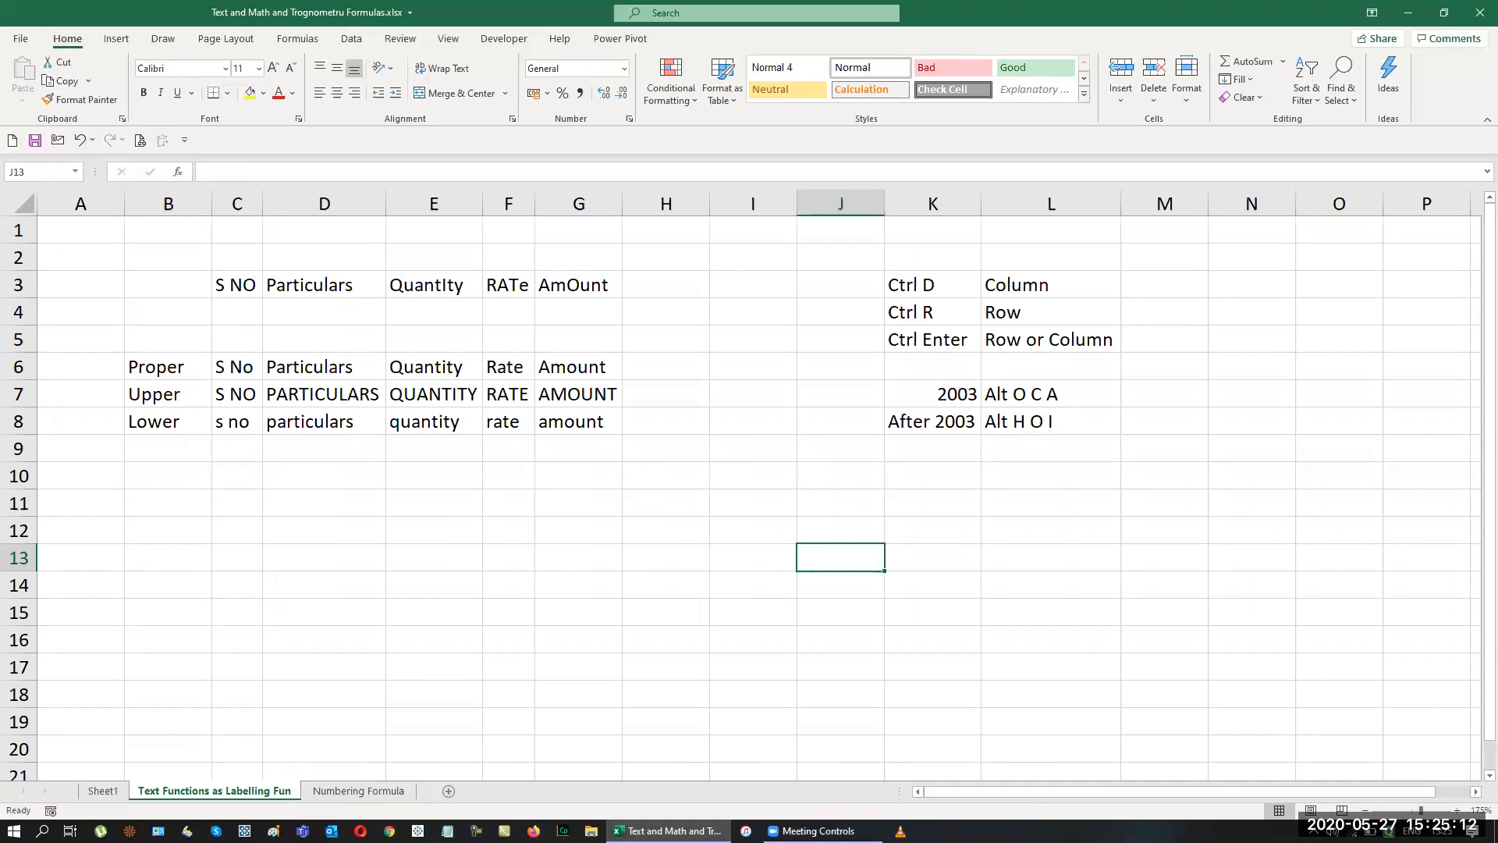
click(341, 793)
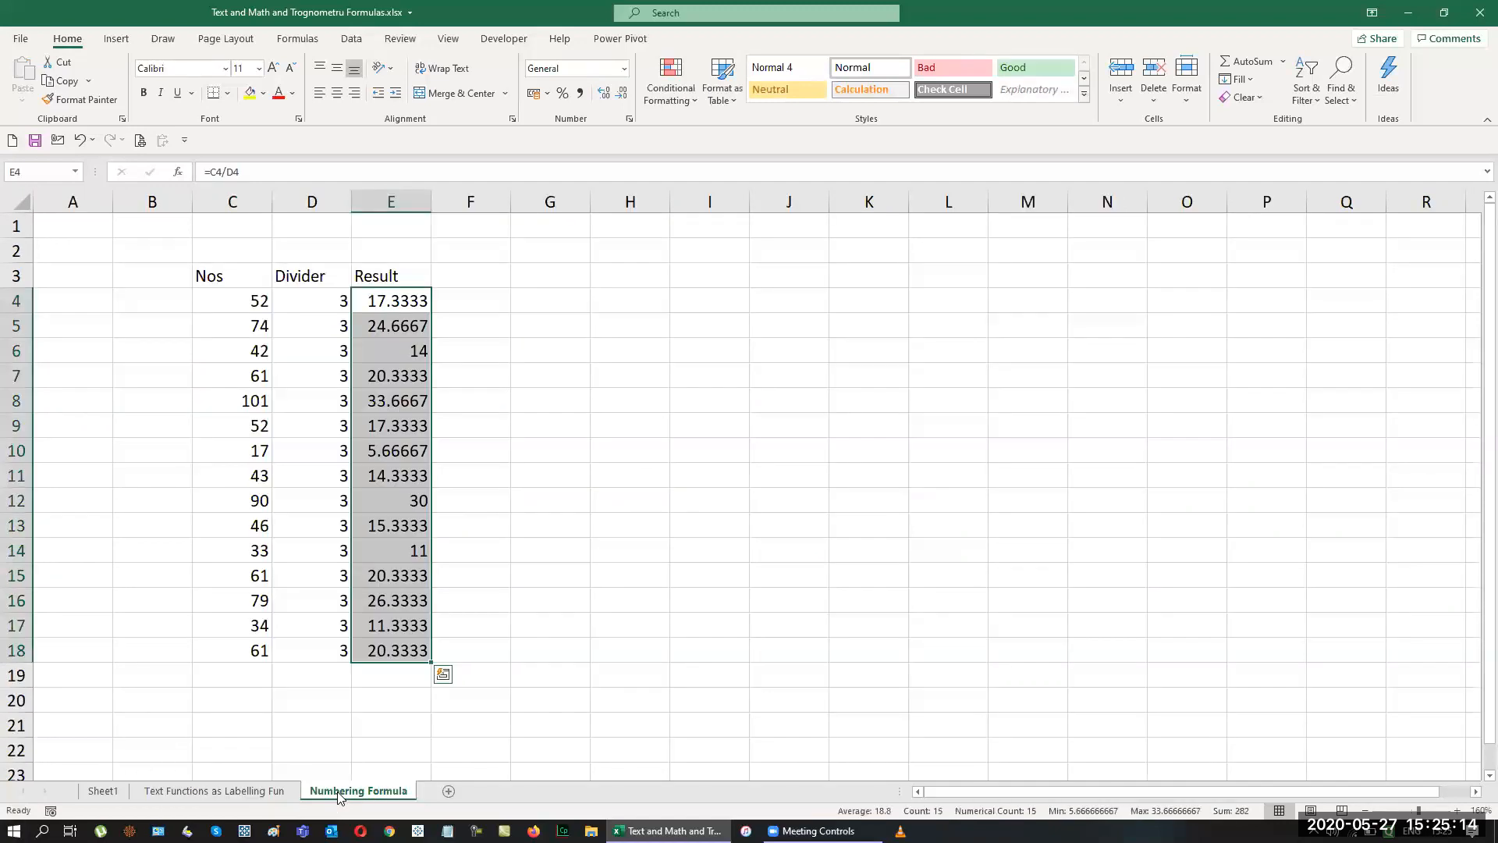
Insert four blank rows at row 2 above the number table and delete one of them.
click(14, 250)
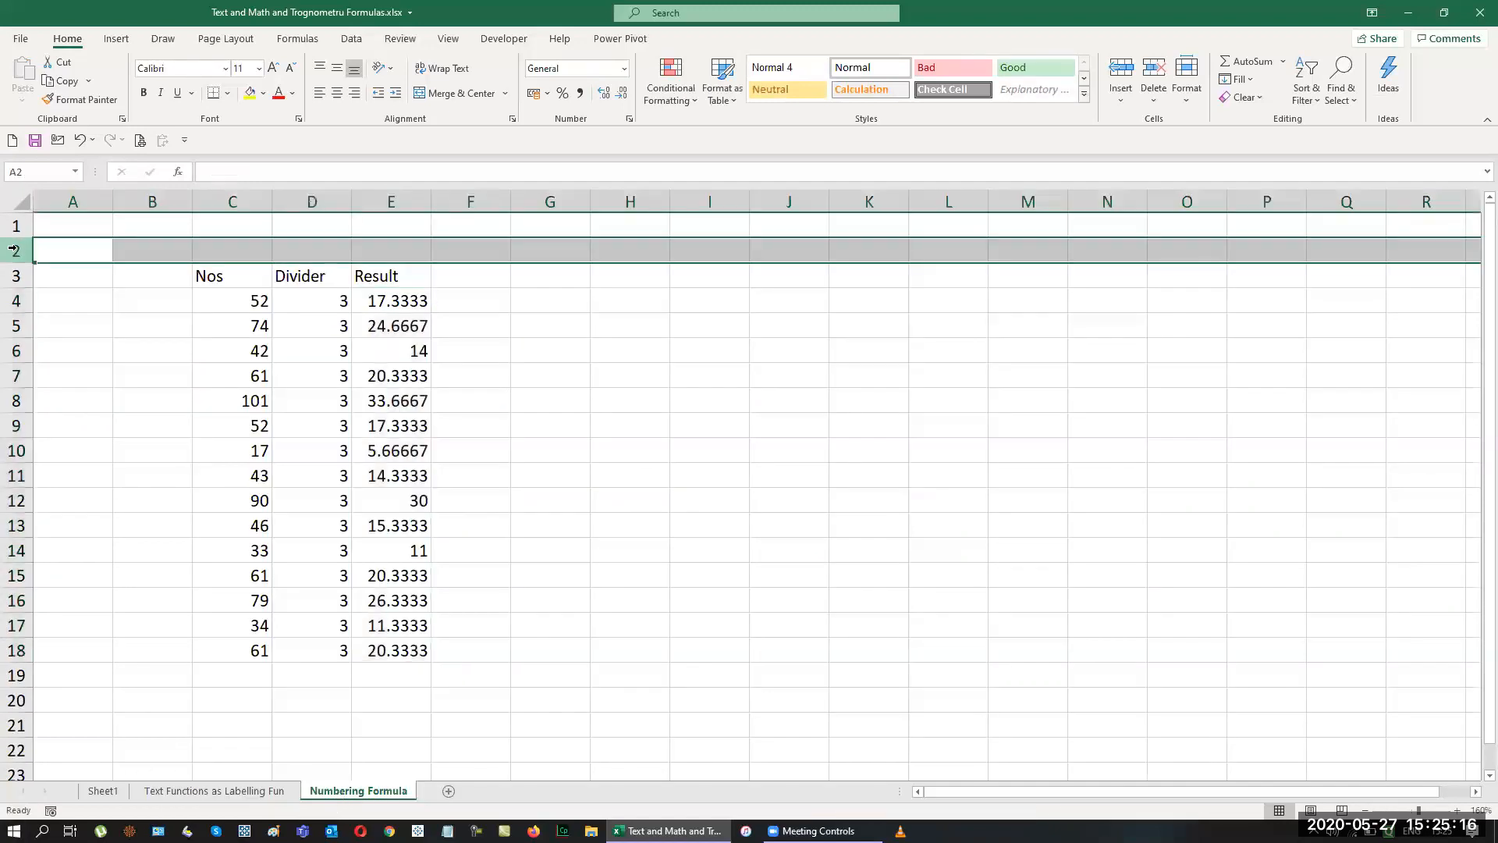
key(ctrl+shift+equal)
key(ctrl+shift+equal)
key(ctrl+shift+equal)
key(ctrl+shift+equal)
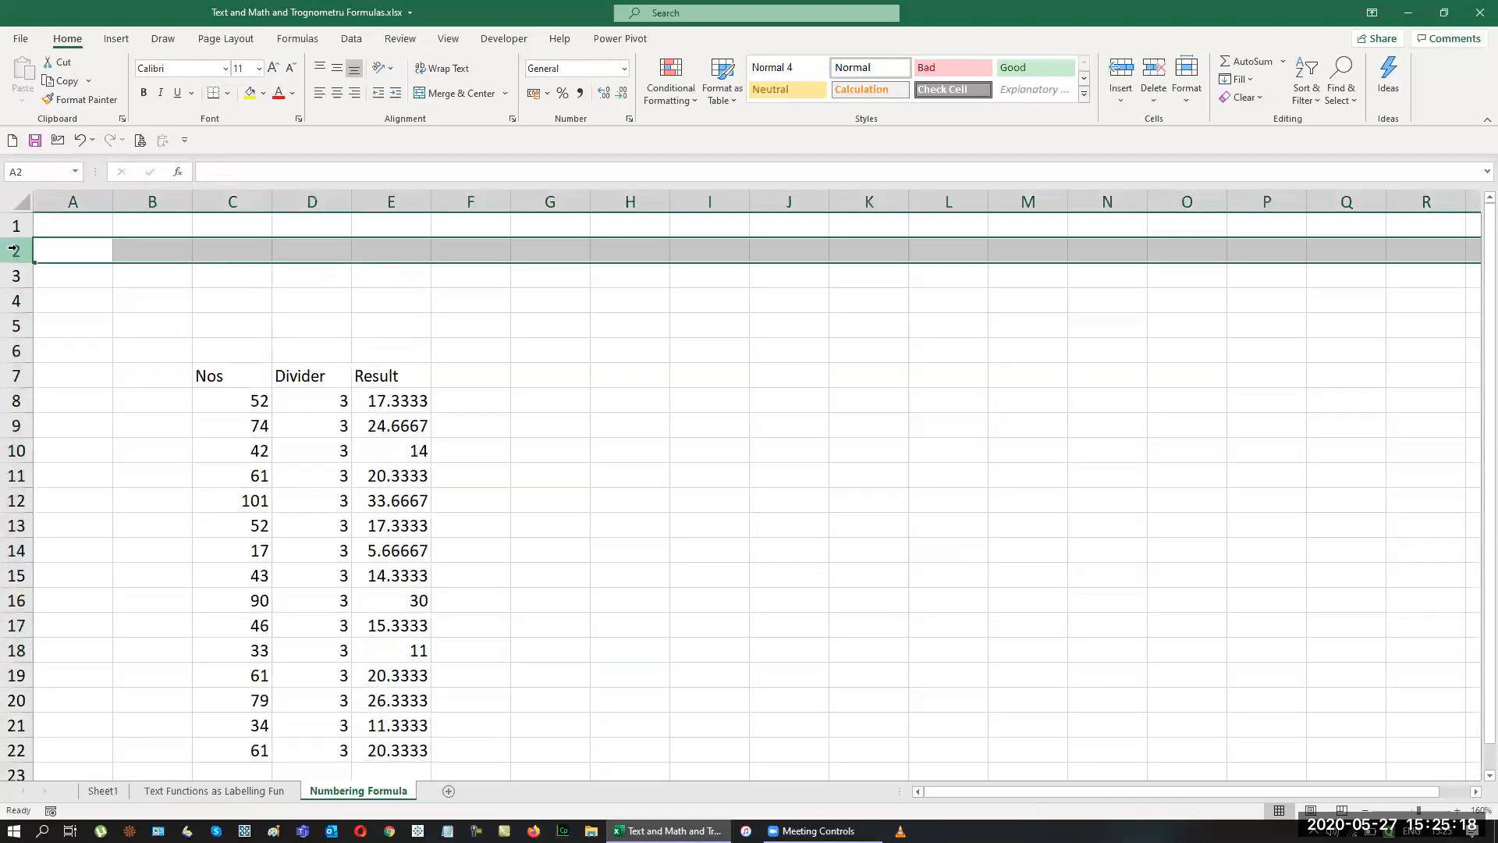
key(ctrl+minus)
Enter the column header Round in cell H6, on the table's header row.
key(Right)
key(Right)
key(Right)
key(Right)
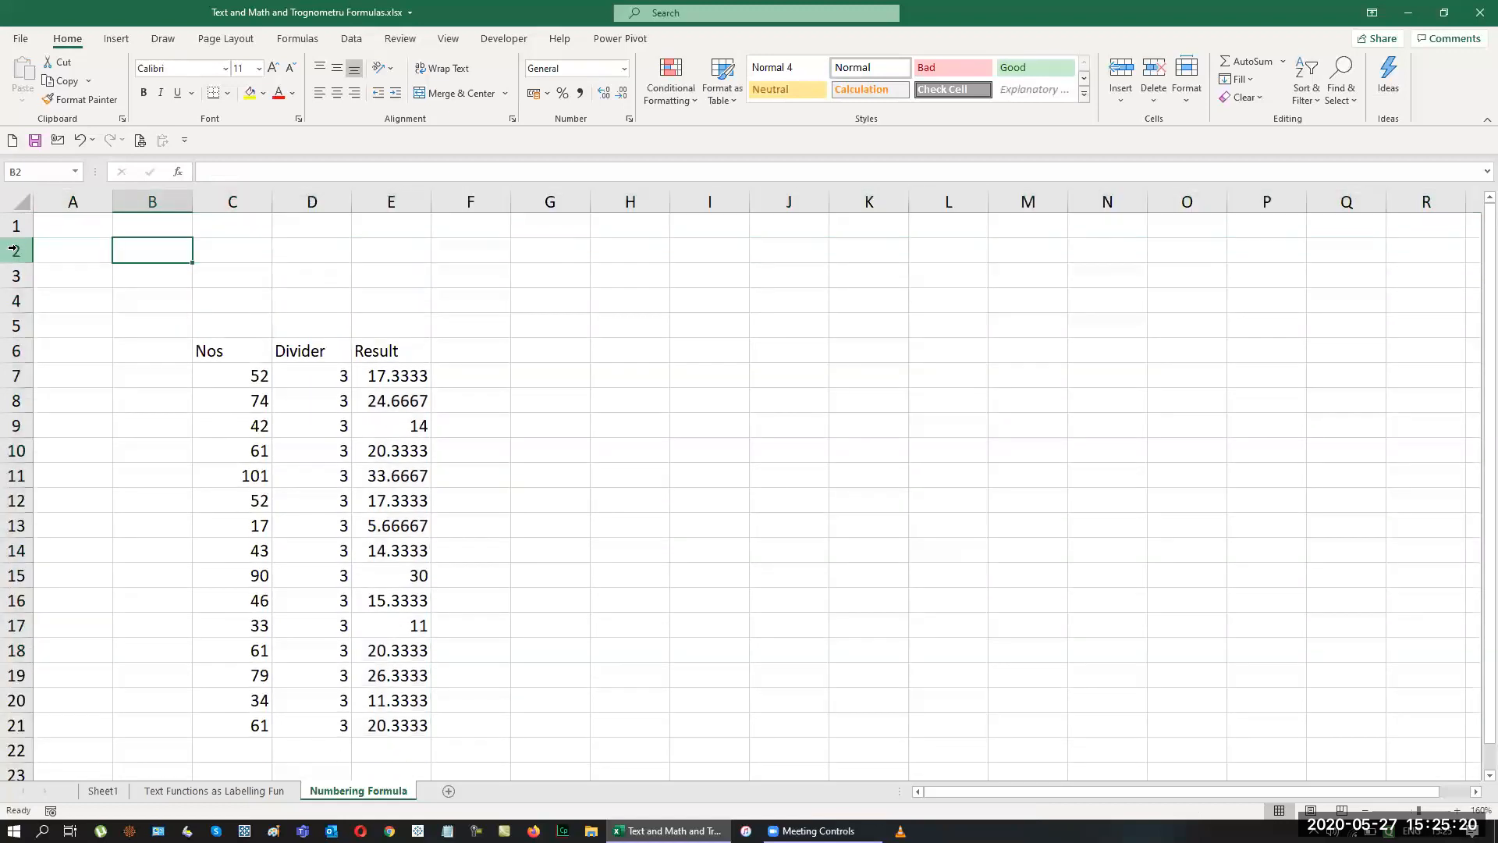
key(Right)
key(Right)
key(Down)
key(Down)
key(Down)
key(Right)
key(Down)
text(Round)
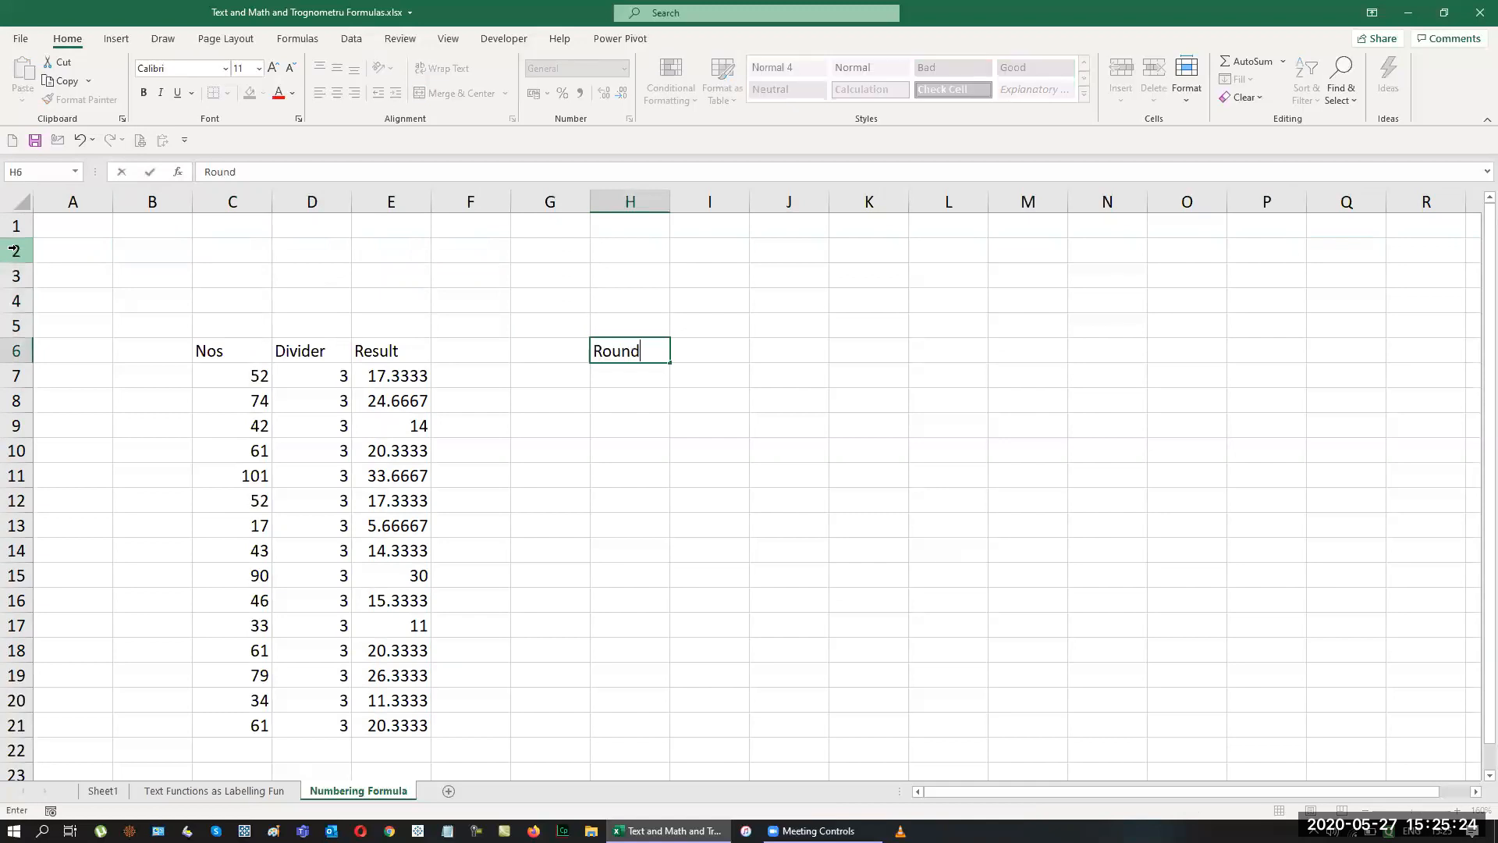
Add the column headers Roundup, Rounddown and Trunc in I6:K6, beside the Round header.
key(Tab)
text(Round()
key(BackSpace)
text(up)
key(Tab)
text(Rodun)
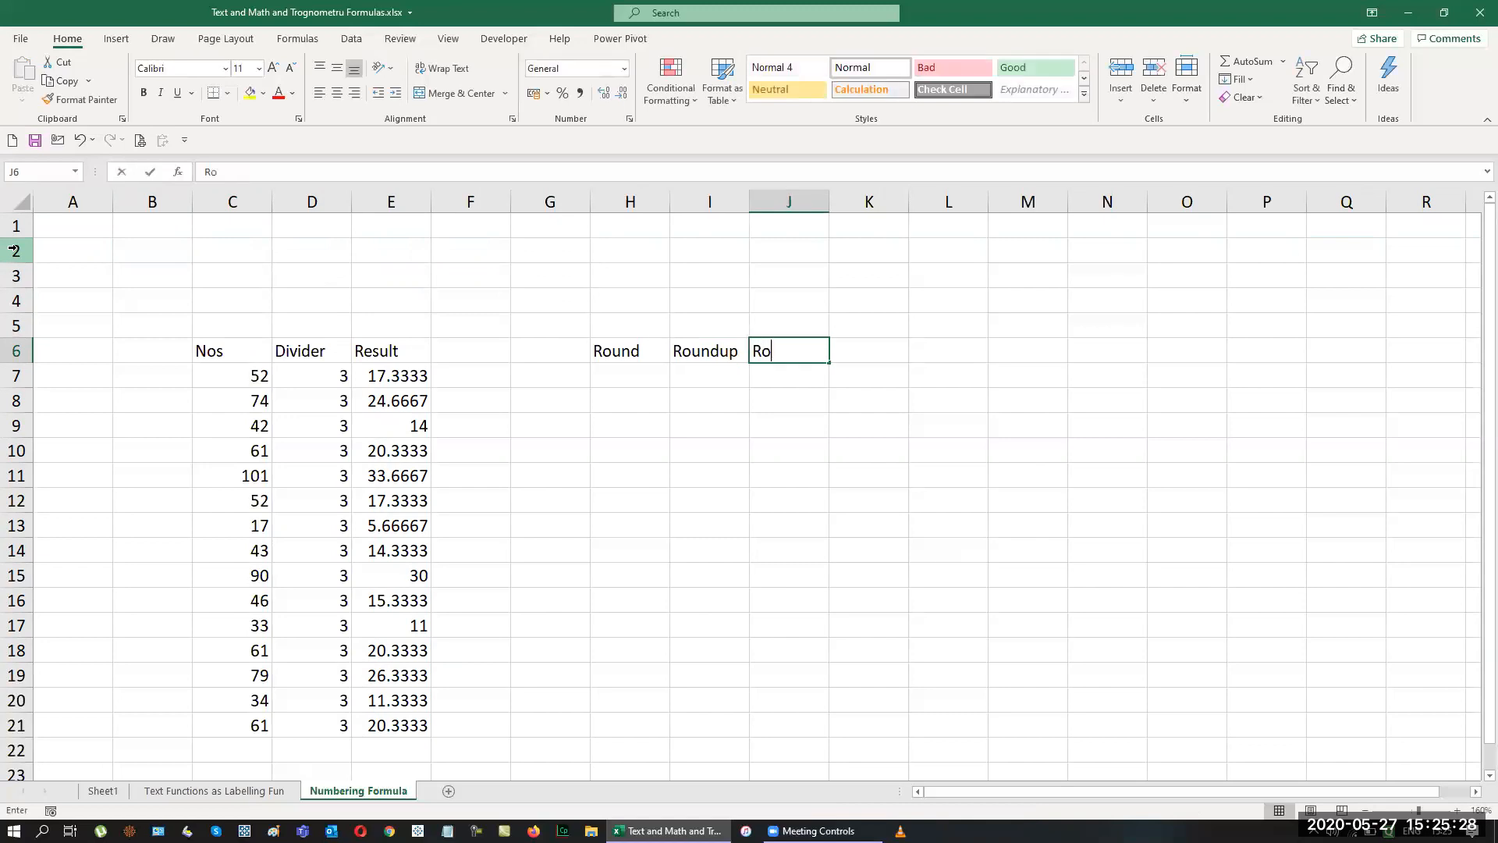
key(BackSpace)
key(BackSpace)
key(BackSpace)
text(und)
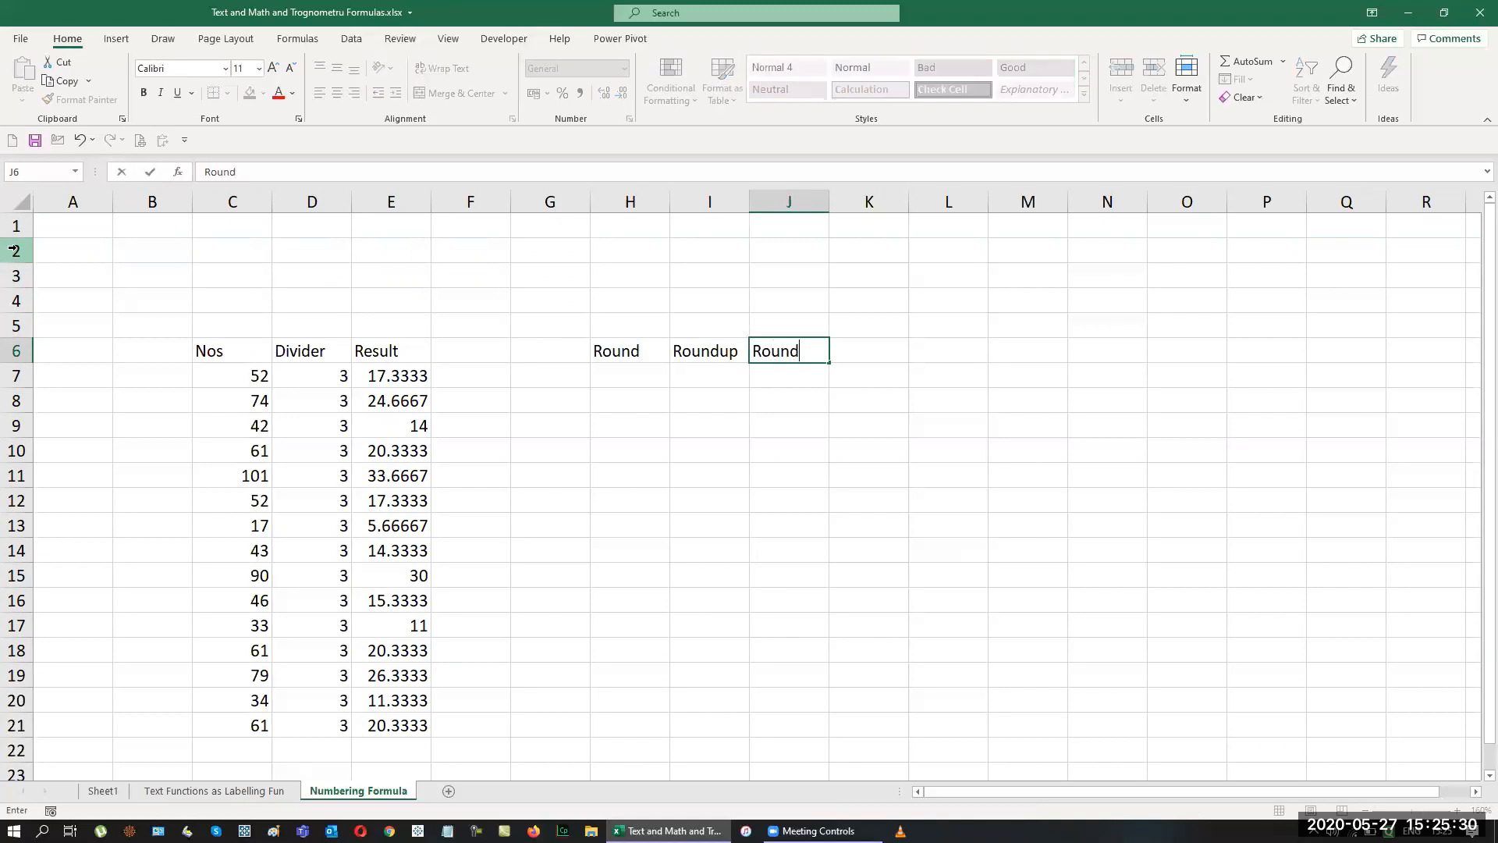
text(down)
key(Tab)
text(Trunc)
key(Return)
AutoFit columns H to K to the four function headers in row 6.
key(Up)
key(ctrl+shift+Right)
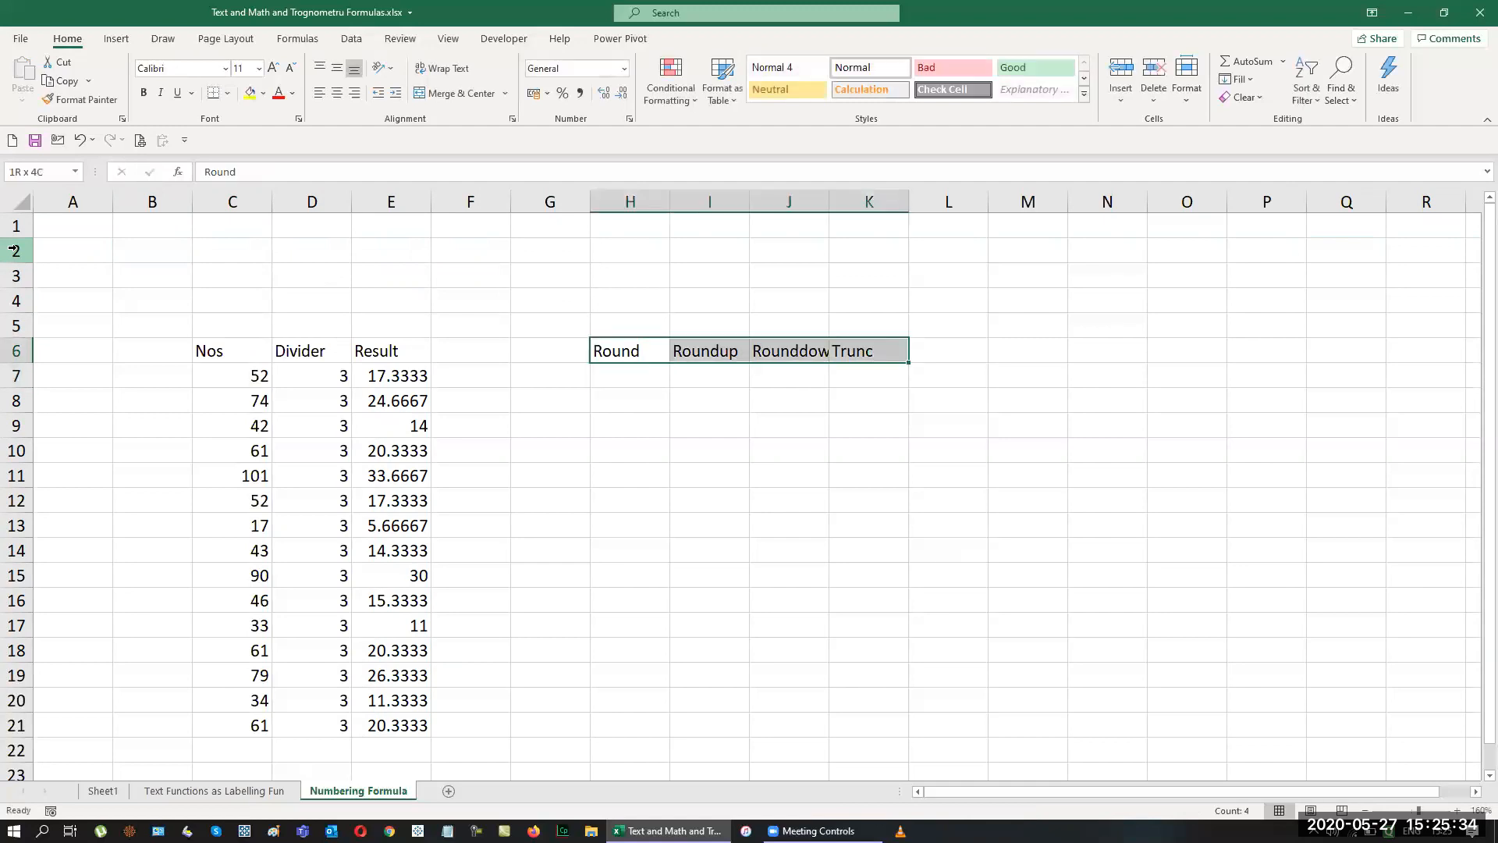
key(alt+h)
key(o)
key(i)
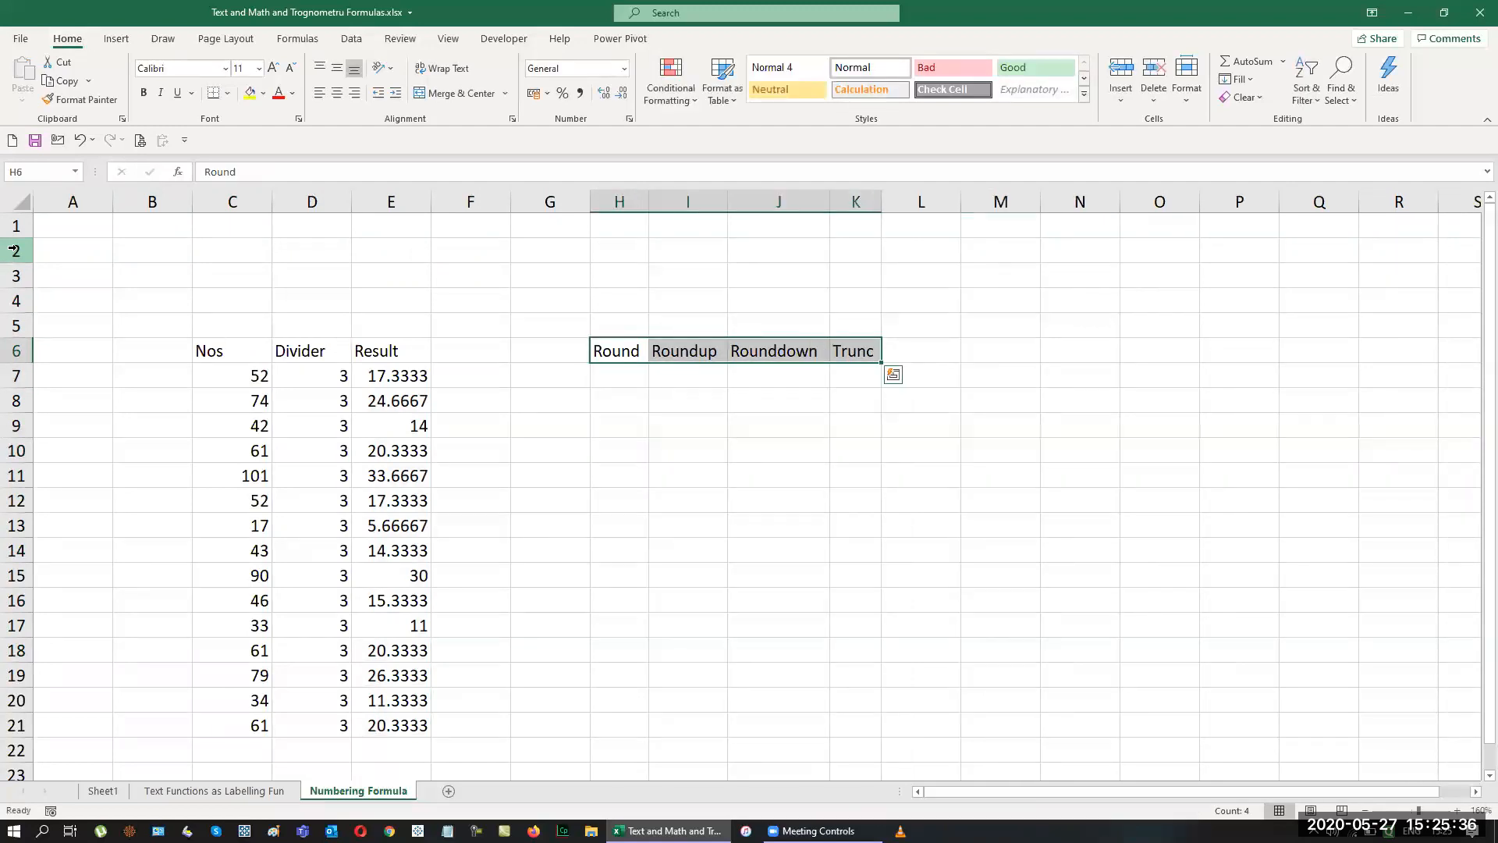
Enter the labels Decimal Portion in G2 and Decimal No in G3.
key(Up)
key(Up)
key(Up)
key(Up)
key(Left)
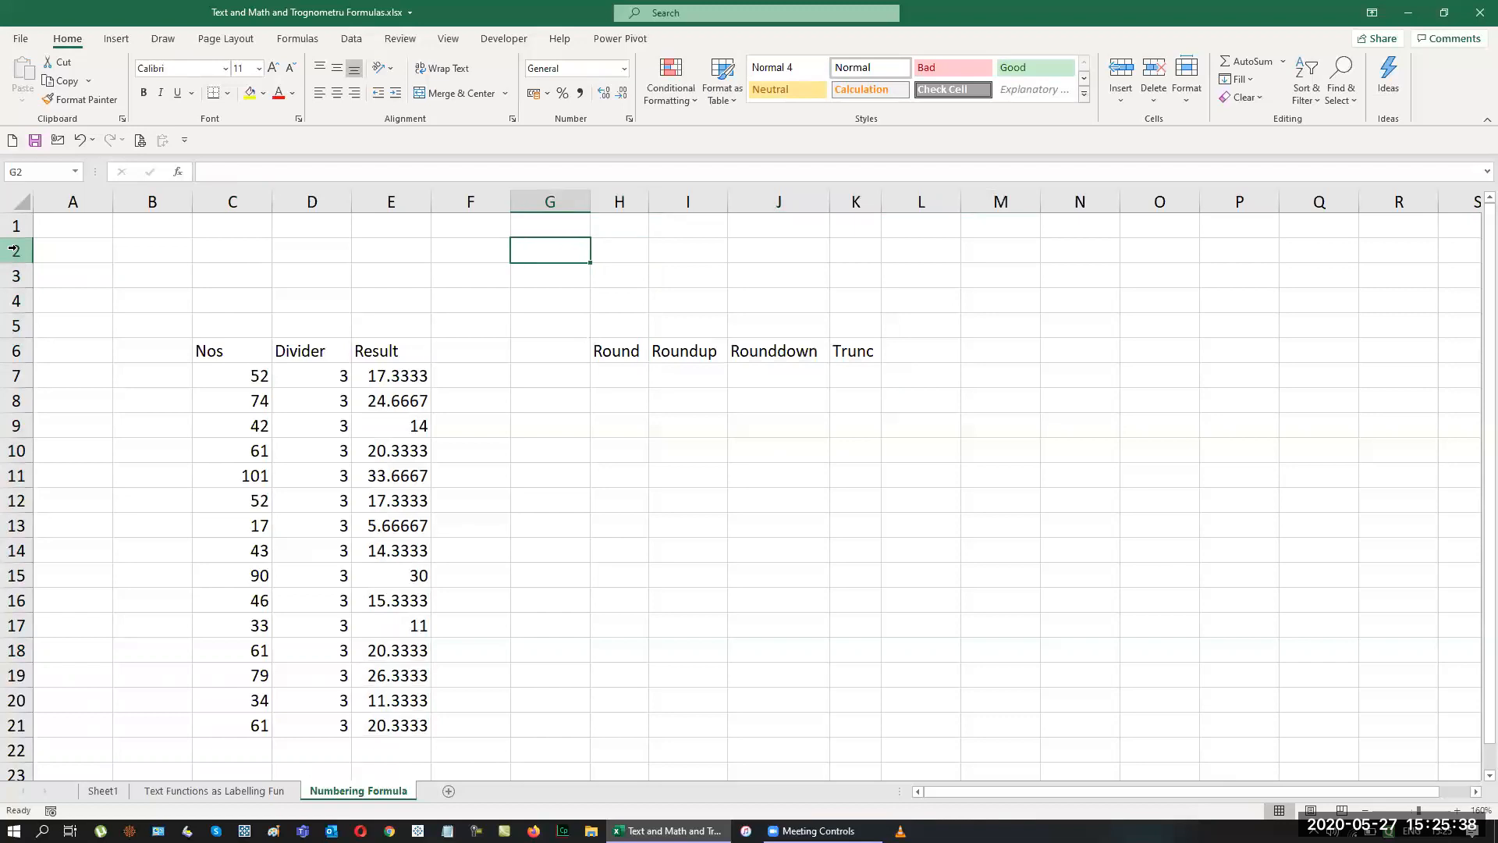
text(Decmi)
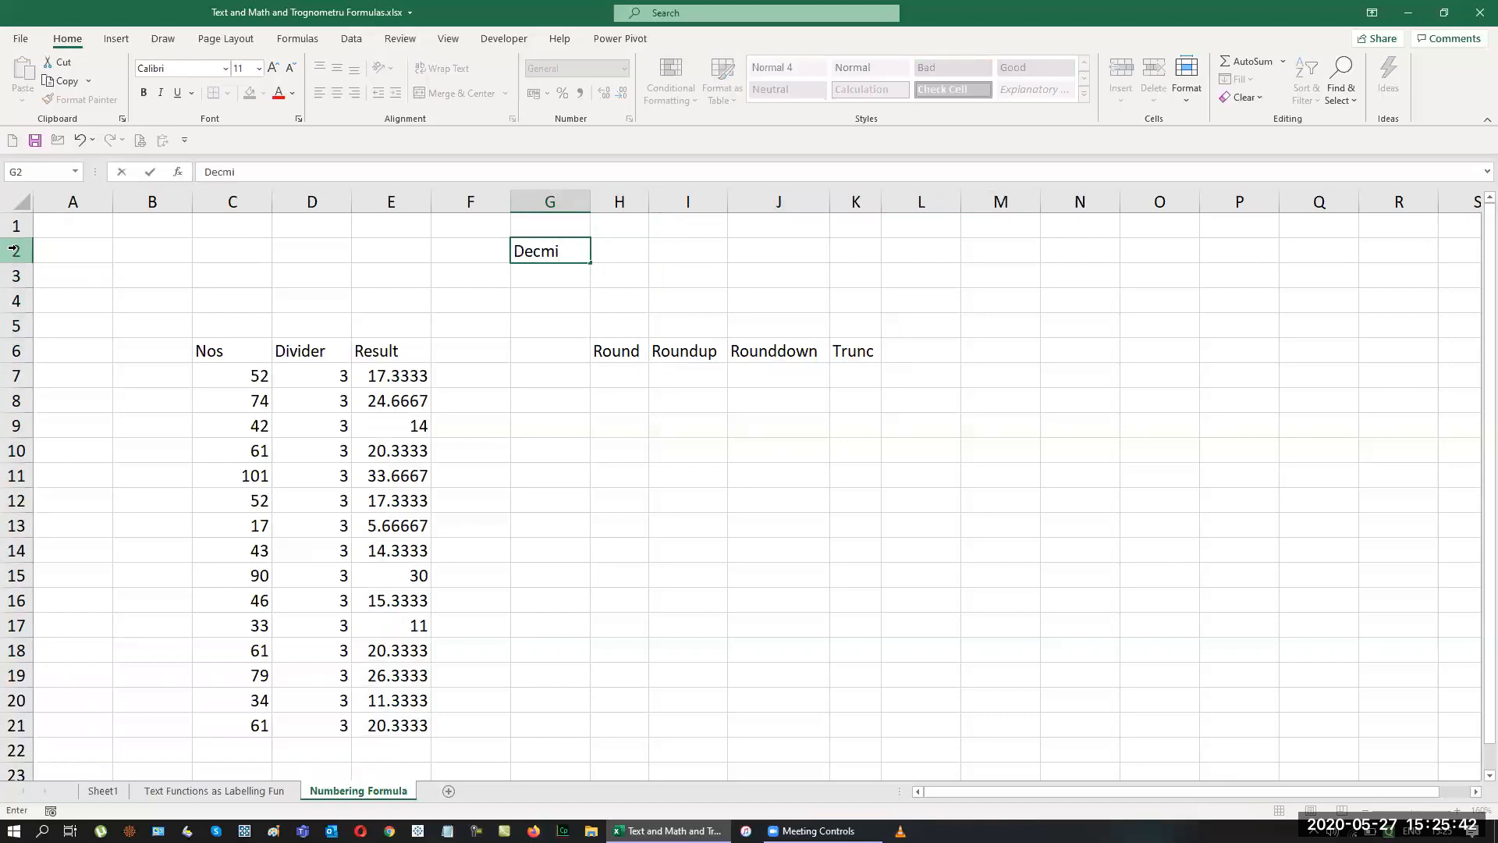
key(BackSpace)
key(BackSpace)
text(imal Portion)
key(Return)
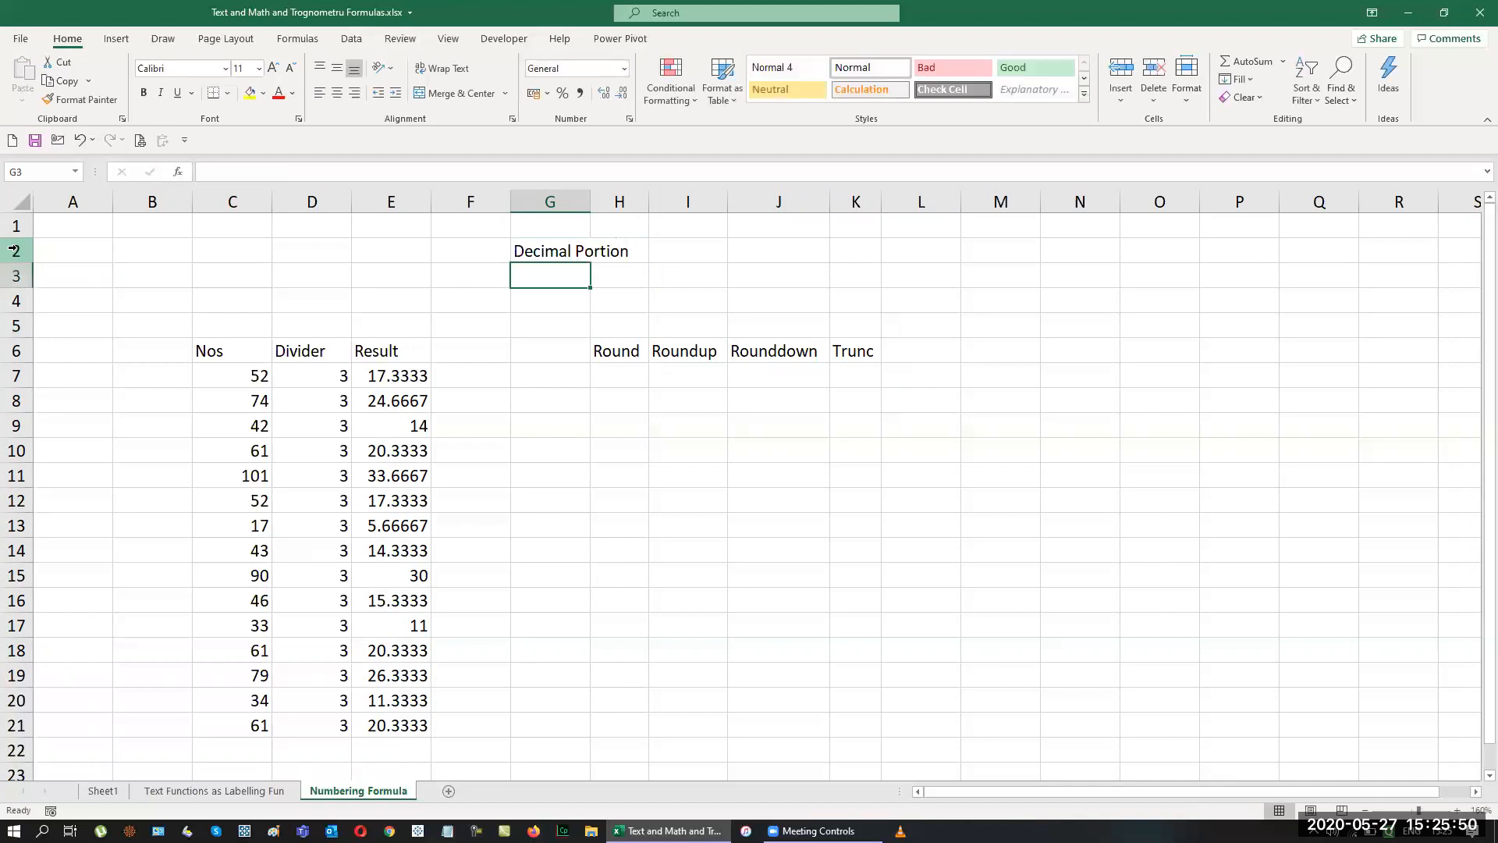
text(Decimal )
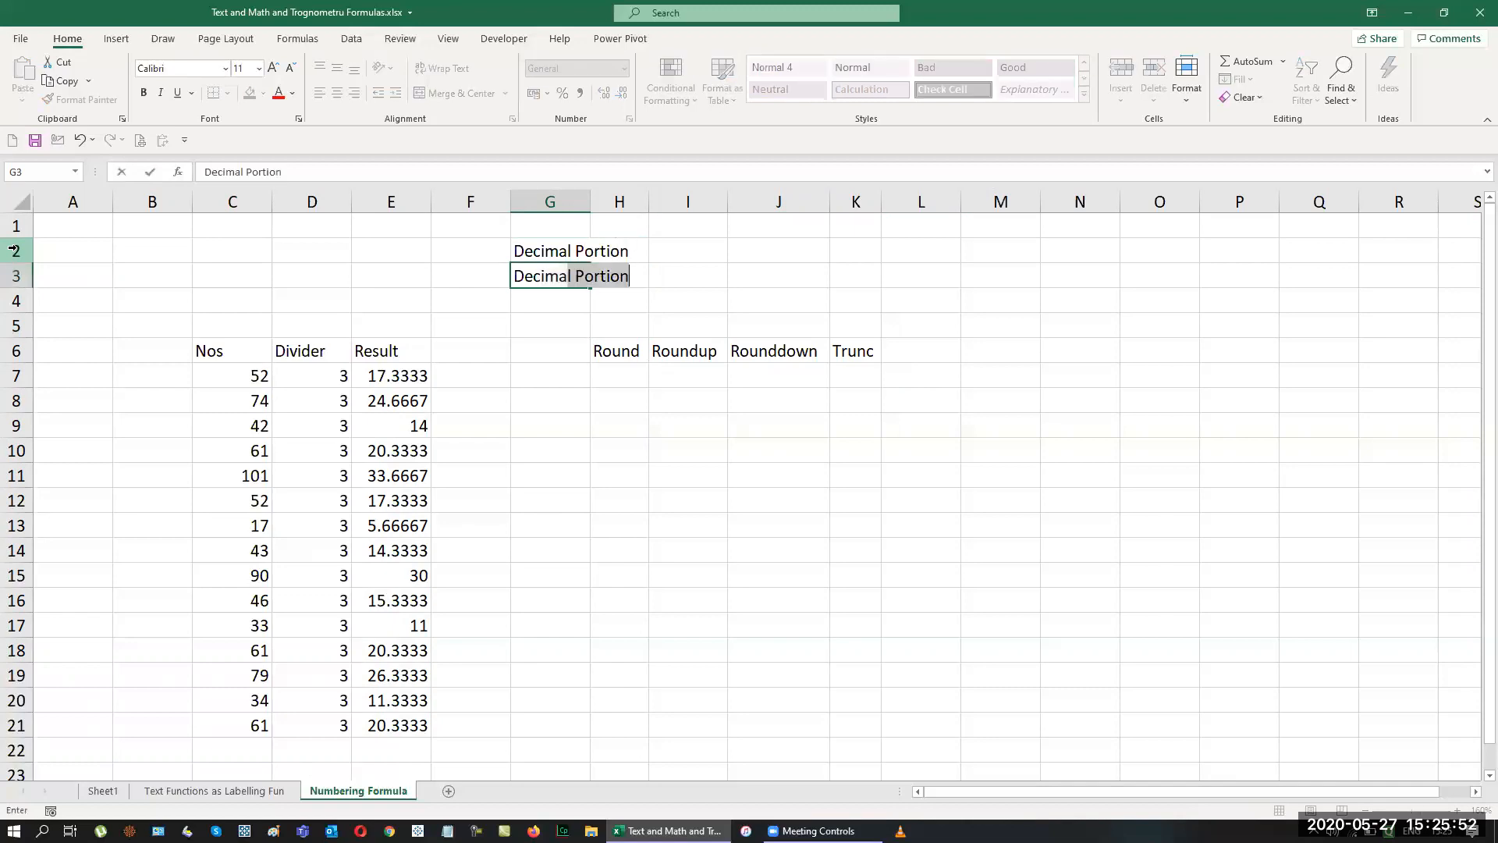
text(No)
key(Return)
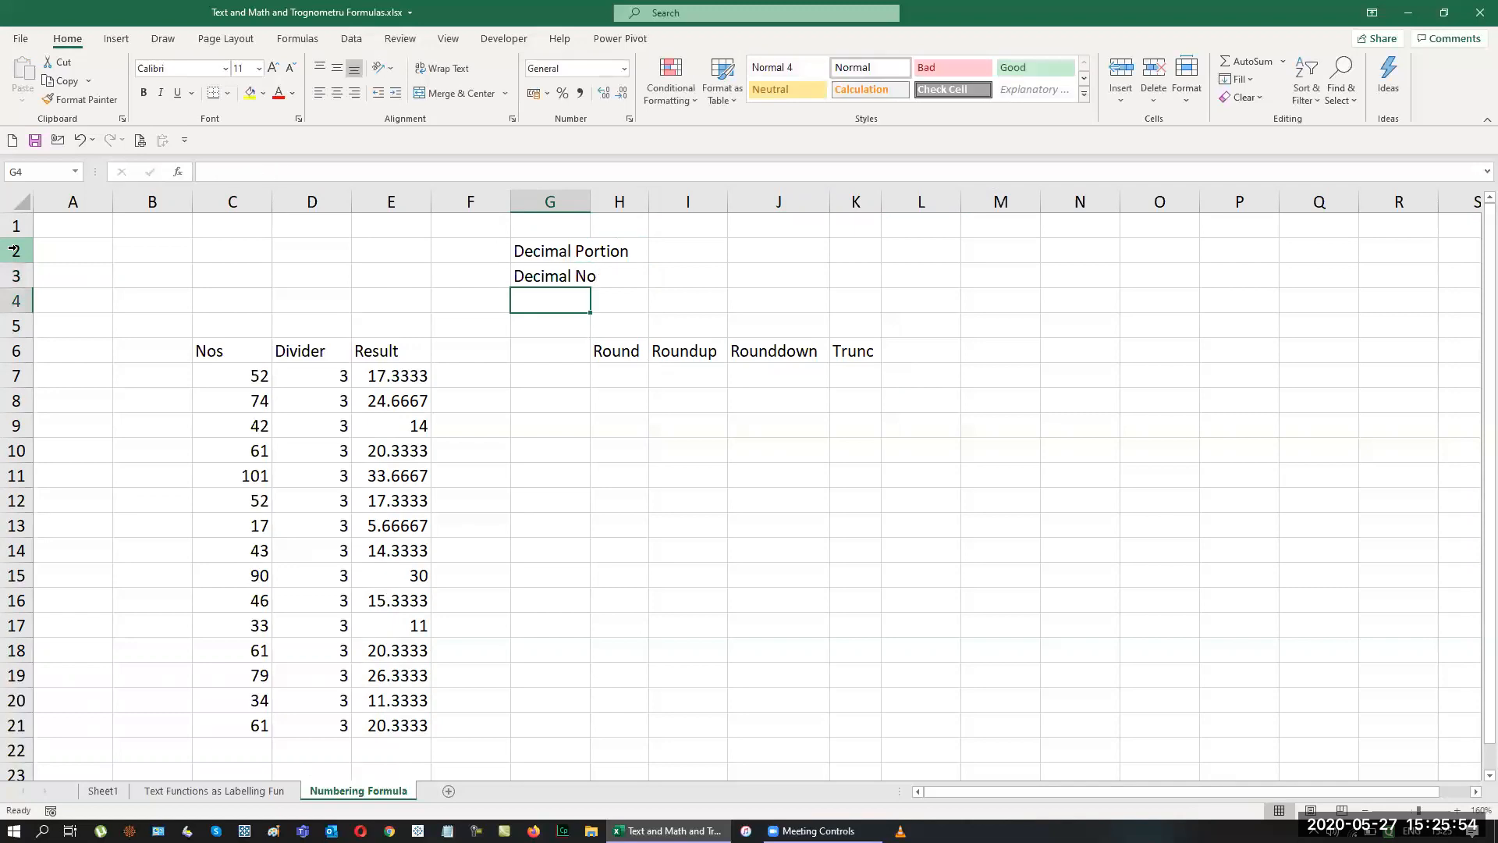
Enter the labels Next Re.1 in G4 and Prev Re.1 in G5.
text(Nest)
key(BackSpace)
key(BackSpace)
text(xt Re.1)
key(Return)
text(Prev Re.1)
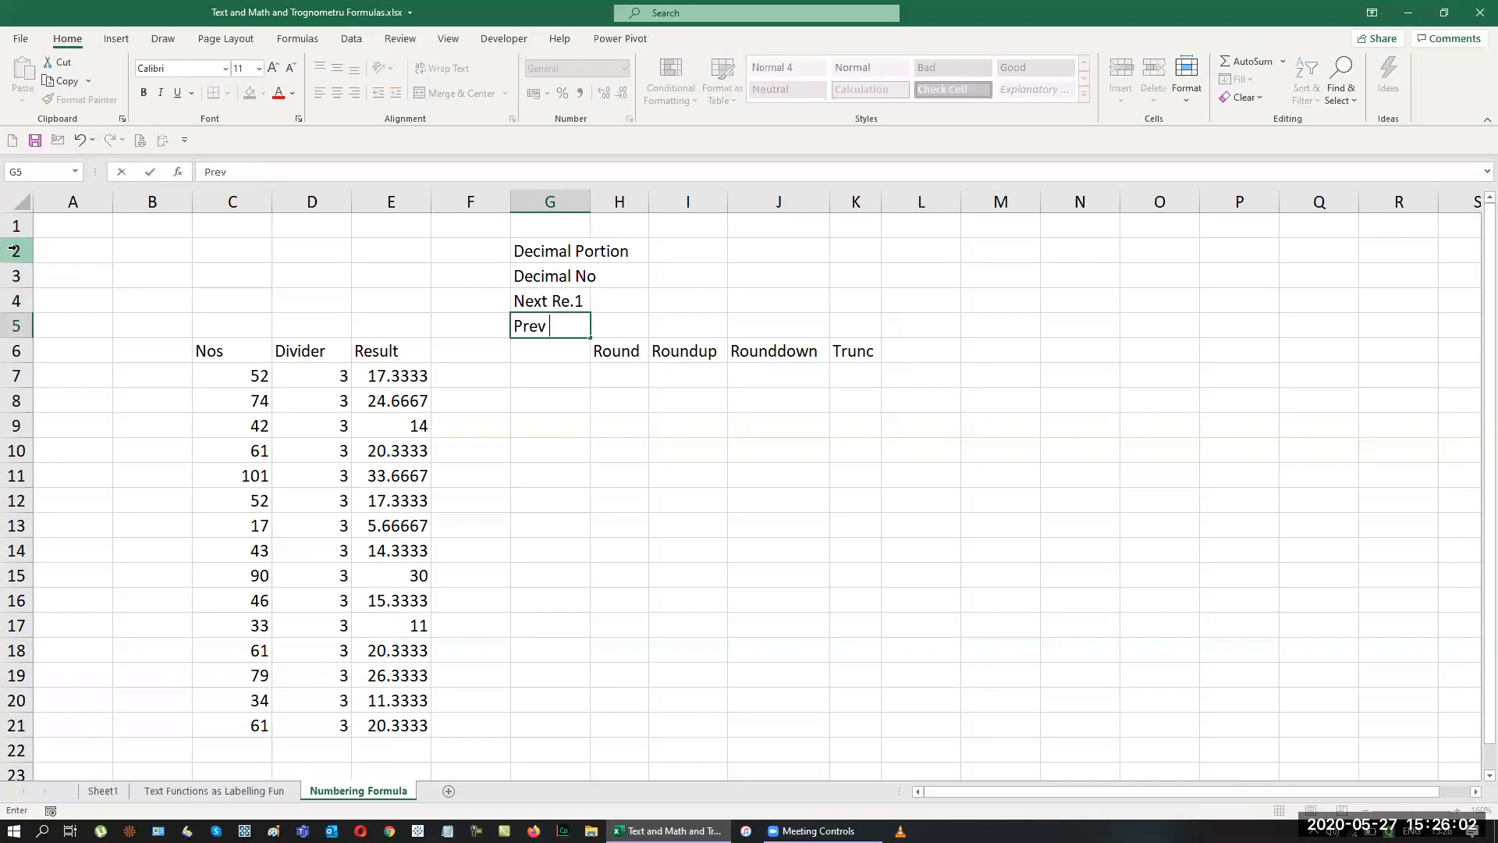
key(Return)
AutoFit column G to the width of the labels in G2:G5.
key(Up)
key(Up)
key(Up)
key(Up)
key(ctrl+shift+Down)
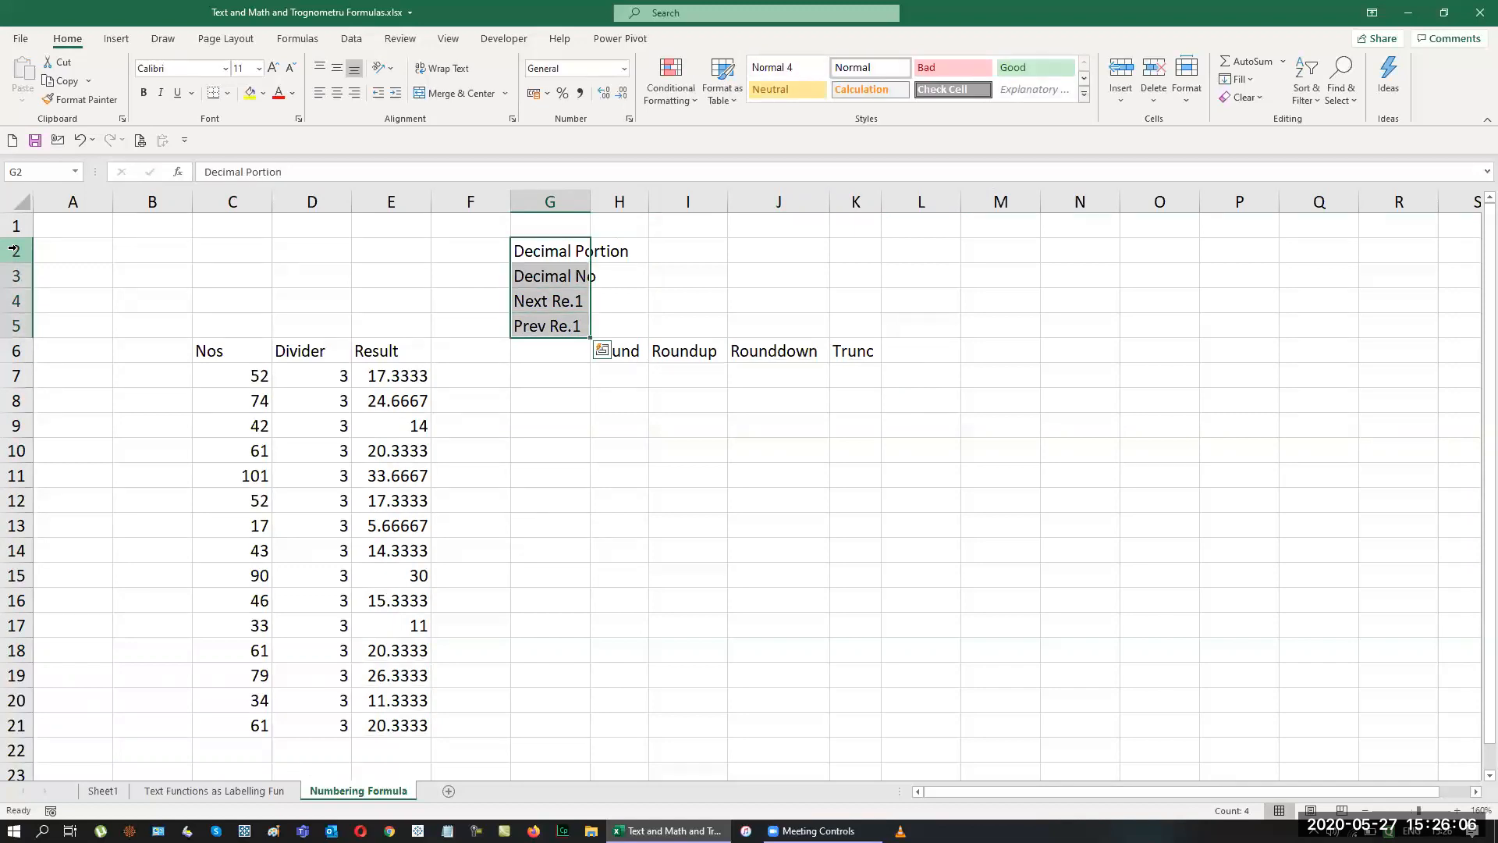
key(alt+h)
key(o)
key(i)
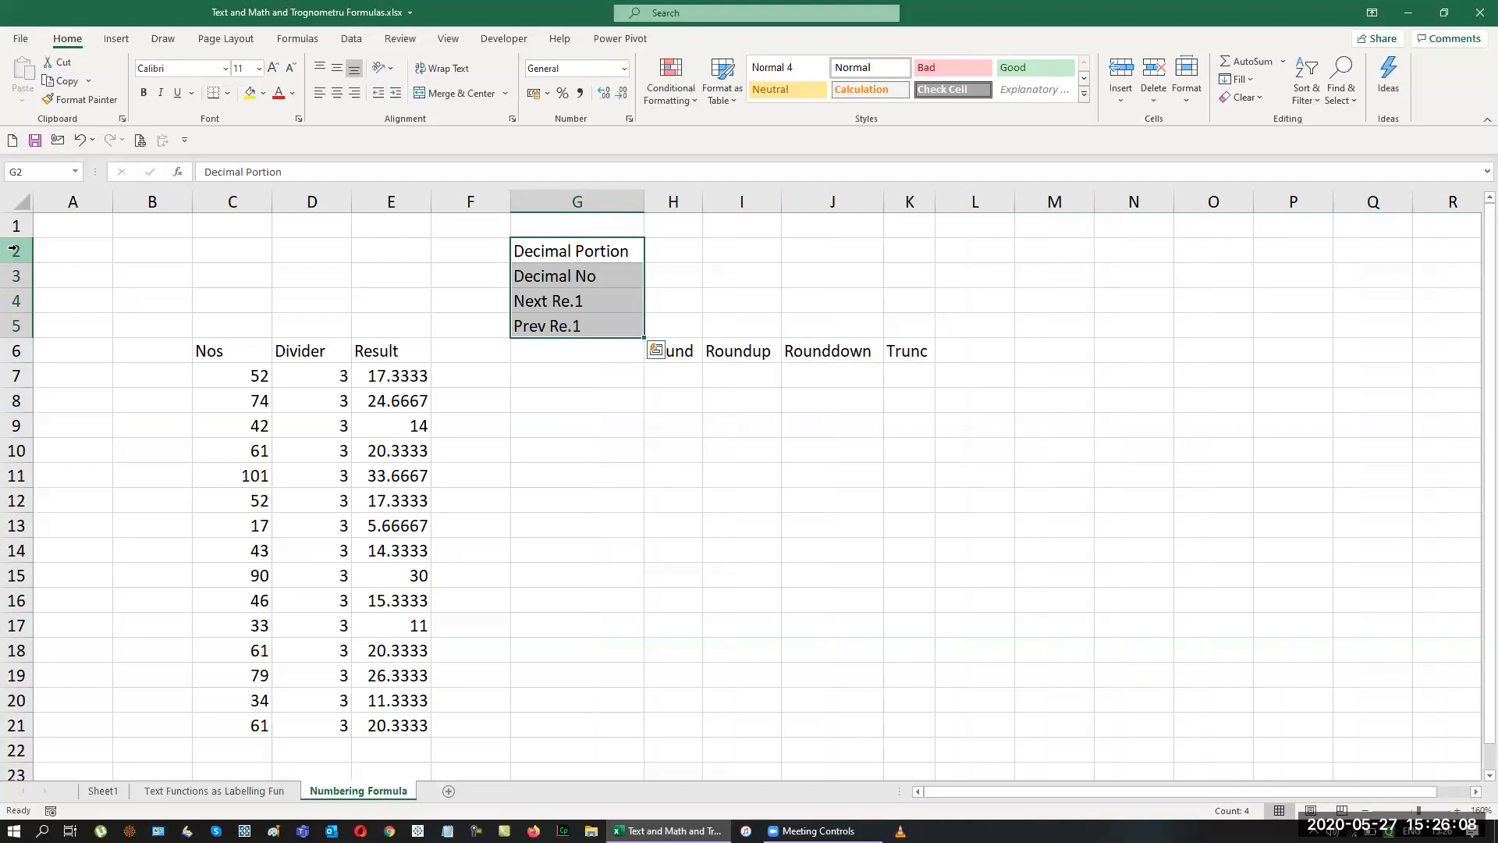
Fill the Round column's criteria in H2:H5 with >=.50, 0, 1 and 1.
key(Right)
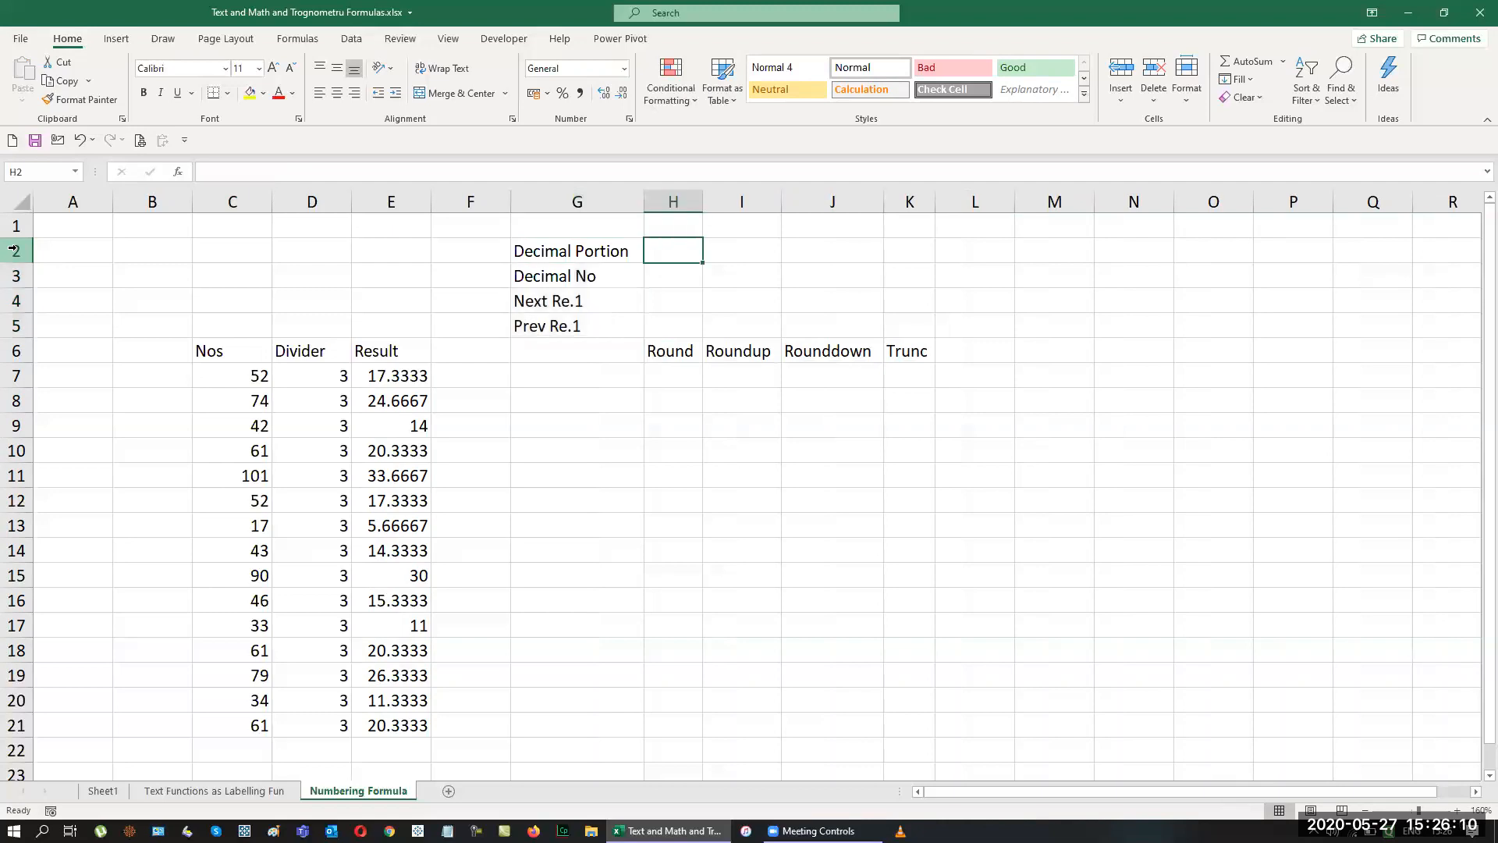
text(>=.50)
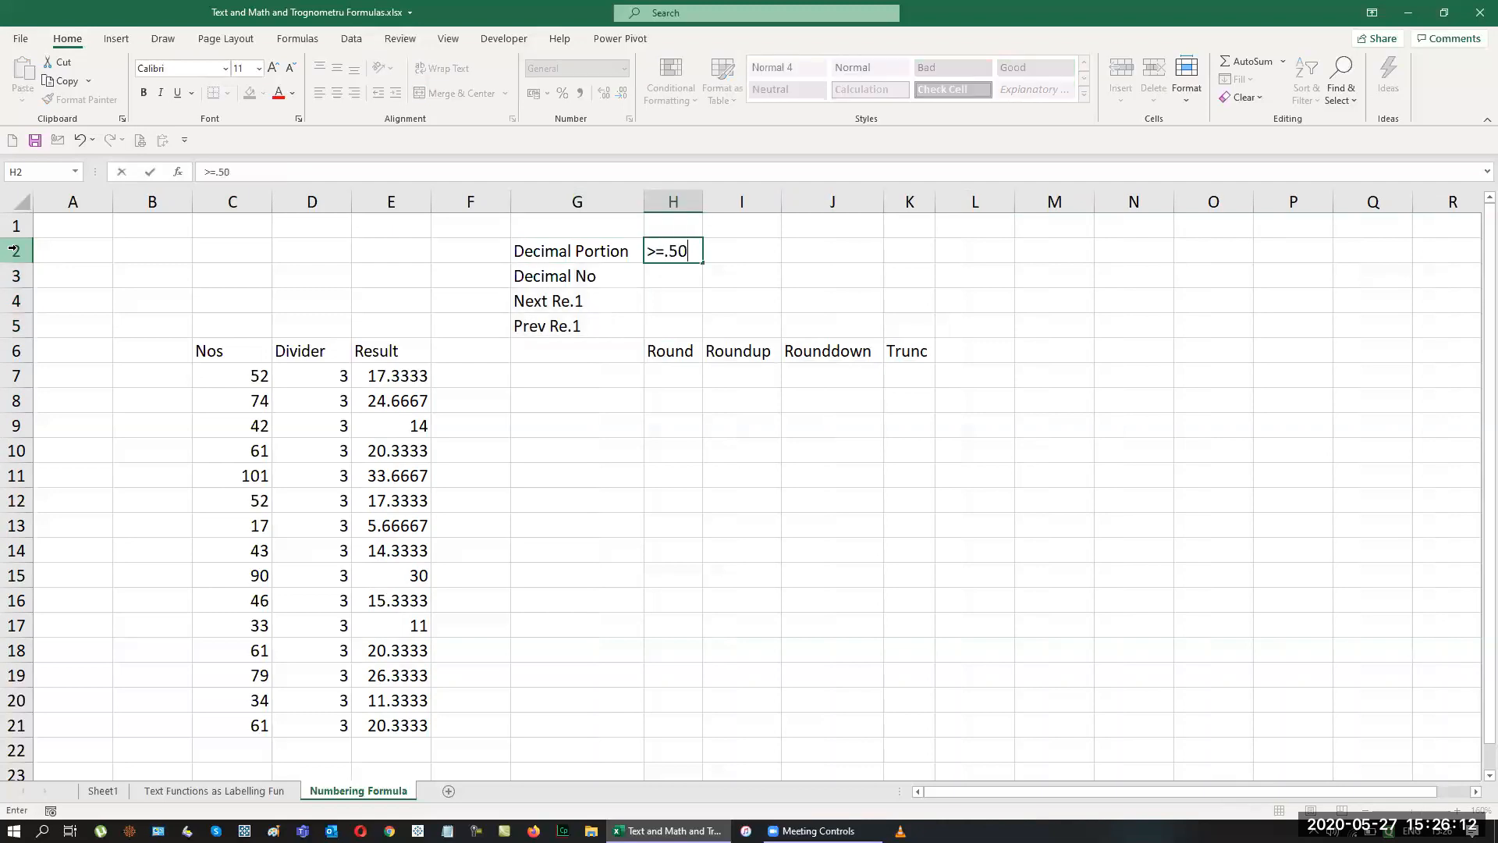
key(Return)
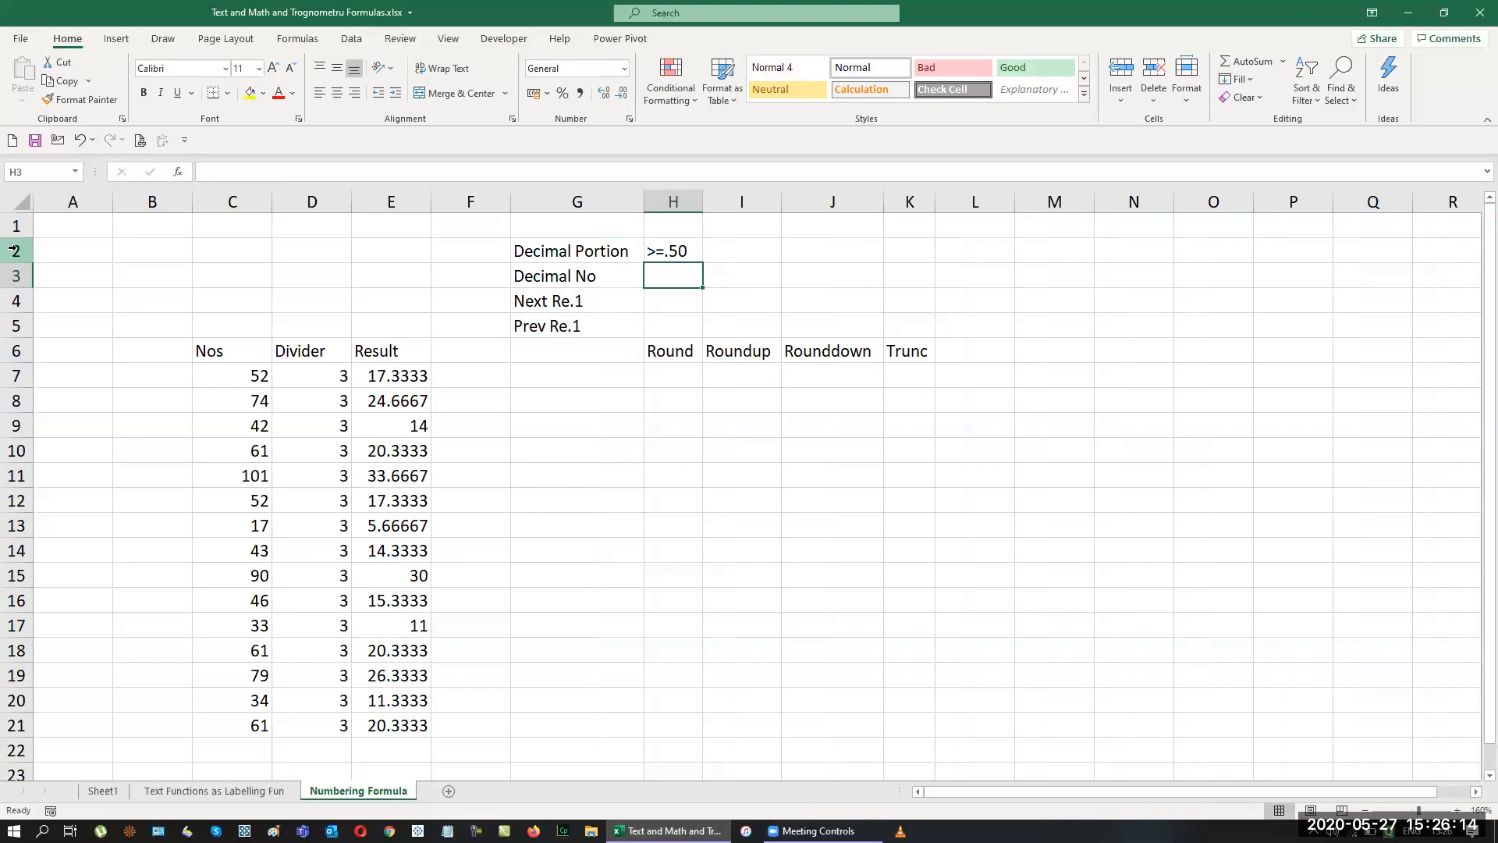
text(0)
key(Return)
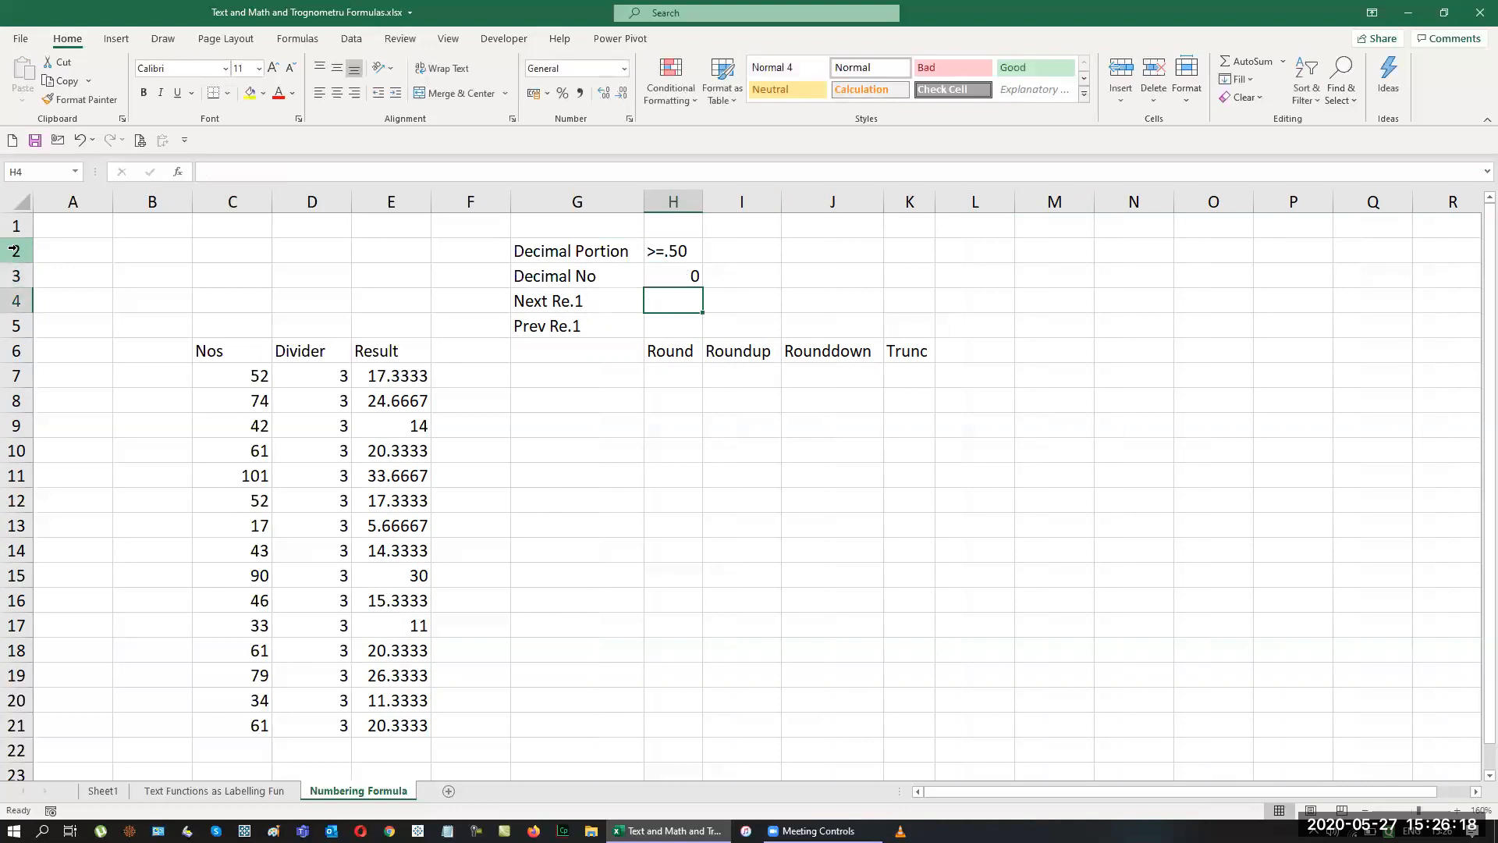
text(1)
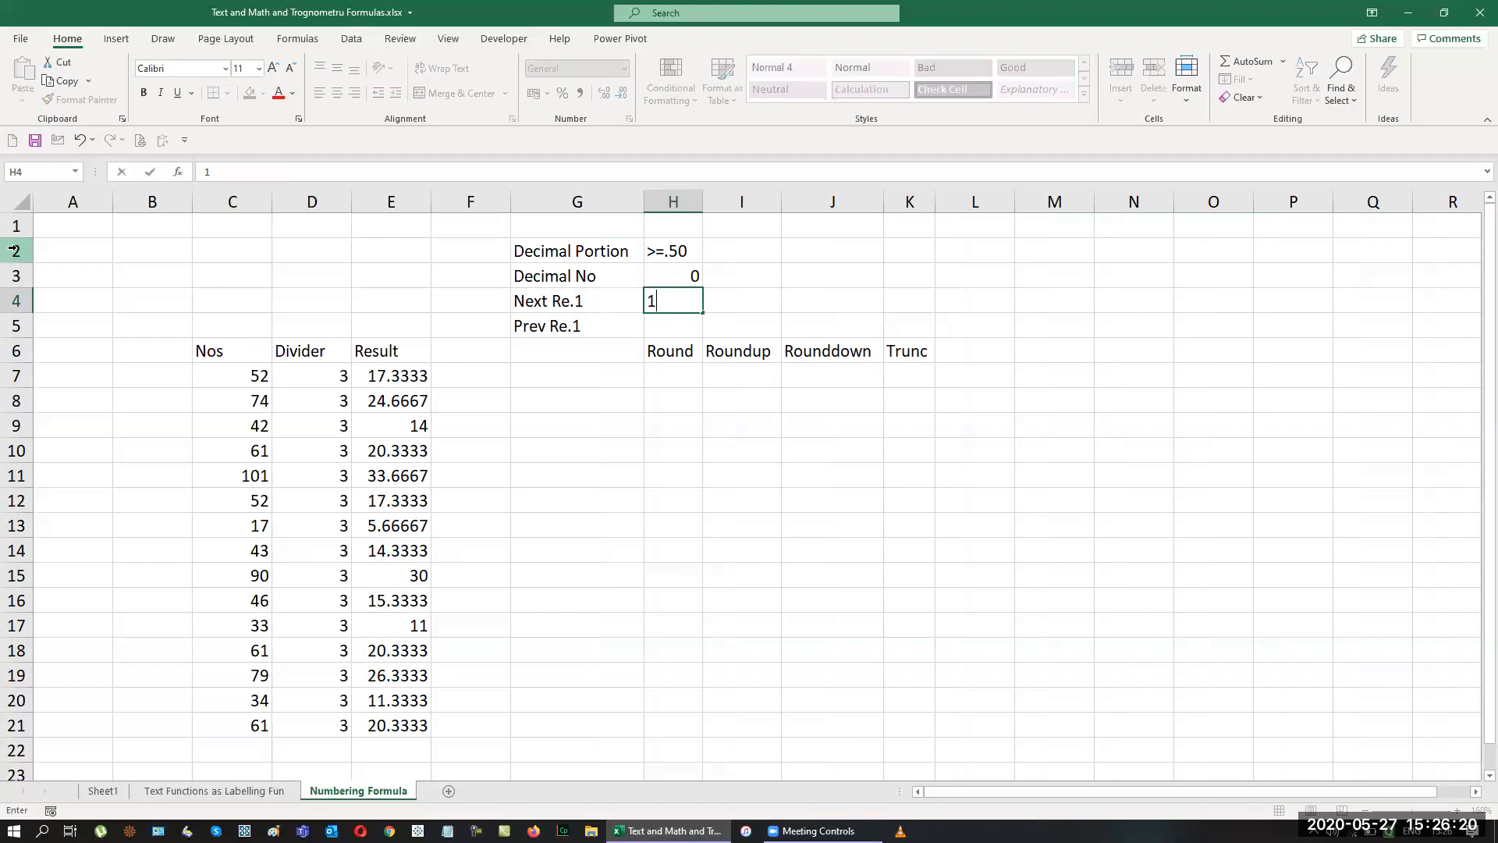
key(Return)
text(1)
key(Return)
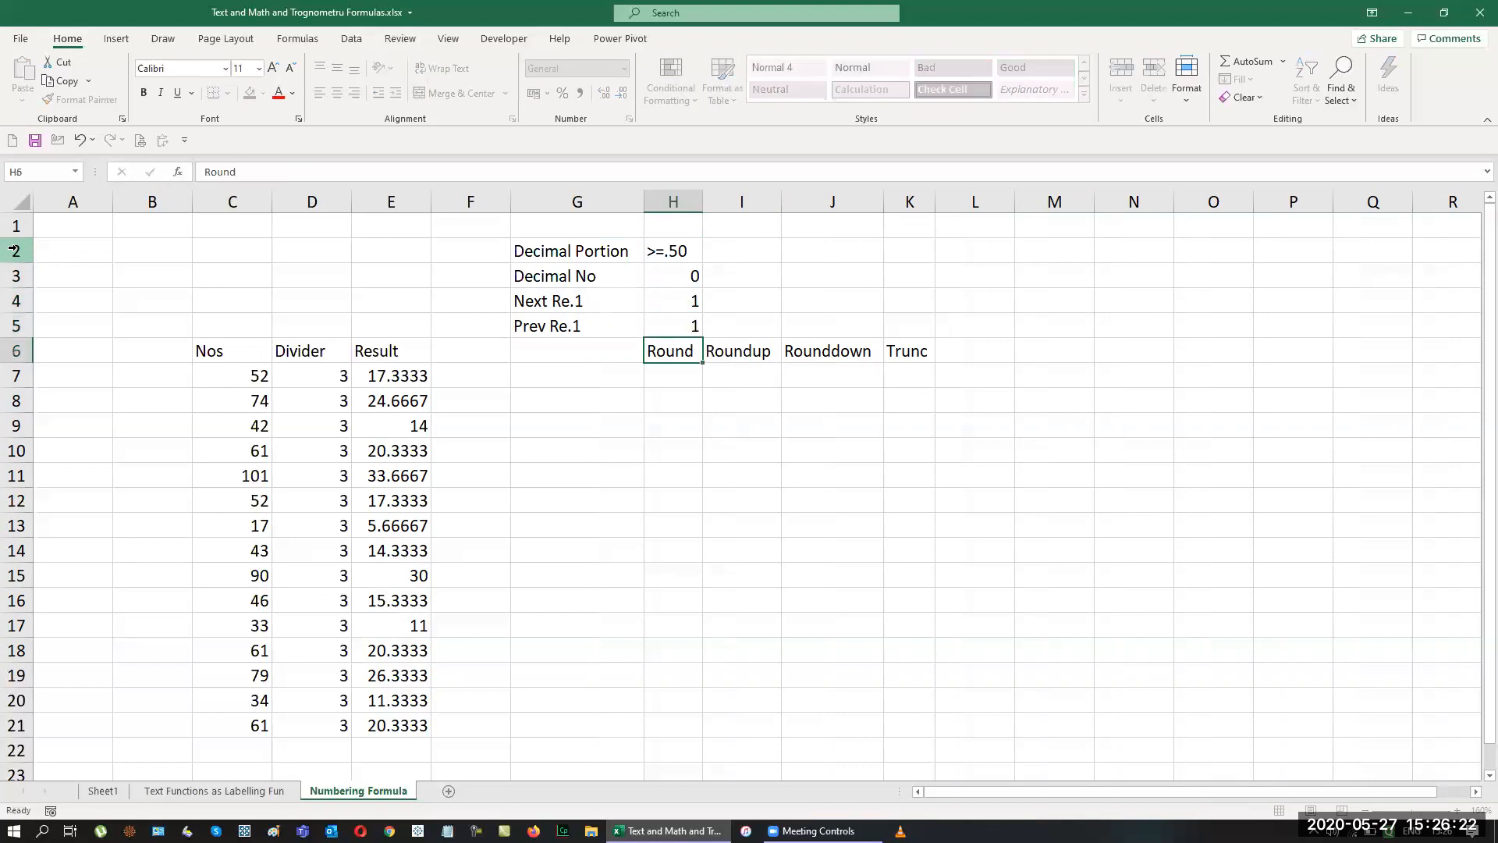
Shorten the labels in G4 and G5 to Next and Prev by removing Re.1.
key(Up)
key(Up)
key(Left)
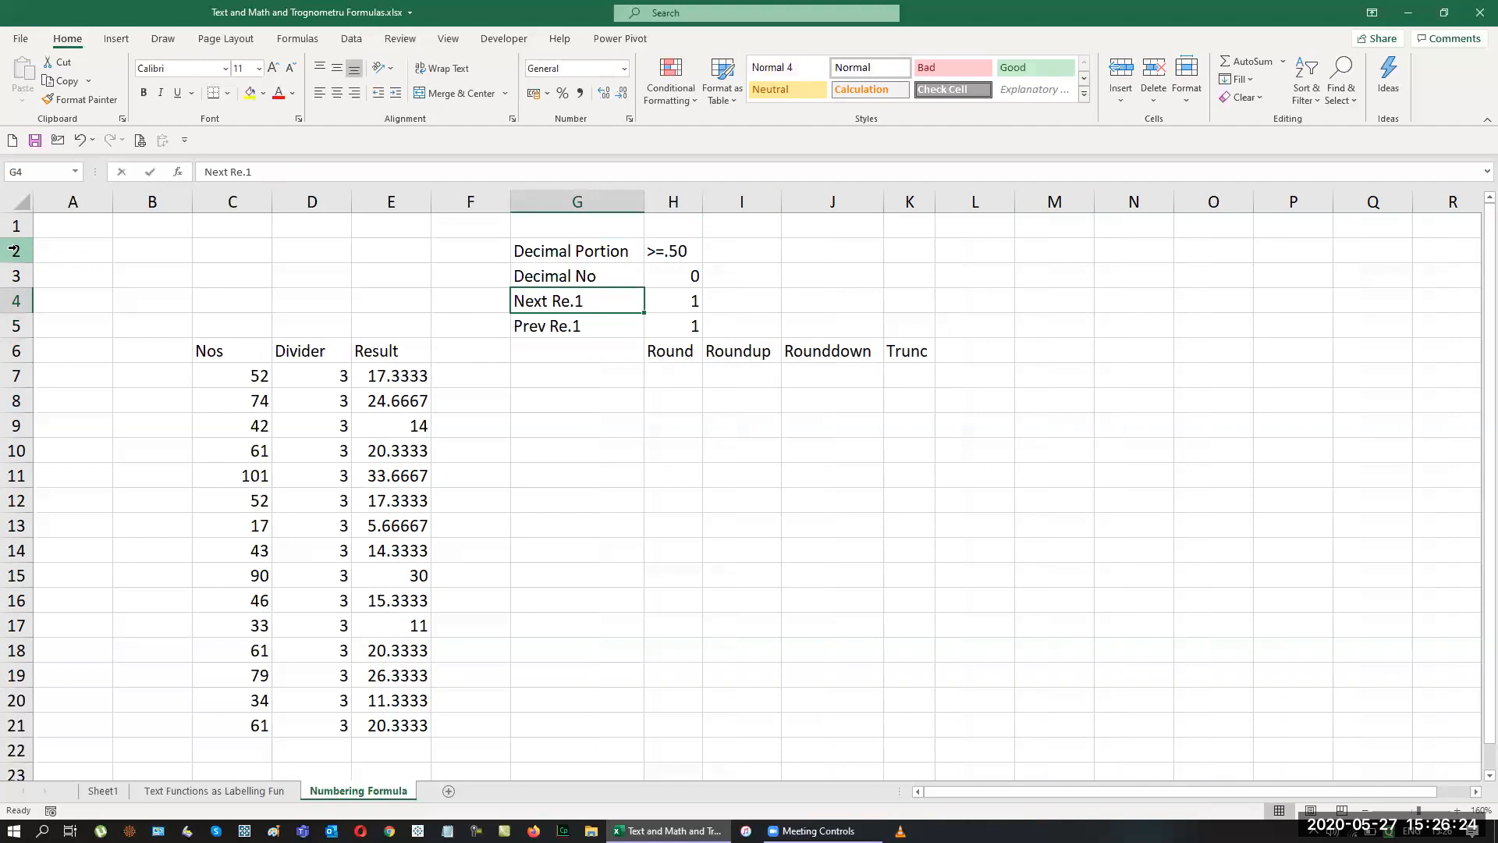
key(F2)
key(BackSpace)
key(BackSpace)
key(BackSpace)
key(BackSpace)
key(BackSpace)
key(Return)
key(F2)
key(BackSpace)
key(BackSpace)
key(BackSpace)
key(BackSpace)
key(BackSpace)
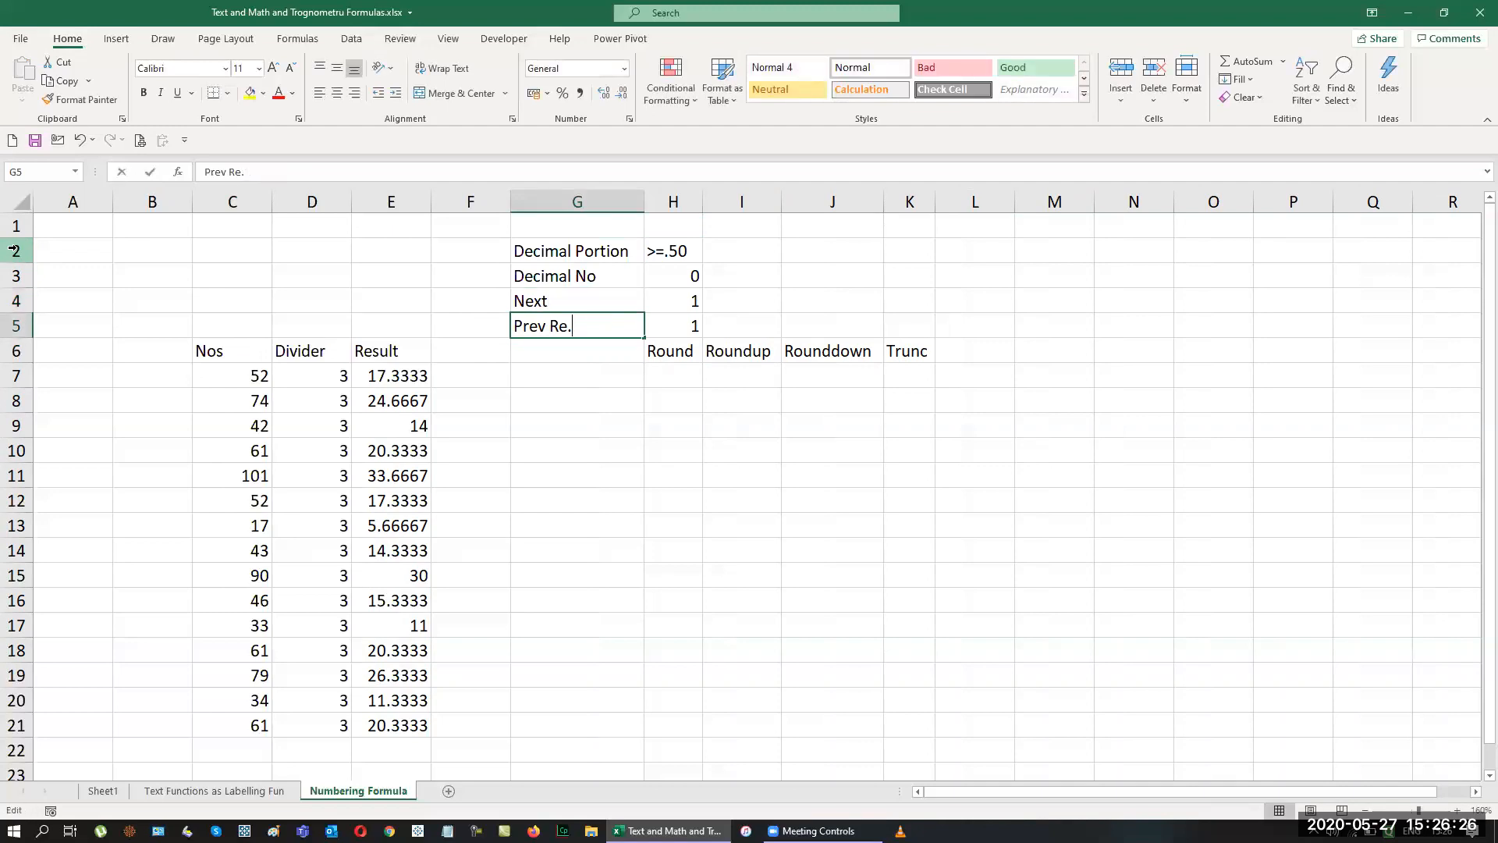
key(Return)
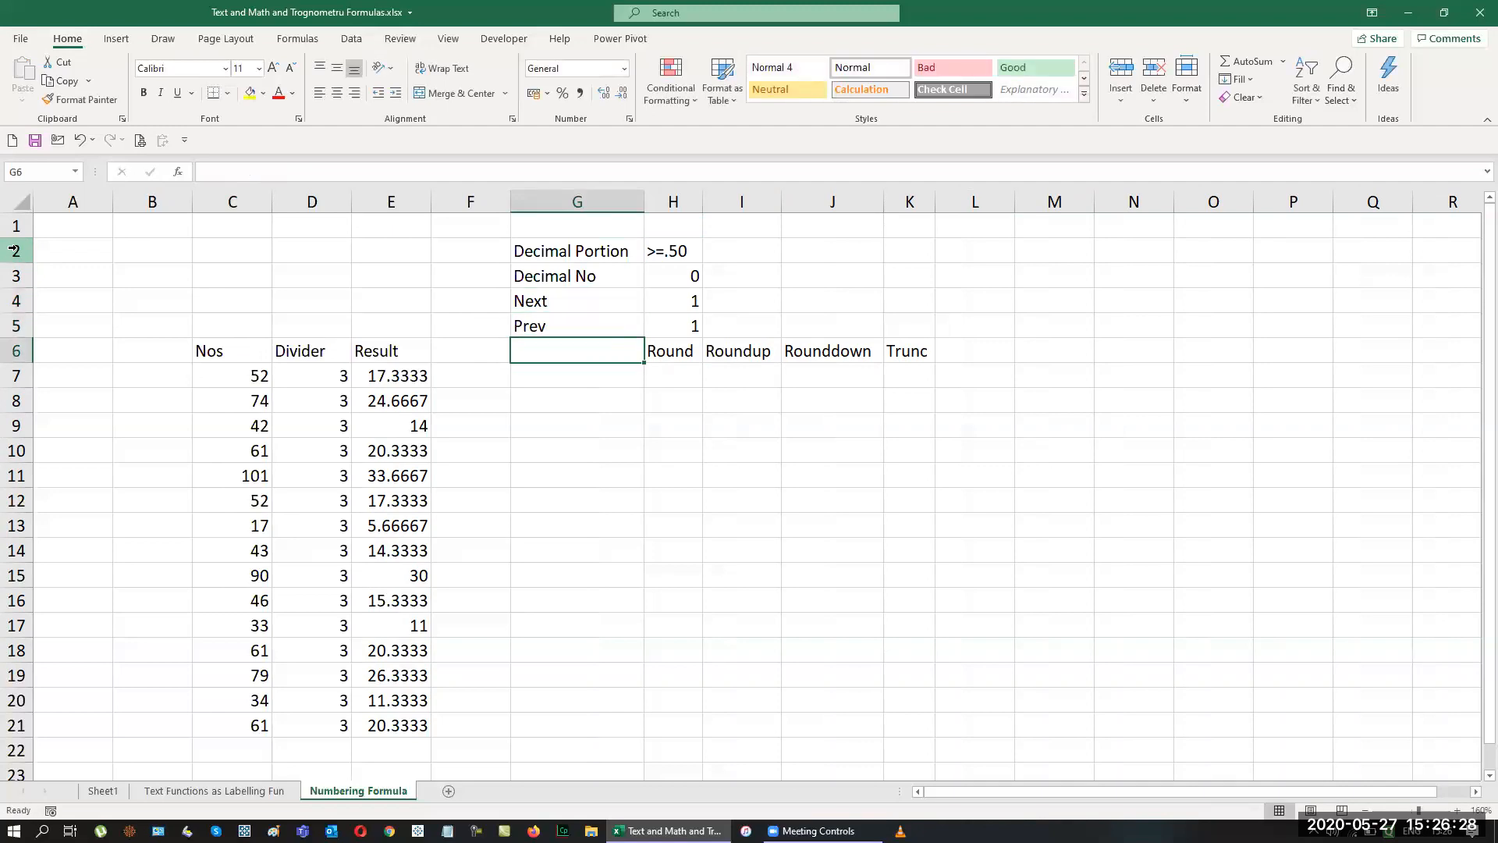
Replace the Next value in H4 with RE.1.
key(Up)
key(Up)
key(Right)
text(RE.1)
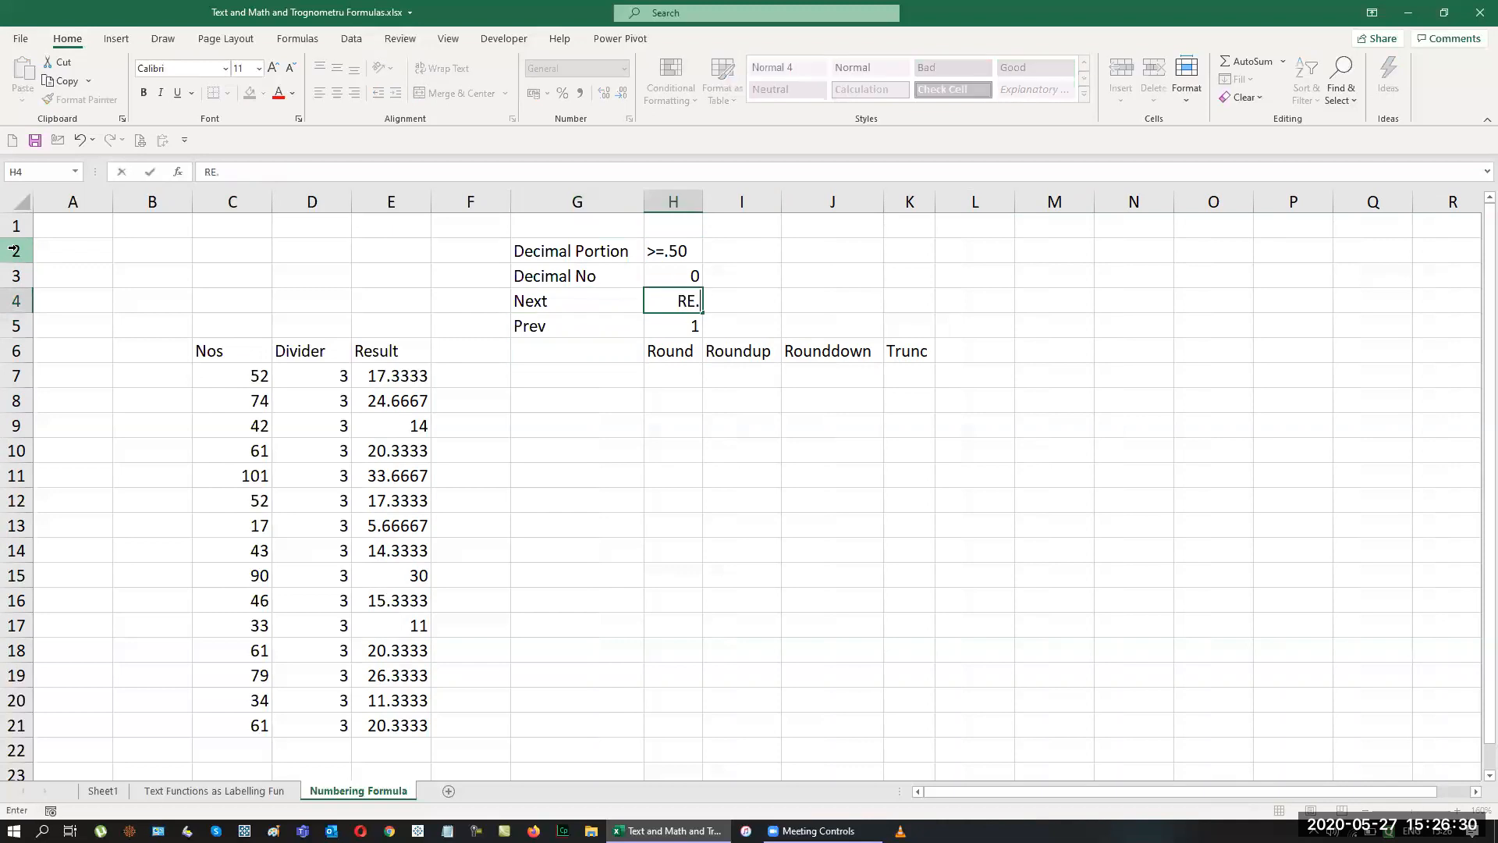
key(Return)
Replace the Prev value in H5 with Re.1 and copy it over the Next value in H4.
text(ER)
key(BackSpace)
key(BackSpace)
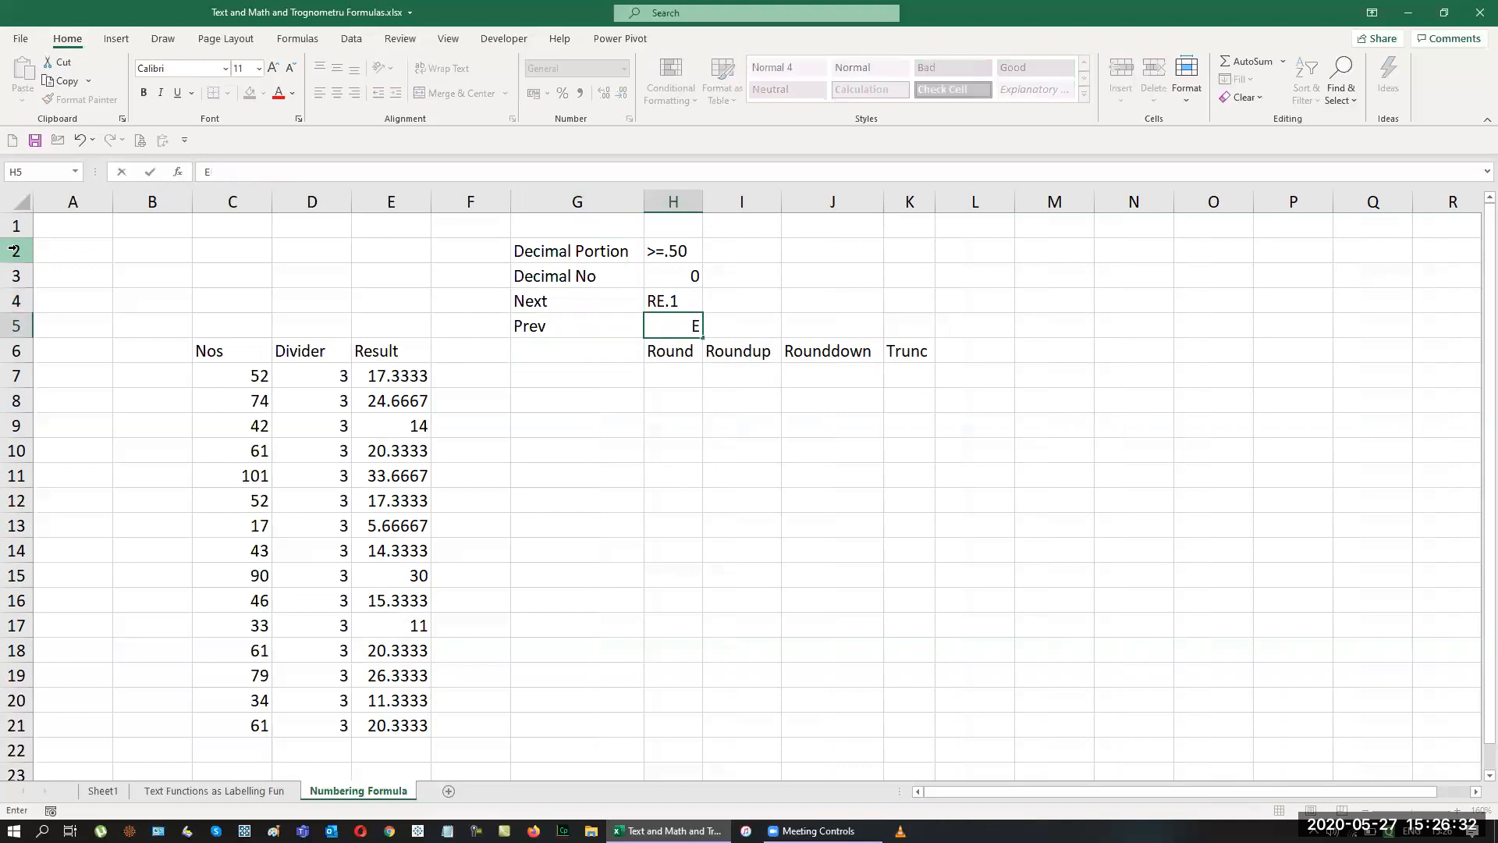
text(Re.)
key(Return)
key(Up)
key(ctrl+c)
key(Up)
key(ctrl+v)
key(Down)
key(Escape)
Insert a blank row above the header row 6 and move to H8, the first cell under Round.
key(Down)
key(shift+space)
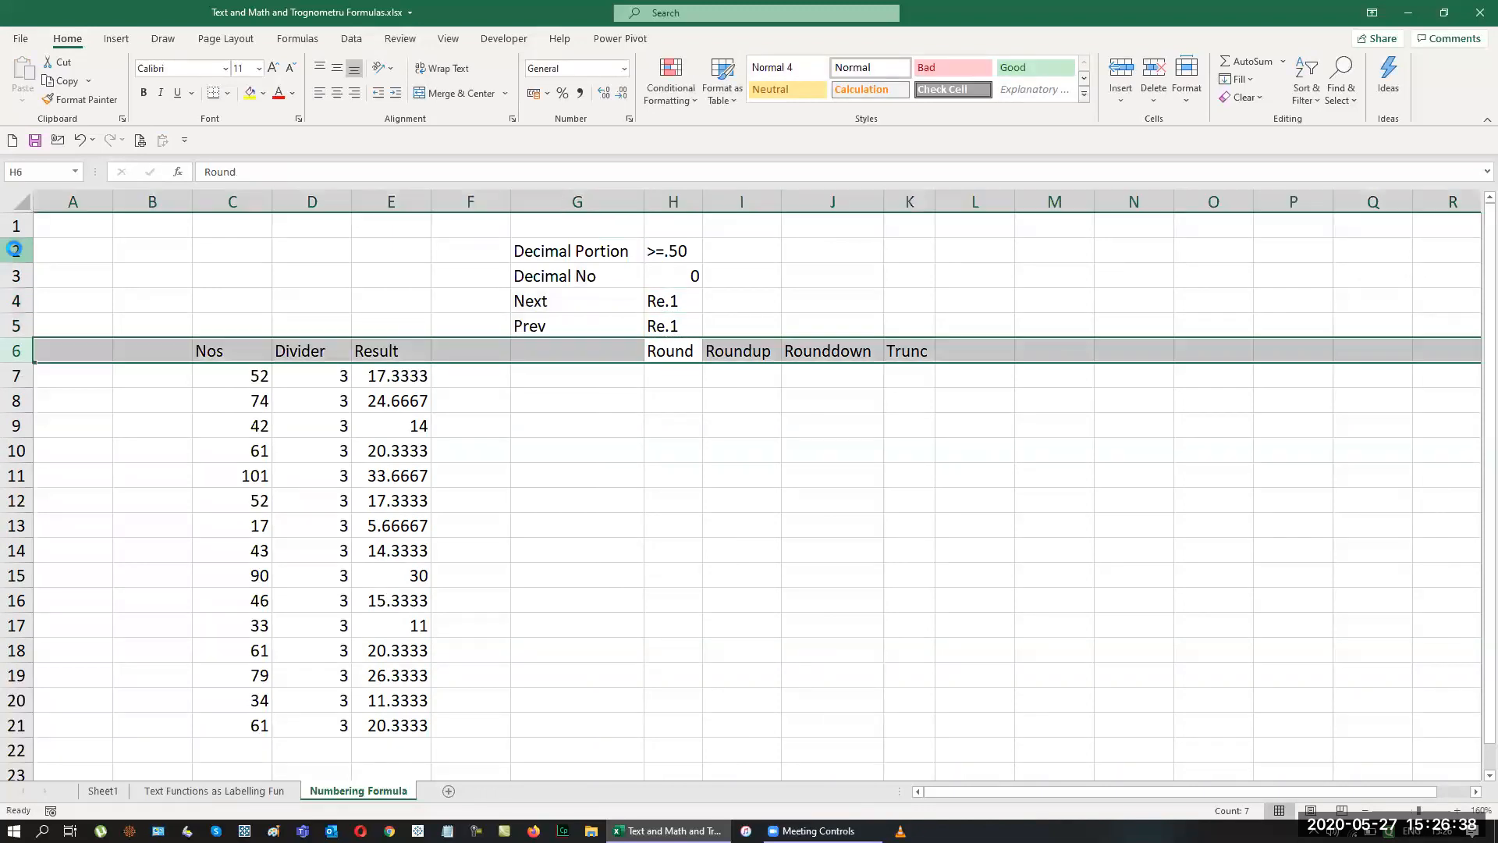
key(ctrl+shift+plus)
key(Down)
key(Down)
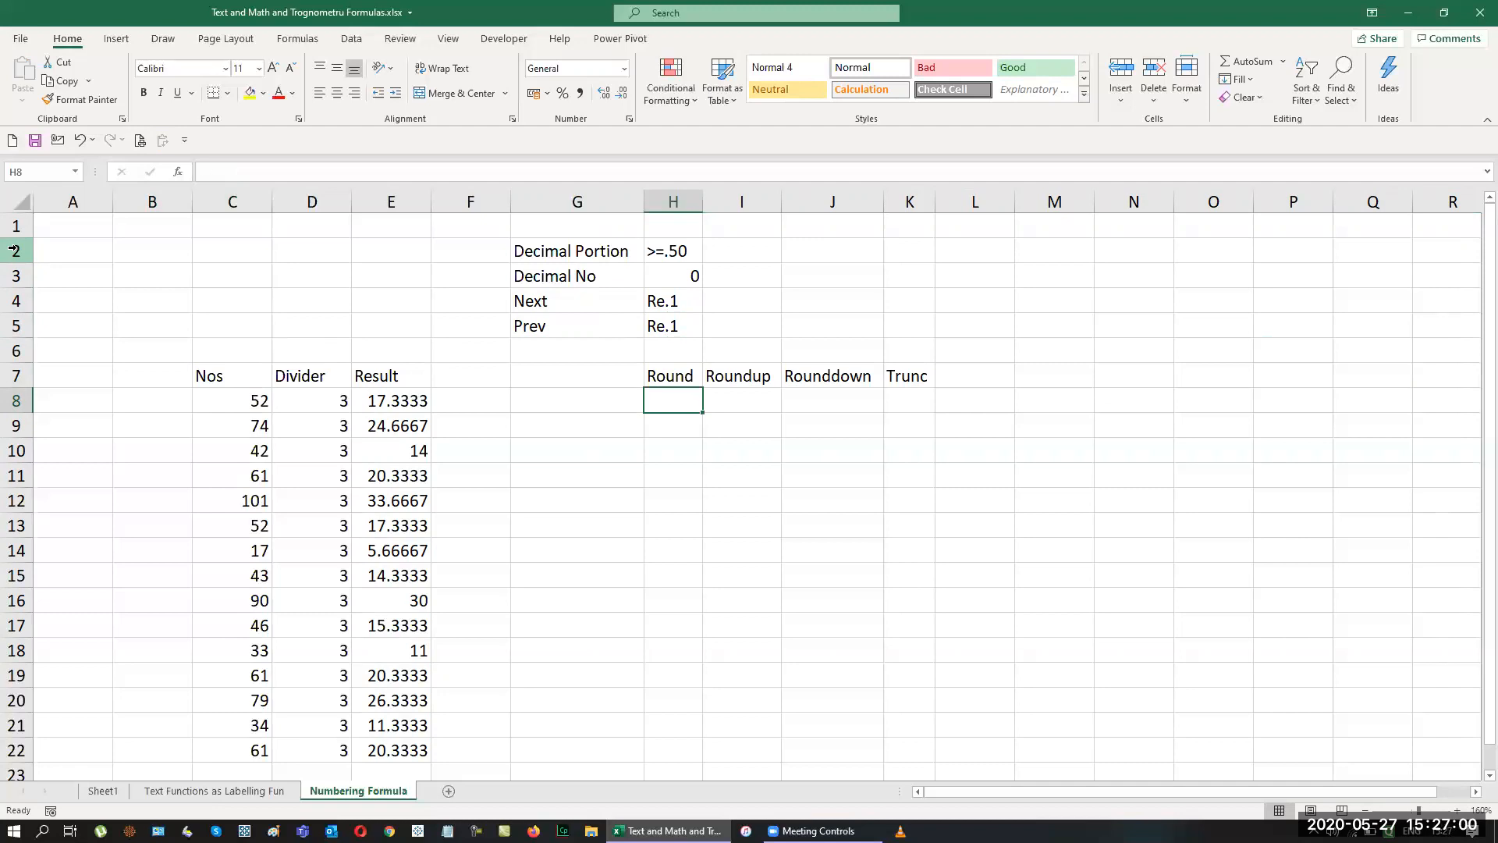
Try to enter a ROUND function in H8 with E8 as the number and Num_digits left empty.
text(=rou)
key(Tab)
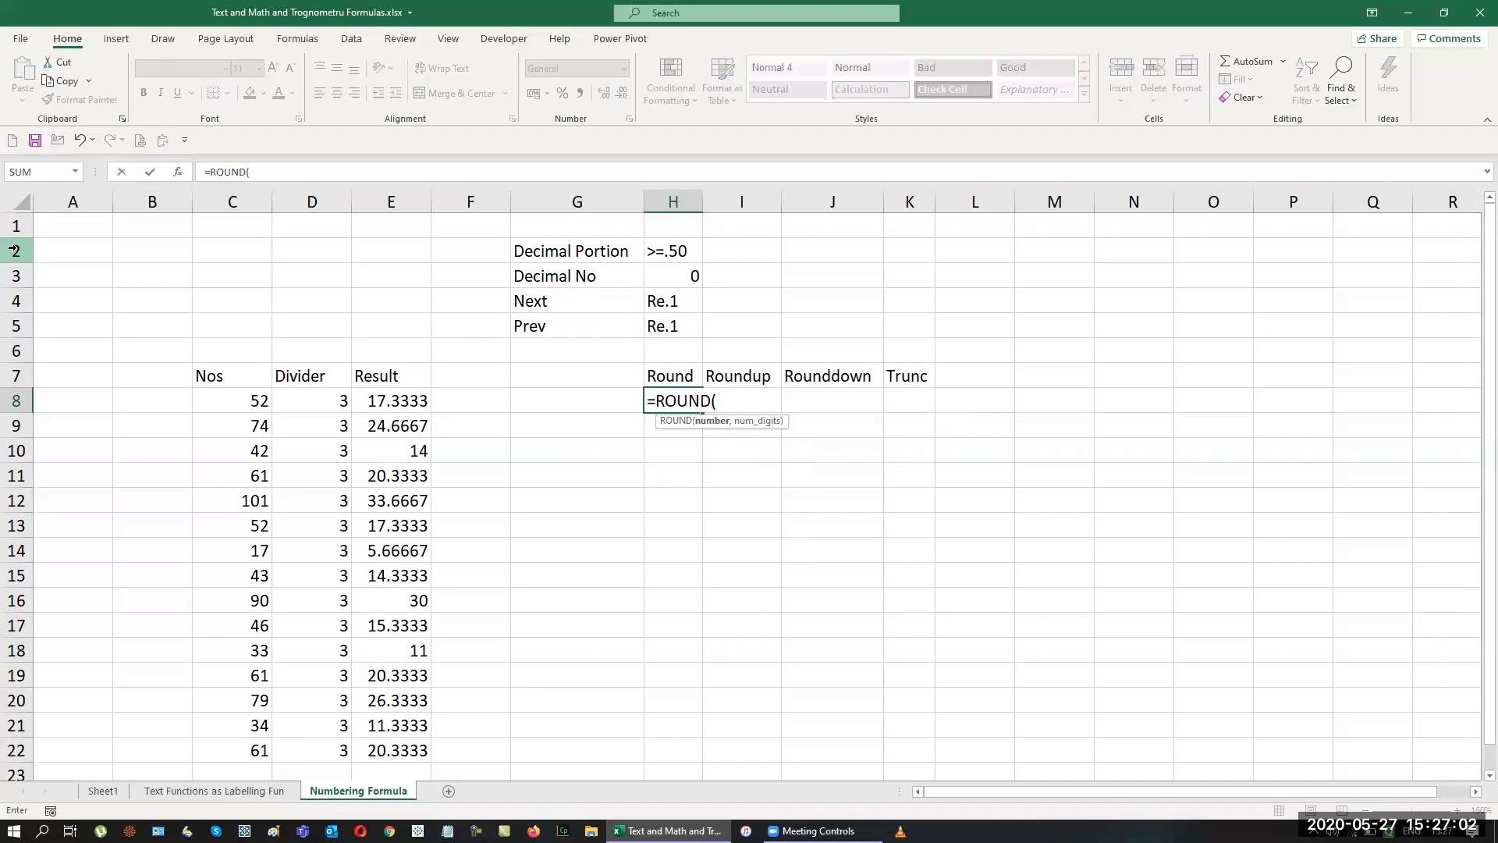
key(ctrl+a)
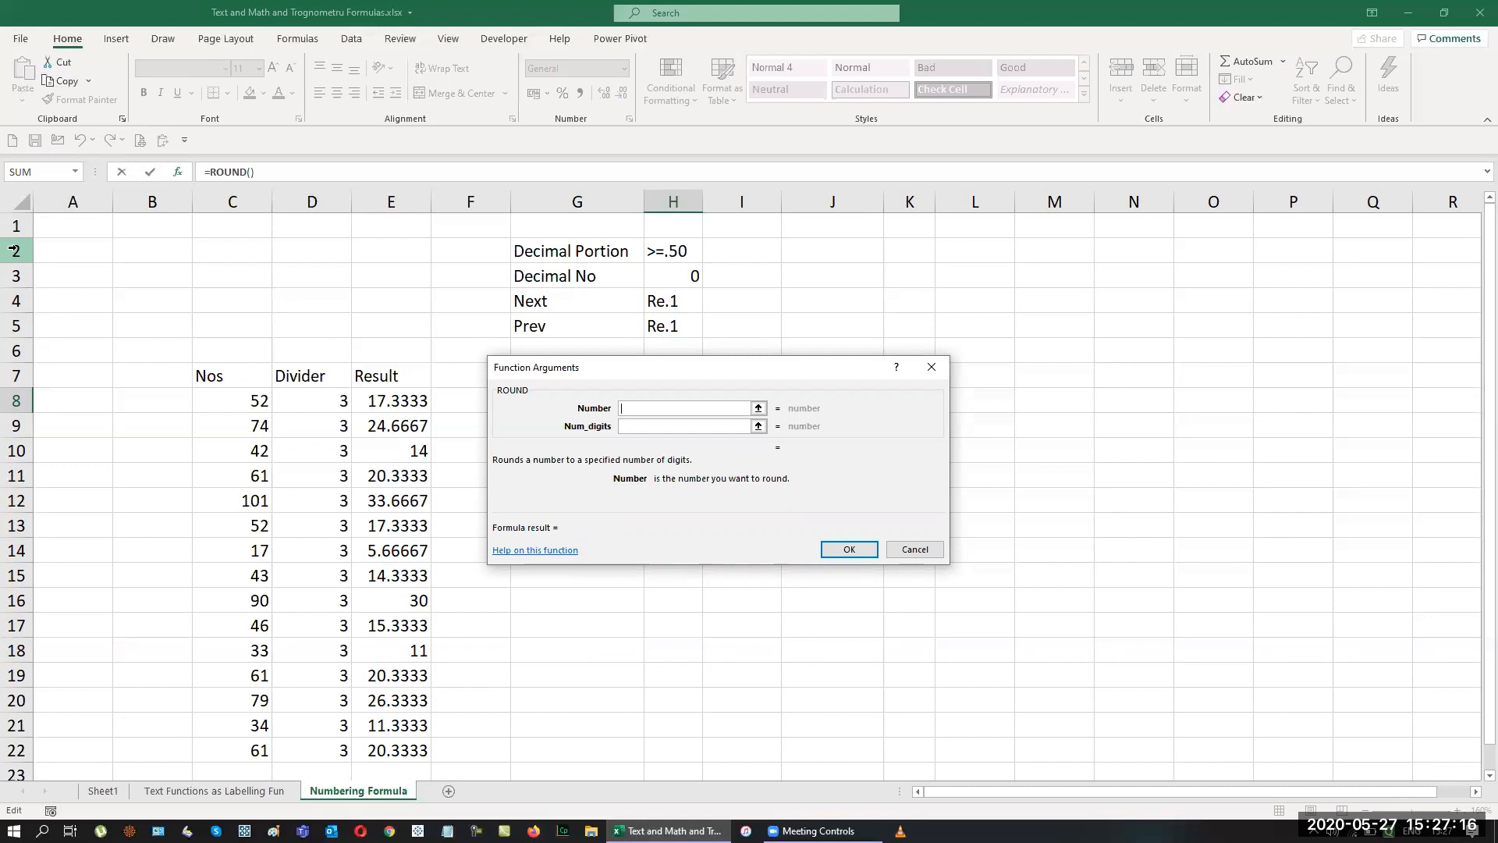
drag(665, 366, 562, 84)
click(388, 400)
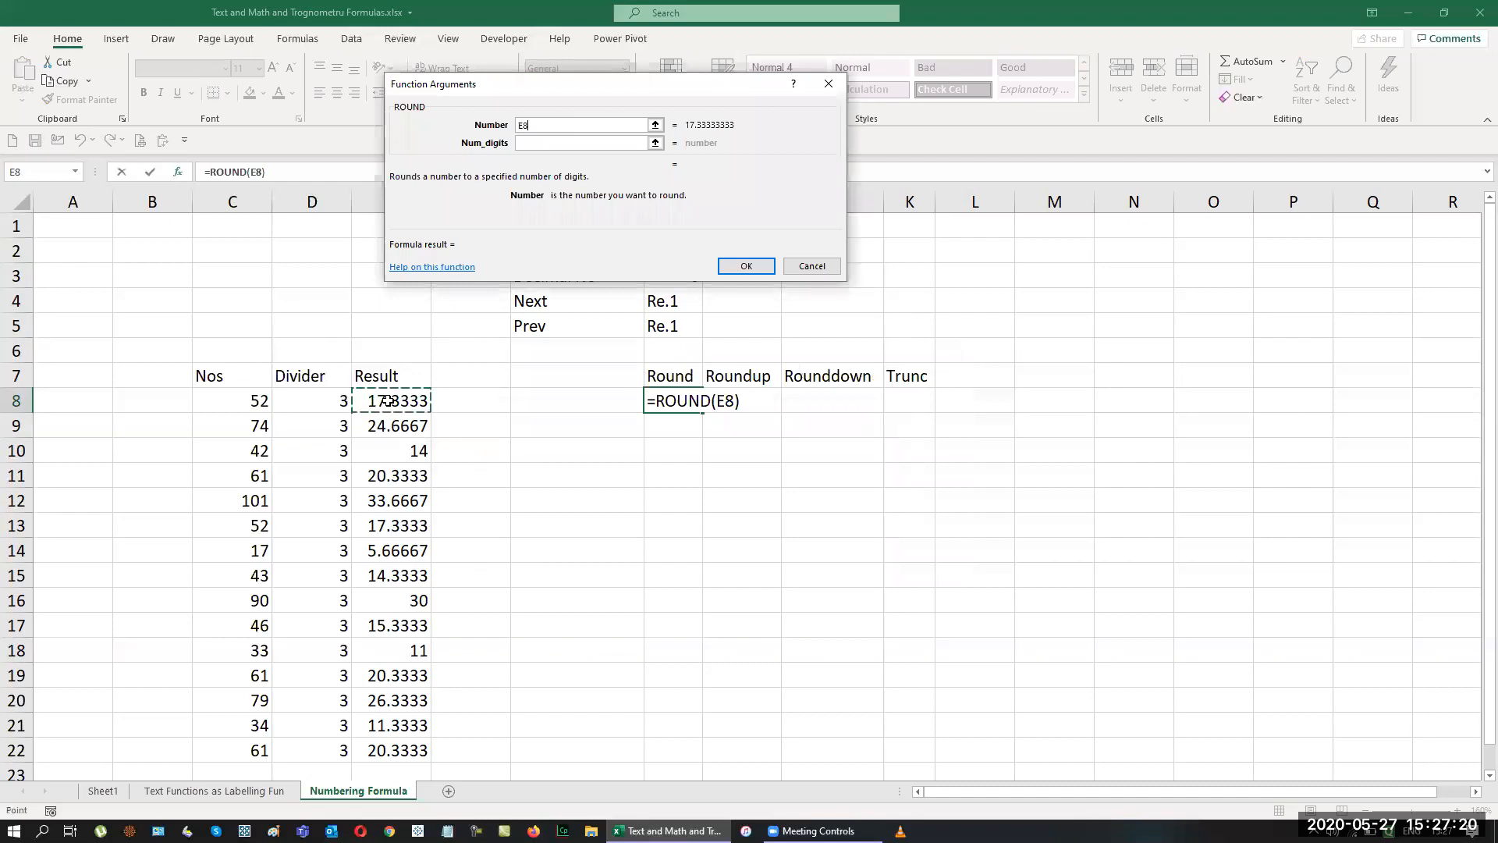
key(Tab)
key(Tab)
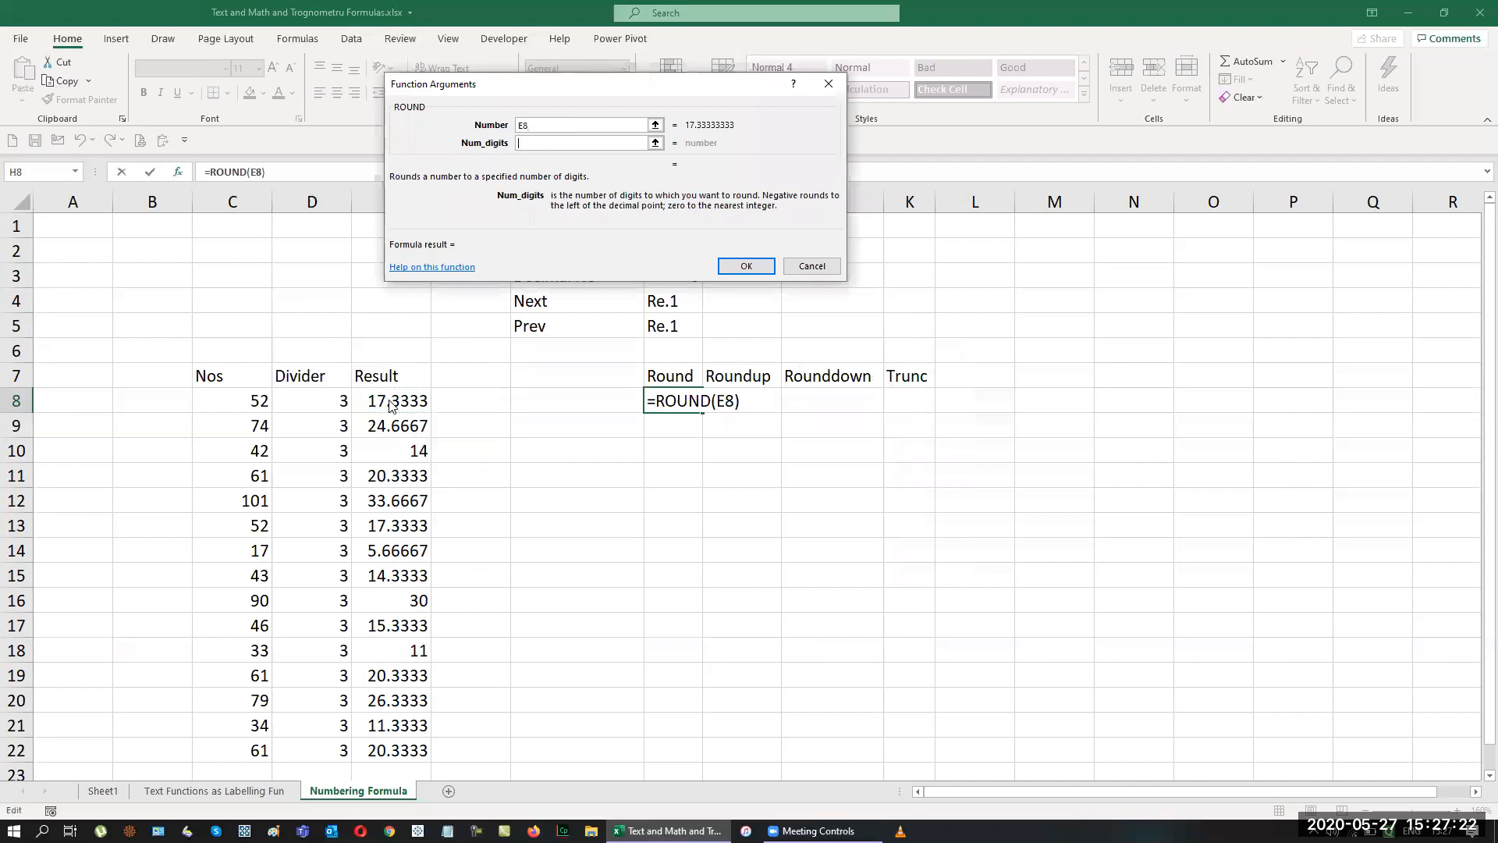
key(Tab)
key(Return)
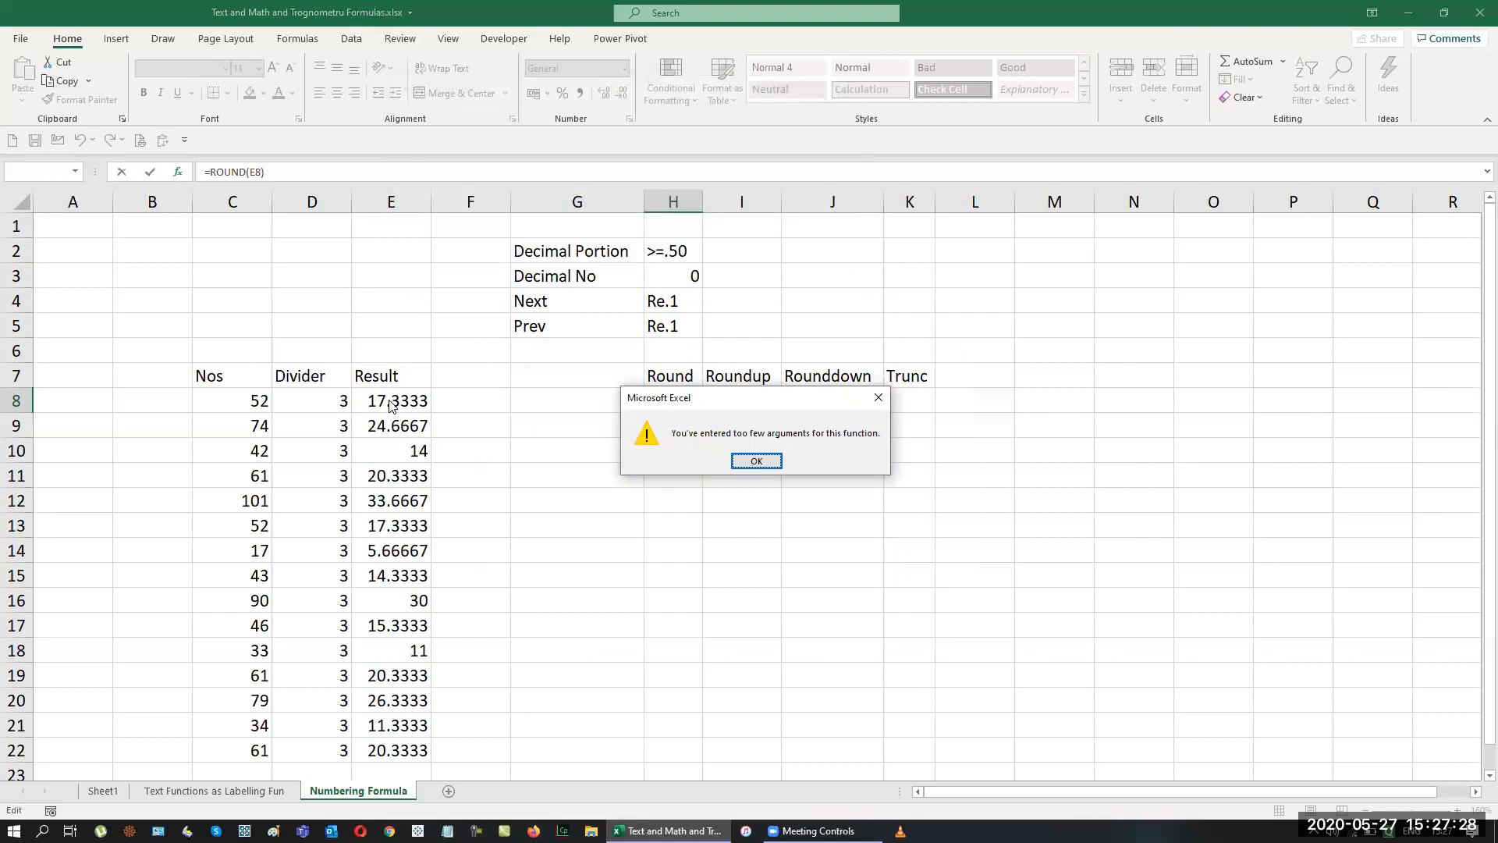
key(Return)
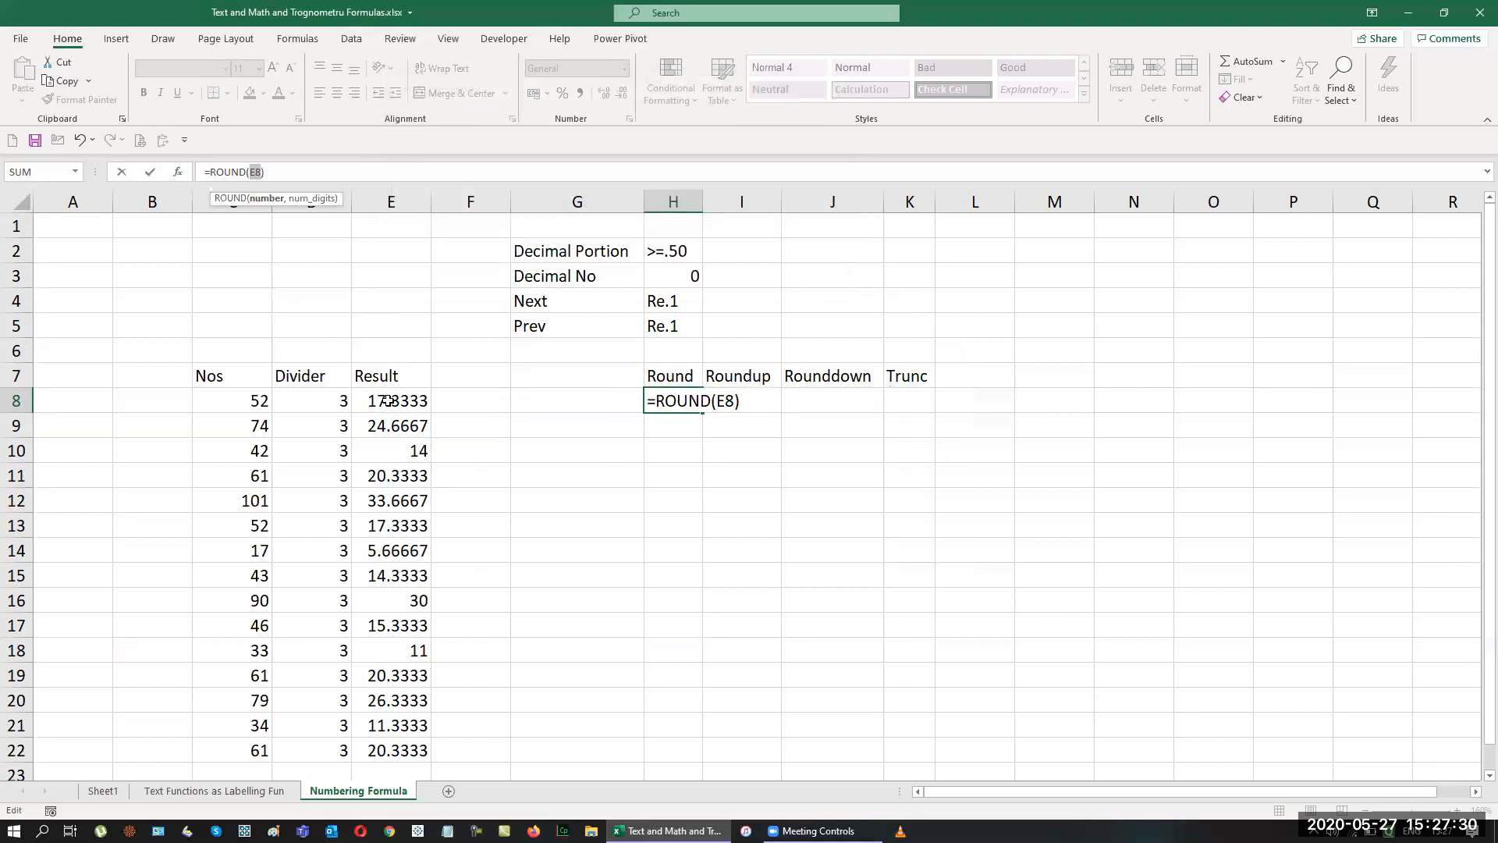
key(Escape)
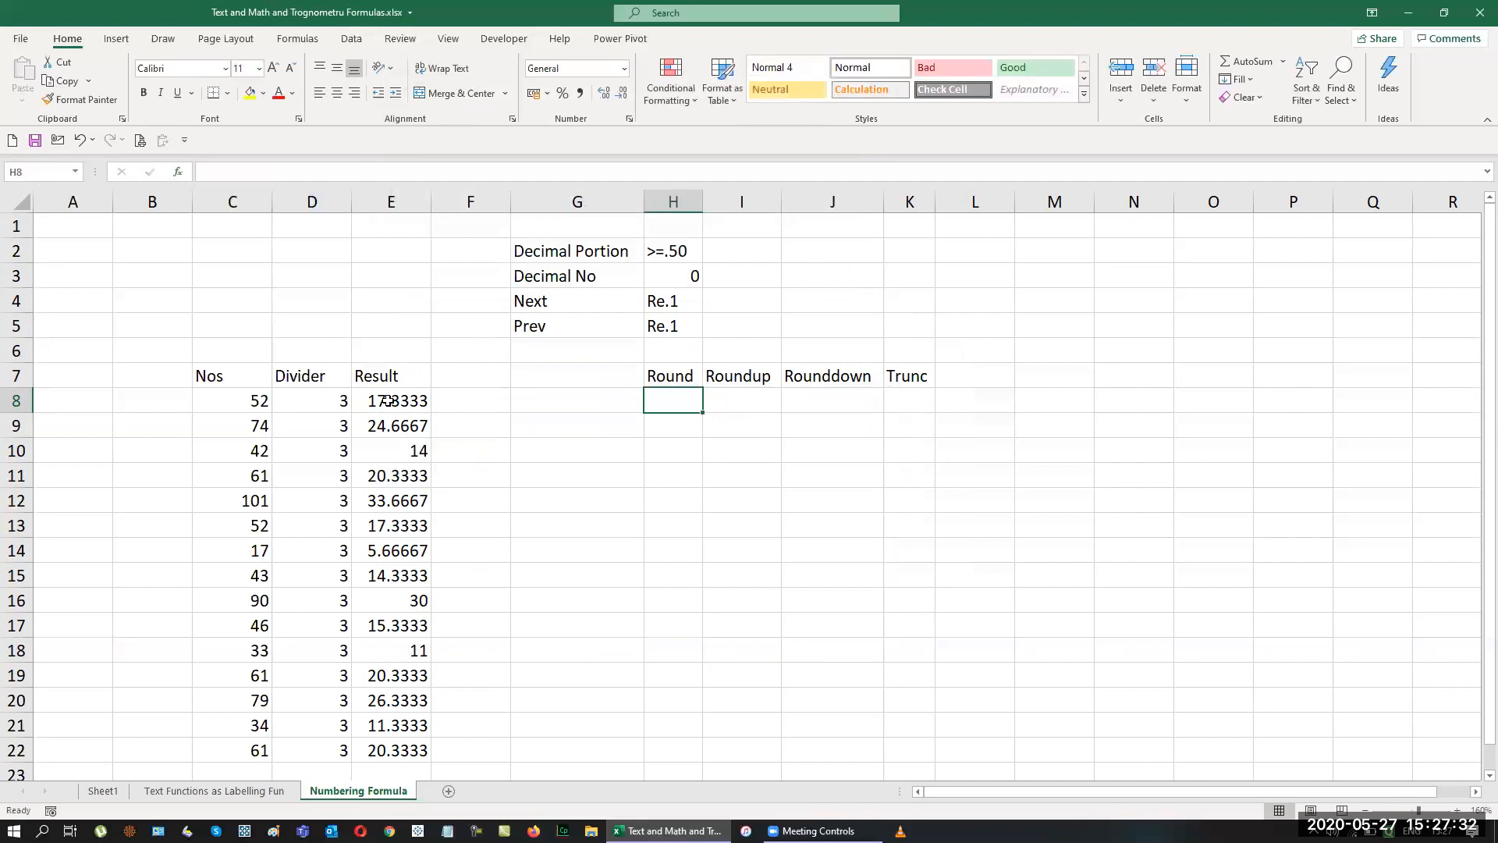
Enter the formula =ROUND(E8,0) in H8 to round the first result to zero decimals.
text(=round)
key(Tab)
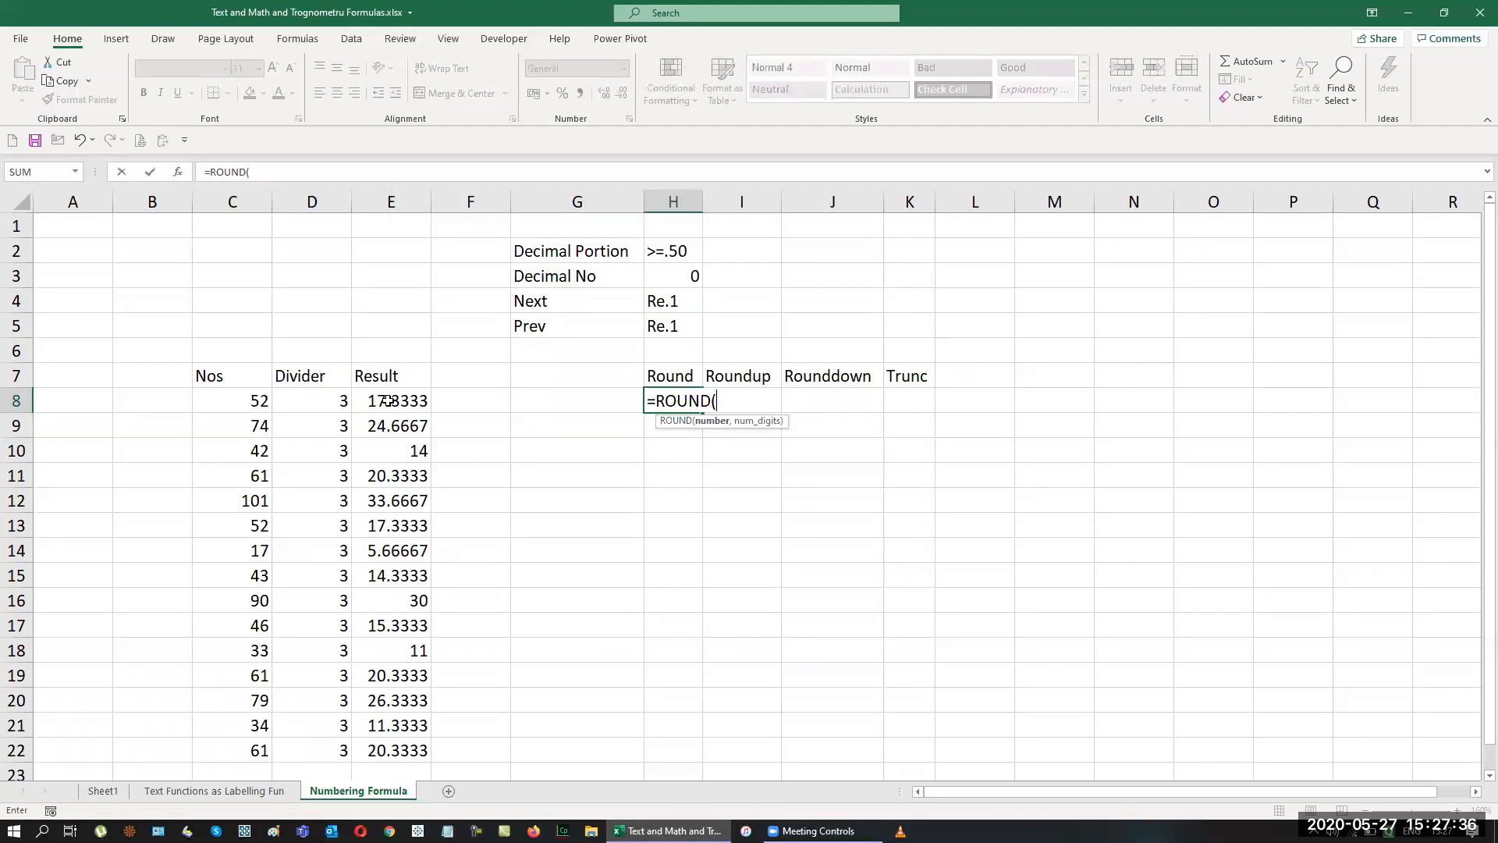
key(Left)
key(Left)
key(Left)
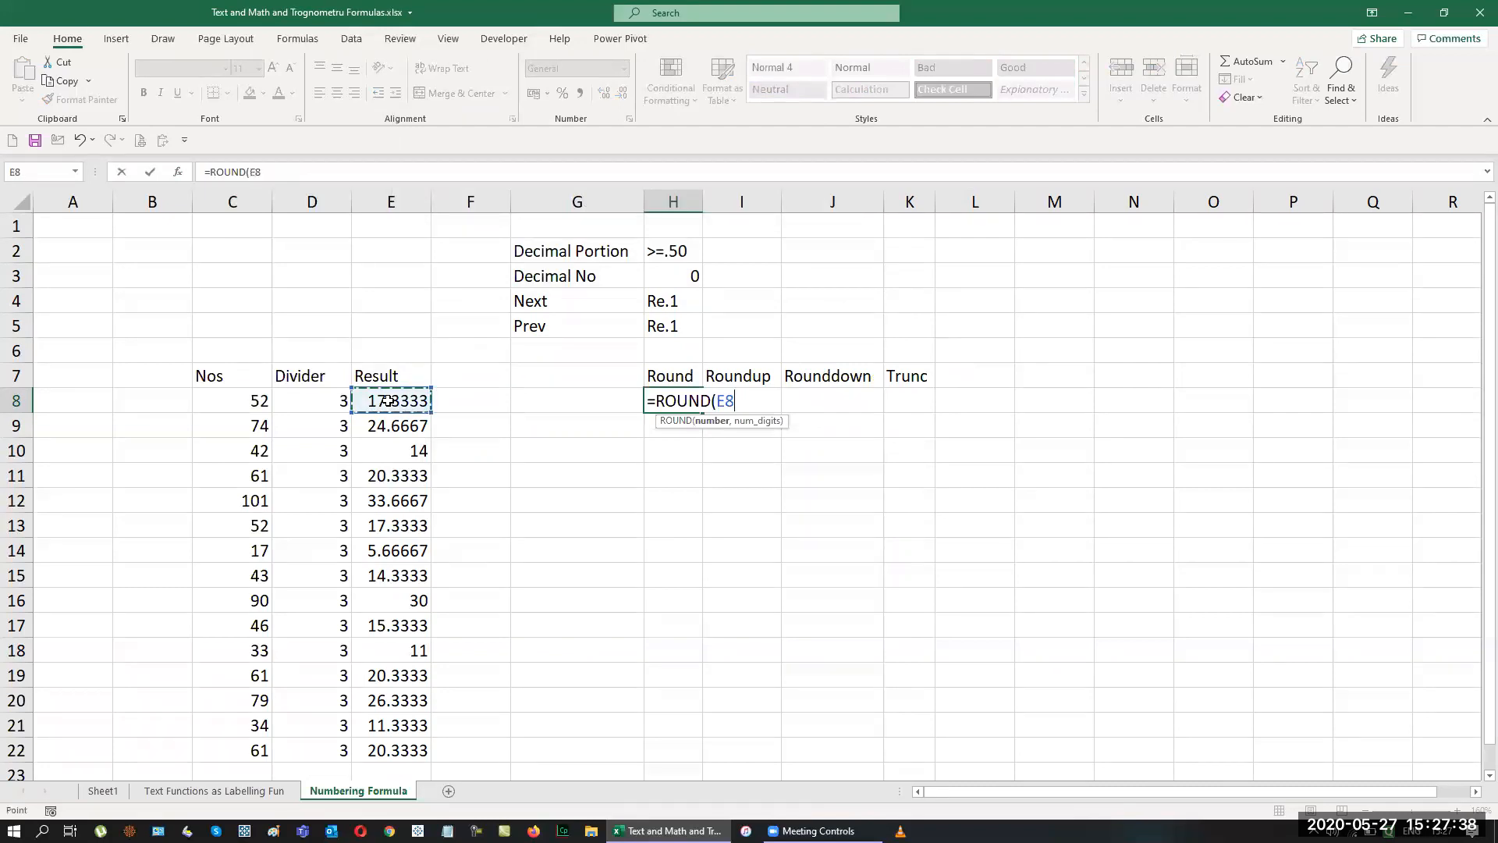
text(,)
text(0))
key(Return)
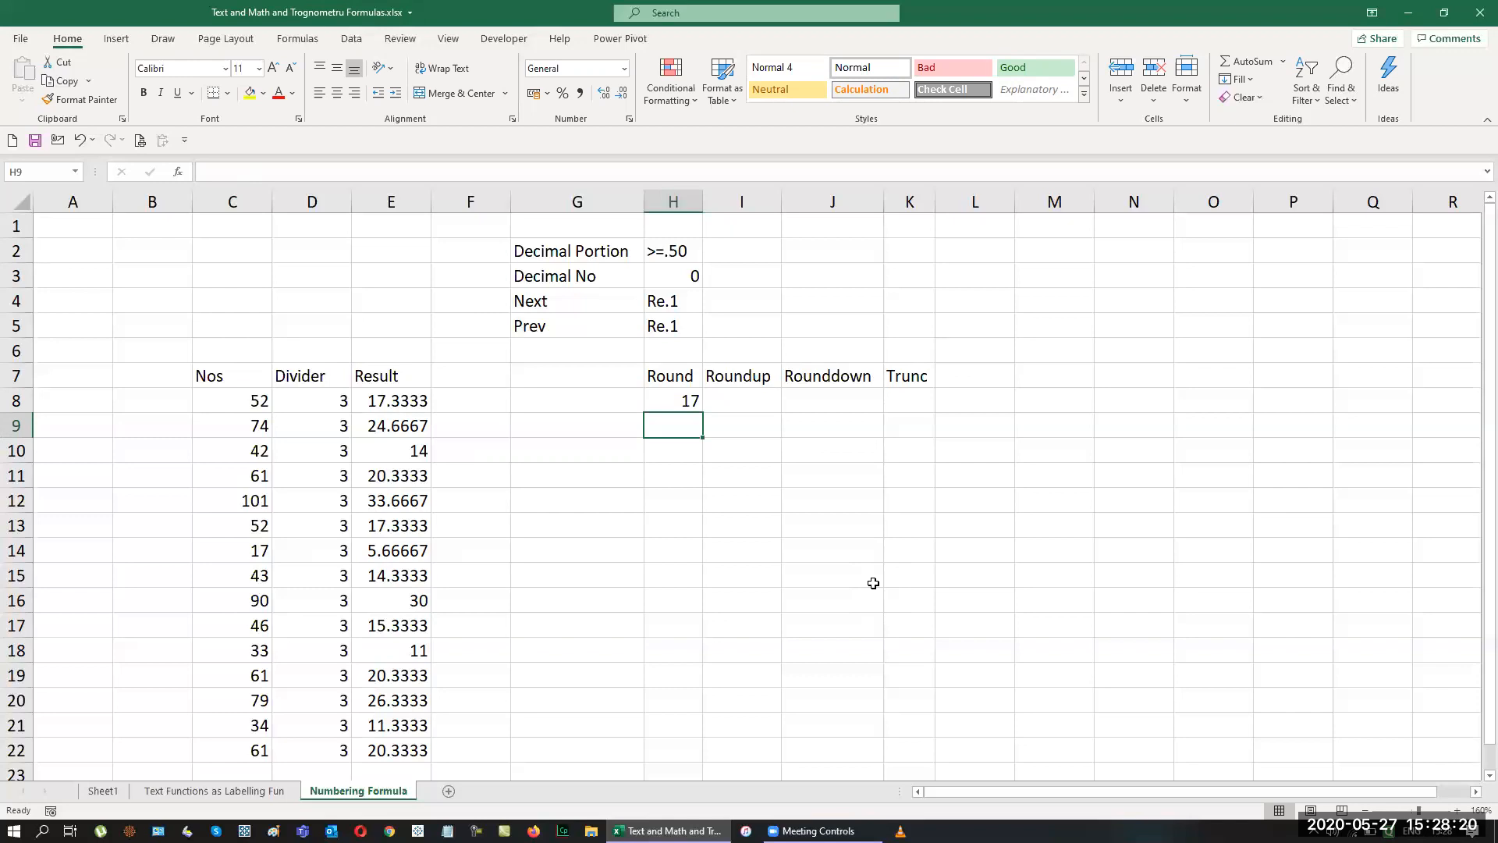
Fill the ROUND formula from H8 down to H22 for all the divided results.
key(Up)
key(shift+Down)
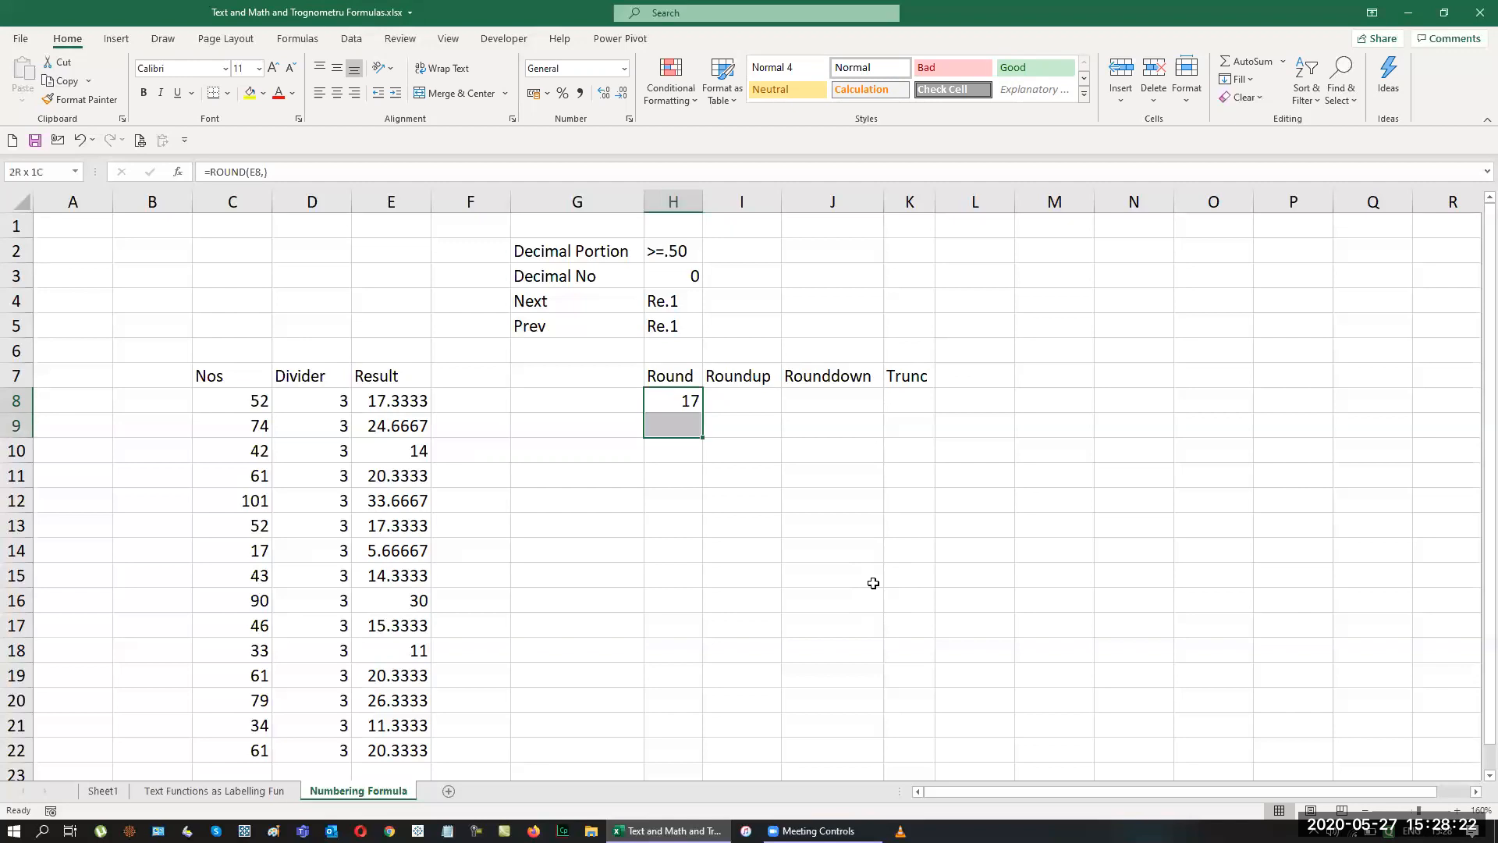
key(shift+Down)
key(shift+Down)
key(shift+Down)
key(shift+Down)
key(shift+Down)
key(shift+Down)
key(shift+Down)
key(shift+Down)
key(shift+Down)
key(shift+Down)
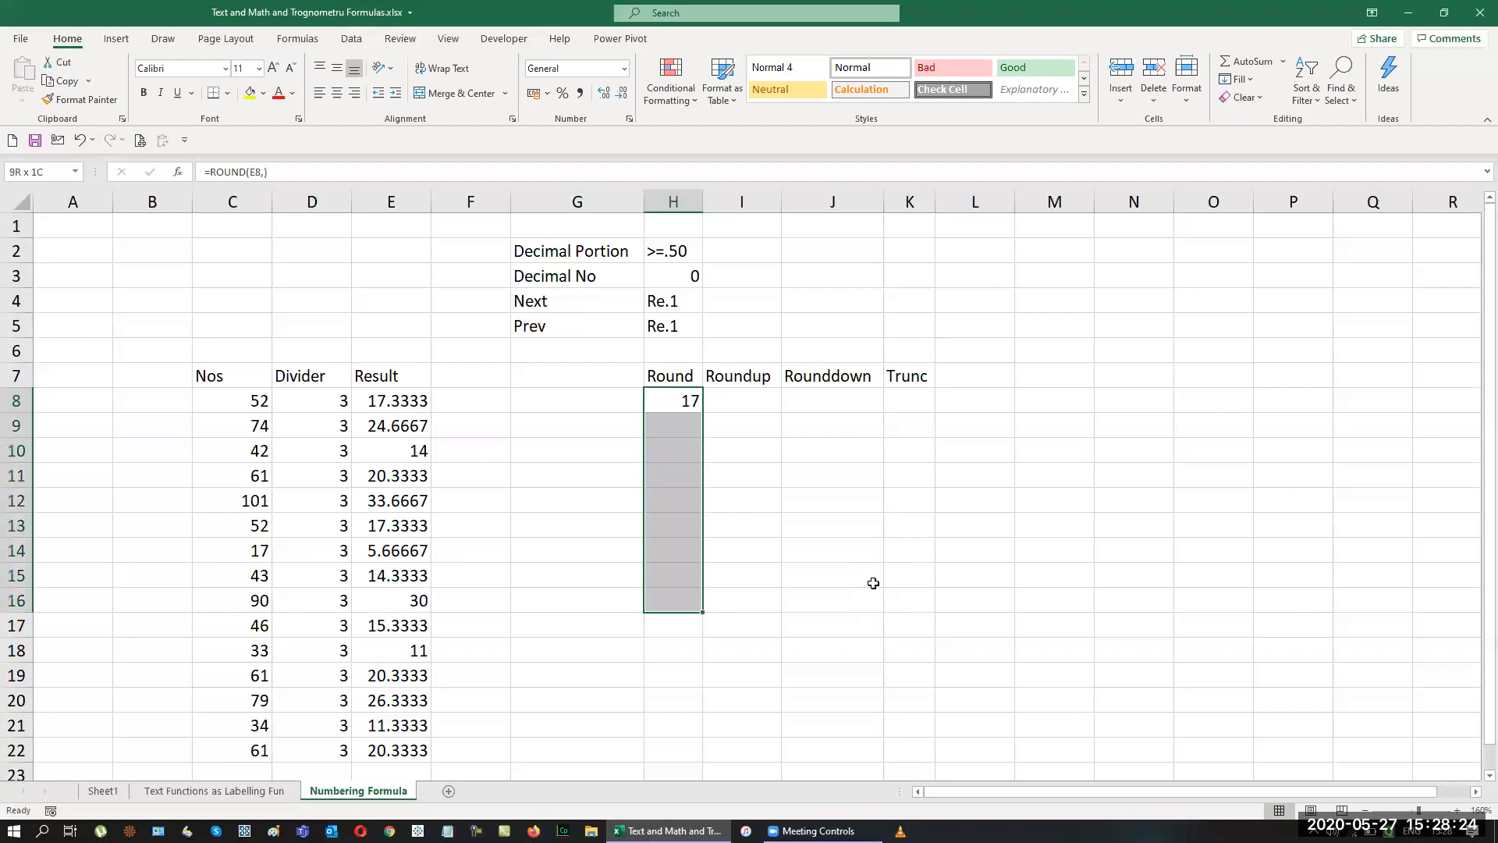
key(shift+Down)
key(shift+Down)
key(shift+Down)
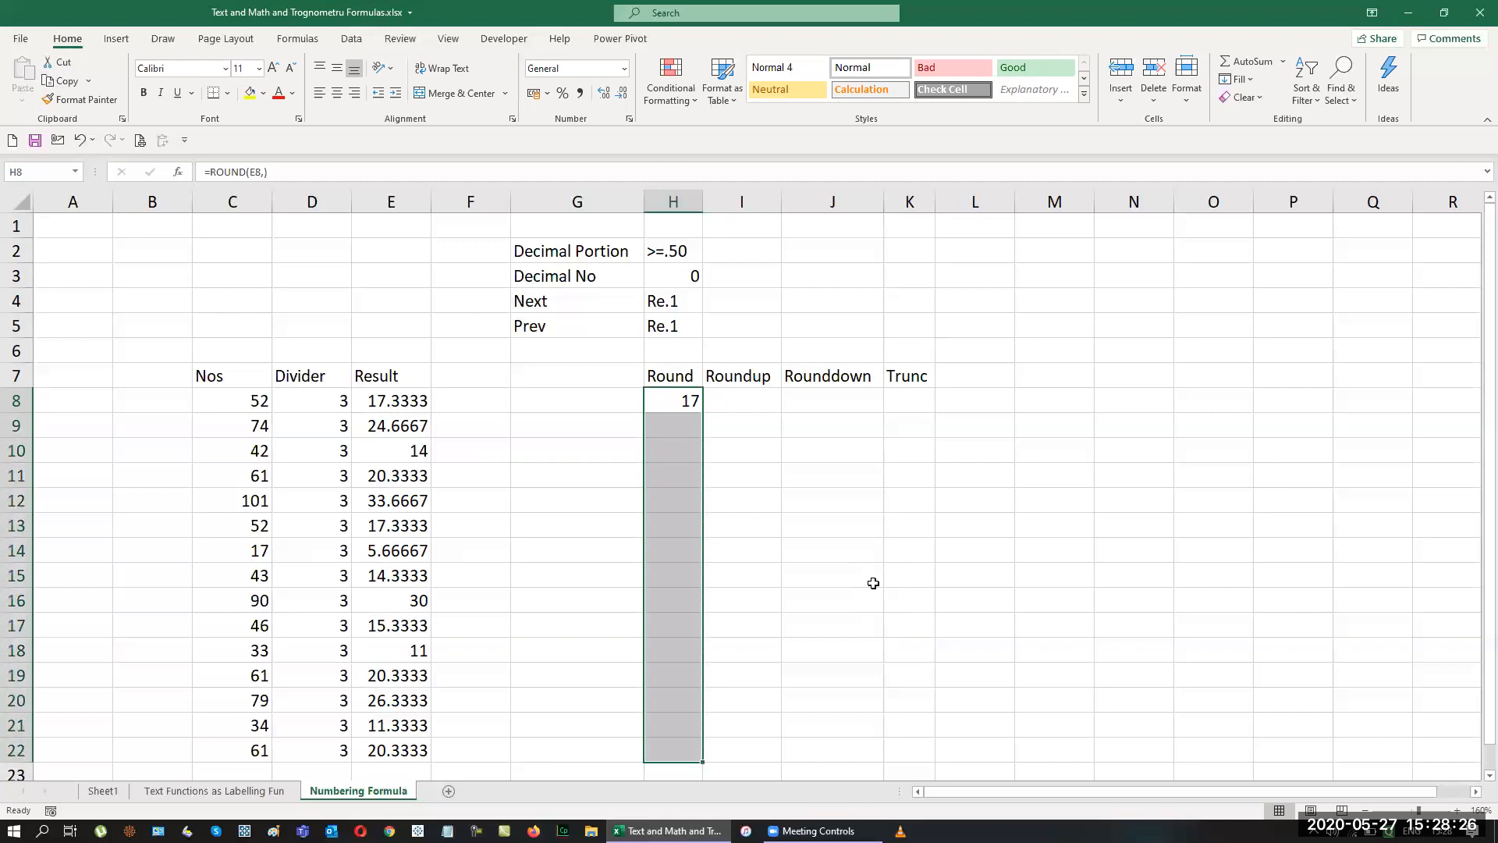
key(ctrl+d)
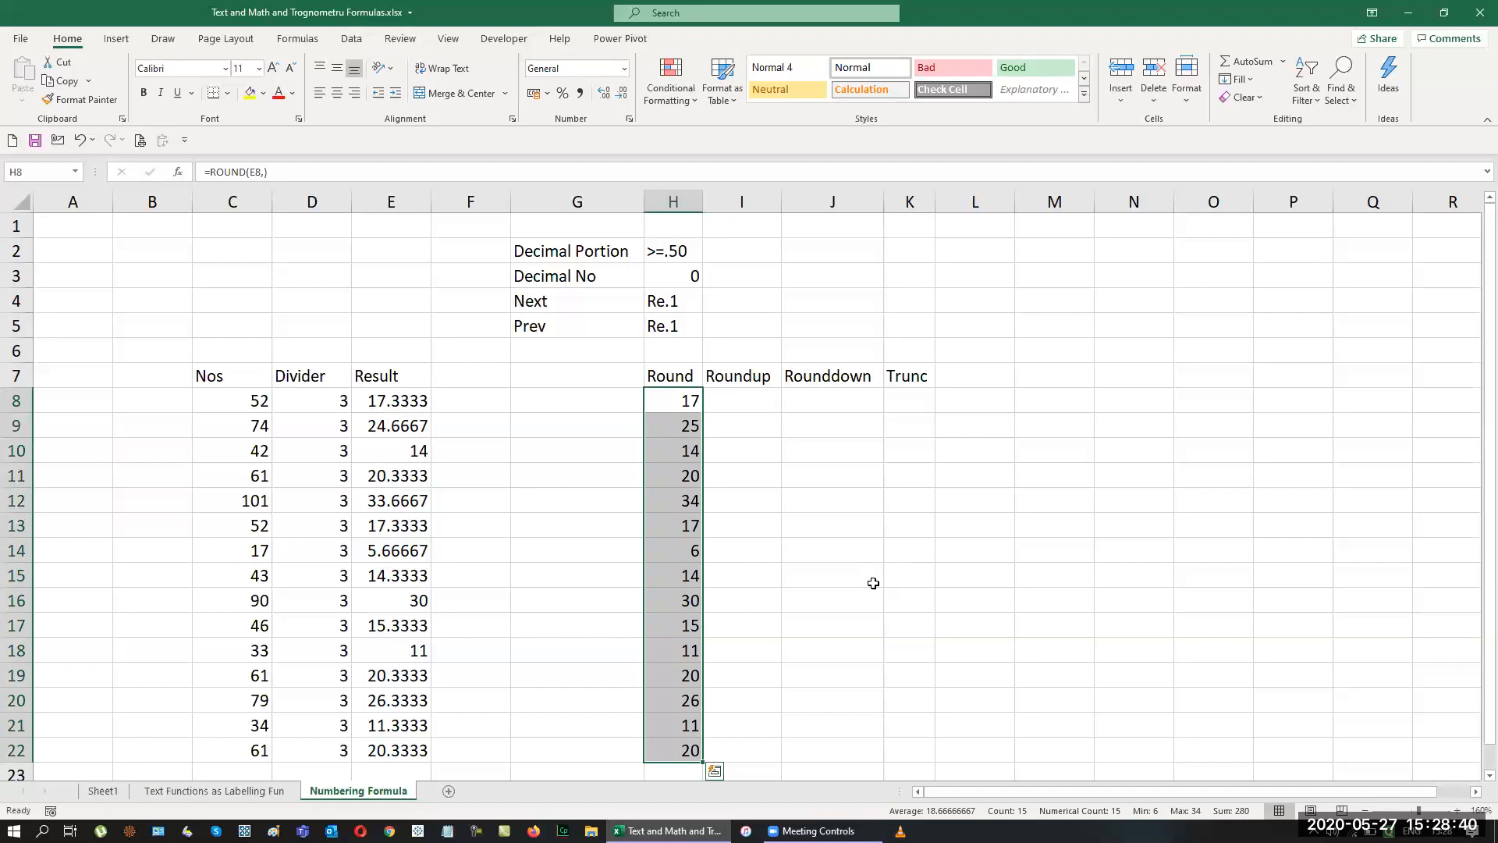
Enter the Roundup criteria with >.01 as Decimal Portion in I2 and 0 as Decimal No in I3.
click(748, 251)
text(>.01)
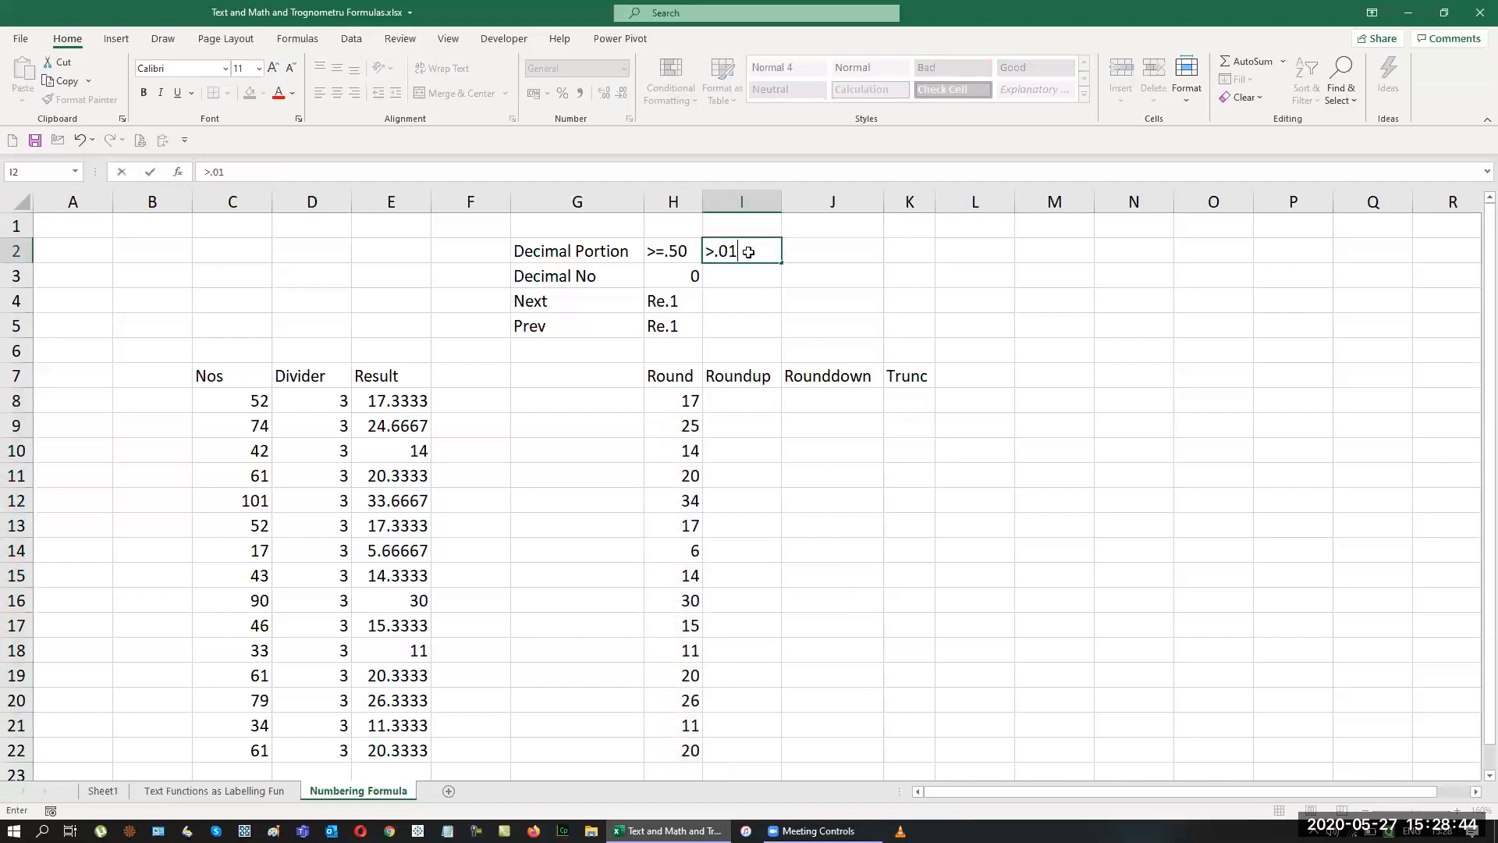
key(Return)
text(01)
key(Return)
text(1)
key(BackSpace)
Copy the Next and Prev values from H4:H5 across to I4:I5.
key(Left)
key(shift+Right)
key(shift+Down)
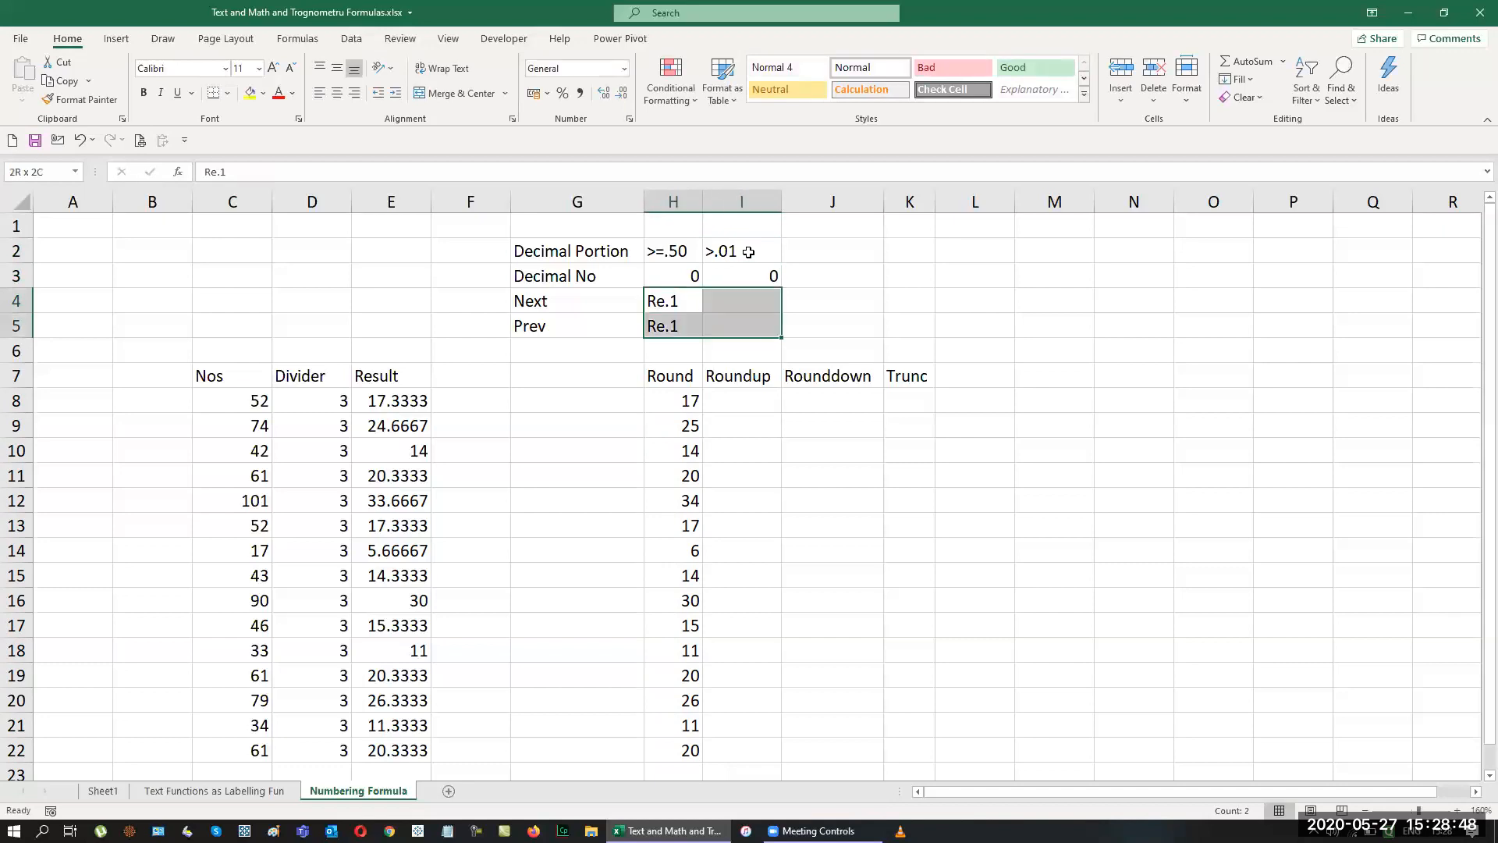
key(ctrl+r)
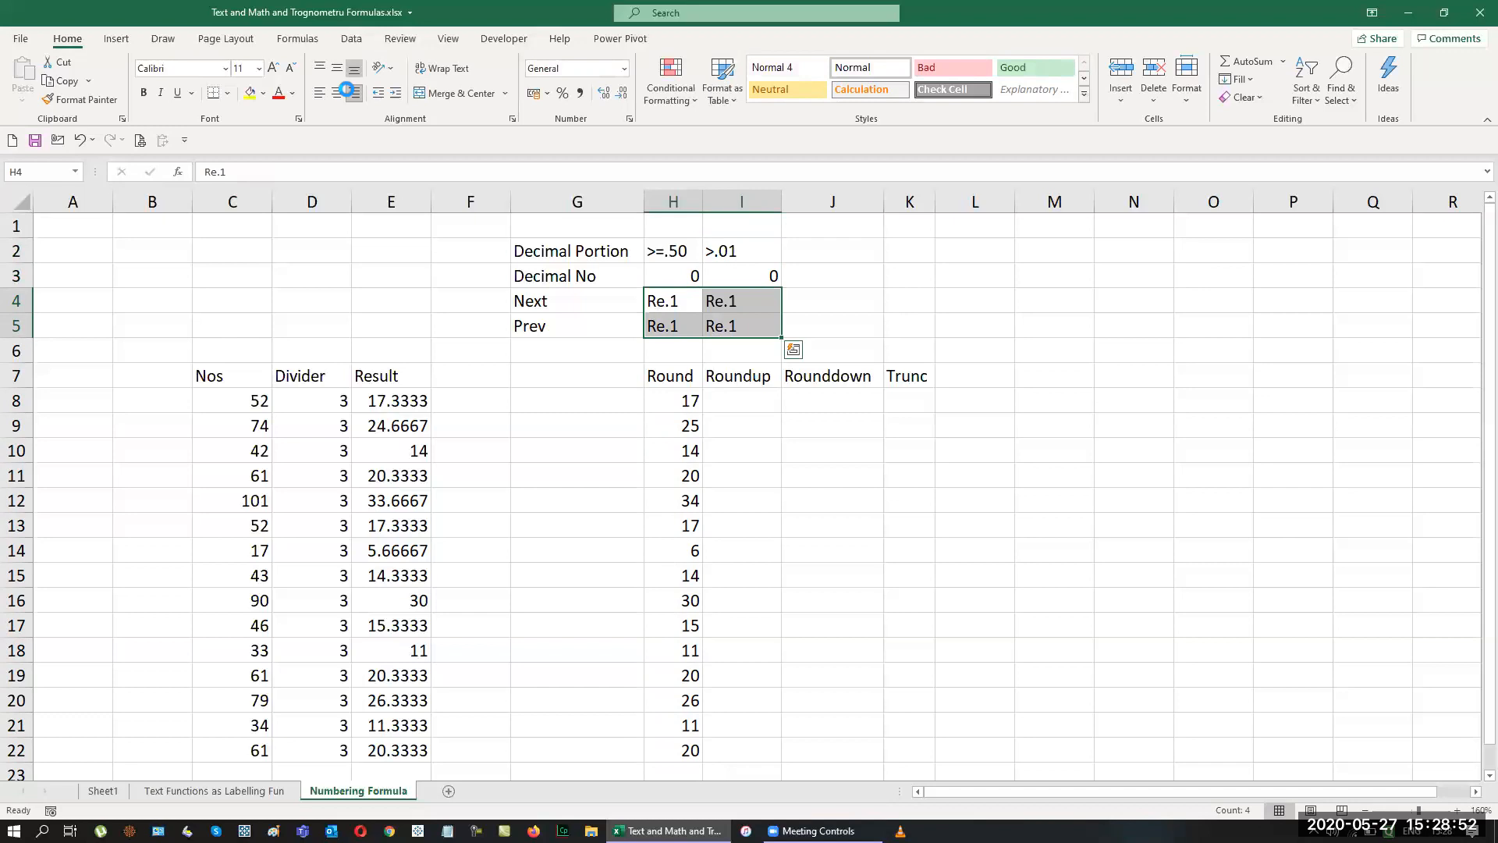
Centre the Round and Roundup criteria values in H2:I5 horizontally.
click(348, 92)
click(337, 93)
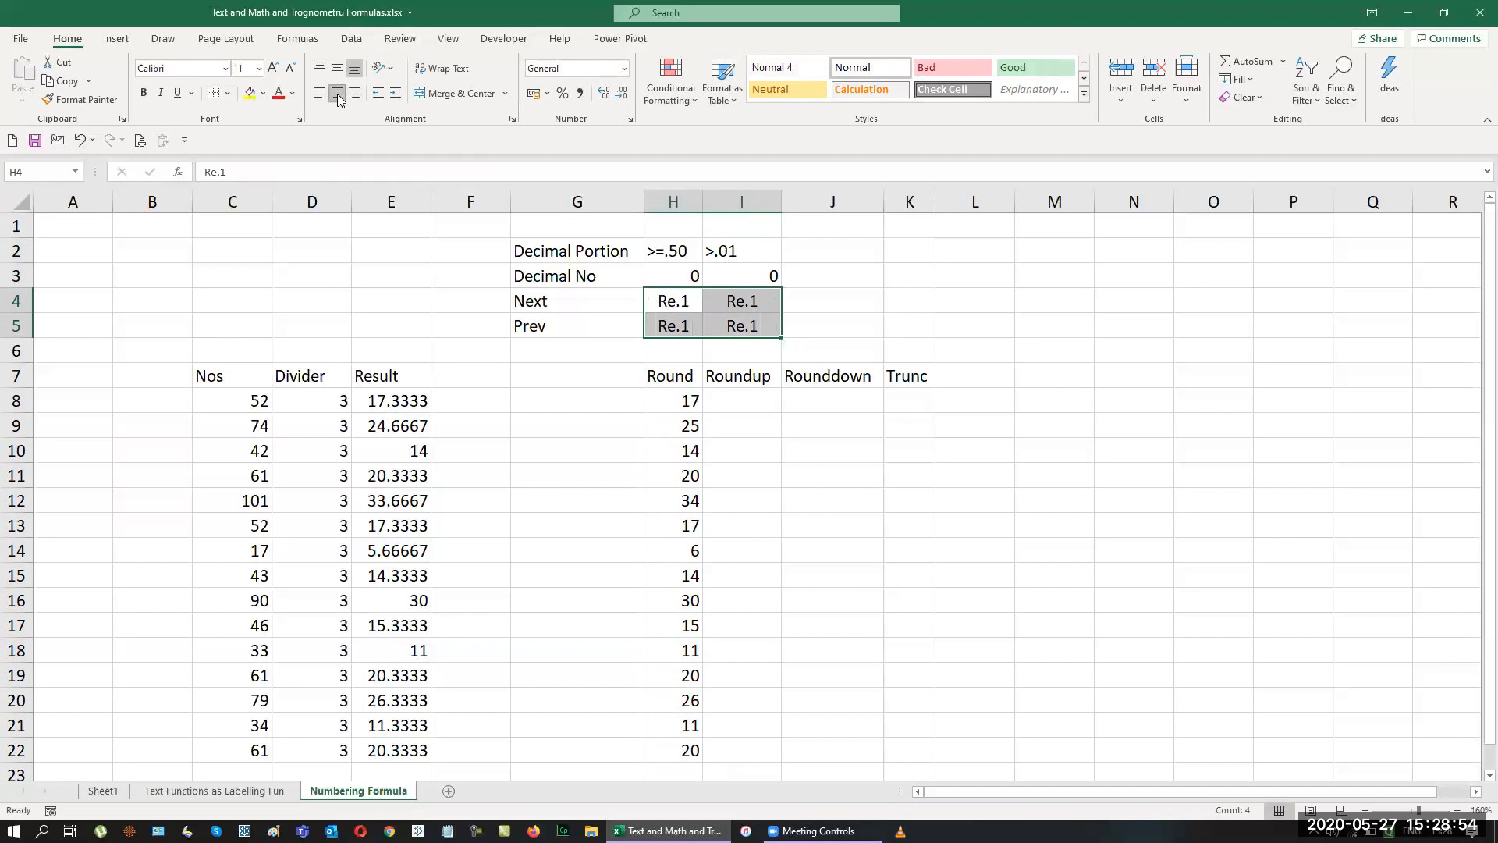
click(951, 324)
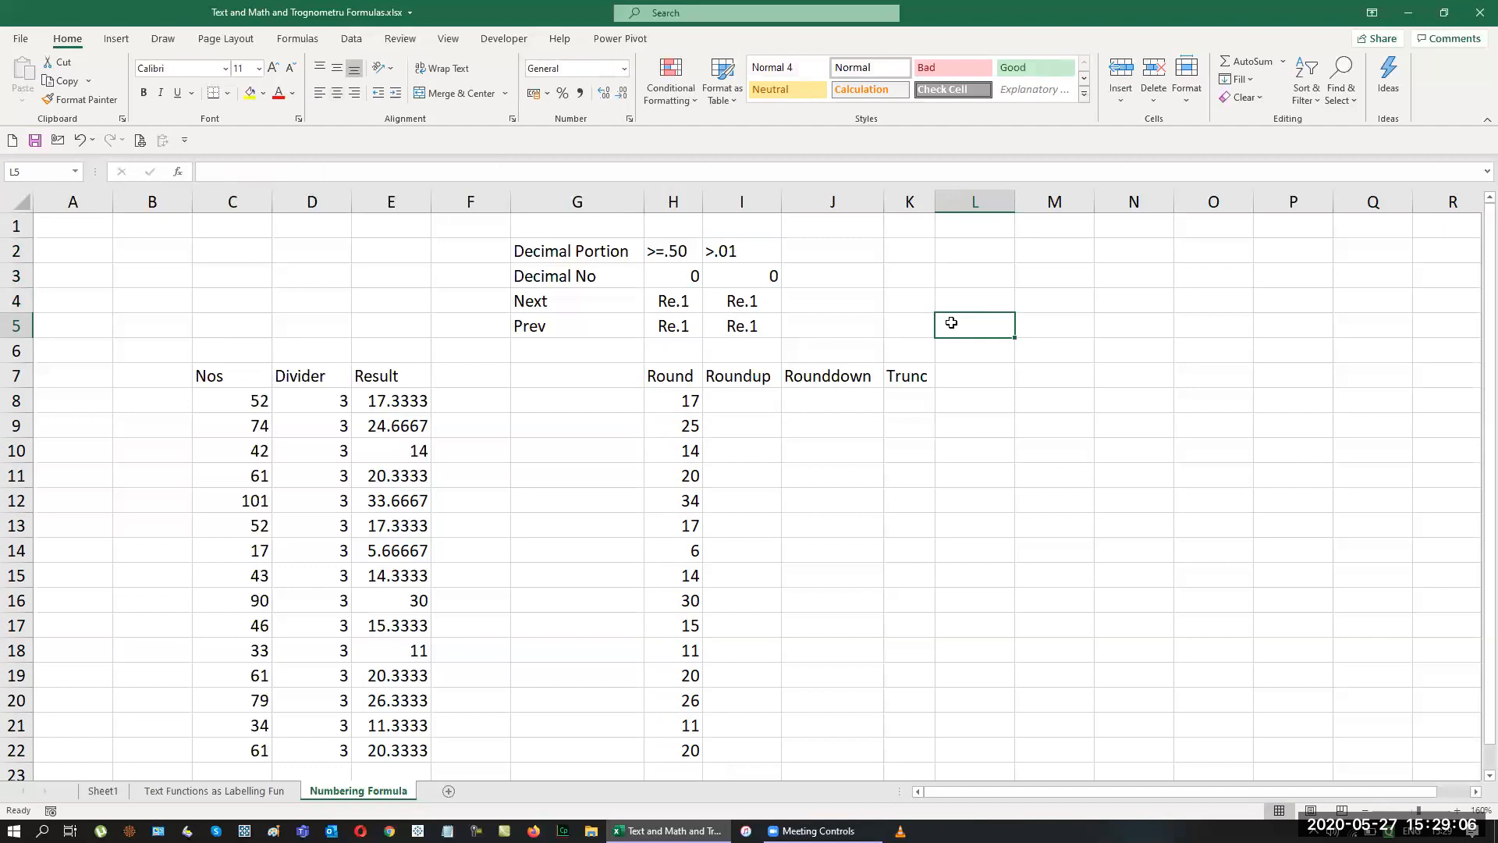
drag(671, 250, 737, 326)
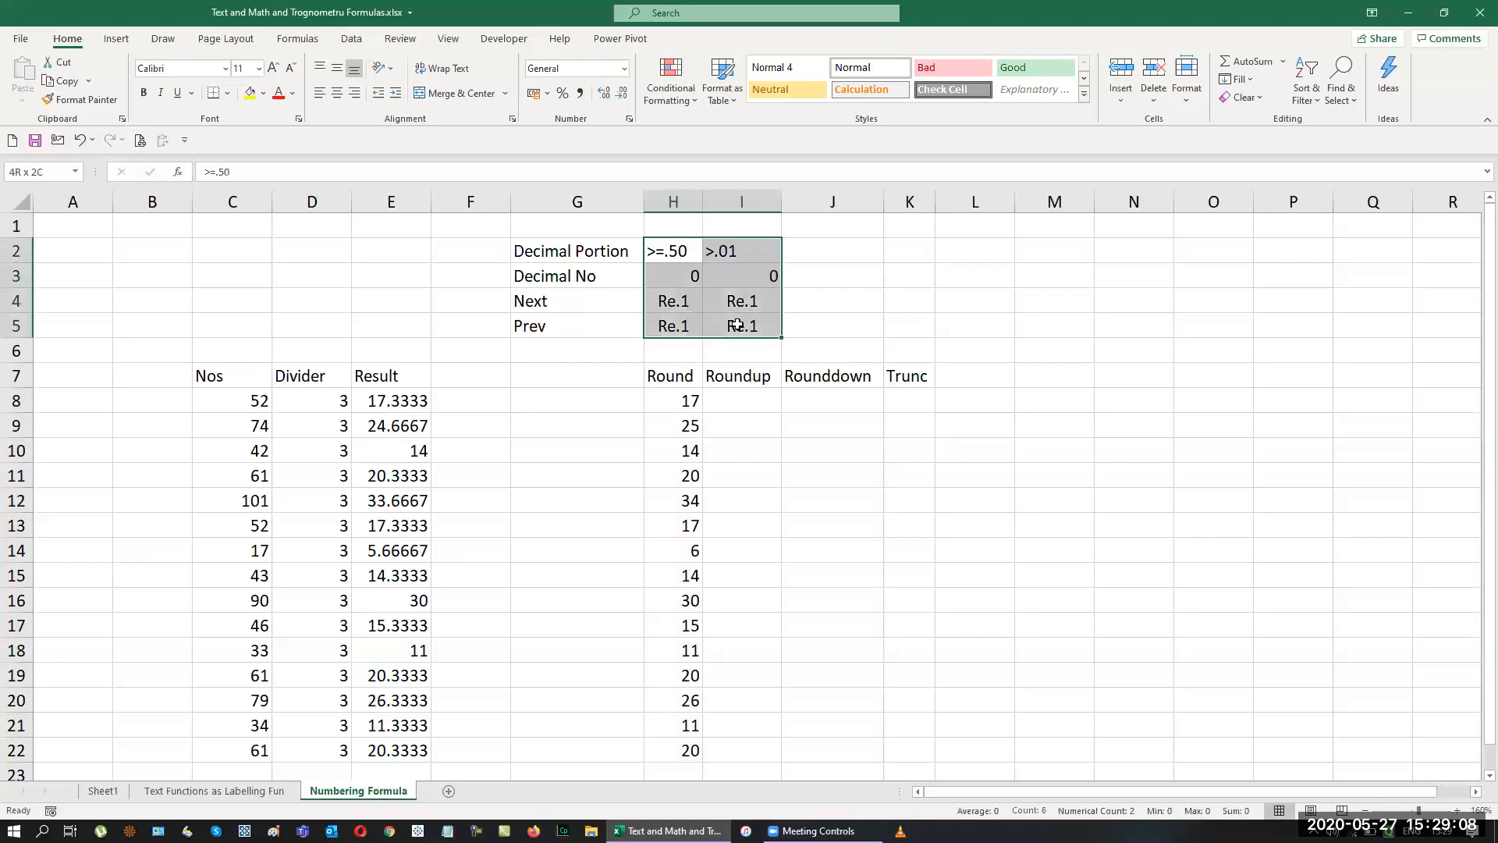
click(336, 93)
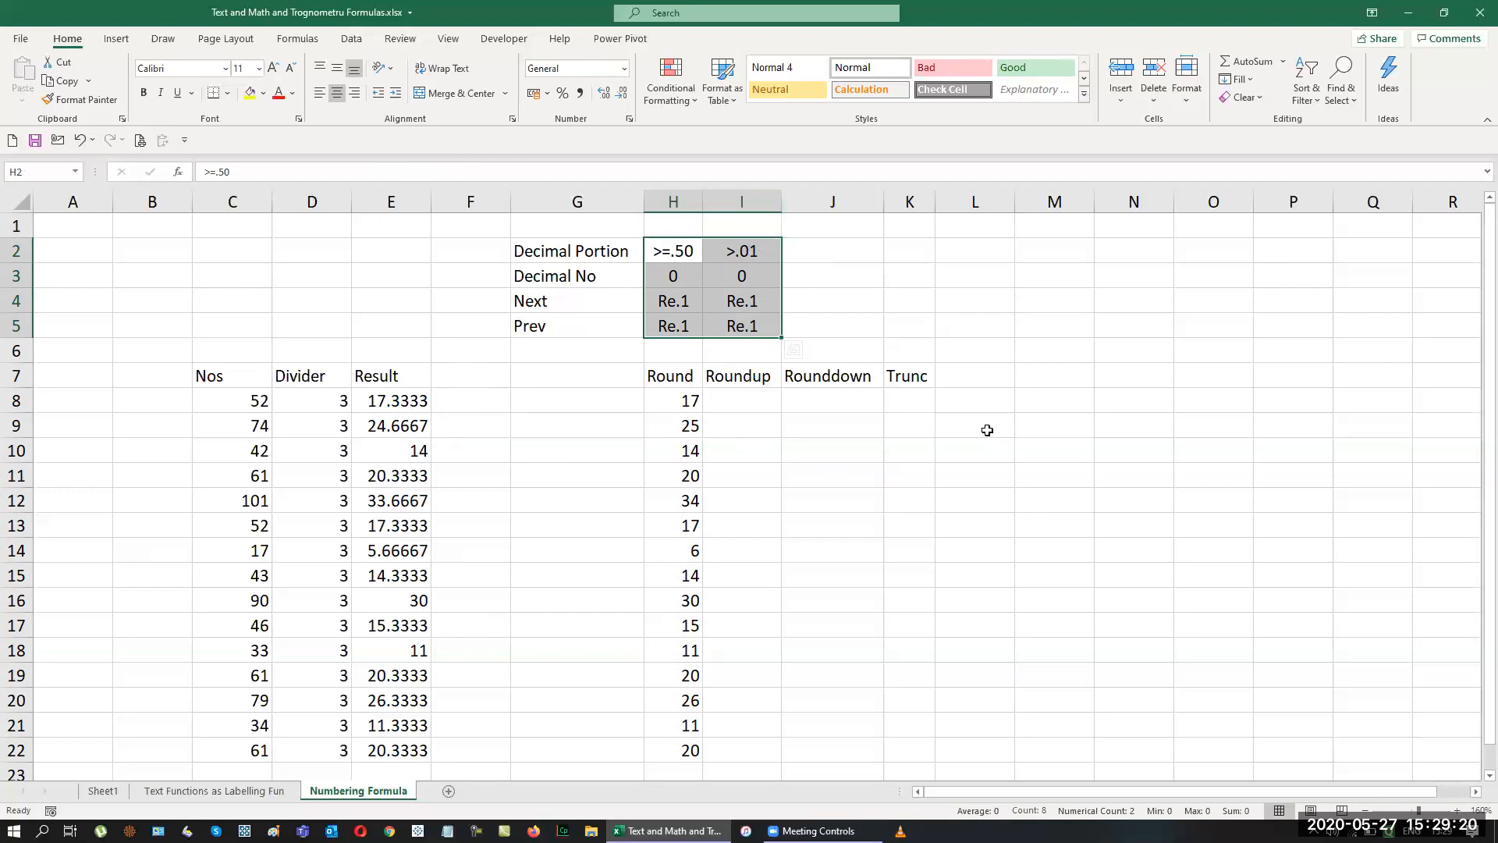
Enter the formula =ROUNDUP(E8,) in I8 to round the first result up.
click(763, 404)
text(=rou)
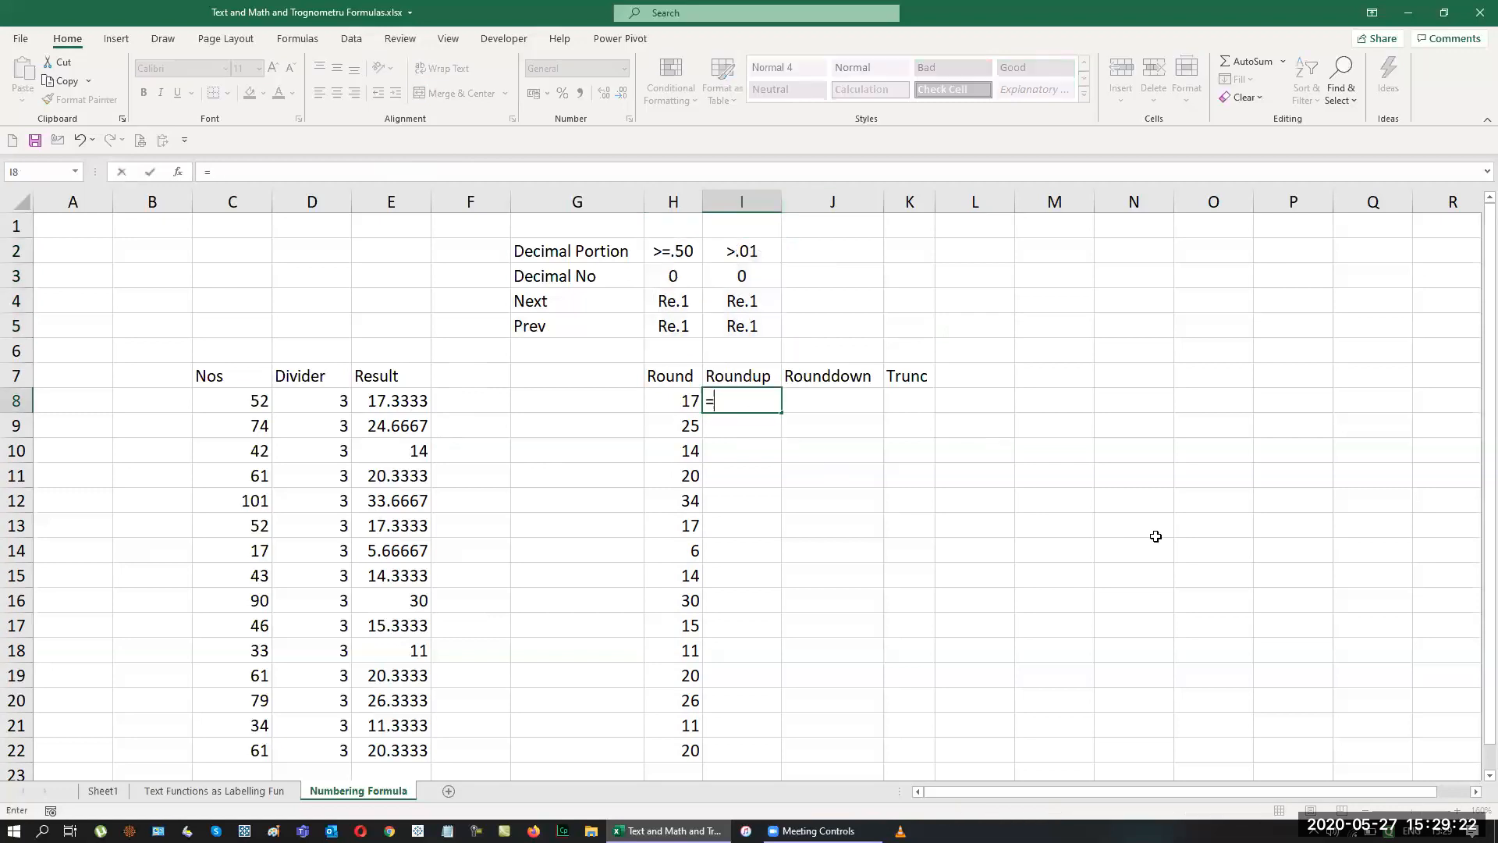
key(Down)
key(Down)
key(Tab)
key(Left)
key(Left)
key(Left)
key(Left)
text(,0)
key(Return)
Fill the ROUNDUP formula from I8 down to I22.
key(Up)
key(shift+Down)
key(shift+Down)
key(shift+Down)
key(shift+Down)
key(shift+Down)
key(shift+Down)
key(shift+Down)
key(shift+Down)
key(shift+Down)
key(shift+Down)
key(shift+Down)
key(shift+Down)
key(shift+Down)
key(shift+Down)
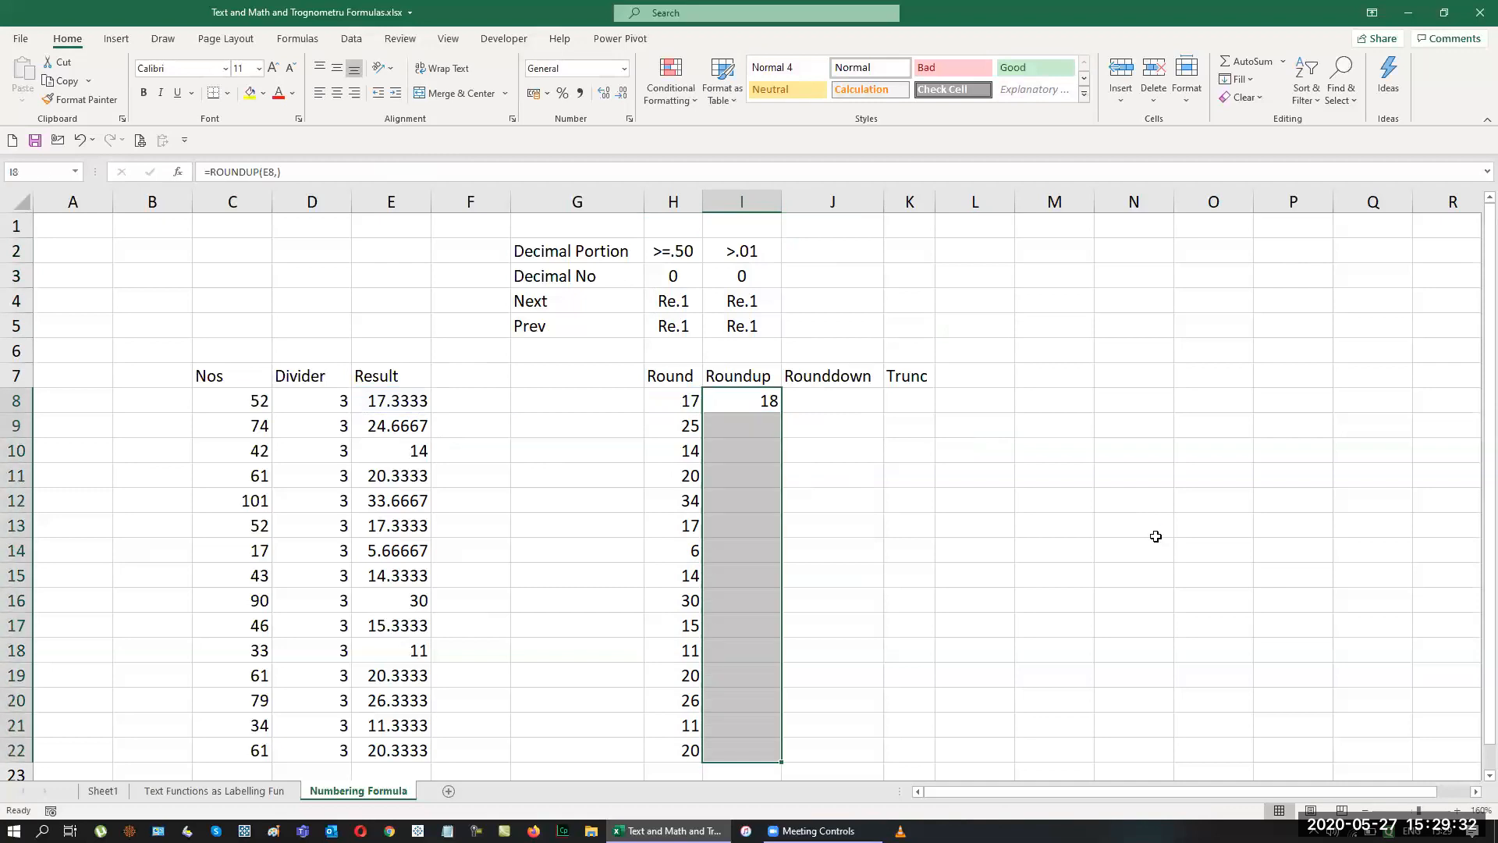
key(ctrl+d)
Make the whole-number results in E10, E16 and E18 bold.
click(407, 450)
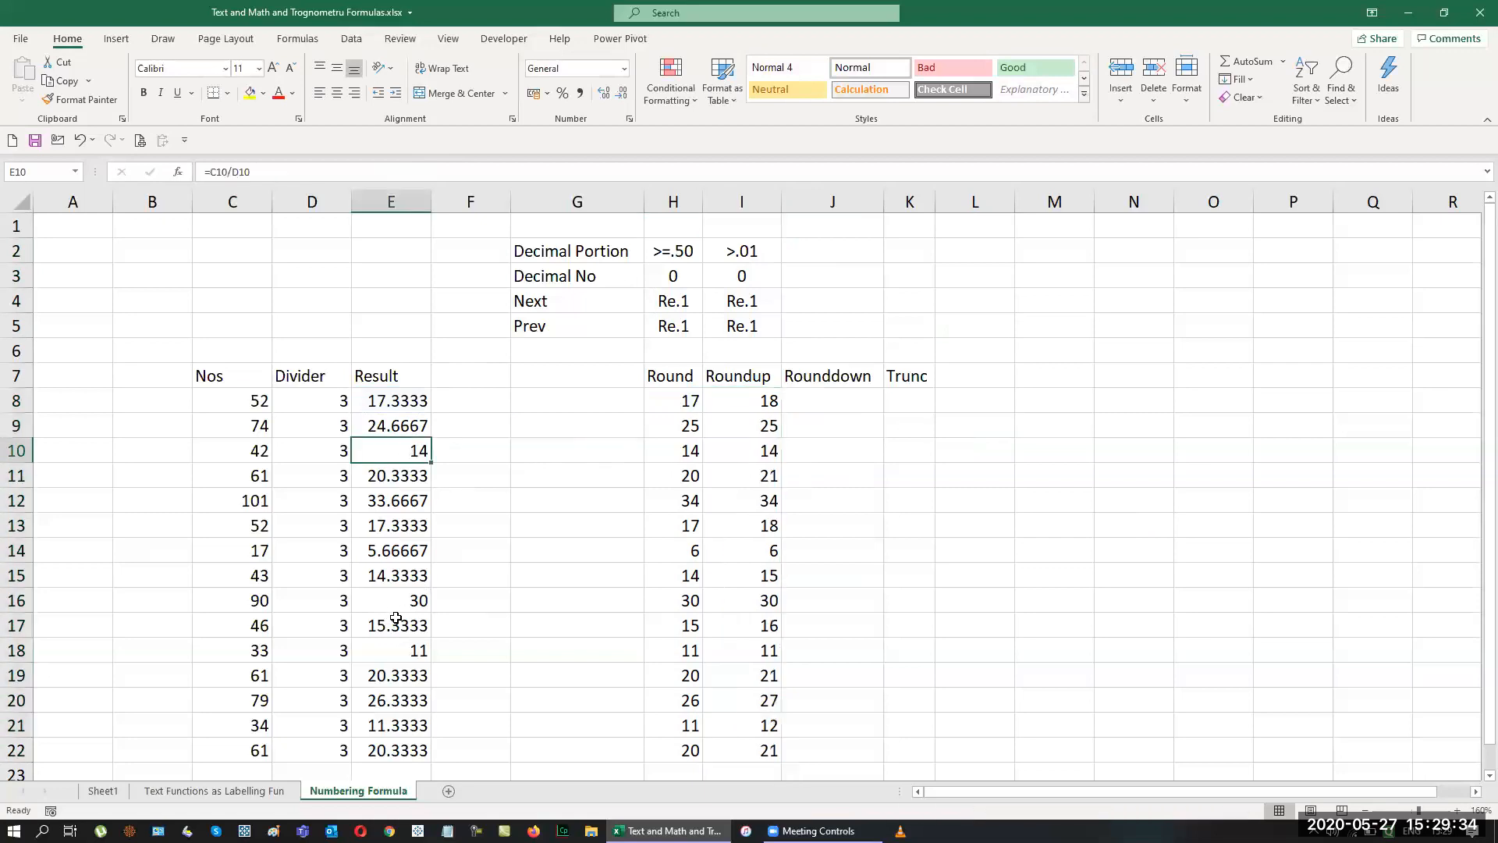
ctrl+click(395, 602)
ctrl+click(394, 652)
key(ctrl+b)
Make the matching Round and Roundup values in rows 10, 16 and 18 bold.
ctrl+click(758, 453)
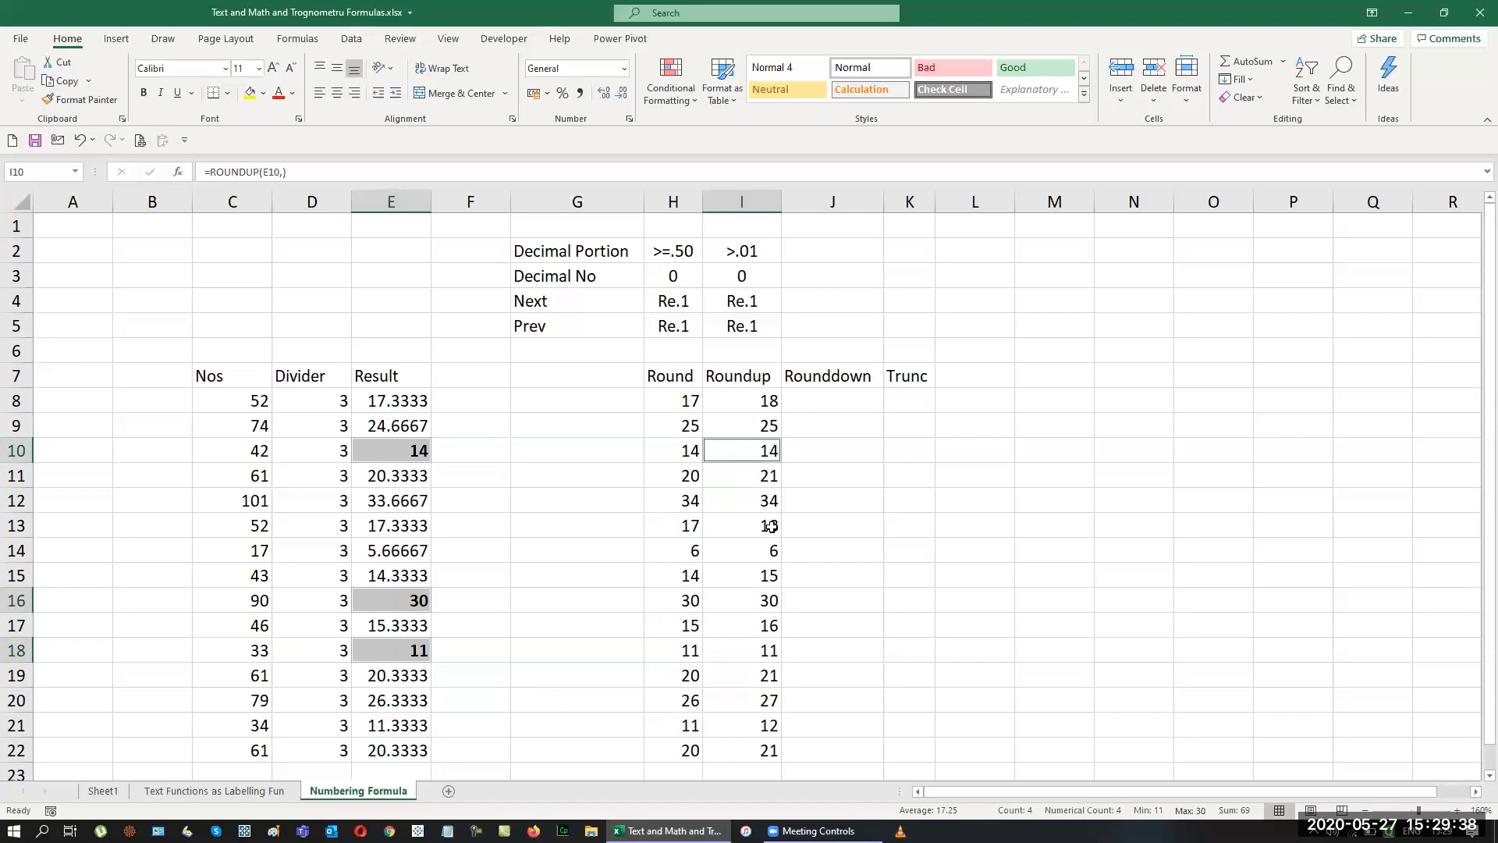
ctrl+click(763, 603)
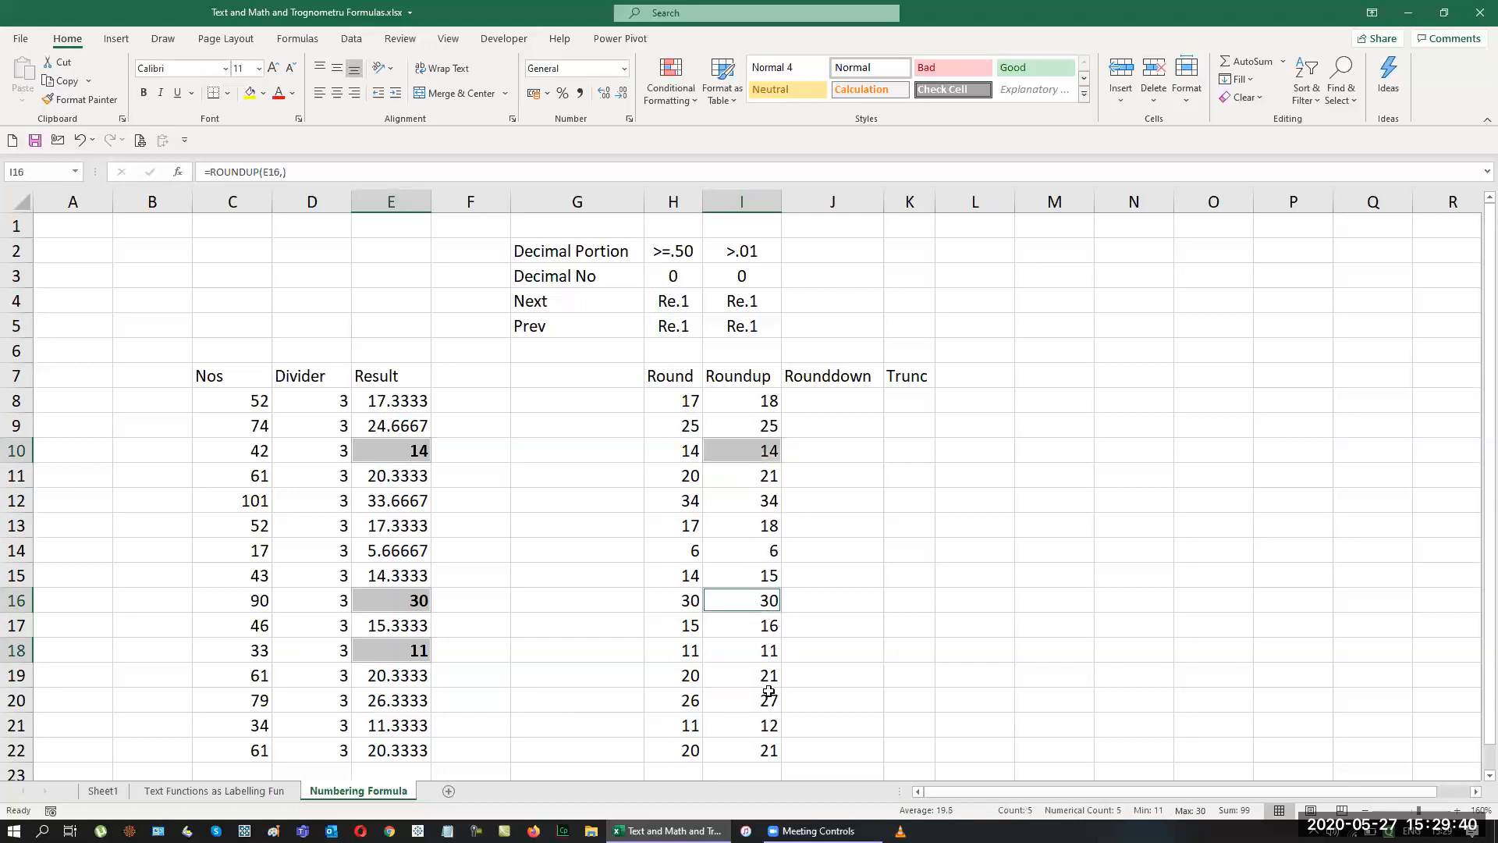
ctrl+click(745, 654)
ctrl+click(675, 649)
ctrl+click(677, 600)
ctrl+click(684, 449)
key(ctrl+b)
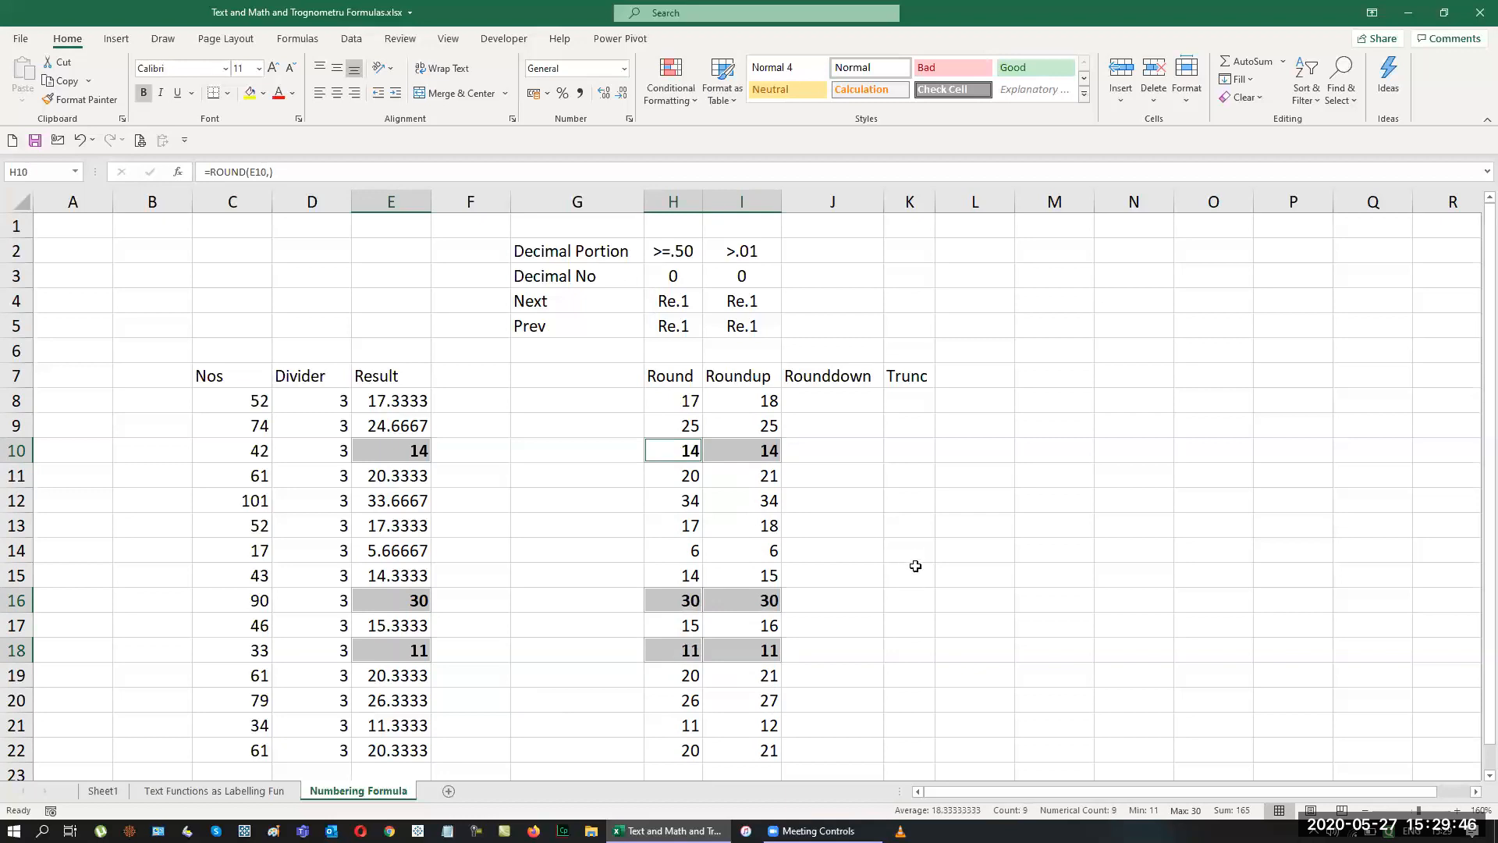
click(914, 566)
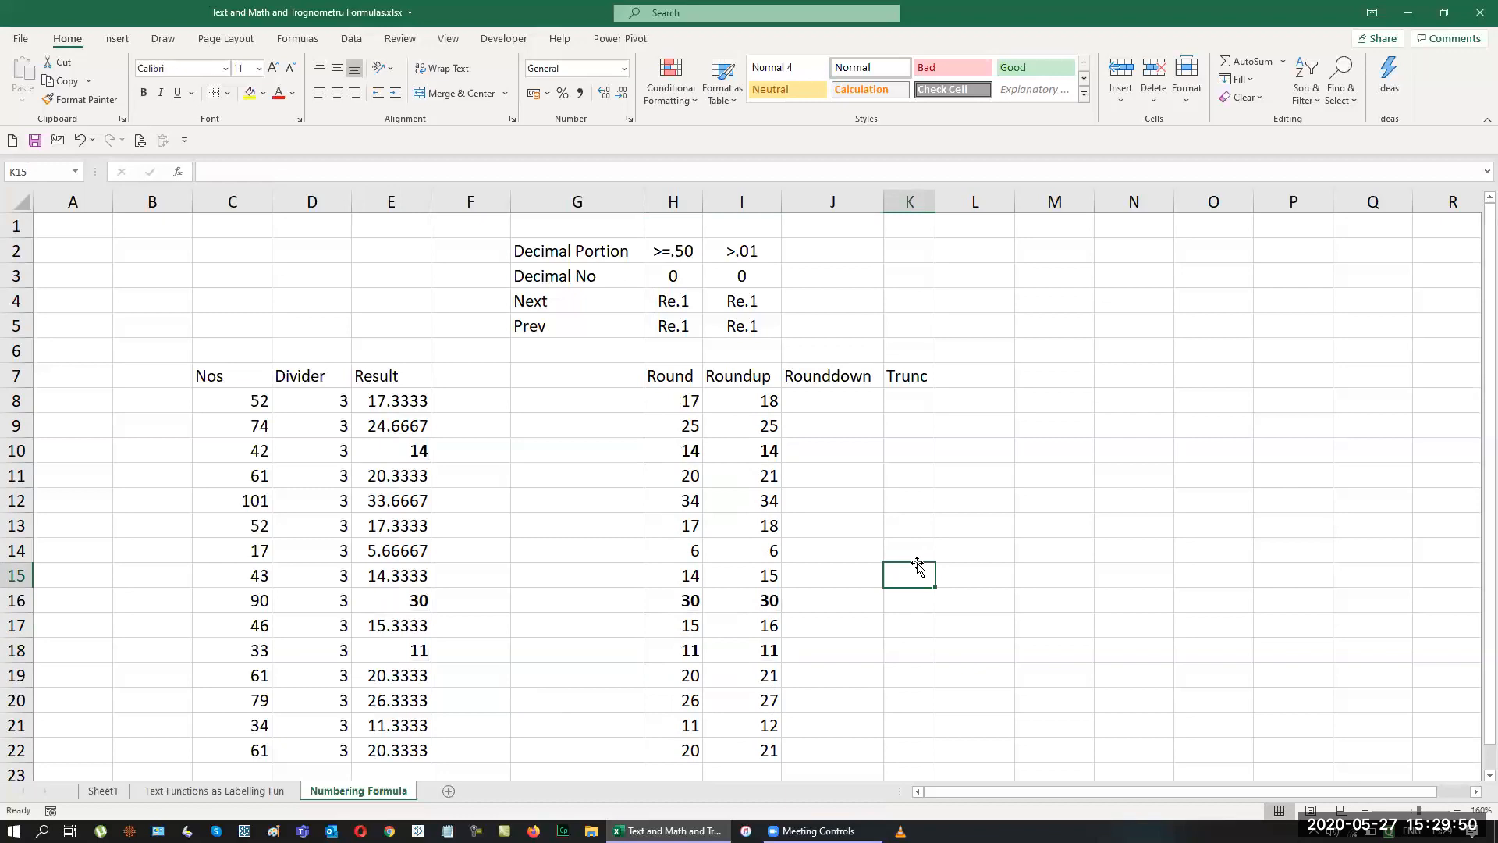
Enter the Rounddown criteria >.99, 0, - and Re.1 in cells J2 to J5.
click(827, 241)
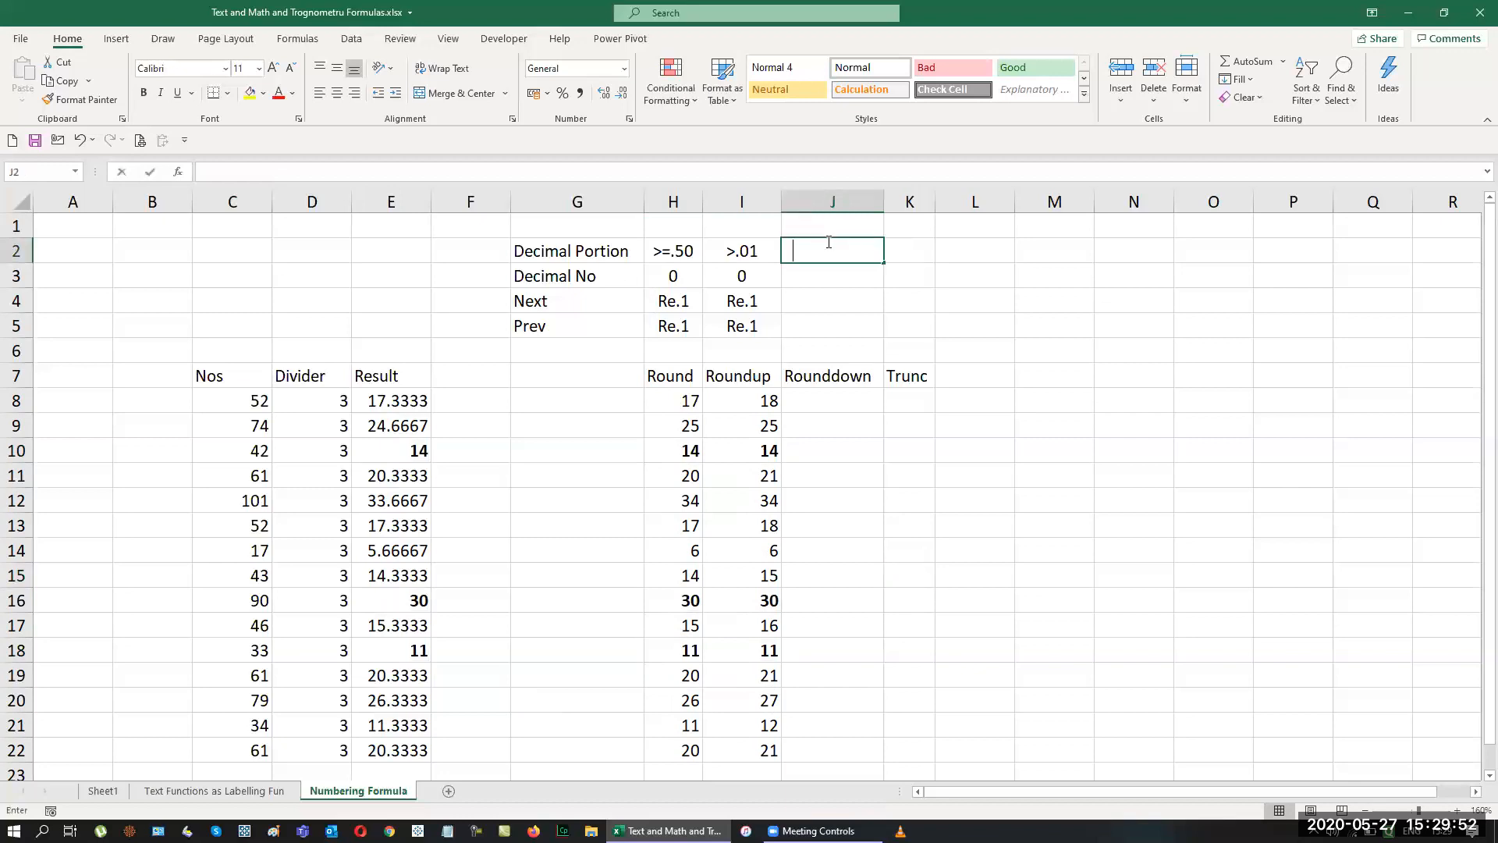
text(>.99)
key(Return)
text(0)
key(Return)
text(-)
key(Return)
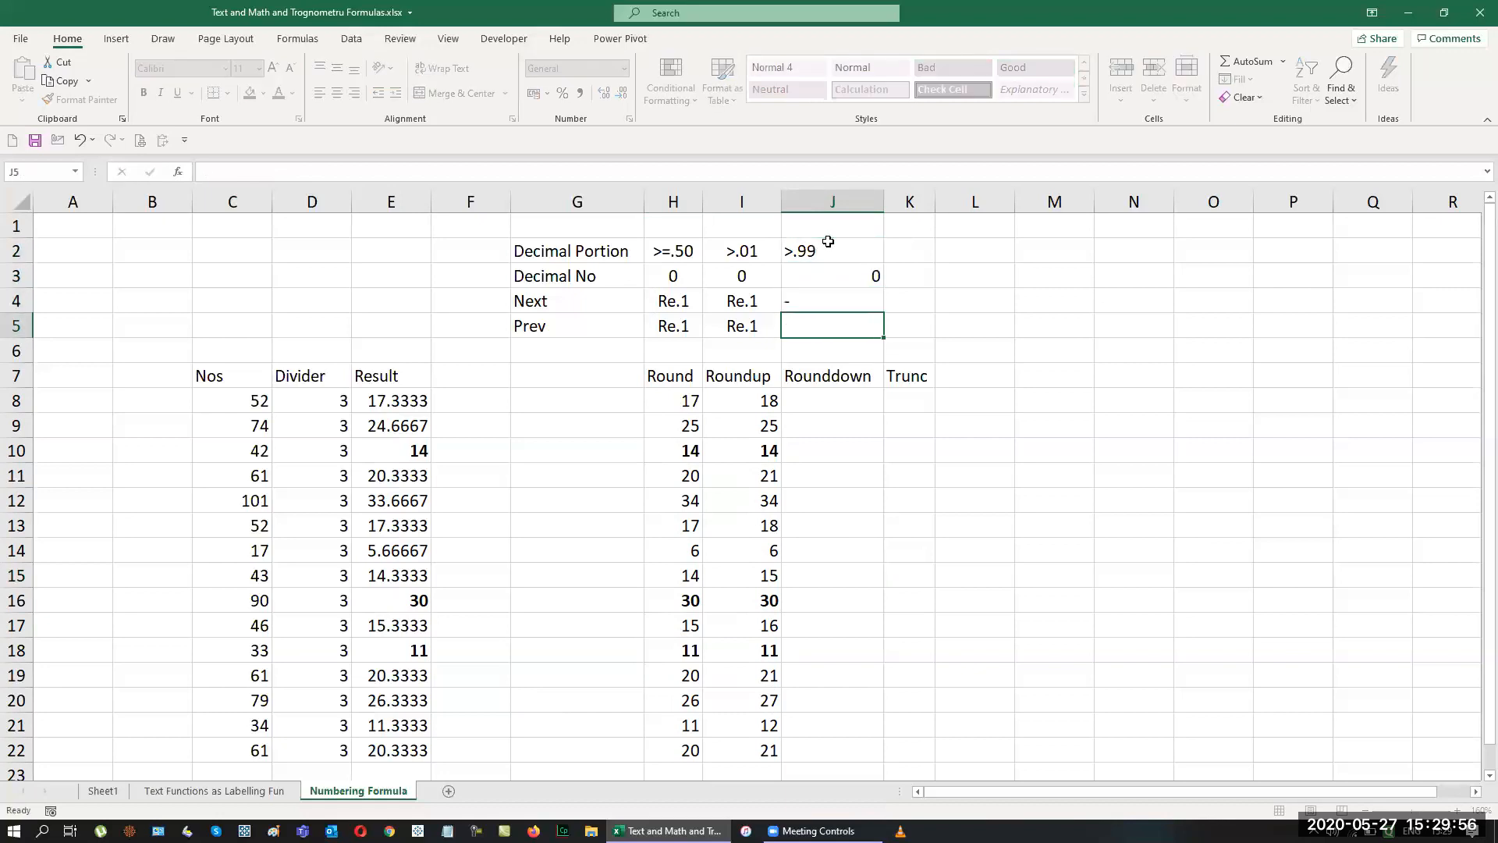
text(Re.1)
key(Return)
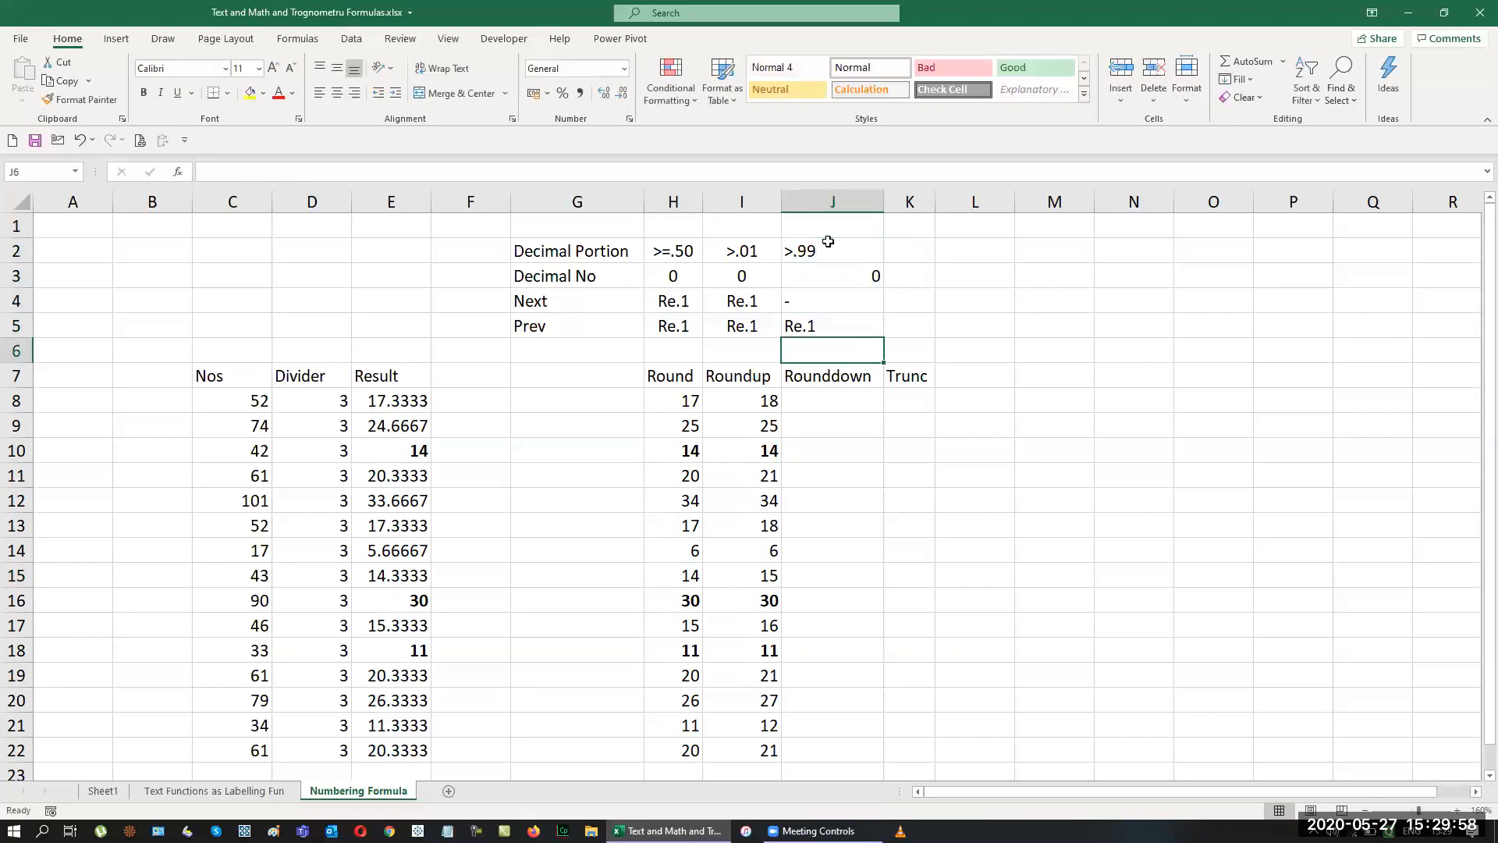
Centre the Rounddown criteria values in J2:J5 horizontally.
key(Up)
key(shift+Up)
key(shift+Up)
key(shift+Up)
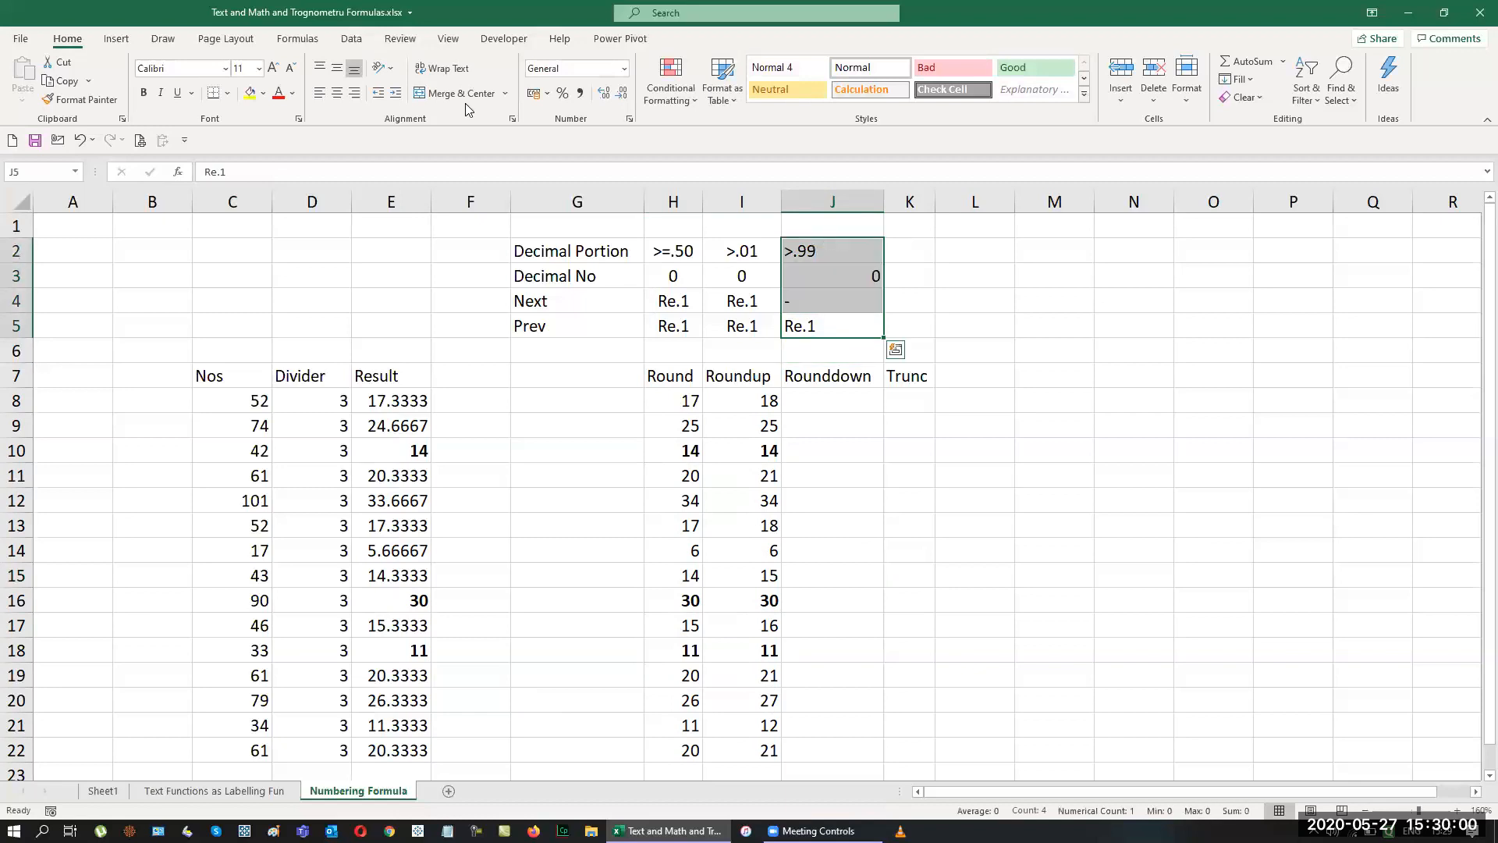
click(336, 93)
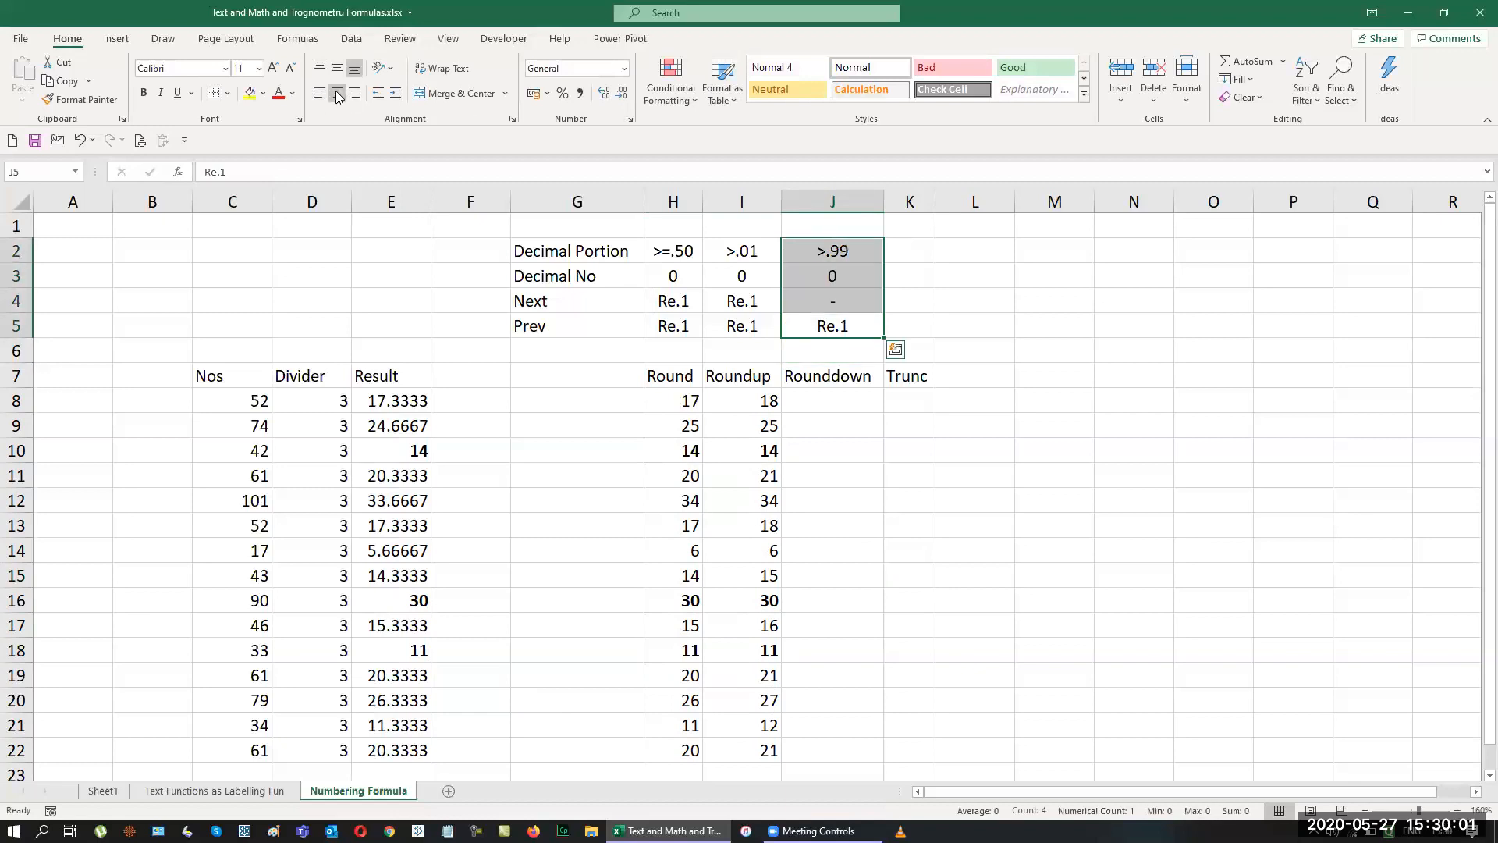
Enter the formula =ROUNDDOWN(E8,) in J8 to round the first result down.
click(835, 400)
text(=rou)
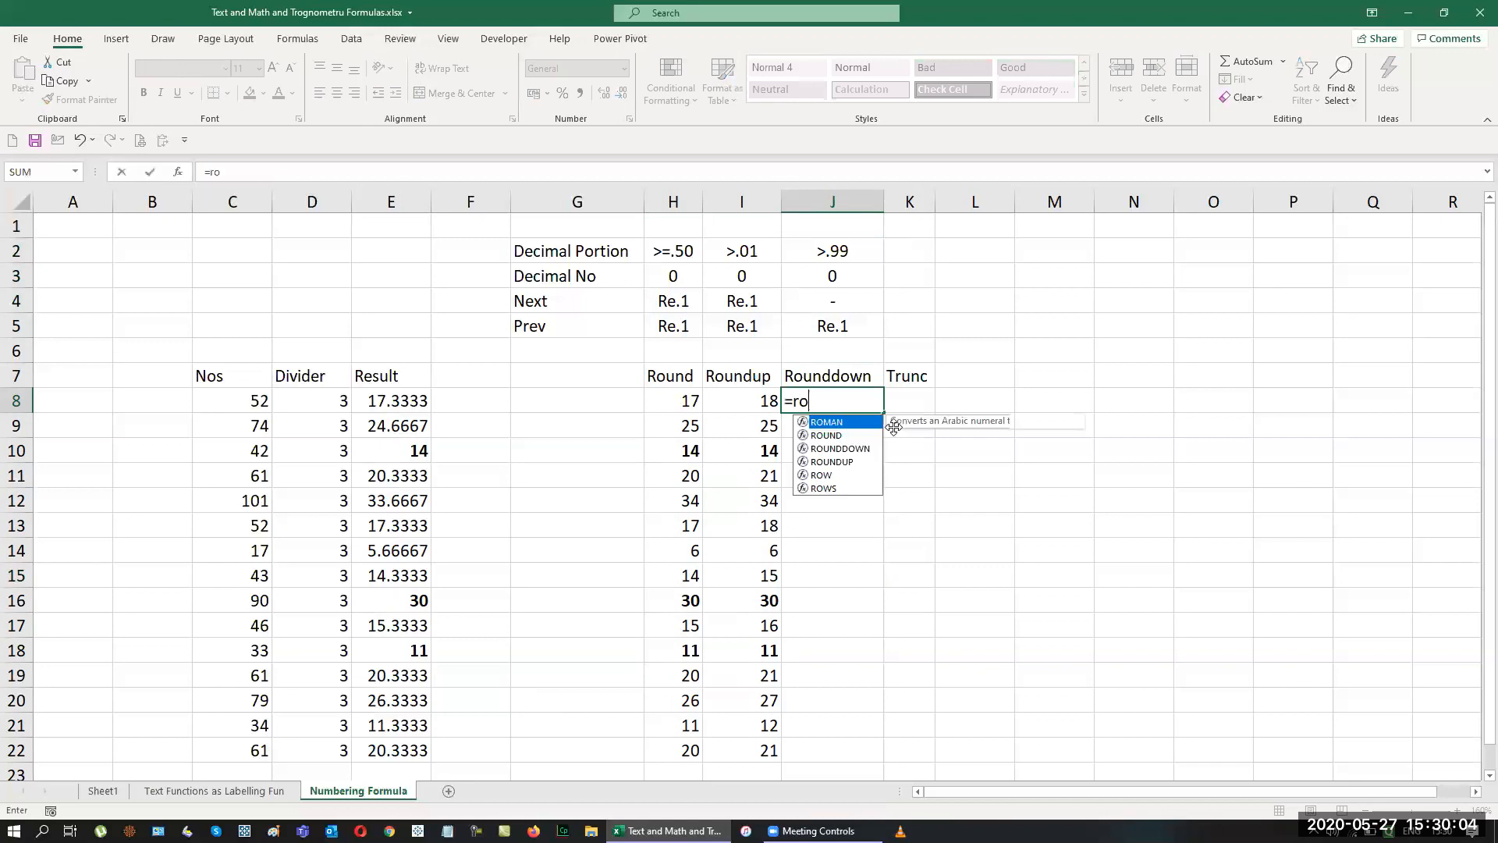
key(Down)
key(Tab)
key(Left)
key(Left)
key(Left)
key(Left)
key(Left)
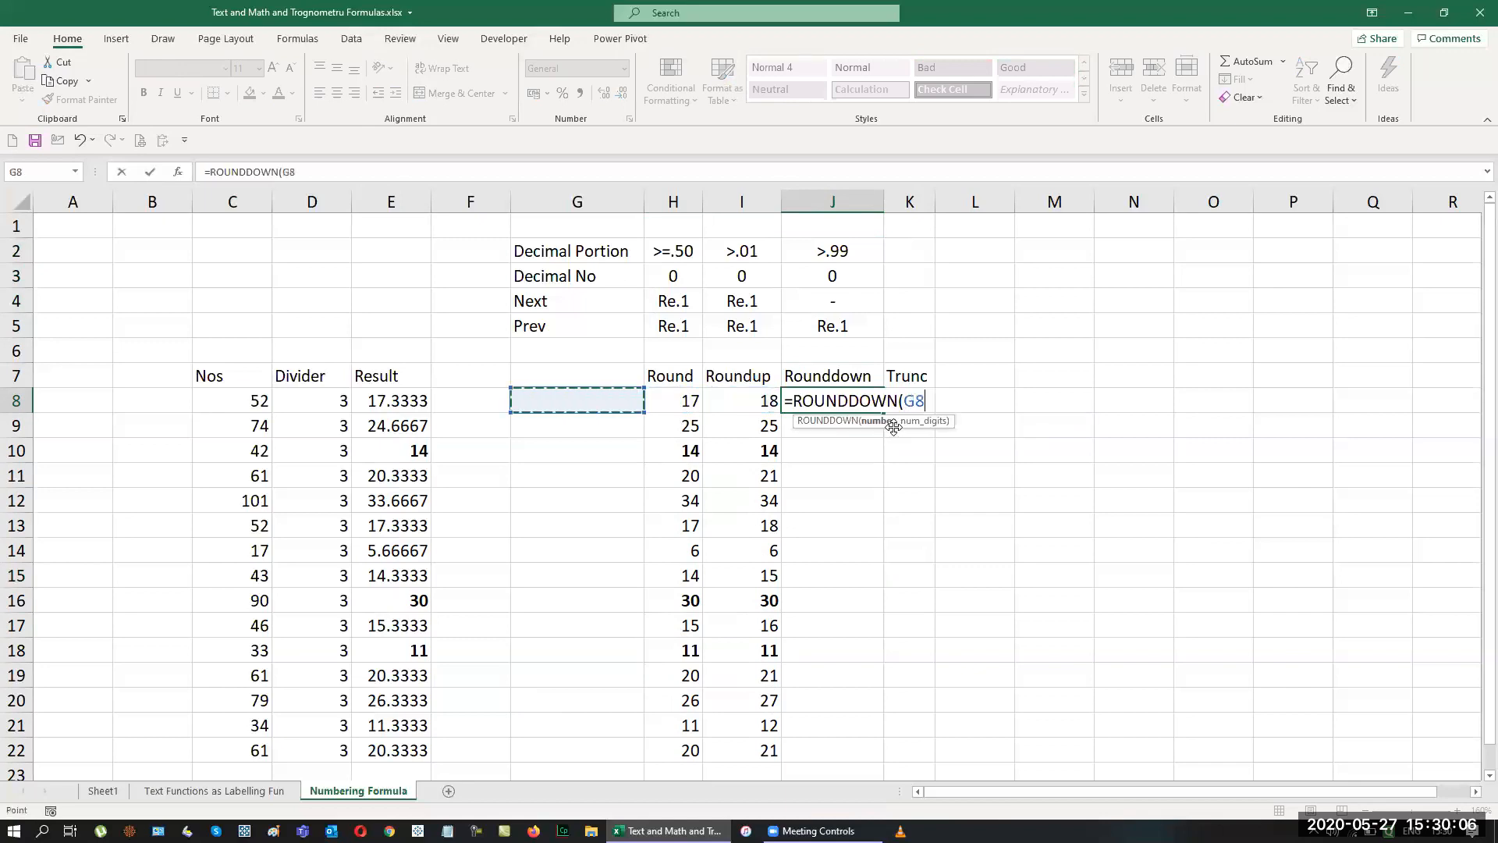
text(,))
key(ctrl+Return)
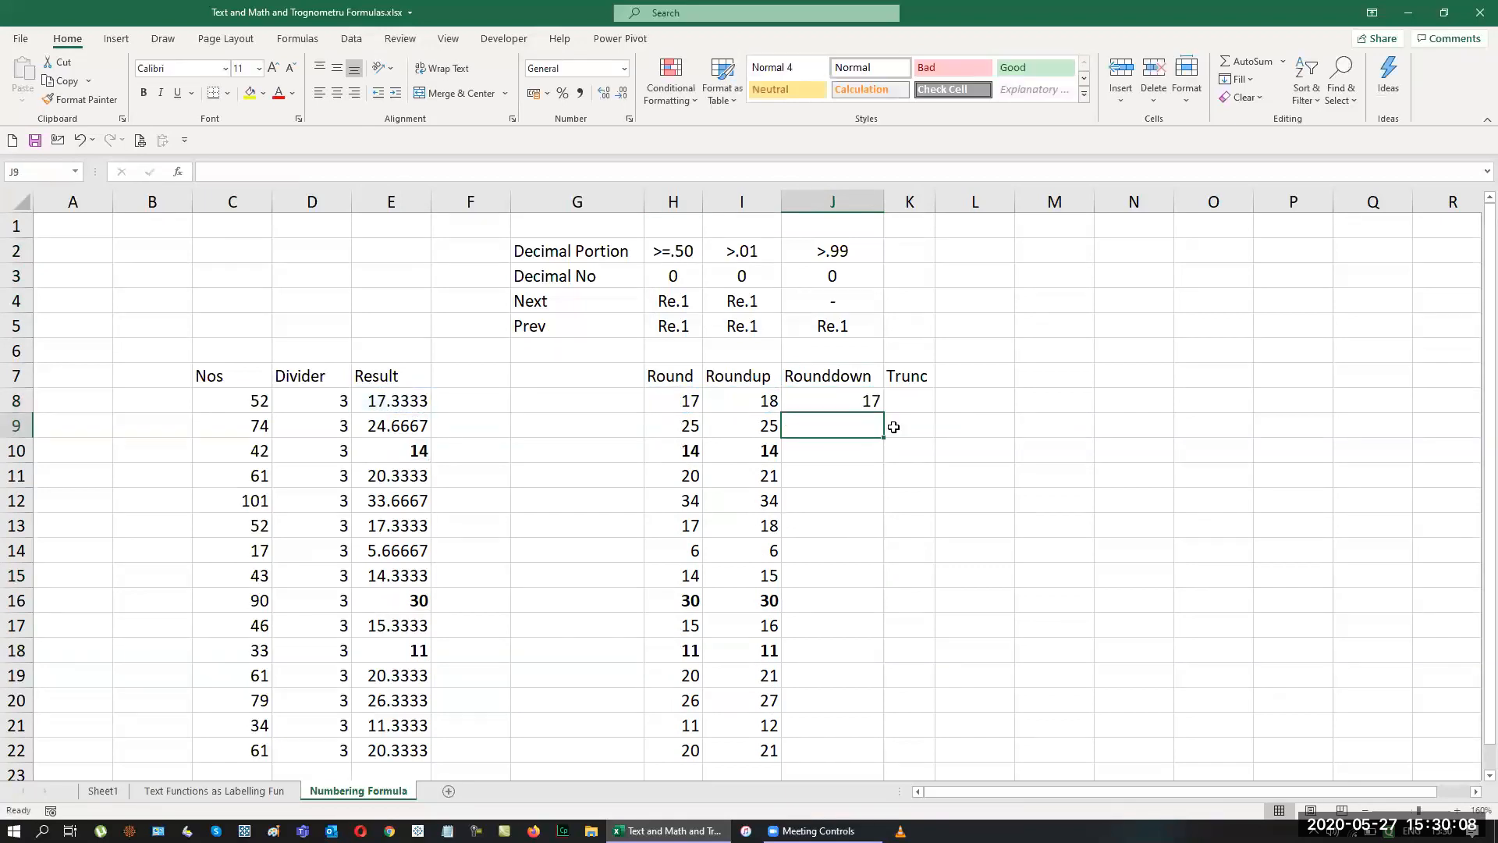
Fill the ROUNDDOWN formula from J8 down to J22 and move to K8, the first cell under Trunc.
key(shift+Down)
key(shift+Down)
key(shift+Down)
key(shift+Down)
key(shift+Down)
key(shift+Down)
key(shift+Down)
key(shift+Down)
key(shift+Down)
key(shift+Down)
key(shift+Down)
key(shift+Down)
key(shift+Down)
key(shift+Down)
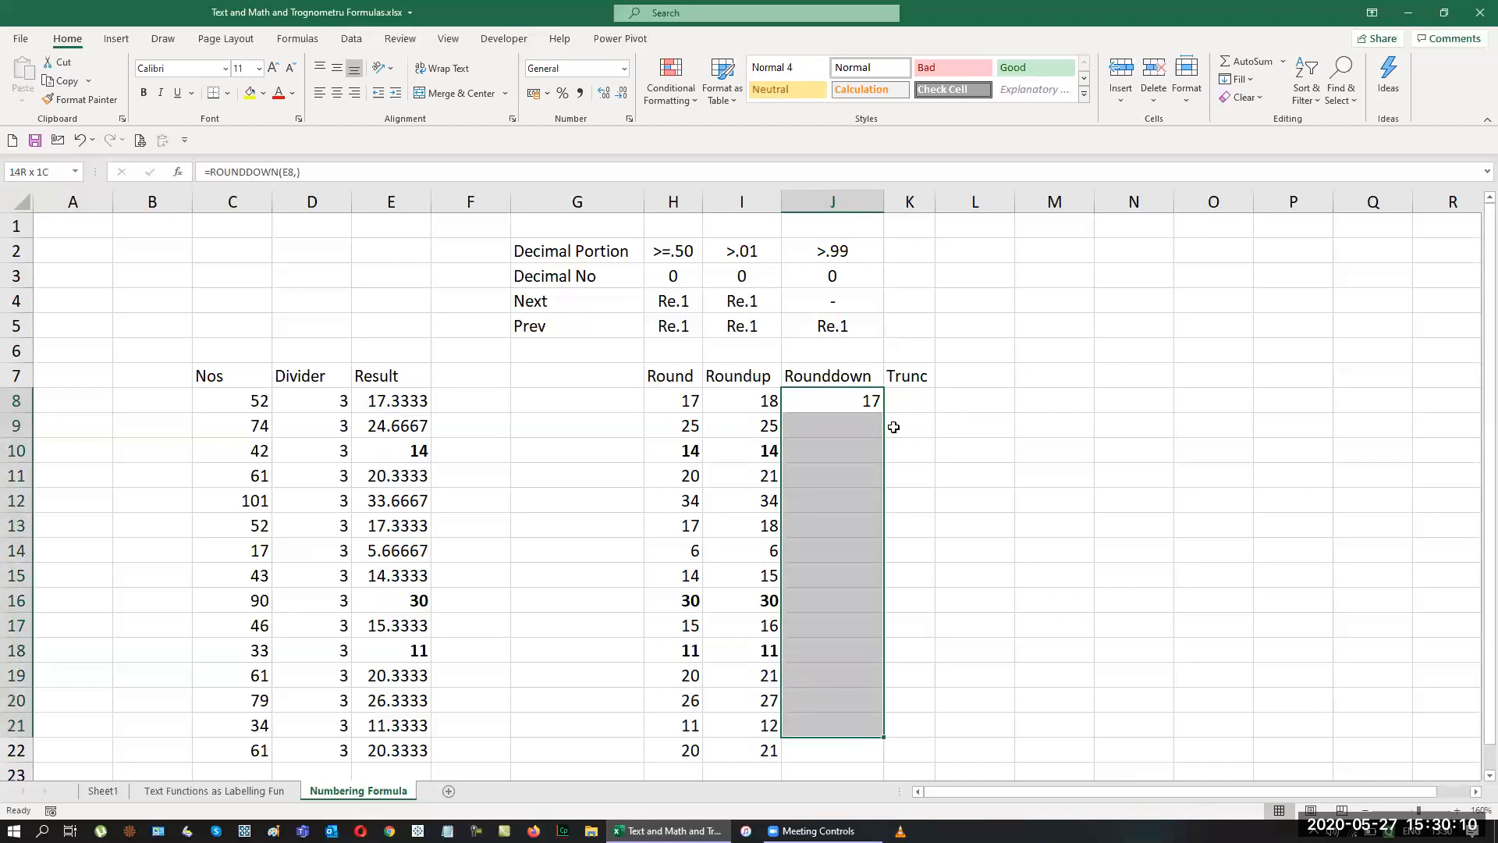
key(ctrl+d)
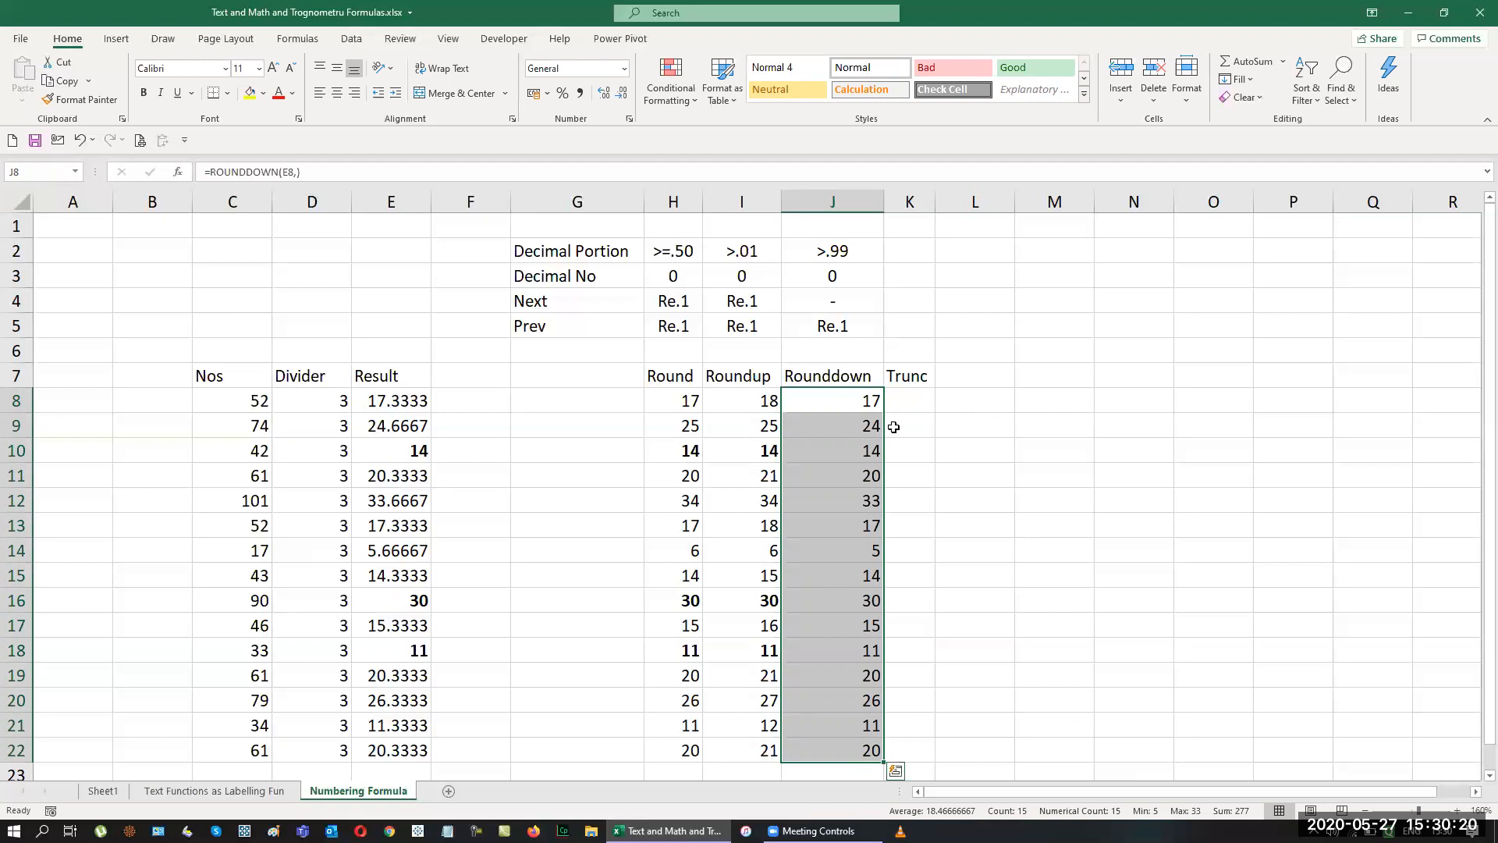
key(Right)
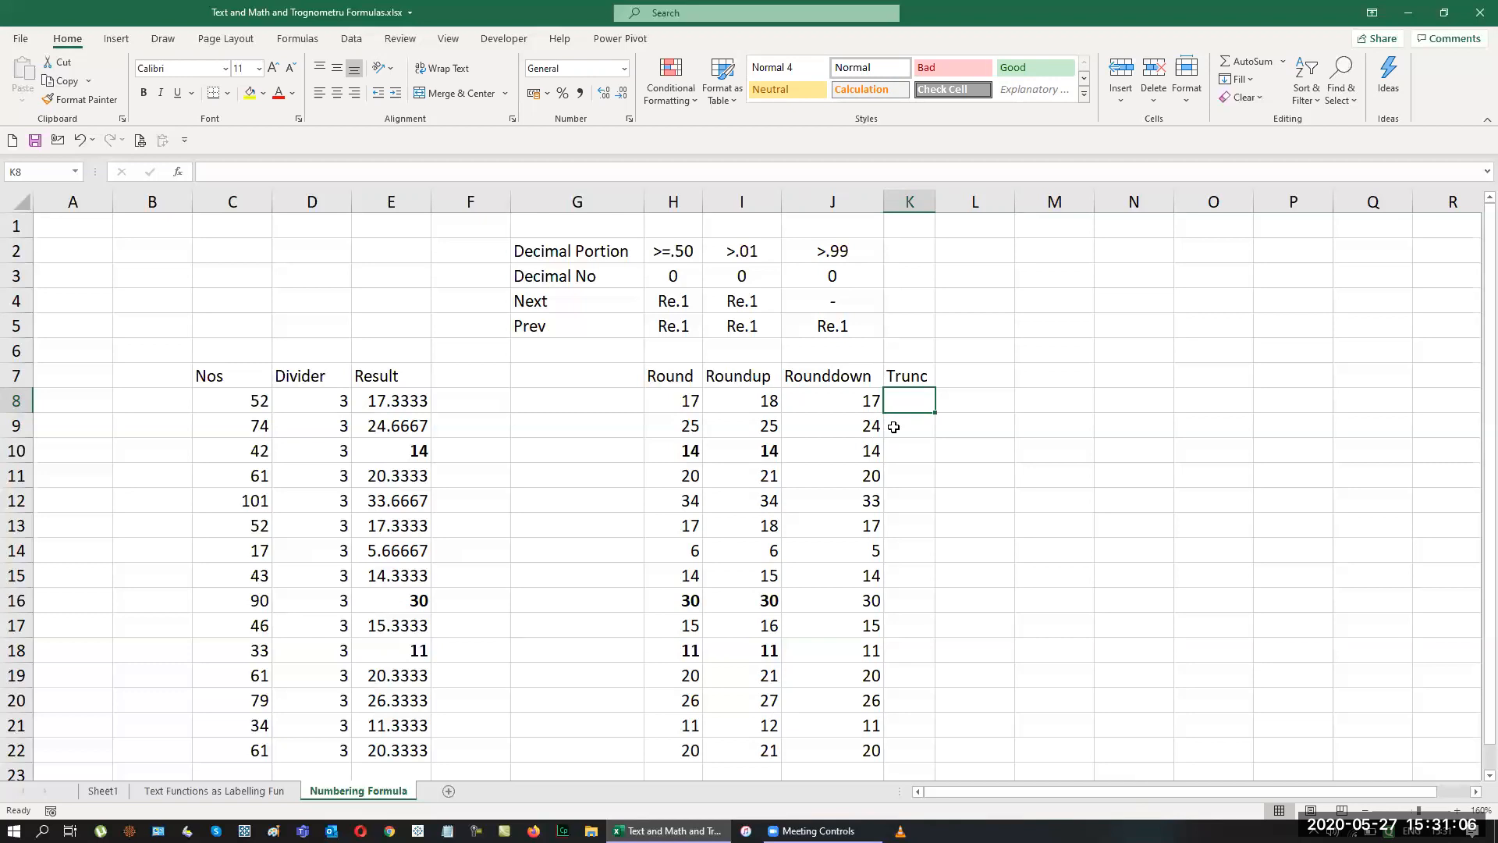
text(=trun)
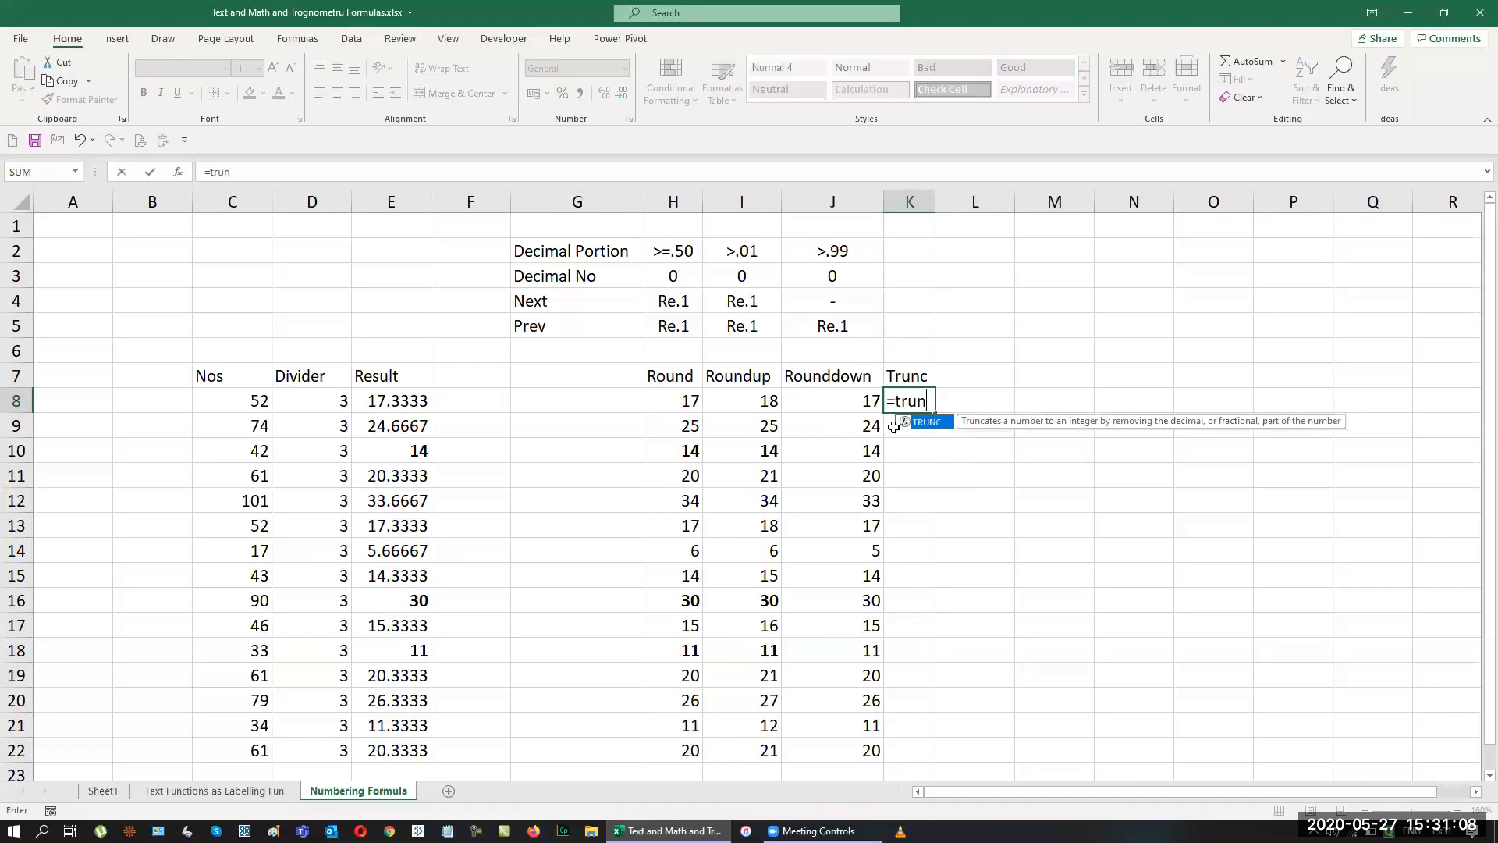
key(Tab)
key(ctrl+a)
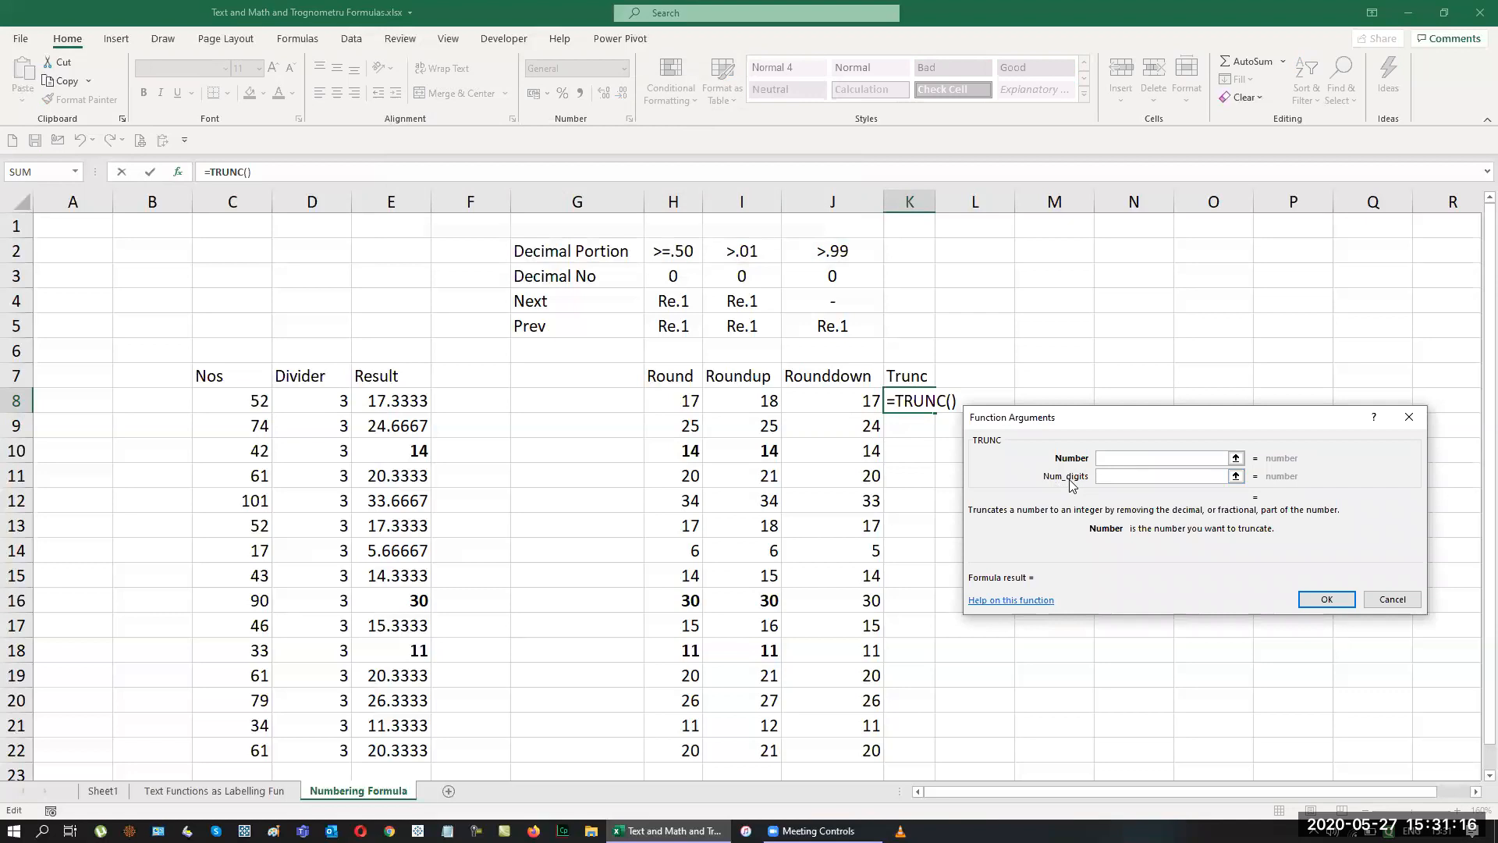
click(1379, 599)
Enter the formula =TRUNC(E8) in K8 to remove the decimals from the first result.
text(=trunc)
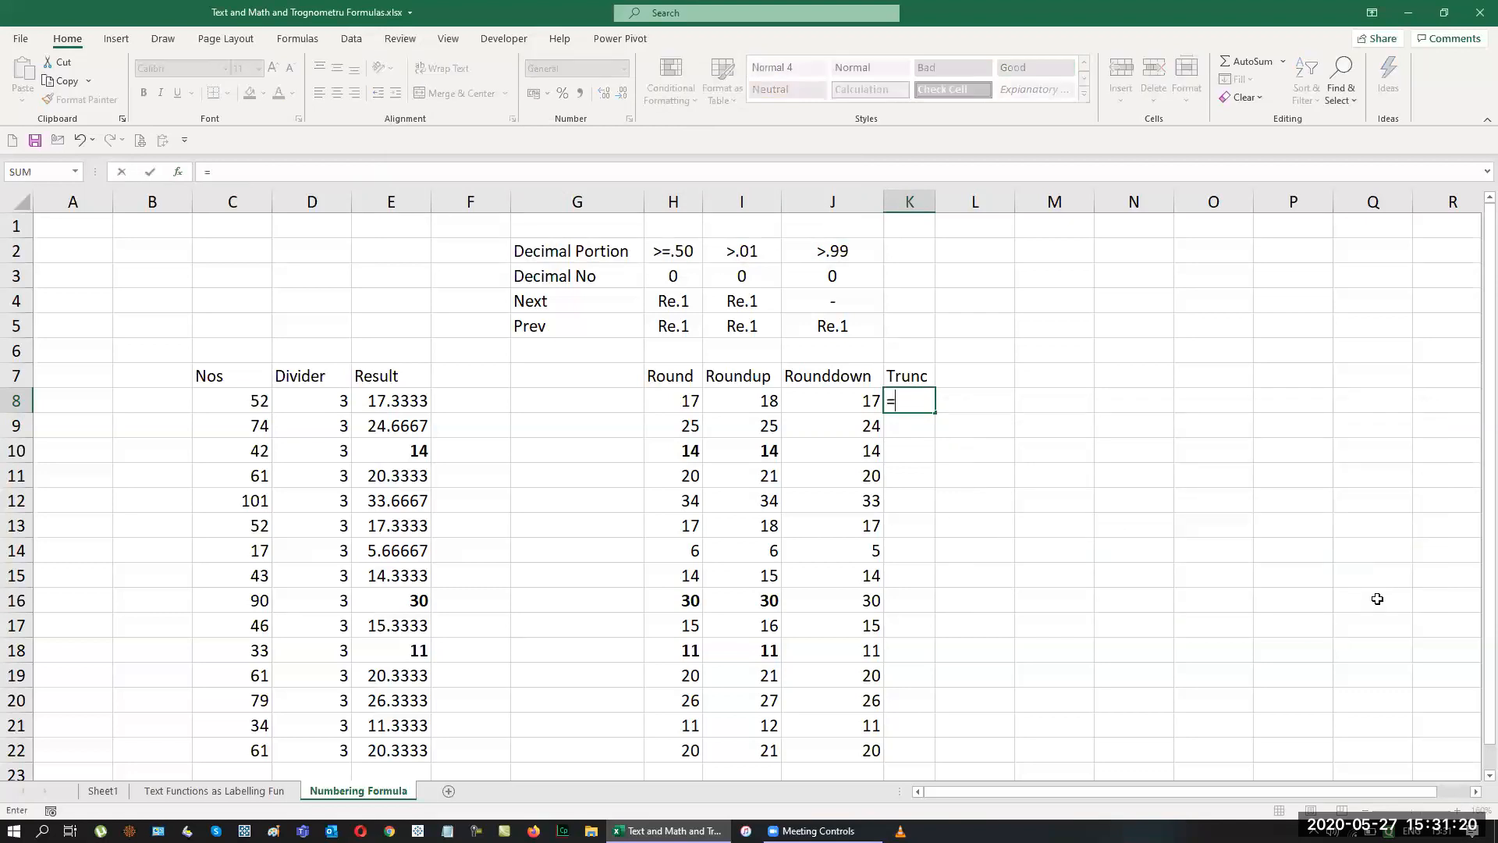
key(Tab)
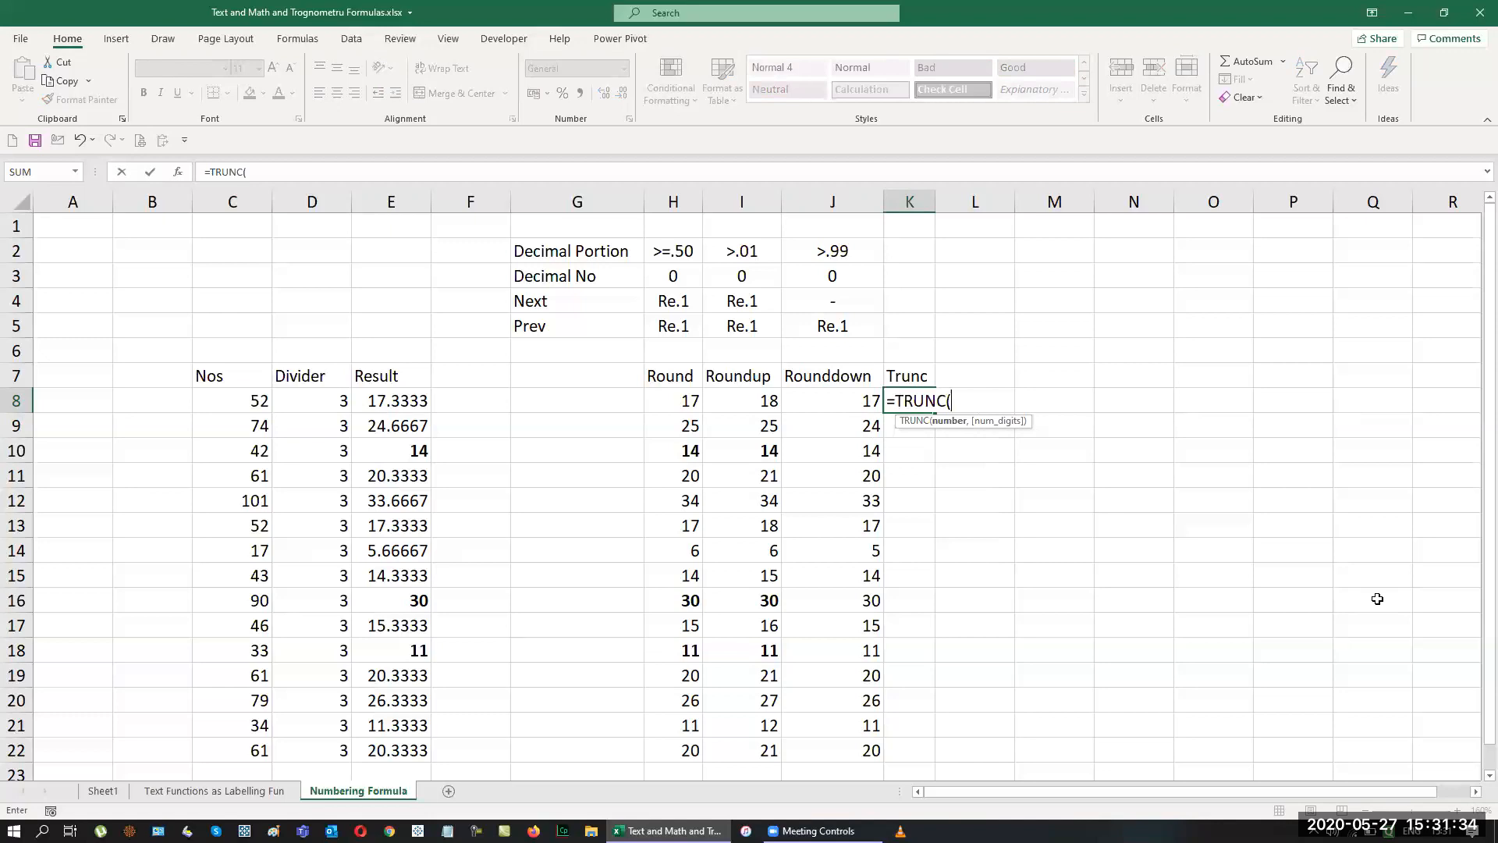
key(Left)
key(Left)
key(Left)
key(Left)
key(Left)
key(Left)
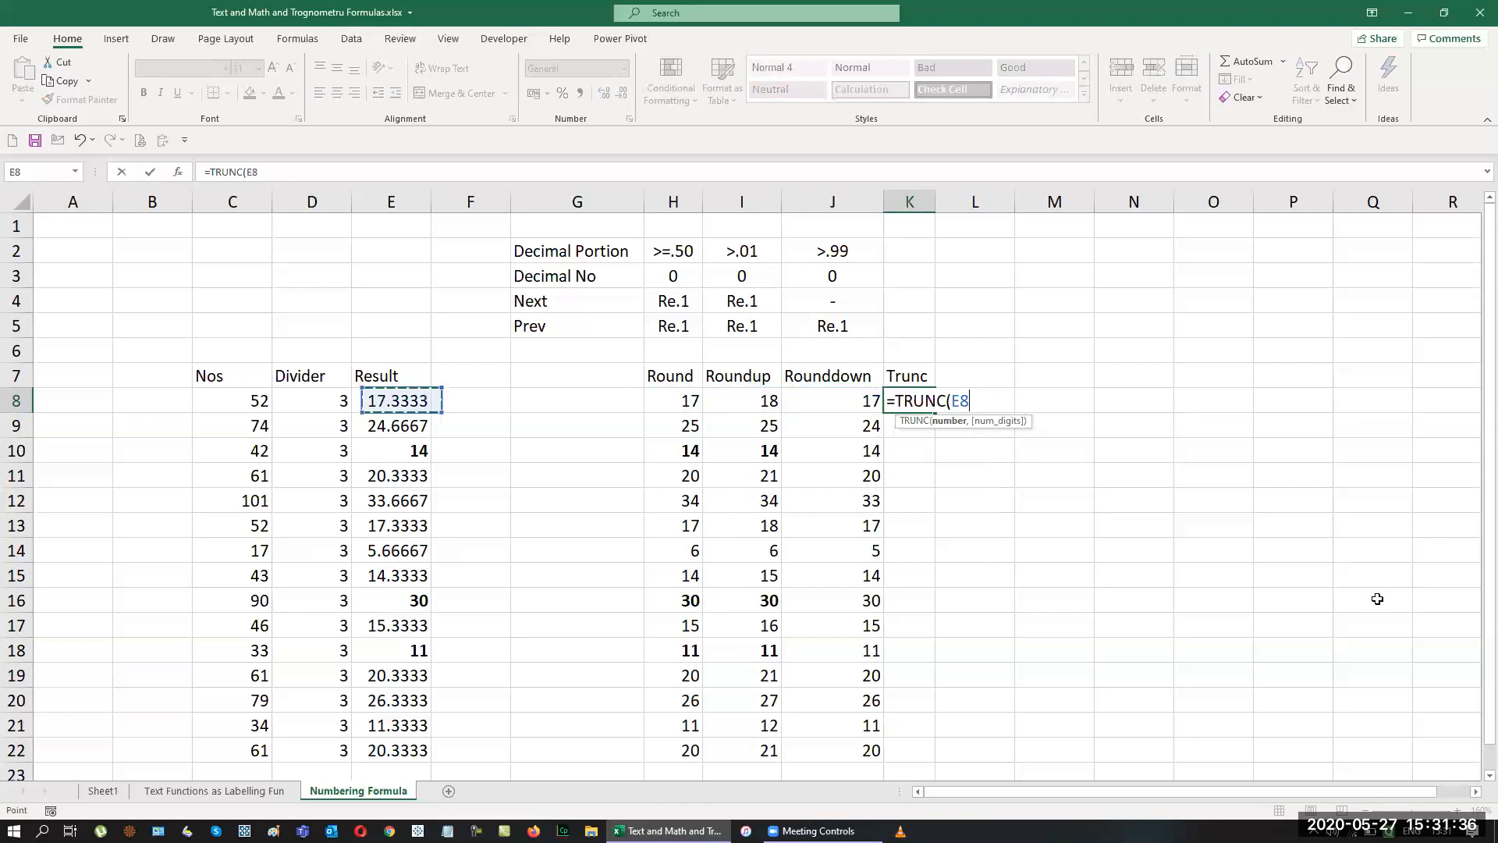
text())
key(Return)
Fill the TRUNC formula from K8 down to K22.
key(Up)
key(shift+Down)
key(shift+Down)
key(shift+Down)
key(shift+Down)
key(shift+Down)
key(shift+Down)
key(shift+Down)
key(shift+Down)
key(shift+Down)
key(shift+Down)
key(shift+Down)
key(shift+Down)
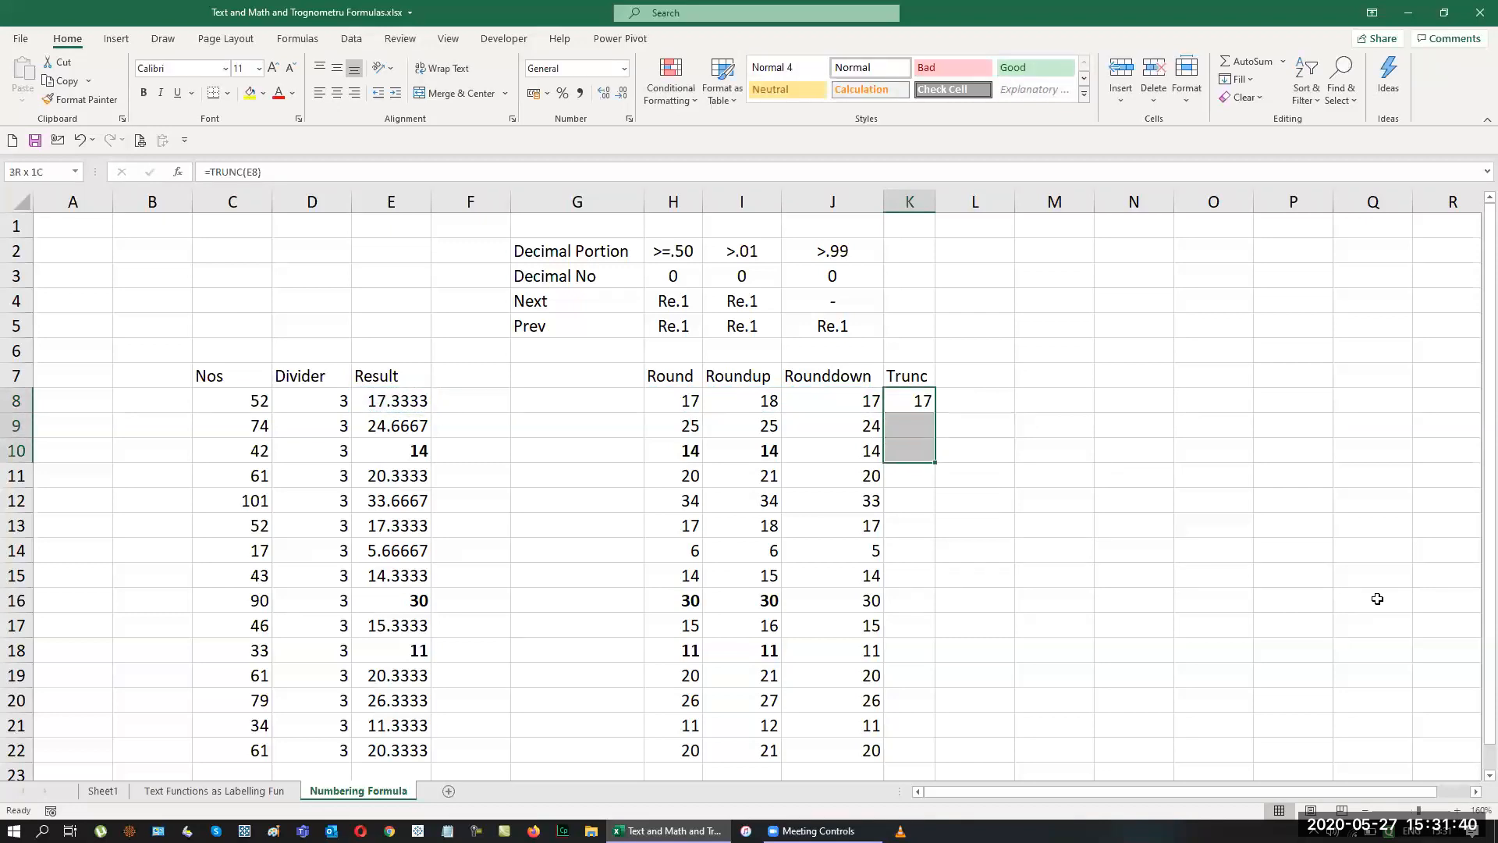
key(shift+Down)
key(shift+Down)
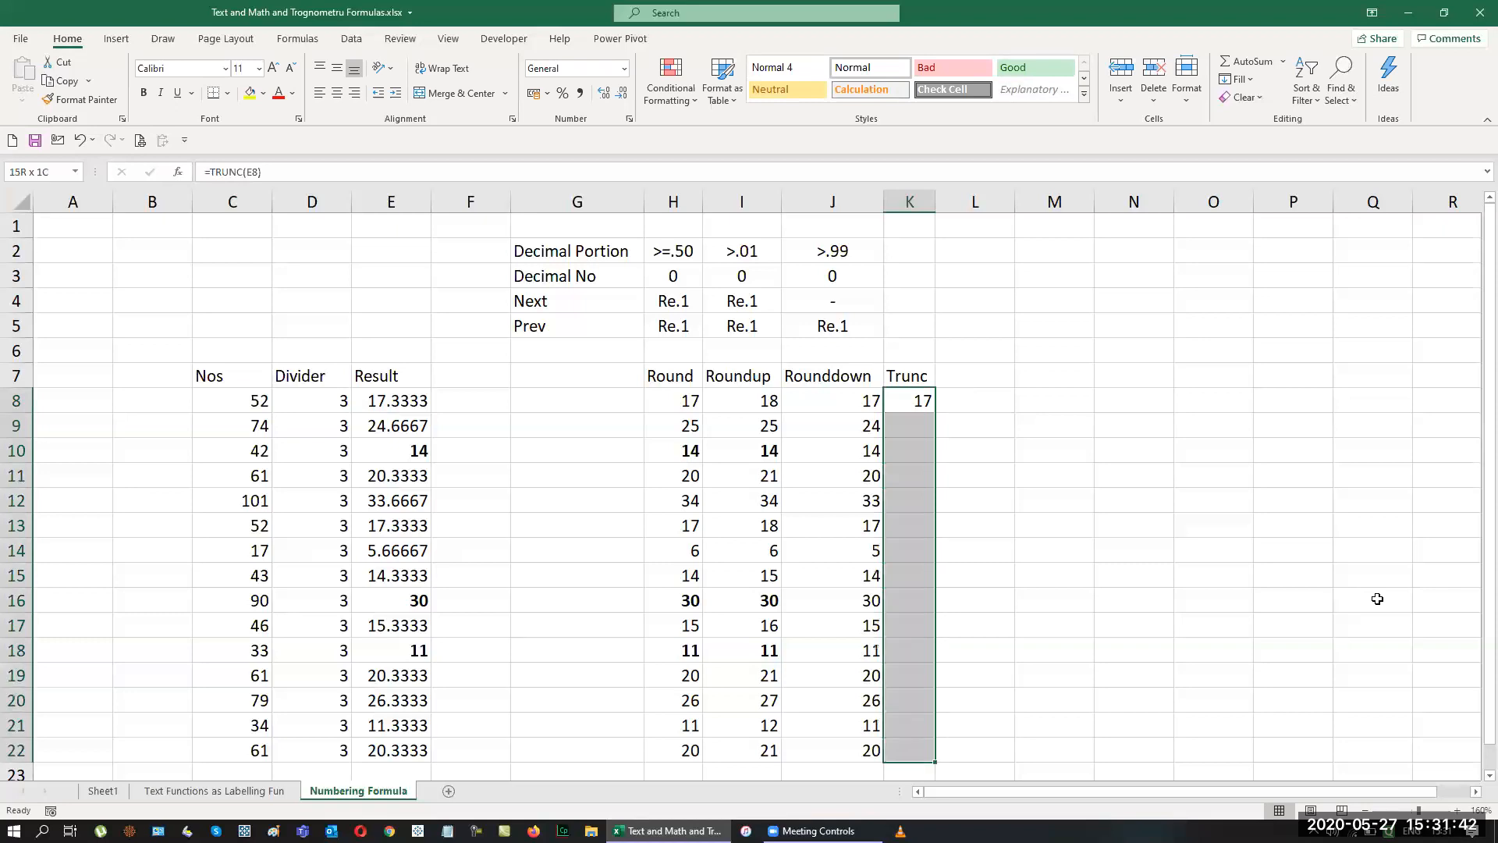
key(ctrl+d)
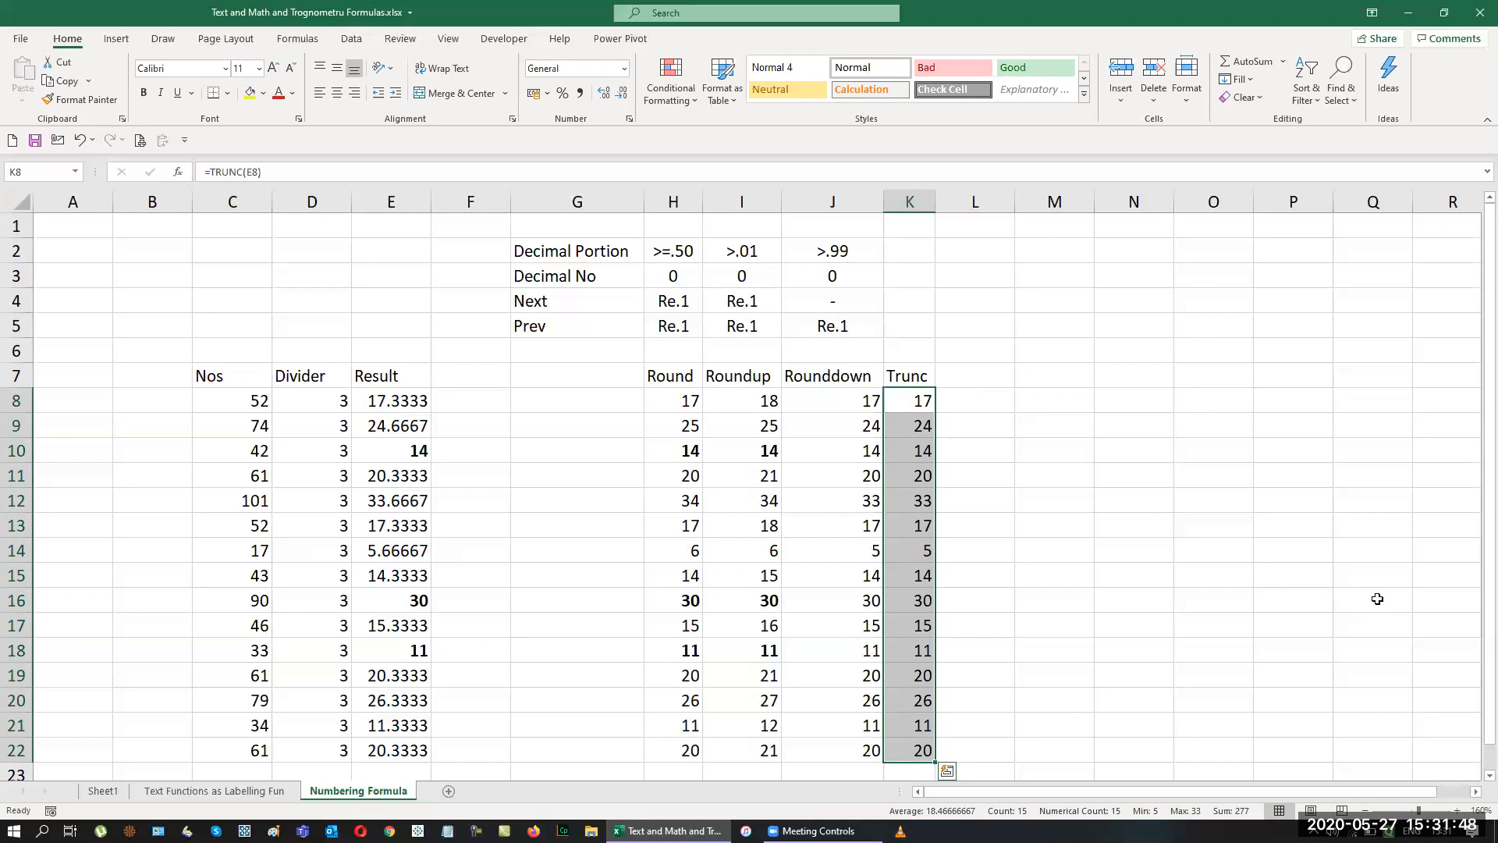
Enter =FORMULATEXT(H8) in M8 to display the ROUND formula as text.
key(Right)
key(Right)
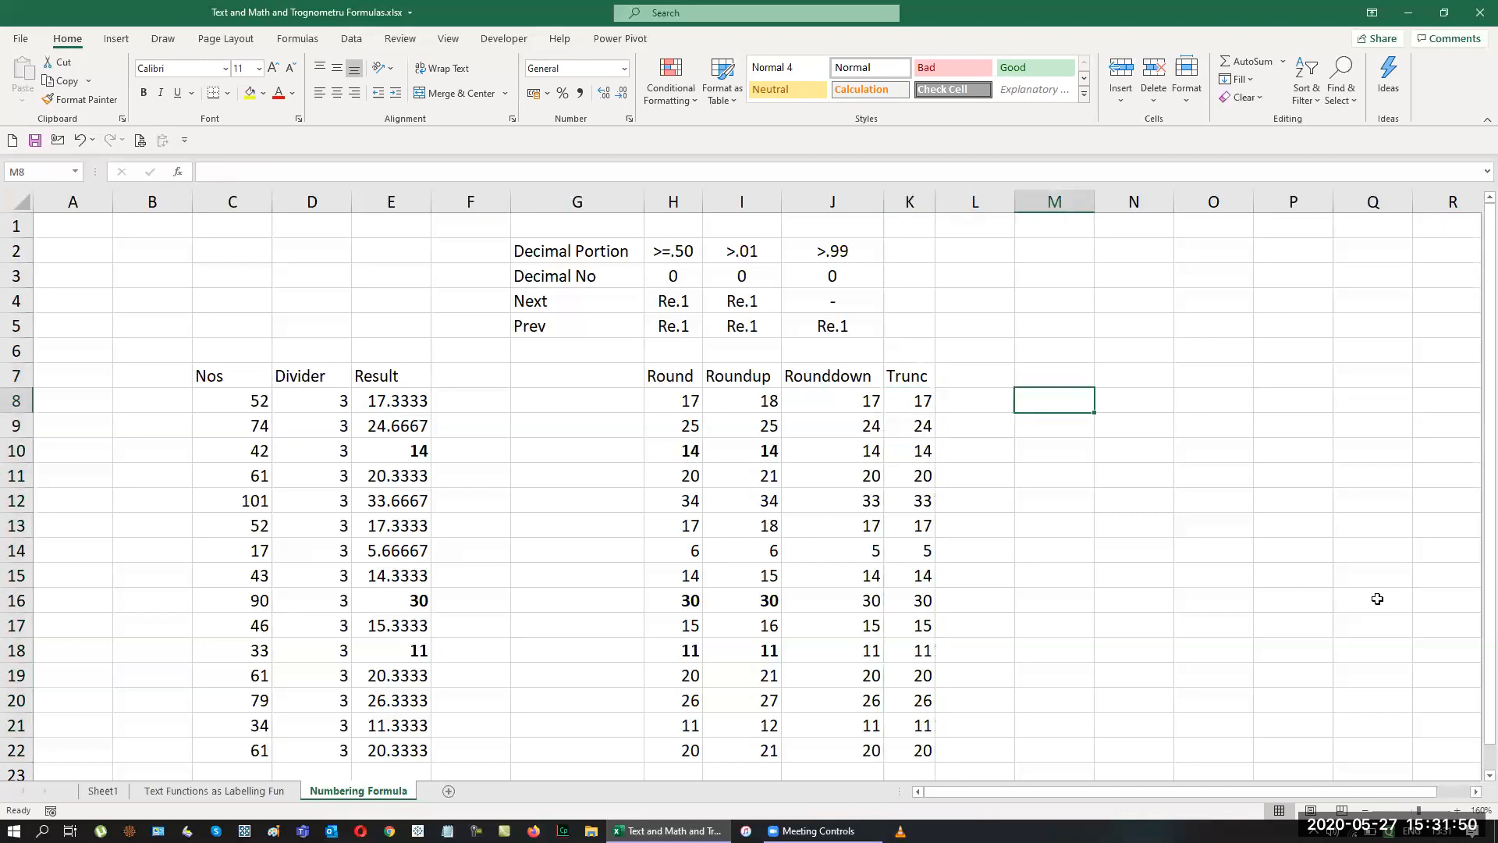
text(=FORMULATEXT()
key(Left)
key(Left)
key(Left)
key(Left)
key(Left)
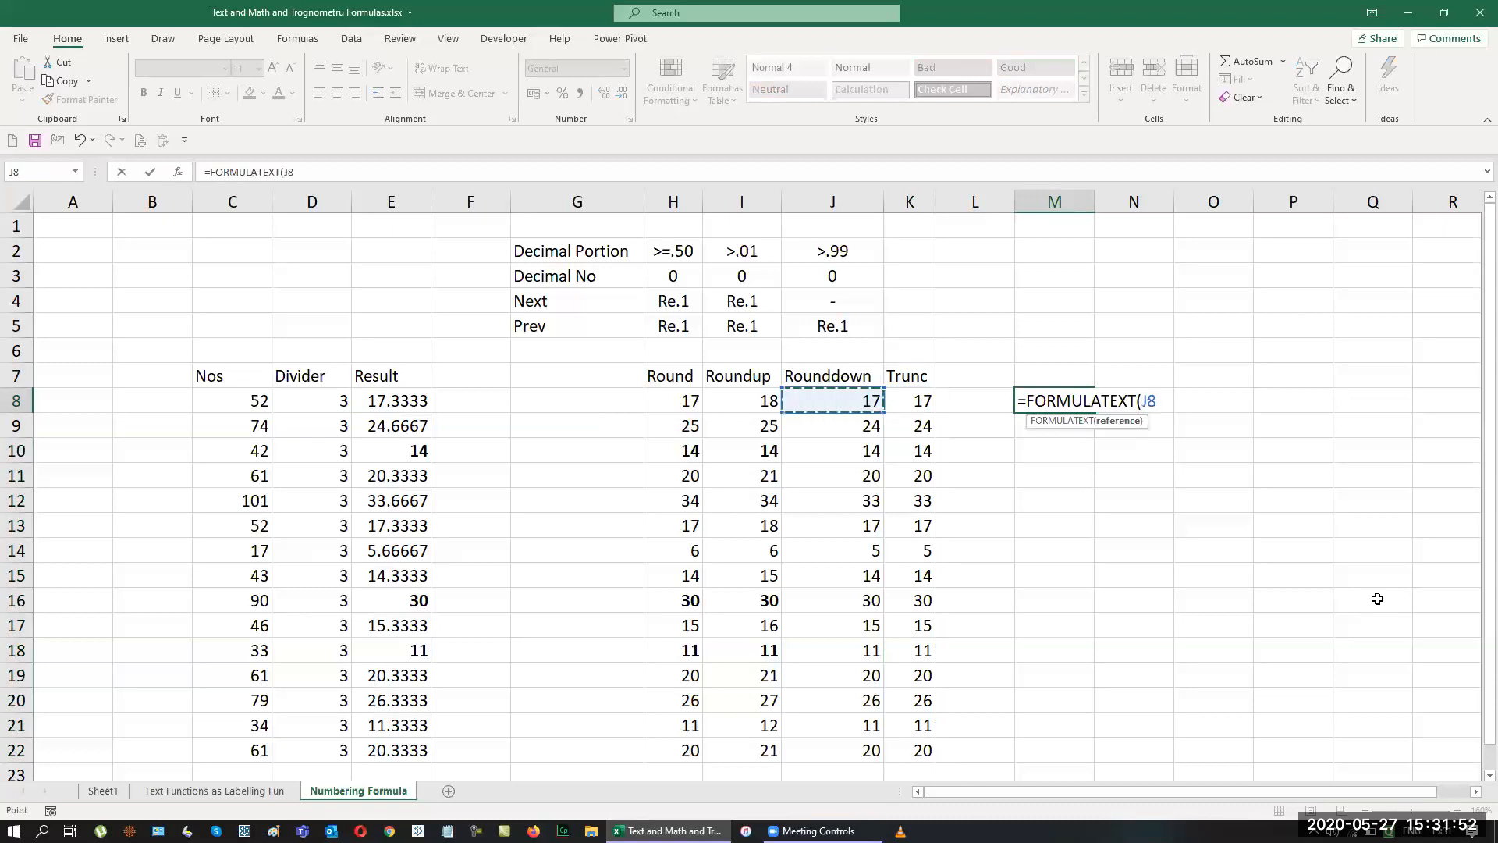
key(Return)
Enter a FORMULATEXT formula in M9 that refers to the Roundup result in I9.
text(=f)
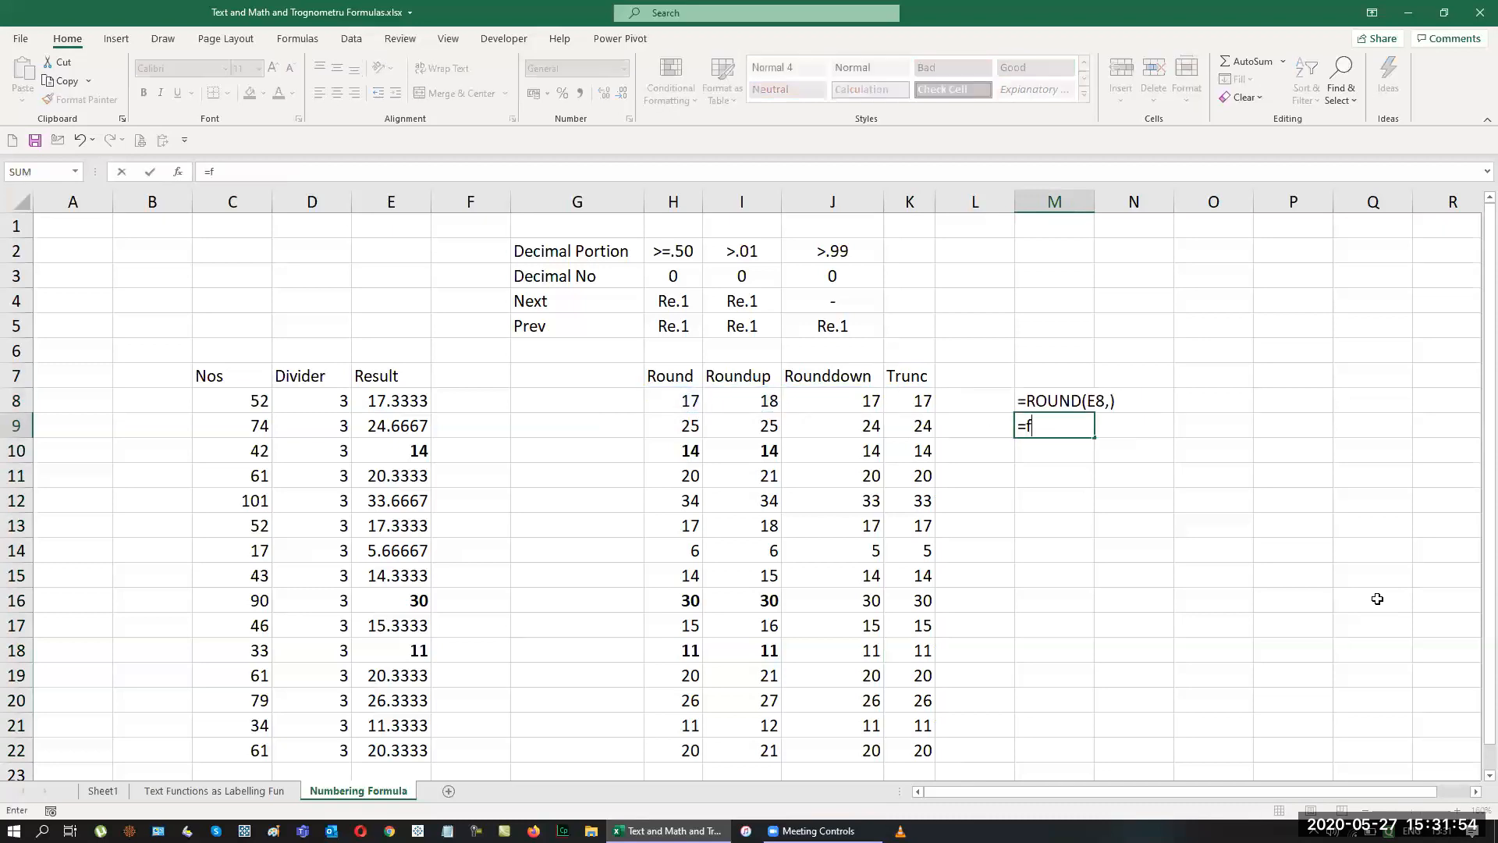
text(orm)
key(Tab)
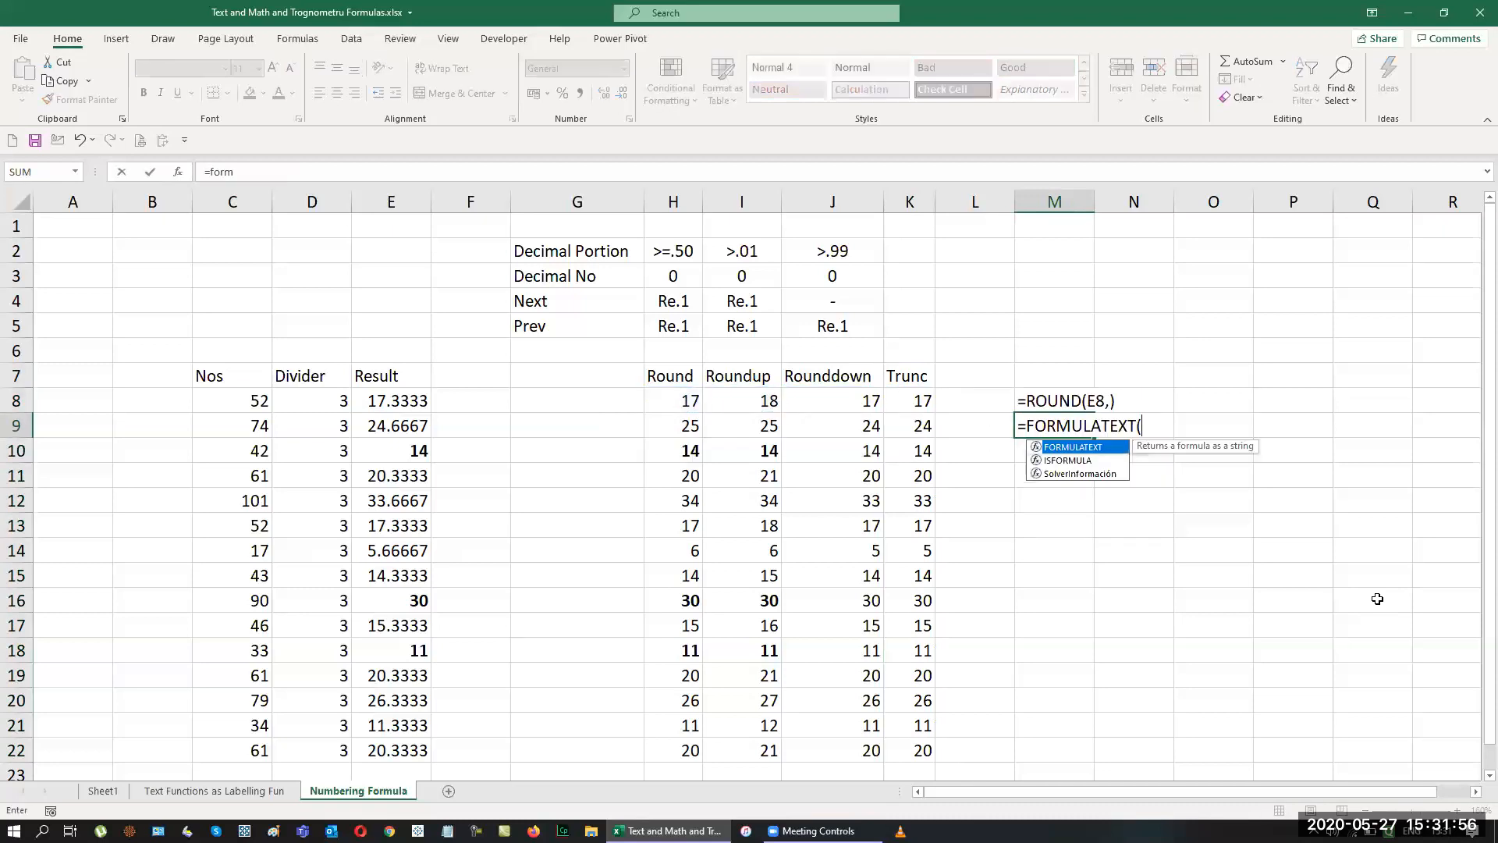
key(Left)
key(Left)
key(Left)
key(Left)
key(Return)
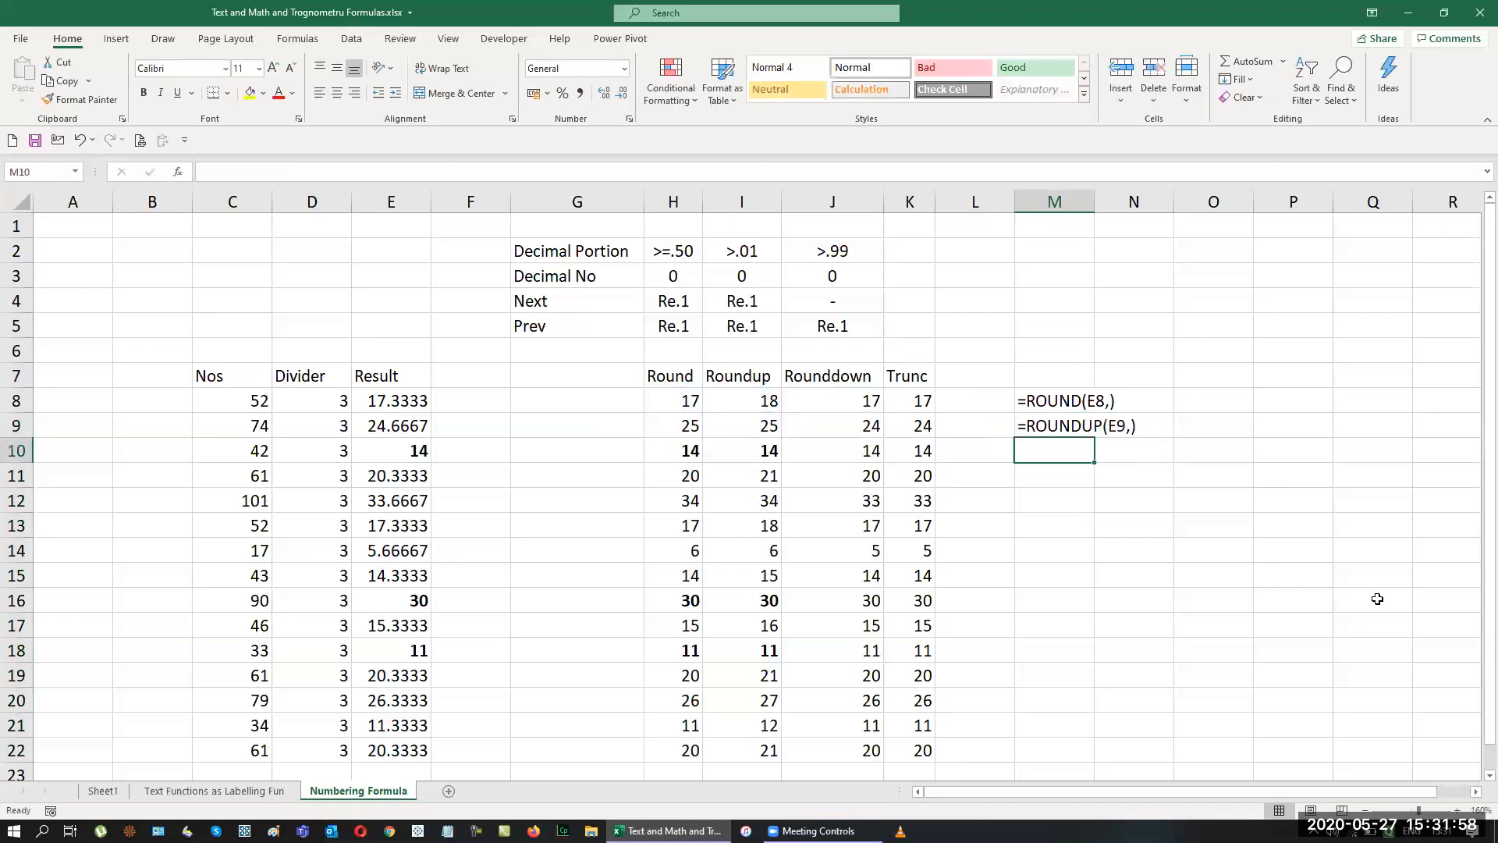
Enter a FORMULATEXT formula in M10 that refers to the Rounddown result in J10.
text(=form)
key(Tab)
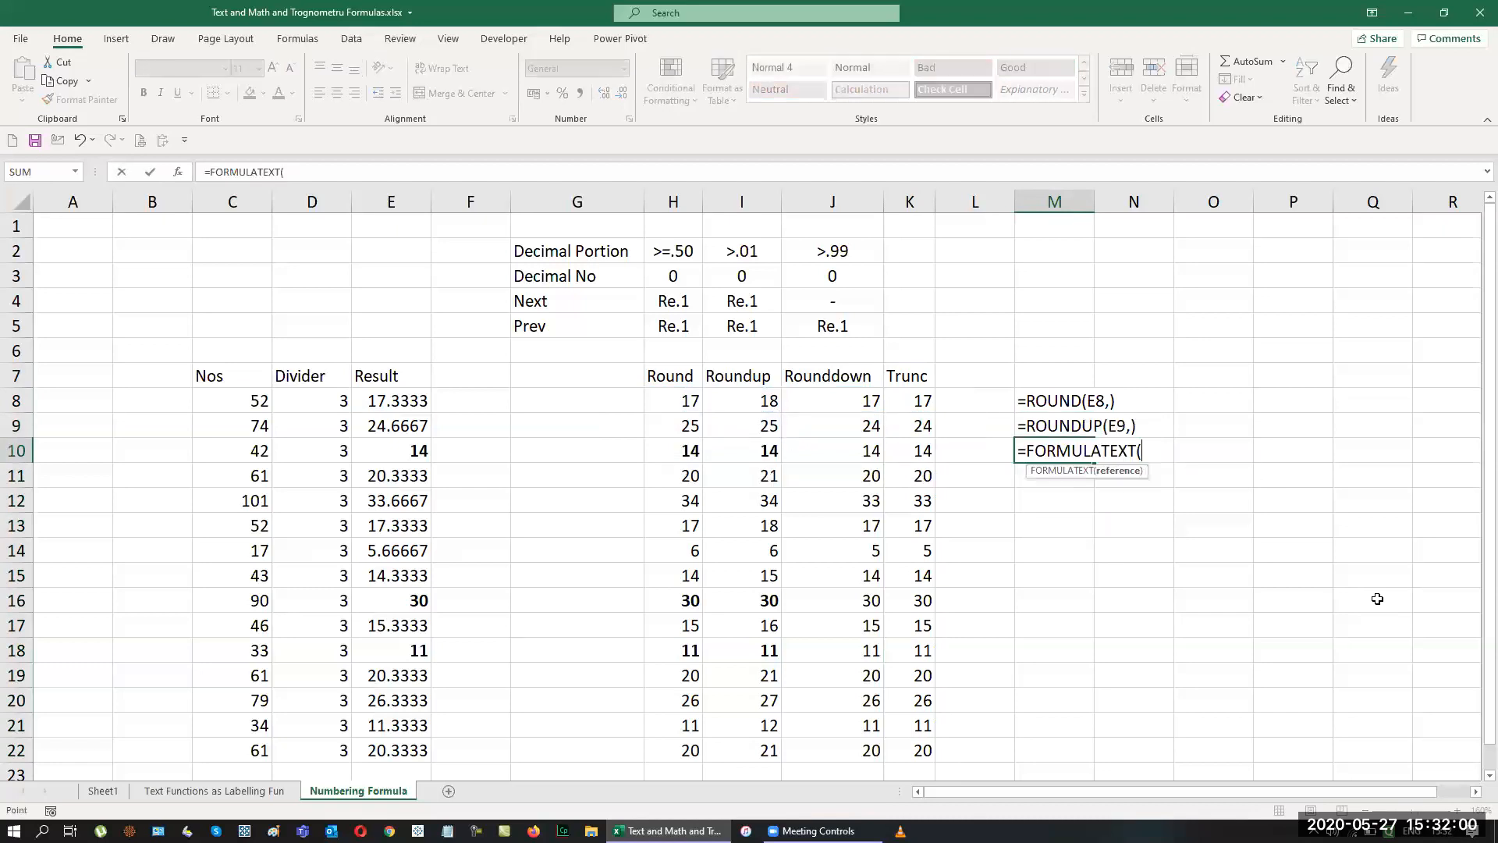
key(Left)
key(Left)
key(Left)
text())
key(Return)
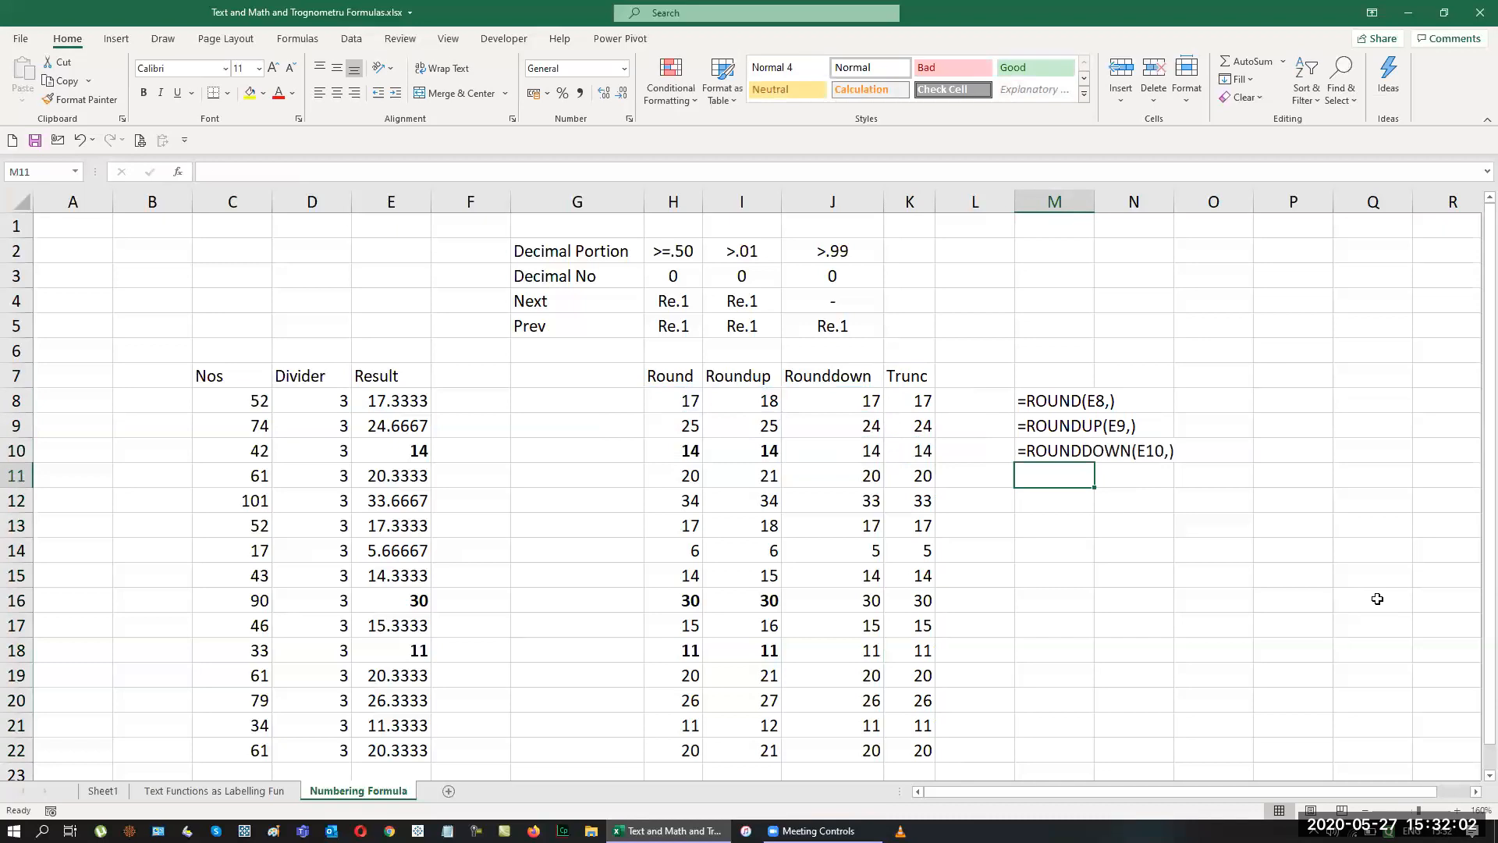
Enter a FORMULATEXT formula in M11 that refers to the Trunc result in K11.
text(=for)
key(Tab)
key(Left)
key(Left)
text())
key(Return)
Autofit the width of column M to the formula texts in M8:M11.
key(Up)
key(Up)
key(Up)
key(Up)
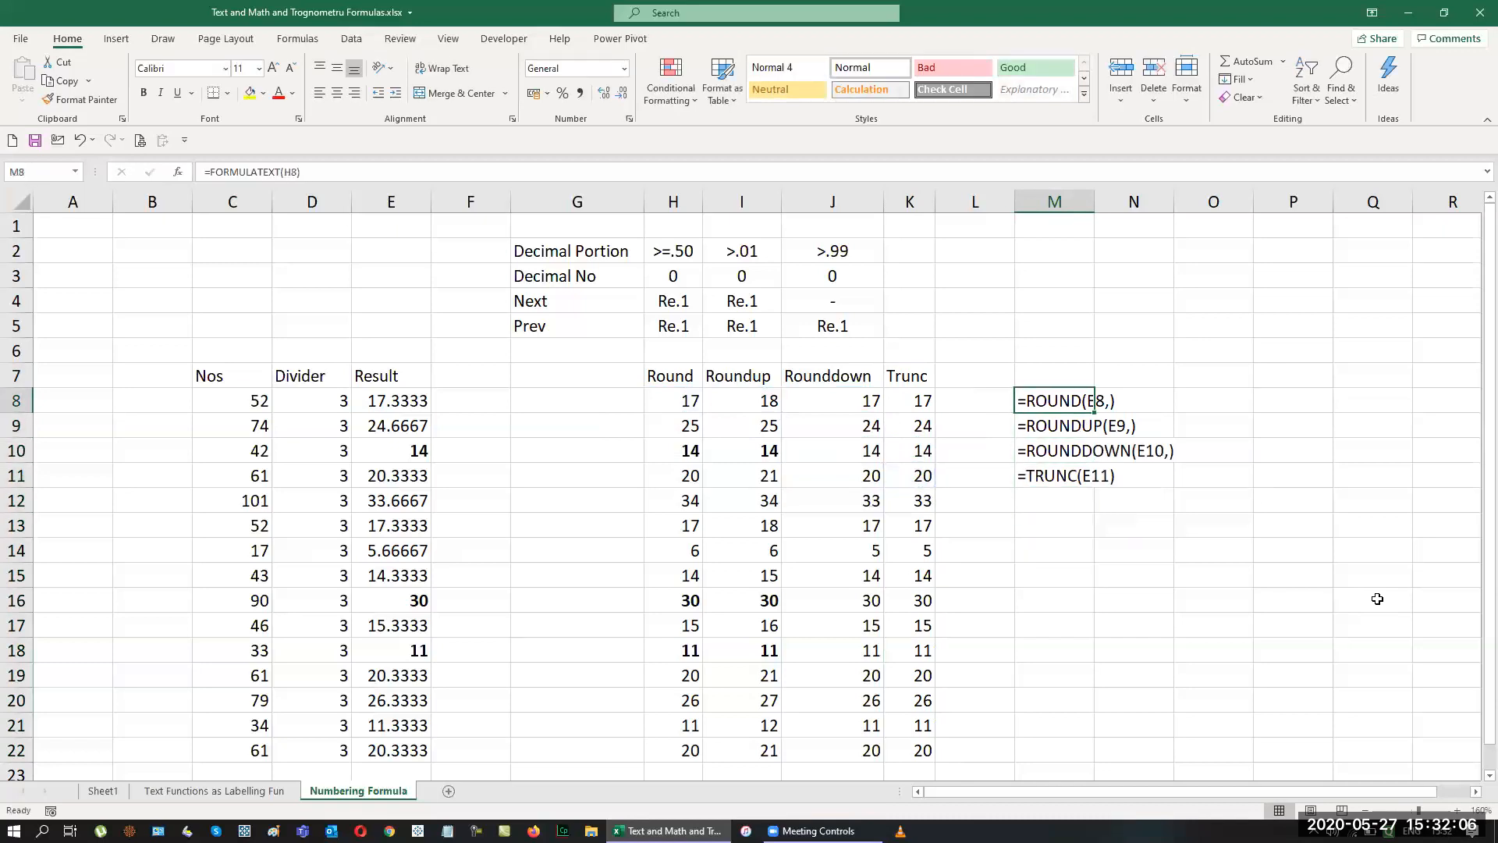
key(shift+Down)
key(shift+Down)
key(shift+Down)
key(alt+h)
key(o)
key(i)
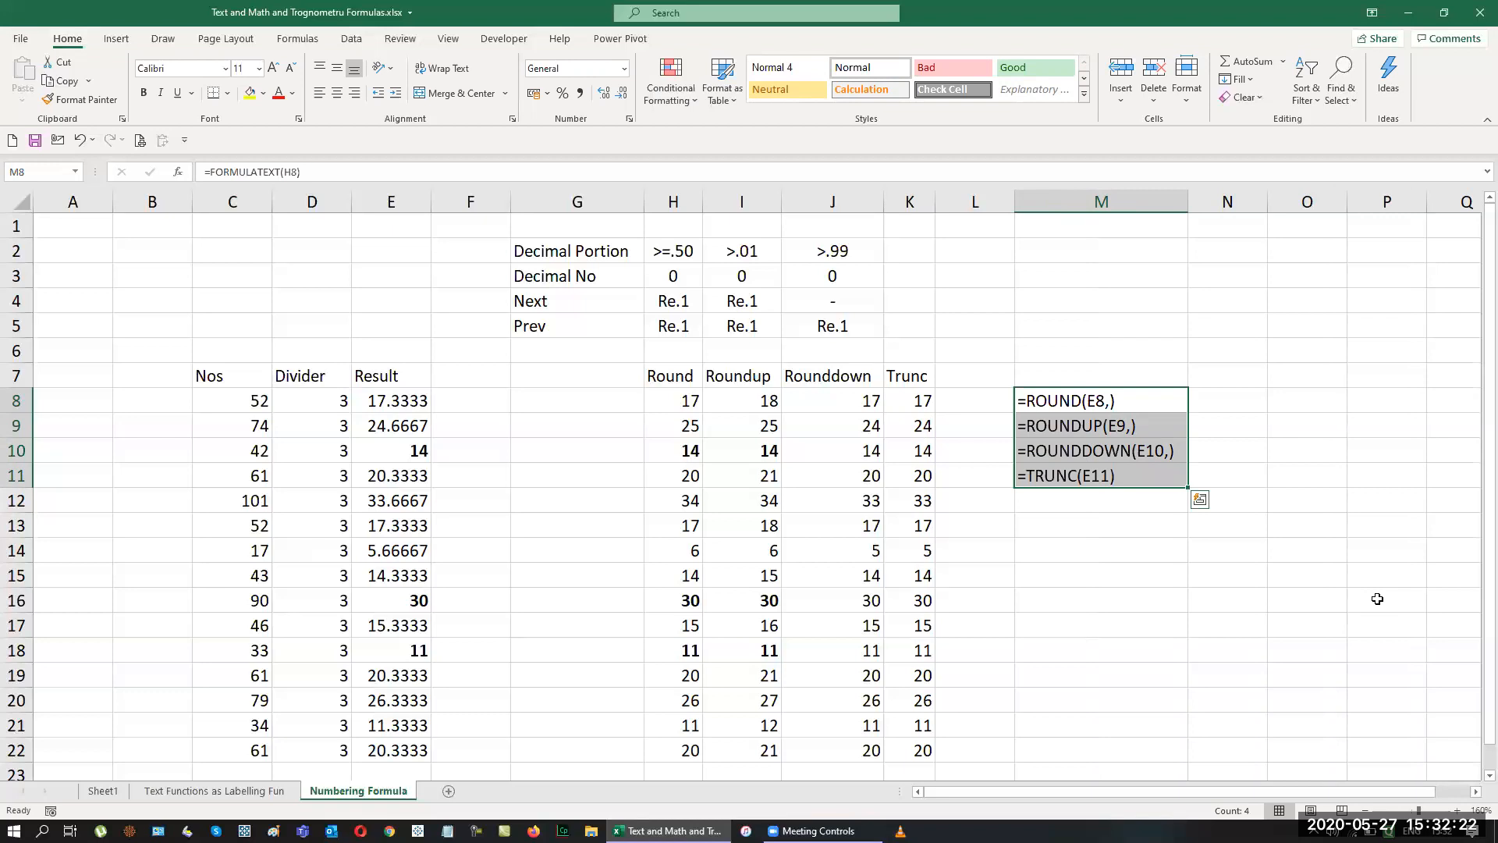
Enter the headings Mround, Ceiling and Floor in O7:Q7.
key(Up)
key(Right)
key(Right)
key(Right)
key(Right)
key(Left)
key(Left)
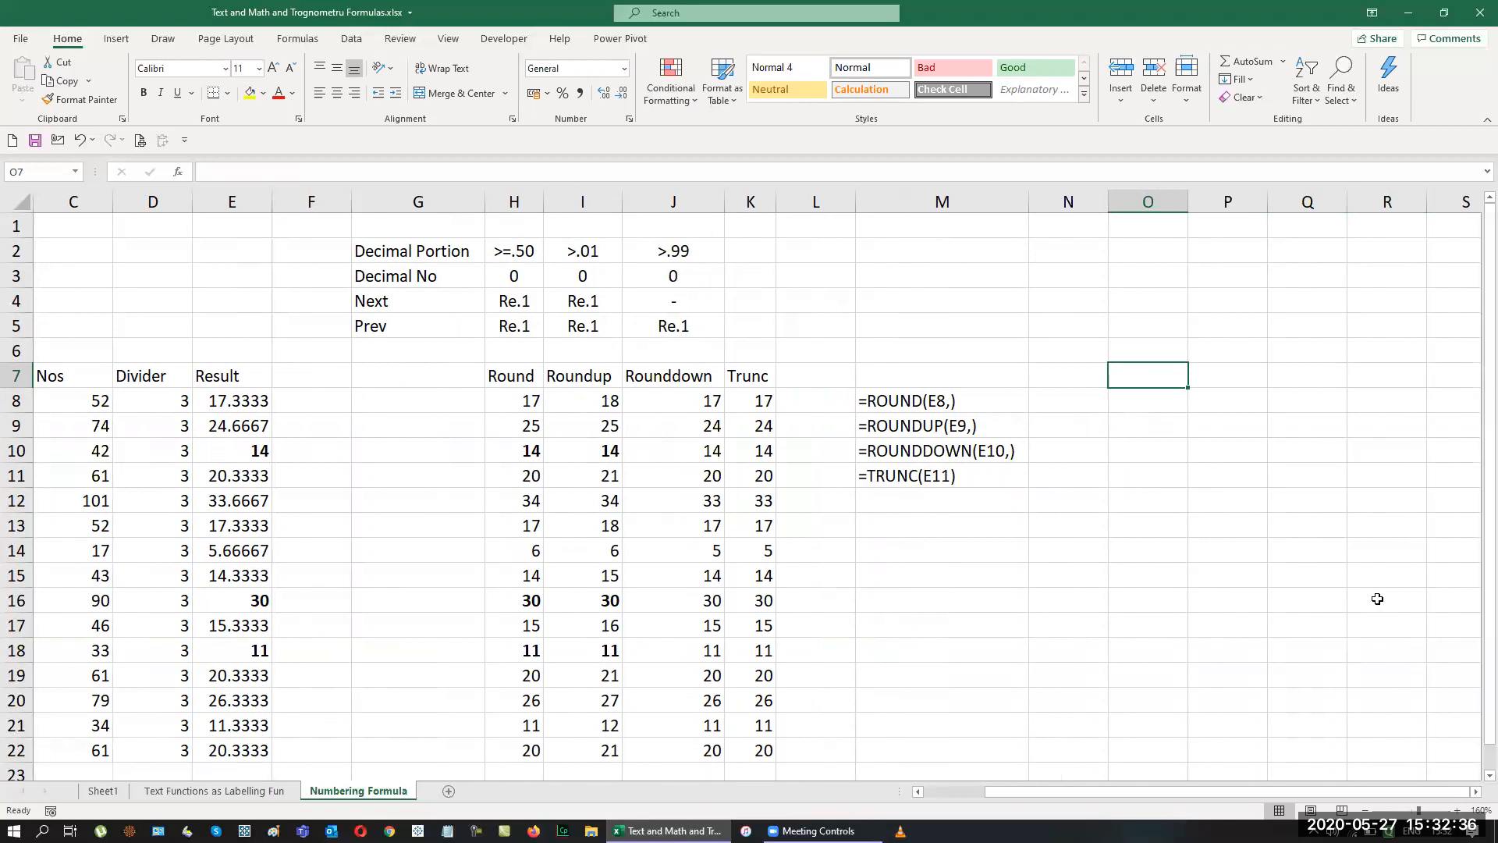
text(Mround)
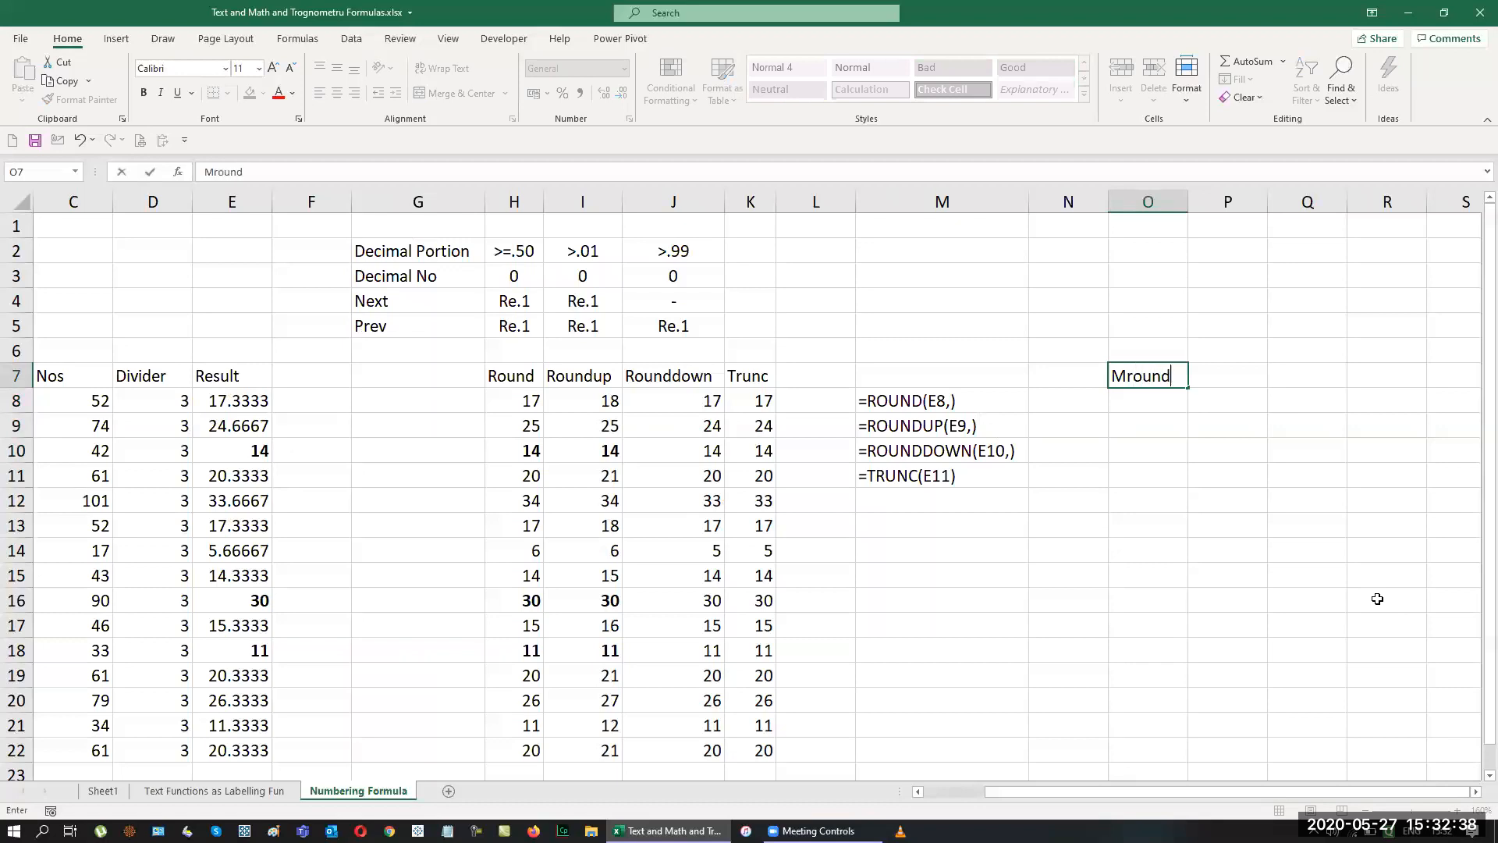
key(Tab)
text(Cei)
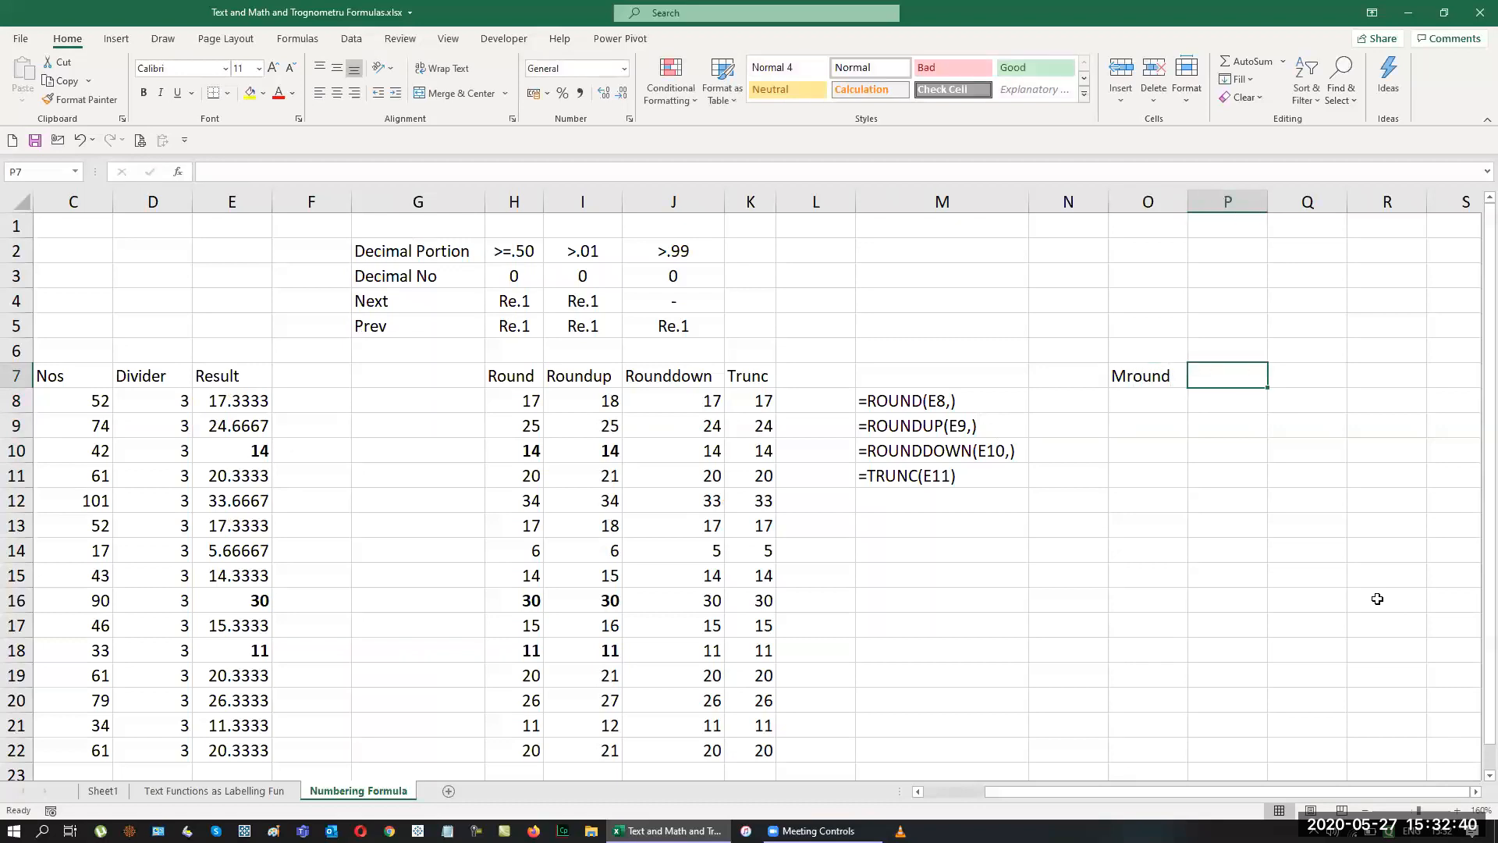
text(ling)
key(Tab)
text(Floor)
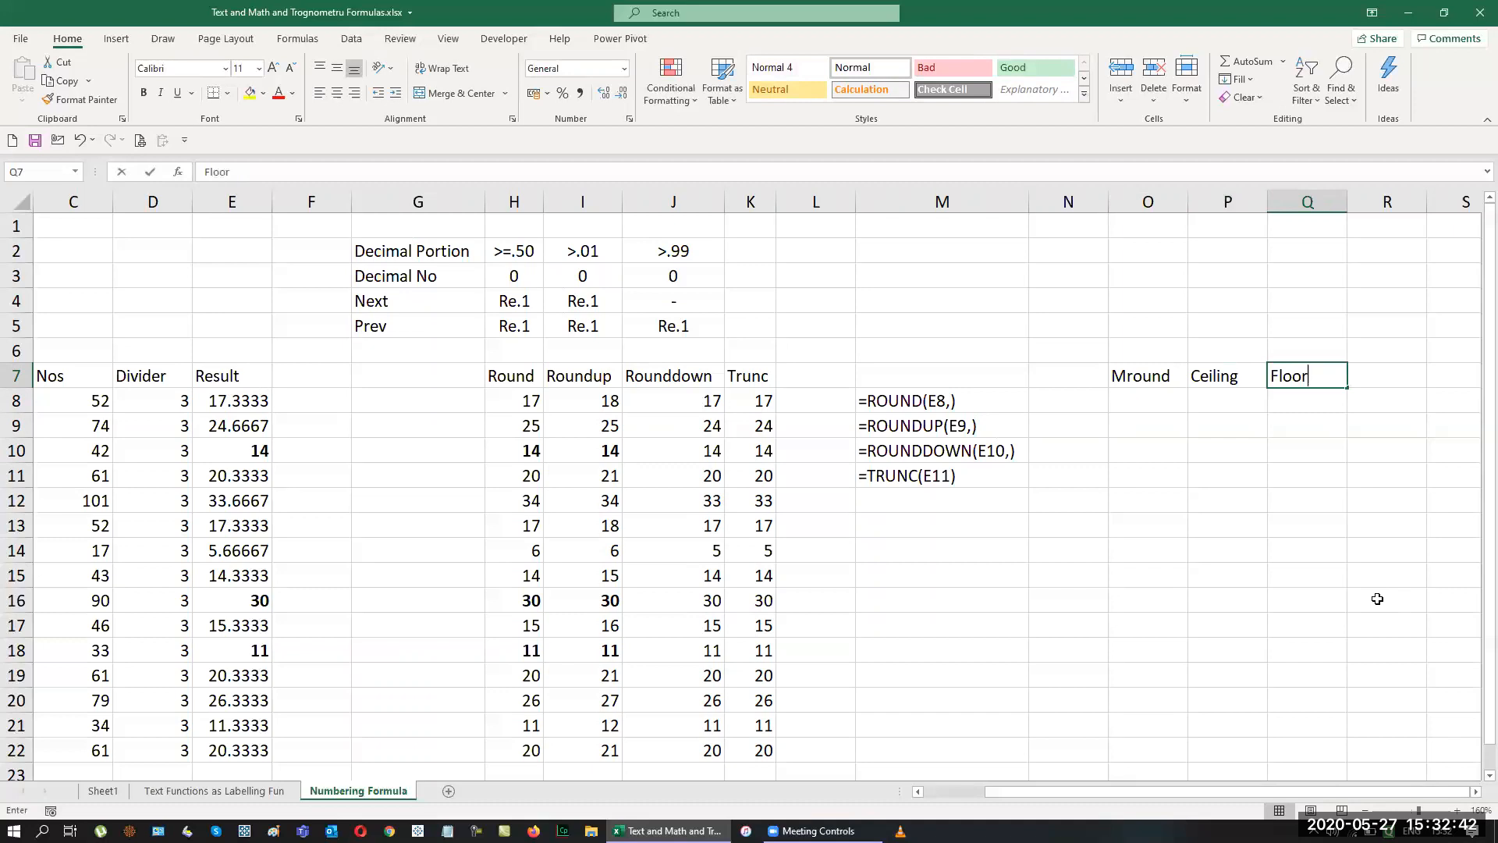
key(Return)
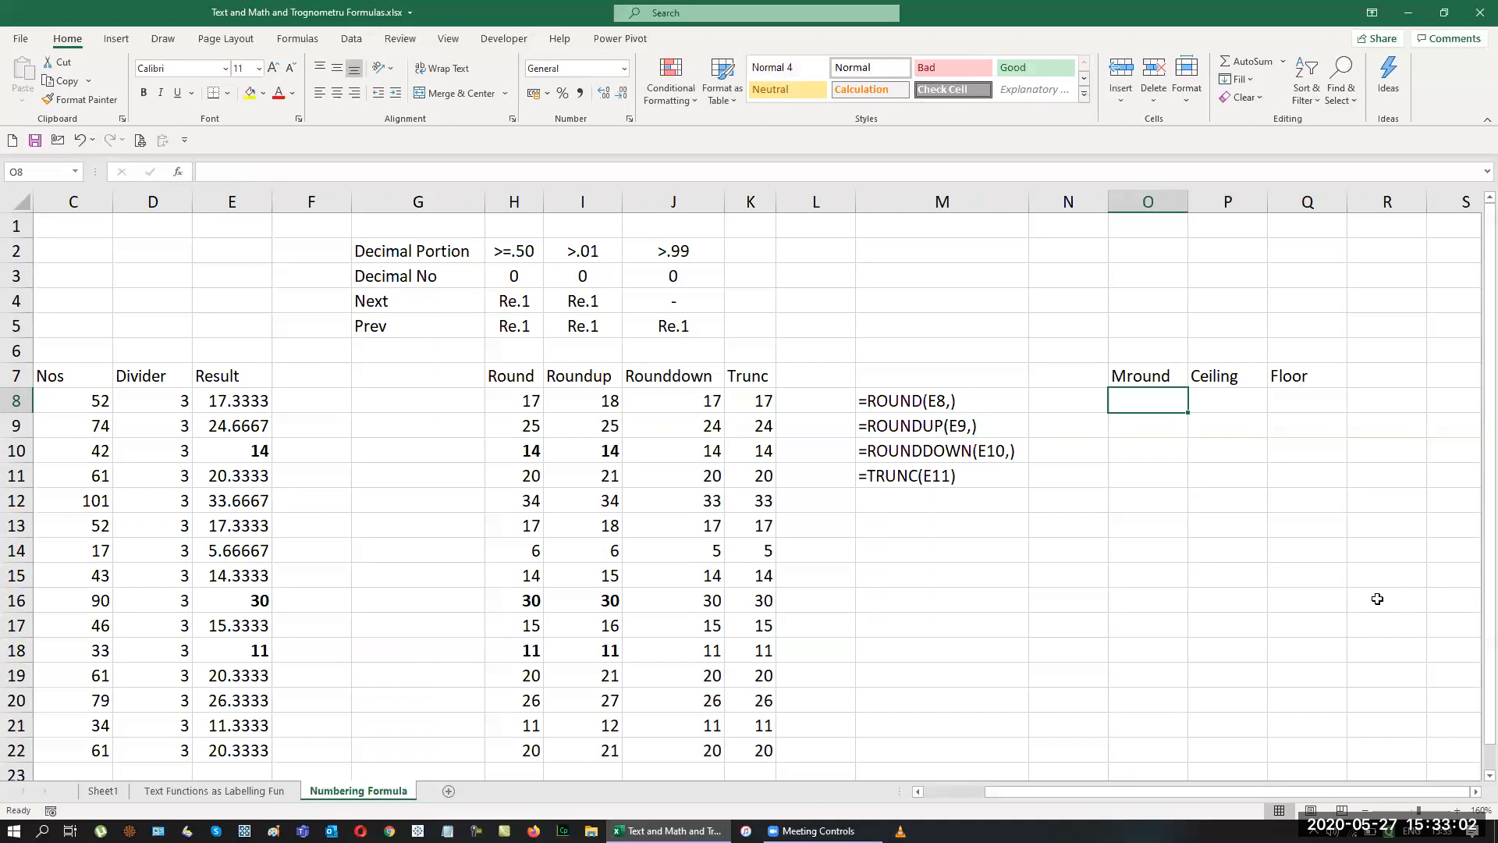
Copy the headings Round, Roundup and Rounddown from H7:J7 to O6:Q6, above the Mround, Ceiling and Floor headings.
key(Left)
key(Left)
key(Left)
key(Left)
key(Left)
key(Left)
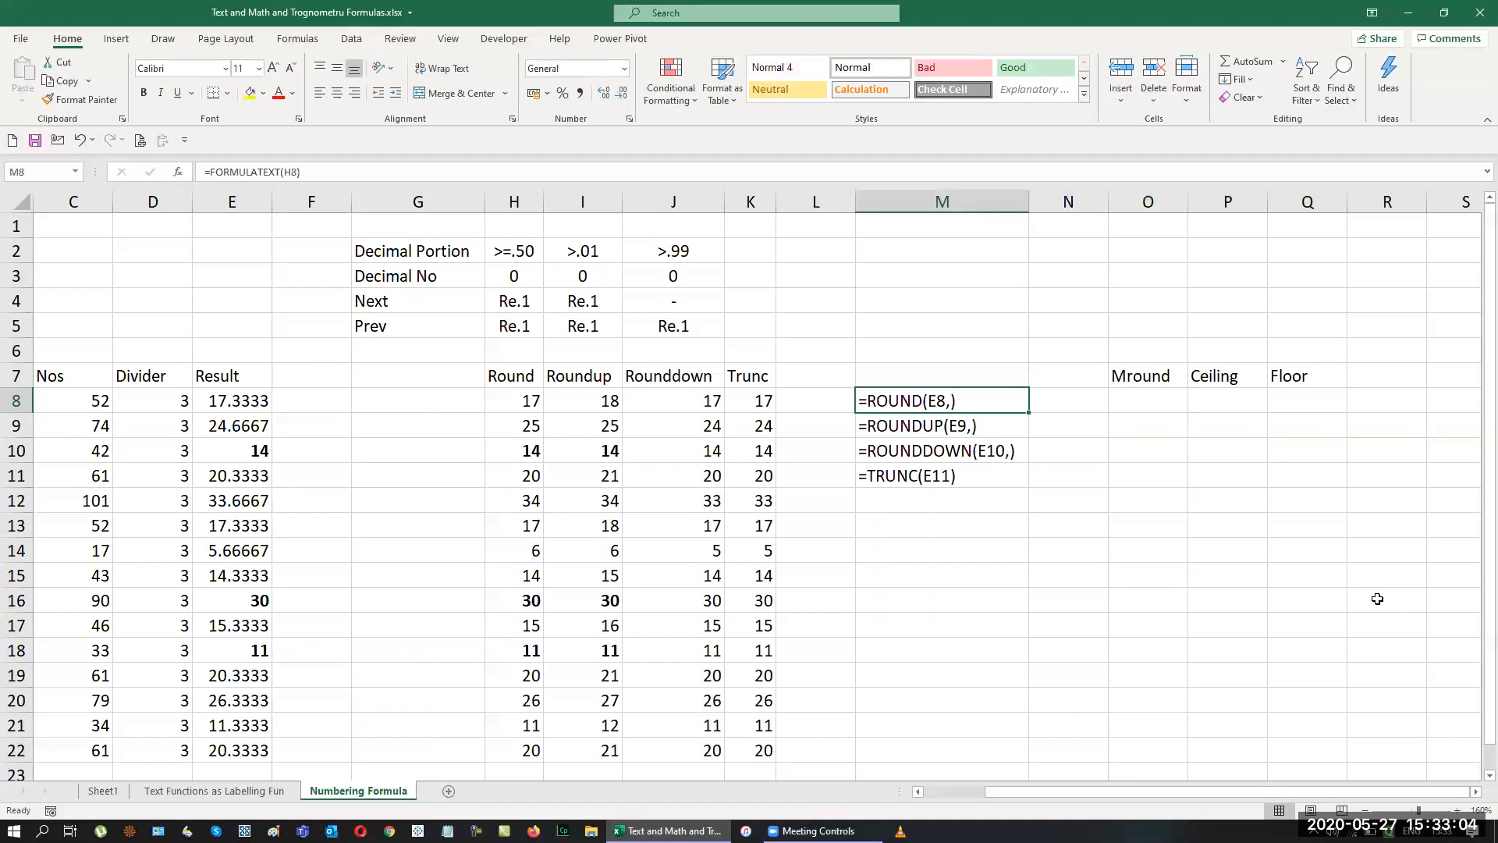
key(Up)
key(Left)
key(shift+Right)
key(shift+Right)
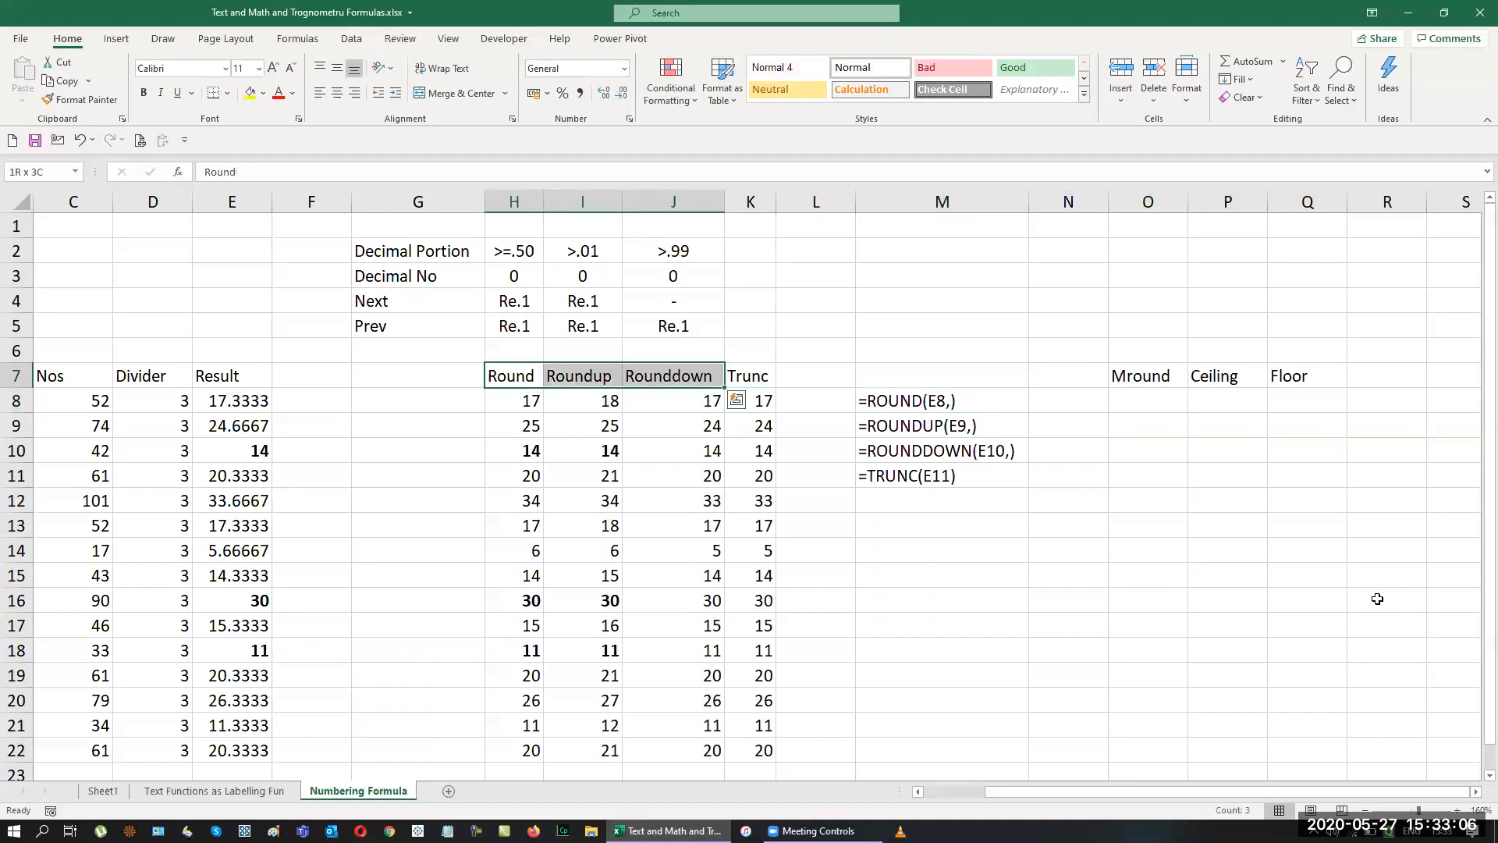
key(ctrl+c)
key(Right)
key(Right)
key(Right)
key(Right)
key(Right)
key(Right)
key(Right)
key(Up)
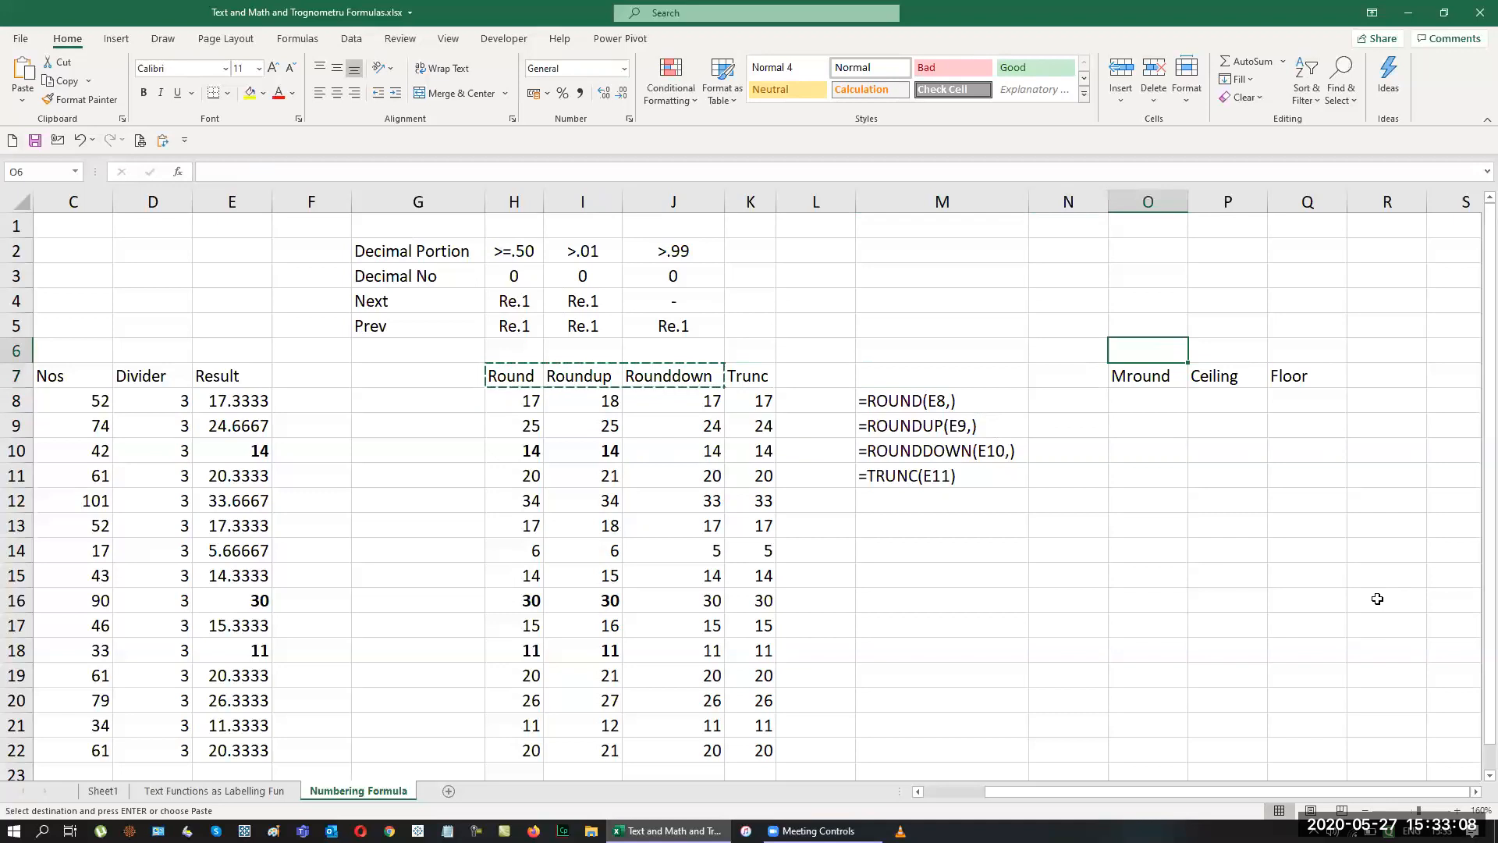
key(ctrl+v)
key(Escape)
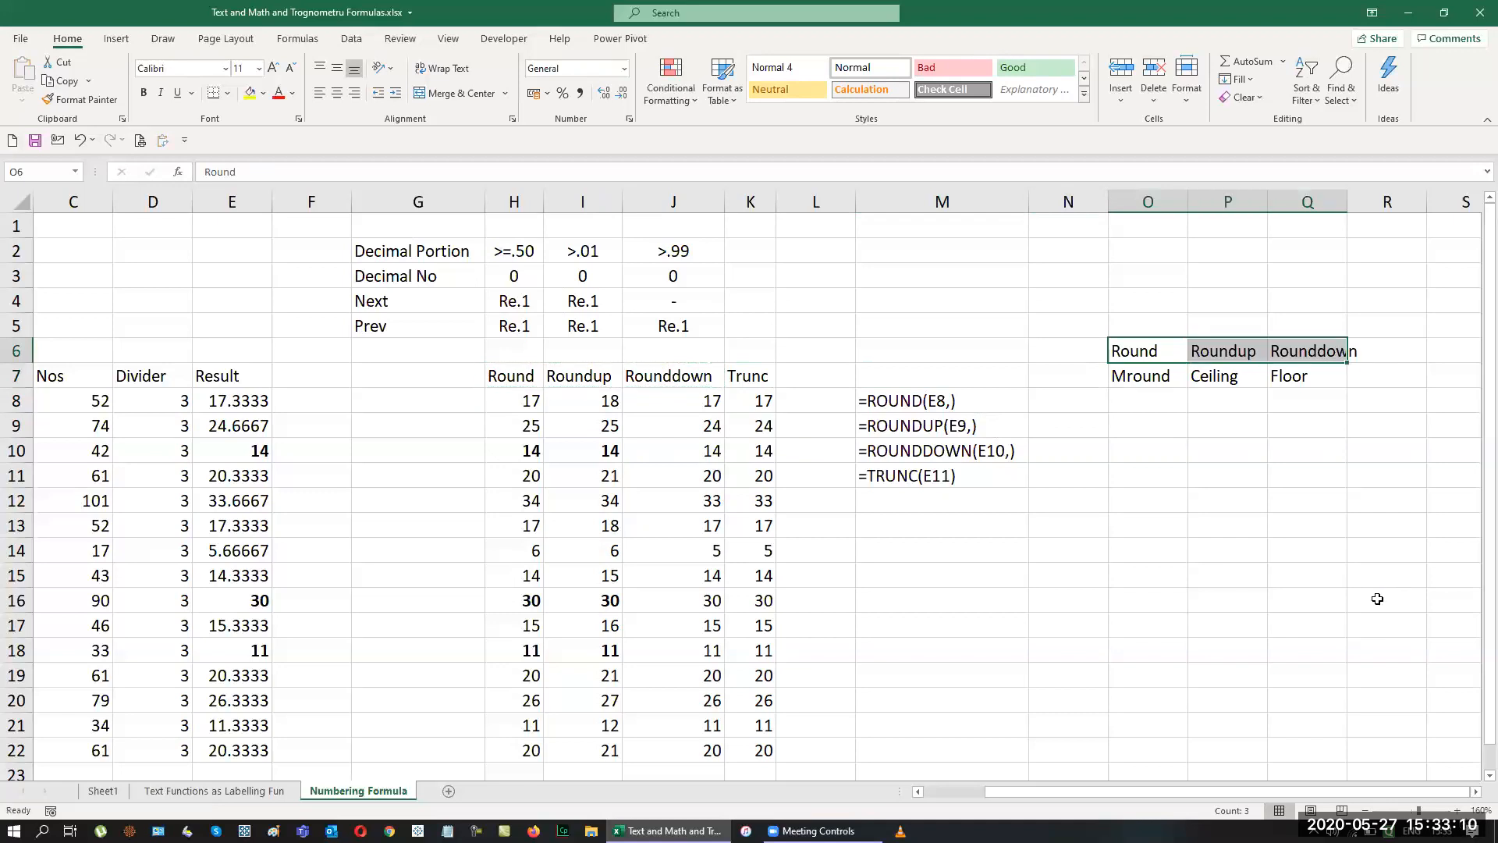
Autofit the widths of columns O to Q to both heading rows in O6:Q7.
key(alt+o)
key(c)
key(a)
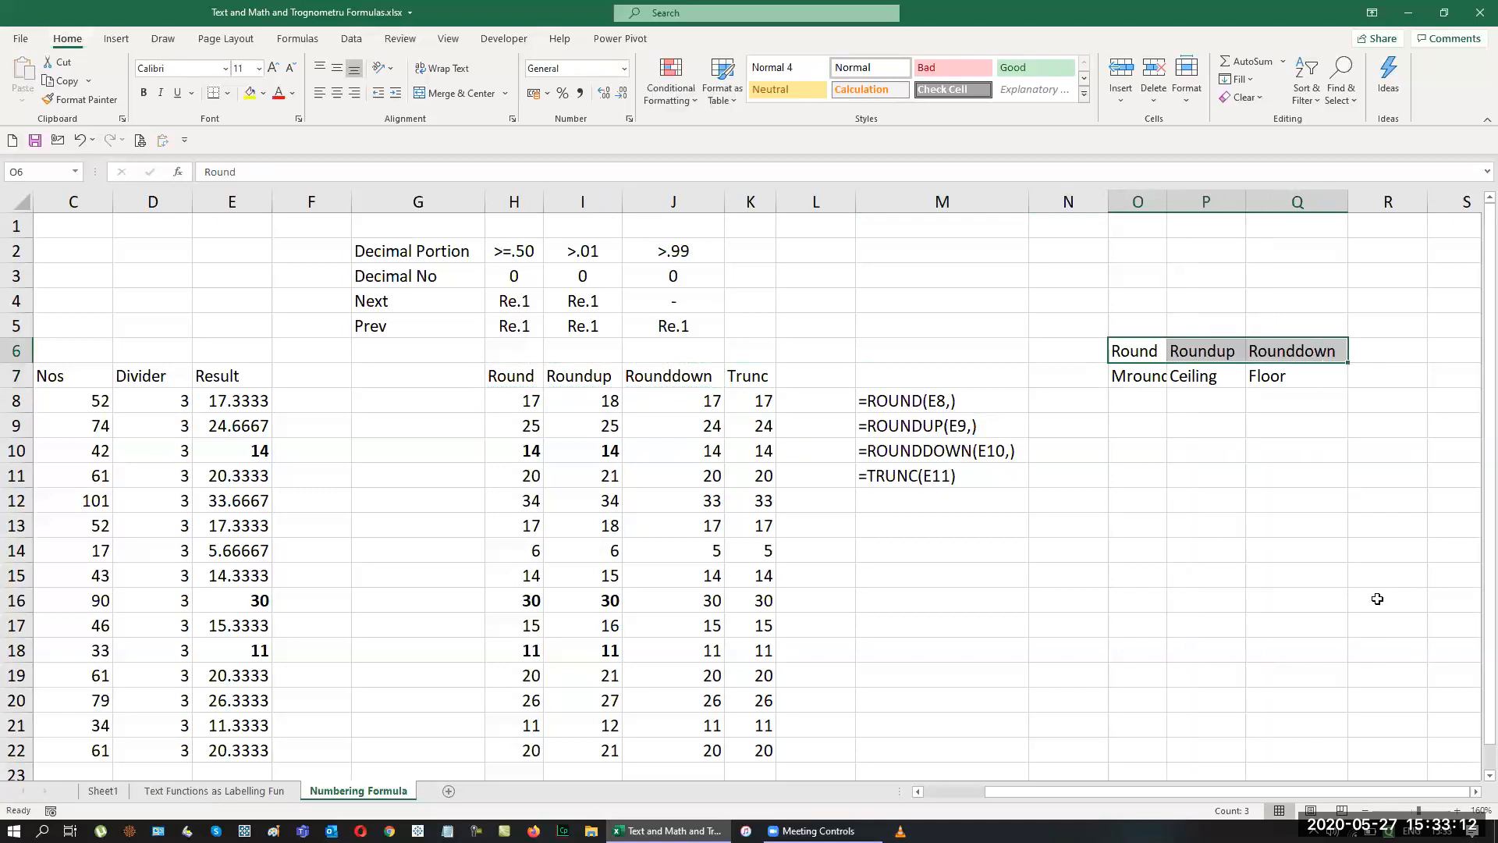
key(Down)
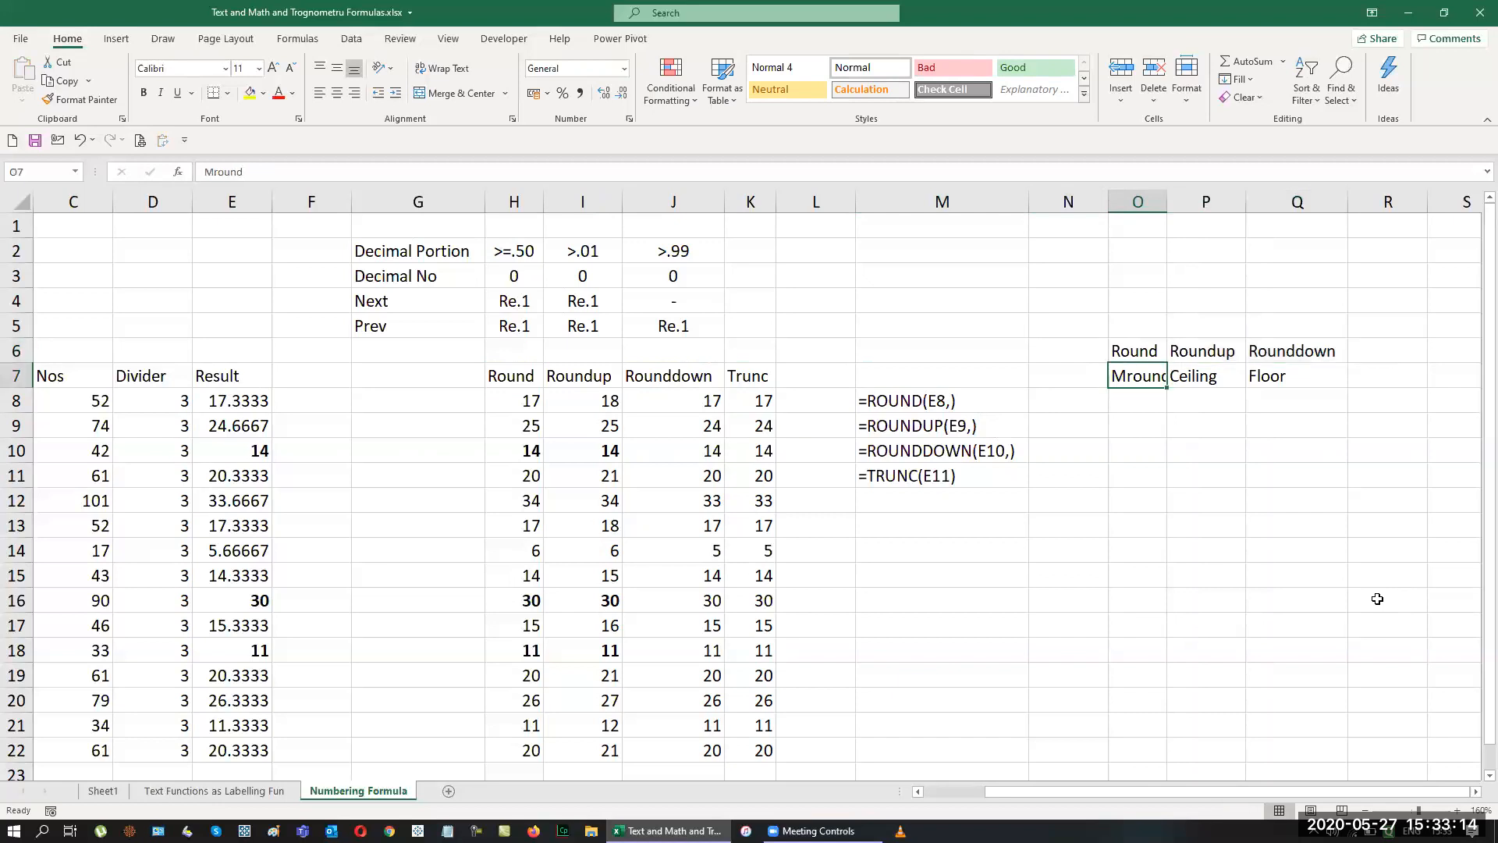
key(Right)
key(Right)
key(Up)
key(Left)
key(Left)
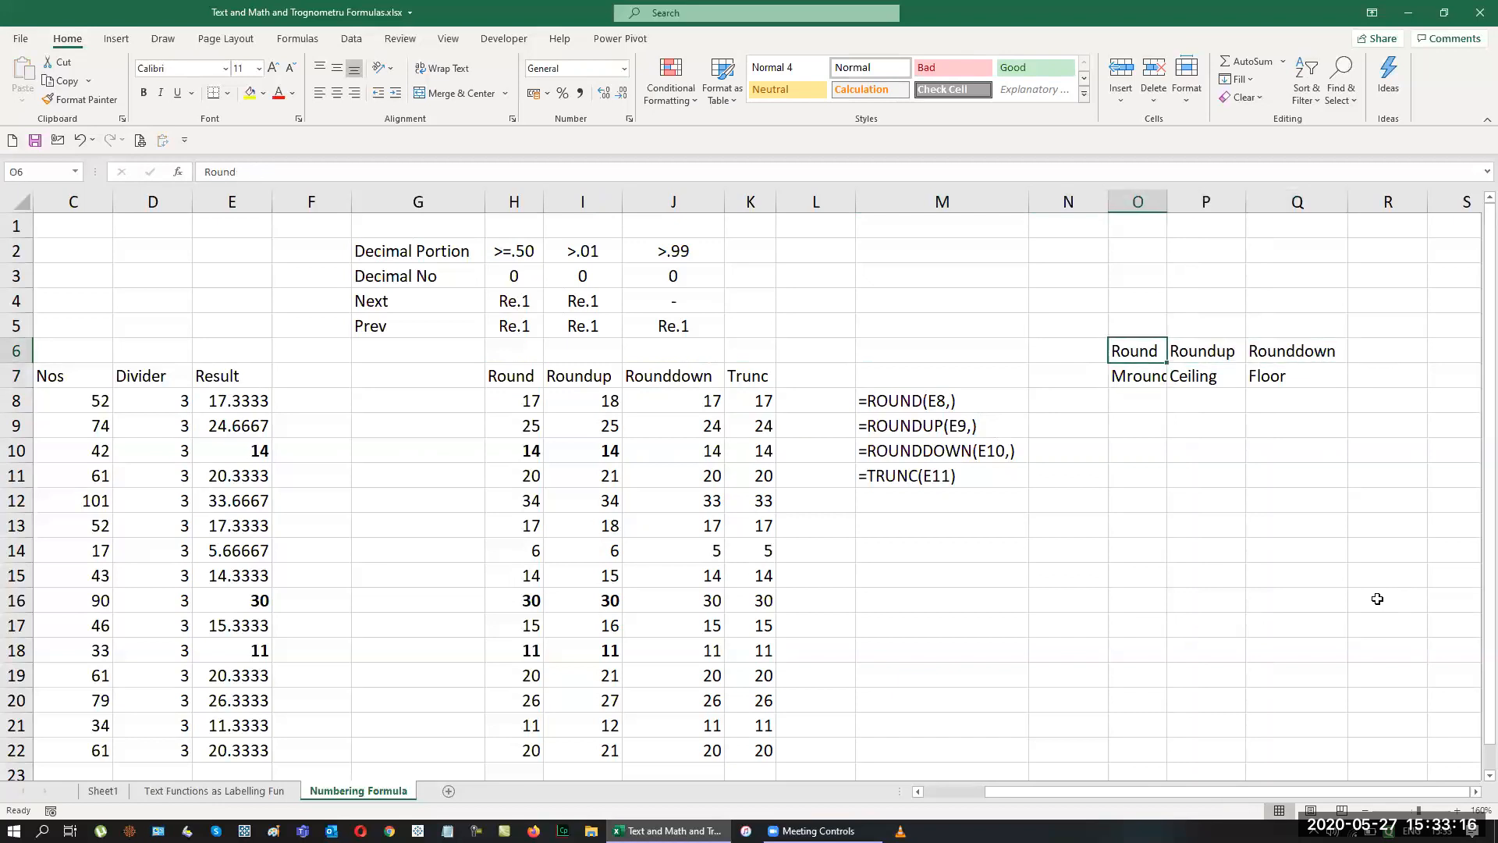
key(shift+Right)
key(shift+Right)
key(shift+Down)
key(alt+o)
key(c)
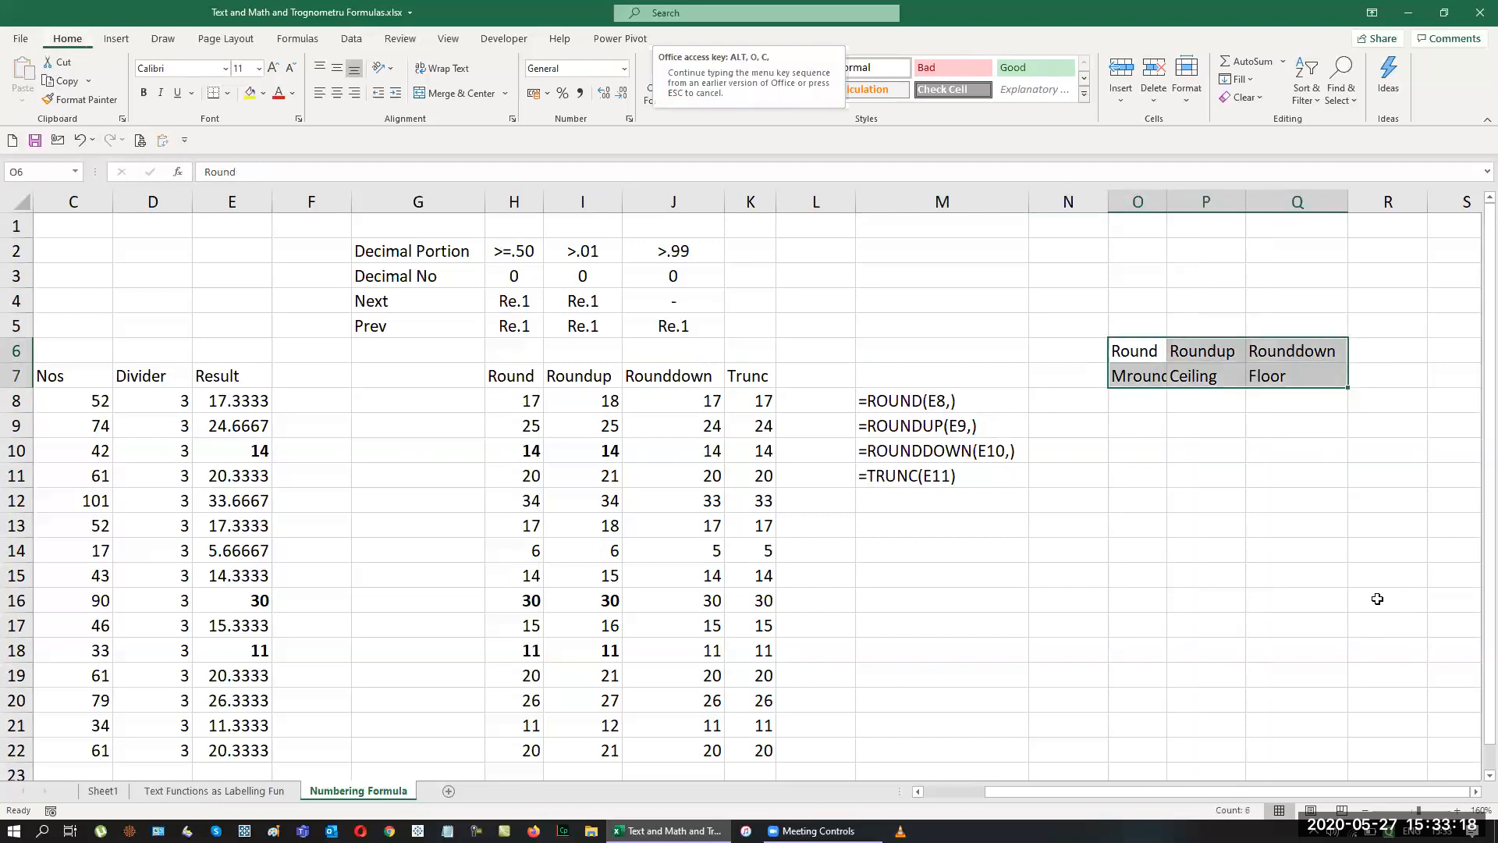
key(a)
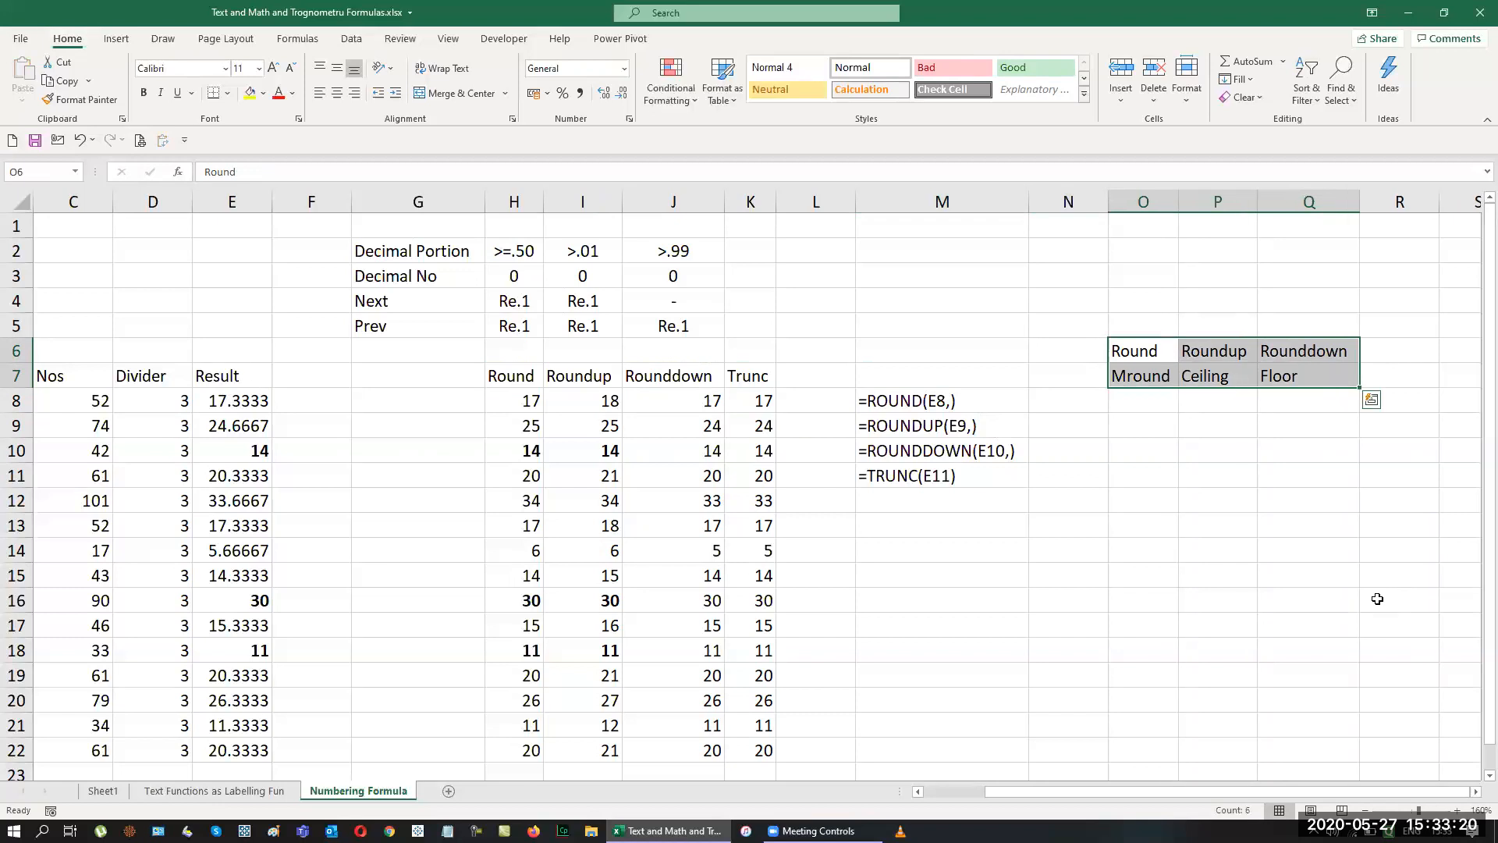
Enter the multiple 5 in all three cells O5:Q5 above the headings.
key(Up)
key(shift+Right)
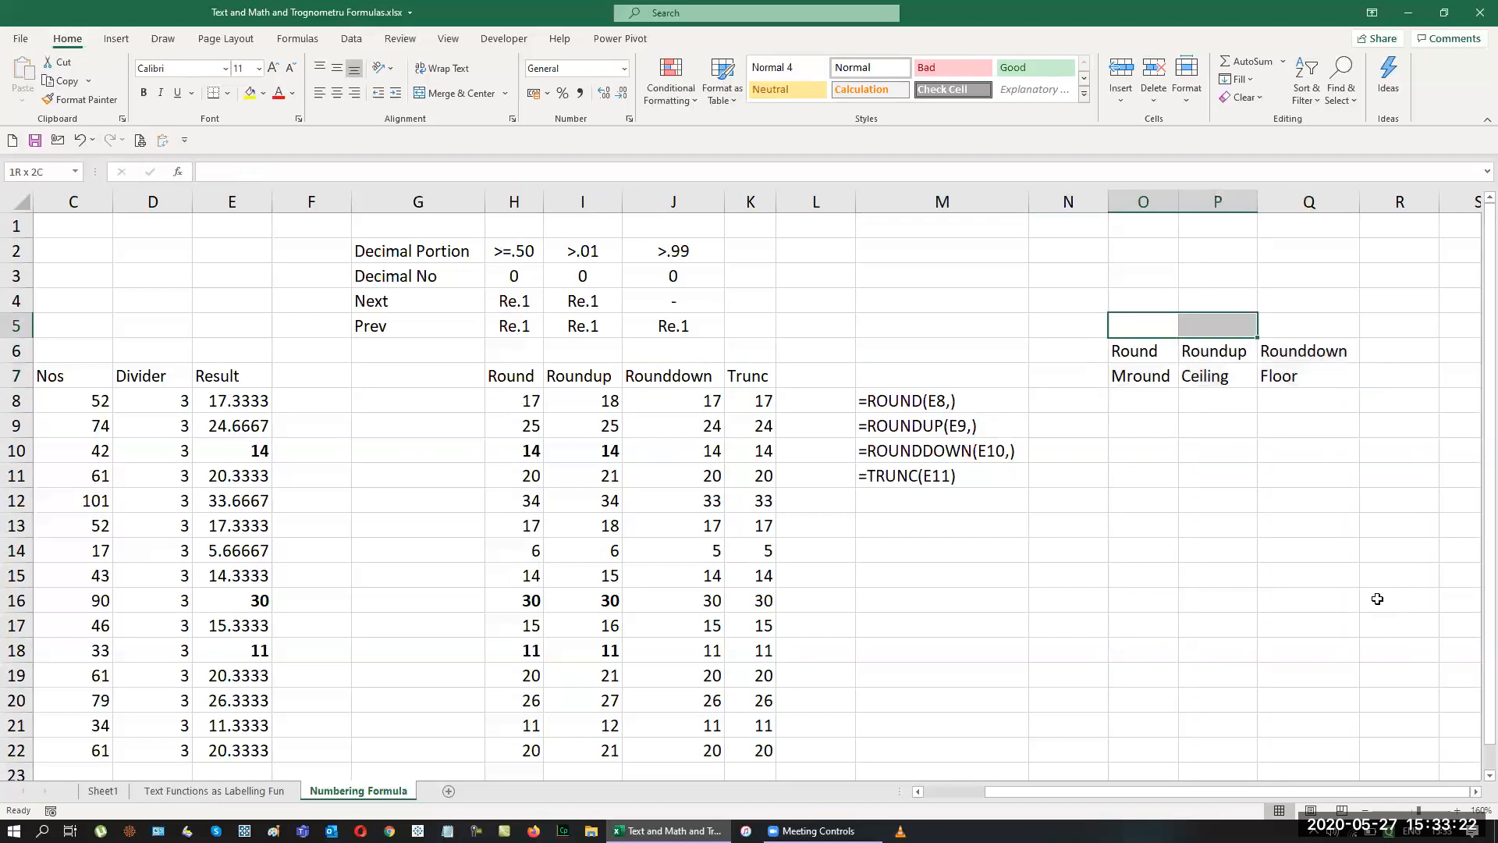
key(shift+Right)
text(5)
key(ctrl+Return)
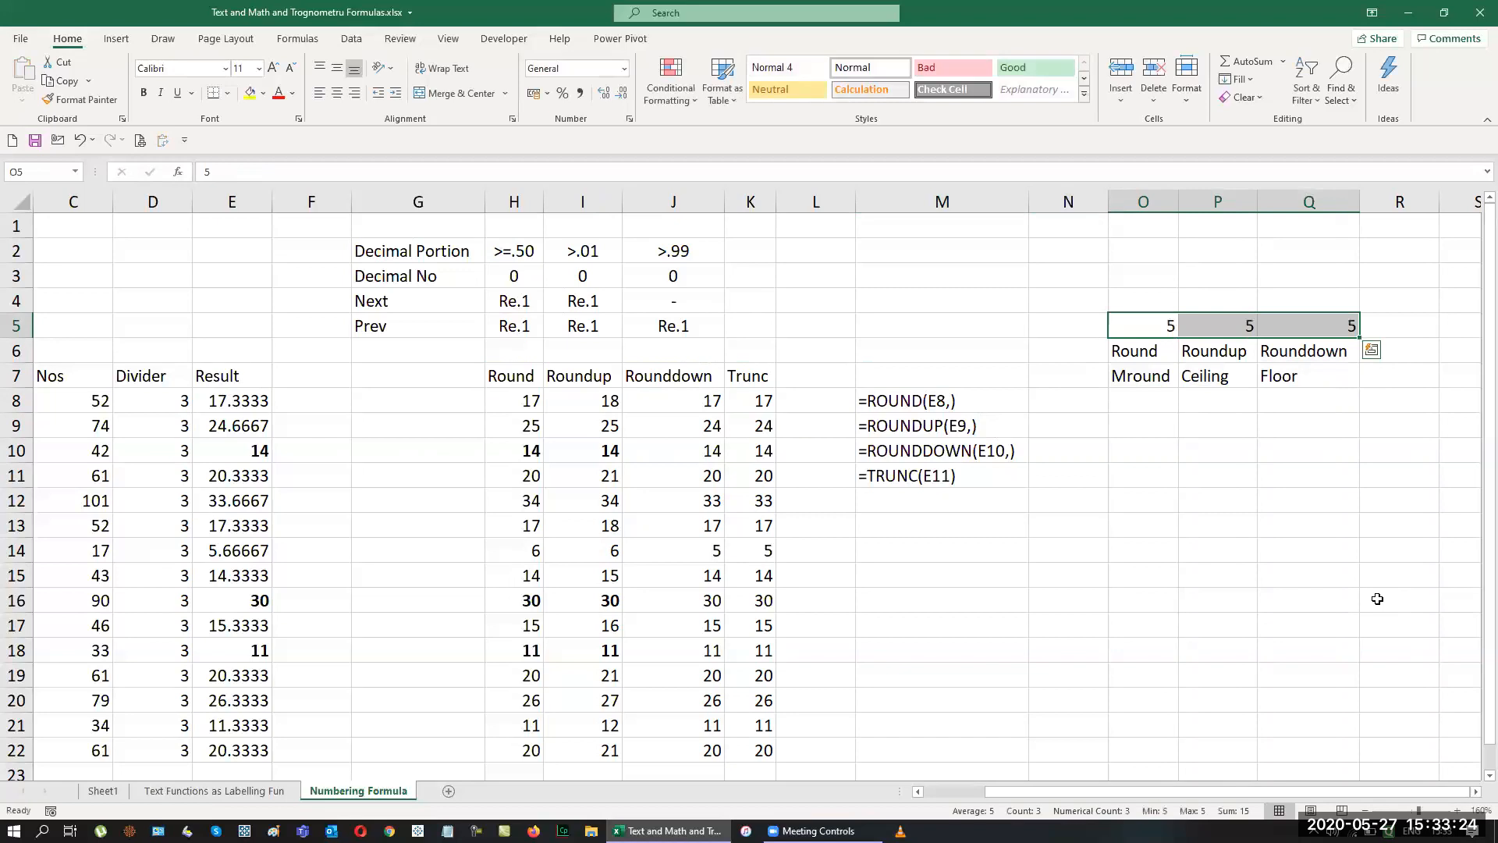
Centre the multiples in O5:Q5 and the headings in O6:Q7 horizontally.
click(337, 94)
drag(1128, 357, 1285, 379)
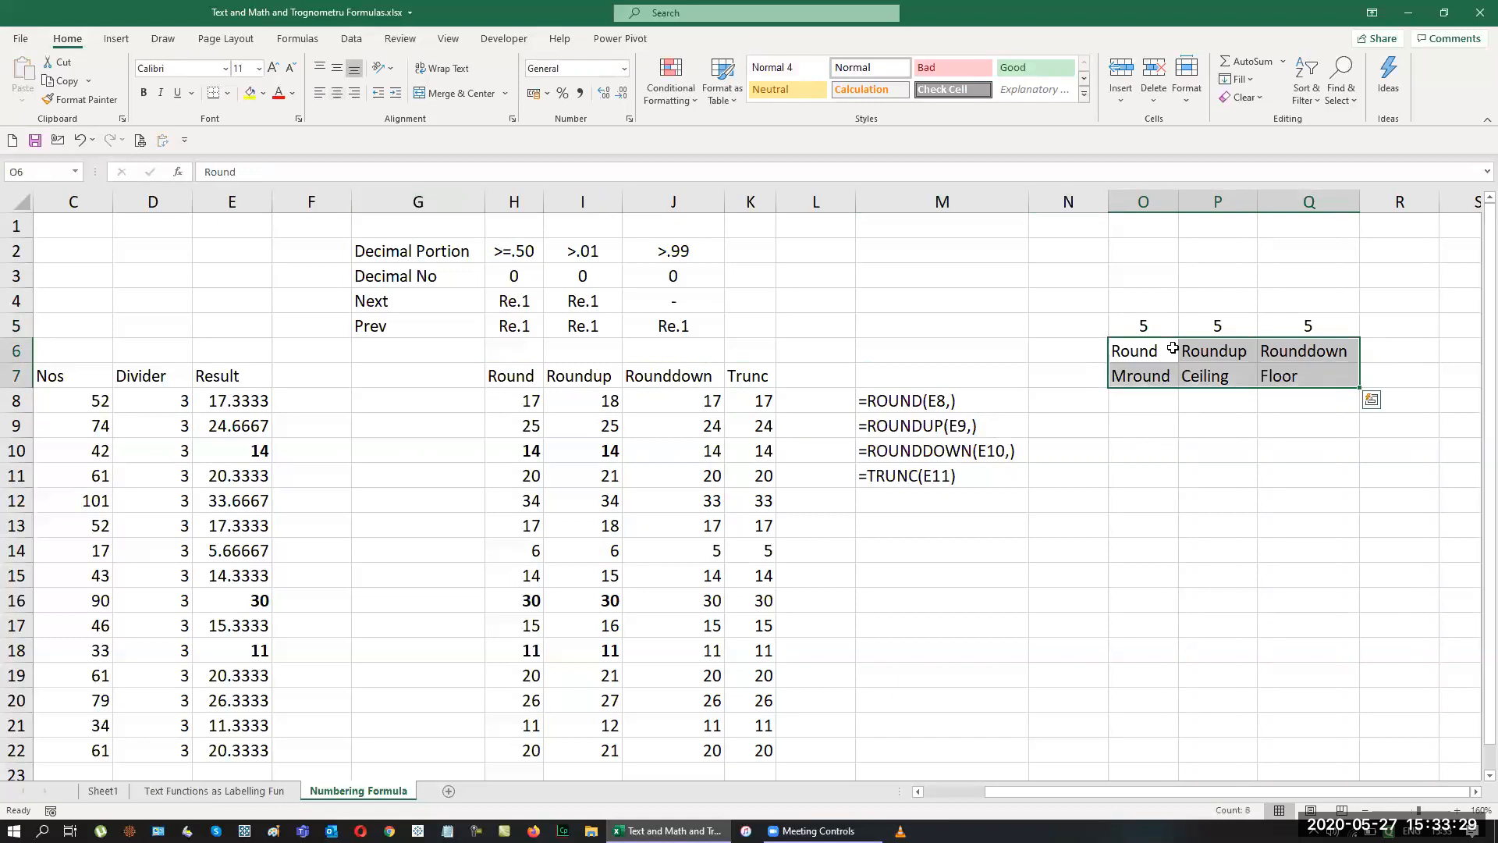
click(341, 94)
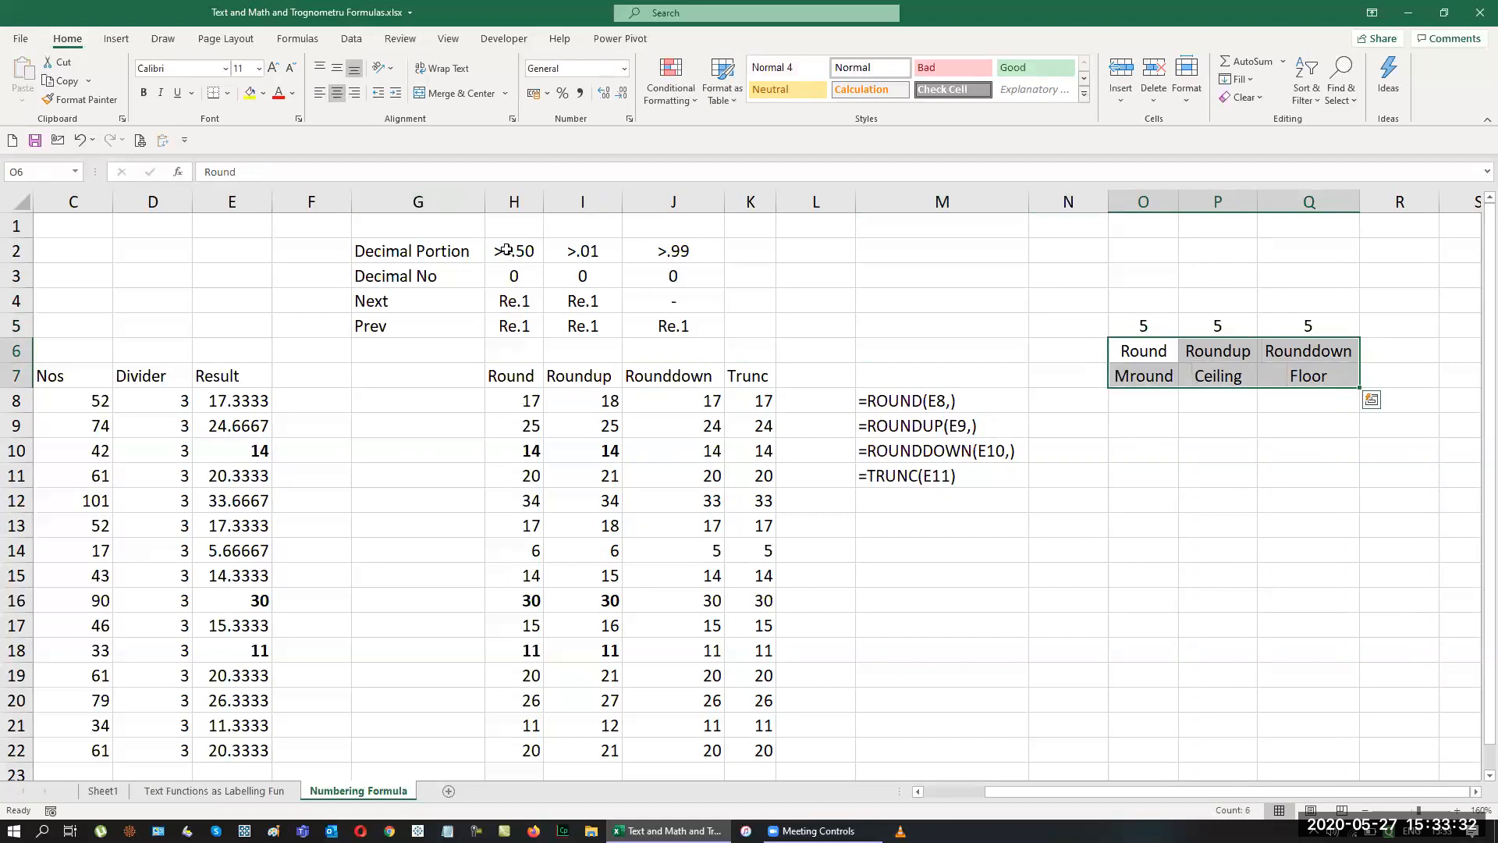
drag(406, 253, 690, 323)
key(ctrl+c)
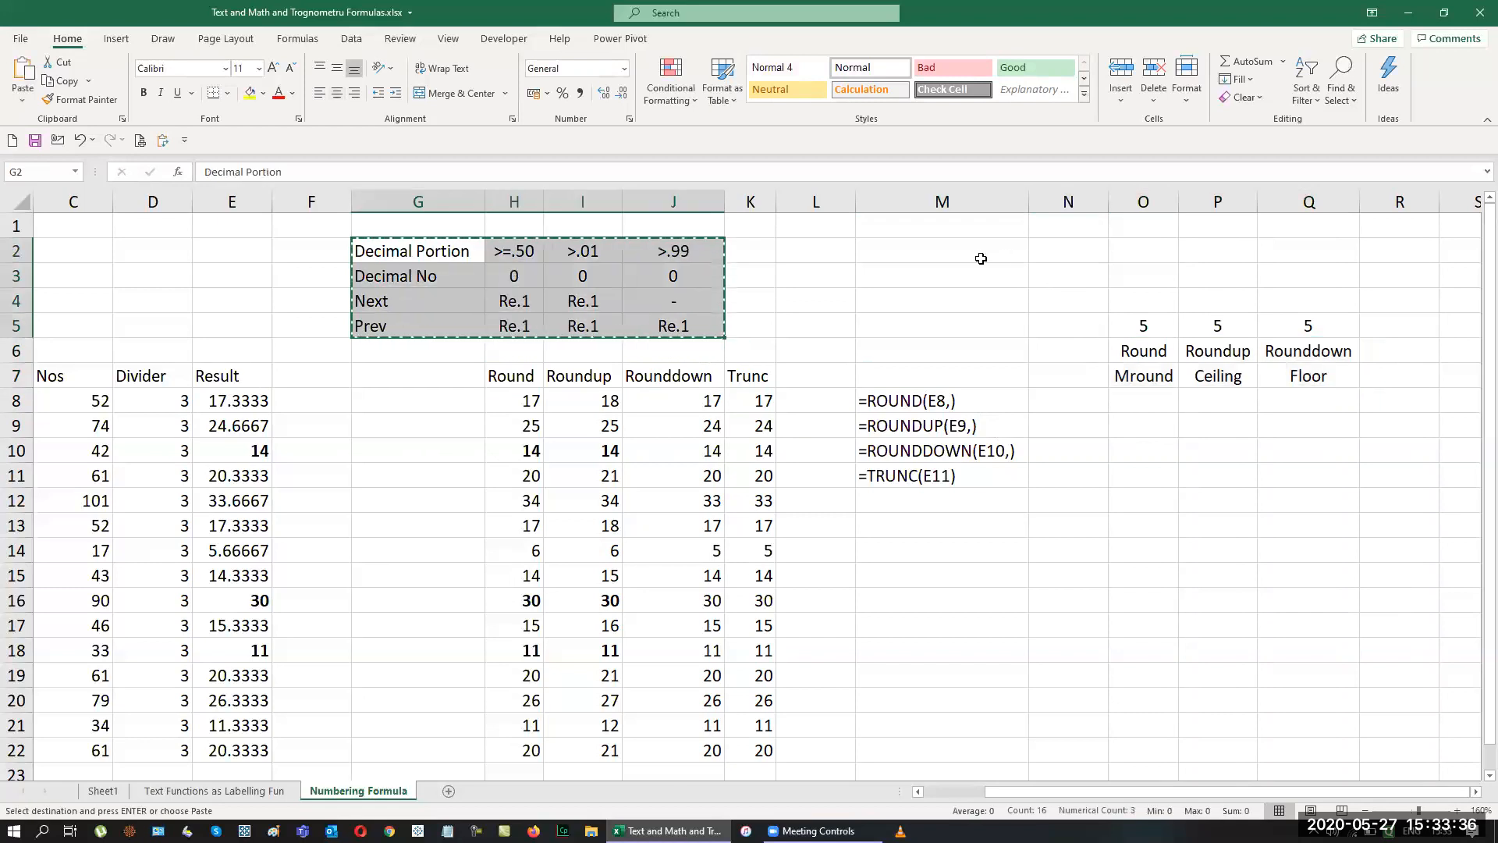
click(979, 256)
key(ctrl+v)
key(ctrl+z)
Copy the criteria table G2:J5 to M1 and move its criteria values to O1:Q4, above the multiples.
drag(421, 249, 675, 325)
key(ctrl+c)
click(975, 225)
key(ctrl+v)
click(1348, 467)
drag(1056, 228, 1287, 295)
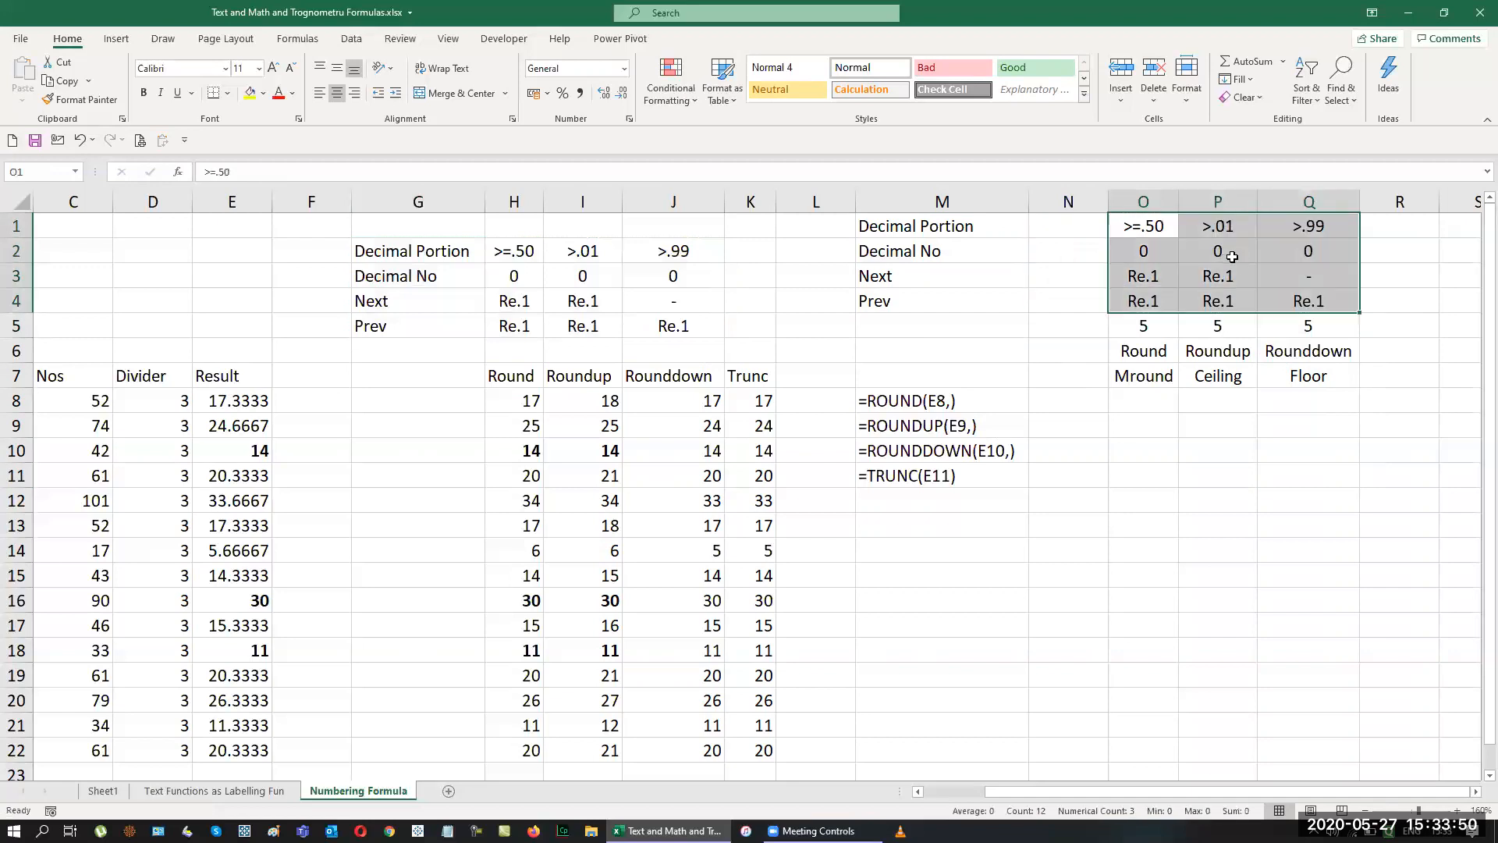
Replace the Decimal Portion criterion in O1 with the formula =">="&O5/2.
click(1159, 230)
key(Delete)
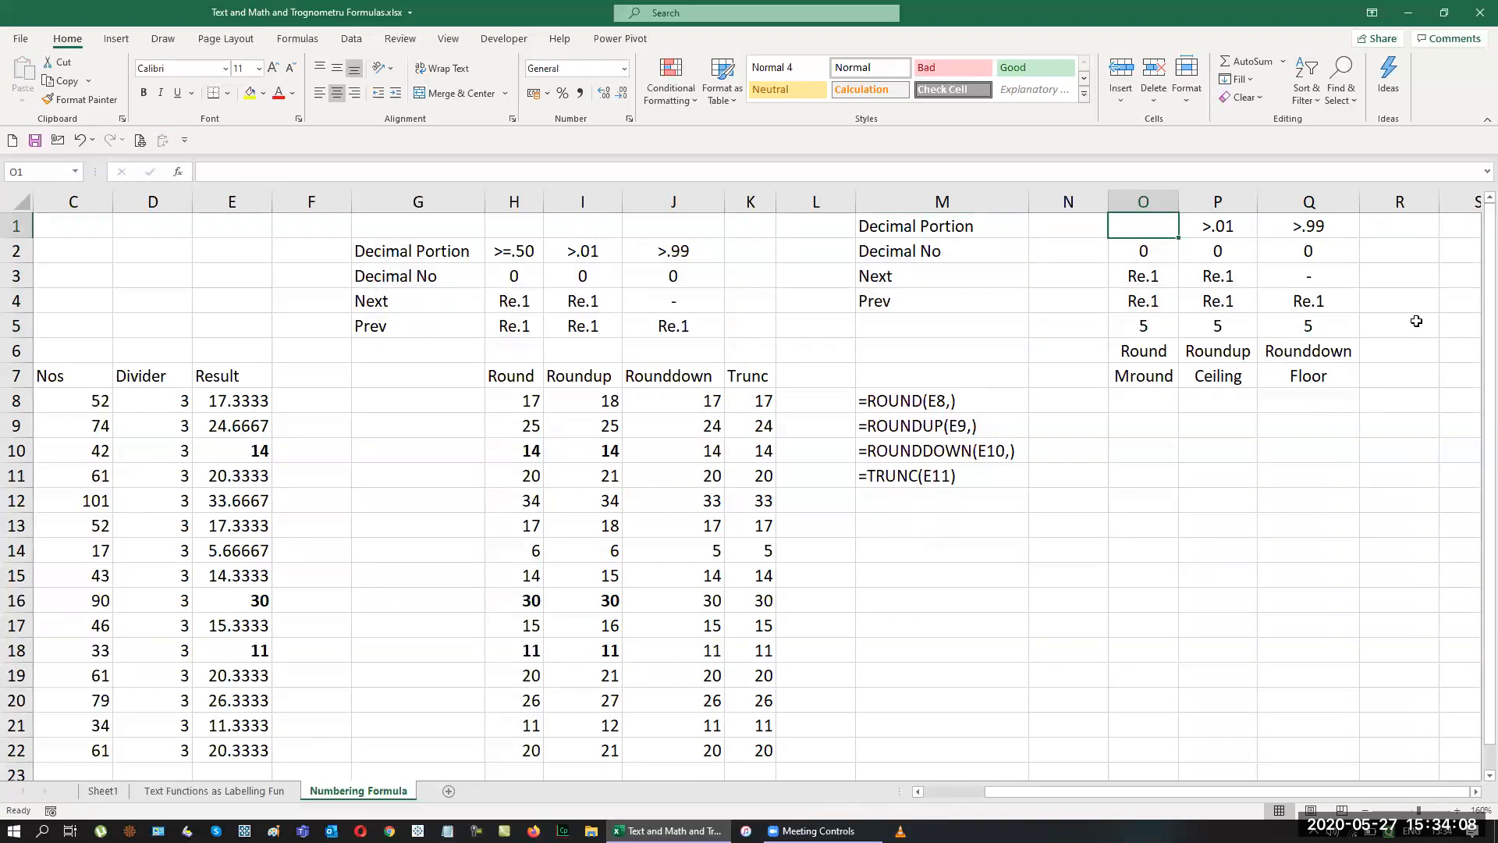
text(=")
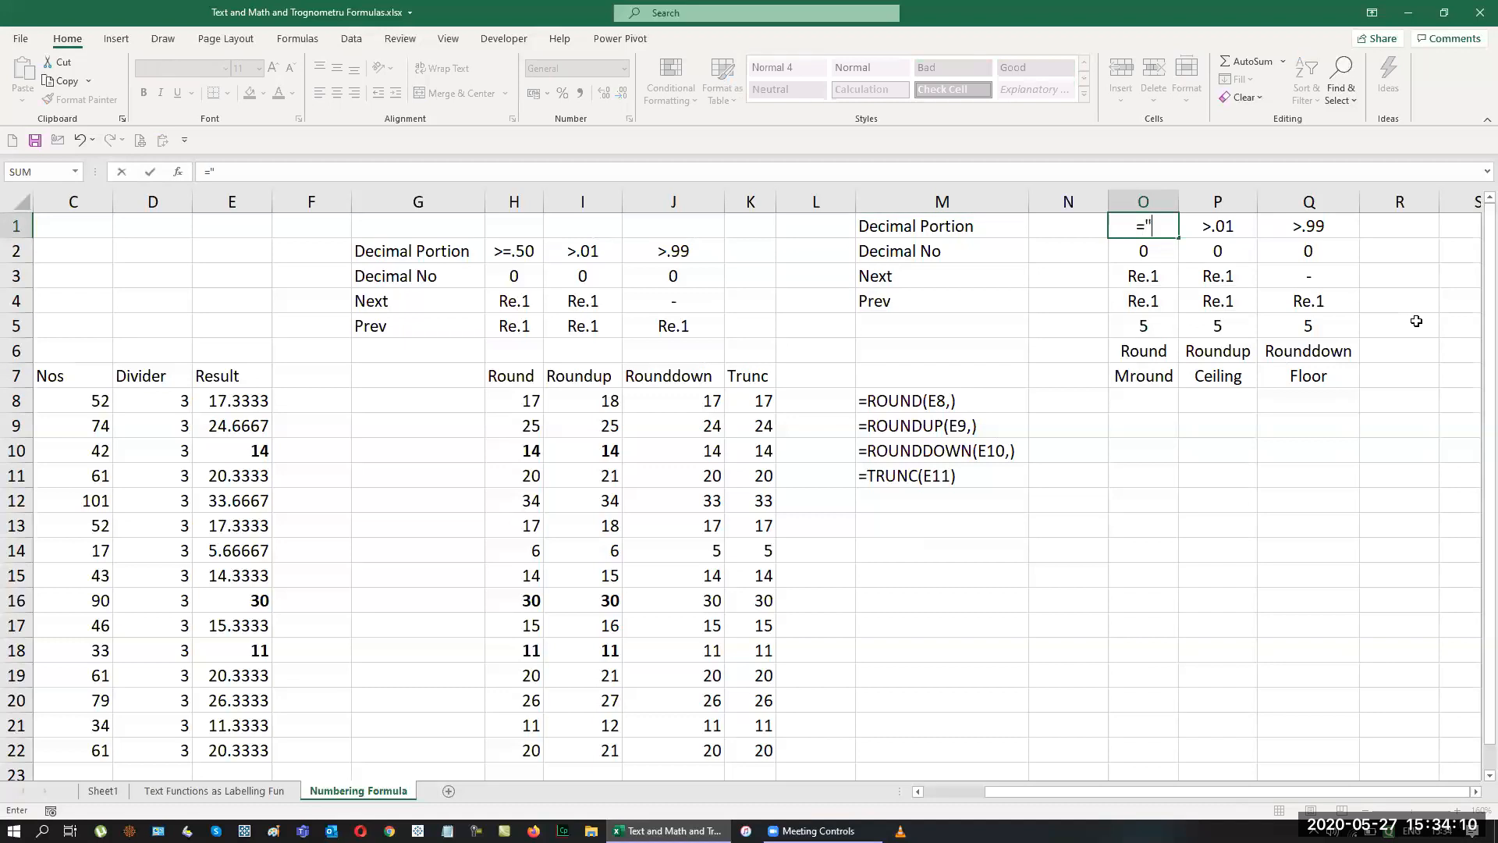
text(>="&)
key(Down)
key(Down)
key(Down)
key(Down)
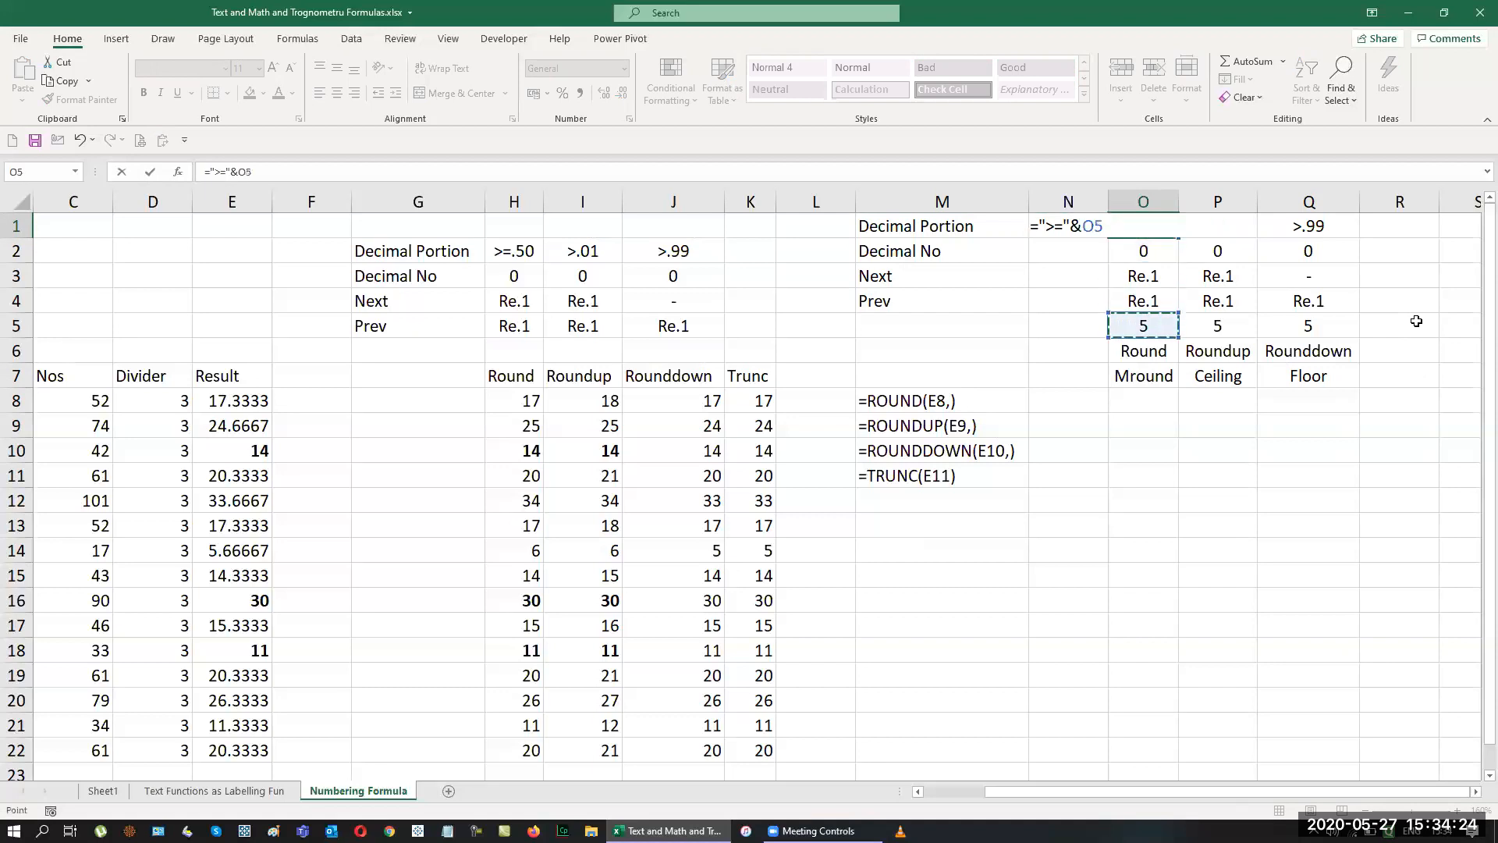
text(/2)
key(Return)
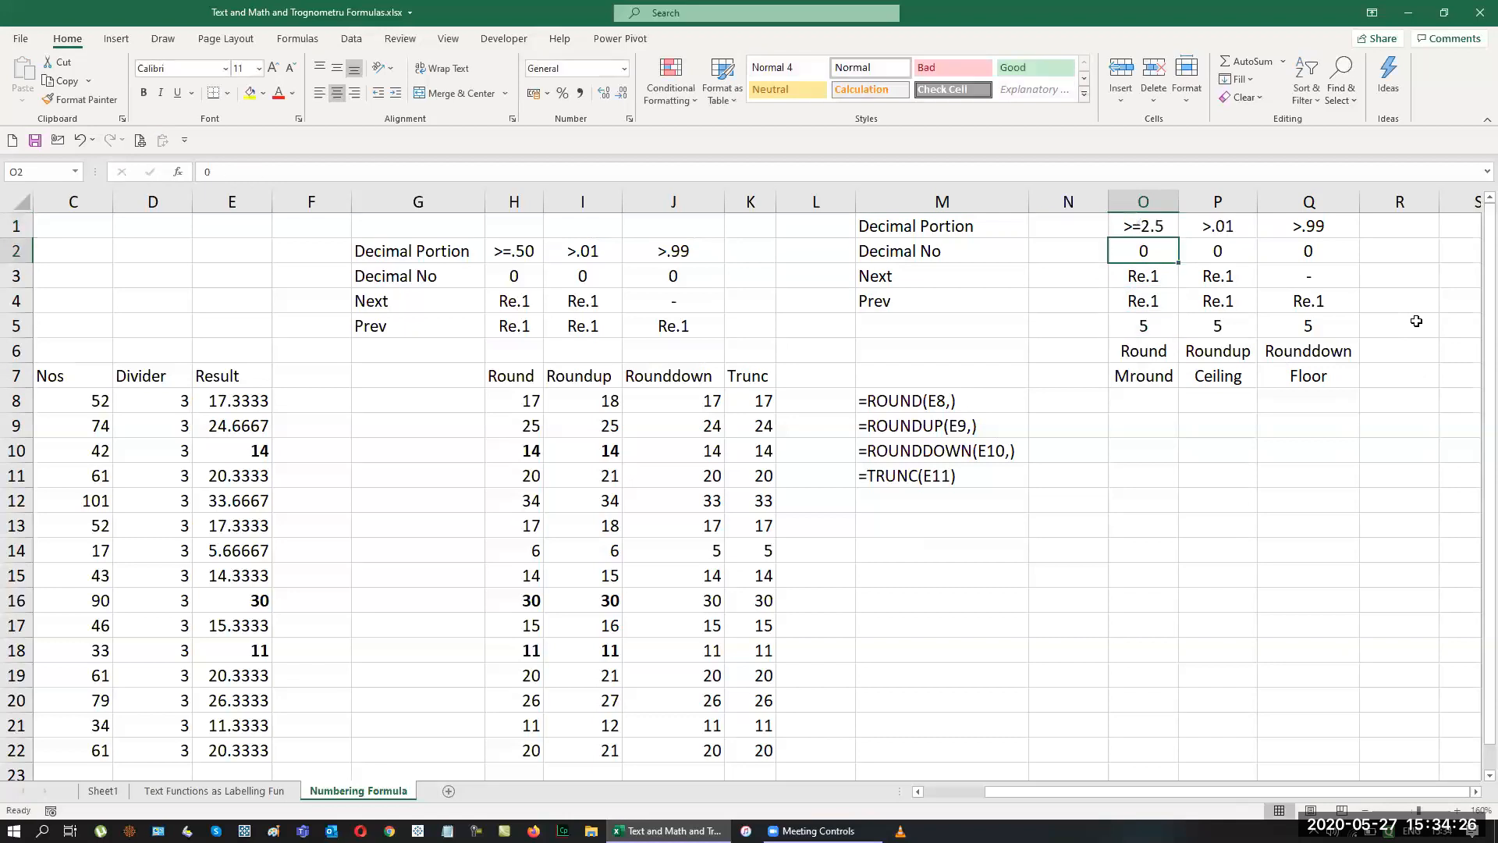
Fill the Decimal Portion formula from O1 across to Q1.
key(Up)
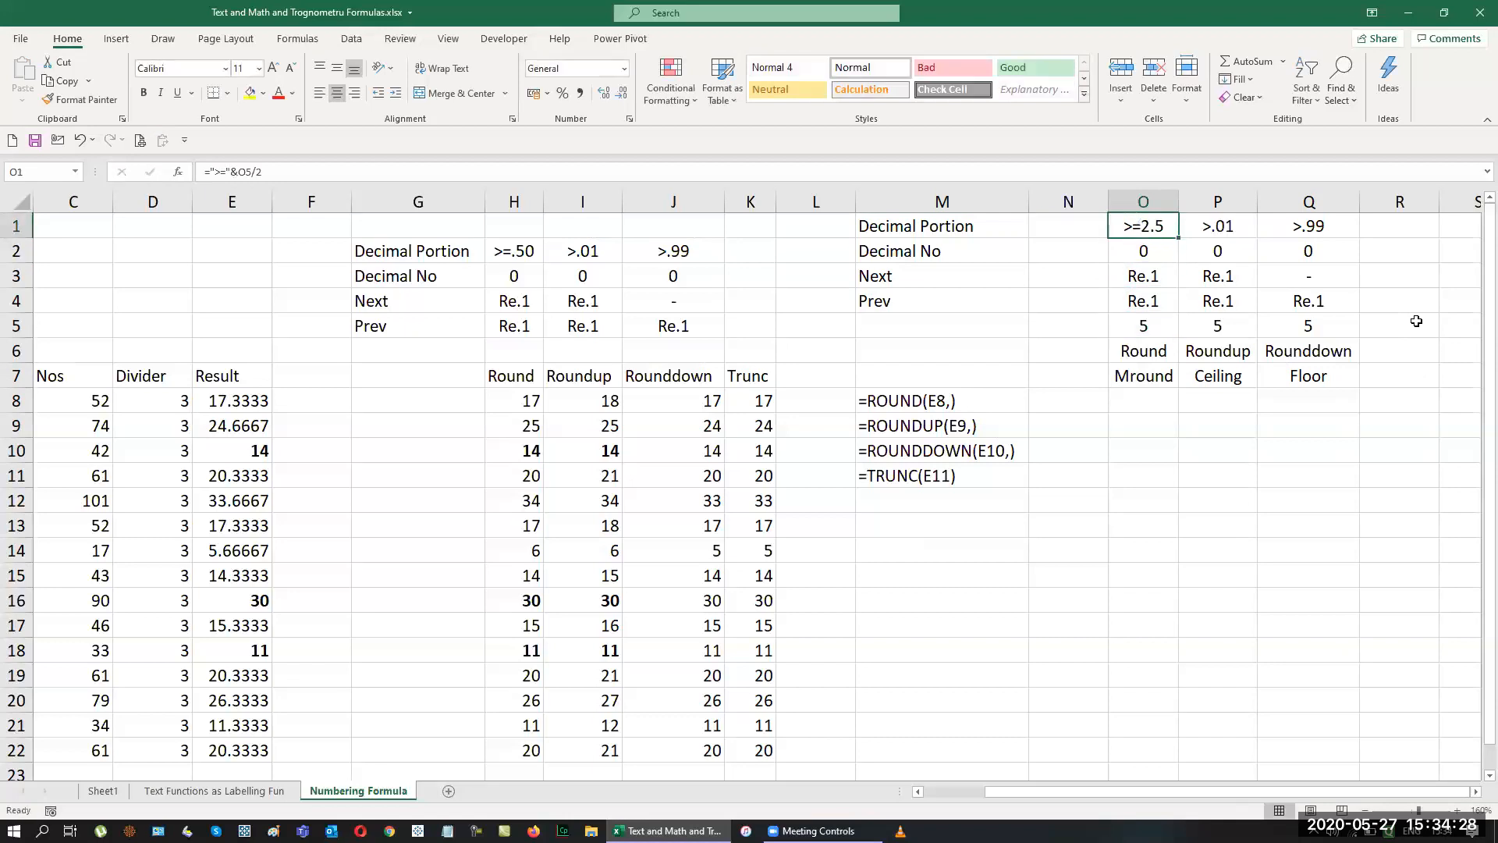
key(shift+Right)
key(shift+Right)
key(ctrl+r)
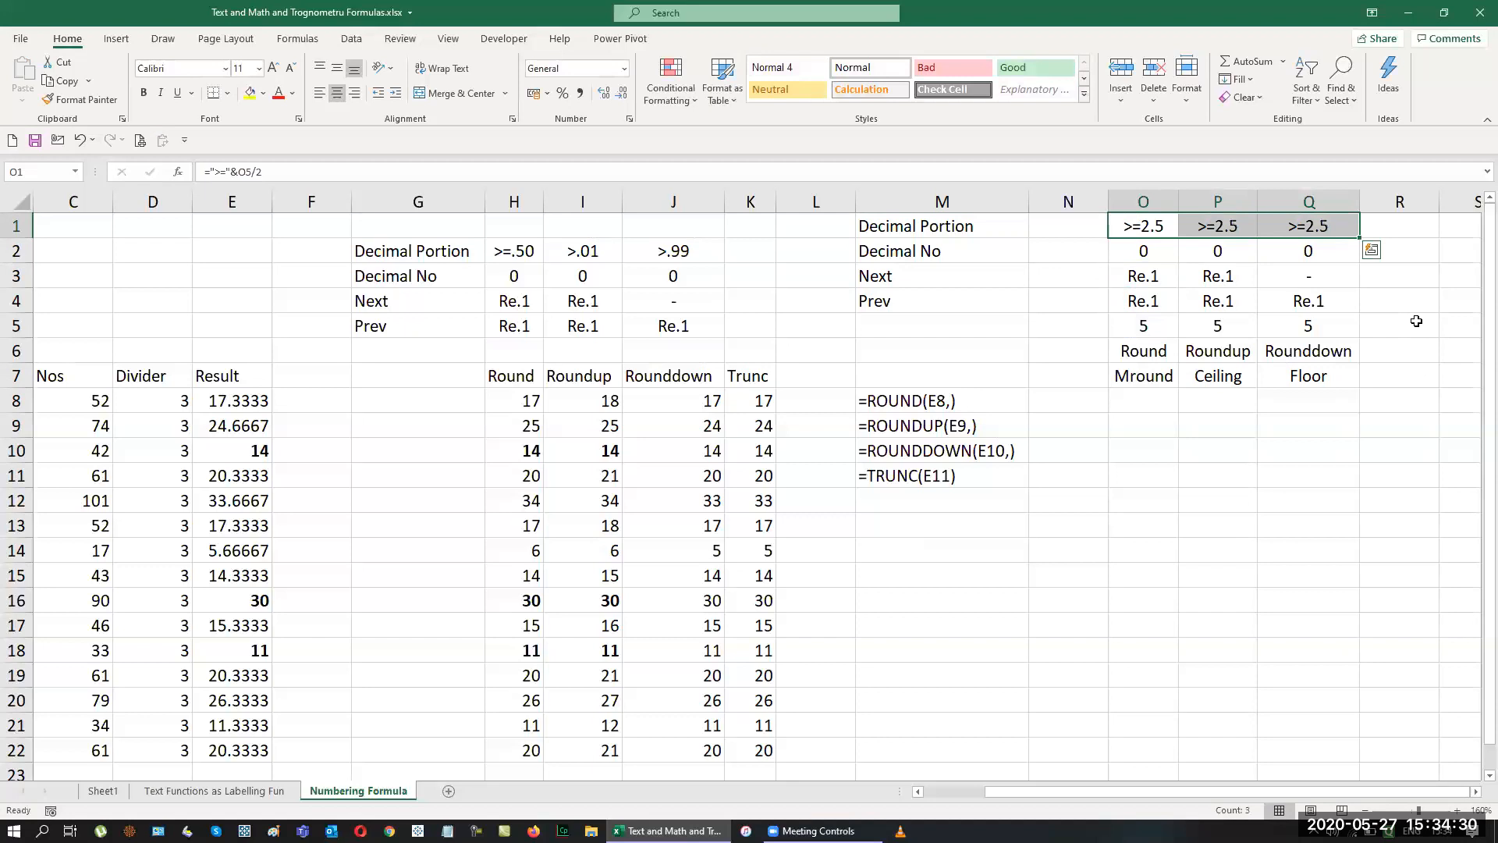
Test the criteria formulas by setting the multiples in O5:Q5 to 3, 10 and 6, and set them back to 5.
key(Down)
key(Down)
key(Down)
key(Down)
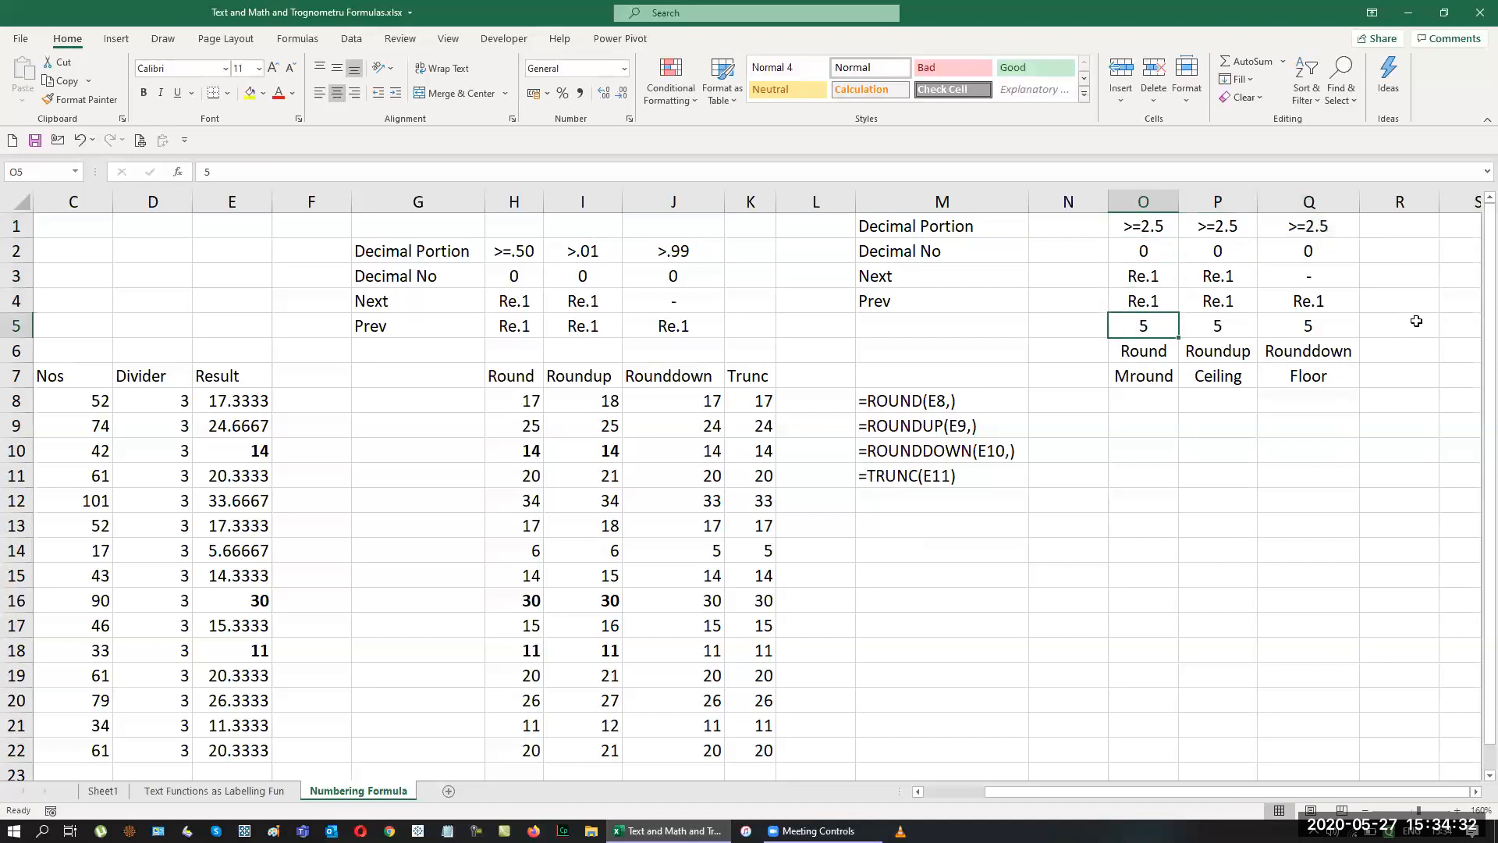
key(shift+Right)
key(shift+Right)
text(3)
key(ctrl+Return)
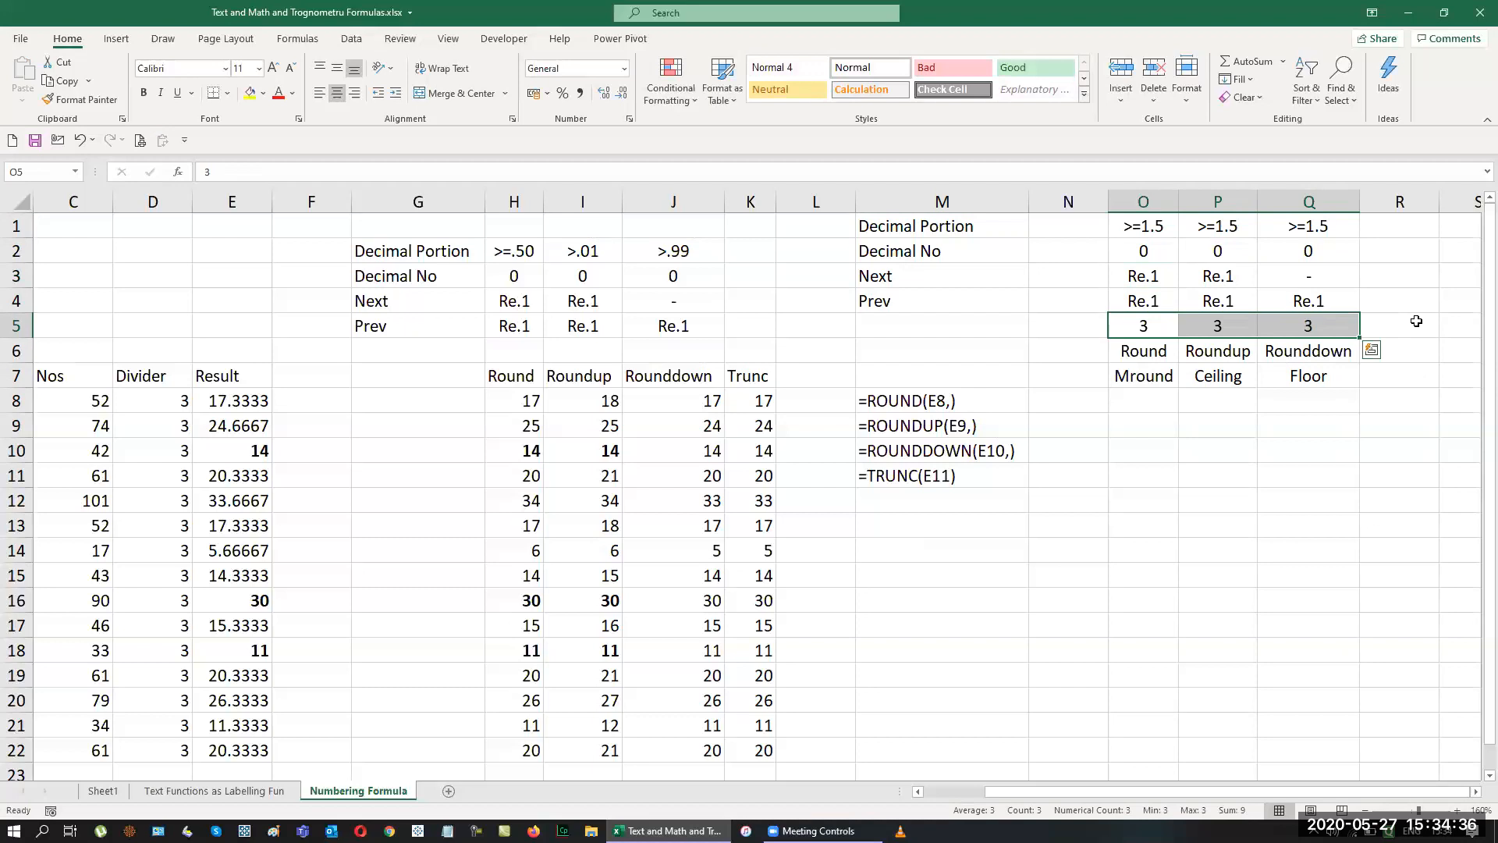
text(10)
key(ctrl+Return)
text(6)
key(ctrl+Return)
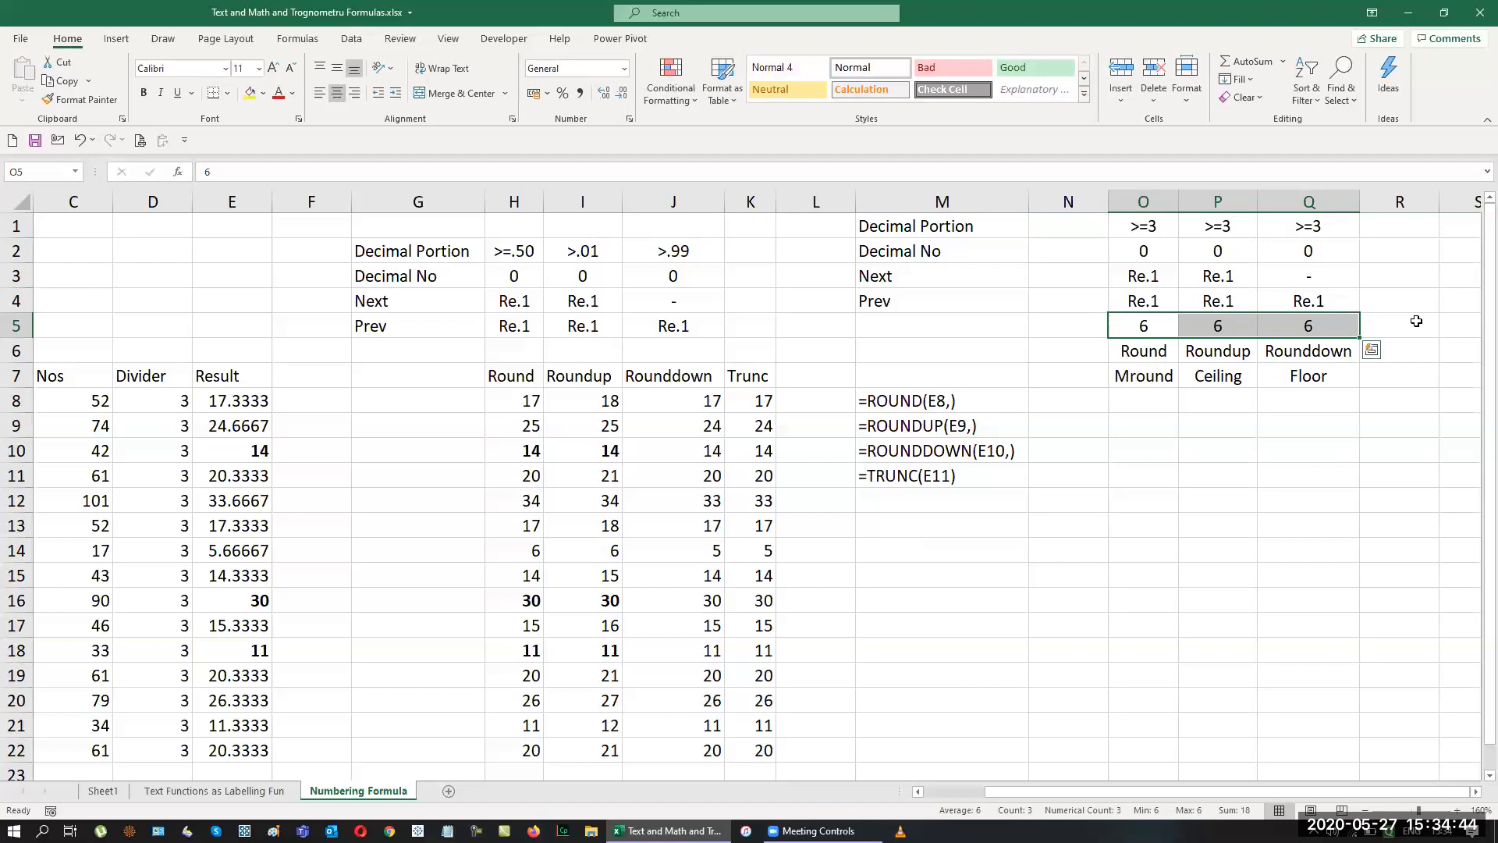
text(5)
key(ctrl+Return)
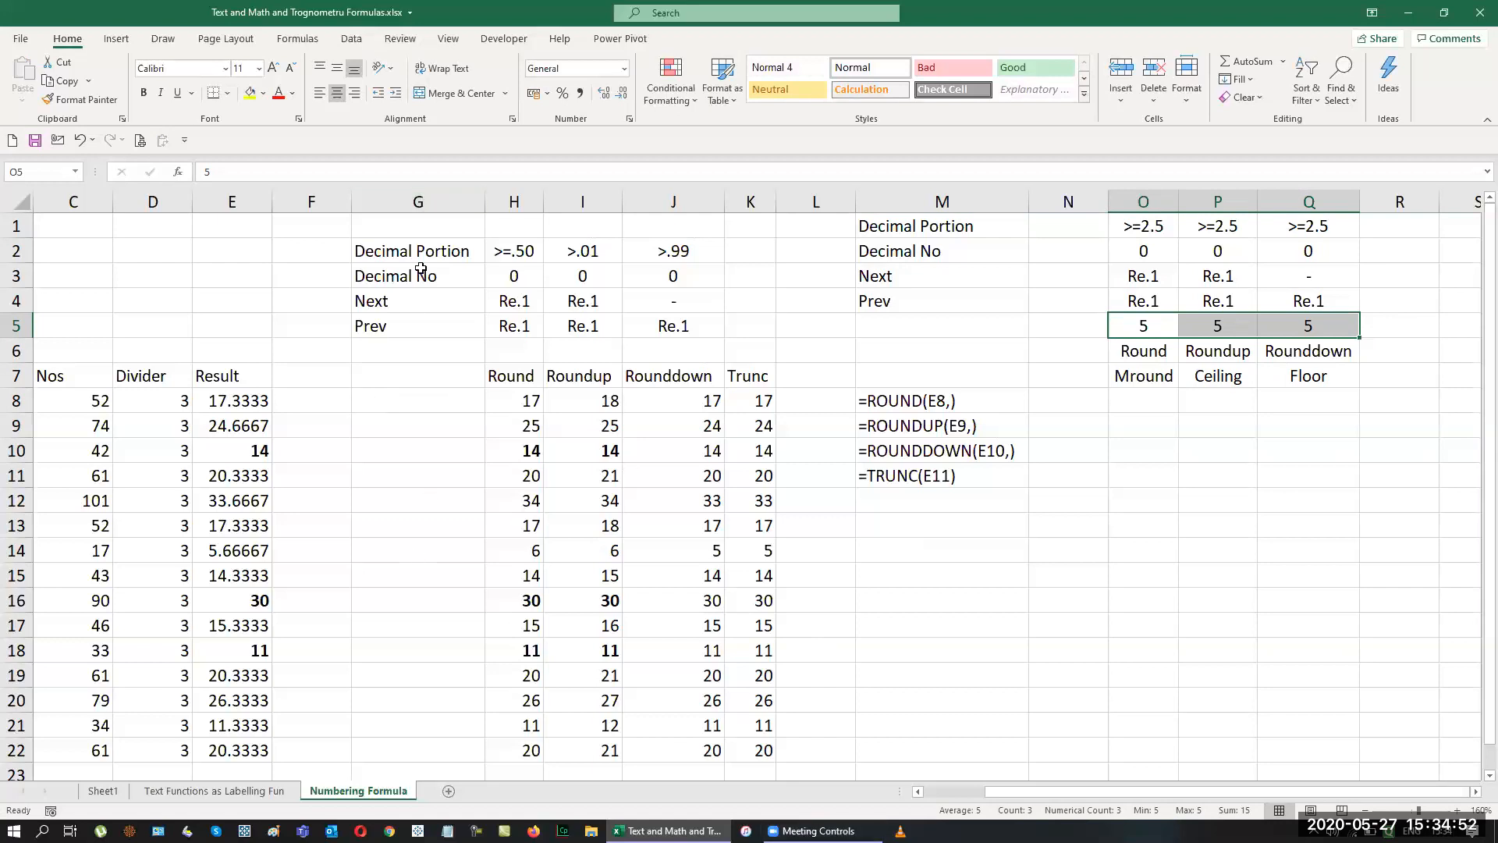
Move the criteria labels from M1:M4 to N1:N4 and autofit the width of column N.
drag(418, 205, 794, 220)
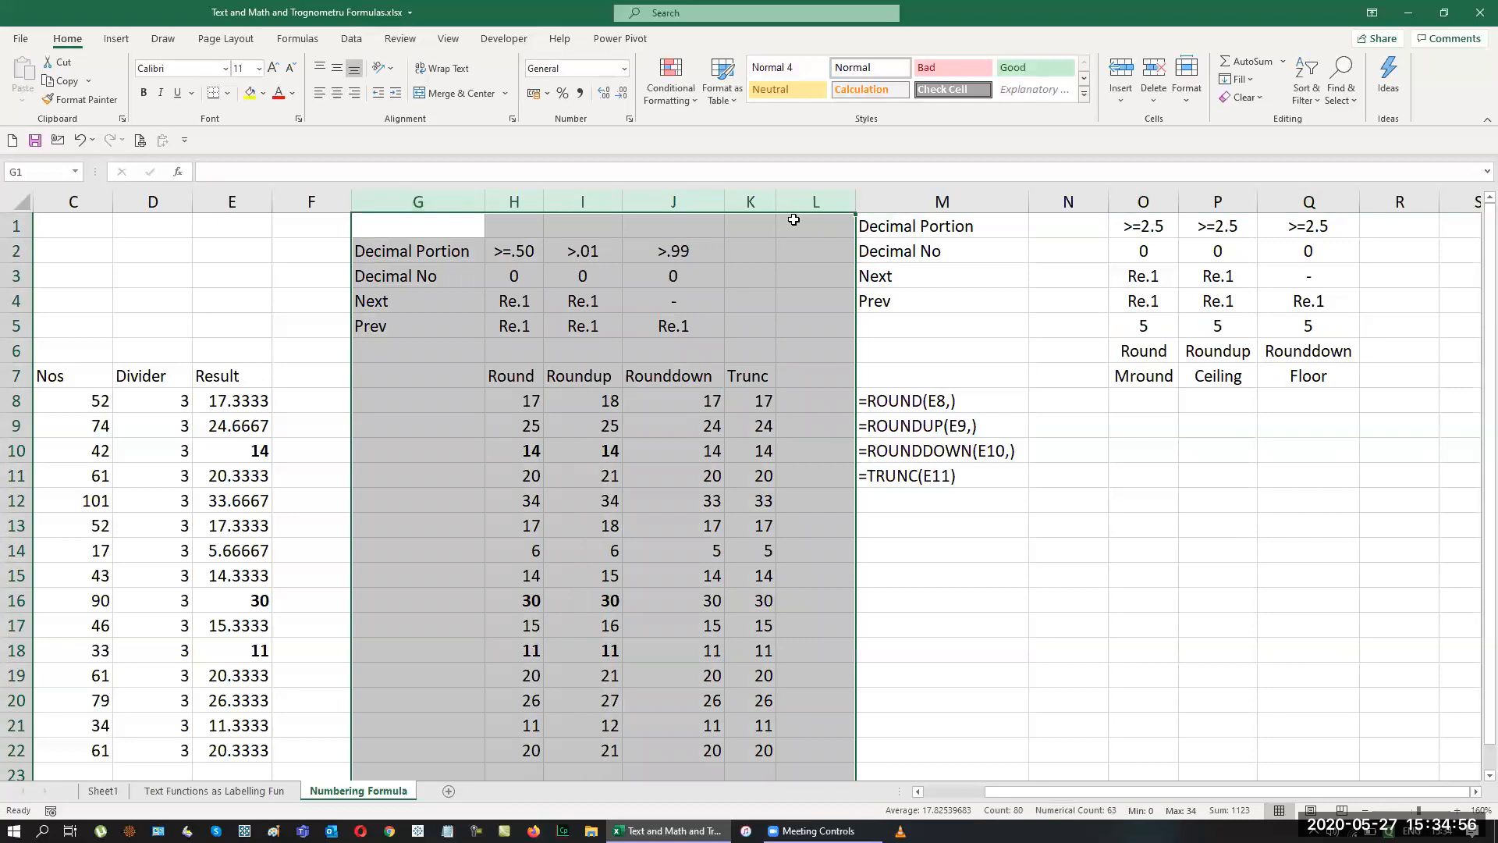
drag(892, 226, 932, 300)
key(ctrl+c)
click(1075, 226)
key(ctrl+v)
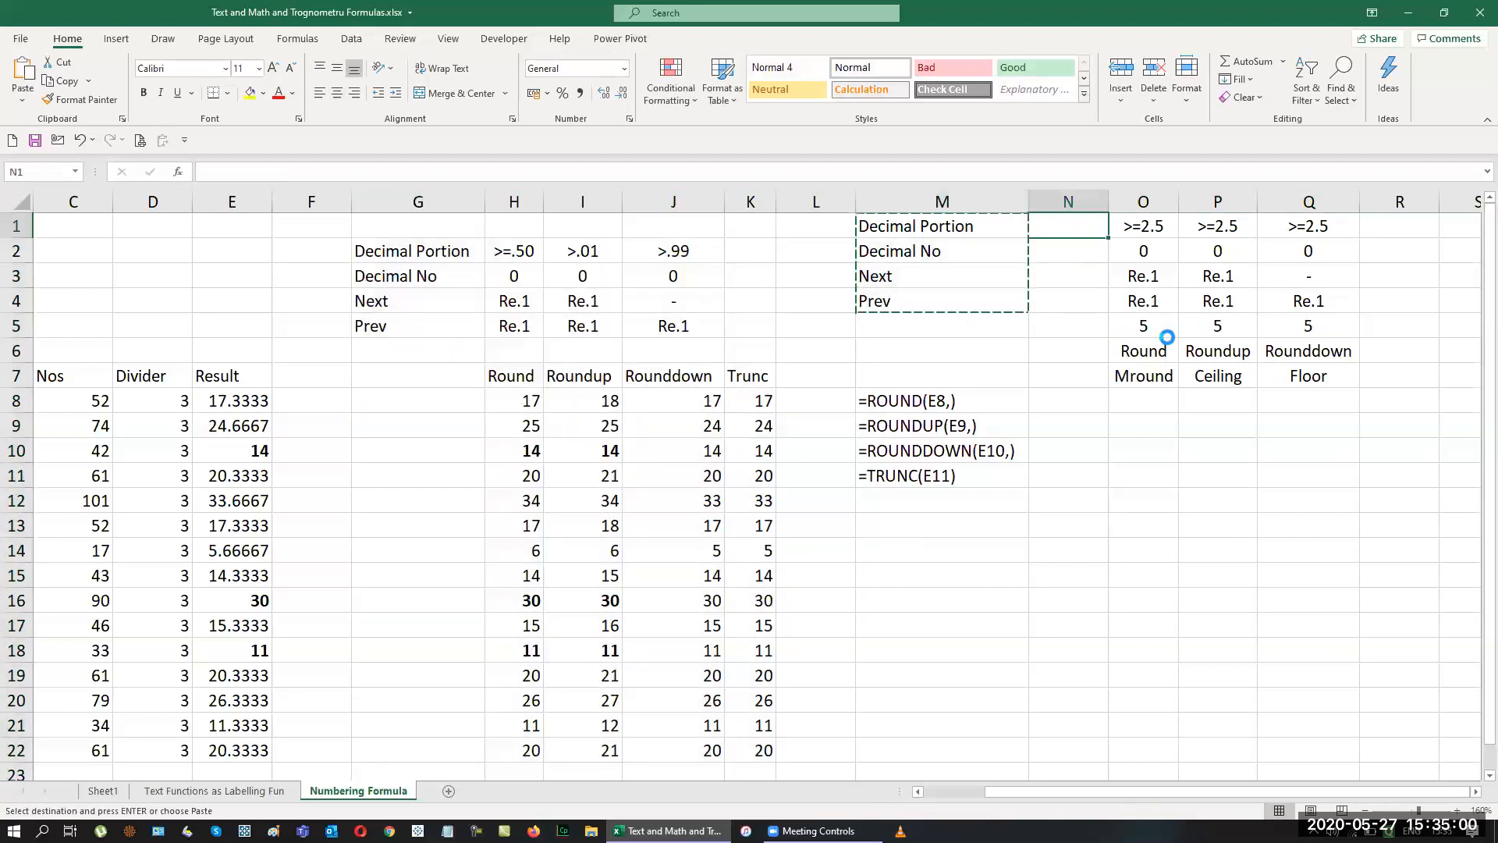
double_click(1108, 201)
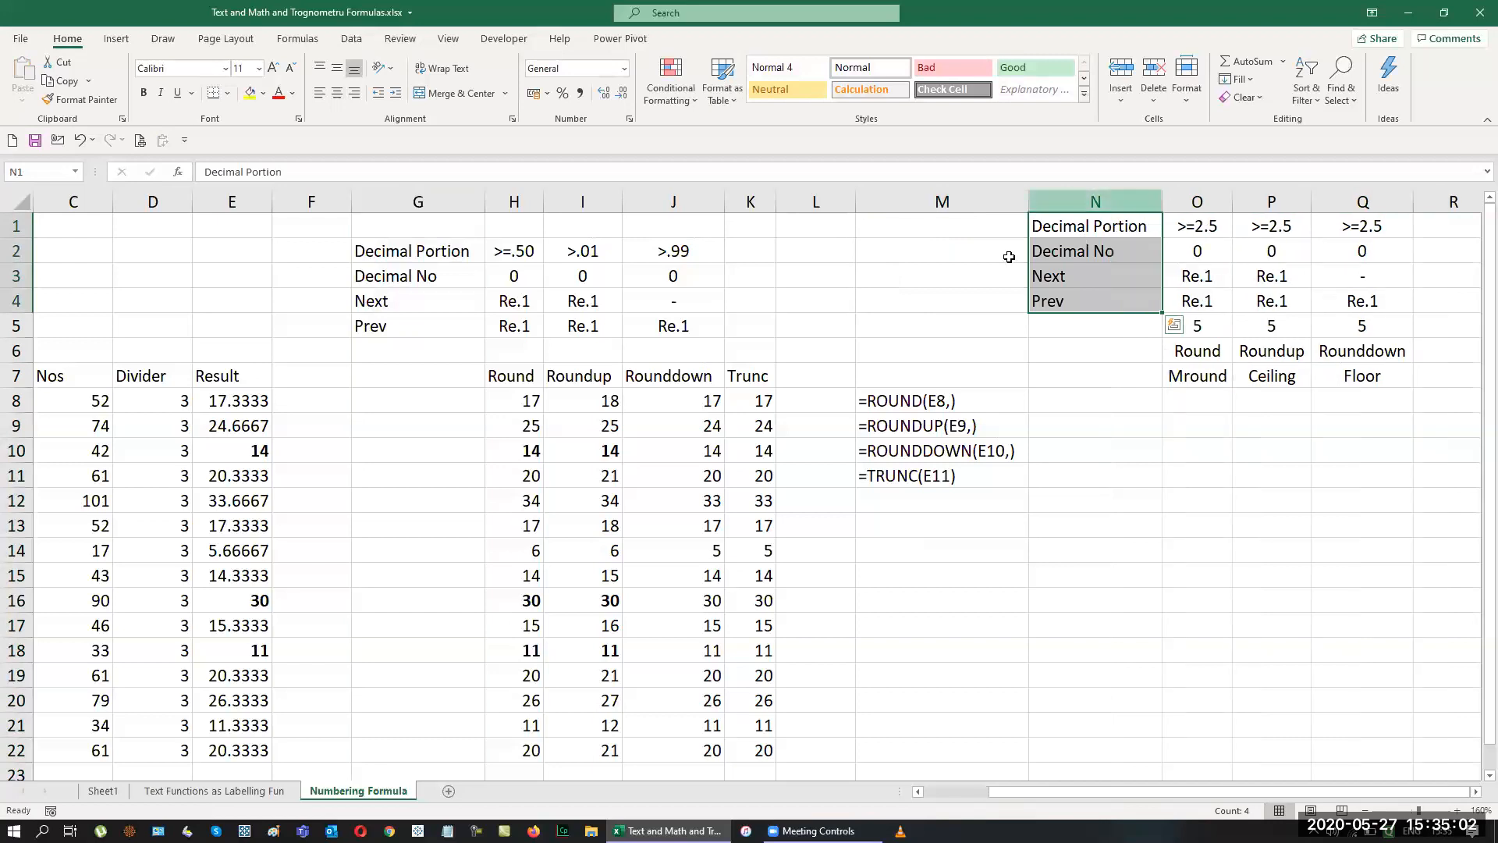
Group columns G to M in an outline and collapse the group.
drag(976, 202, 414, 206)
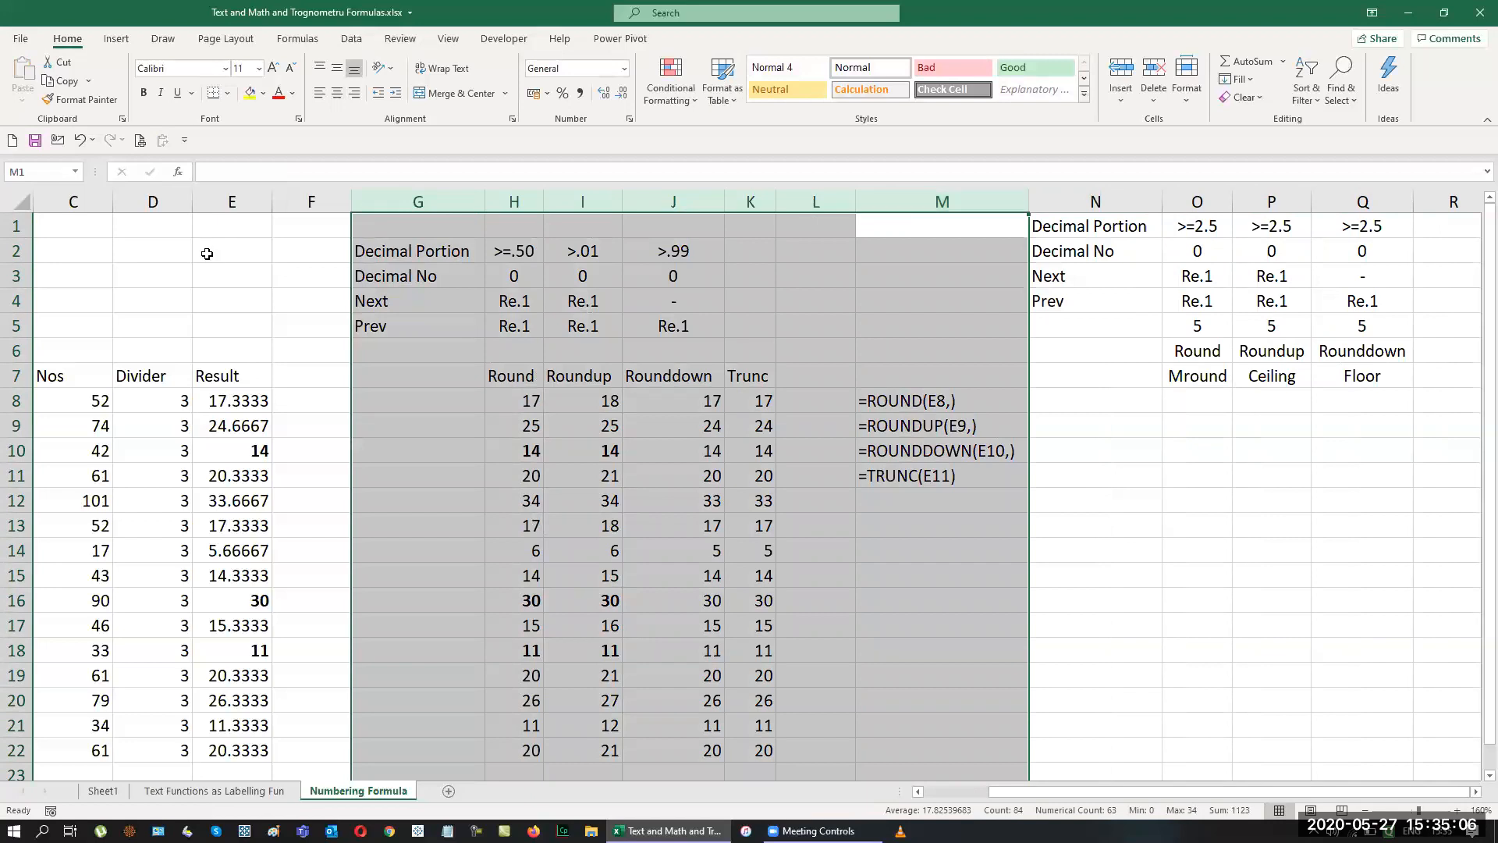
click(346, 43)
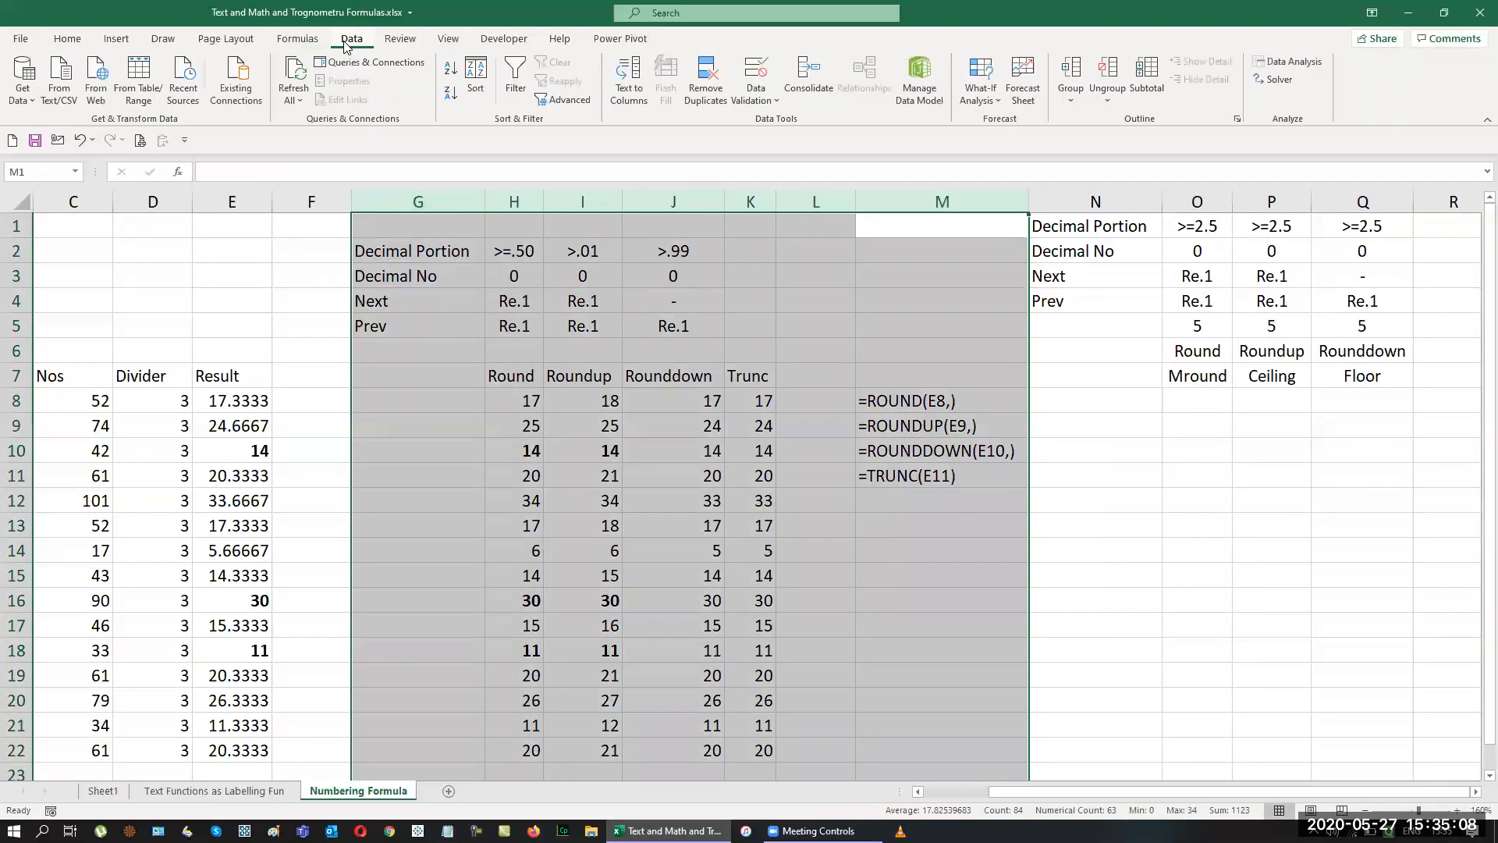
click(1071, 98)
click(1090, 121)
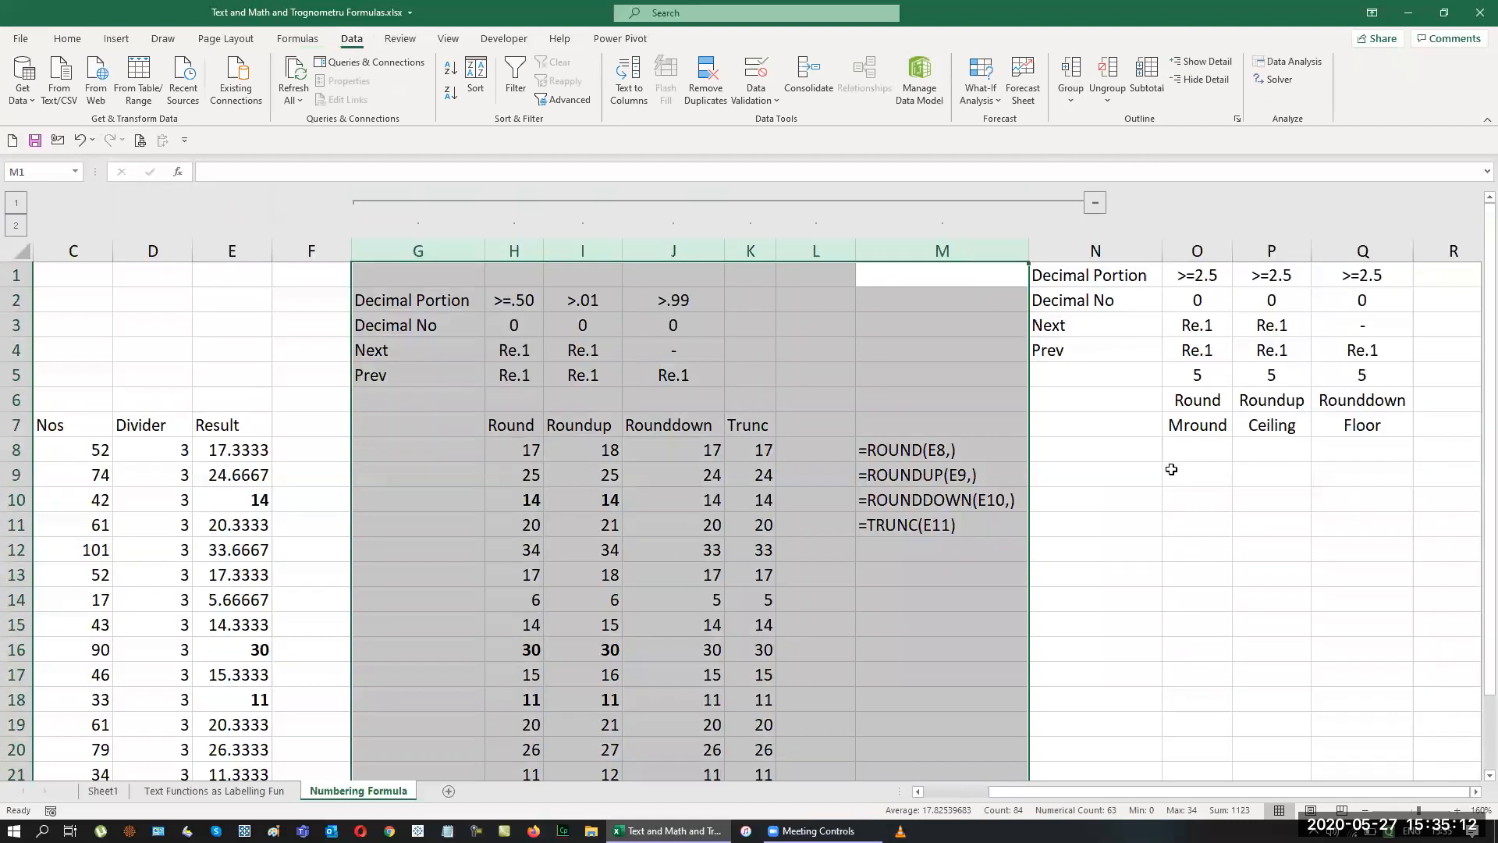
click(1095, 203)
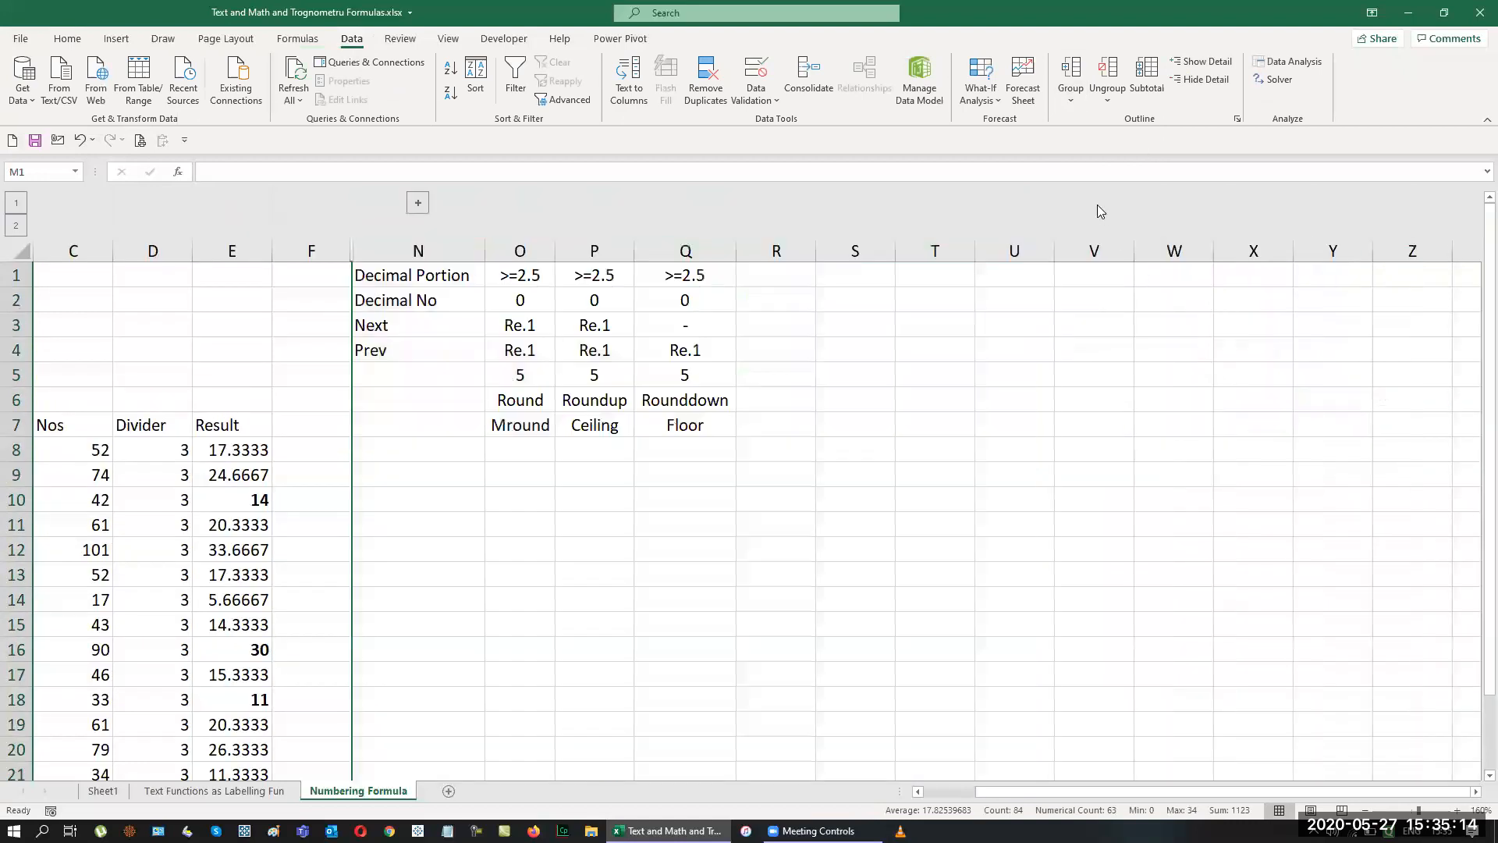
Expand the grouped columns G to M and collapse them again.
drag(1025, 796, 950, 796)
mouse_move(1489, 356)
mouse_down()
mouse_move(1476, 380)
mouse_move(1478, 340)
mouse_up()
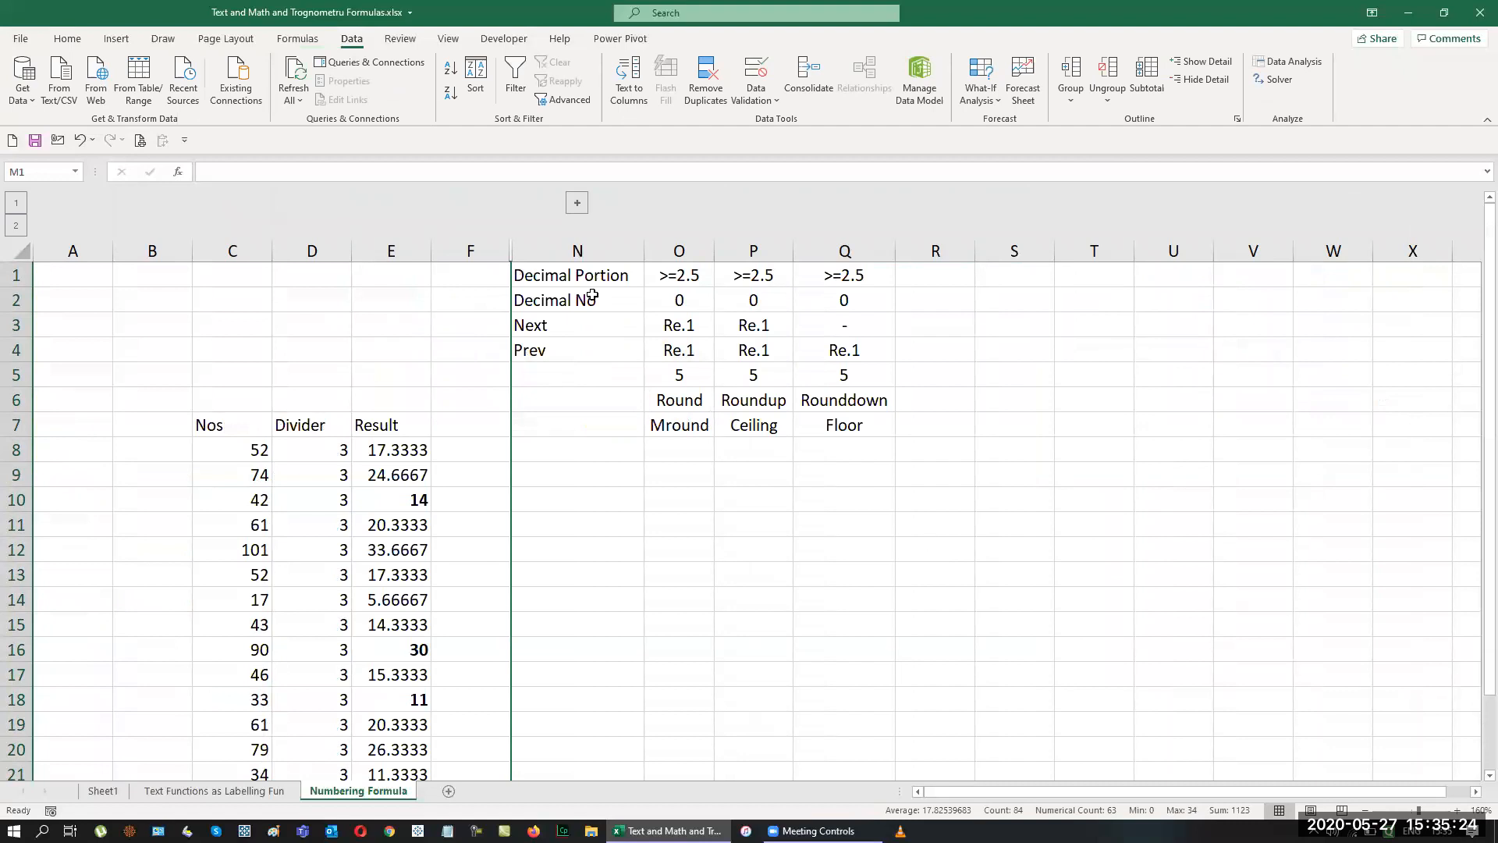
click(578, 203)
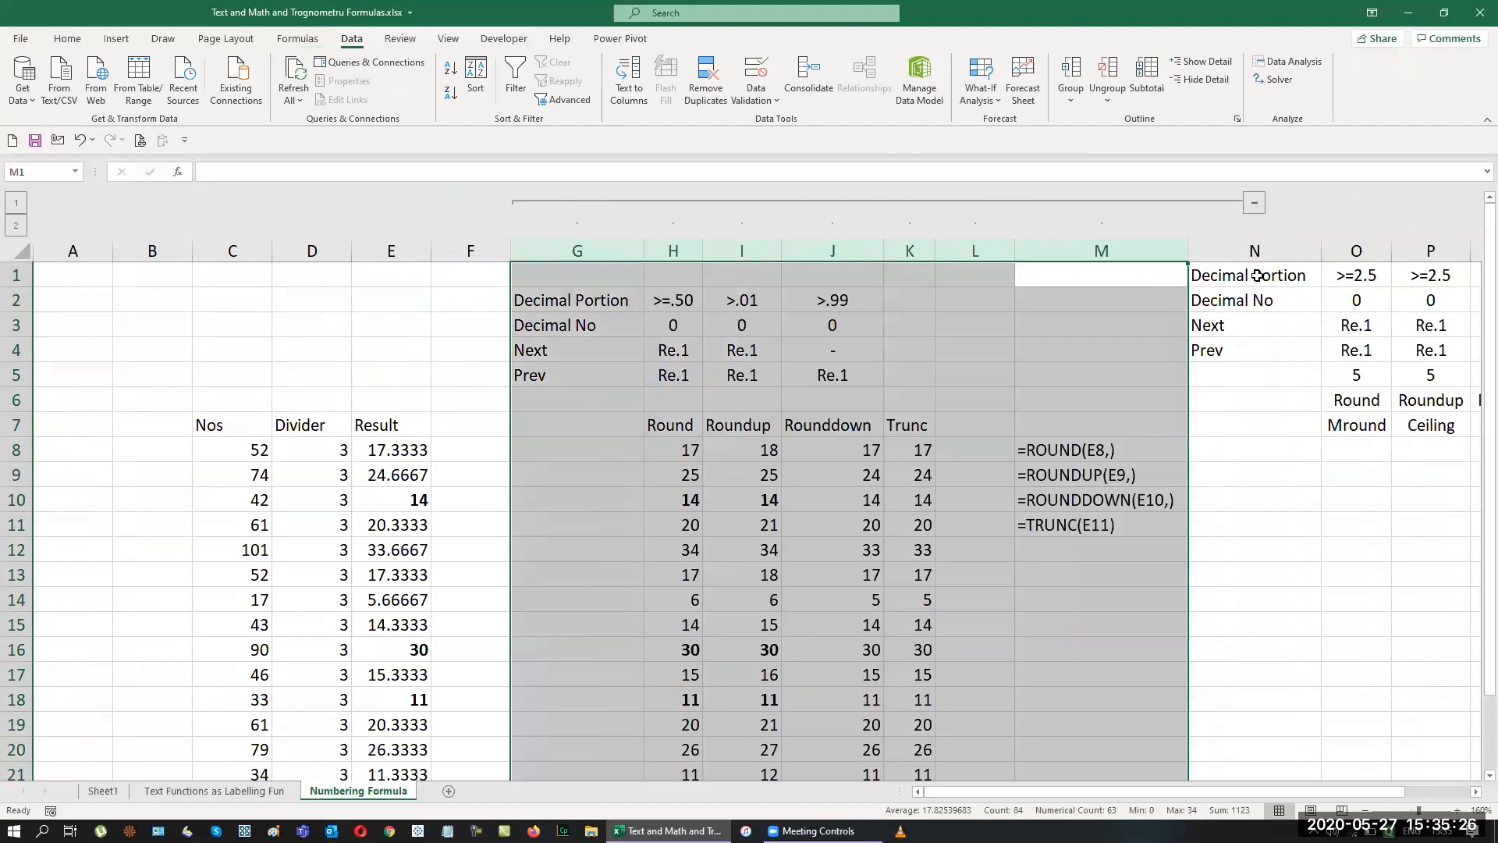
click(1254, 203)
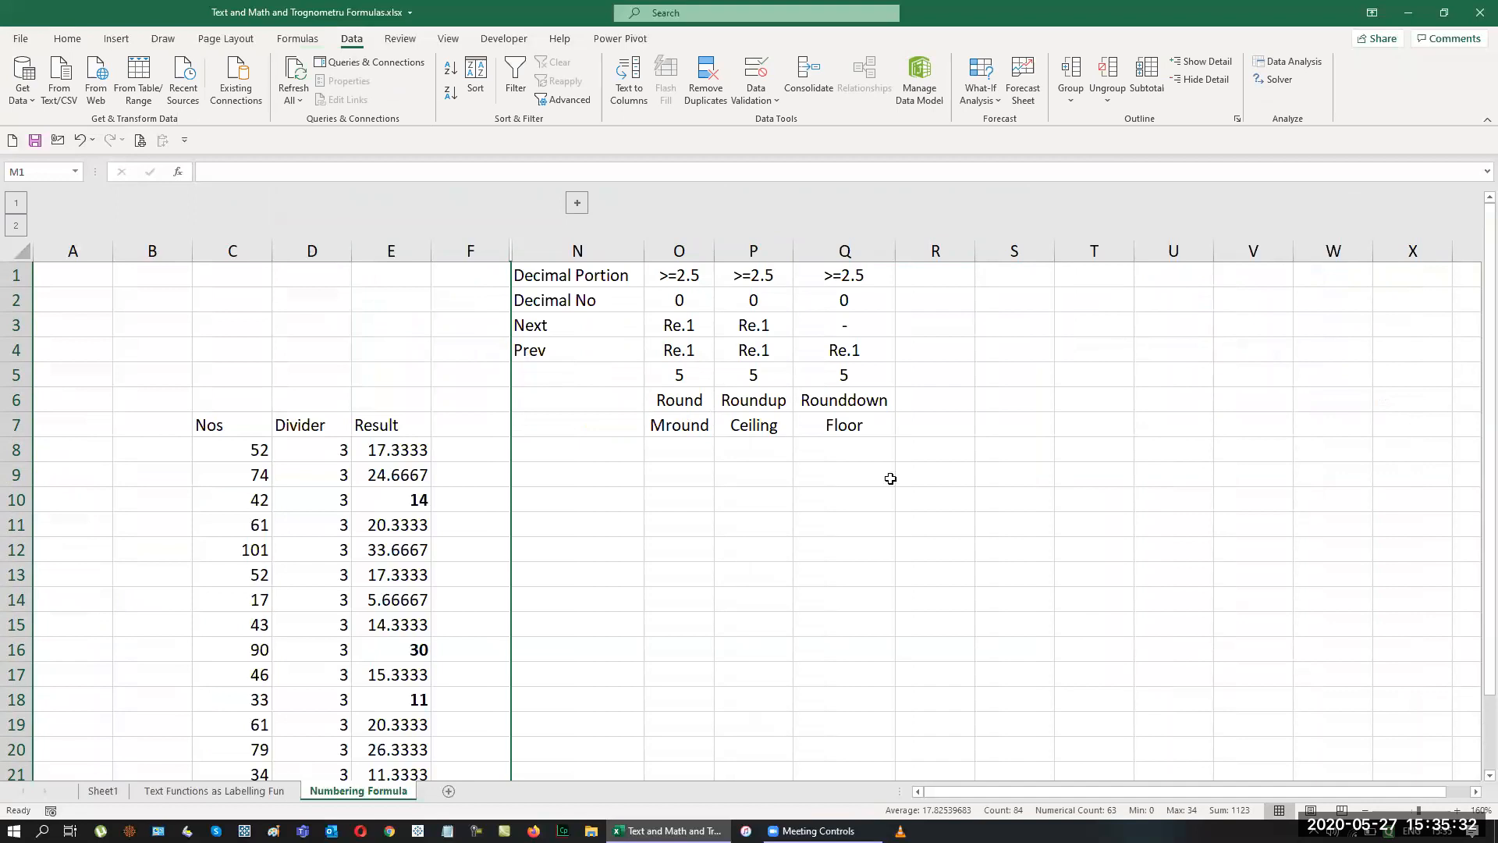
Enter =MROUND(E8,$O$5) in O8 under the Mround heading, with an absolute reference to the multiple.
click(676, 452)
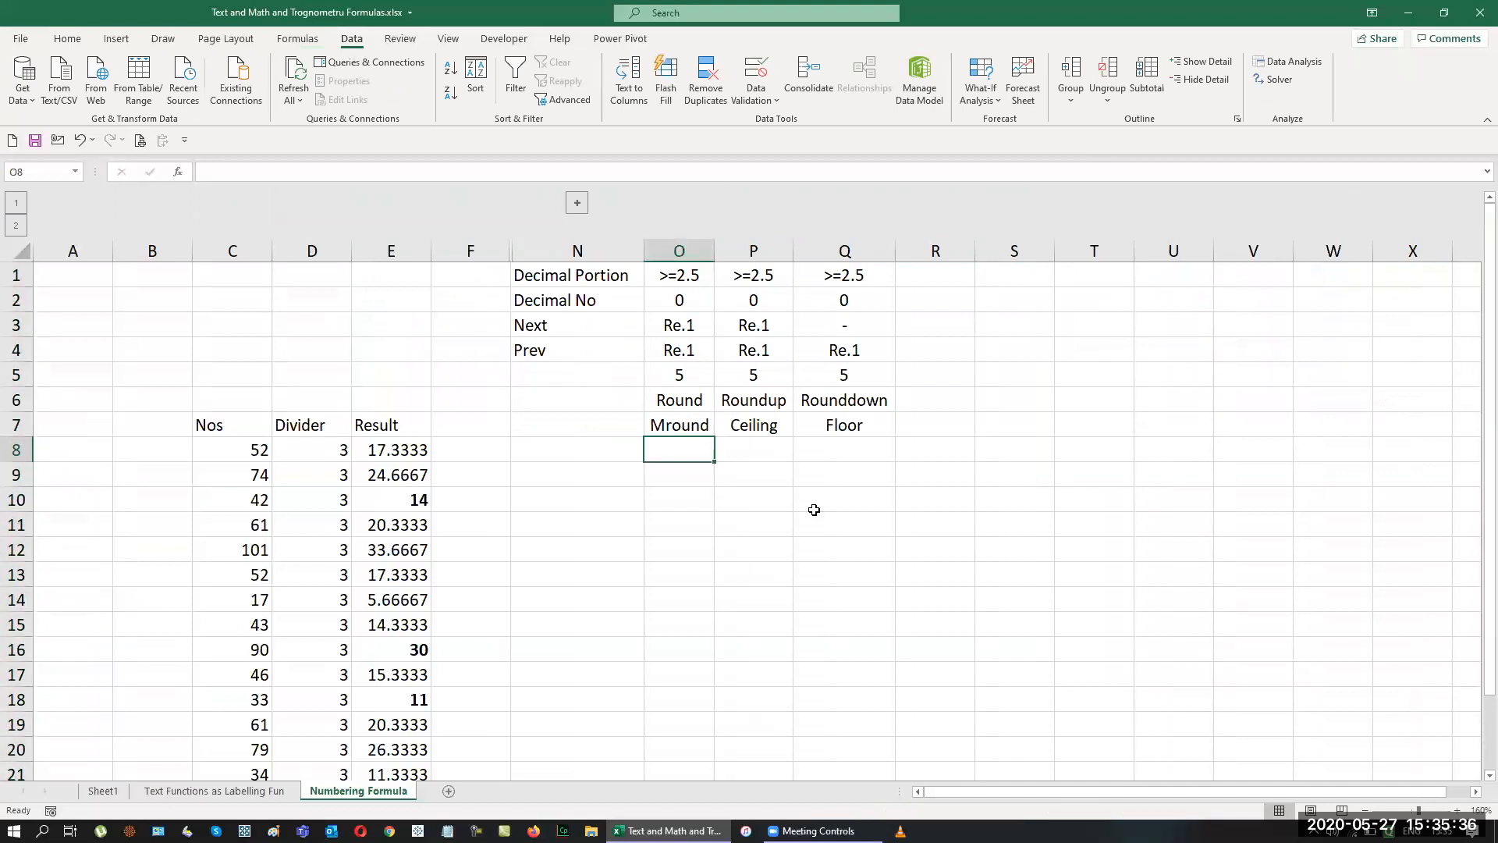
text(=mrou)
key(Tab)
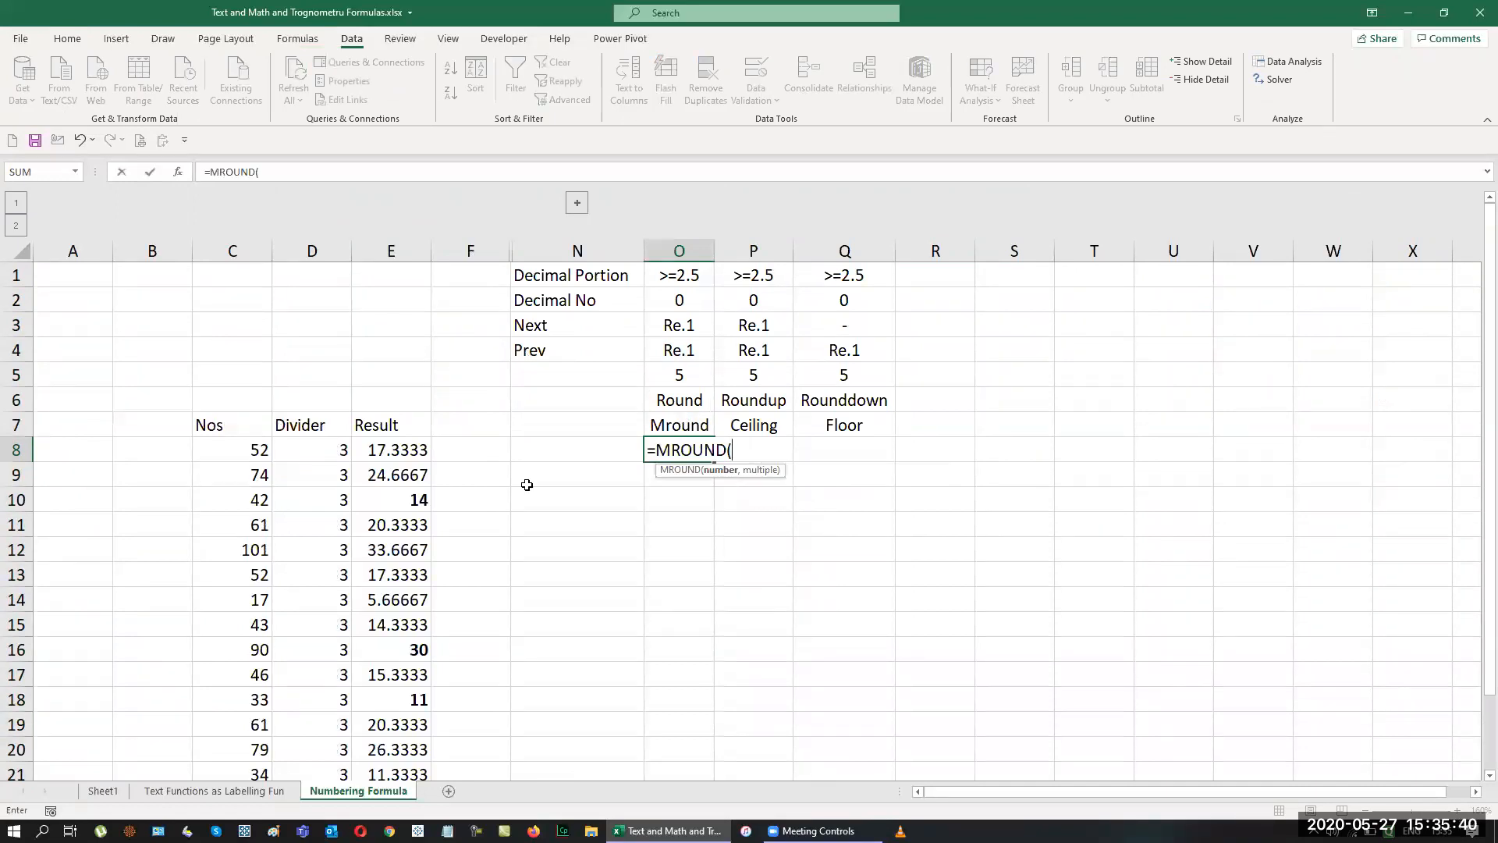
click(398, 451)
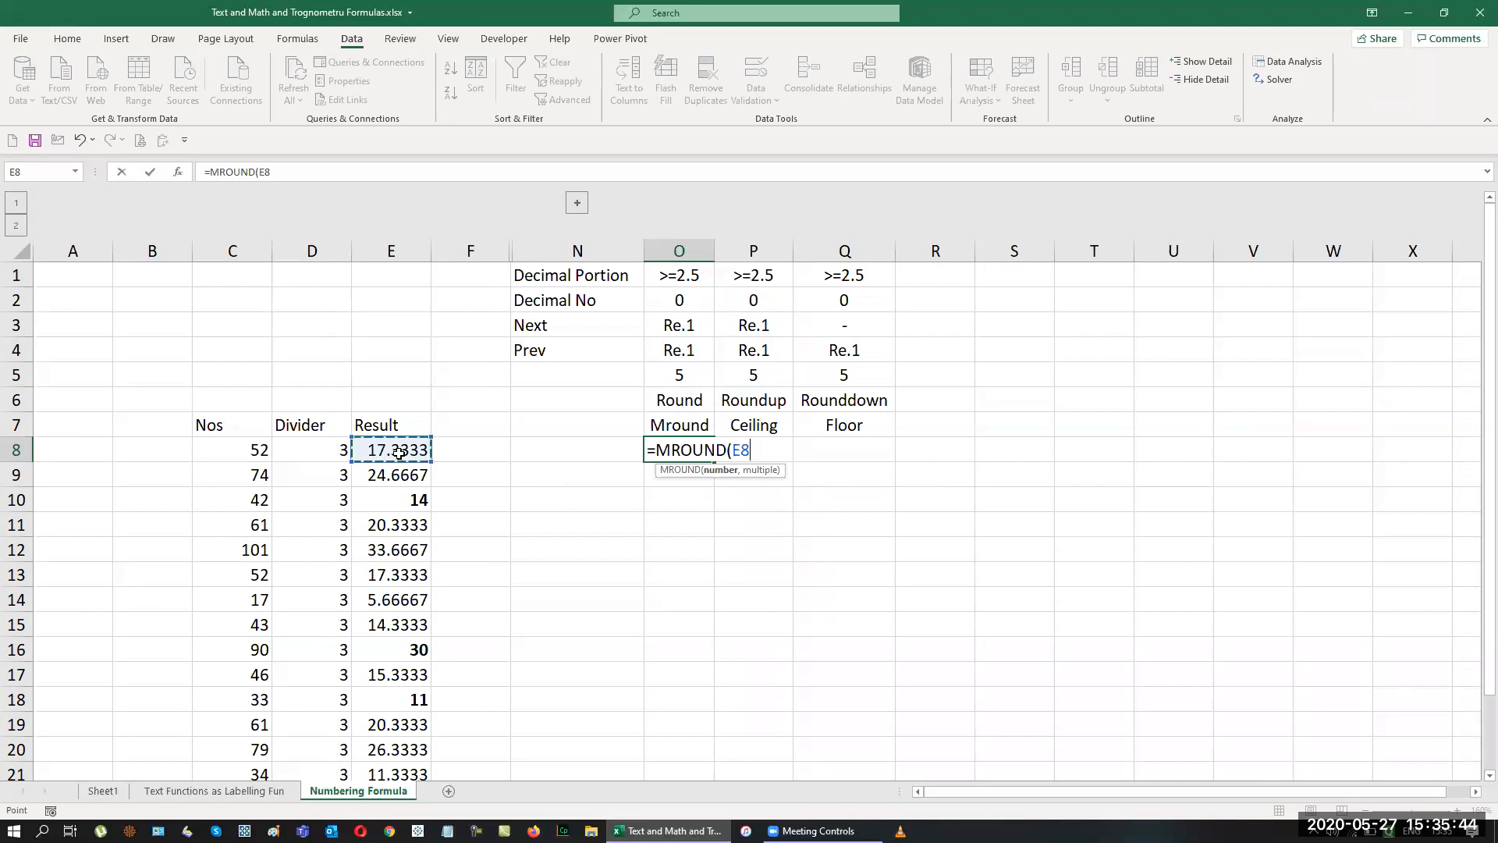
text(,)
click(685, 374)
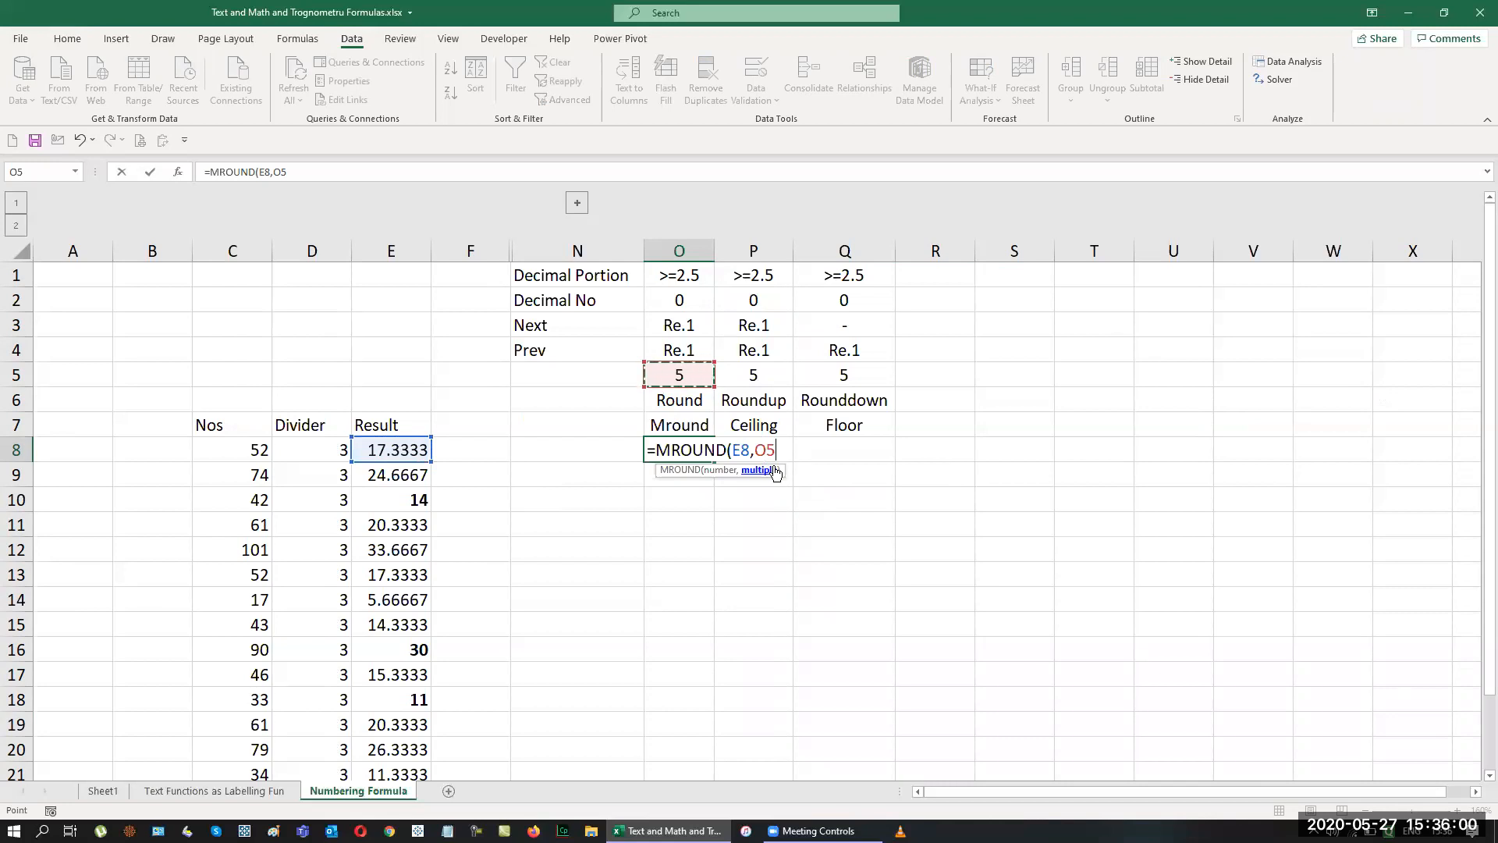
key(F4)
key(Return)
key(Up)
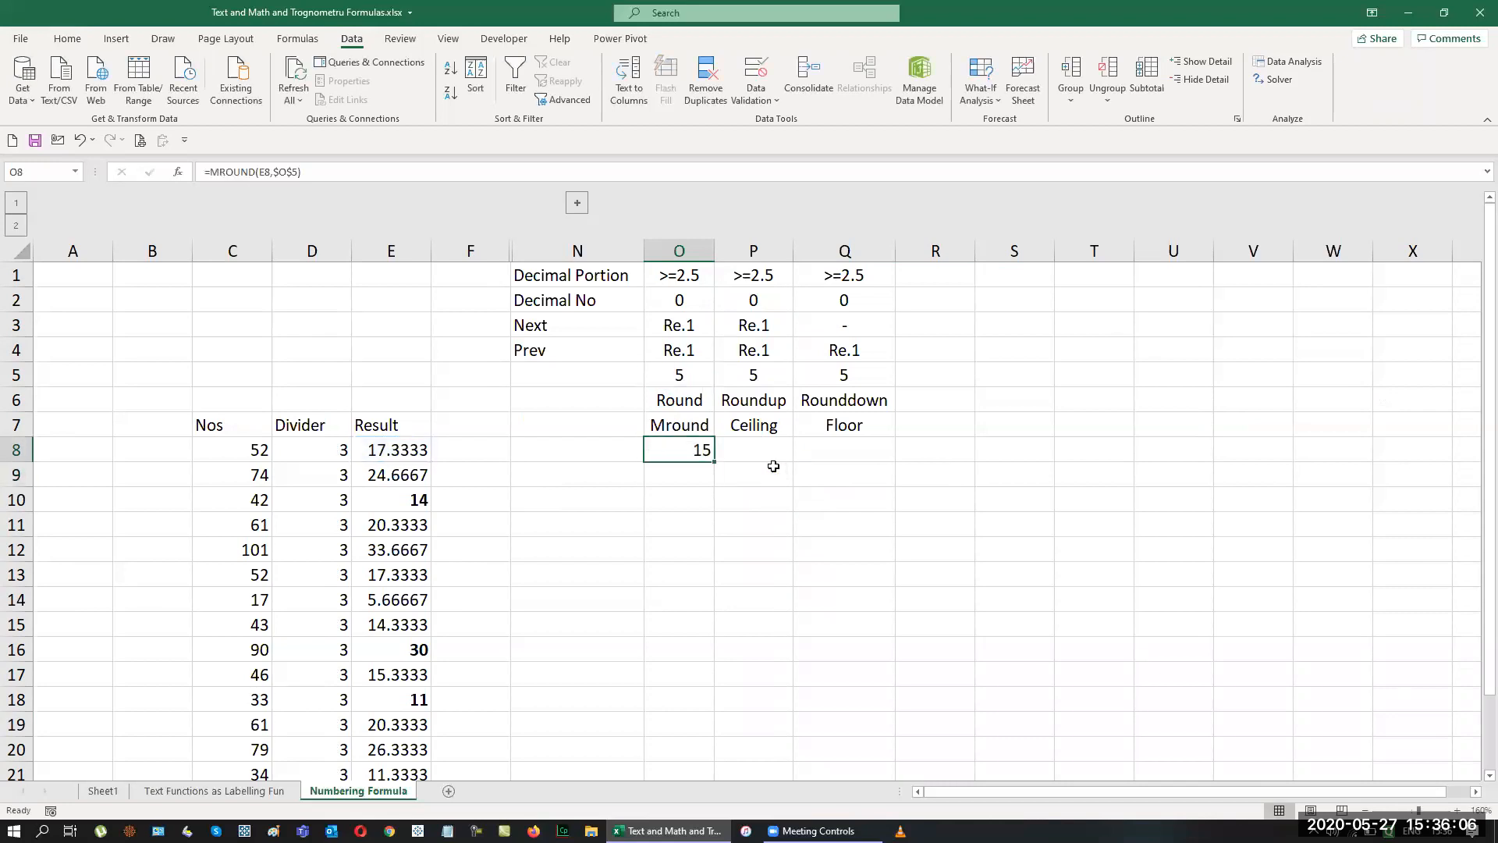
Fill the MROUND formula from O8 down to O22.
key(shift+Down)
key(shift+Down)
key(shift+Down)
key(shift+Down)
key(shift+Down)
key(shift+Down)
key(shift+Down)
key(shift+Down)
key(shift+Down)
key(shift+Down)
key(shift+Down)
key(shift+Down)
key(shift+Down)
key(shift+Down)
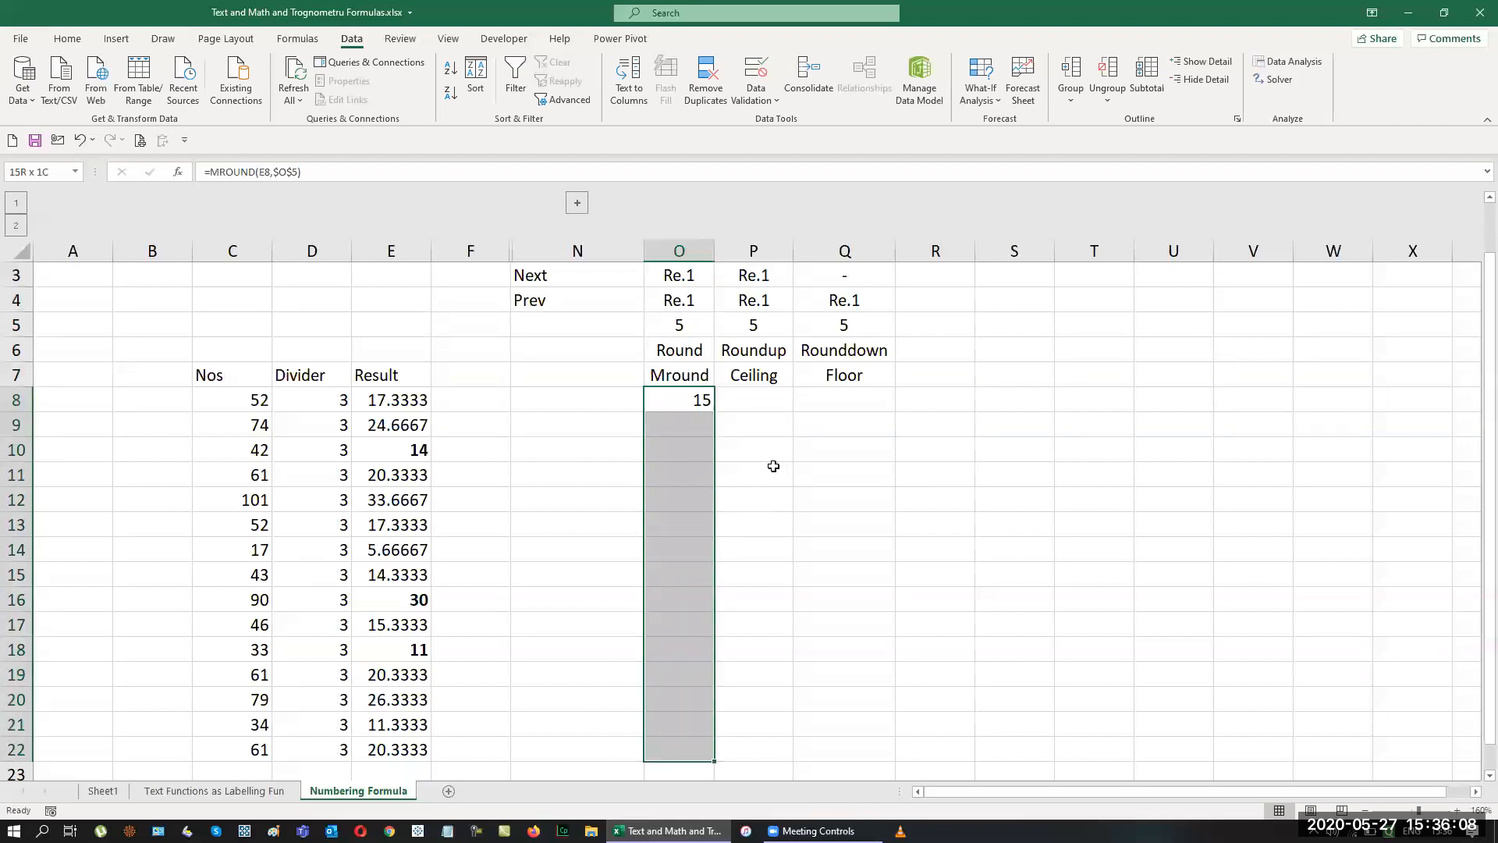
key(ctrl+d)
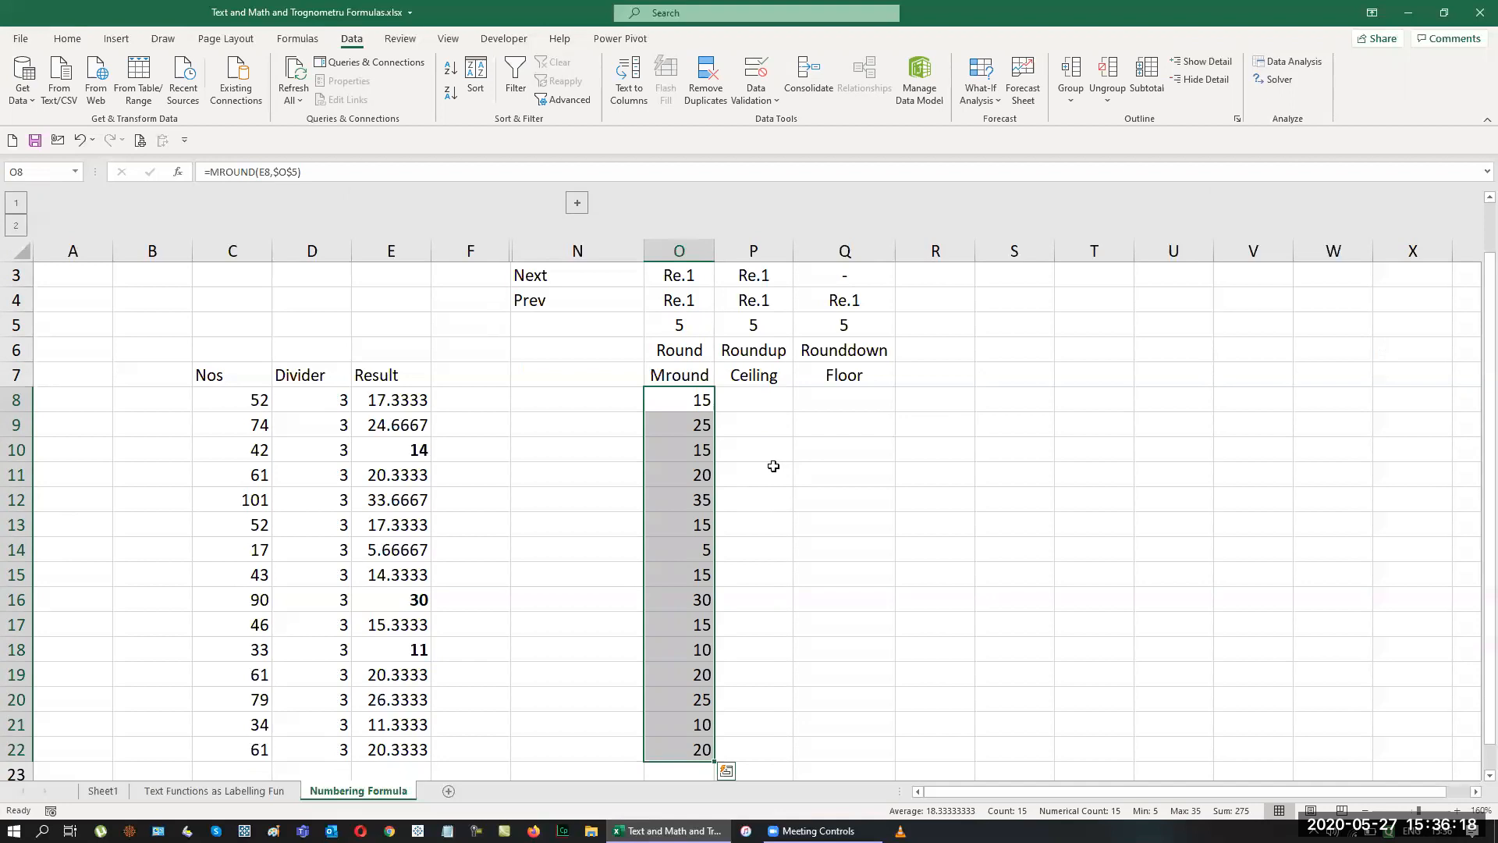
Reveal the grouped columns G to M to compare the plain rounding results with the Mround column, and hide them again.
click(578, 204)
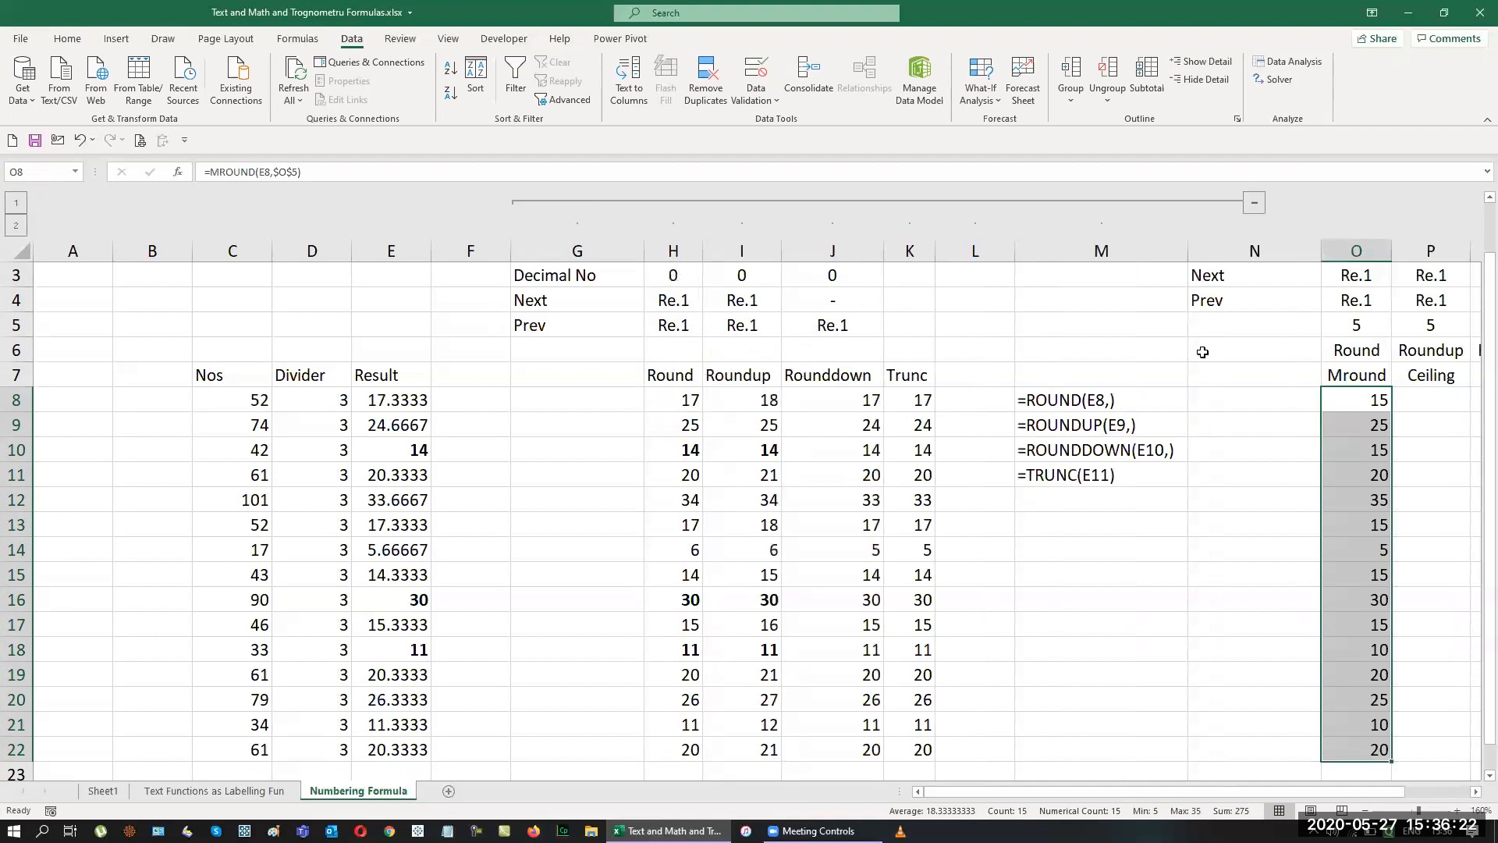
click(1255, 205)
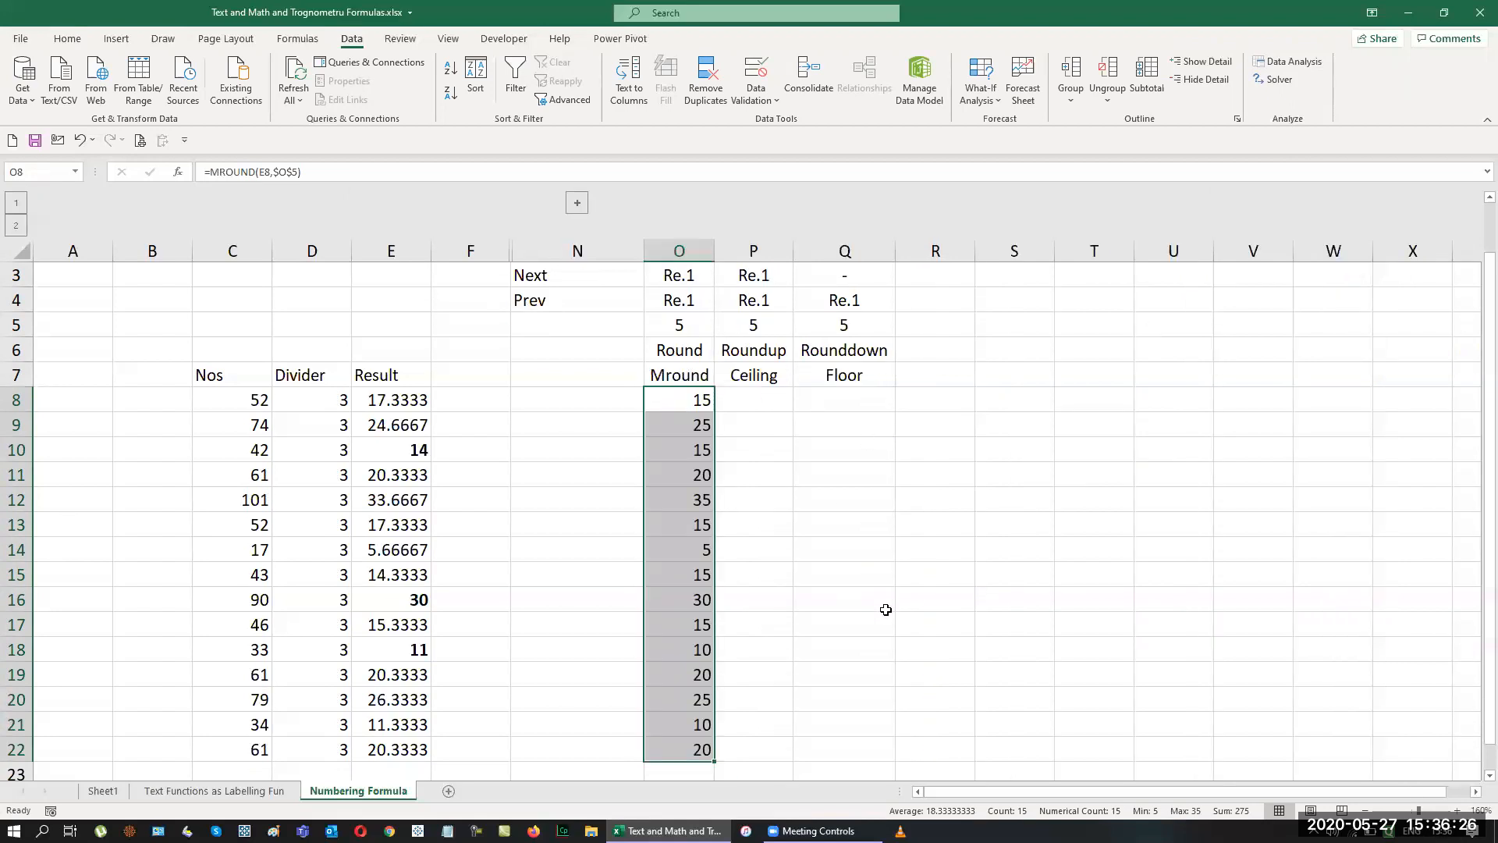
Insert a blank row above row 1.
scroll(885, 610, up, 1)
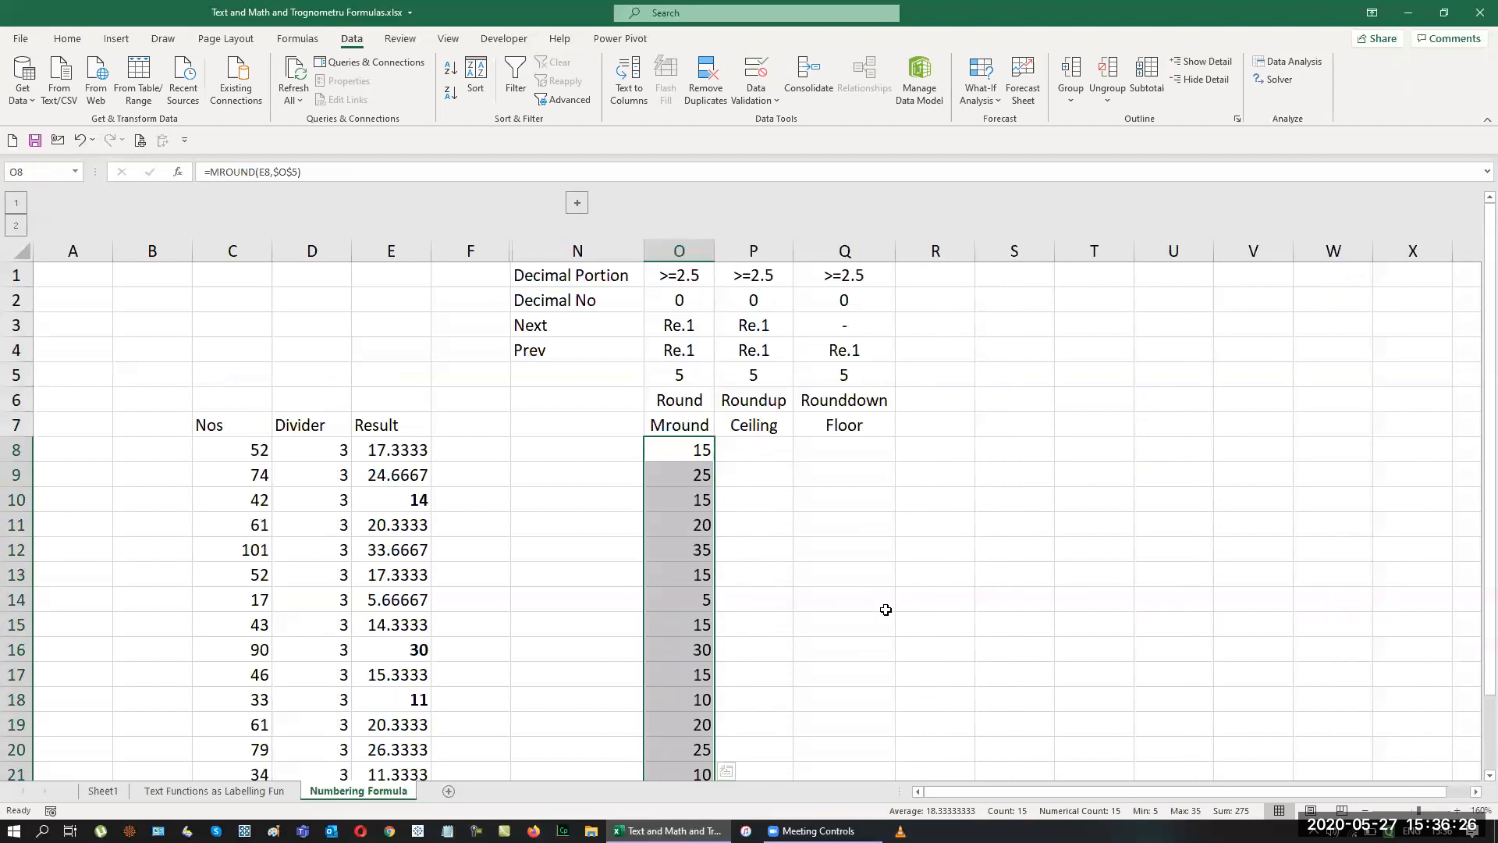
click(14, 275)
key(ctrl+plus)
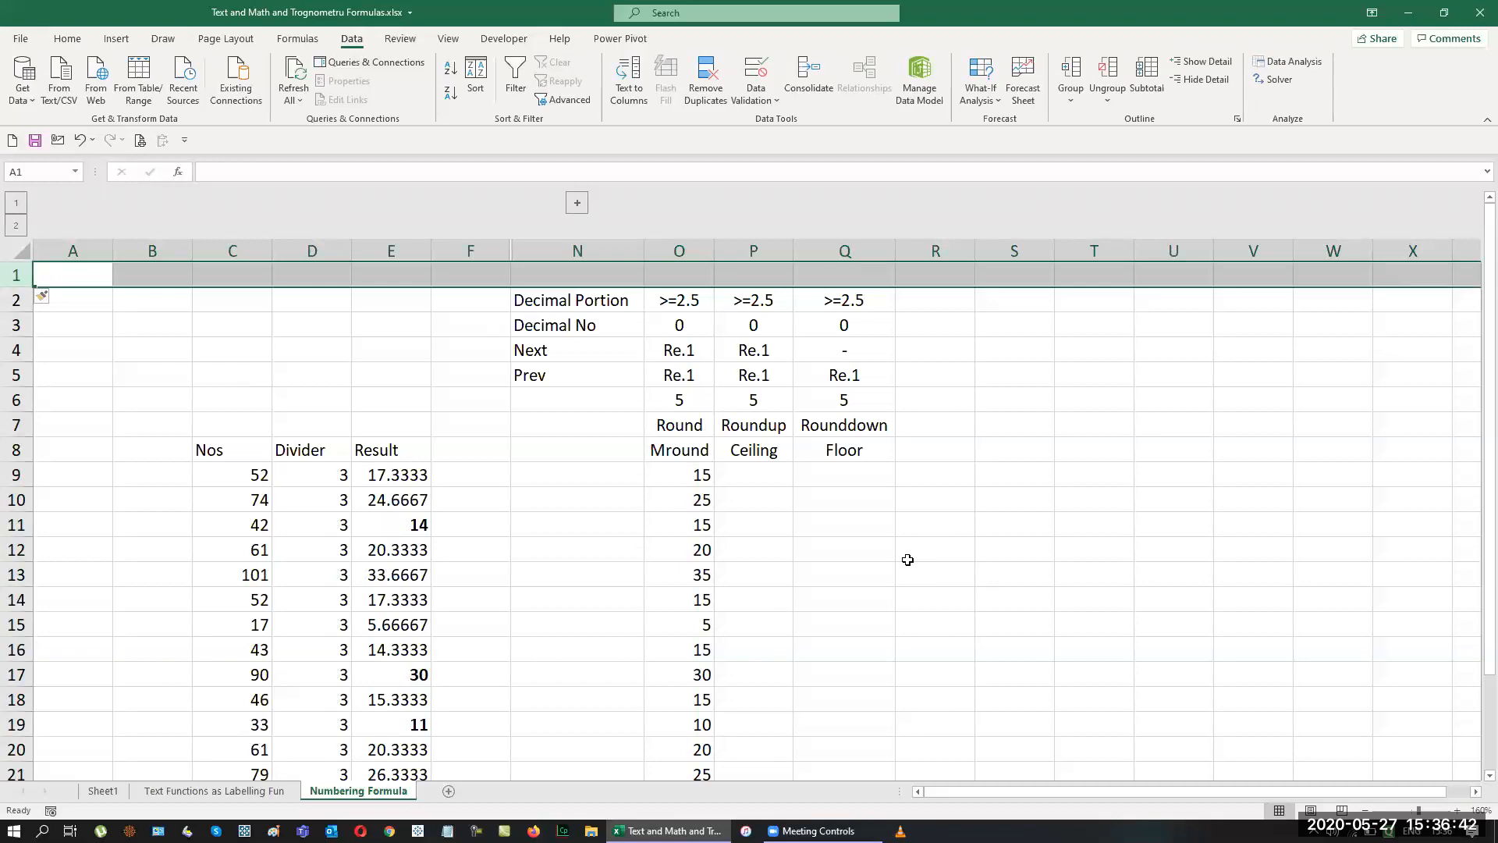
Change the Next value in O4 to Re.5.
click(695, 351)
key(F2)
key(BackSpace)
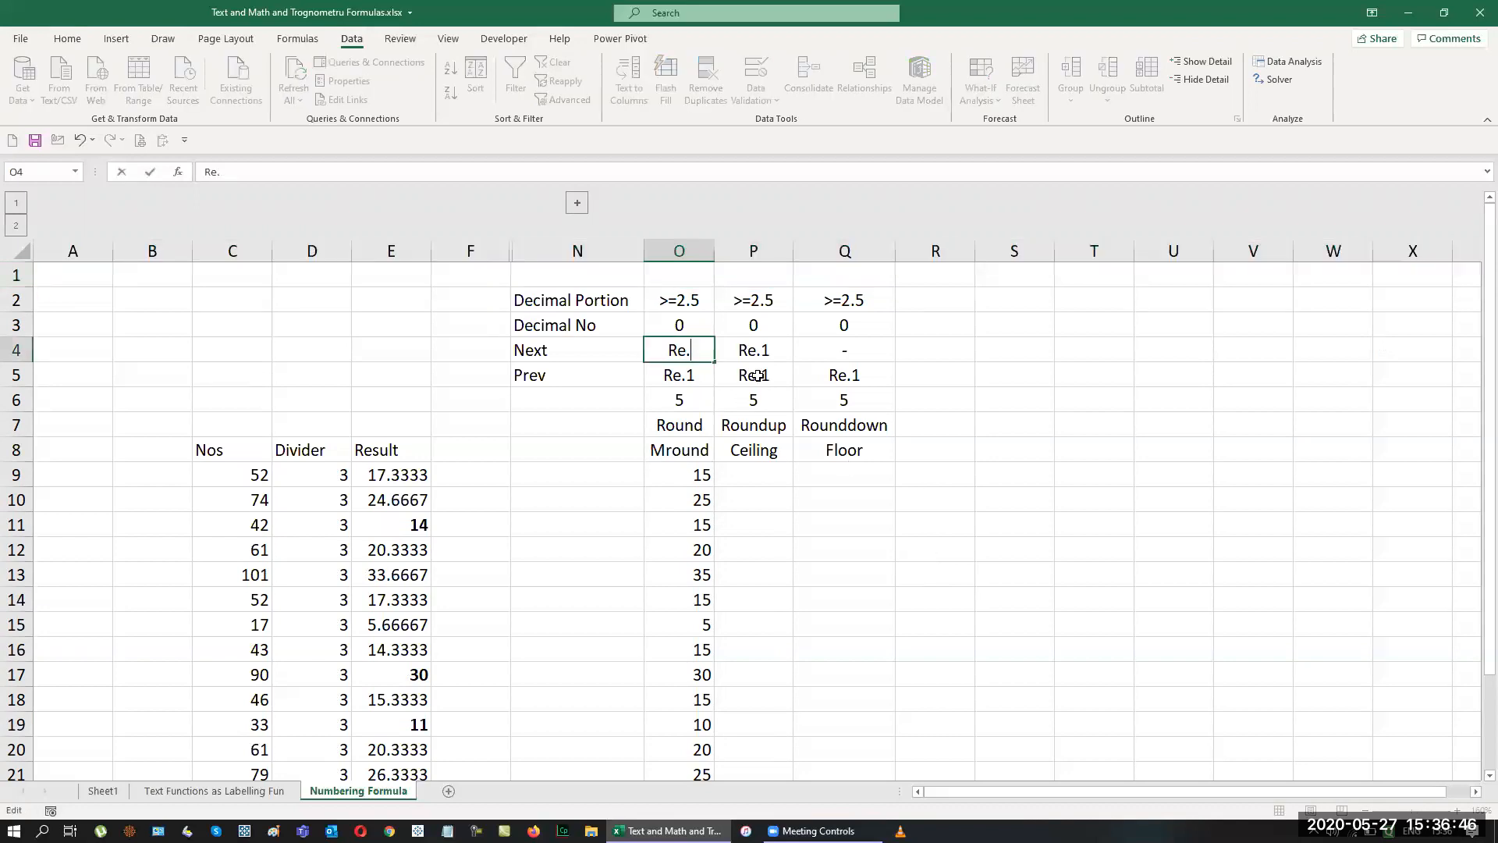
text(5)
key(Return)
Fill Re.5 from O4 down and across into the Next and Prev cells of O4:P5.
key(Up)
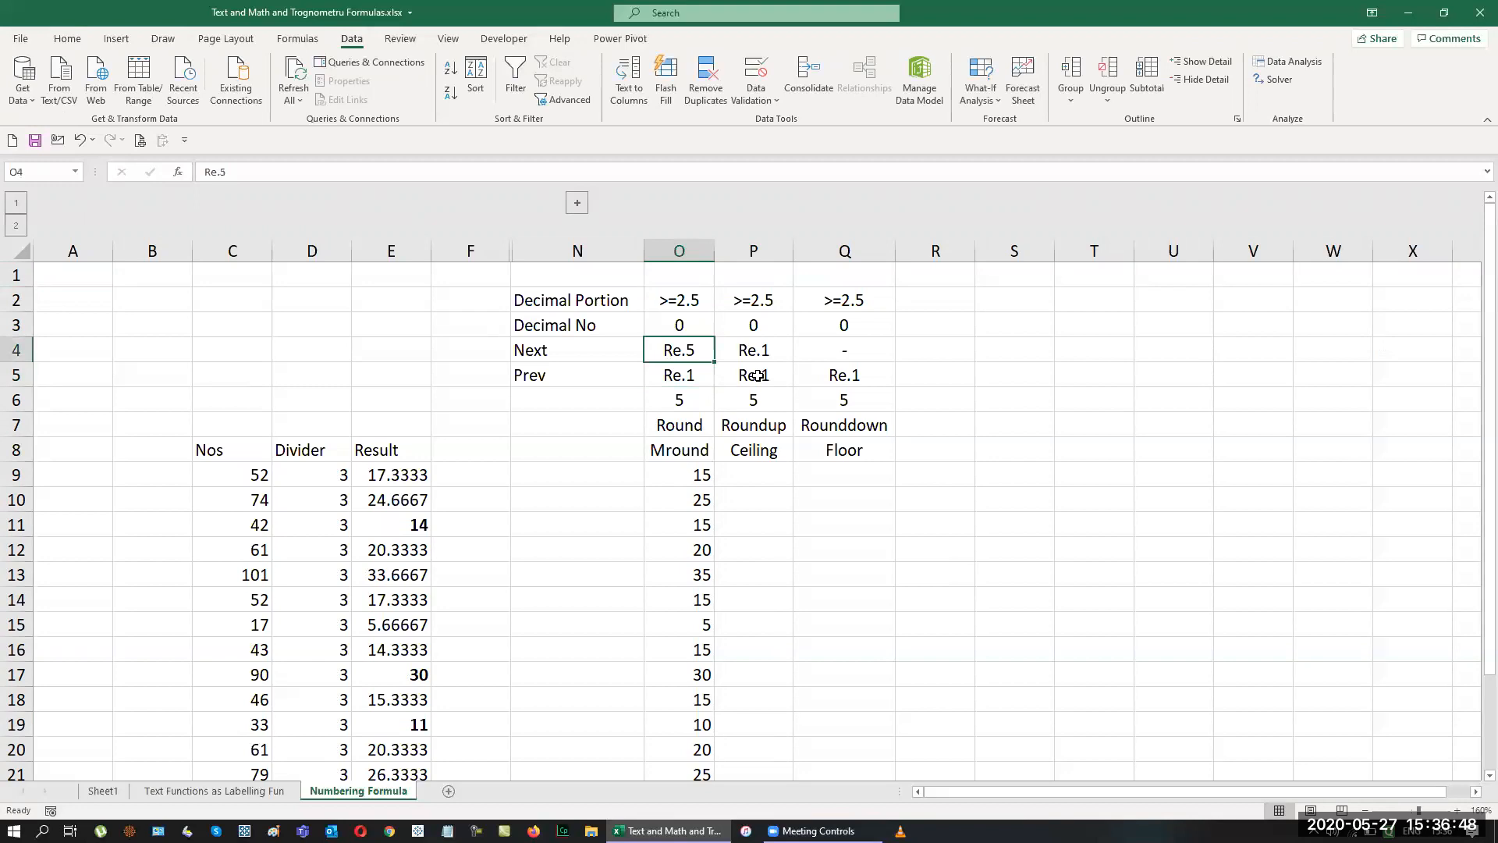
key(shift+Right)
key(shift+Down)
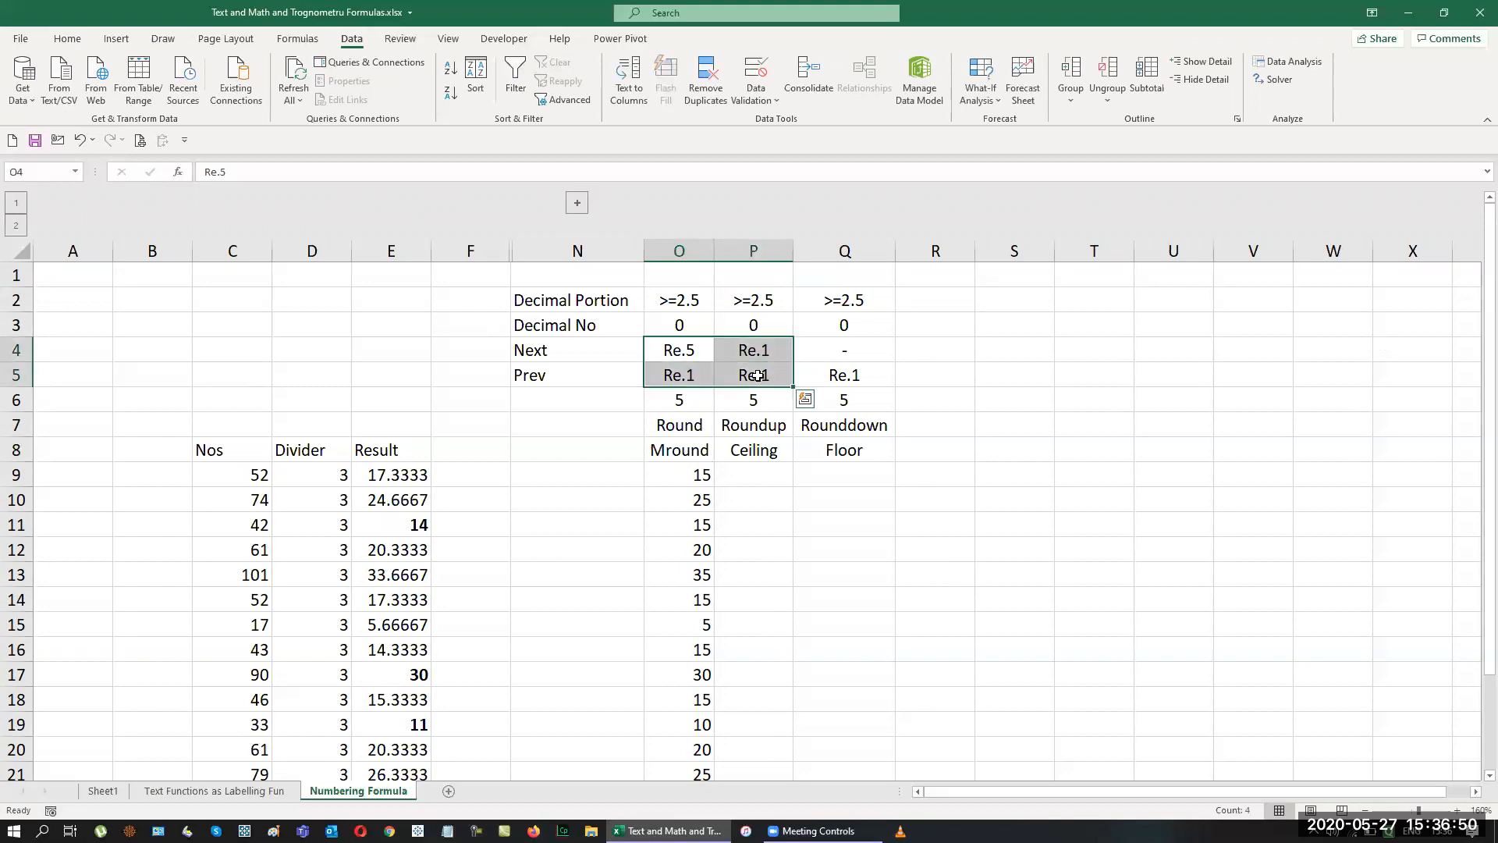
key(ctrl+d)
key(ctrl+r)
key(Right)
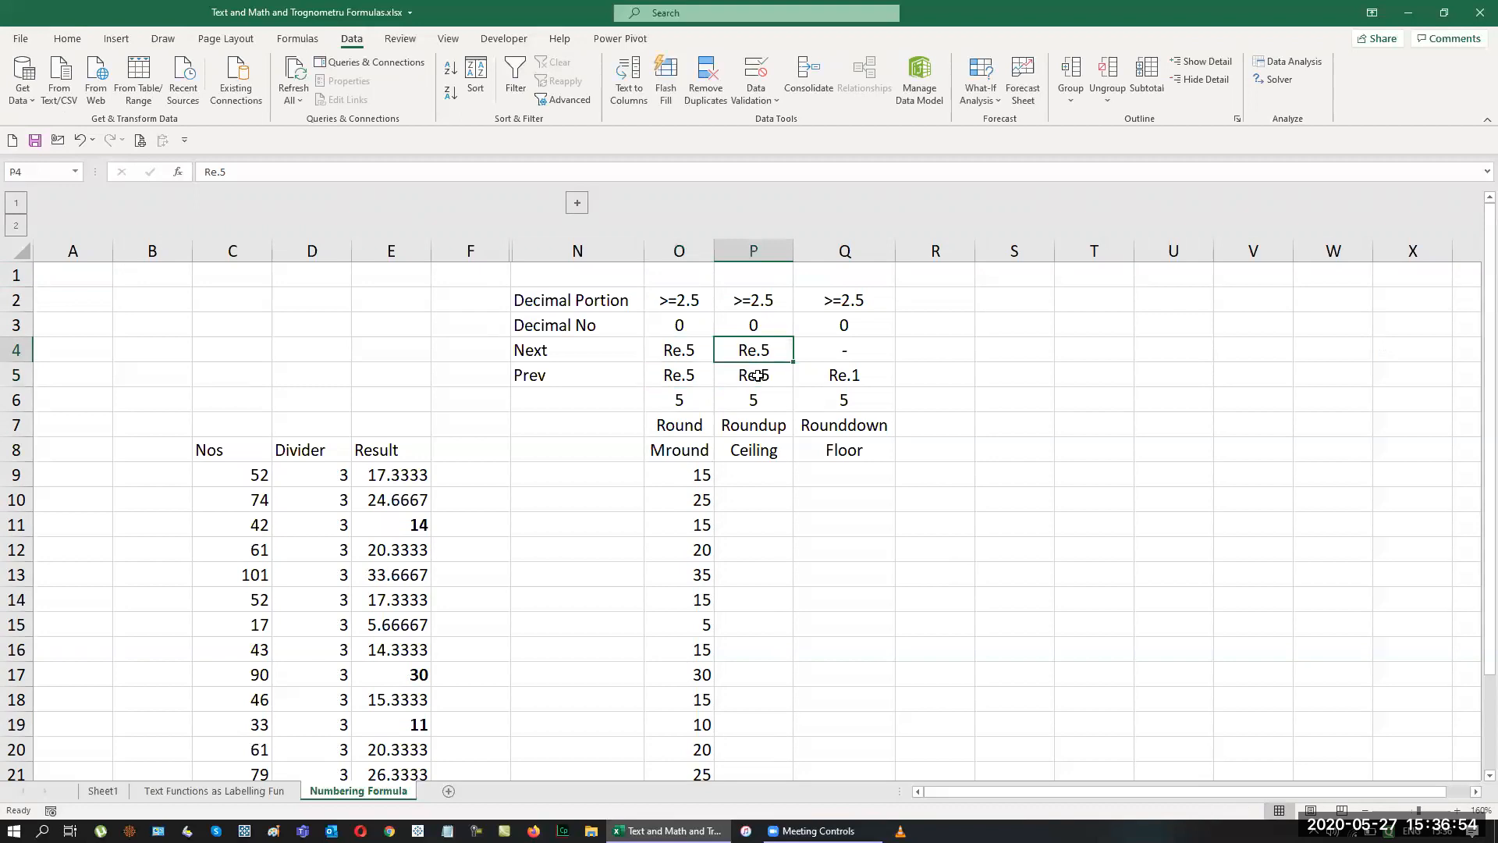
Change the Prev value in Q5 to Re.5.
key(Down)
key(Right)
key(F2)
key(BackSpace)
text(5)
key(Return)
key(Up)
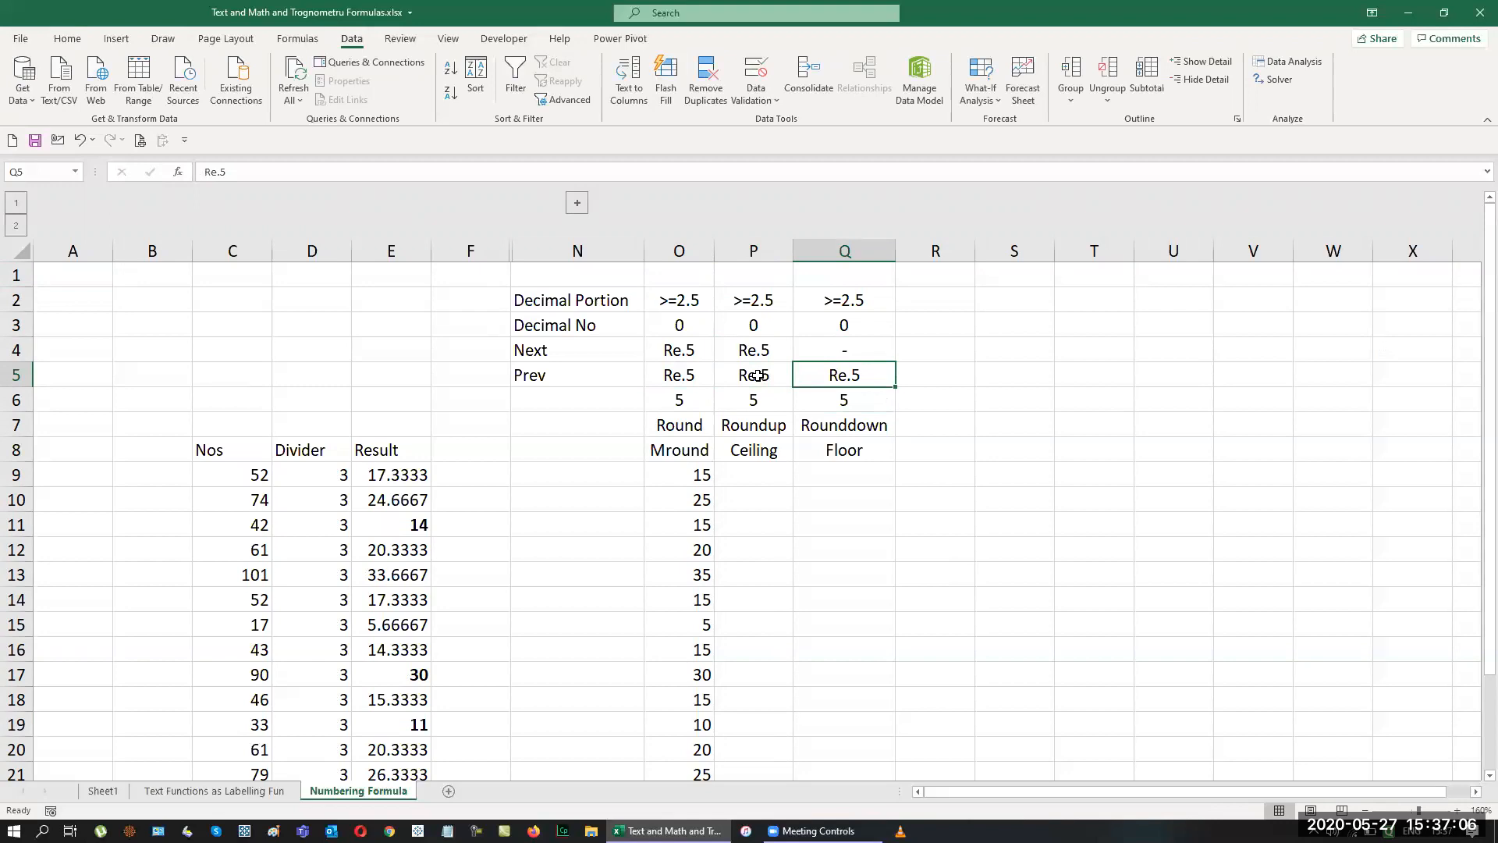
Compare row 11's Mround value with its Result and the plain rounding values in grouped columns G to M, hiding the group again.
click(667, 525)
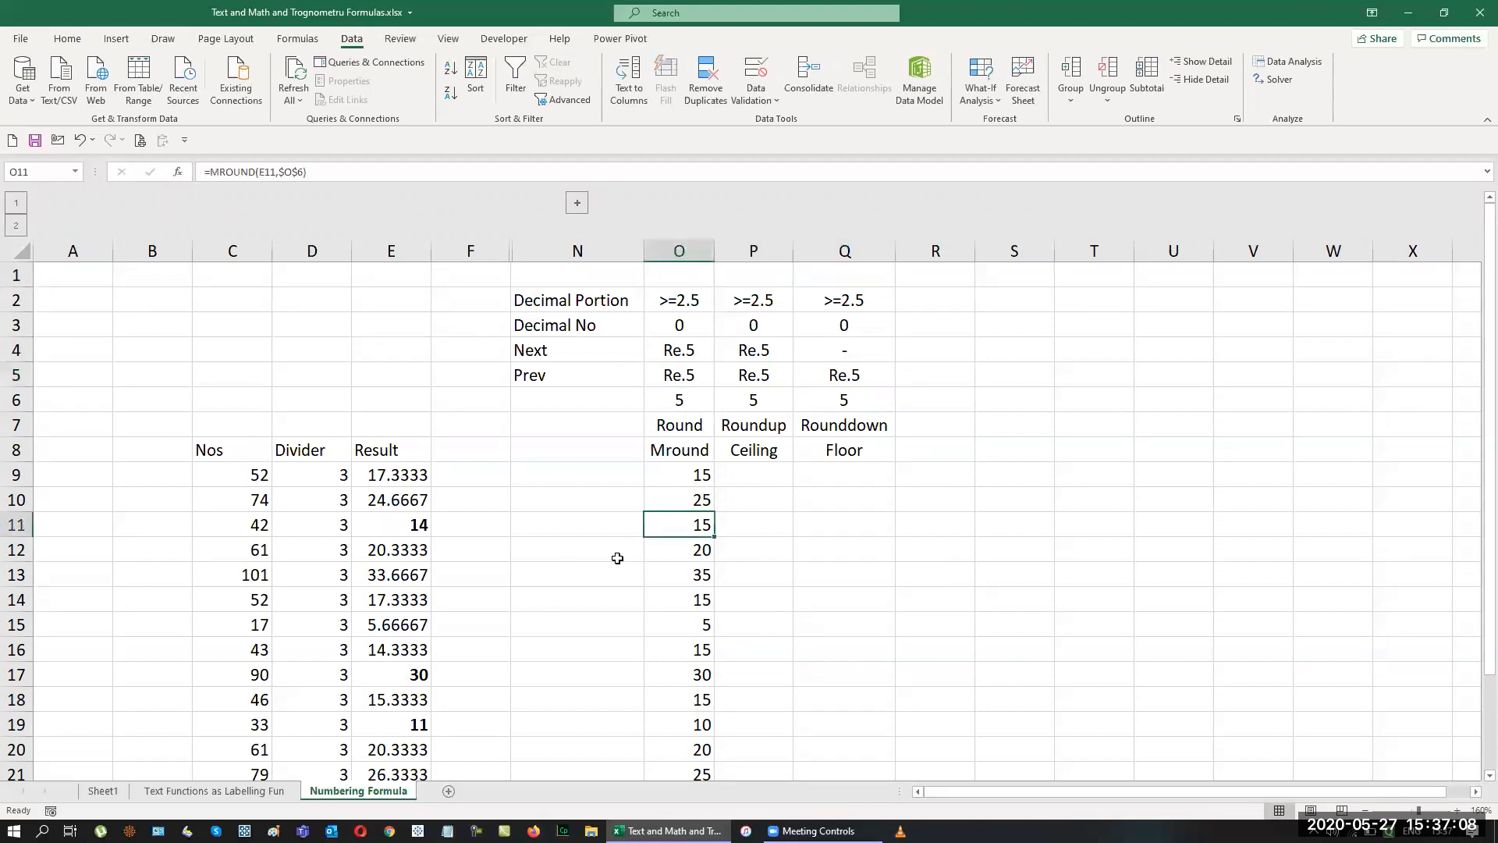
click(364, 531)
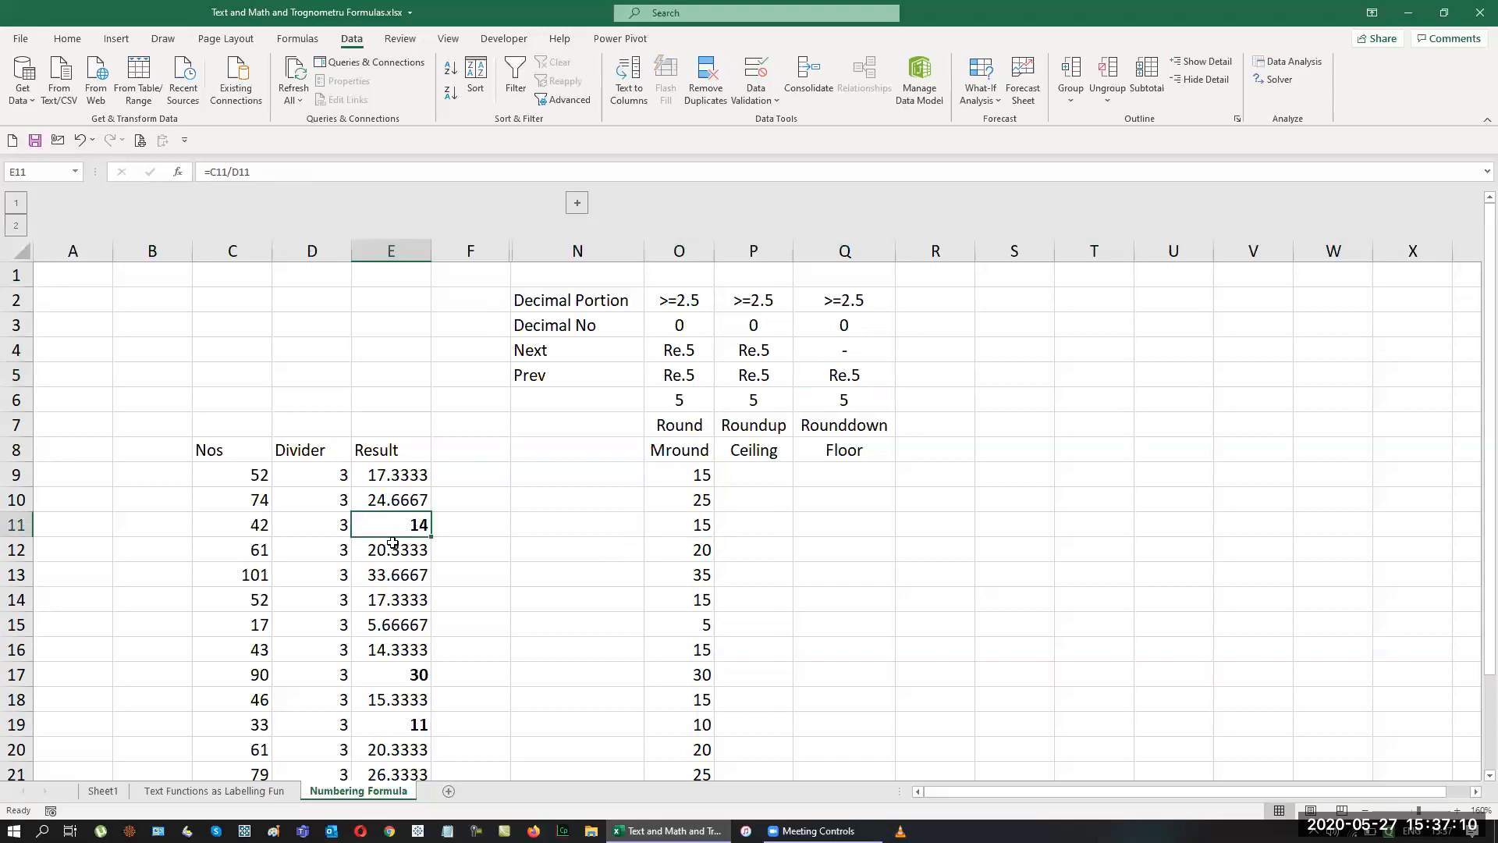
click(577, 205)
drag(665, 524, 903, 520)
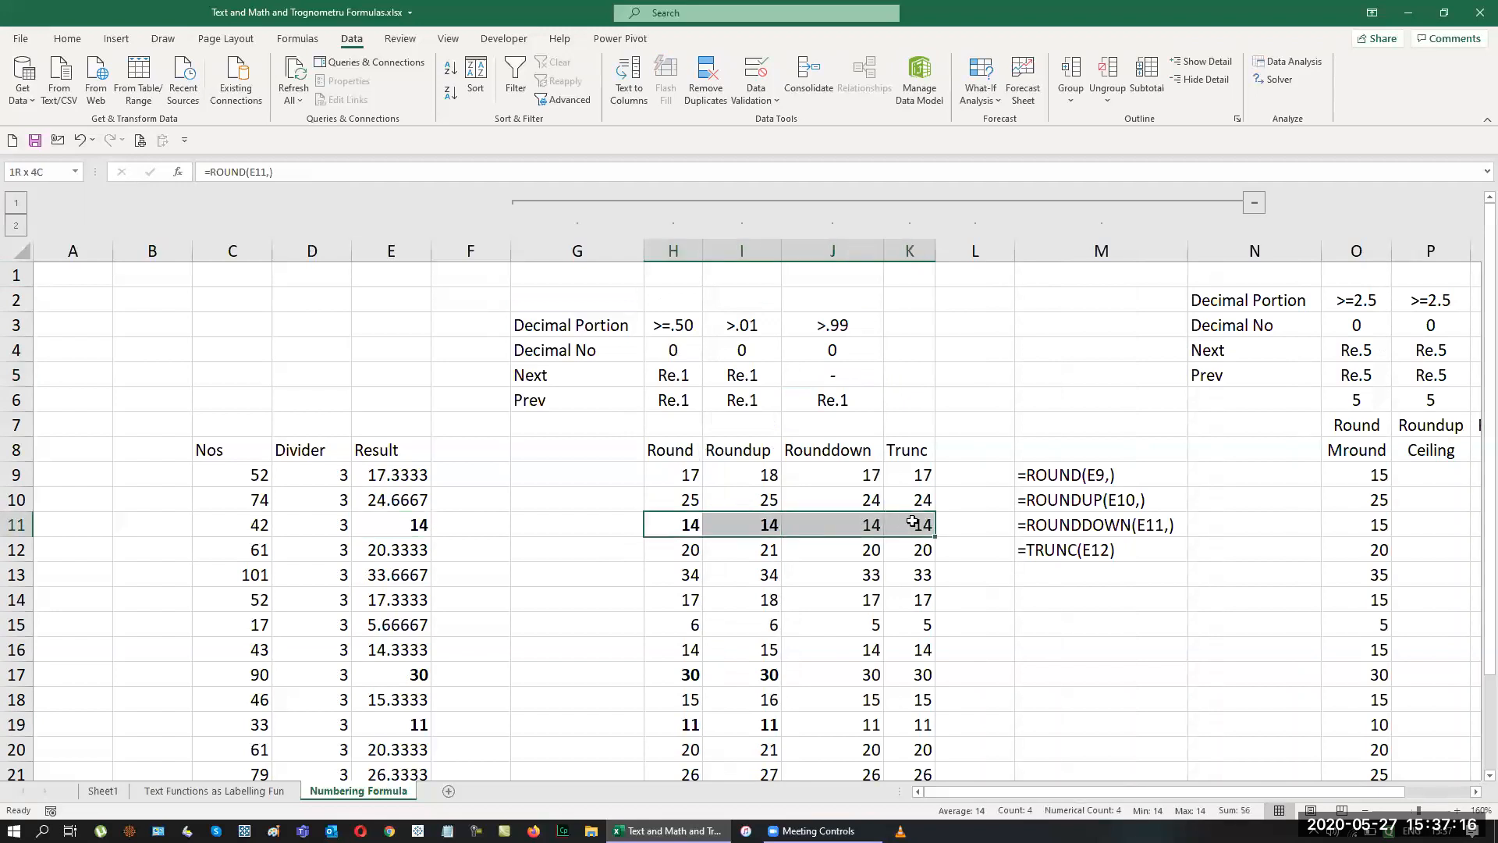
click(1254, 202)
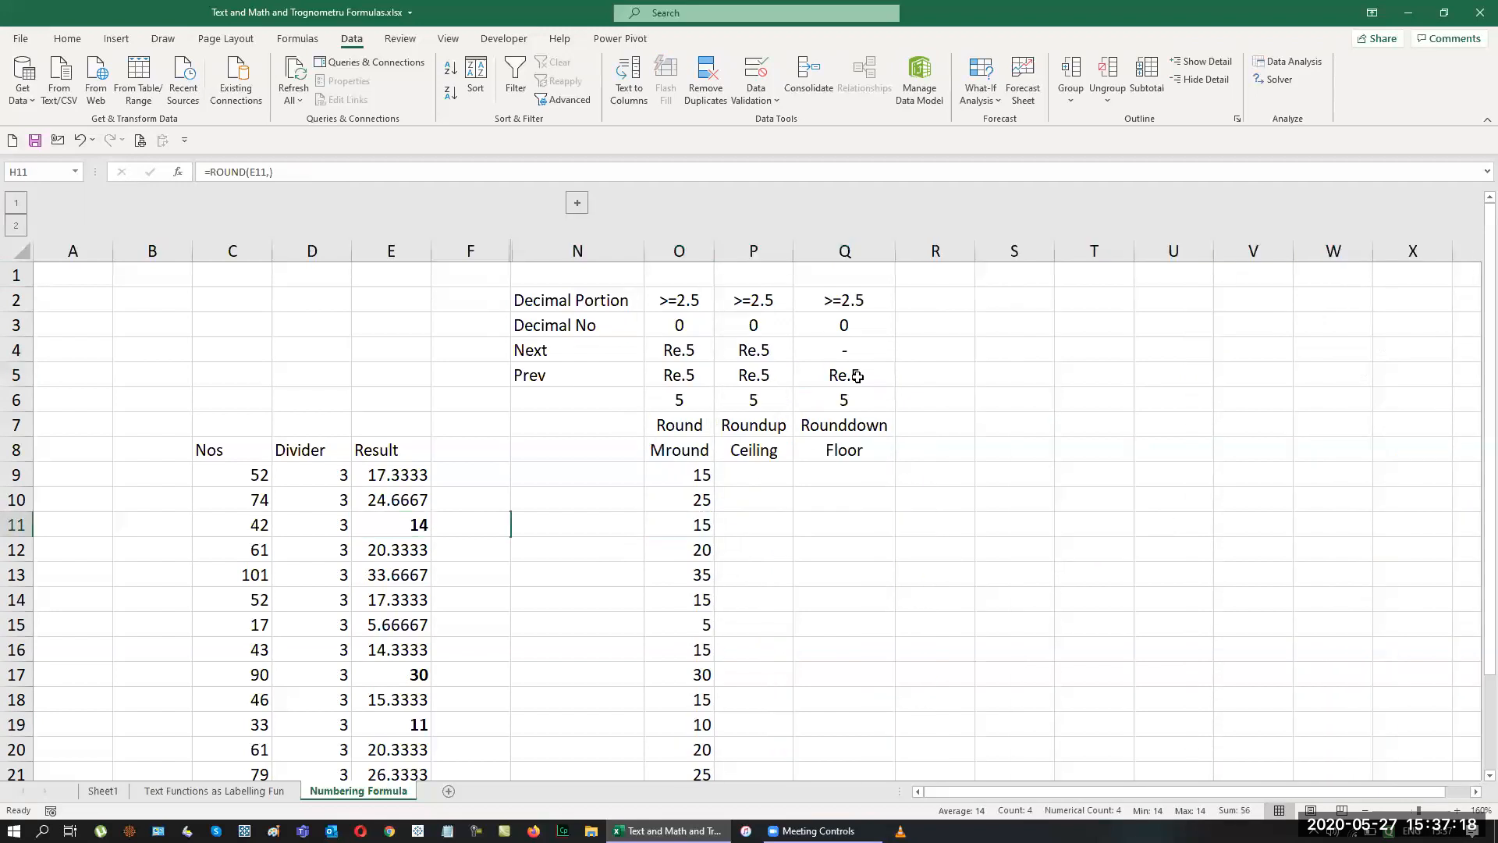
click(681, 529)
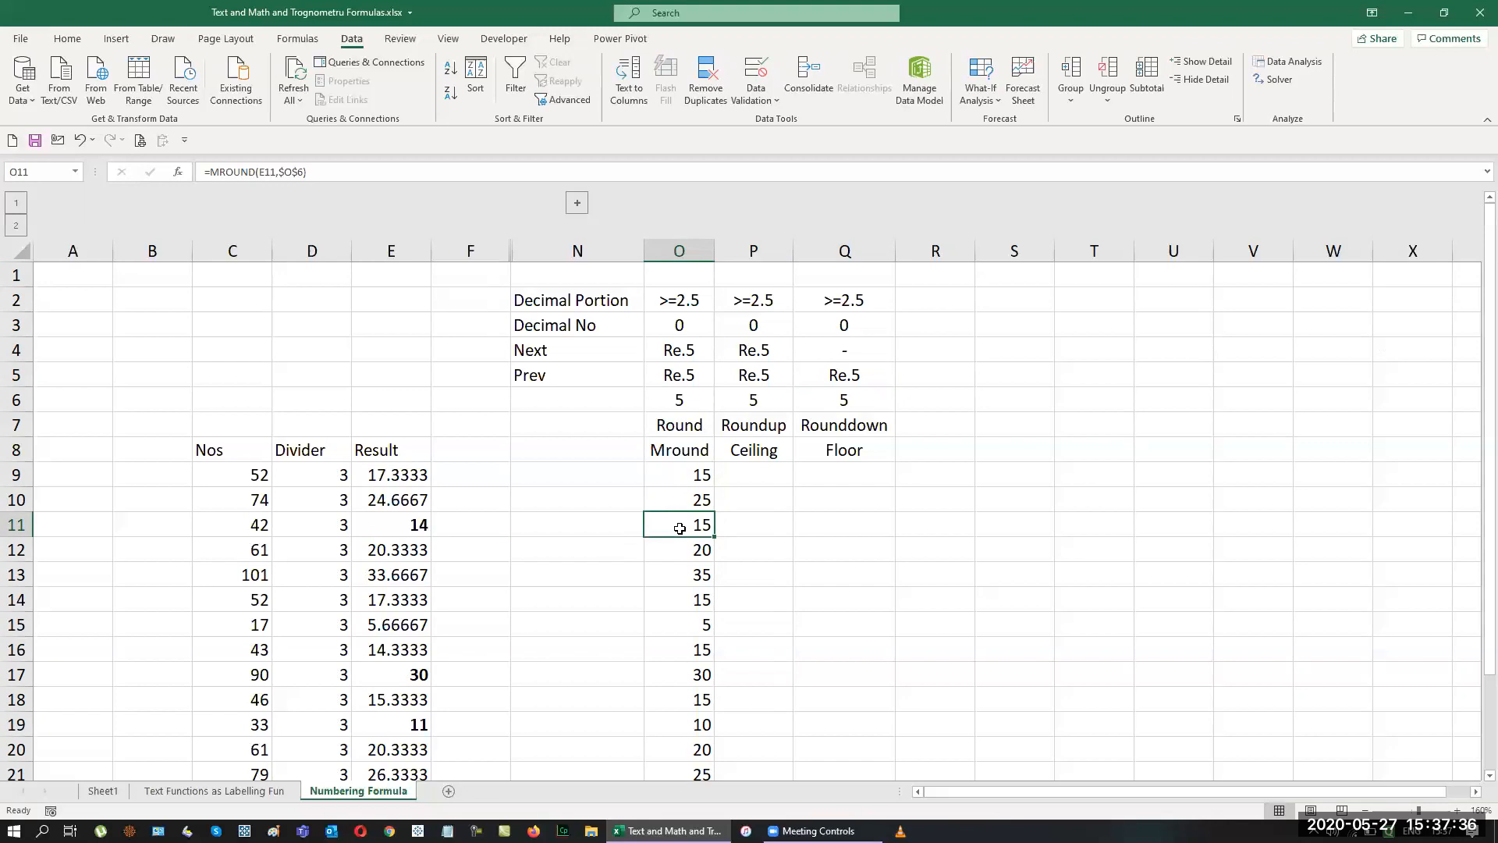
click(762, 480)
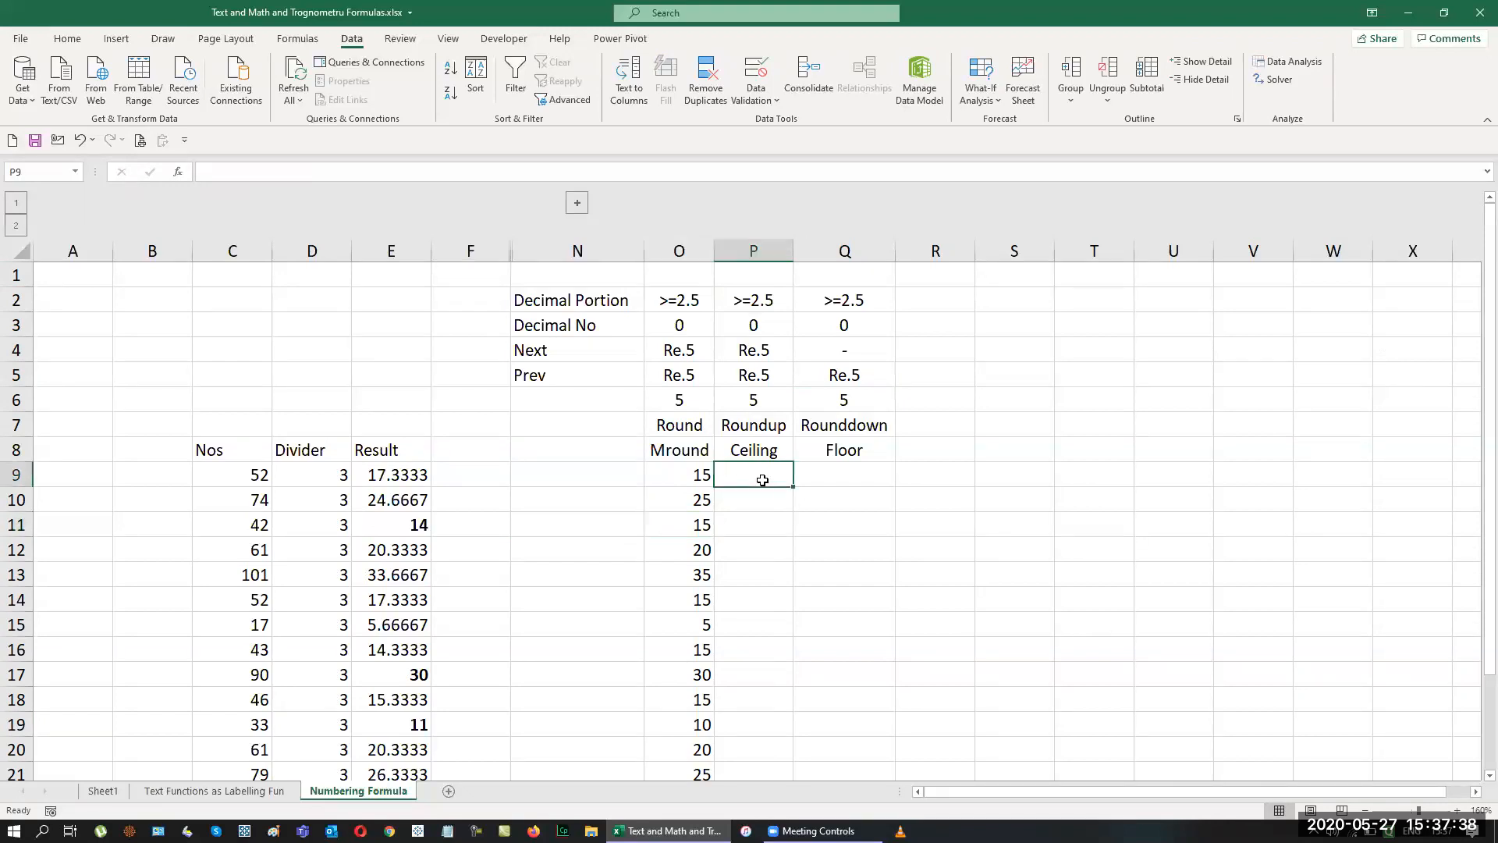
scroll(973, 522, down, 2)
scroll(973, 522, up, 1)
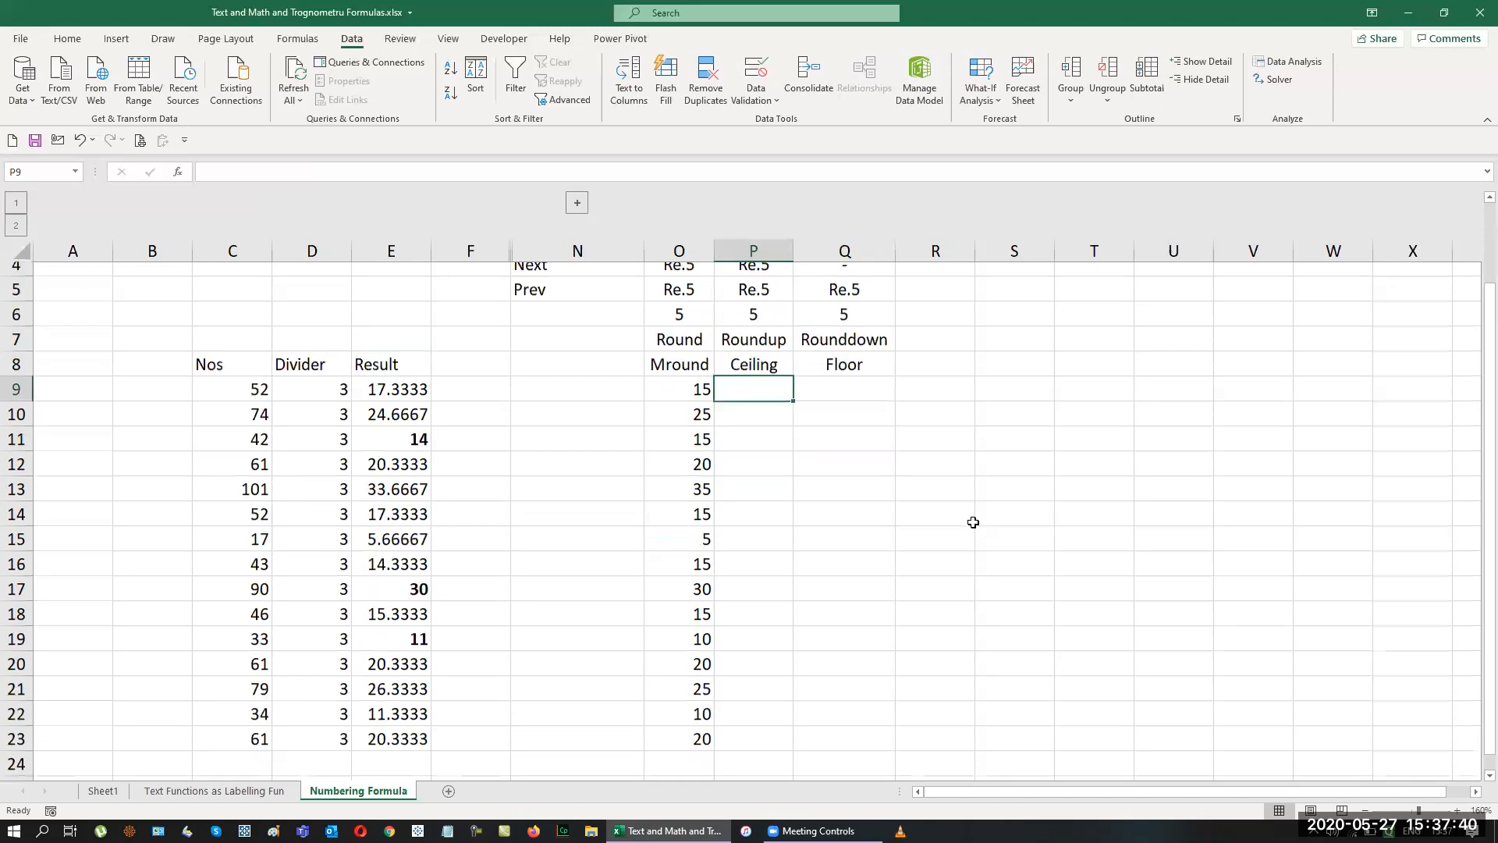
text(=cei)
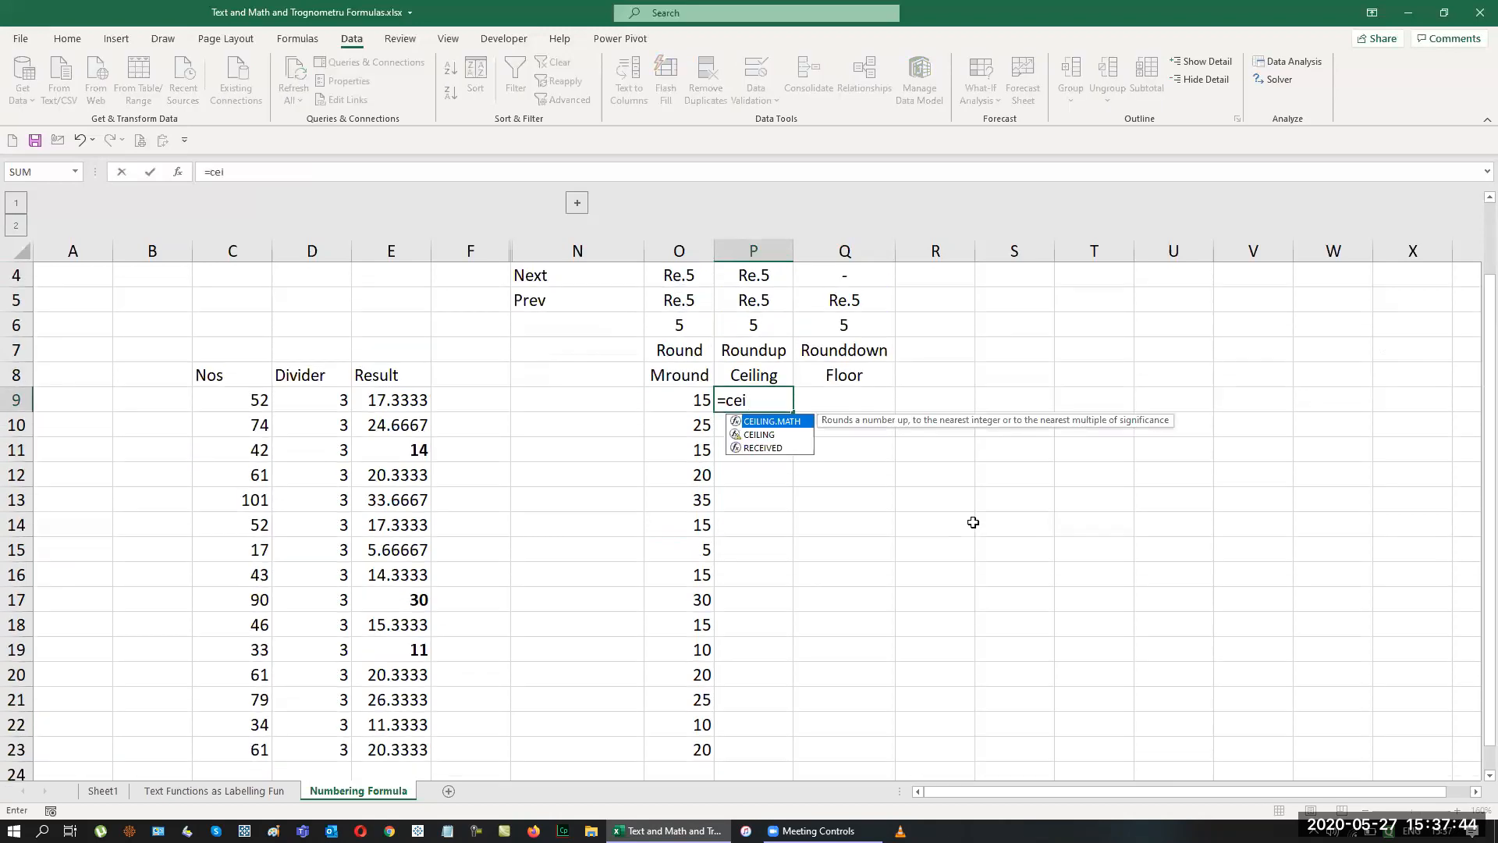
key(Down)
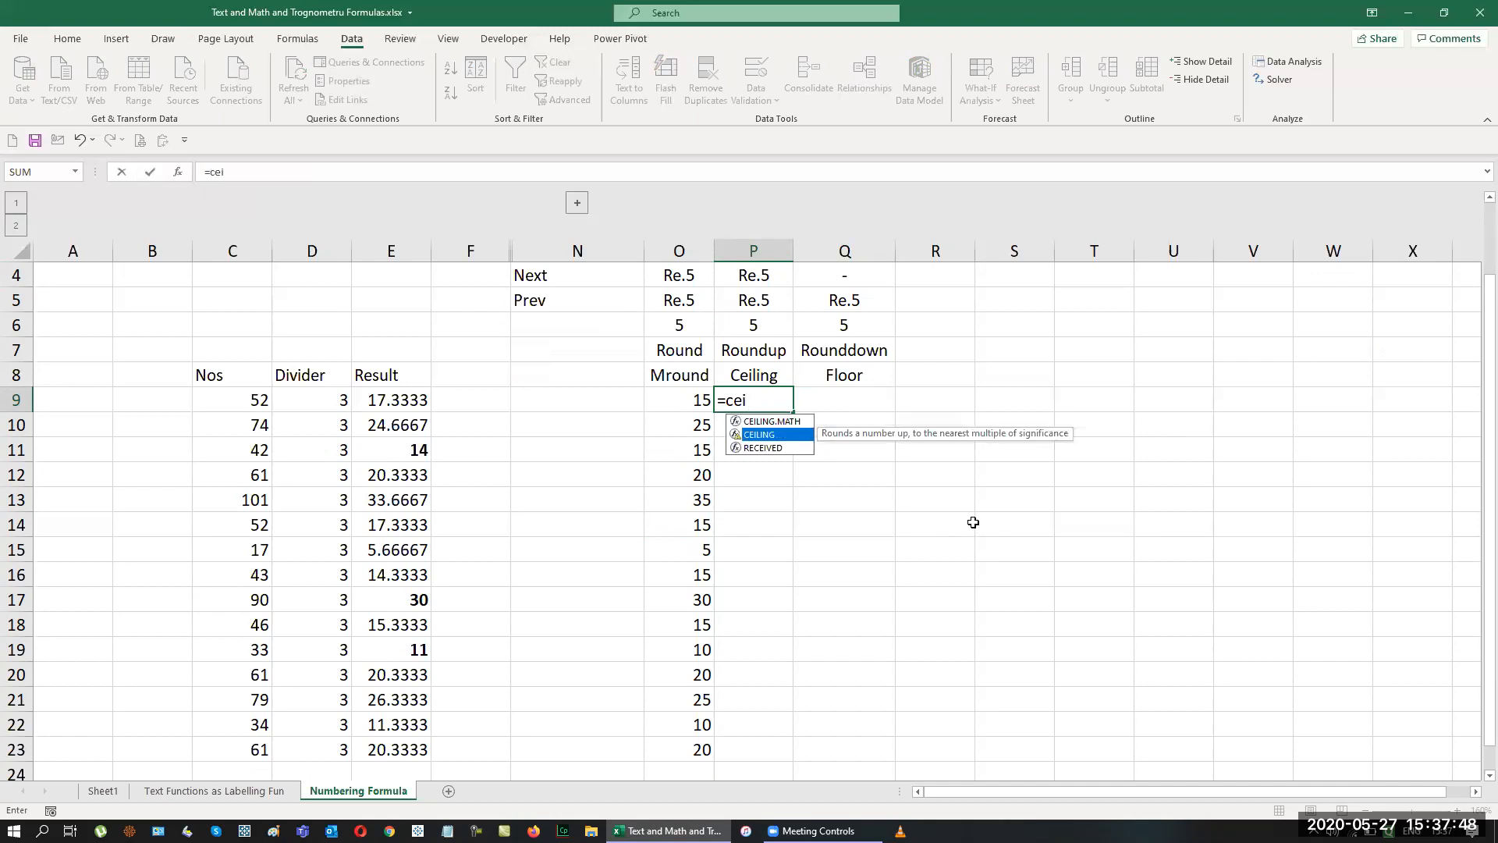
key(Up)
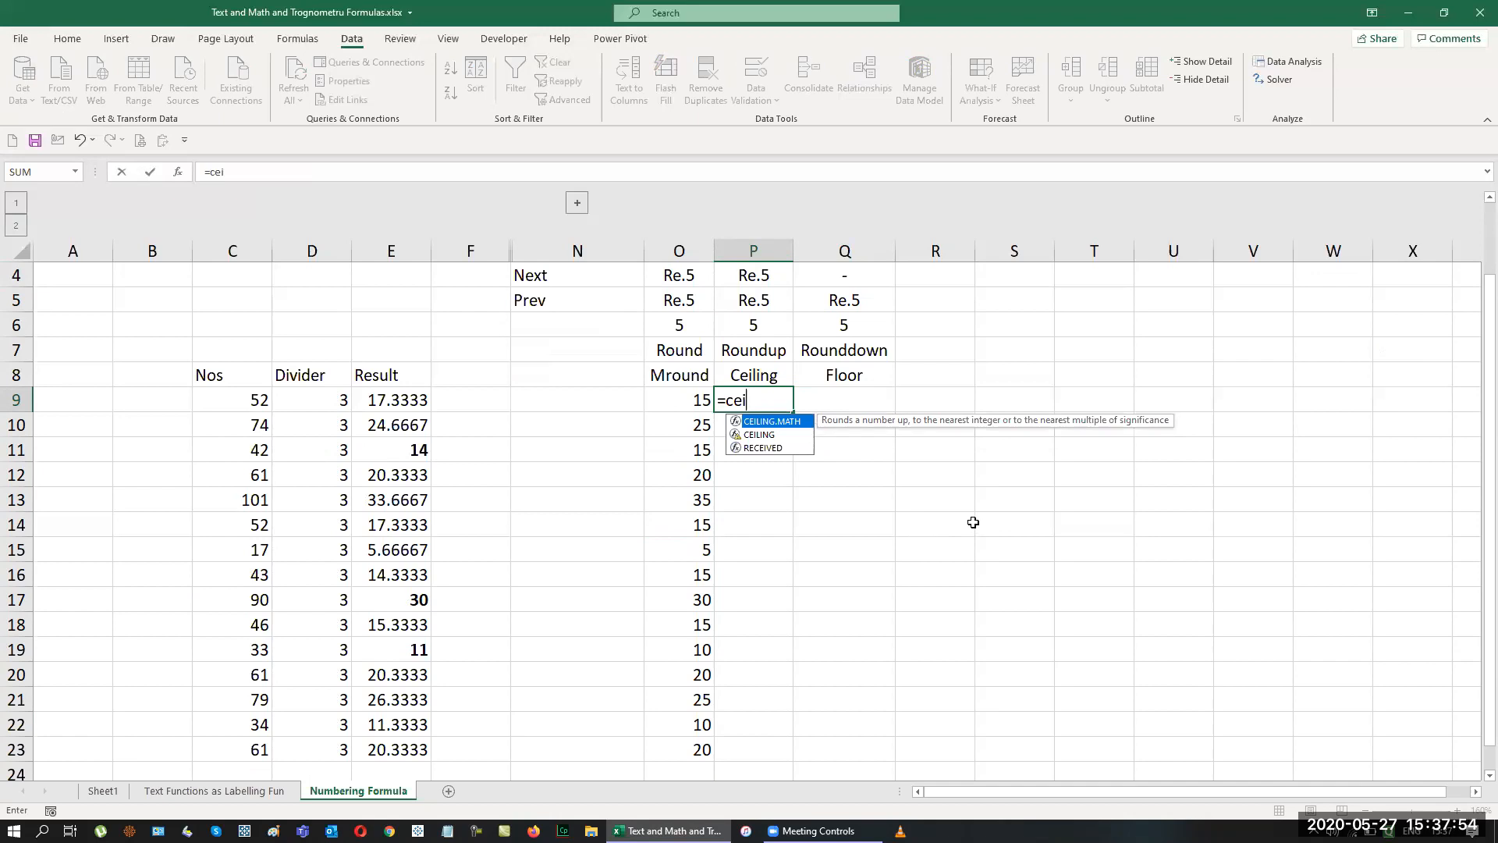
key(Down)
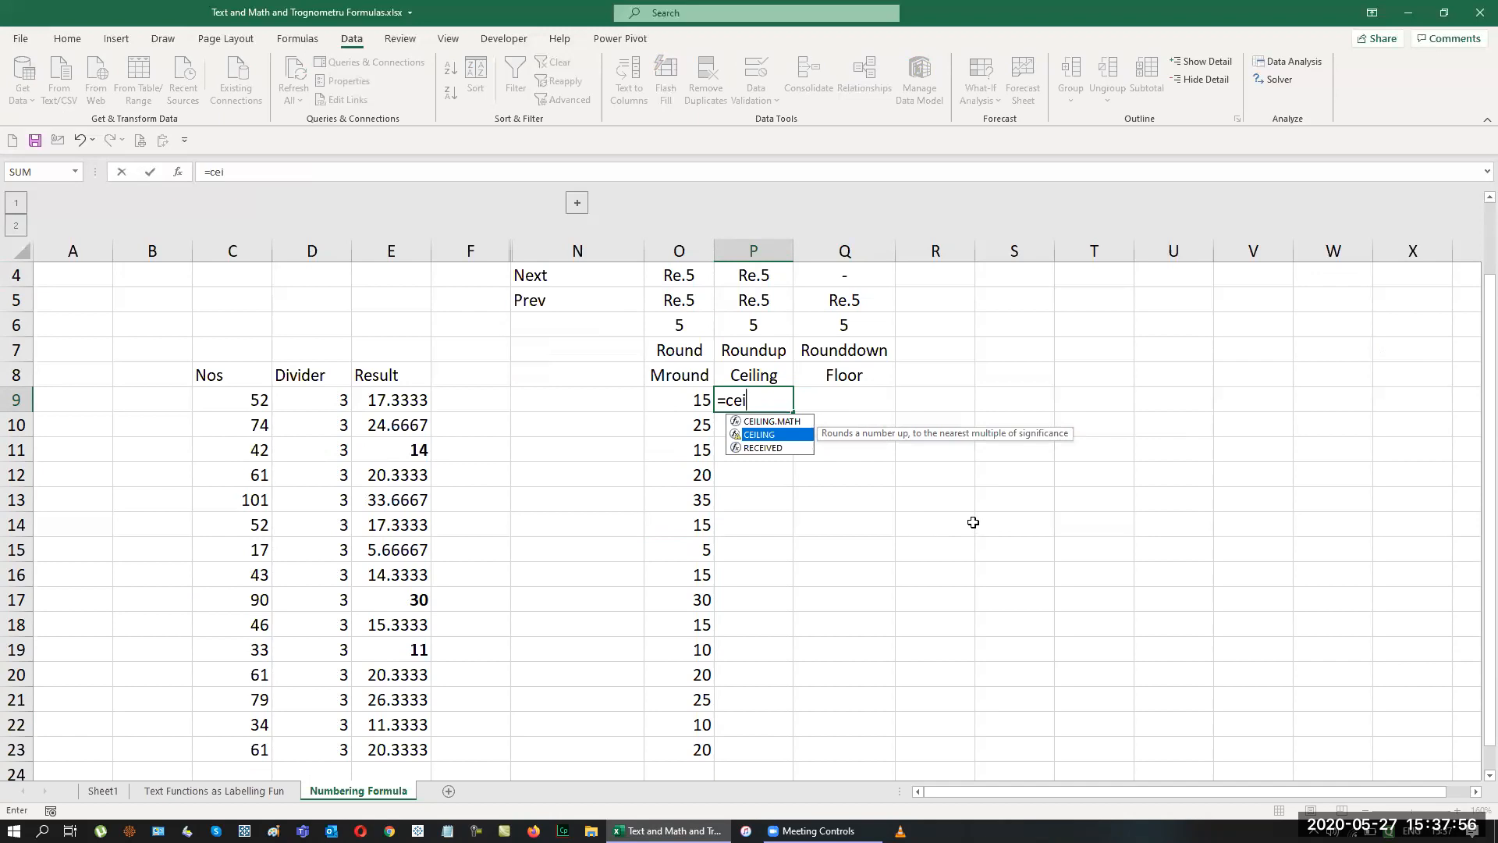
key(Tab)
key(Left)
key(Left)
key(Left)
key(Left)
text(,)
key(Up)
key(Up)
key(Up)
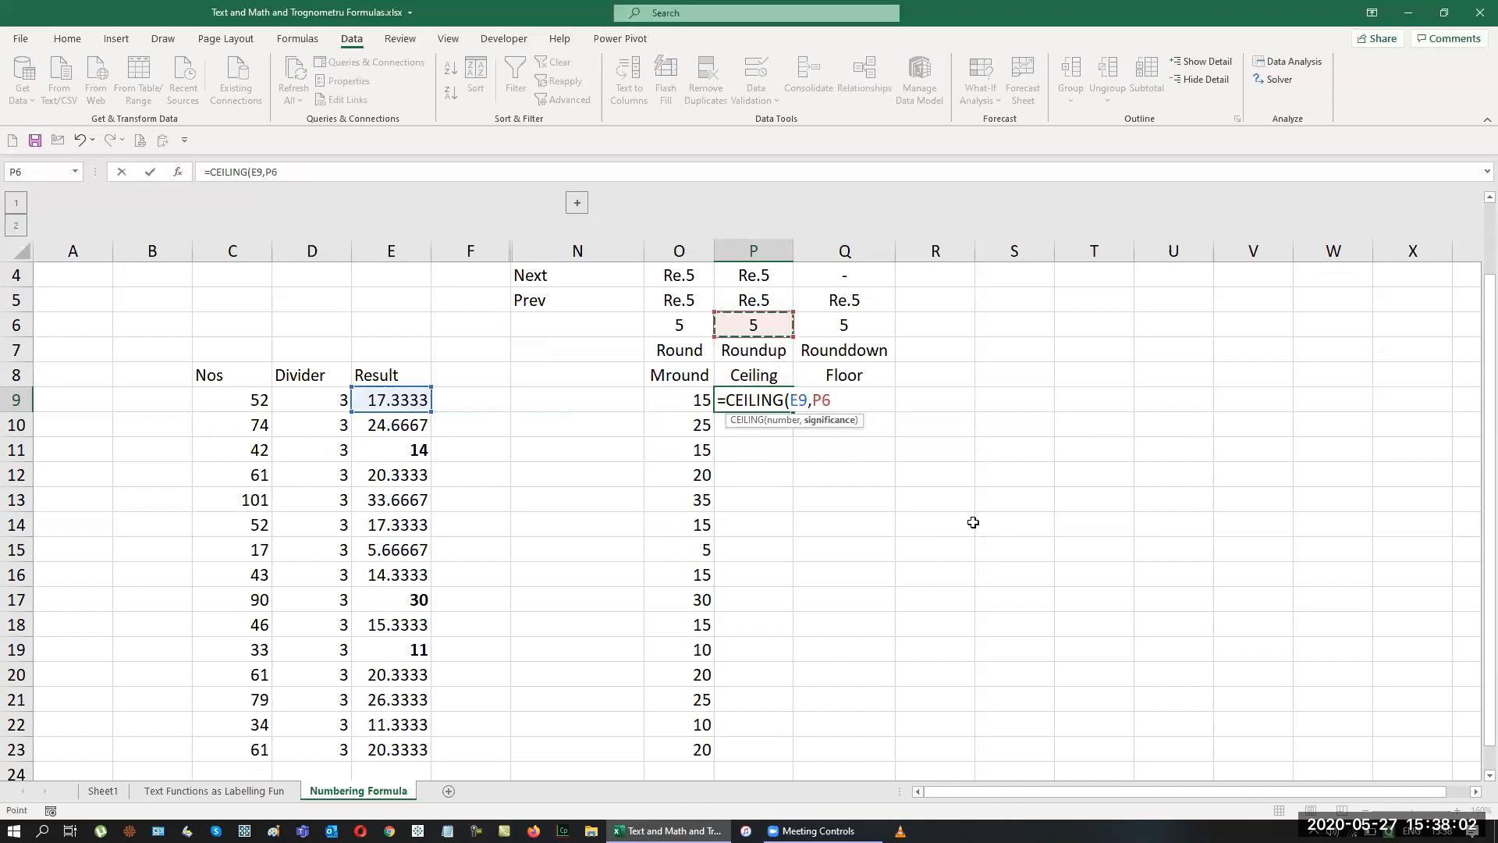
key(F4)
key(Escape)
Enter =CEILING.MATH(E9,$P$6) in P9 with the multiple locked as an absolute reference.
text(=ceil)
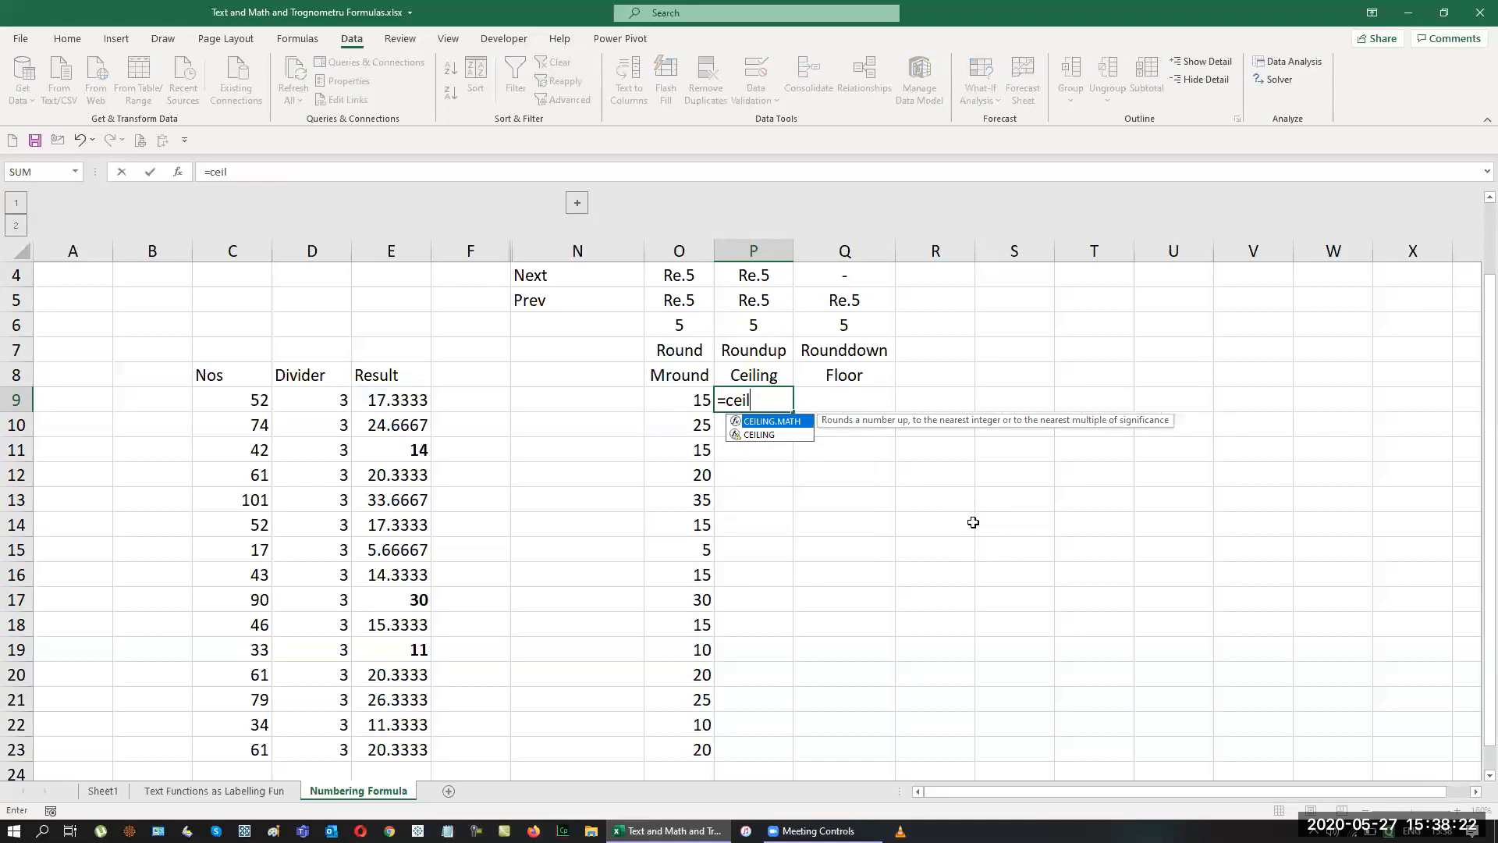
key(Tab)
key(Left)
key(Left)
key(Left)
key(Left)
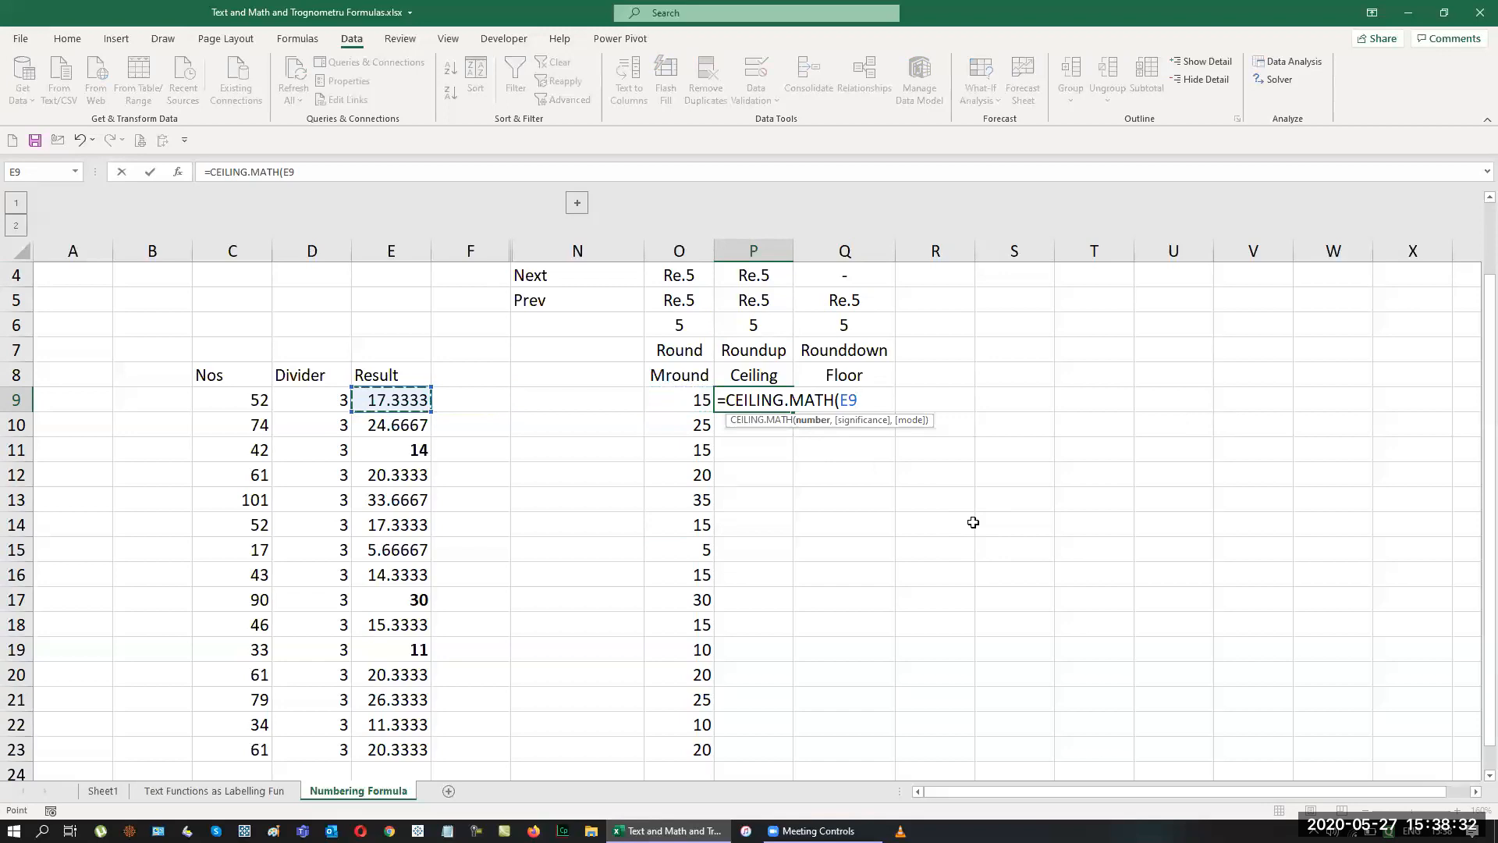
text(,)
key(Up)
key(Up)
key(Up)
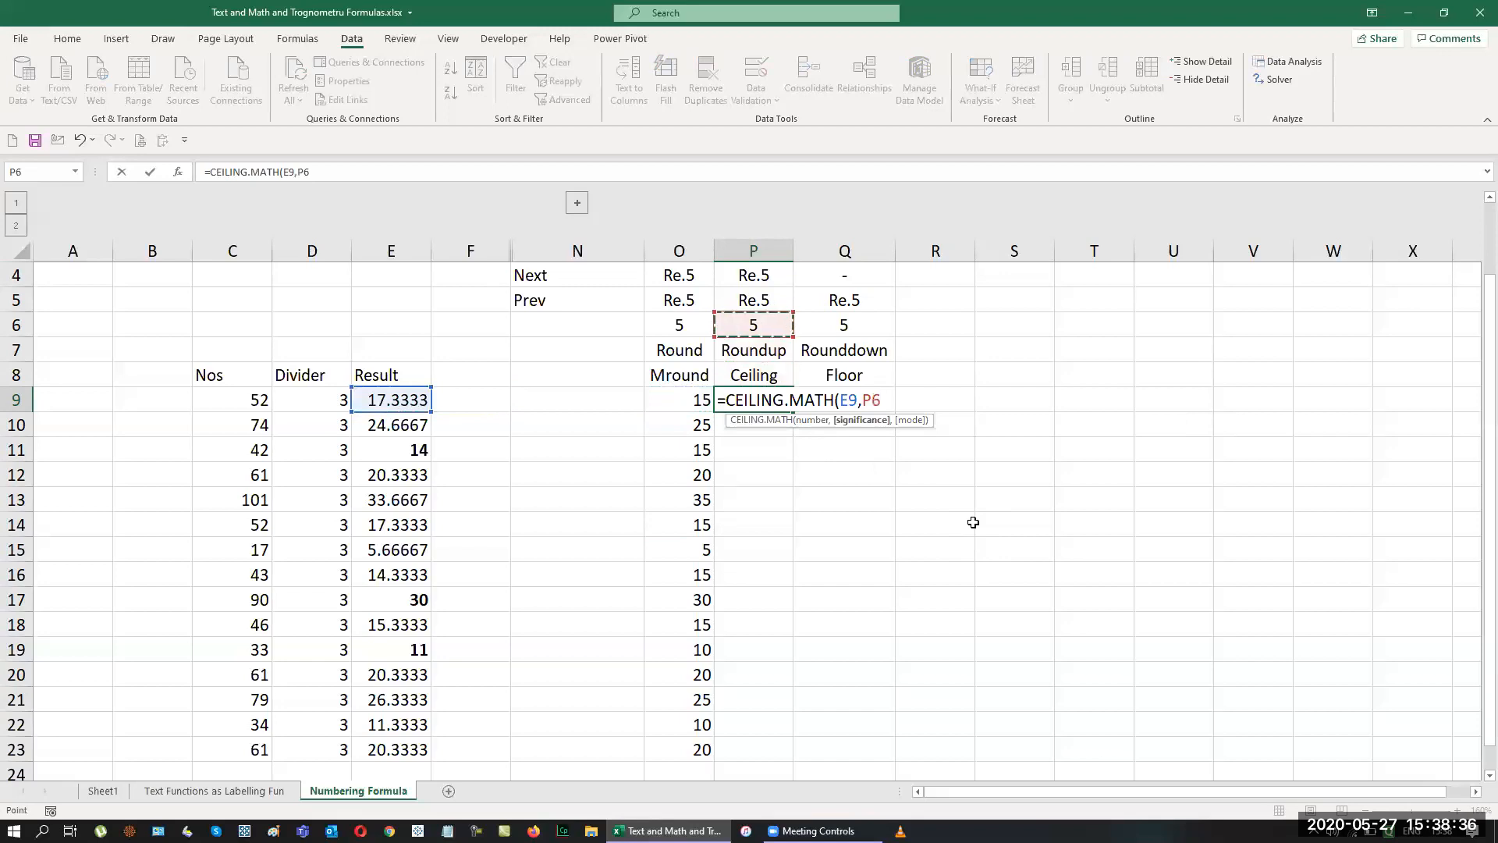
key(F4)
key(ctrl+Return)
Fill the CEILING.MATH formula from P9 down to P23.
key(shift+Down)
key(shift+Down)
key(shift+Down)
key(shift+Down)
key(shift+Down)
key(shift+Down)
key(shift+Down)
key(shift+Down)
key(shift+Down)
key(shift+Down)
key(shift+Down)
key(shift+Down)
key(shift+Down)
key(shift+Down)
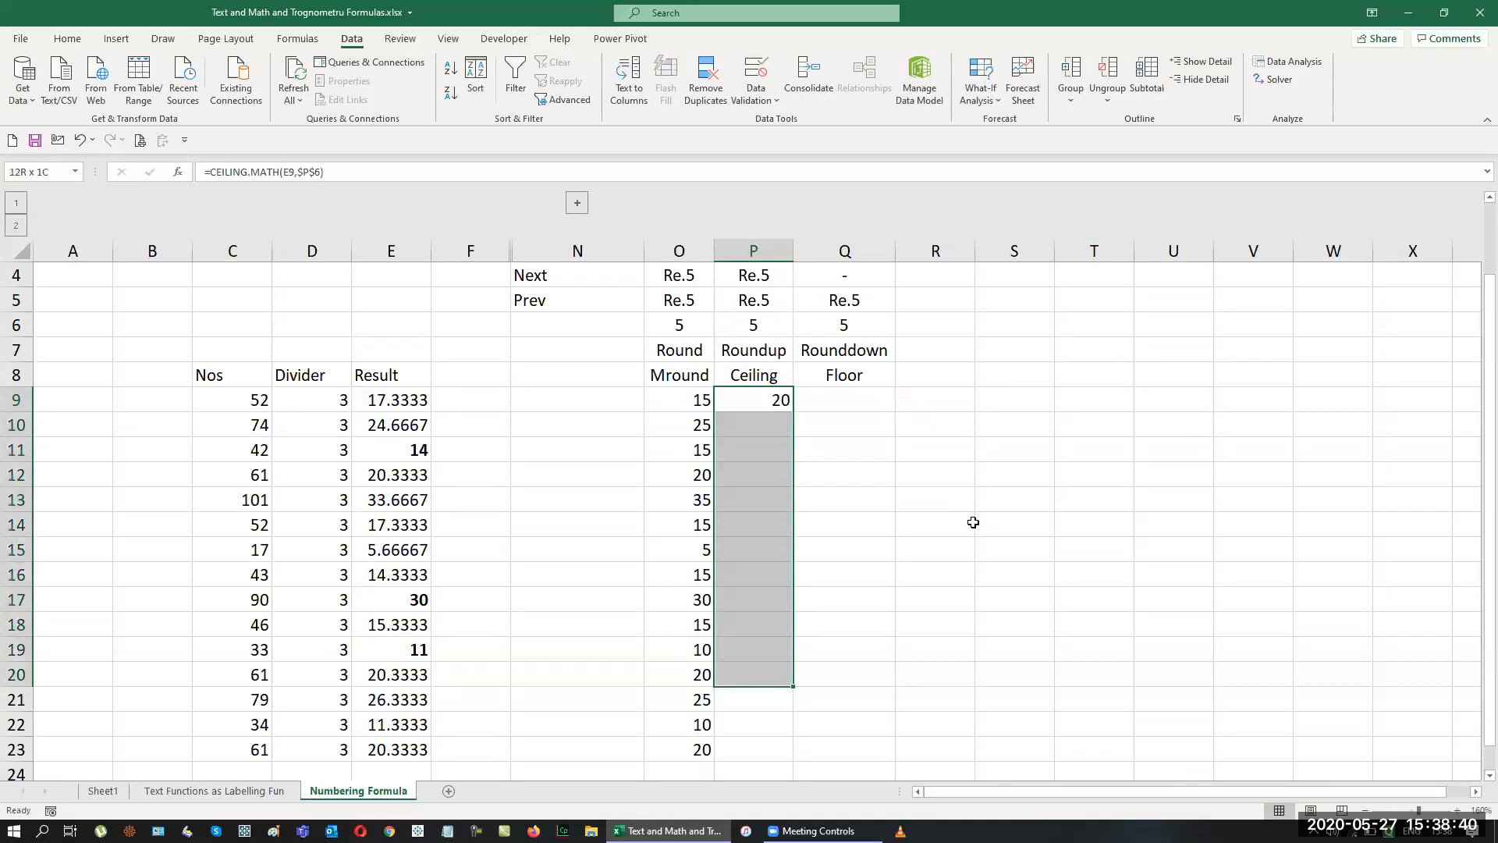
key(ctrl+d)
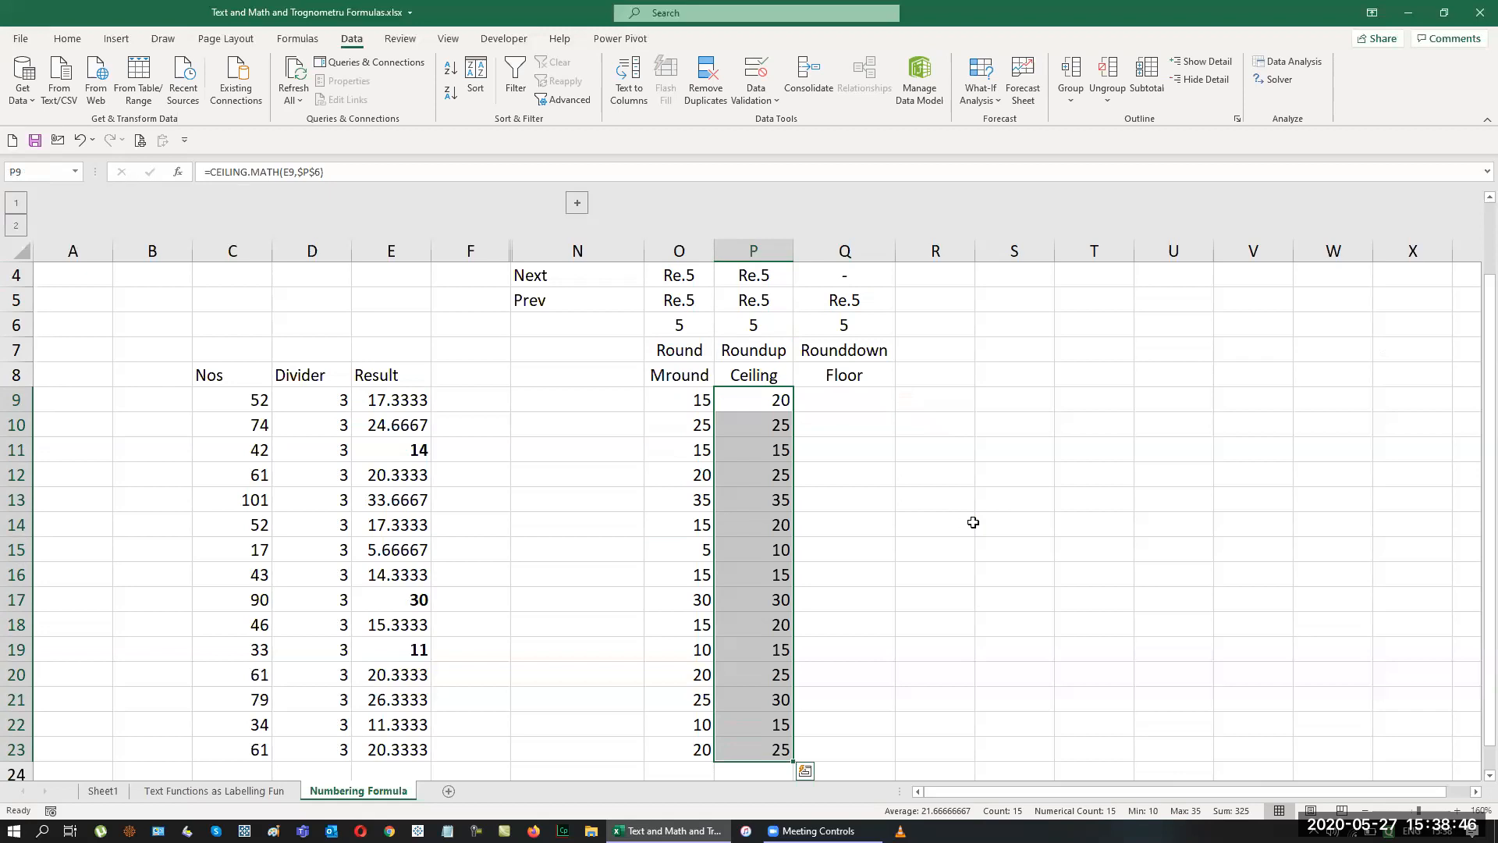
Enter =FLOOR.MATH(E9,$Q$6) in all the Floor cells Q9:Q23 at once.
key(Right)
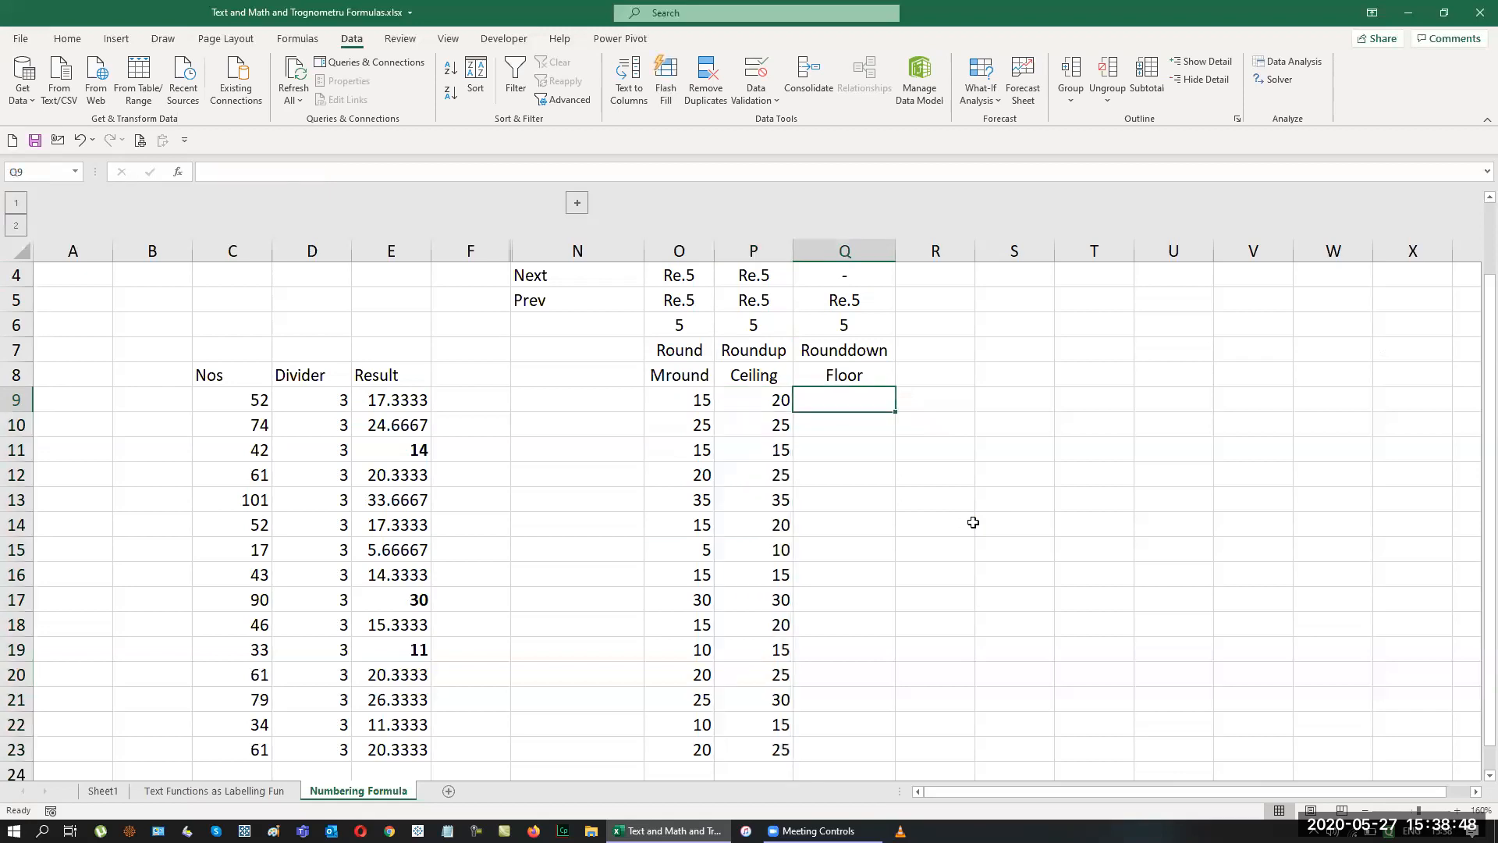
key(shift+Down)
key(shift+Down)
key(shift+Down)
key(shift+Down)
key(shift+Down)
key(shift+Down)
key(shift+Down)
key(shift+Down)
key(shift+Down)
key(shift+Down)
key(shift+Down)
key(shift+Down)
key(shift+Down)
key(shift+Down)
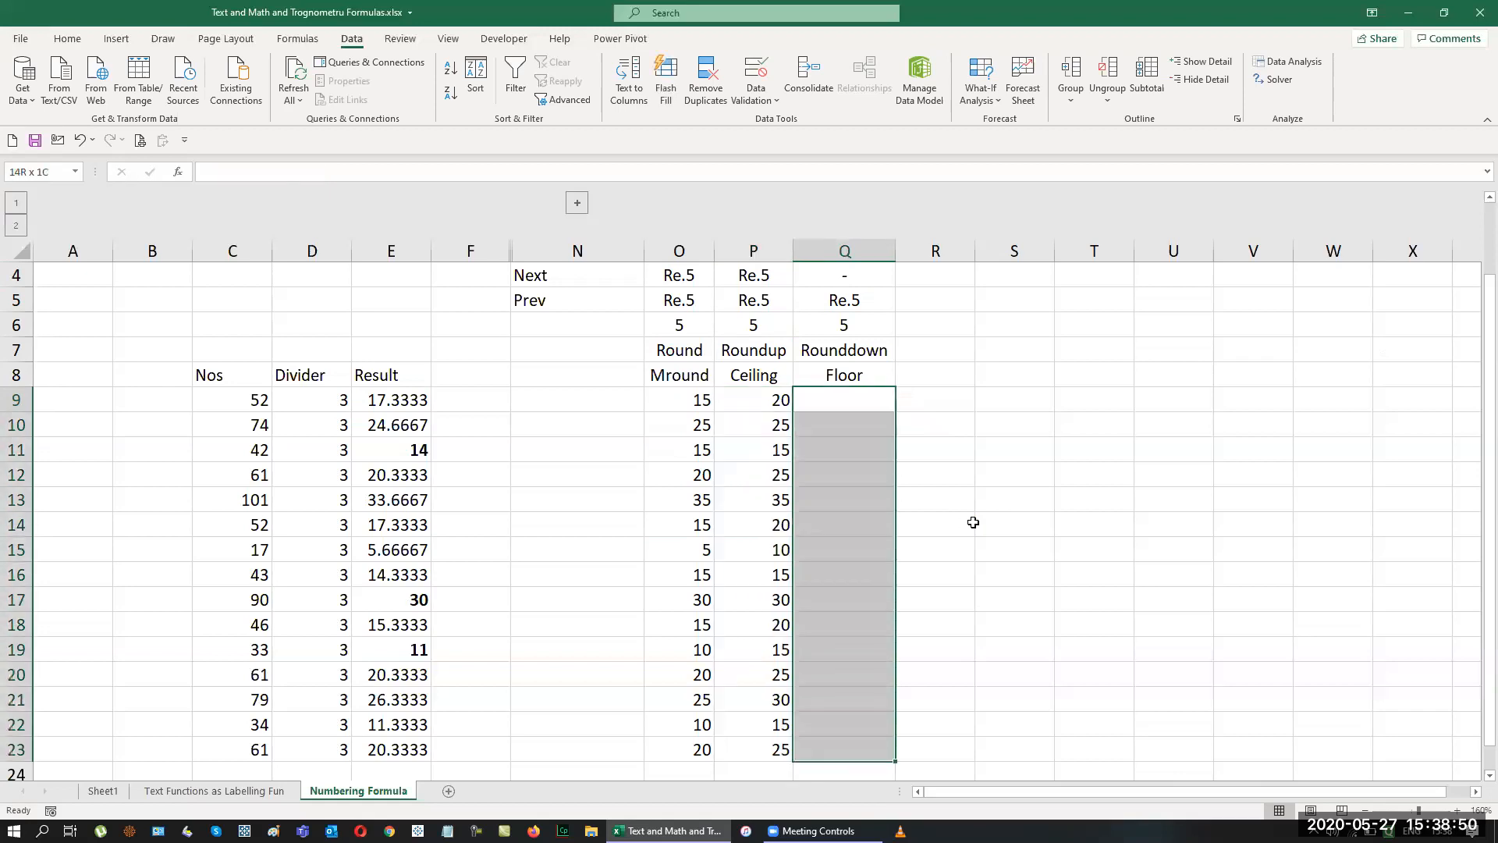
text(=flo)
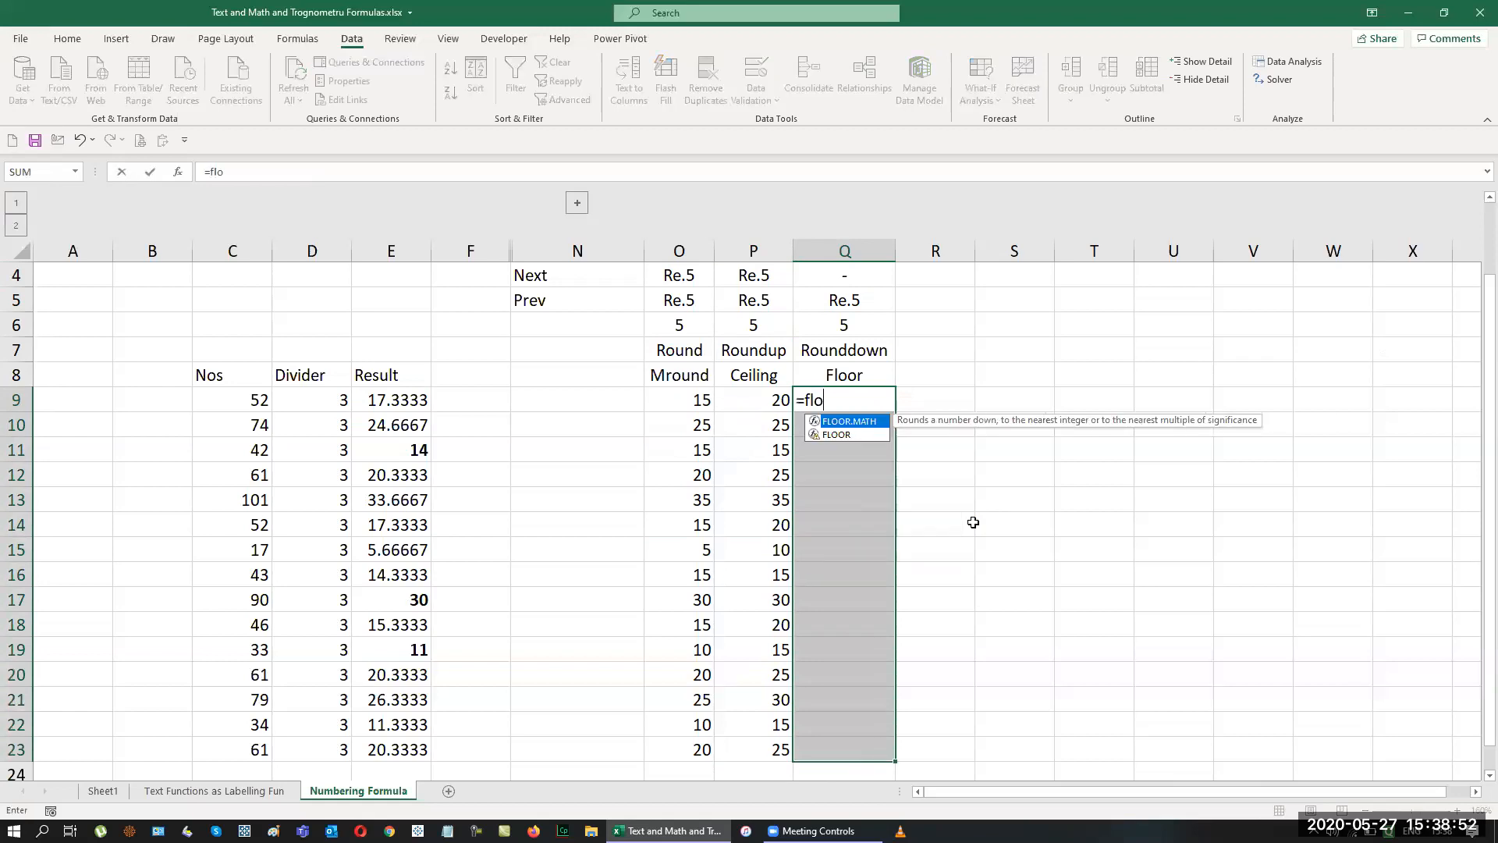
key(Tab)
key(Left)
key(Left)
key(Left)
key(Left)
key(Left)
text(,)
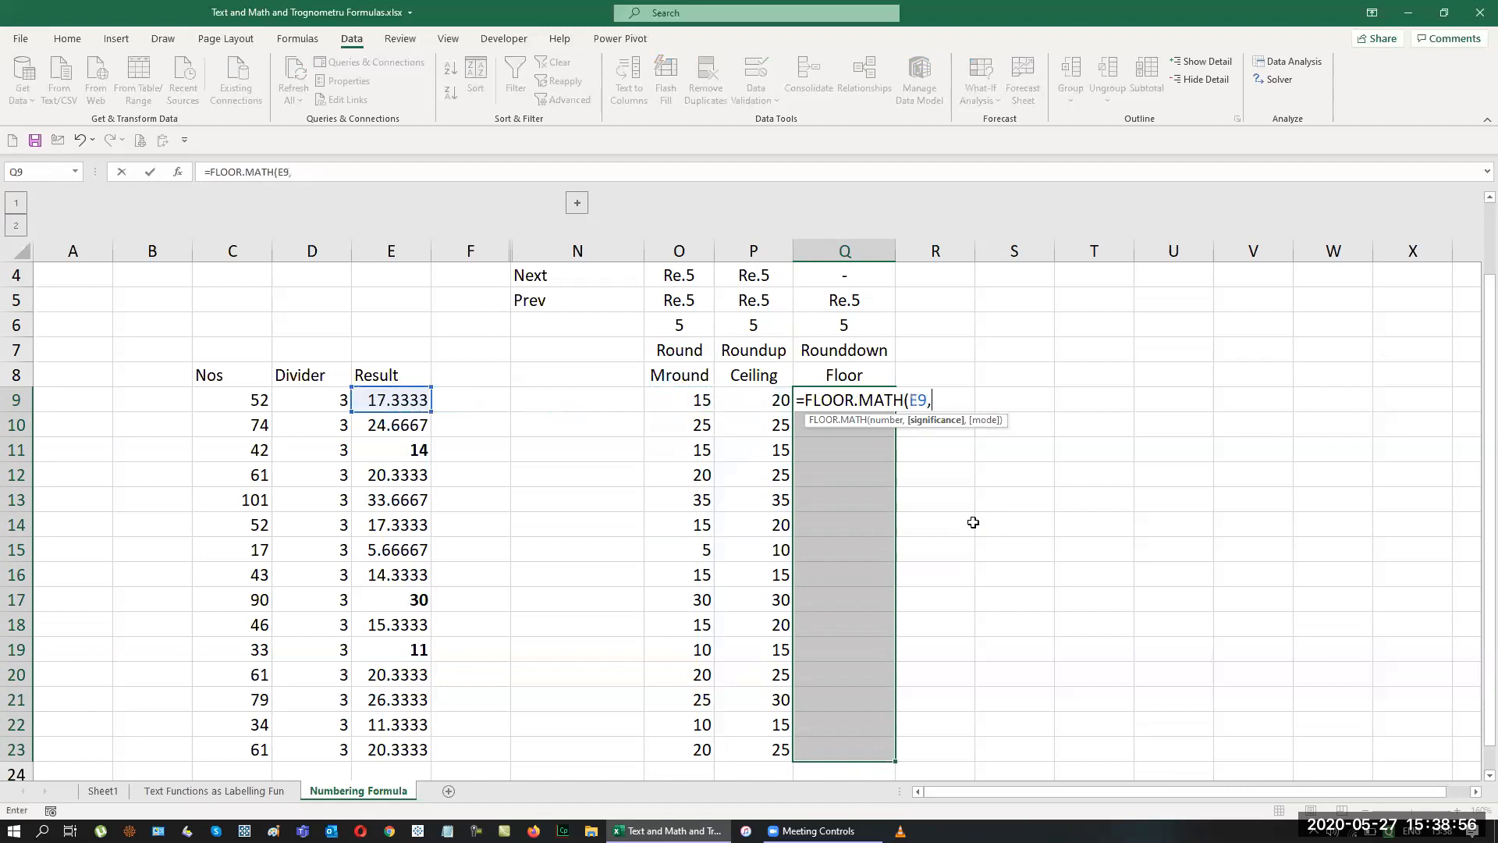
key(Up)
key(Up)
key(Up)
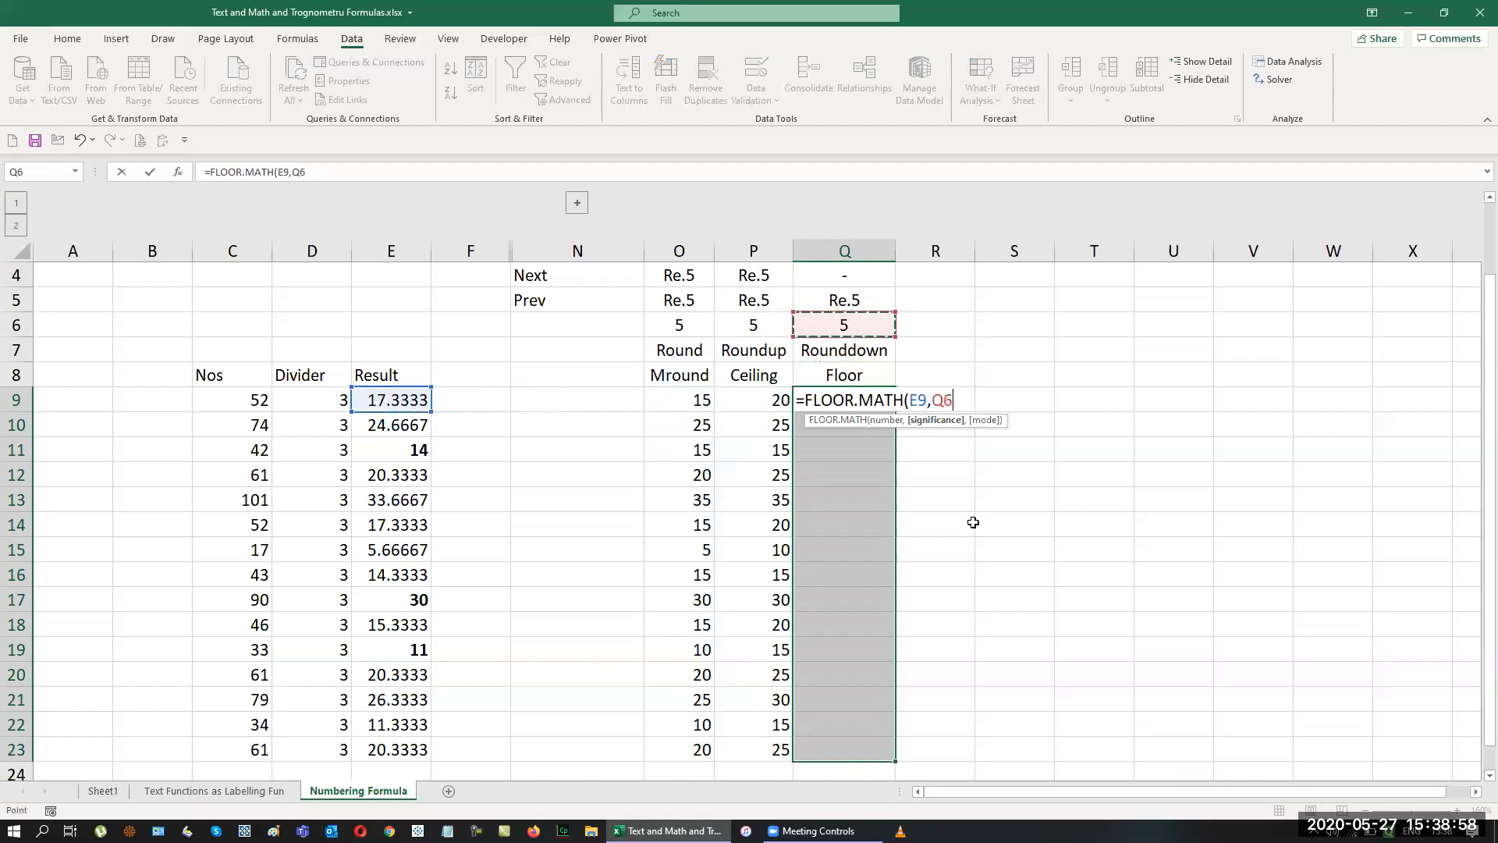
key(F4)
key(ctrl+Return)
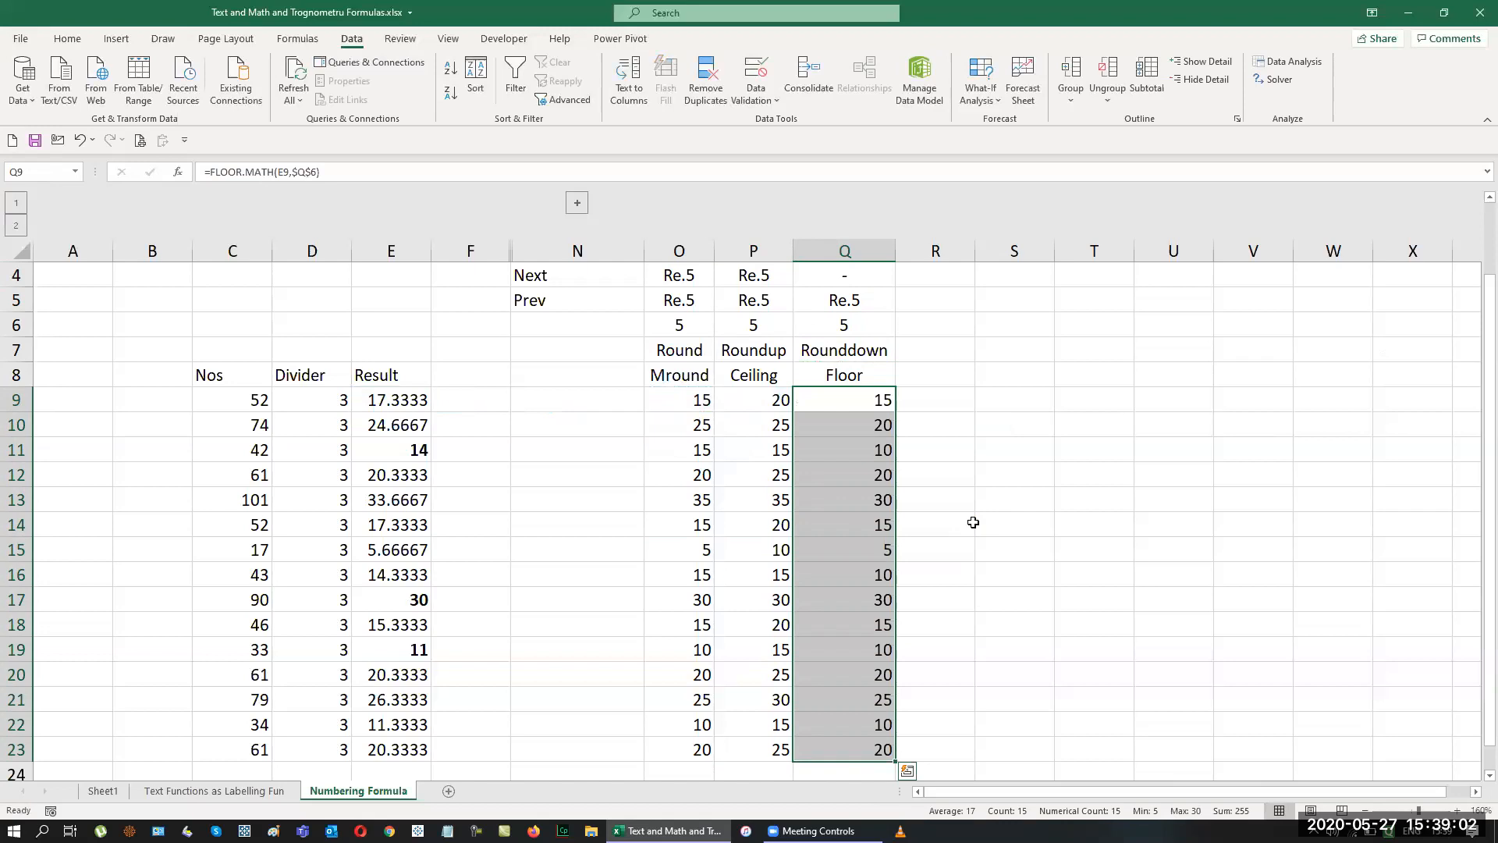
Insert a blank column Q between the Ceiling and Floor columns.
key(Up)
key(Left)
key(Up)
key(Right)
key(Up)
key(Up)
key(Up)
key(Up)
key(Up)
key(Up)
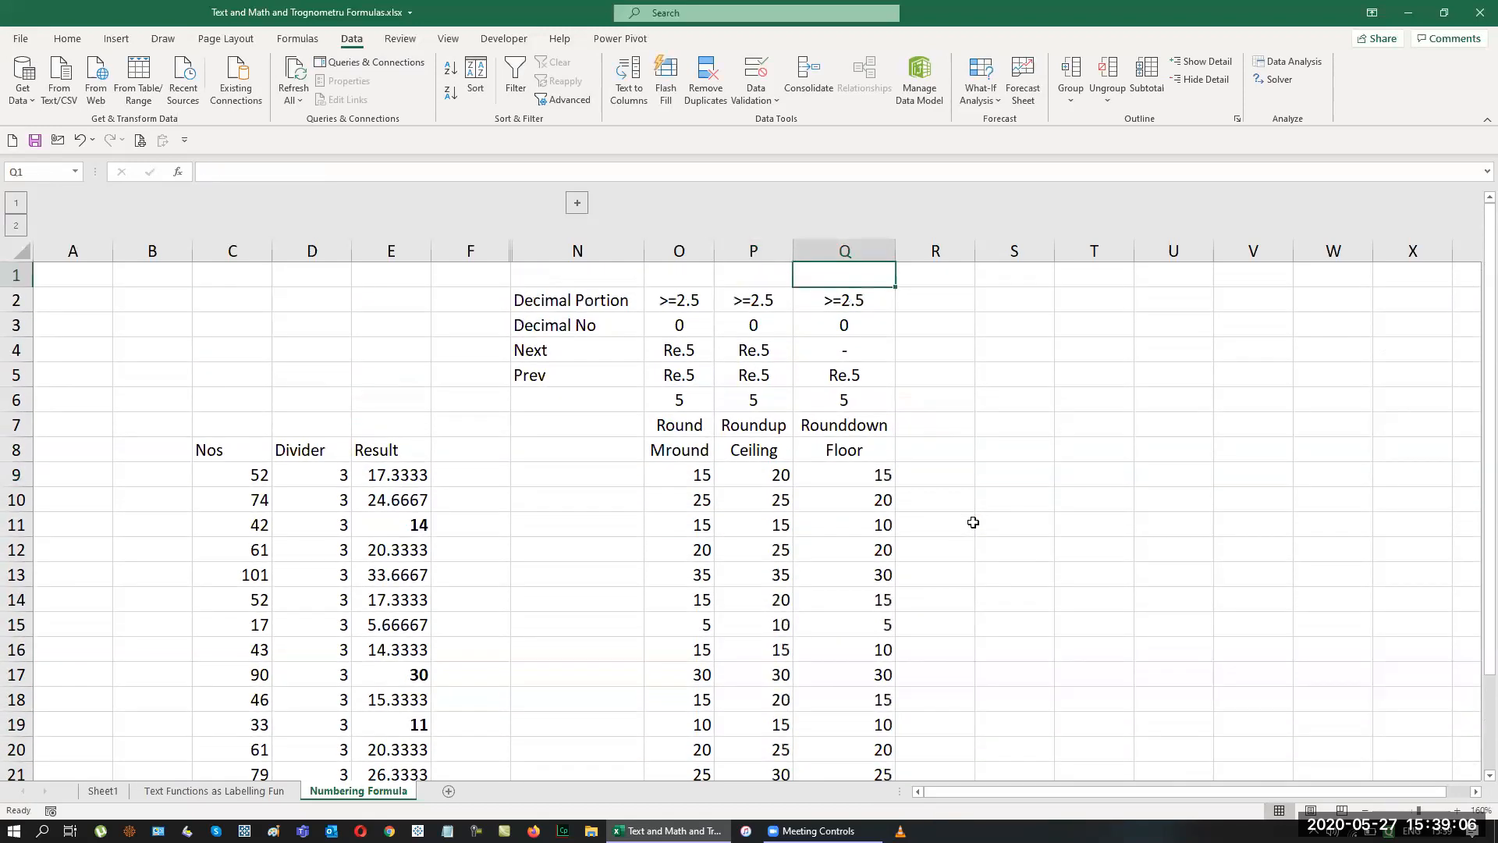
key(ctrl+space)
key(ctrl+shift+plus)
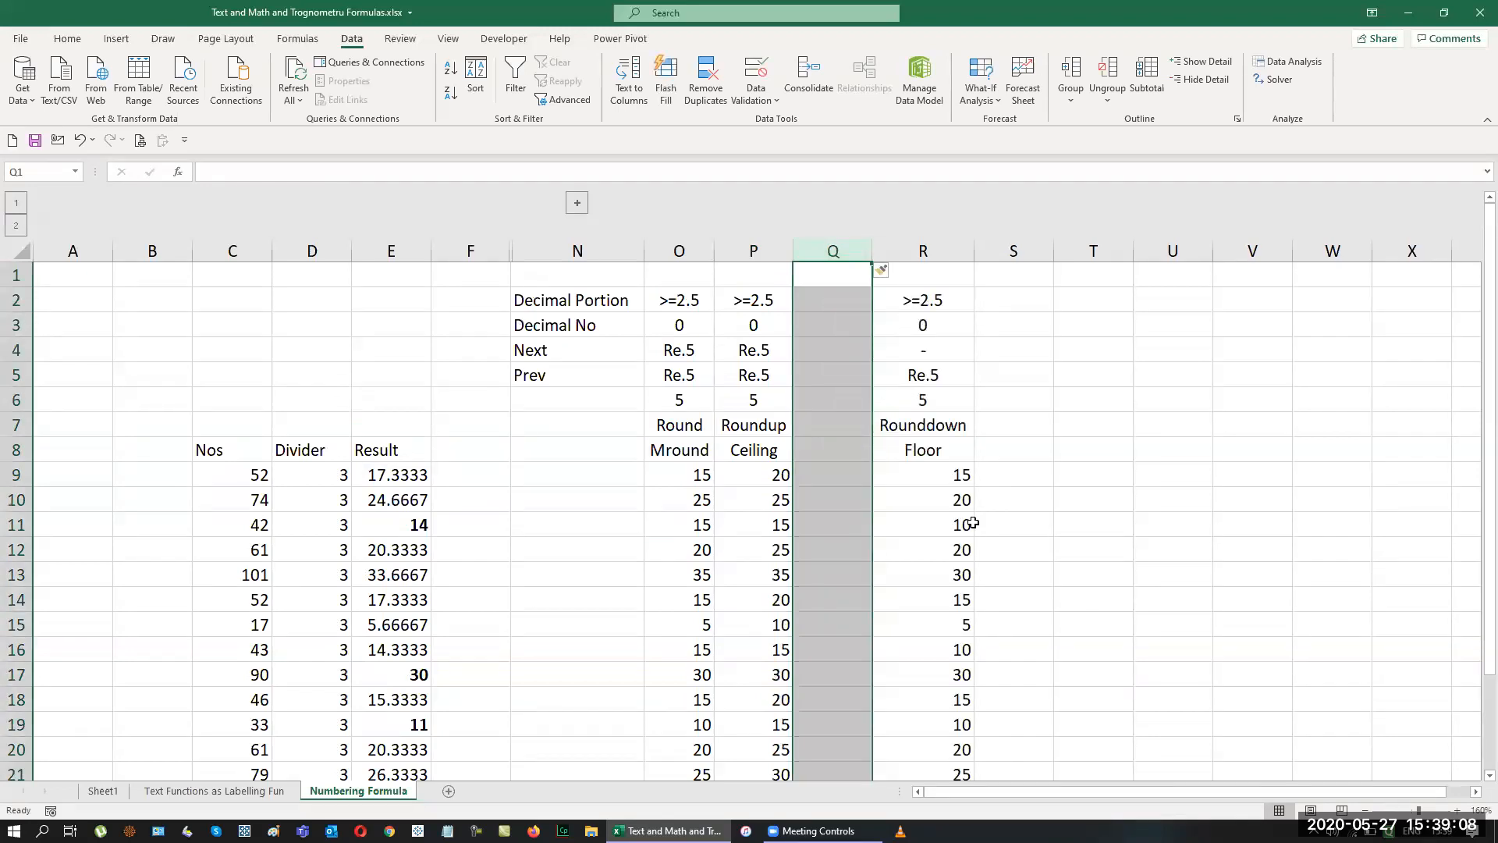
Change the heading in P8 to Ceiling.Math and autofit the column width to it.
key(Down)
key(Down)
key(Down)
key(Down)
key(Down)
key(Down)
key(Left)
key(Down)
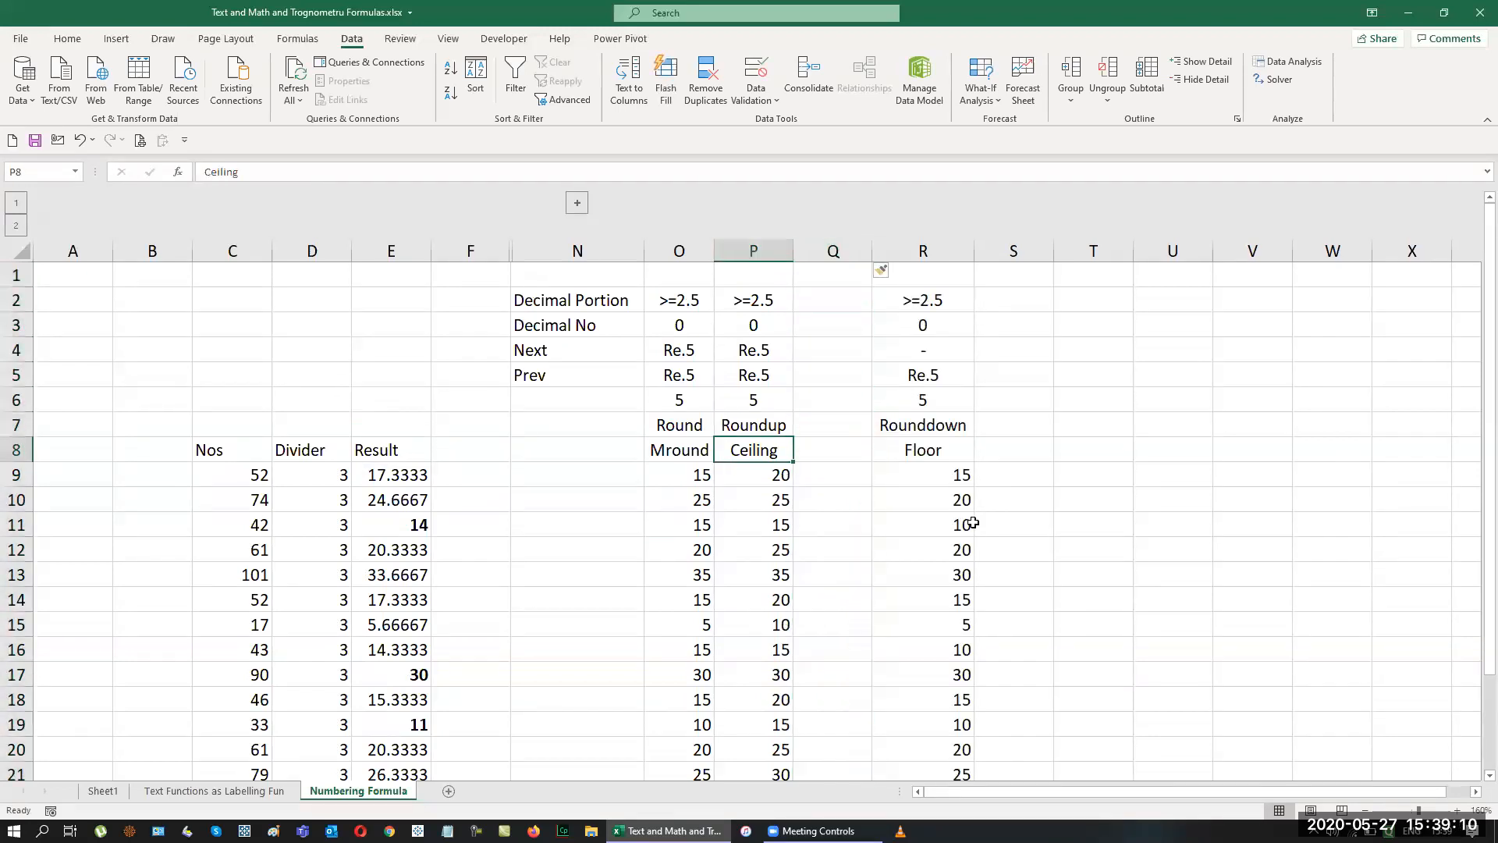
key(F2)
text(.Msth)
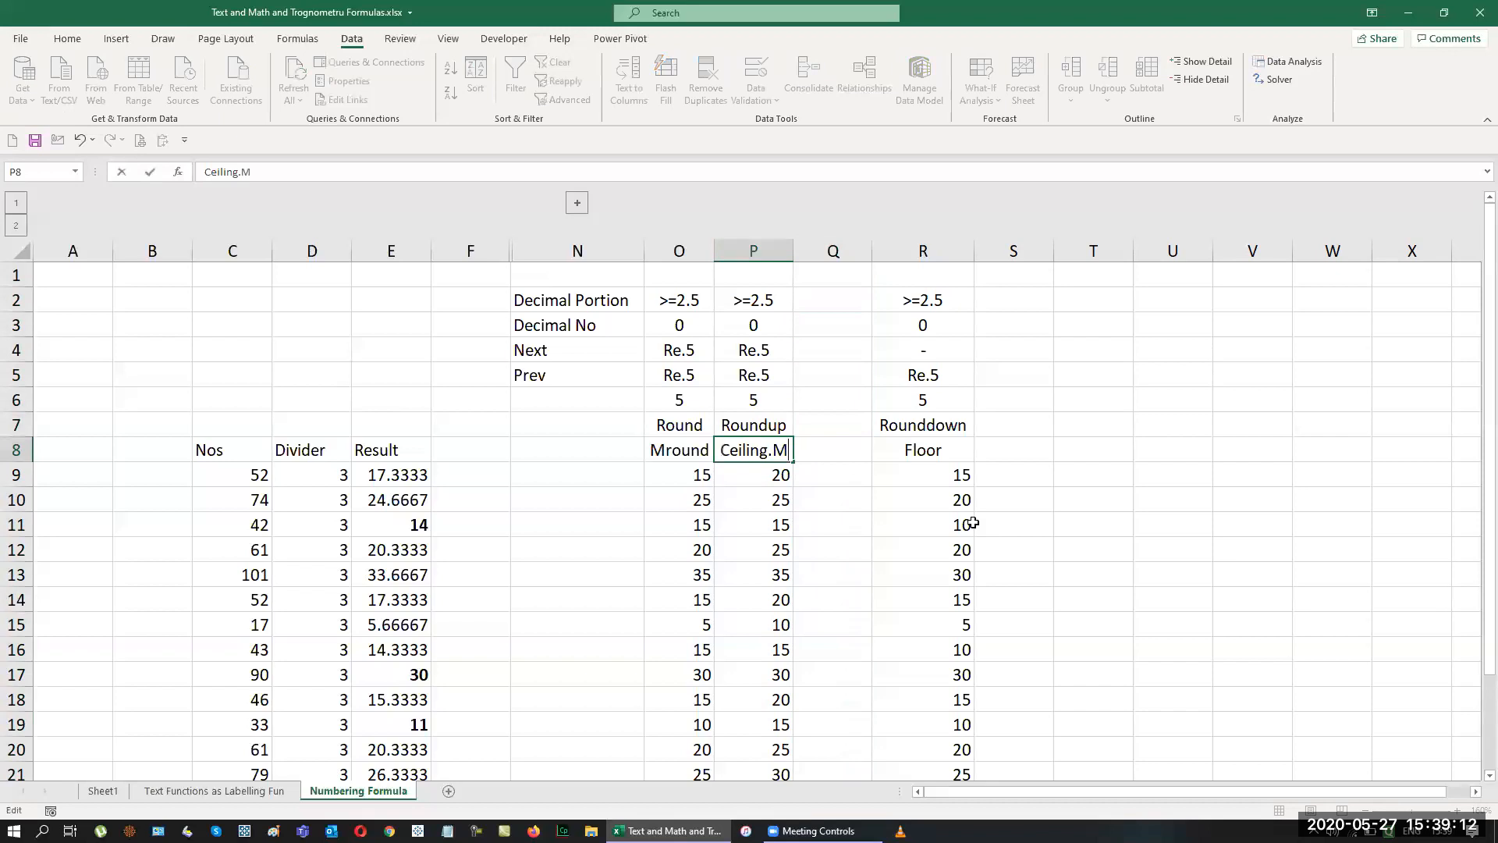
key(BackSpace)
key(BackSpace)
key(BackSpace)
text(ath)
key(Return)
key(Up)
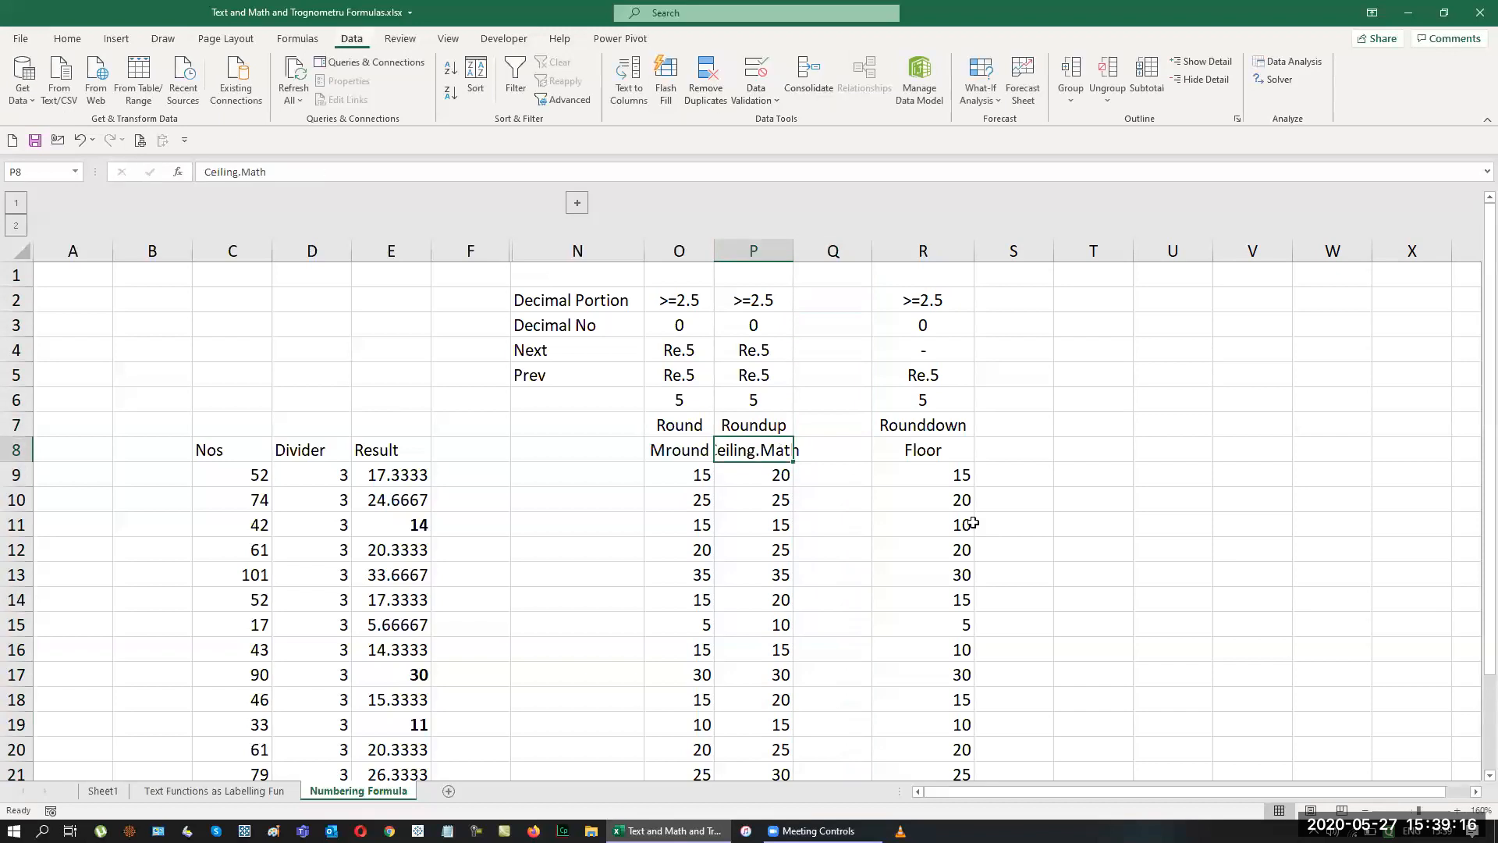
key(alt+h)
key(o)
key(i)
Fill the Roundup and Ceiling.Math headings from P7:P8 right into Q7:Q8.
key(Up)
key(Down)
key(shift+Right)
key(shift+Up)
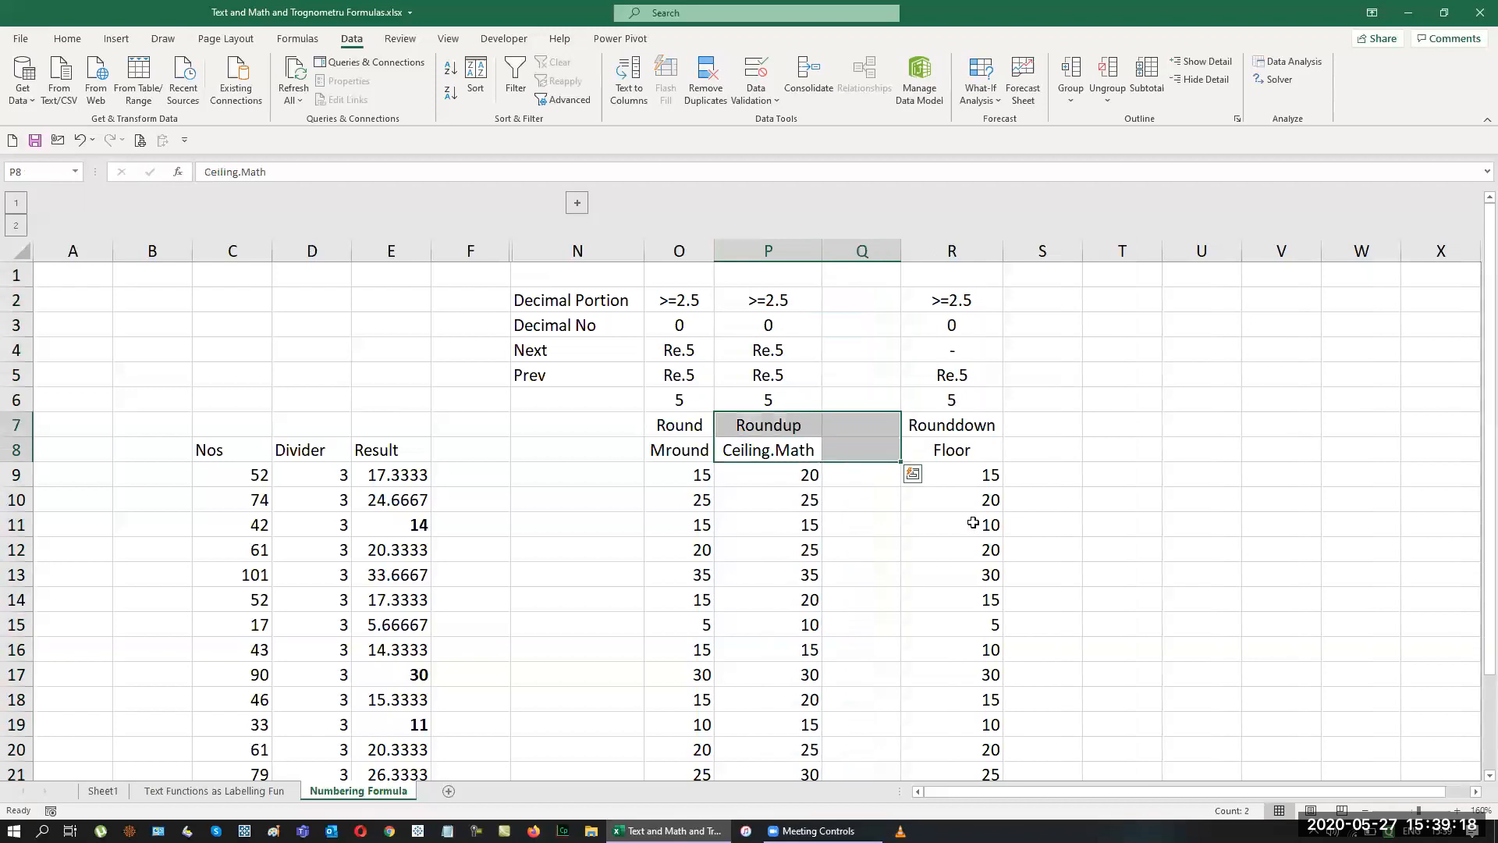
key(ctrl+r)
Shorten the heading in Q8 to Ceiling.
key(Right)
key(F2)
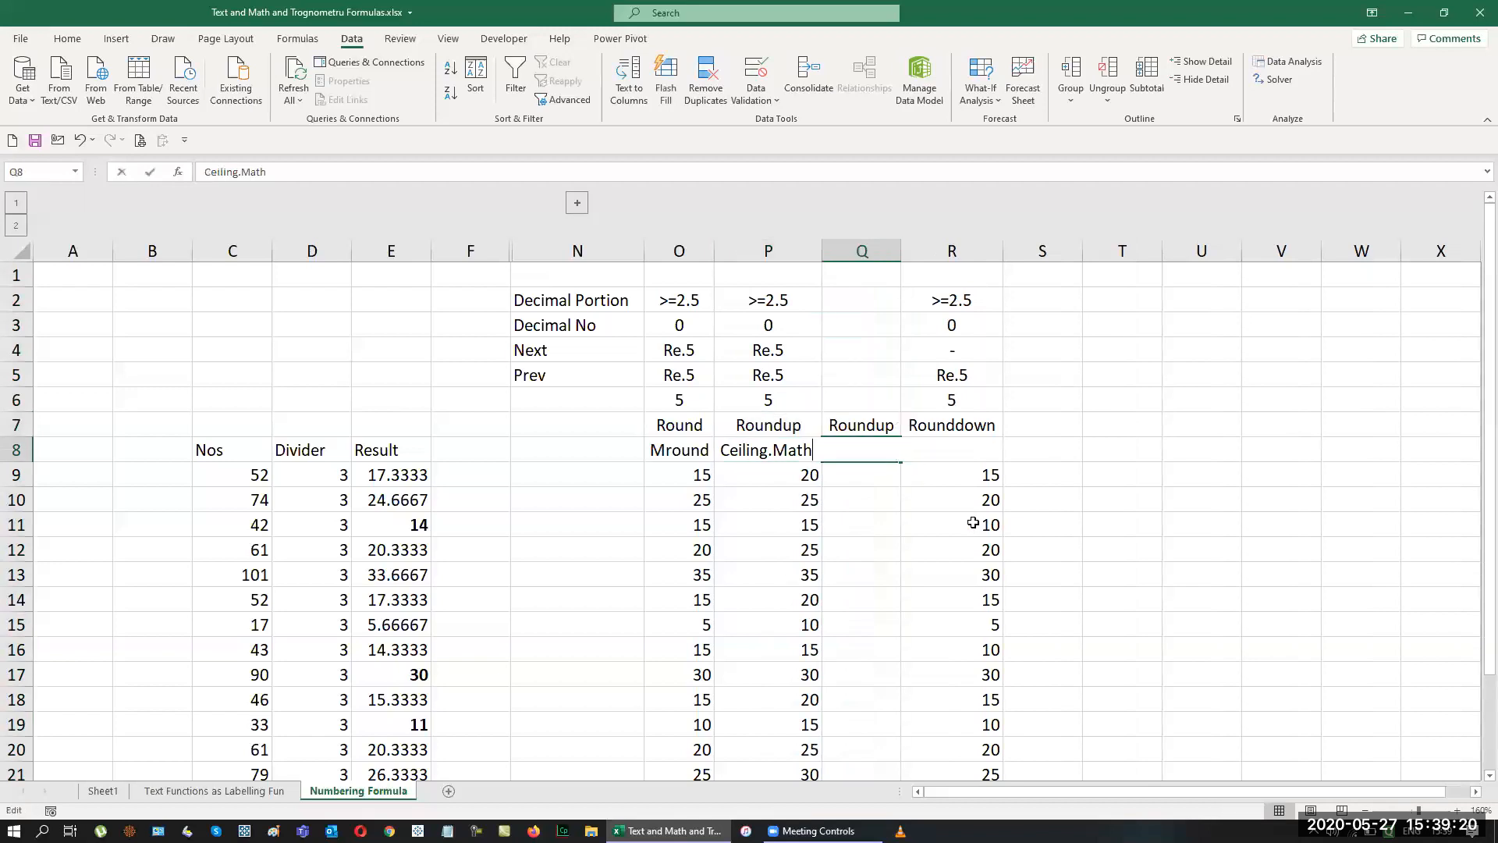
key(BackSpace)
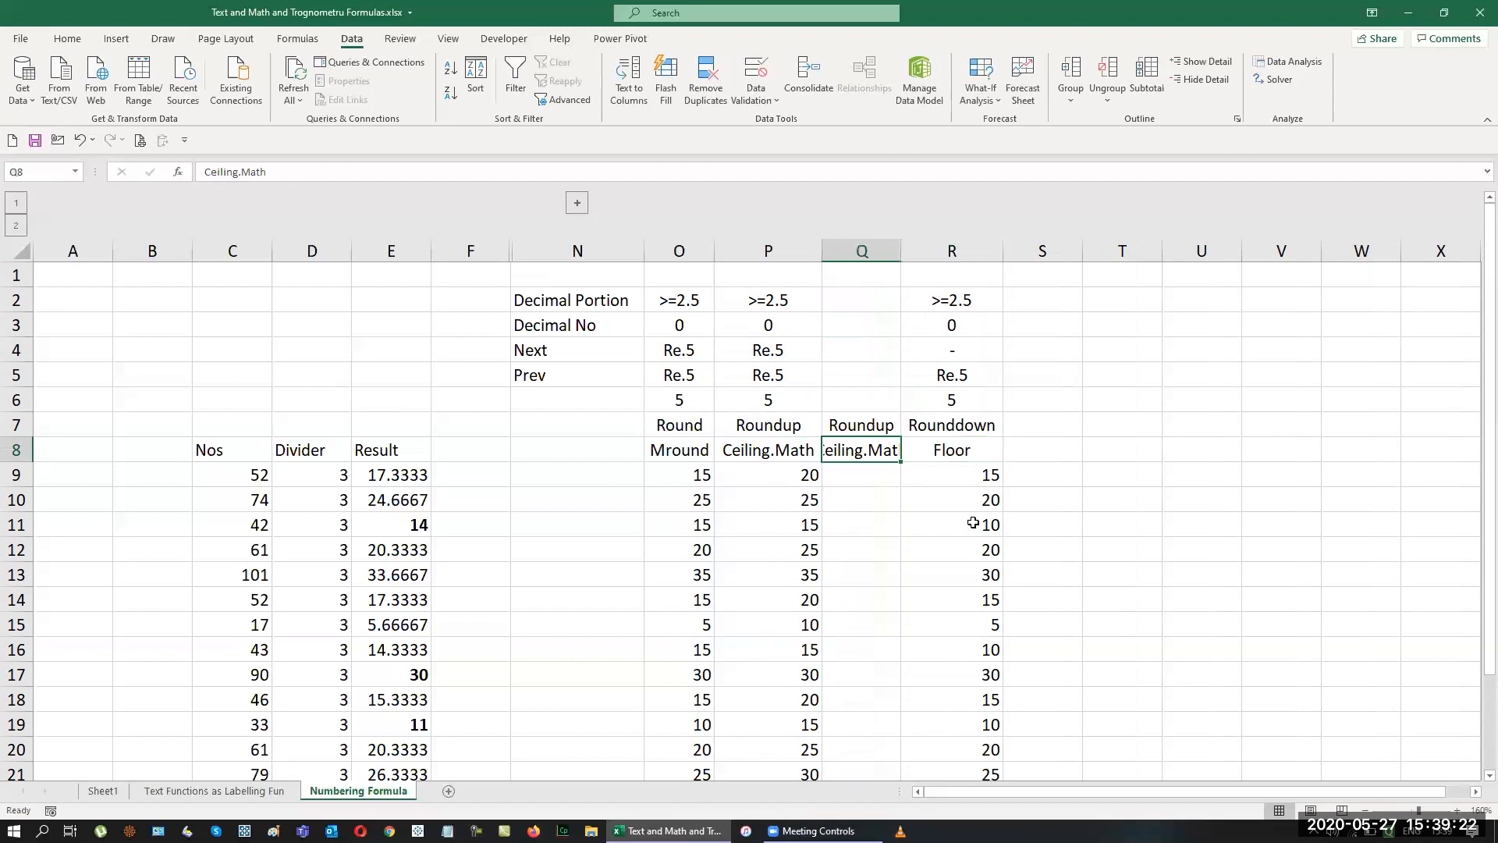
key(BackSpace)
key(BackSpace)
key(BackSpace)
key(BackSpace)
key(ctrl+Return)
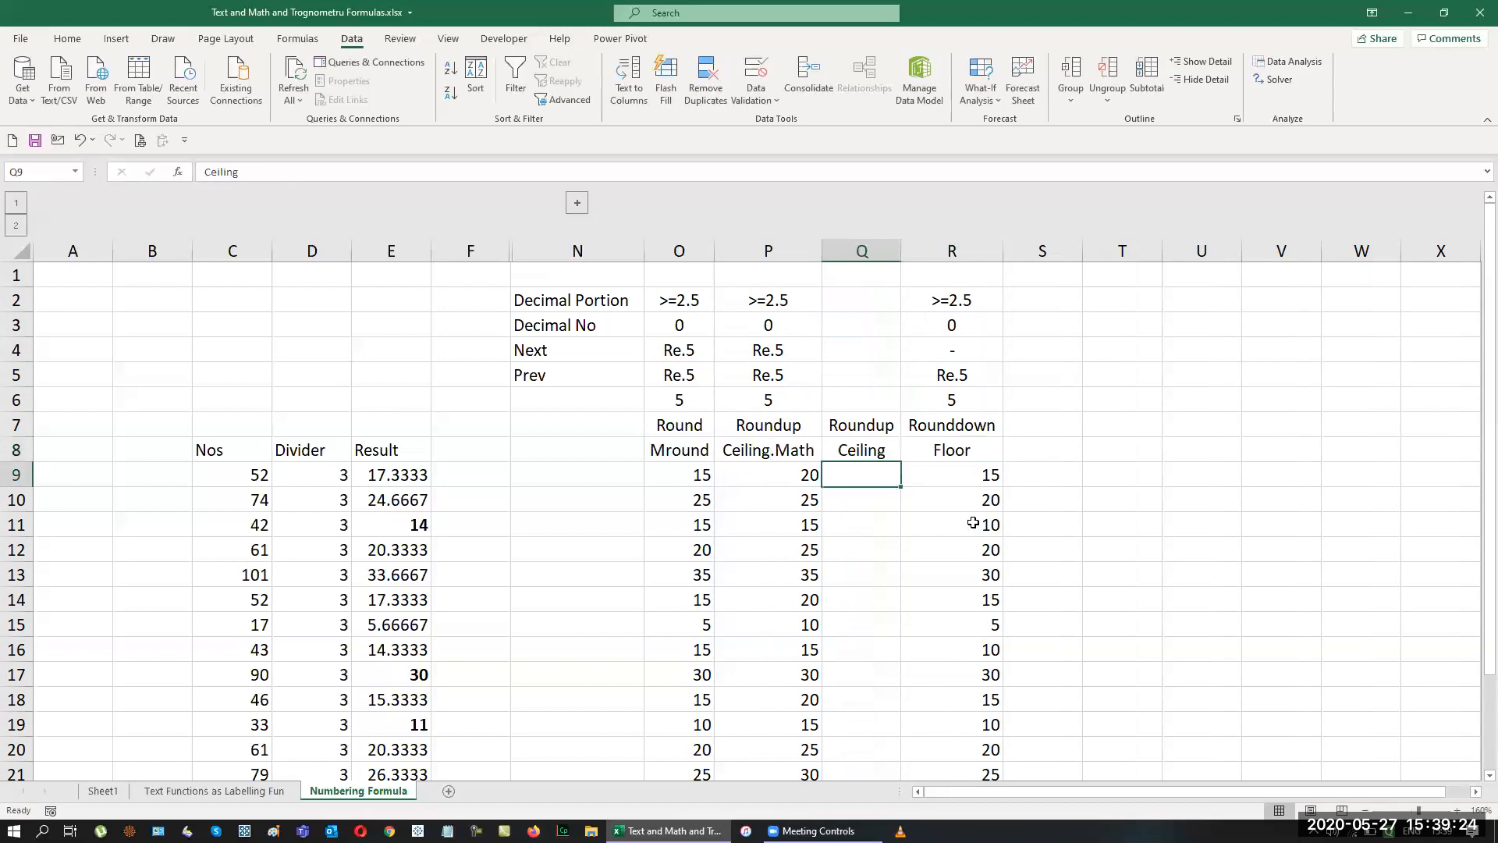
Enter =CEILING(E9,$Q$6) in Q9 to round the first result up.
key(Down)
text(=cei)
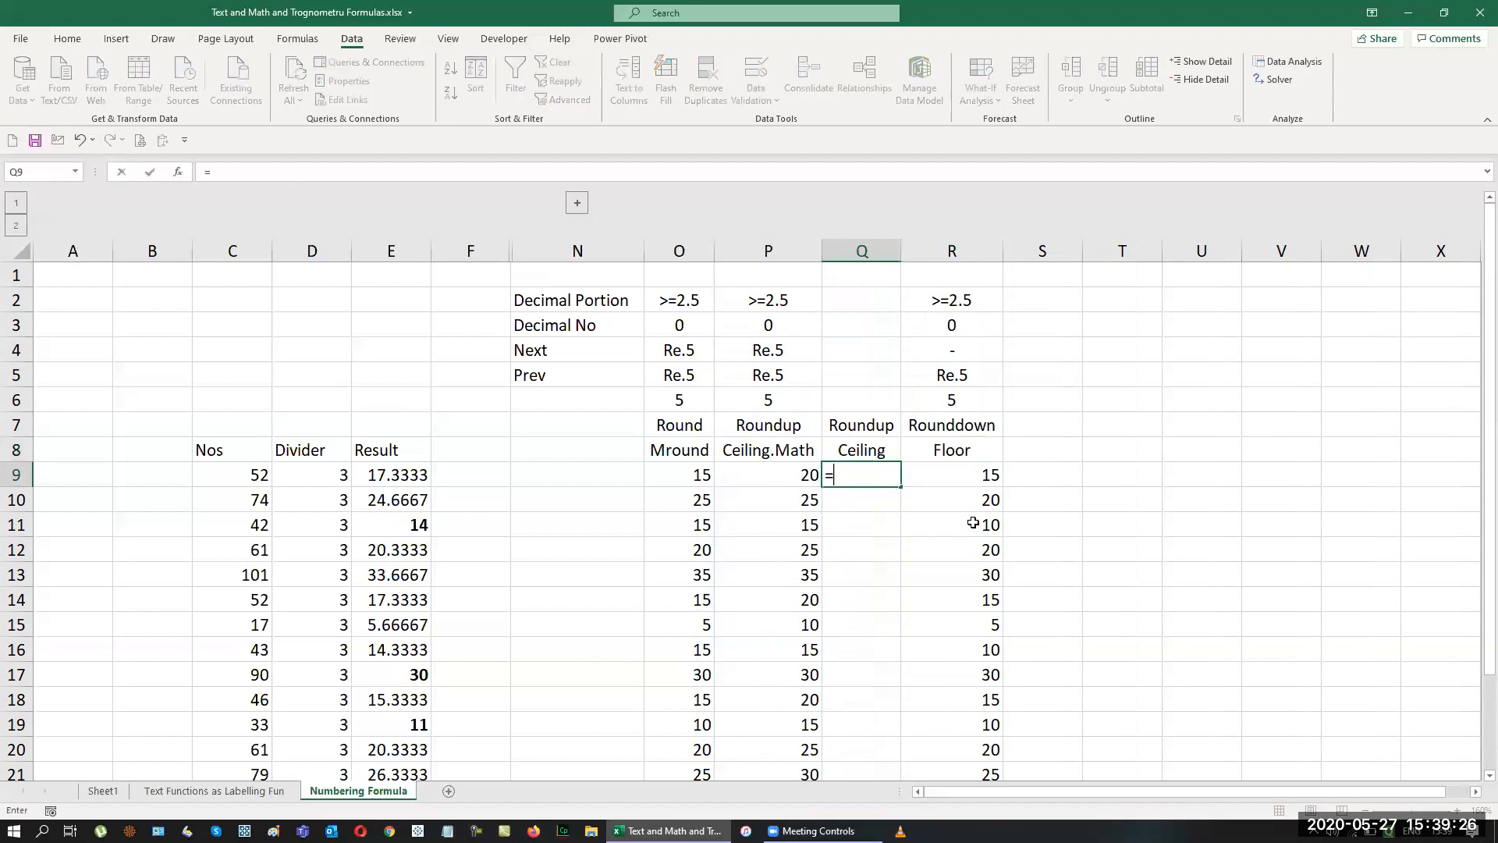
key(Down)
key(Tab)
key(Left)
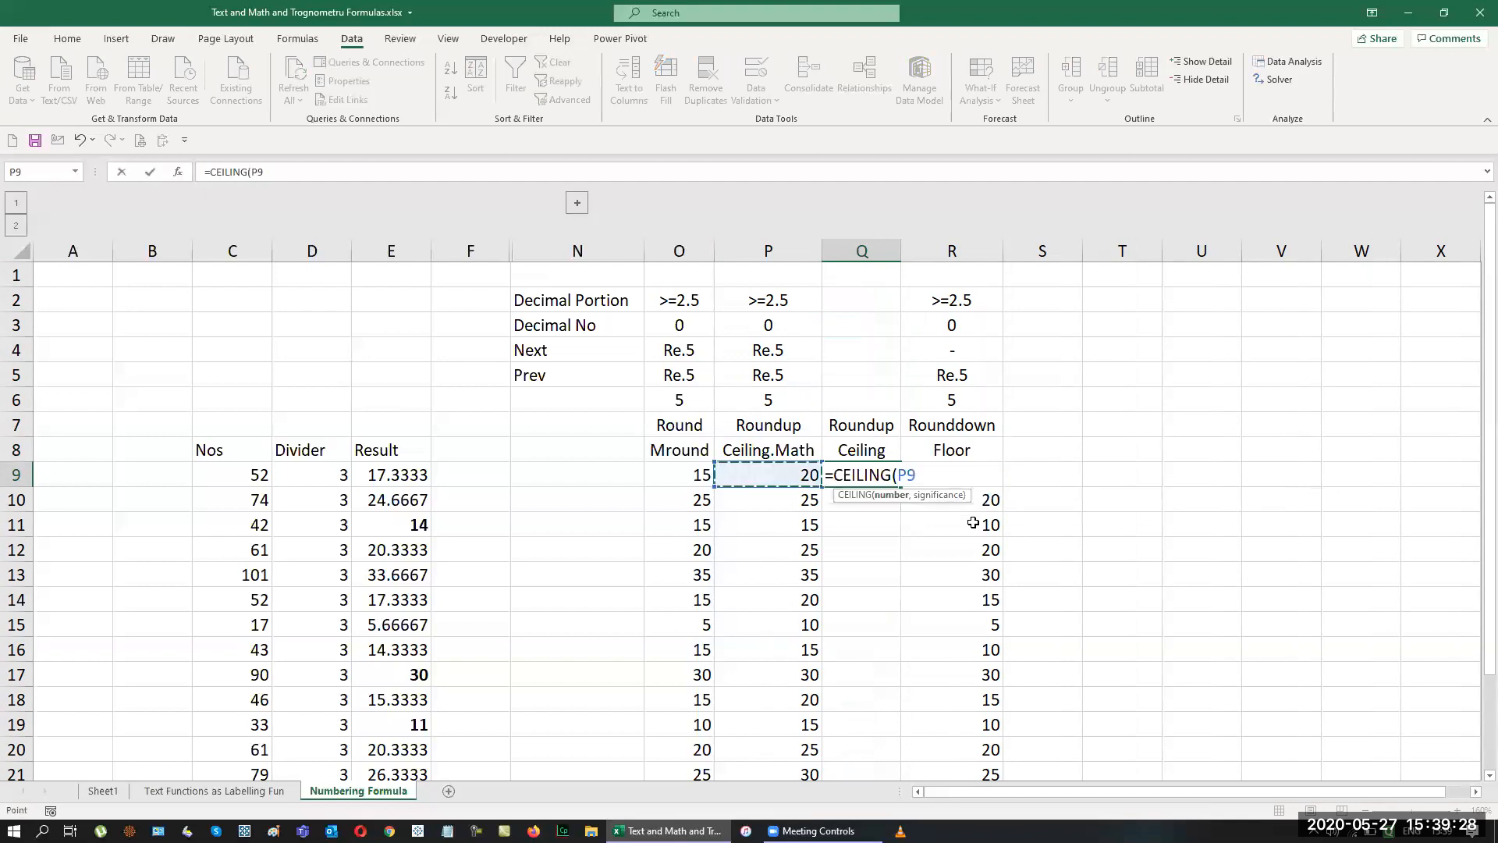
key(Left)
key(Left)
key(Left)
key(Left)
key(Left)
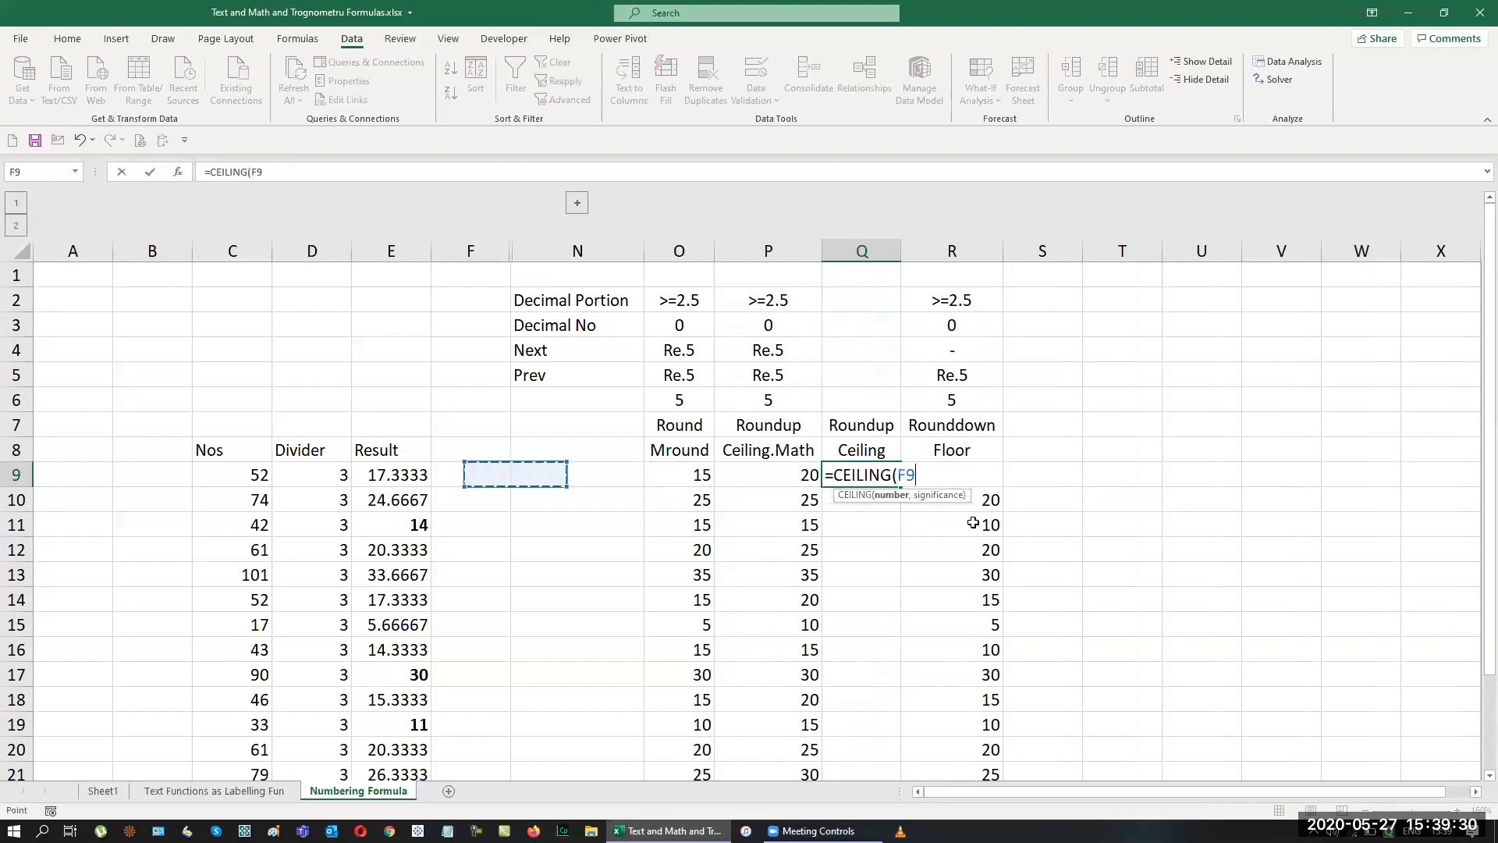
key(Right)
key(Right)
key(Left)
text(,)
key(Up)
key(Up)
key(Up)
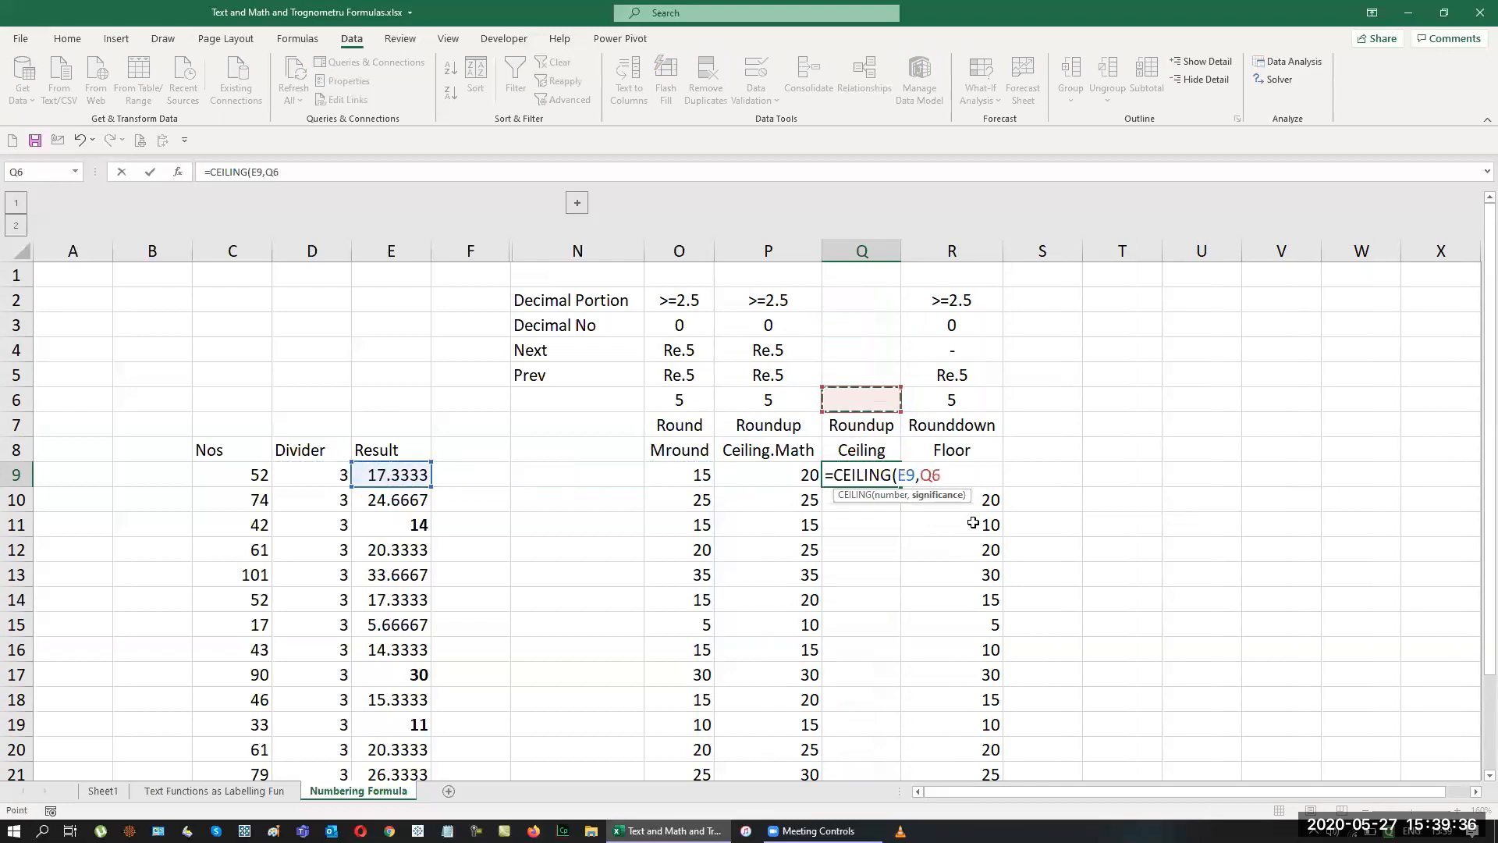
key(F4)
text())
key(Return)
Fill the rounding rule cells P2:P6 of the Ceiling.Math column right into Q2:Q6.
key(Up)
key(Up)
key(Up)
key(Up)
key(Up)
key(Left)
key(Up)
key(Up)
key(Up)
key(shift+Down)
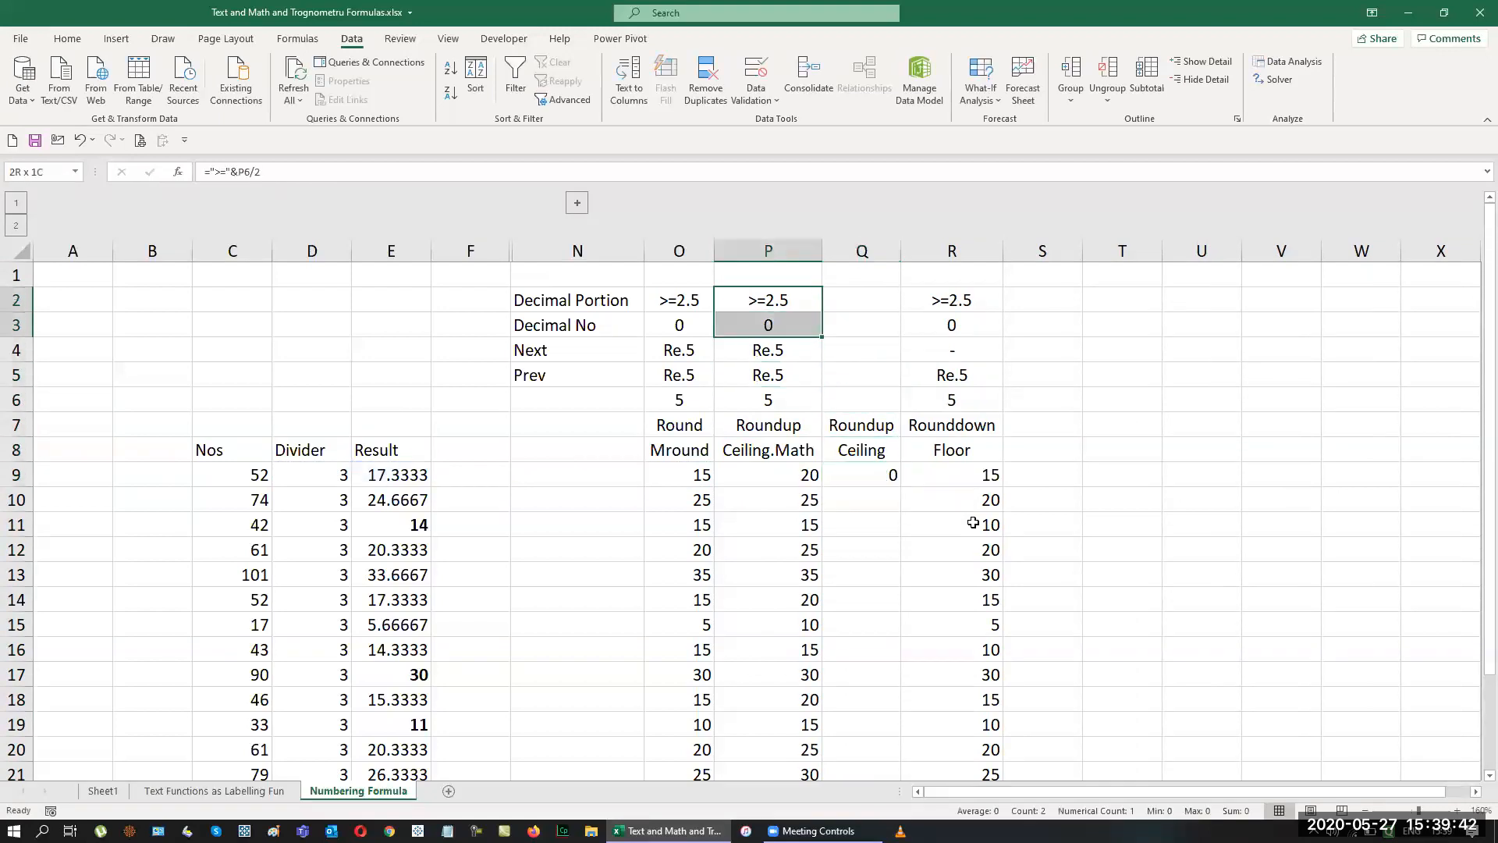
key(shift+Down)
key(shift+Down)
key(shift+Right)
key(shift+Down)
key(ctrl+r)
Fill the rounding rule cells R2:R6 of the Floor column right into S2:S6.
key(Right)
key(Right)
key(shift+Down)
key(shift+Down)
key(shift+Down)
key(shift+Down)
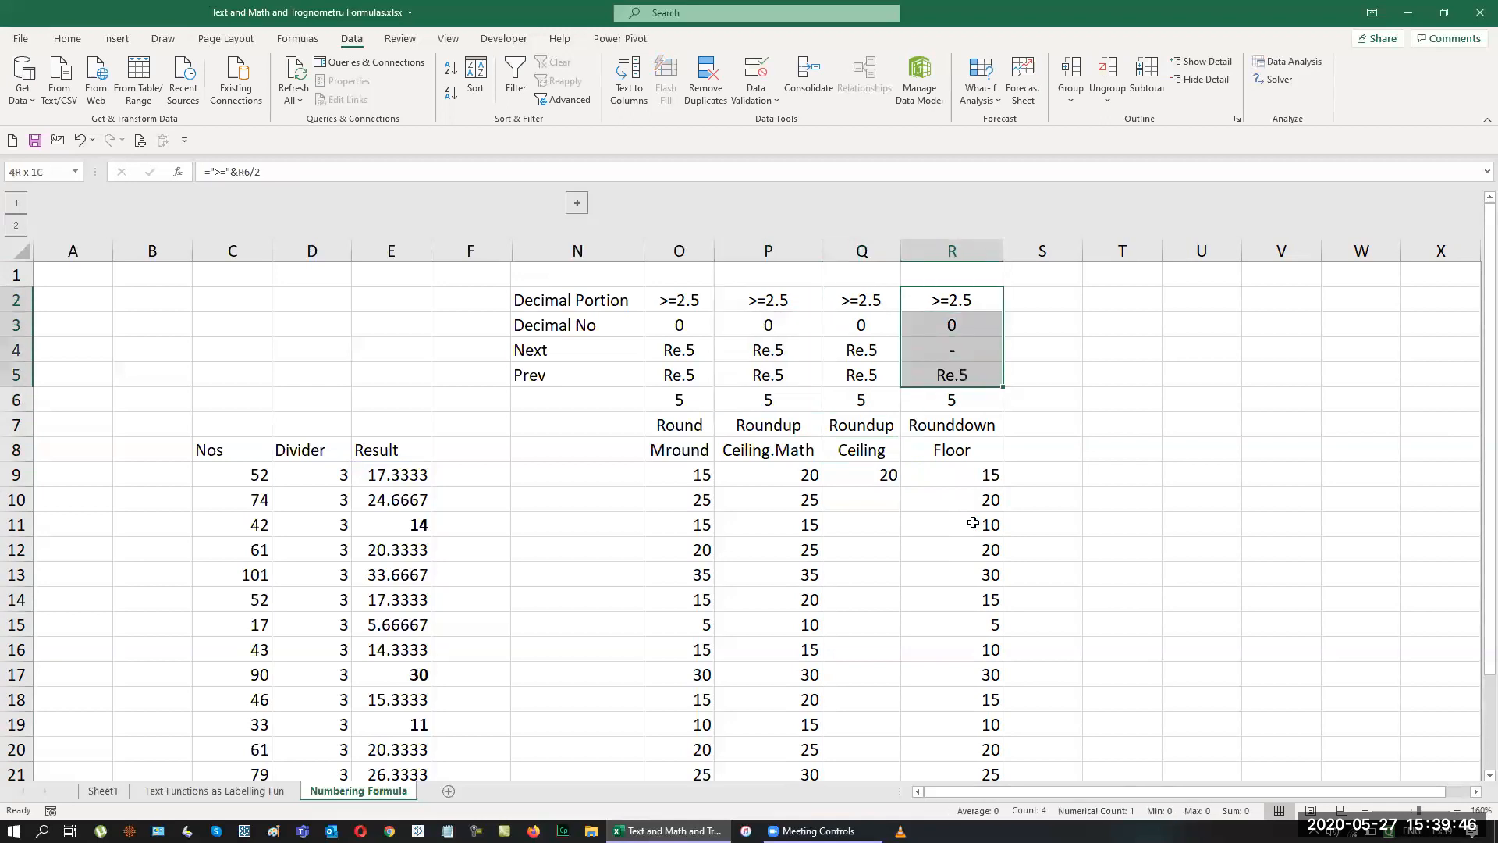
key(shift+Right)
key(ctrl+r)
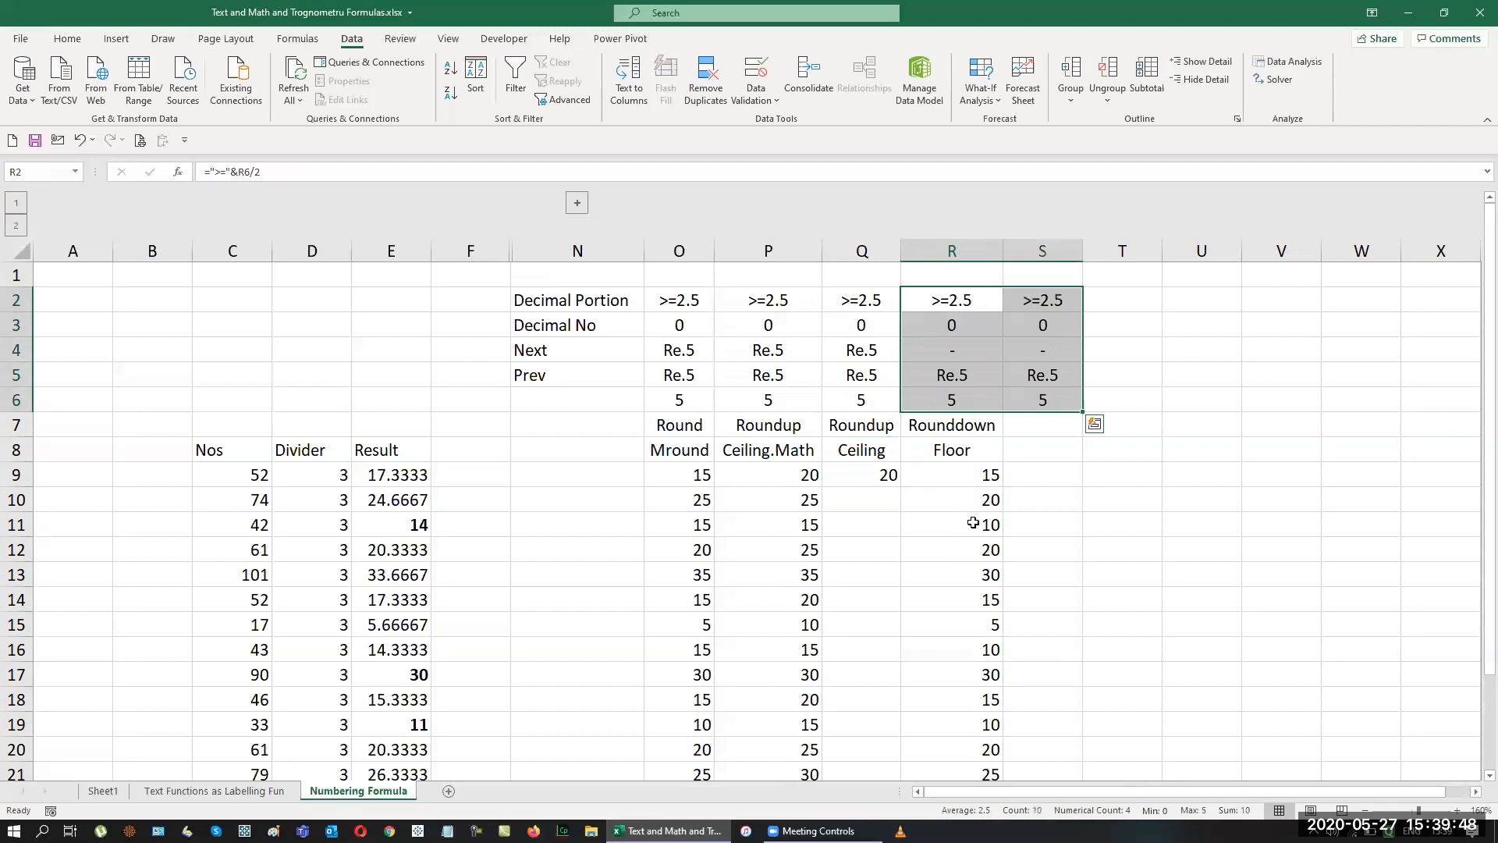
Fill the Ceiling formula from Q9 down through Q23.
key(Down)
key(Down)
key(Down)
key(Down)
key(Down)
key(Down)
key(Left)
key(Down)
key(Down)
key(Up)
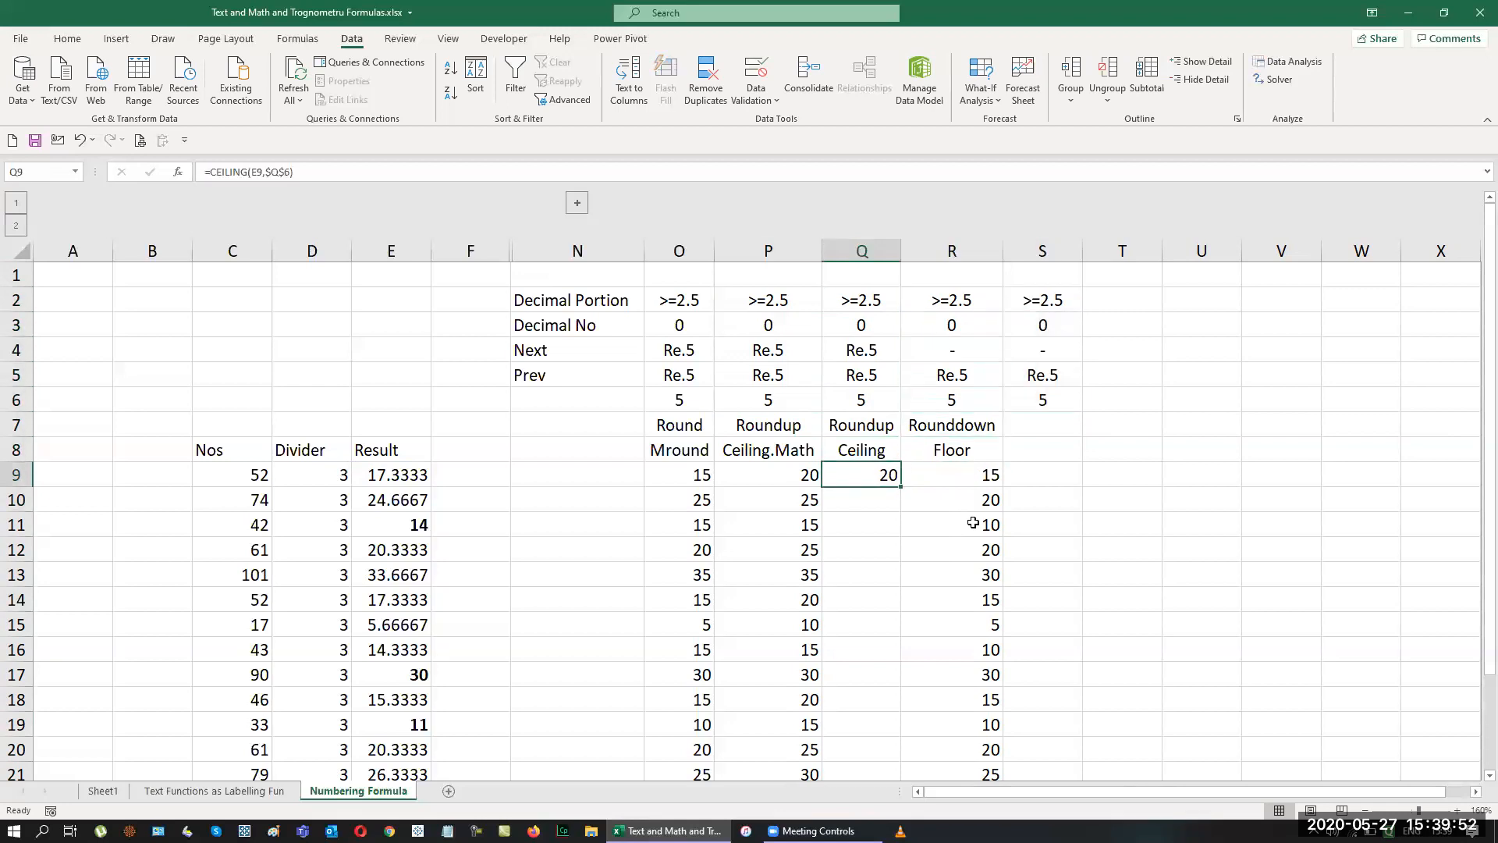
key(shift+Down)
key(shift+Down)
key(shift+Down)
key(shift+Down)
key(shift+Down)
key(shift+Down)
key(shift+Down)
key(shift+Down)
key(shift+Down)
key(shift+Down)
key(shift+Down)
key(shift+Down)
key(shift+Down)
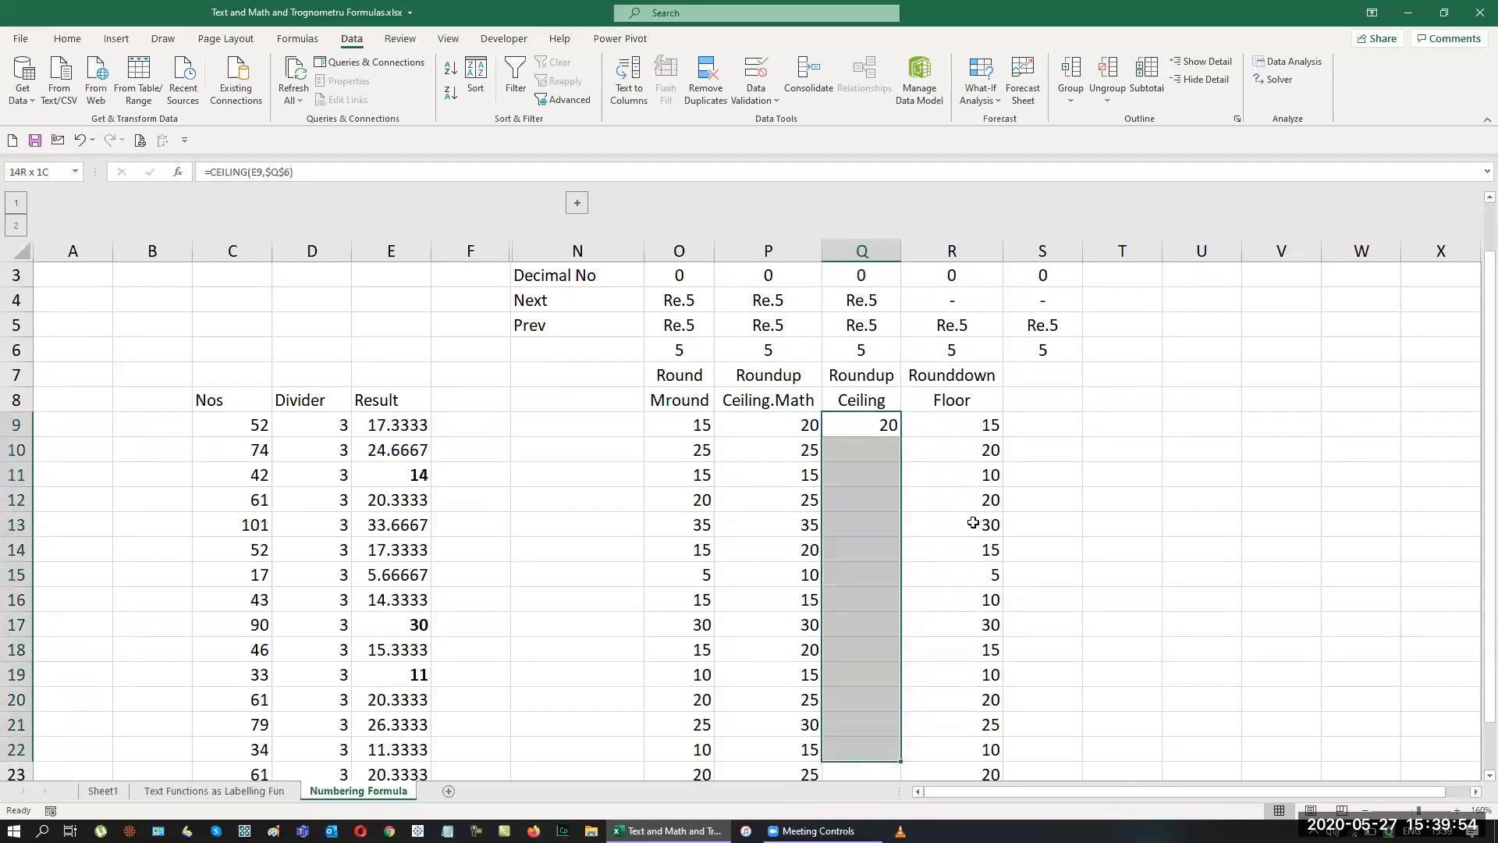
key(shift+Down)
key(ctrl+d)
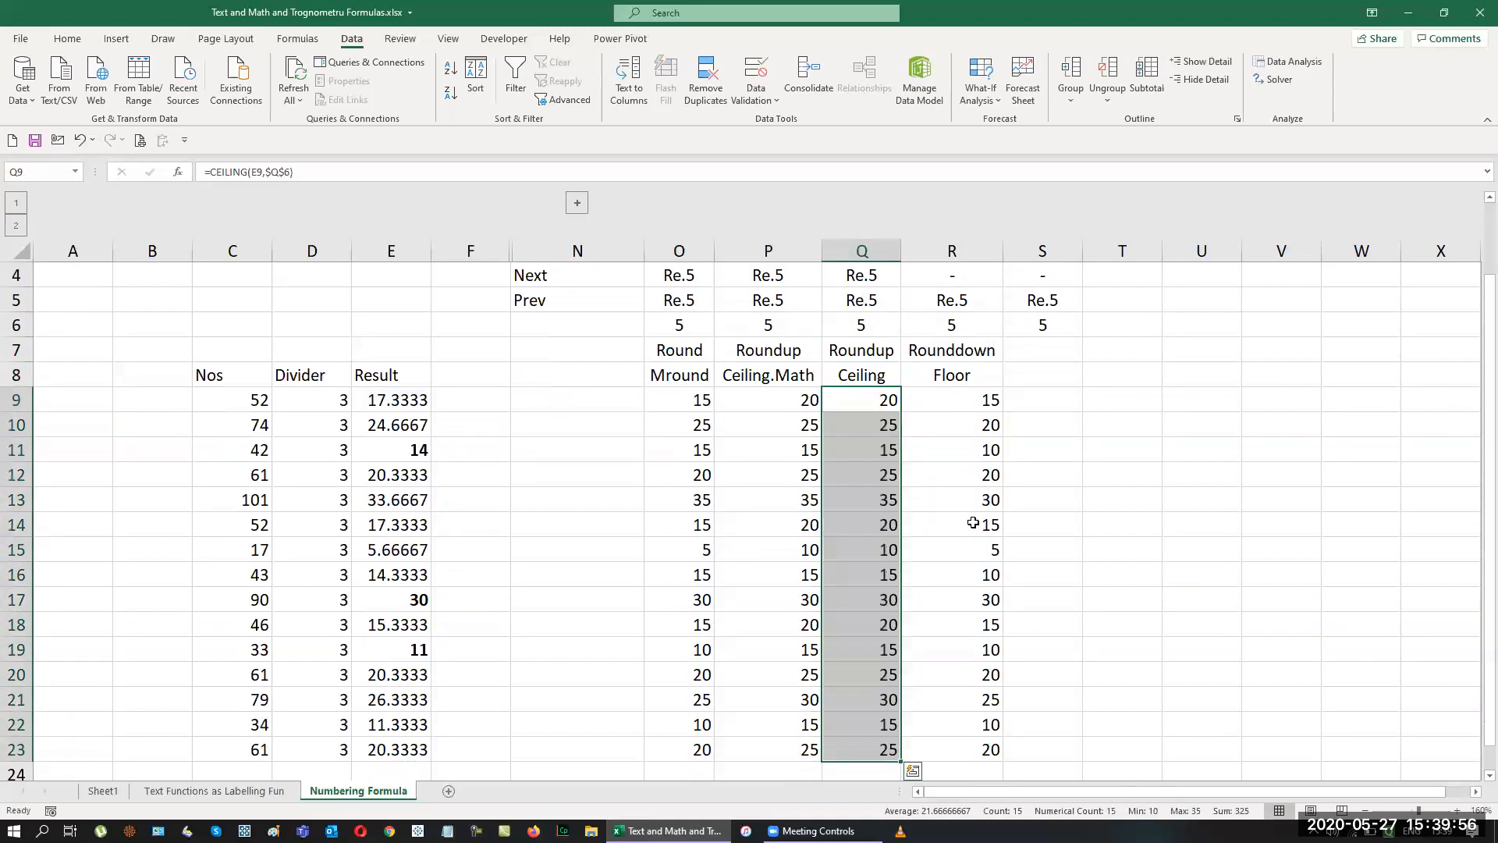
Show the Mround formula as text in V9 using FORMULATEXT with reference O9.
key(Right)
key(Right)
key(Right)
key(Right)
key(Right)
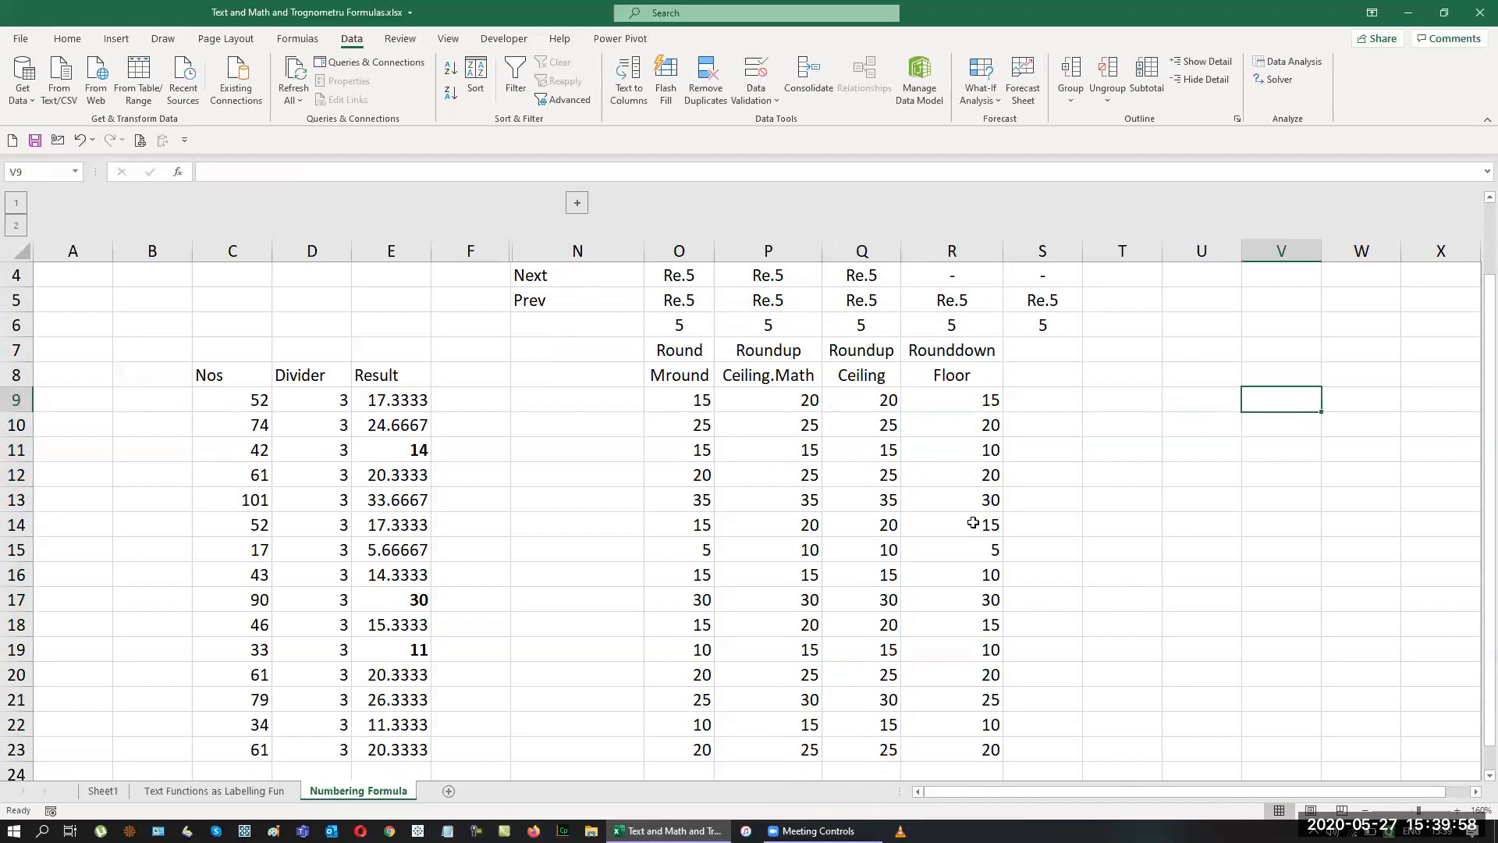
text(=form)
key(Tab)
key(Left)
key(Left)
key(Left)
key(Left)
key(Left)
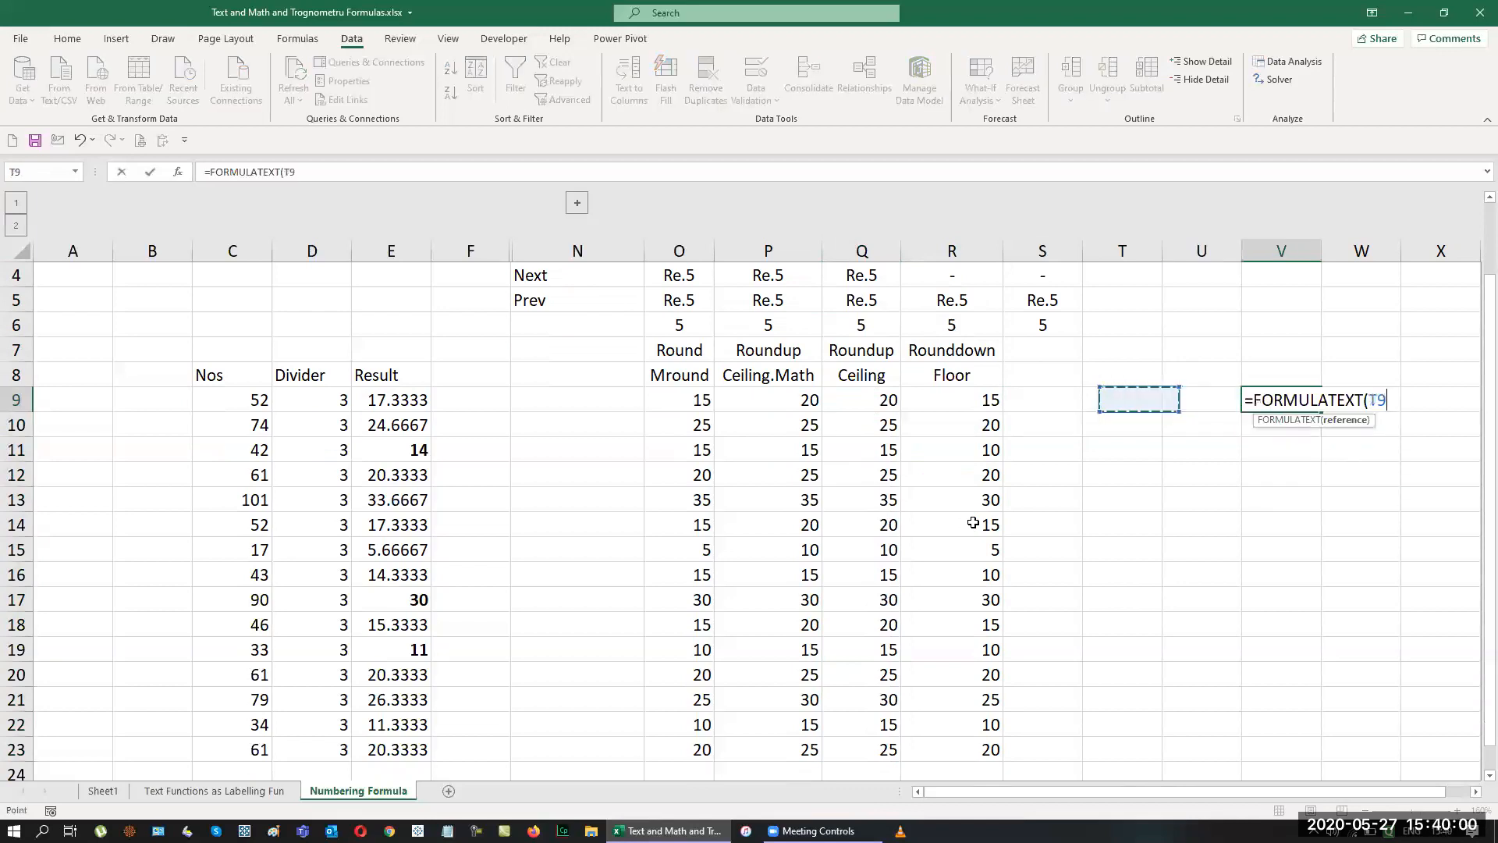
key(Left)
key(Left)
key(Return)
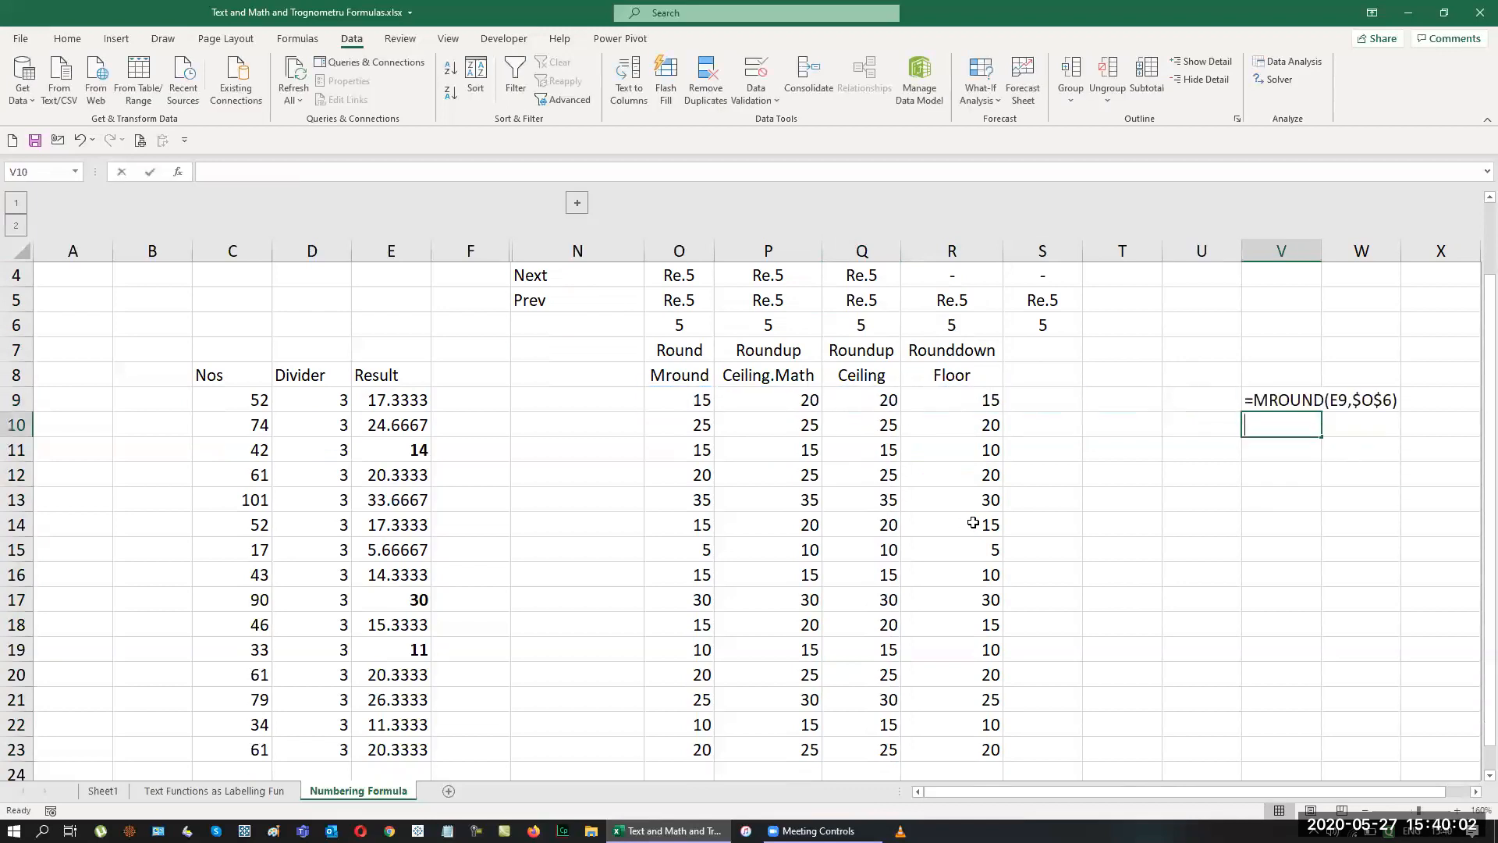
Show the Ceiling.Math formula as text in V10 using FORMULATEXT with reference P10.
text(=formu)
key(Tab)
key(Left)
key(Left)
key(Left)
key(Left)
key(Left)
key(Left)
key(Return)
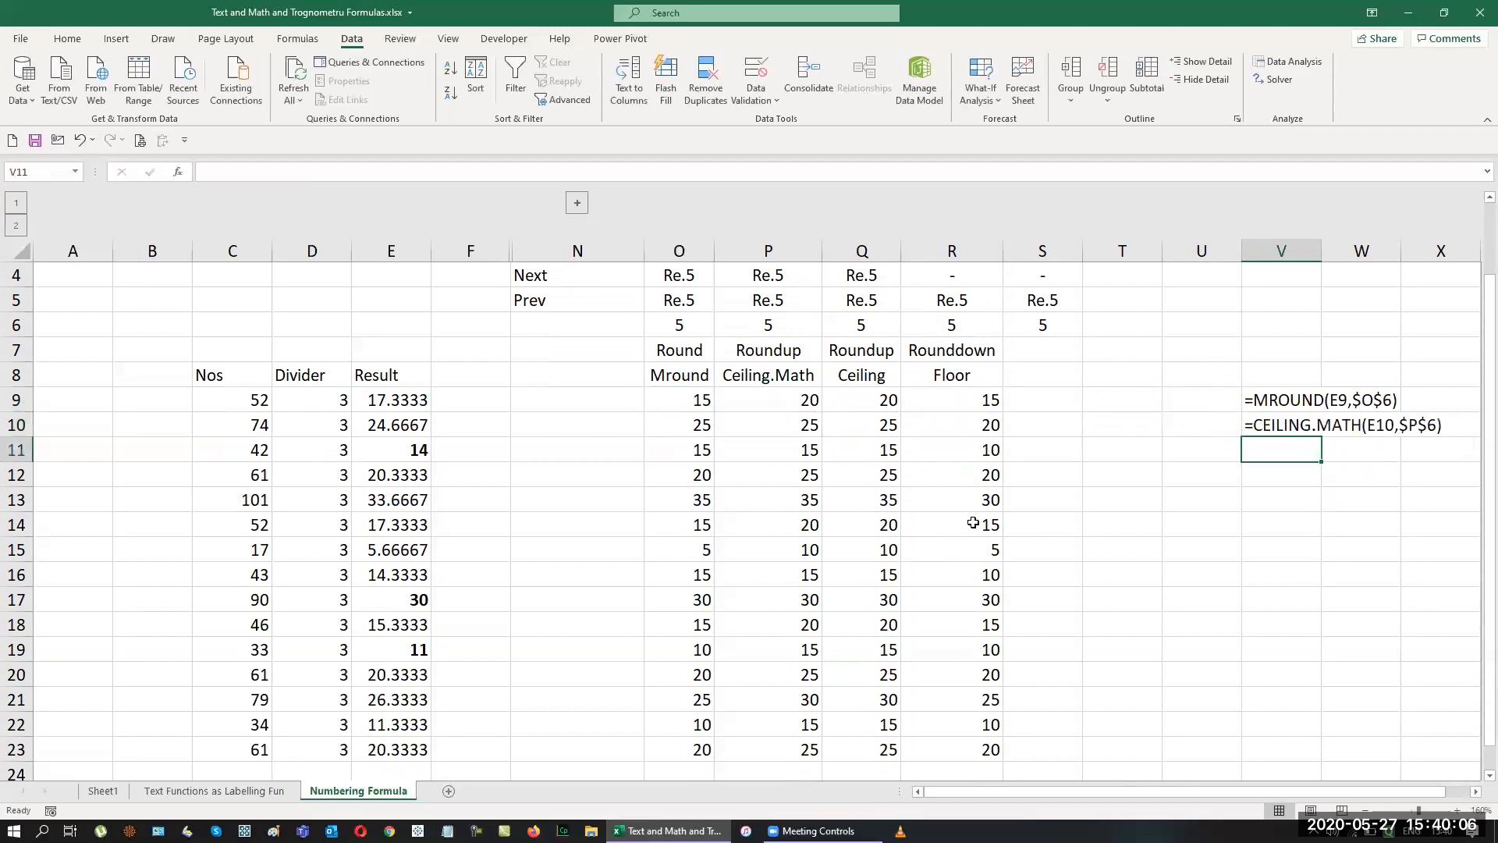
Show the Ceiling formula as text in V11 using FORMULATEXT with reference Q11.
text(=for)
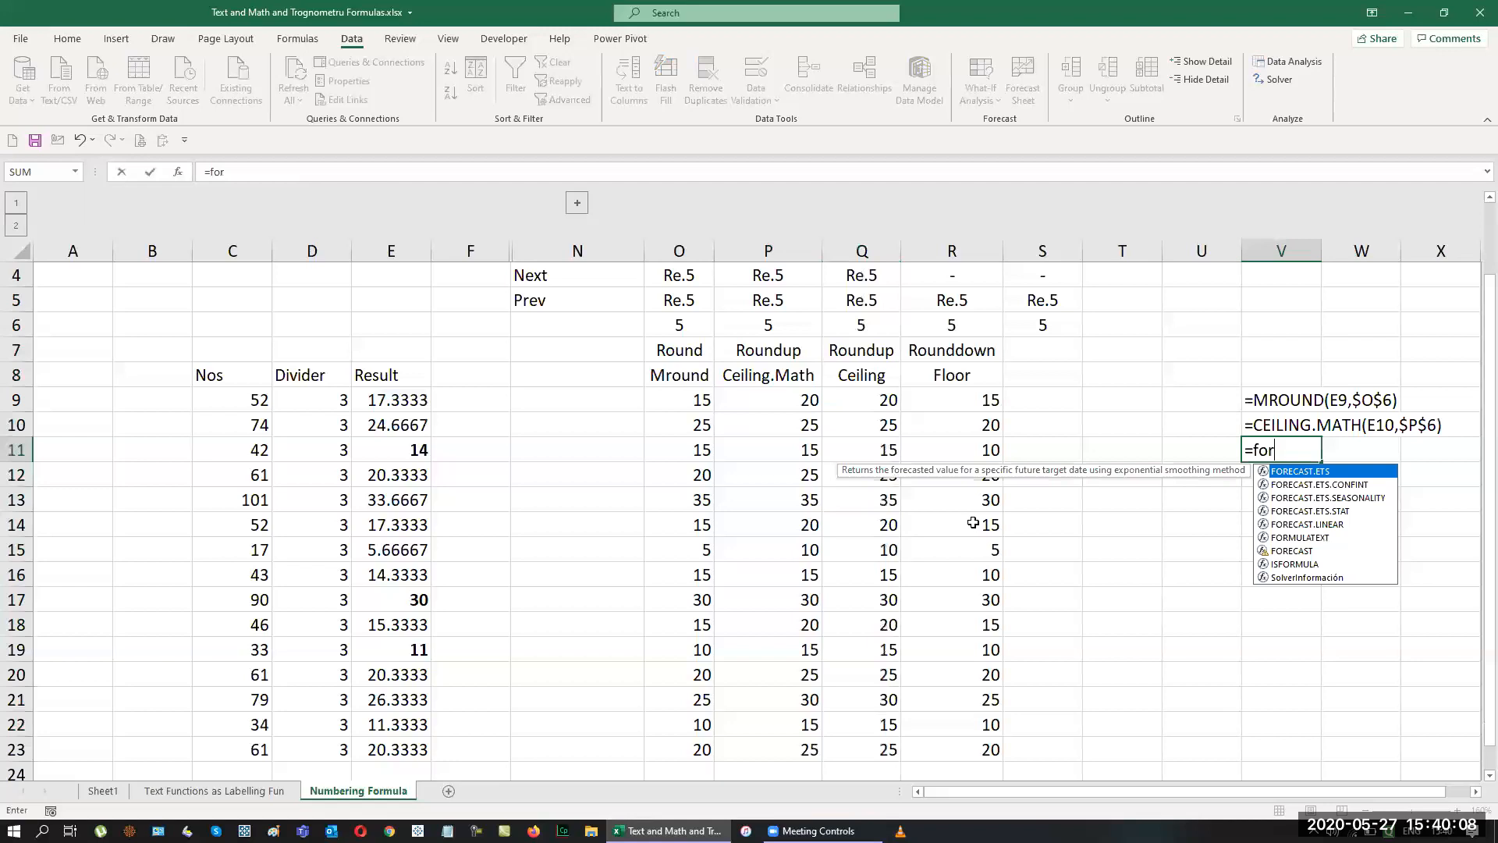
text(m)
key(Tab)
key(Left)
key(Left)
key(Left)
key(Left)
key(Left)
key(Return)
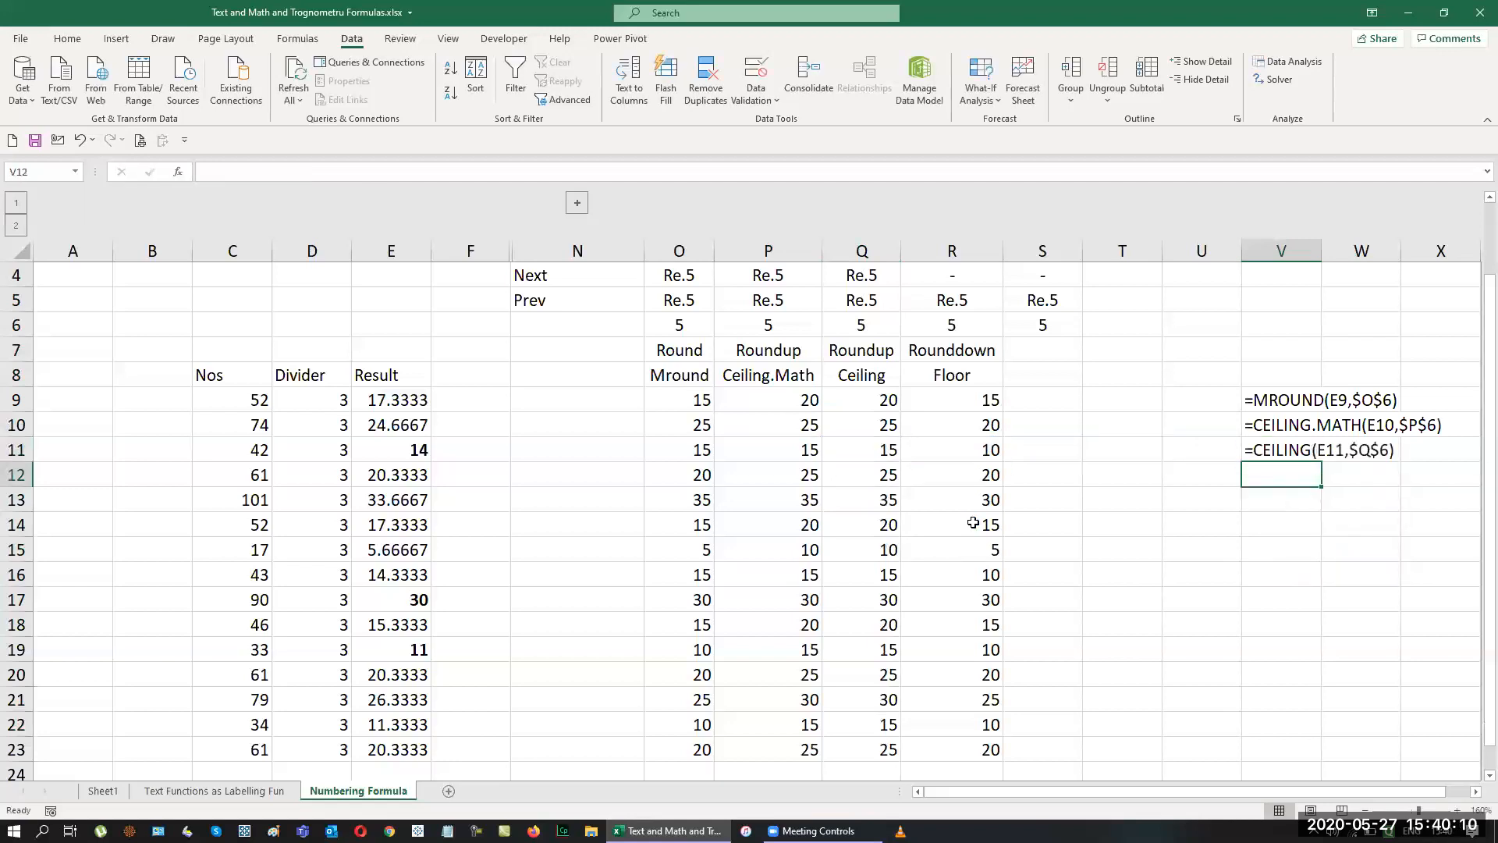
Show the Rounddown column's formula as text in V12 using FORMULATEXT with reference R12.
text(=for)
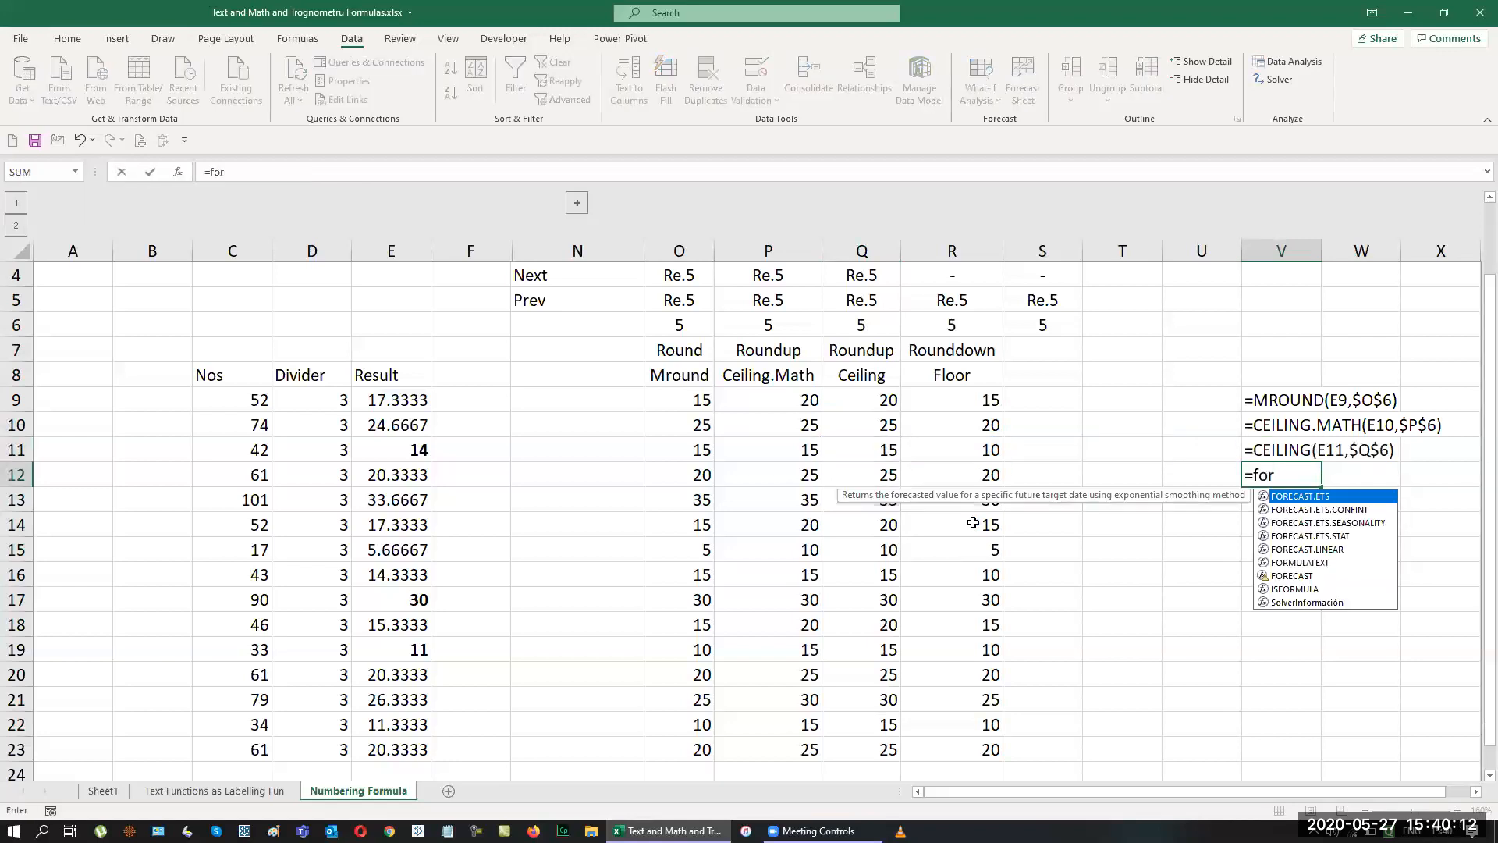
text(m)
key(Tab)
key(Left)
key(Left)
key(Left)
key(Left)
key(Return)
Enter a FORMULATEXT formula in V13 that references the empty cell S13.
text(=flo)
key(BackSpace)
key(BackSpace)
text(ormu)
key(Tab)
key(Left)
key(Left)
key(Left)
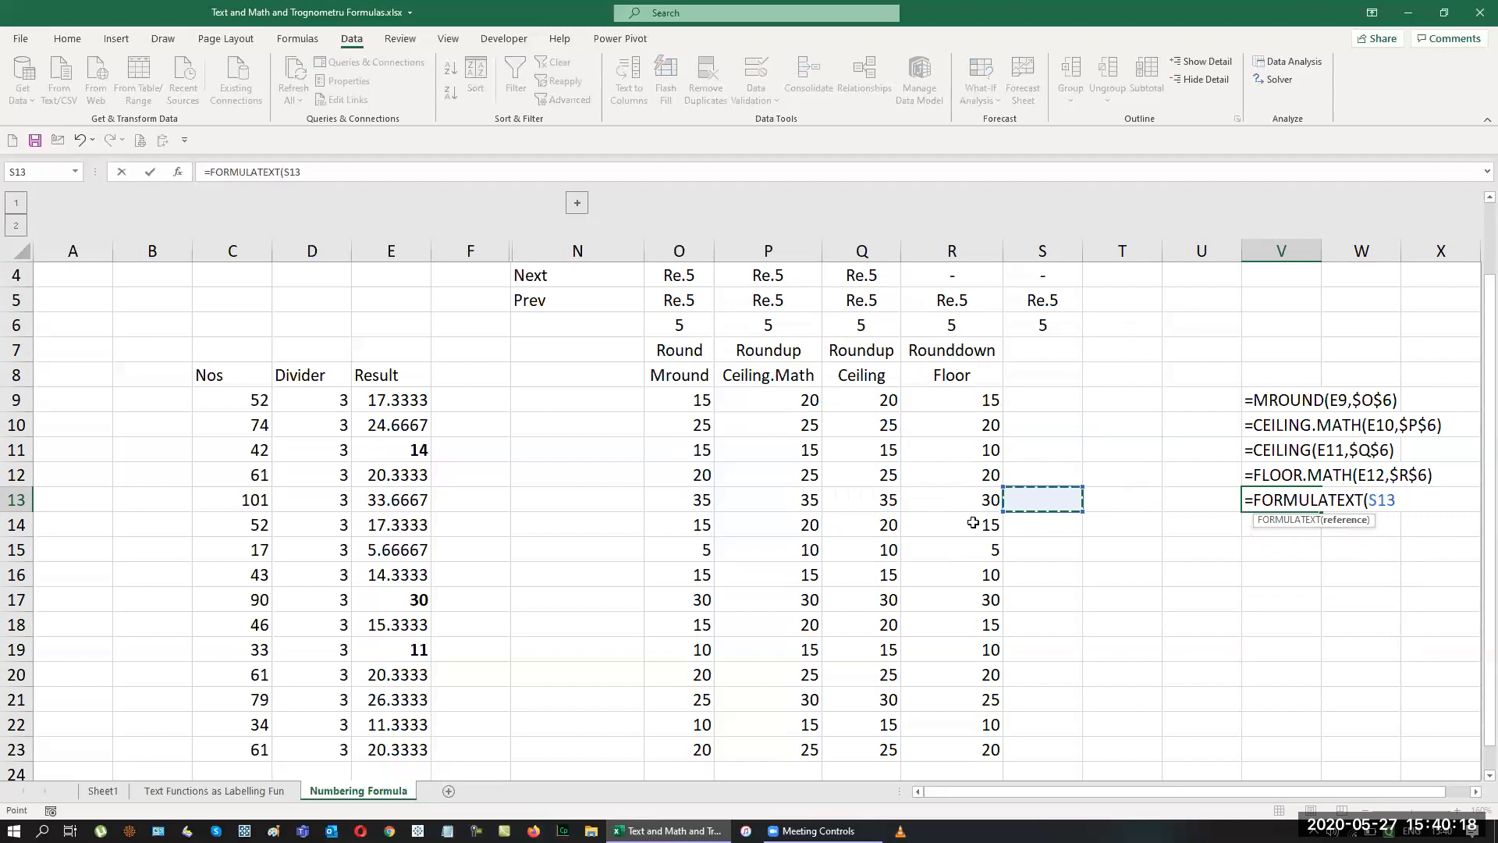
key(Return)
Extend the heading in R8 to Floor.Math.
key(Up)
key(Up)
key(Up)
key(Up)
key(Up)
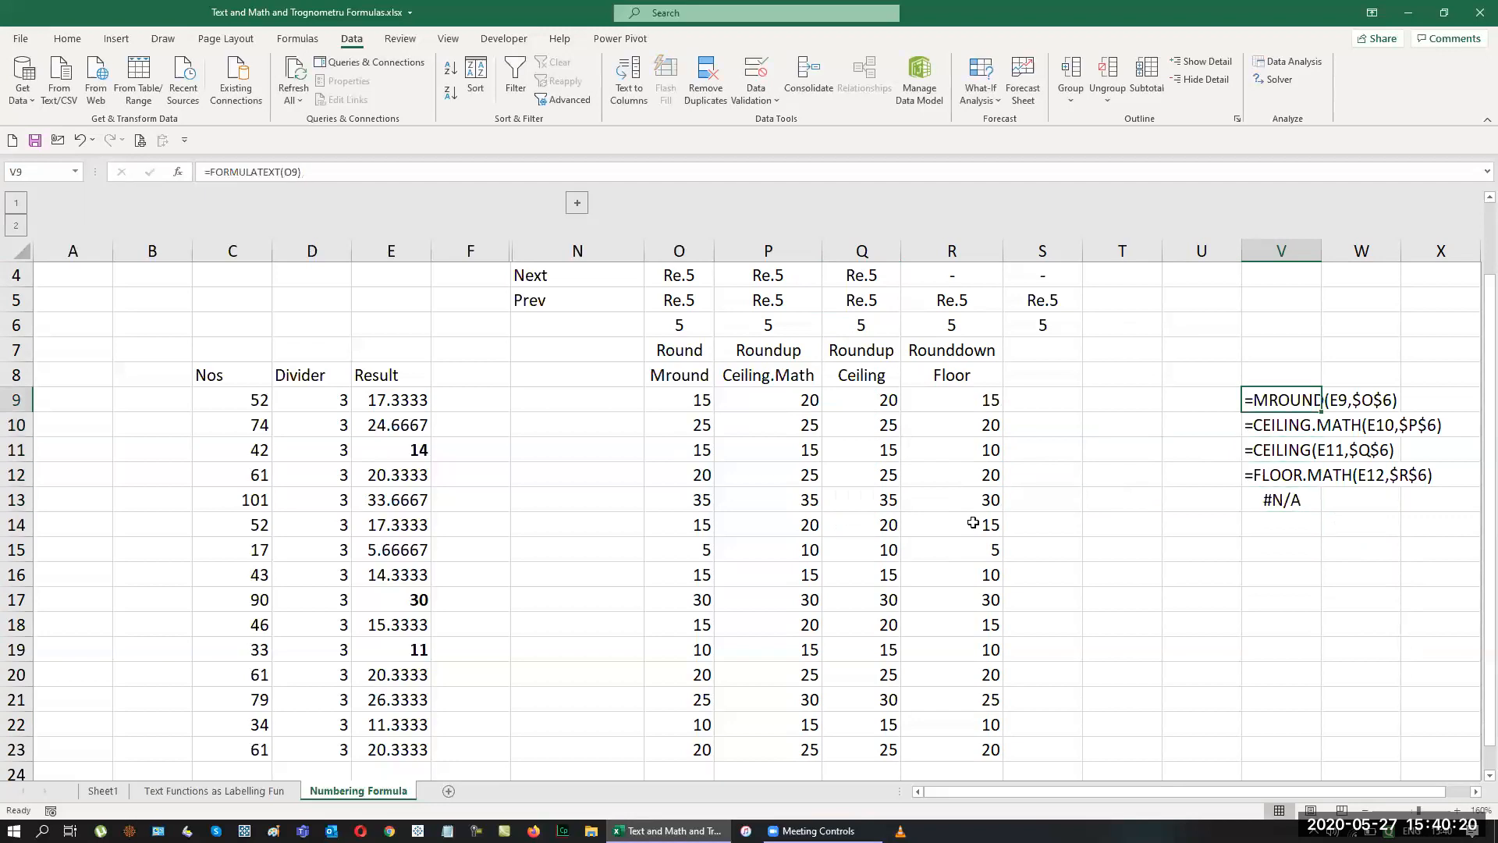
key(Left)
key(Left)
key(Left)
key(Left)
key(Up)
key(Up)
key(Down)
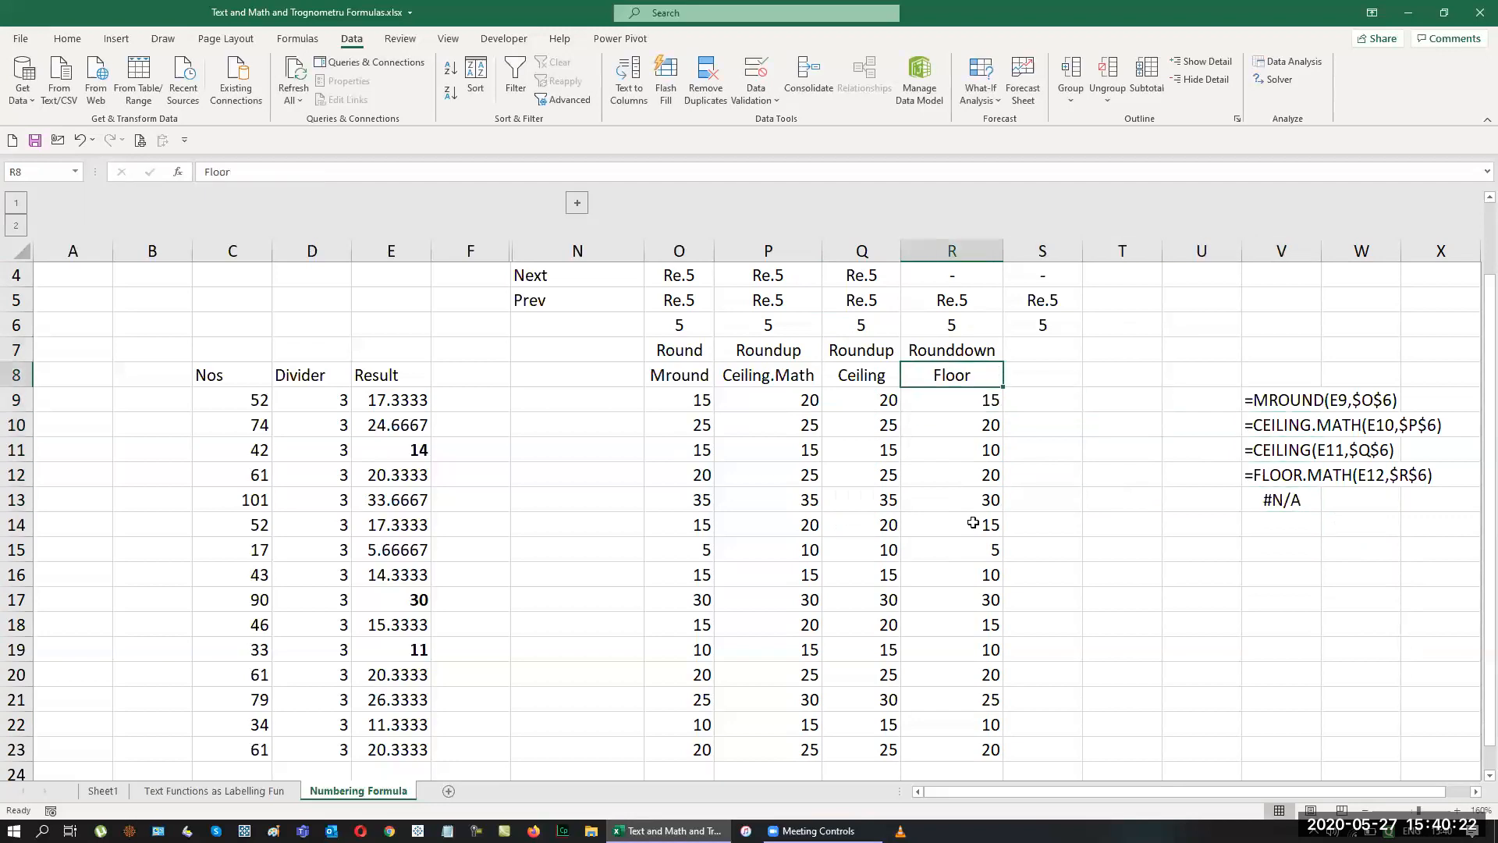
key(F2)
text(.Math)
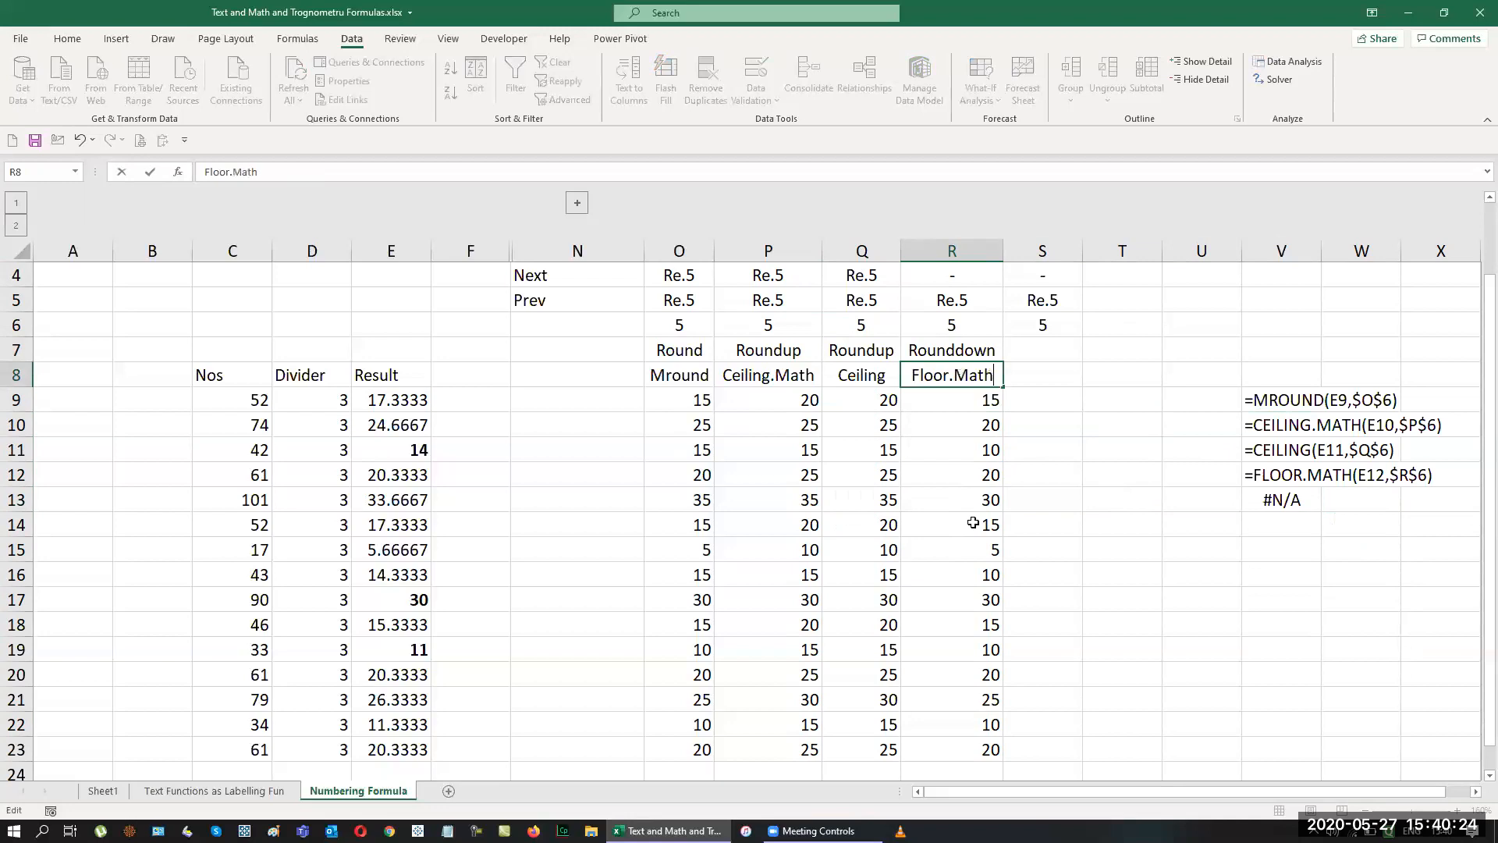
key(Return)
Fill the Rounddown and Floor.Math headings from R7:R8 right into S7:S8.
key(Up)
key(Up)
key(shift+Down)
key(shift+Right)
key(ctrl+r)
Shorten the heading in S8 to Floor.
key(Down)
key(Right)
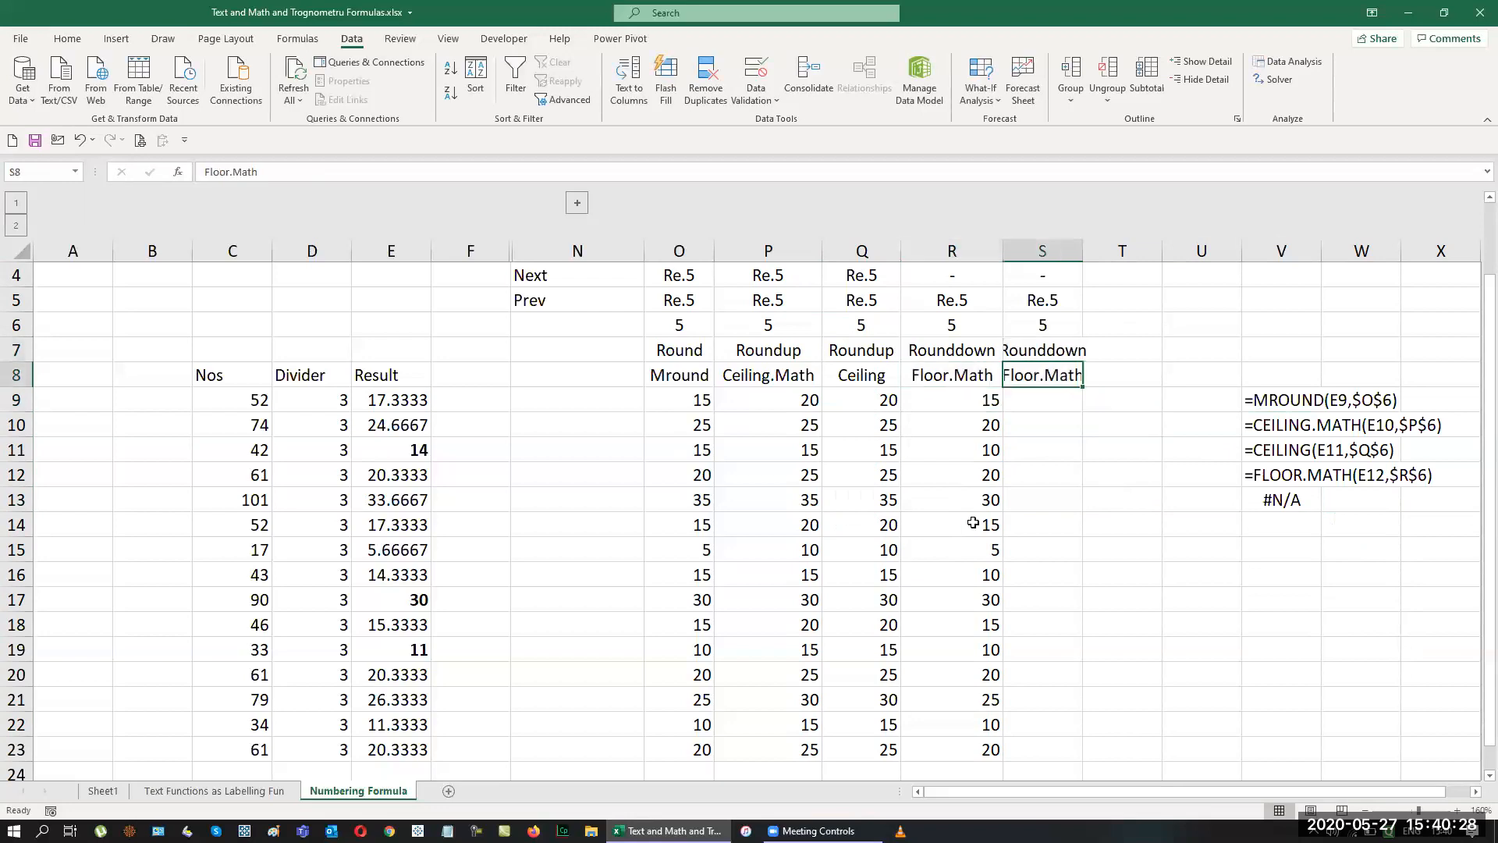
key(F2)
key(BackSpace)
key(BackSpace)
key(BackSpace)
key(BackSpace)
key(BackSpace)
key(BackSpace)
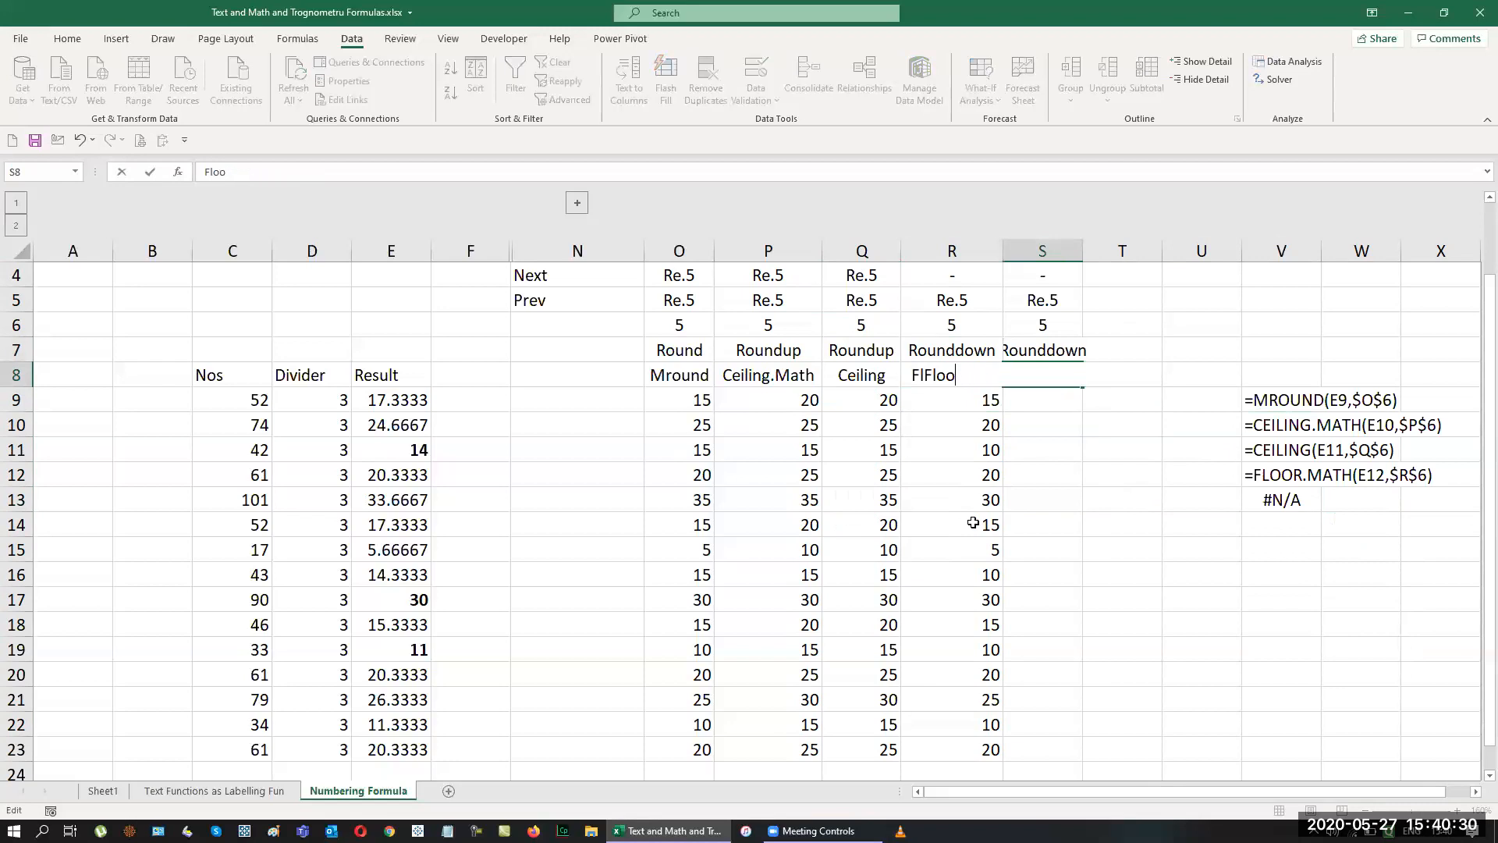
text(r)
key(Return)
Autofit columns R and S to their headings in R7:S8.
key(Up)
key(Up)
key(Left)
key(shift+Right)
key(shift+Down)
key(alt+o)
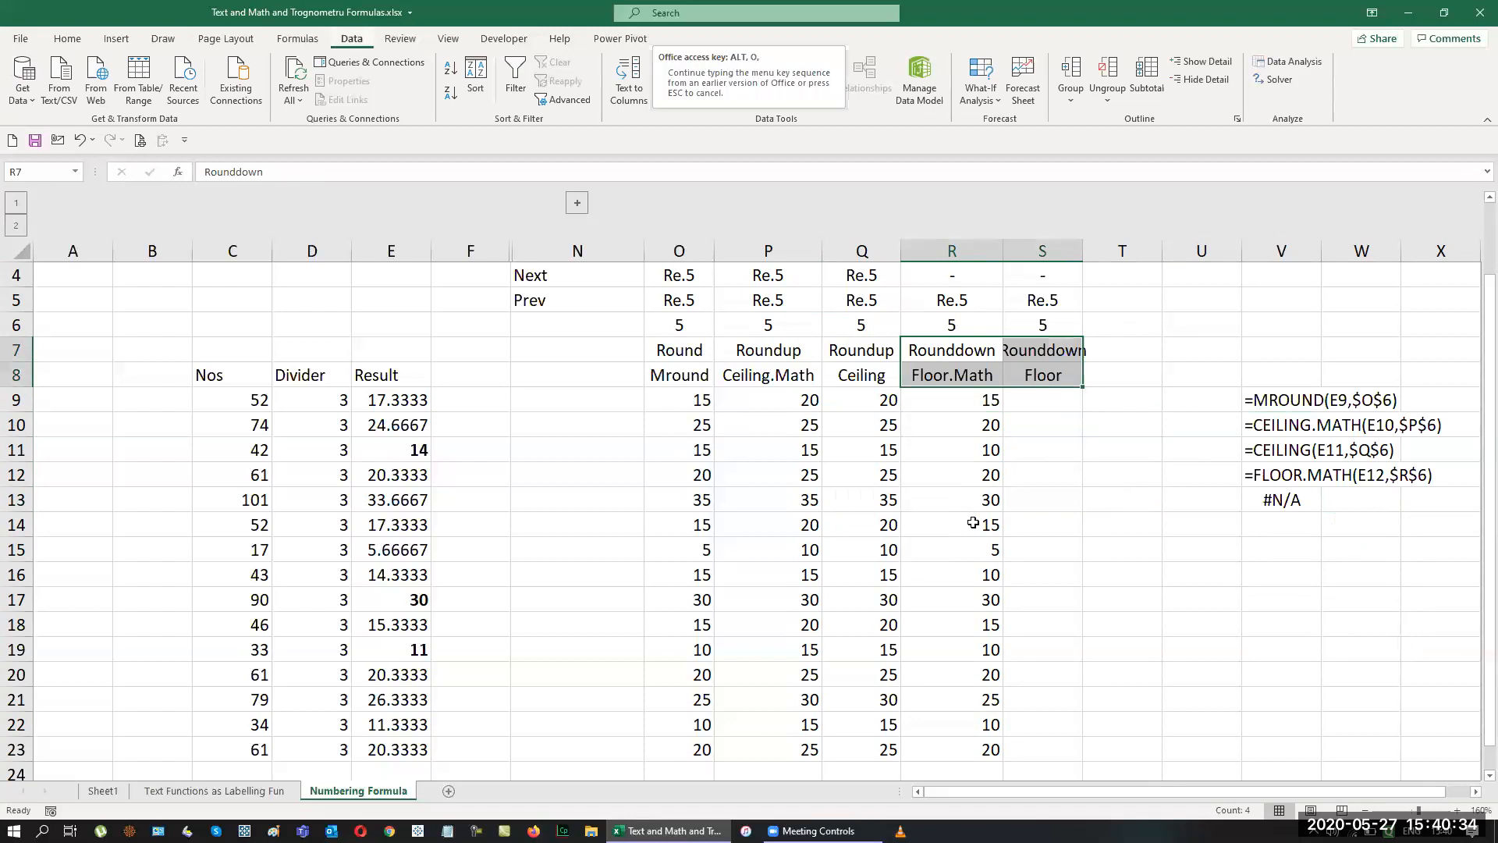
key(c)
key(a)
key(Down)
key(Down)
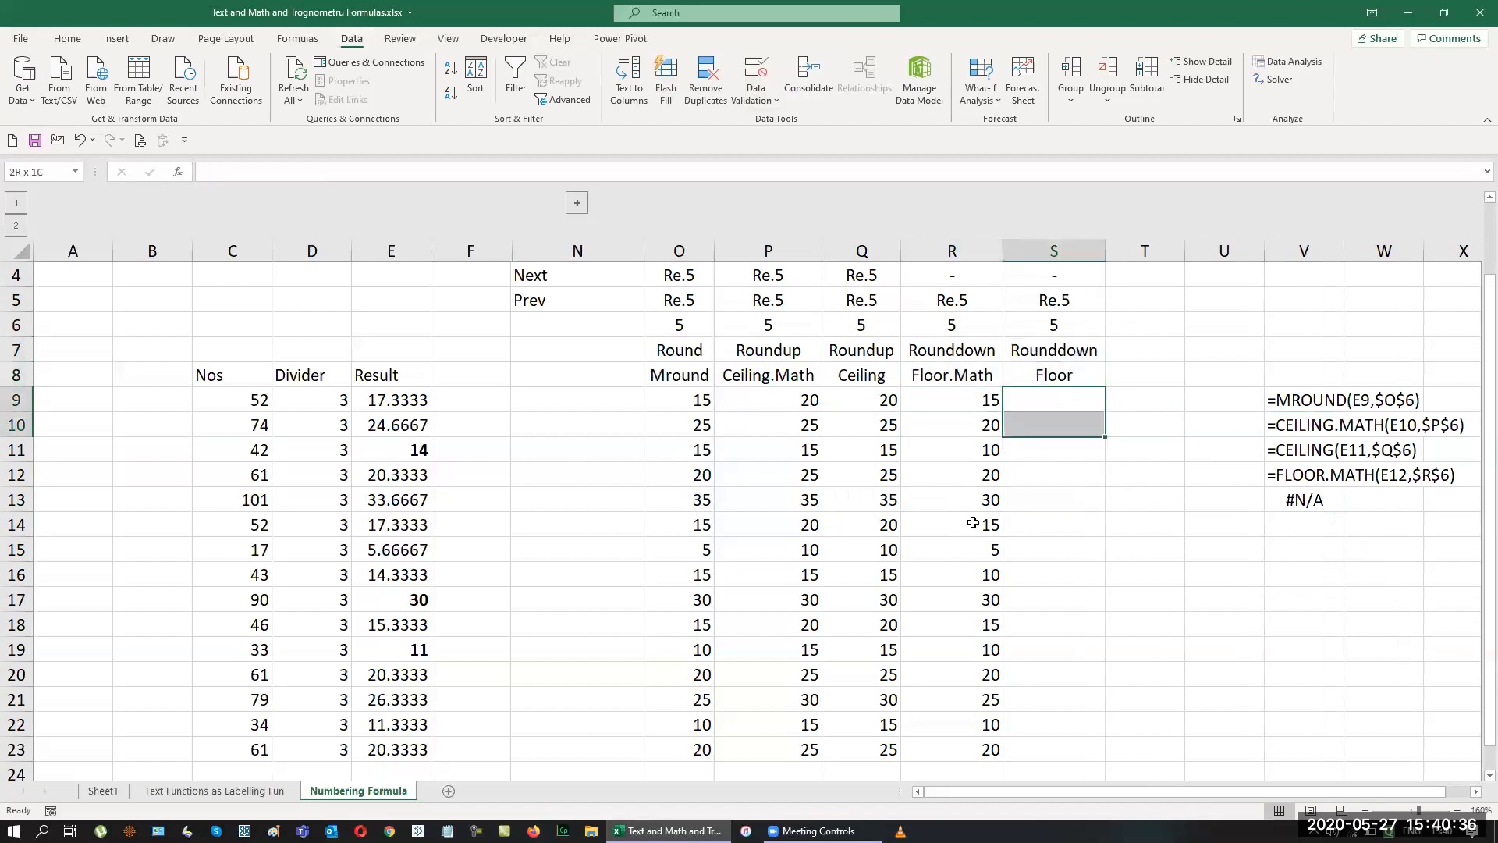
Fill S9:S23 with the formula =FLOOR(E9,$S$6) to round each result down to its multiple.
key(shift+Down)
key(shift+Down)
key(shift+Down)
key(shift+Down)
key(shift+Down)
key(shift+Down)
key(shift+Down)
key(shift+Down)
key(shift+Down)
key(shift+Down)
key(shift+Down)
key(shift+Down)
key(shift+Down)
text(floor)
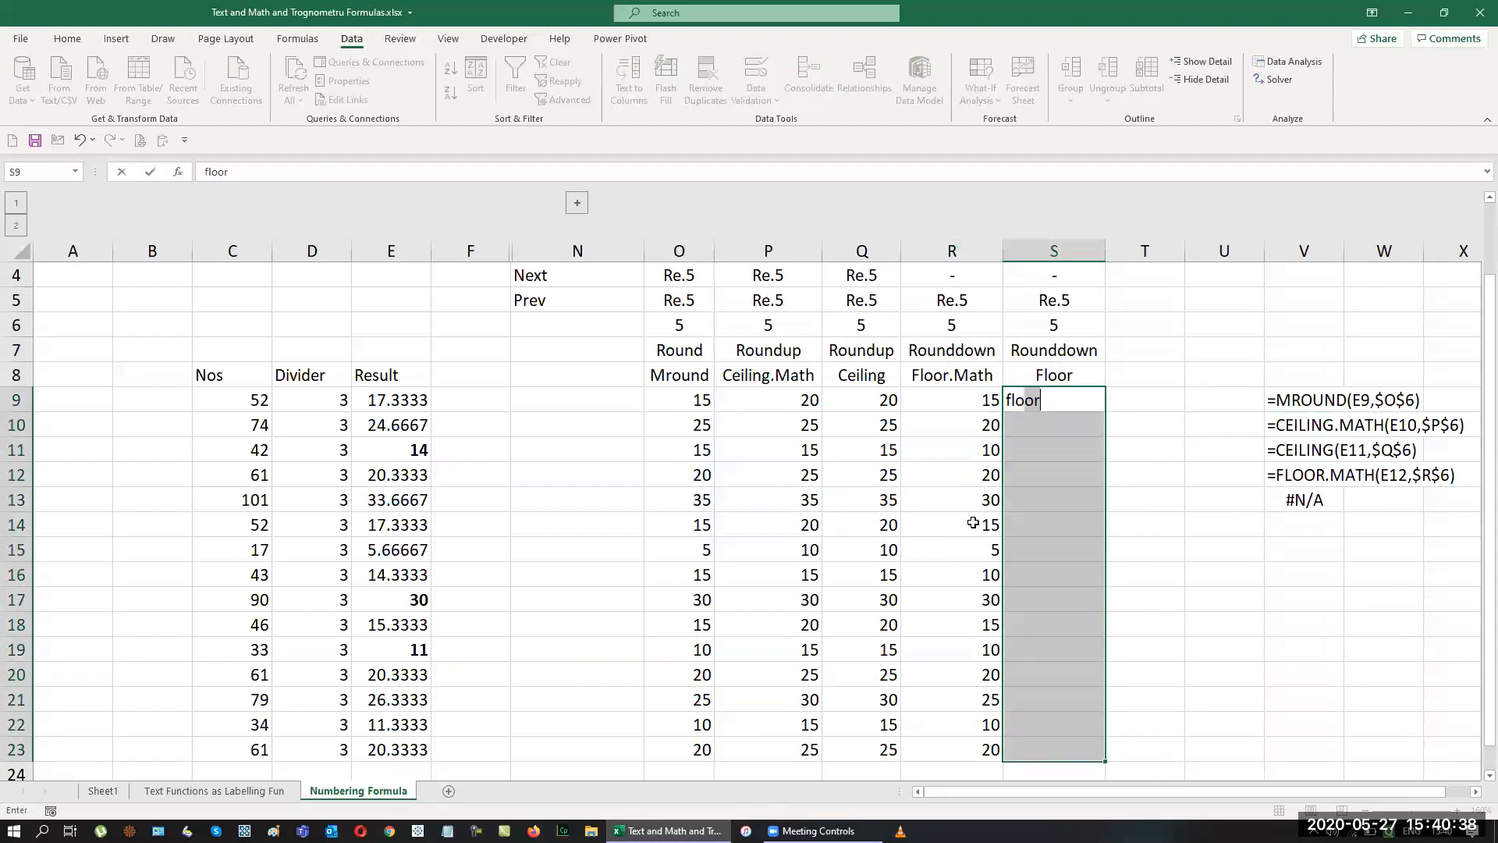
key(BackSpace)
key(BackSpace)
key(BackSpace)
text(=fl)
key(Tab)
key(Left)
key(Left)
key(Left)
key(Left)
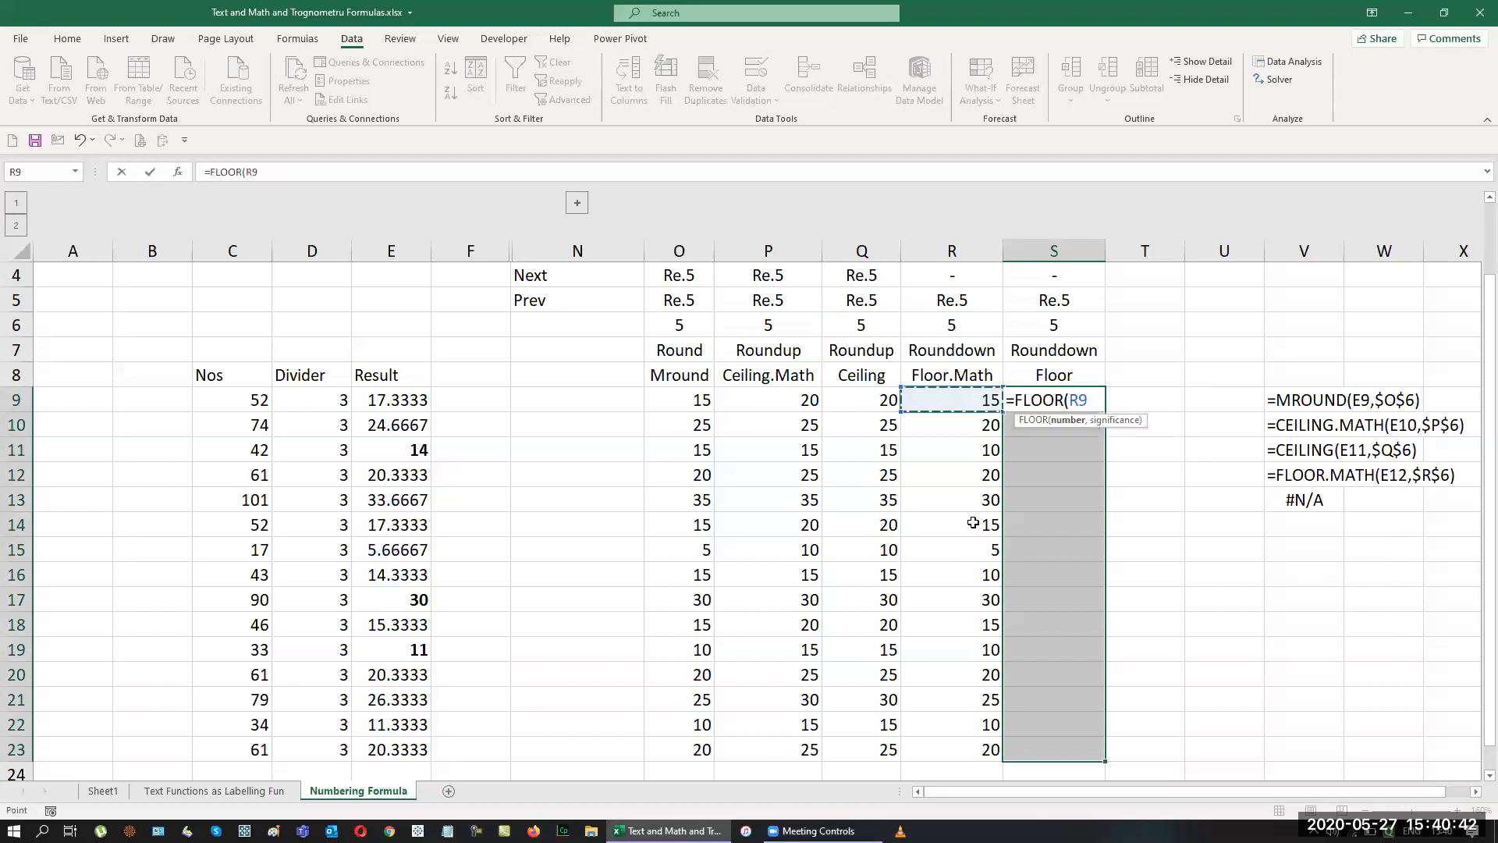
key(Left)
key(Left)
key(Left)
text(,)
key(Up)
key(Up)
key(Up)
key(F4)
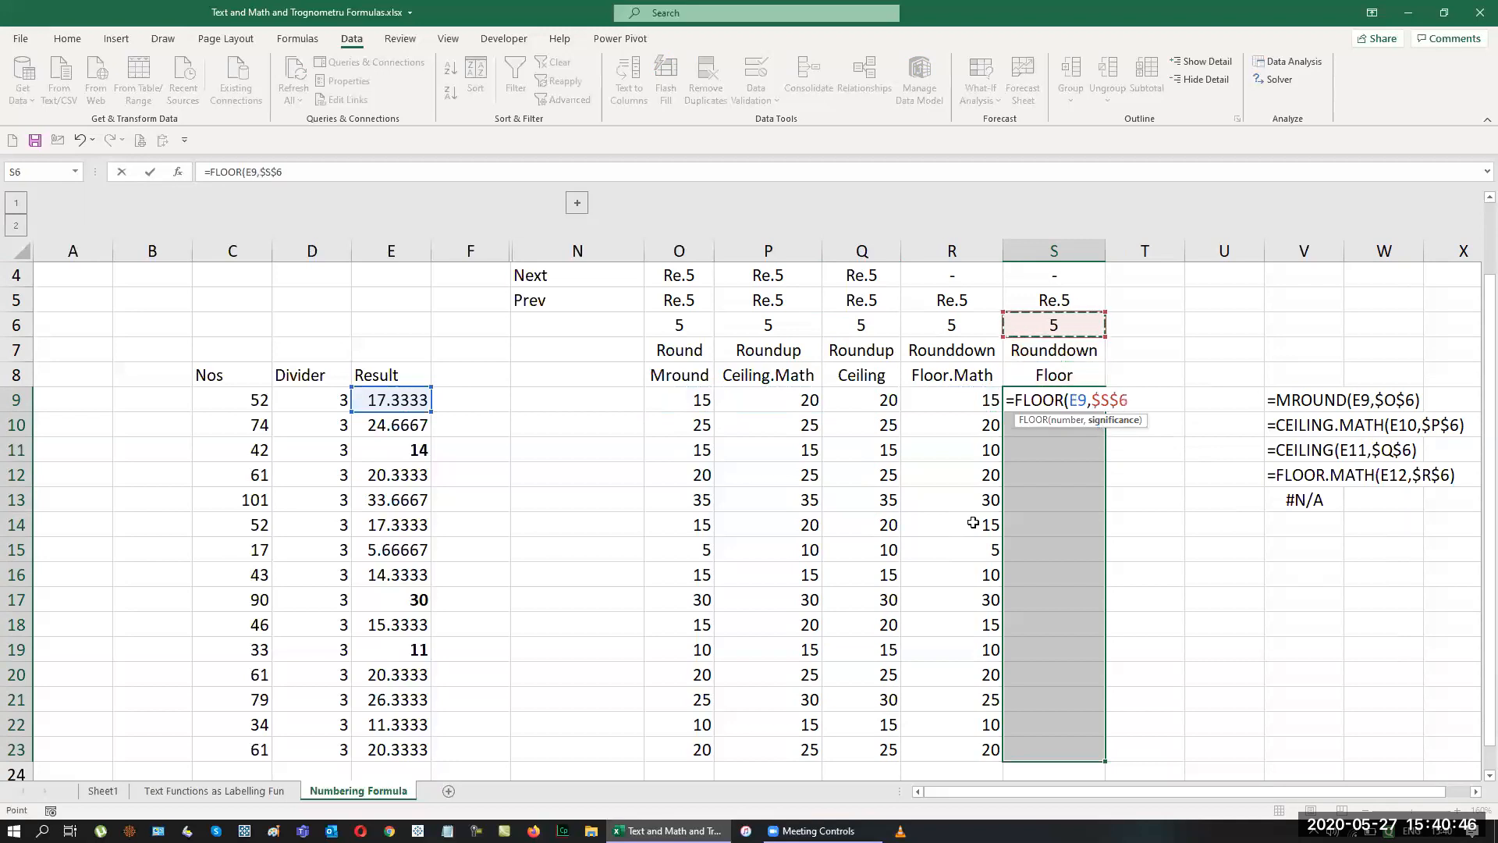
key(ctrl+Return)
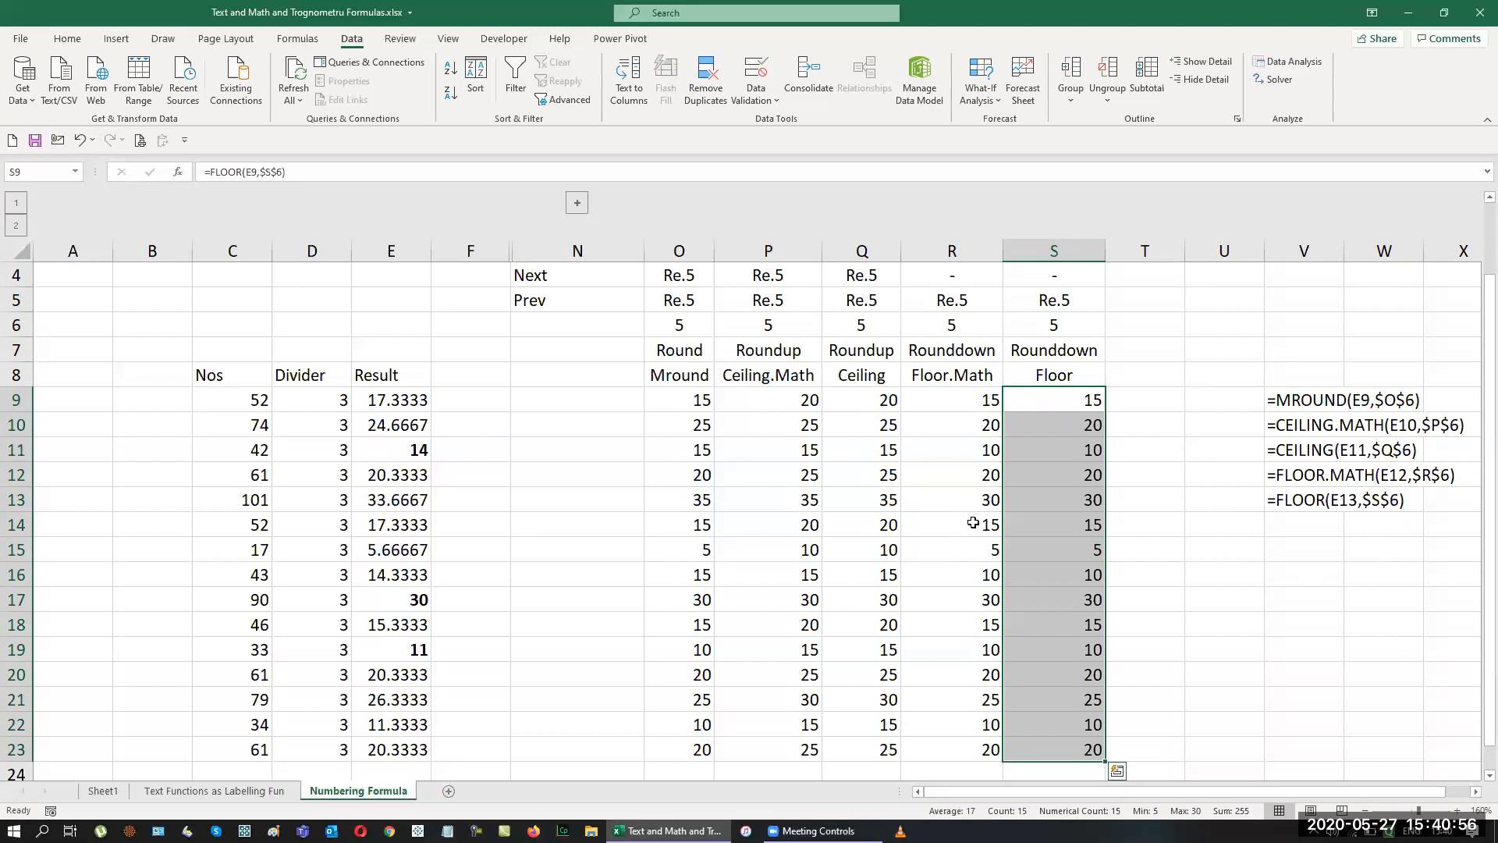
Expand and collapse the grouped columns G:M to review the basic rounding functions beside the multiple-of-5 functions.
click(234, 791)
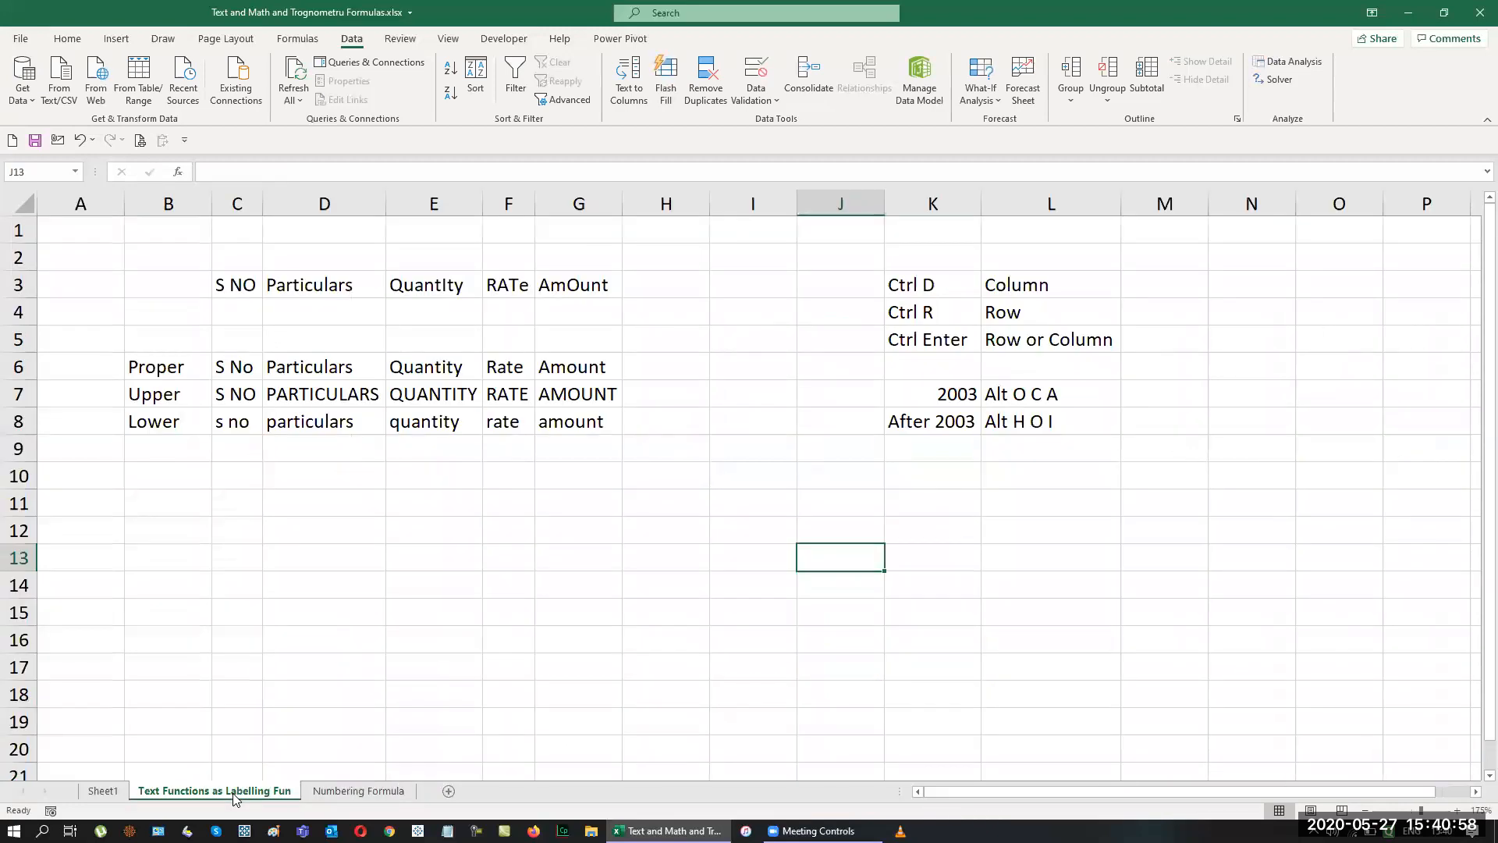
click(358, 790)
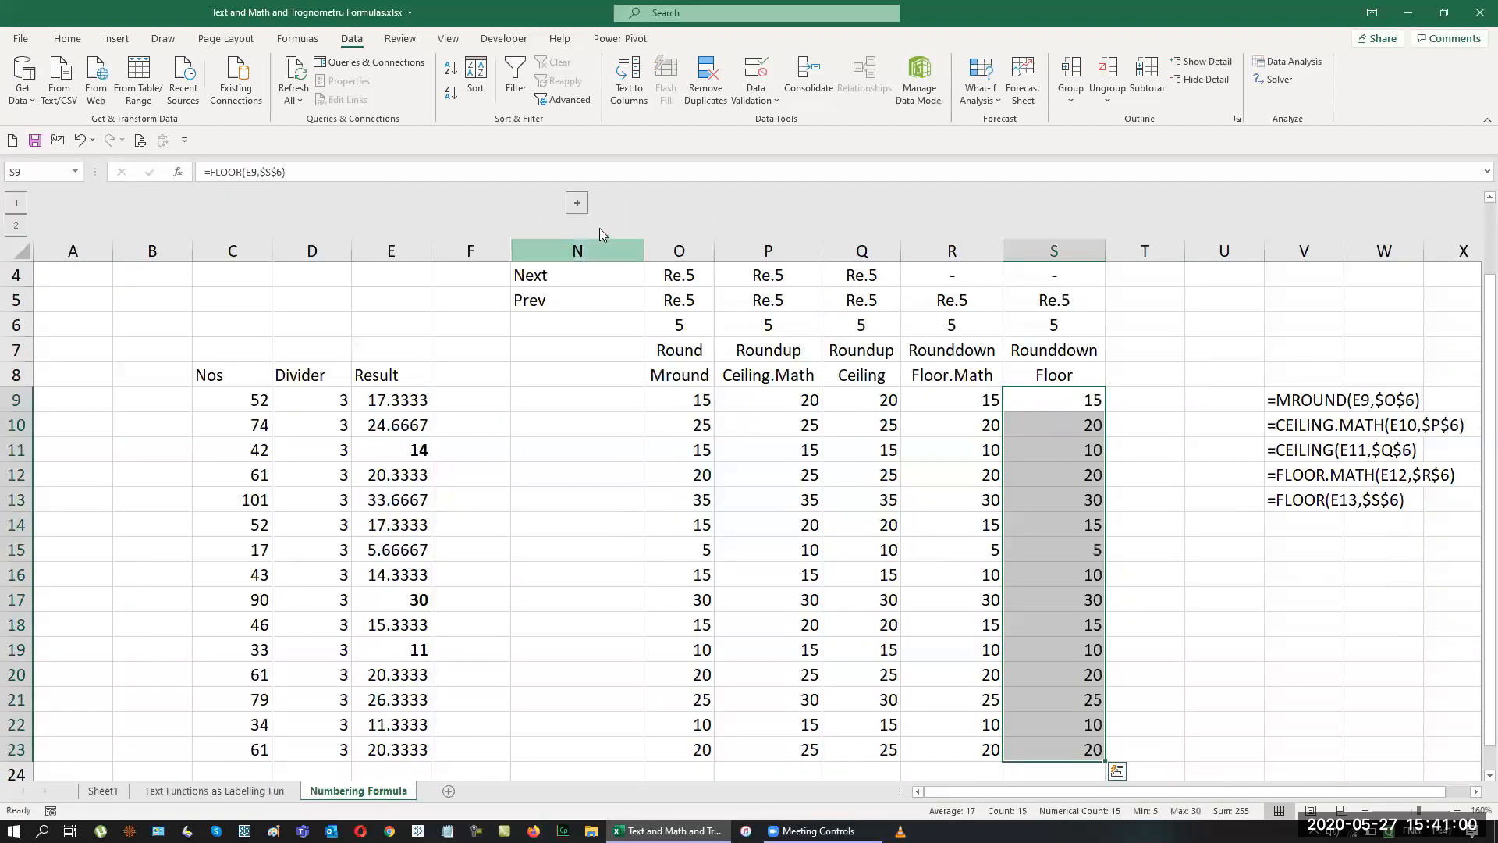
click(578, 203)
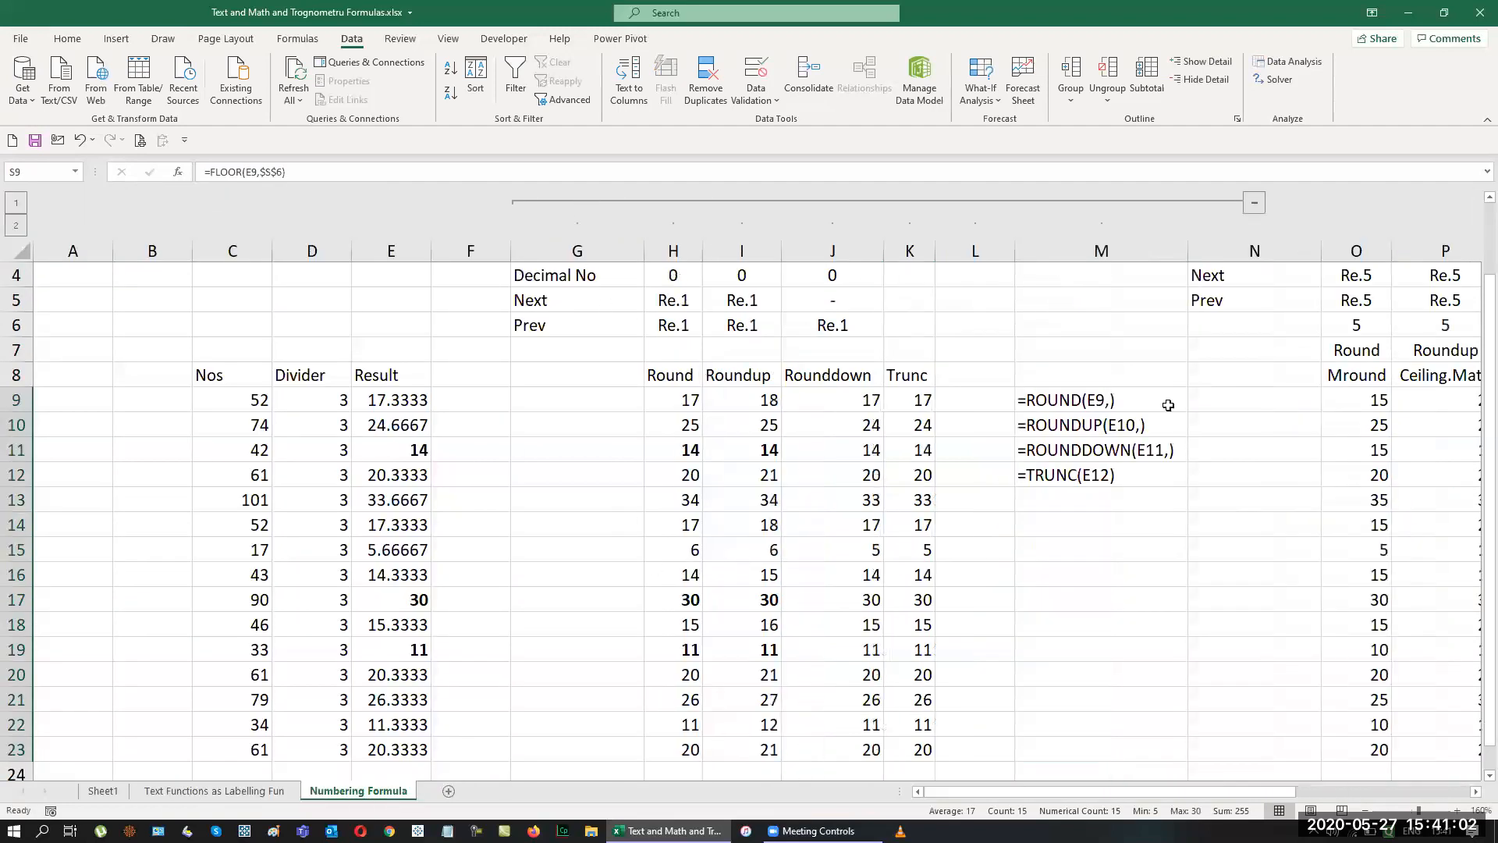
click(1253, 202)
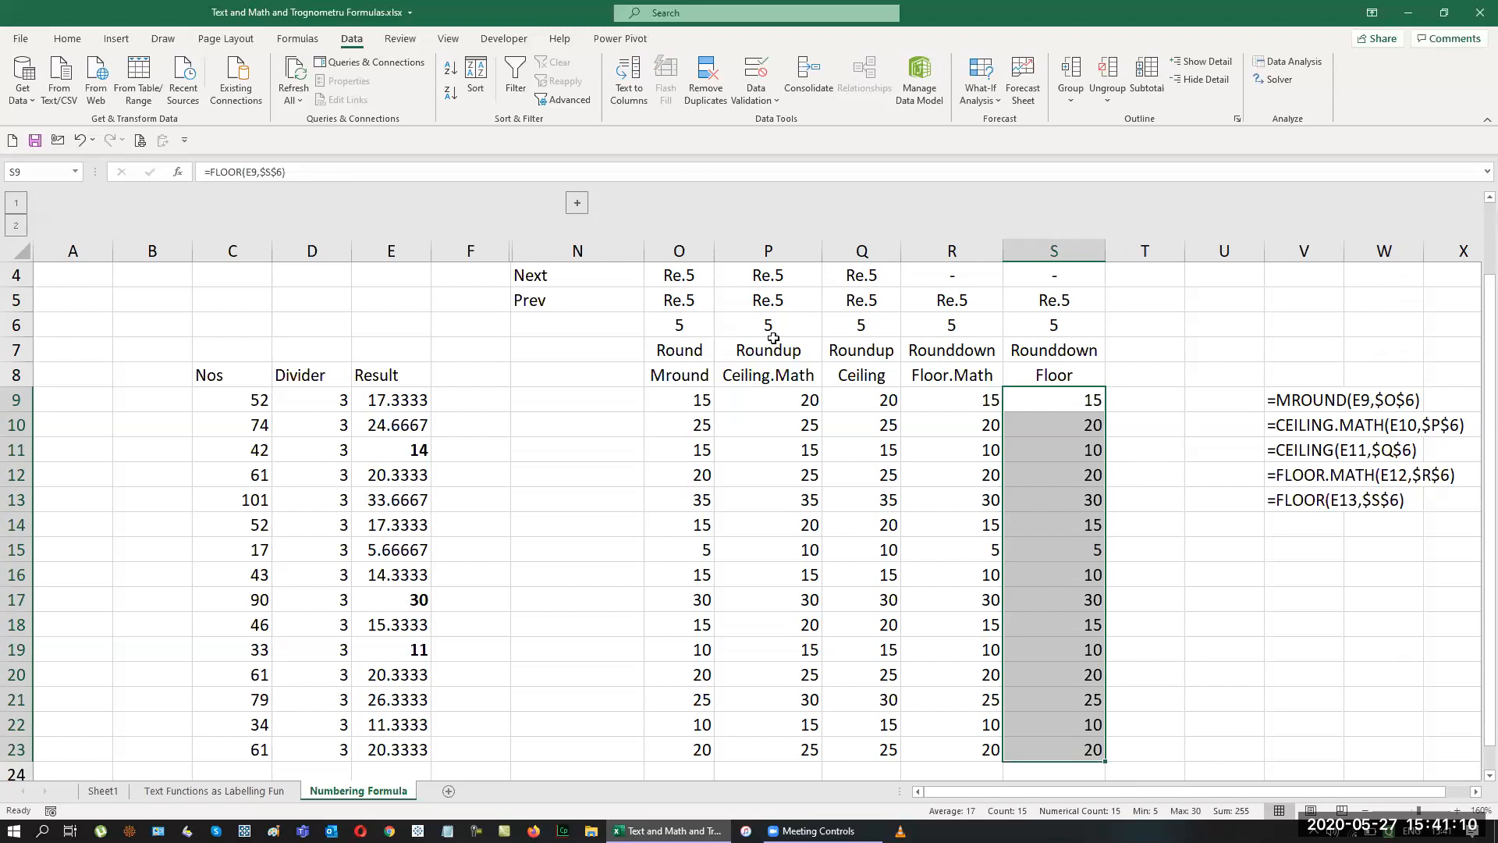
click(577, 205)
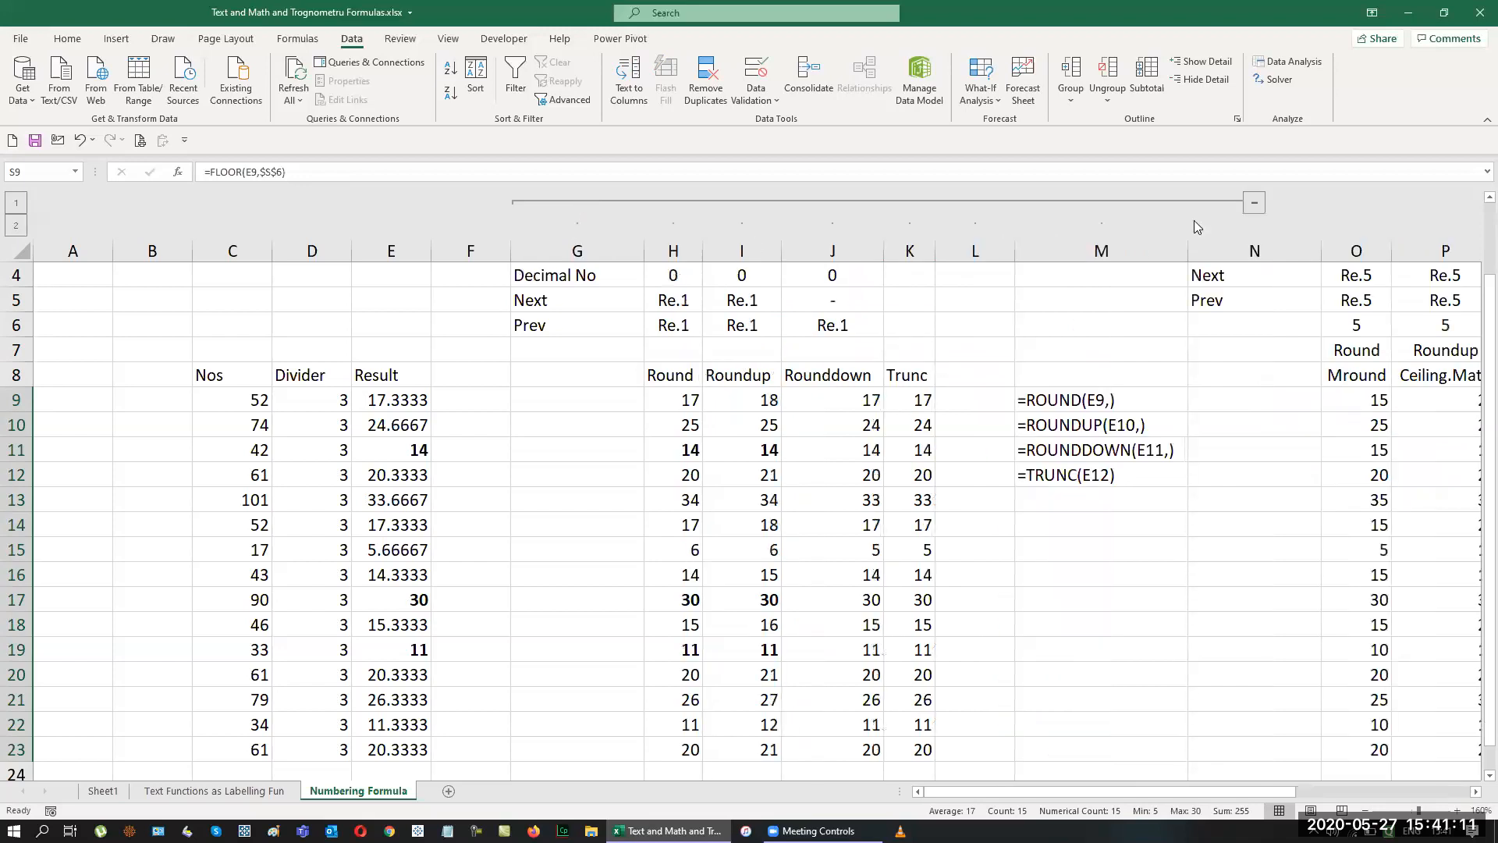
click(1255, 205)
click(1071, 92)
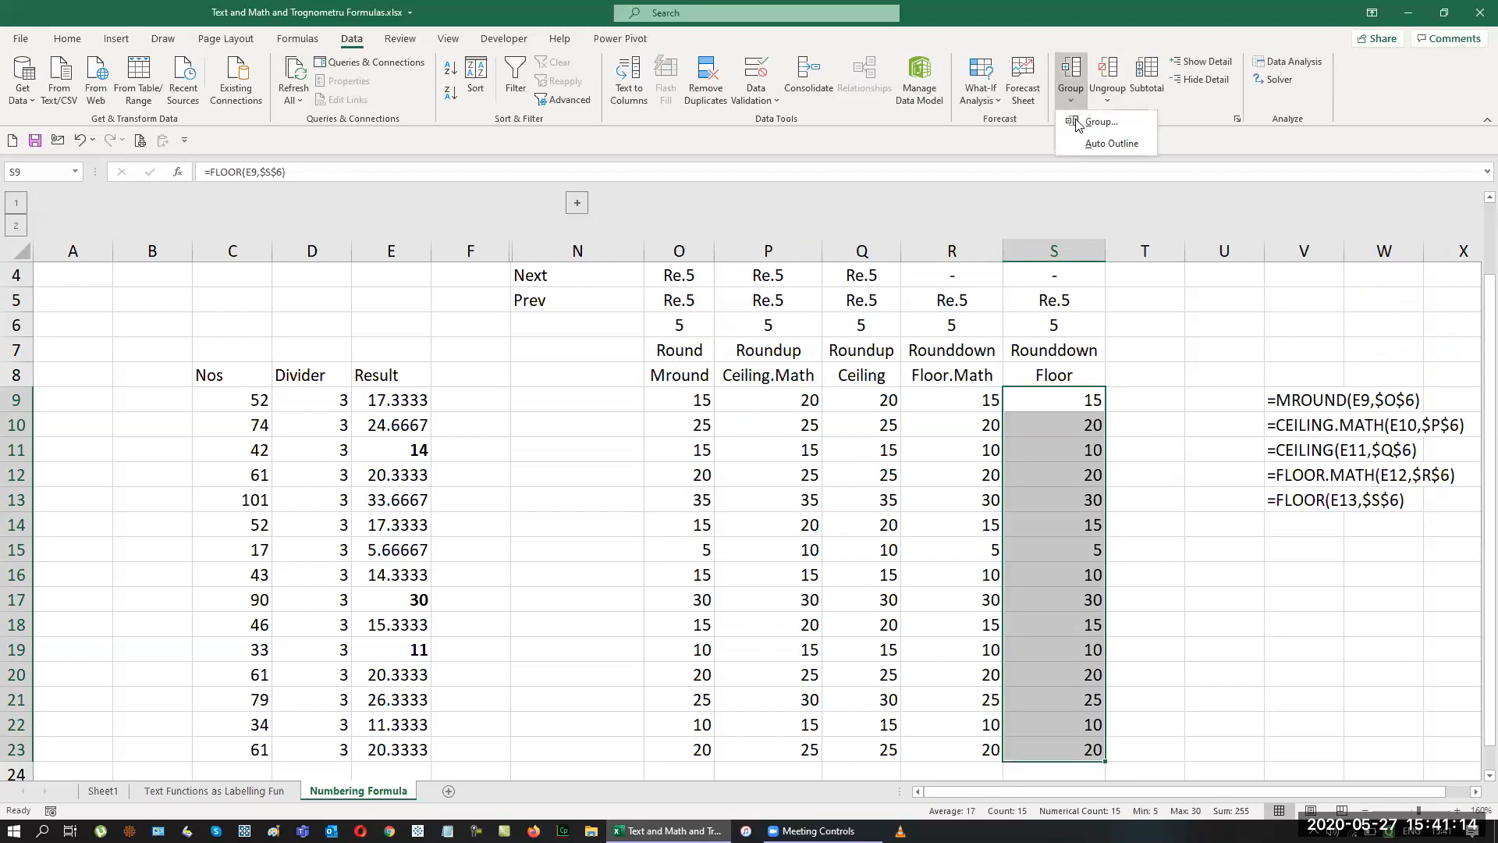
click(765, 287)
click(578, 250)
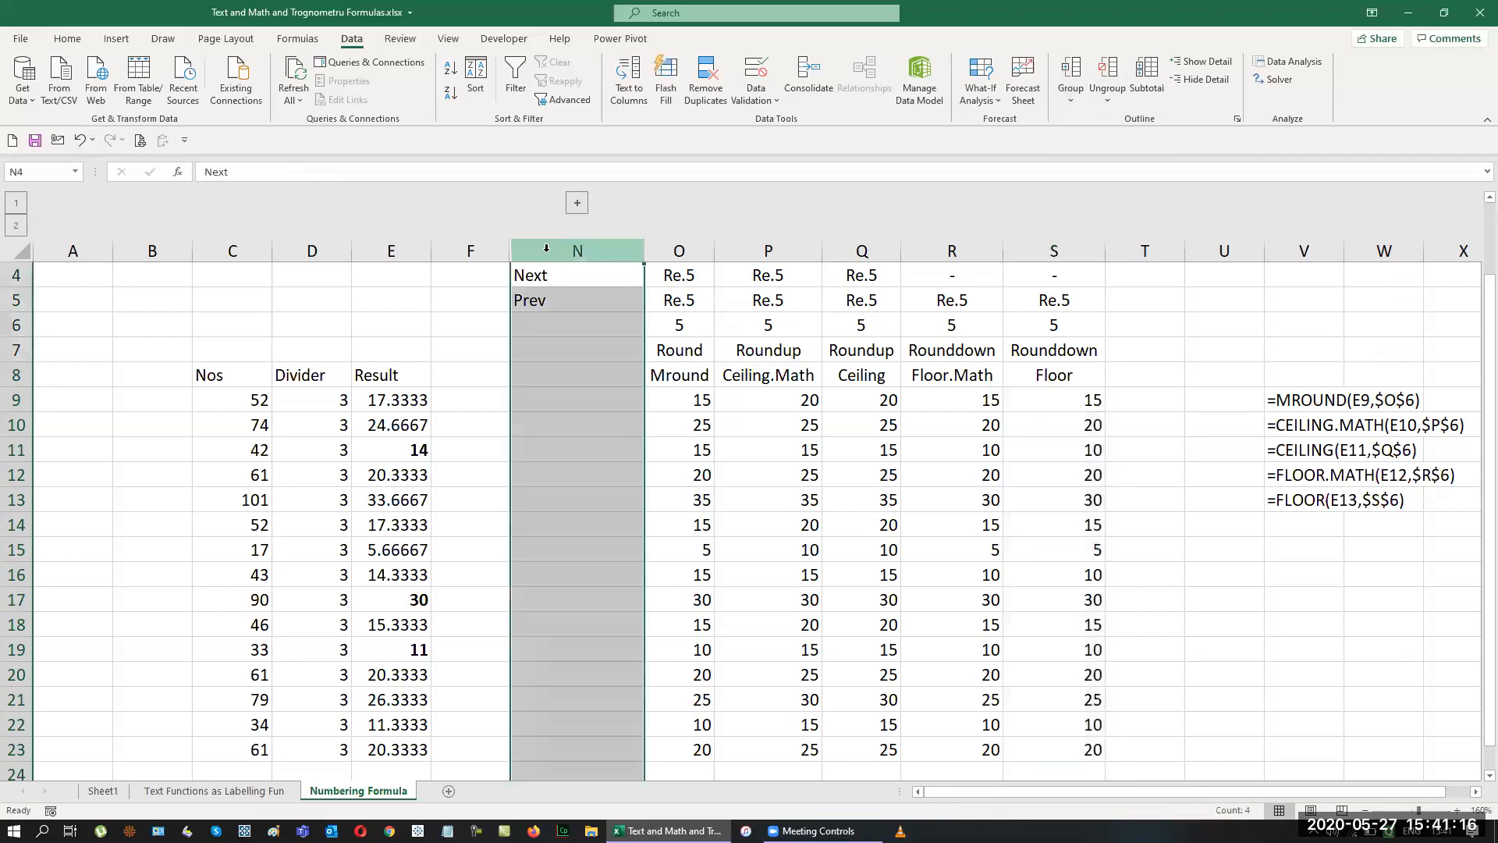
Try to apply Auto Outline to columns G:N, agreeing to modify the existing outline.
click(576, 201)
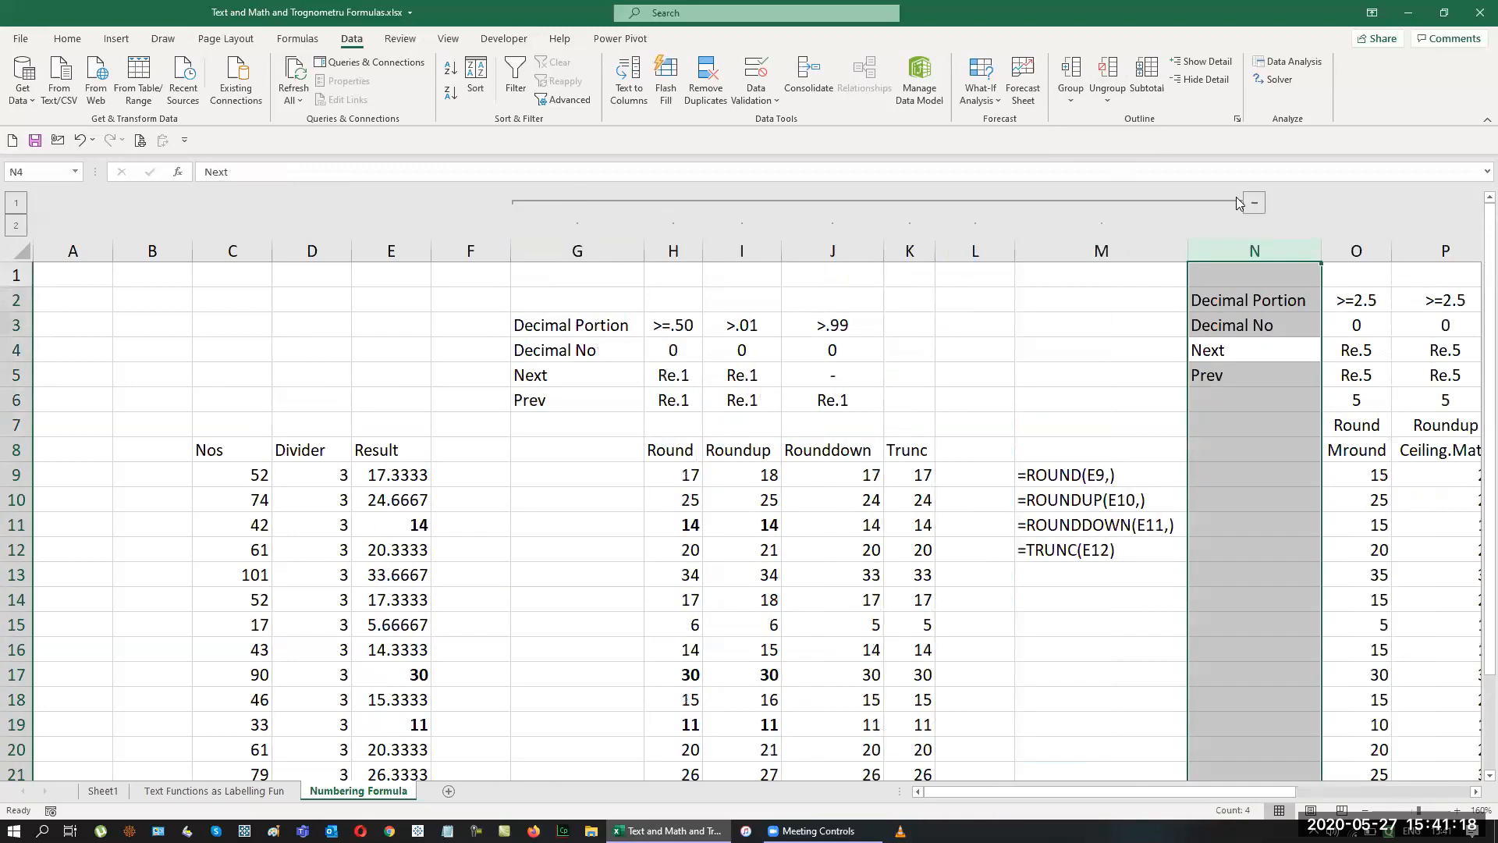
click(581, 266)
drag(581, 250, 1228, 253)
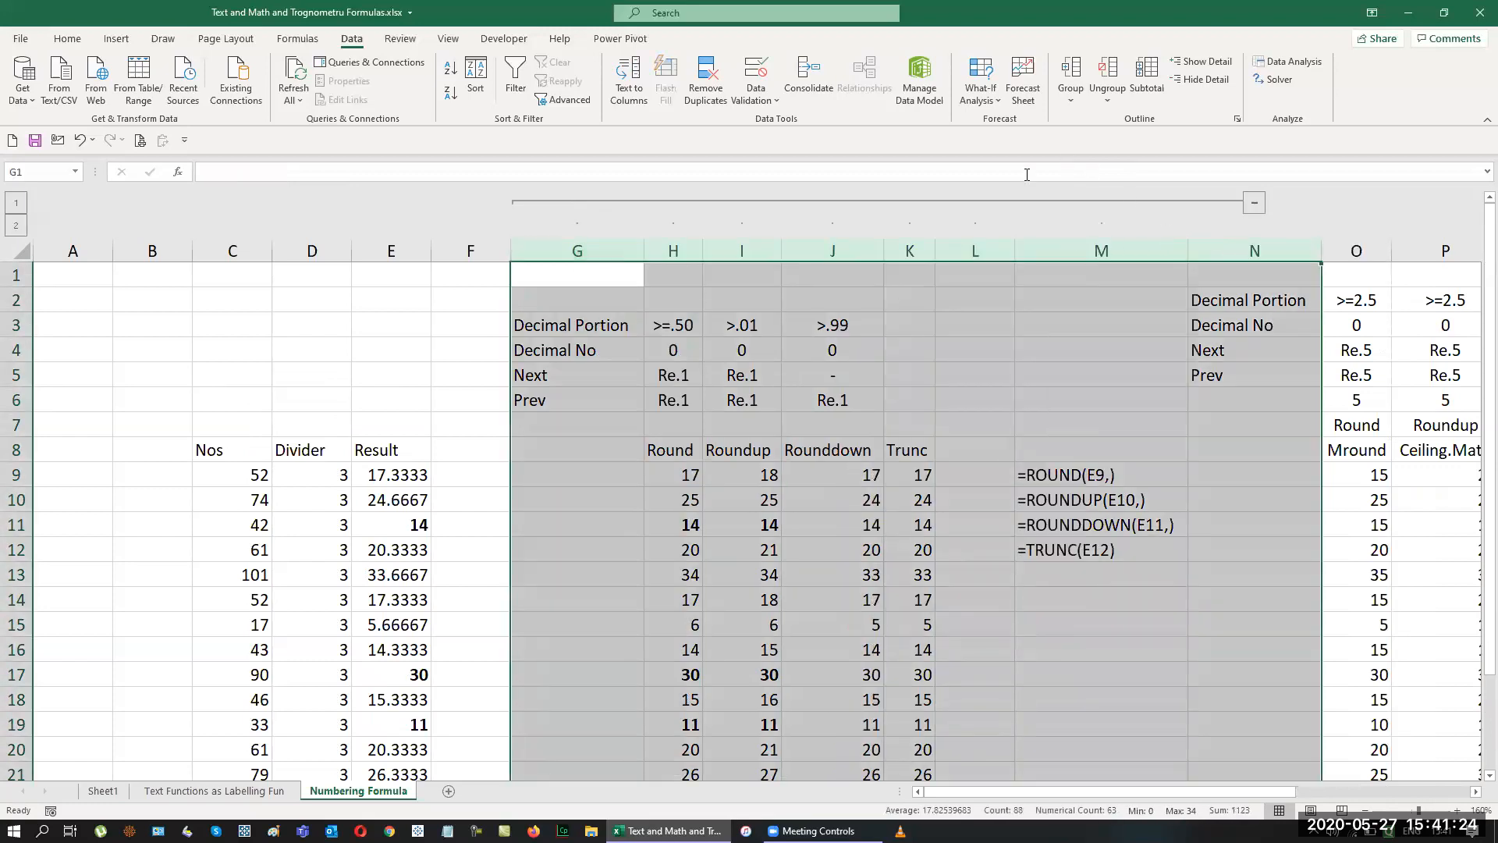
click(1070, 96)
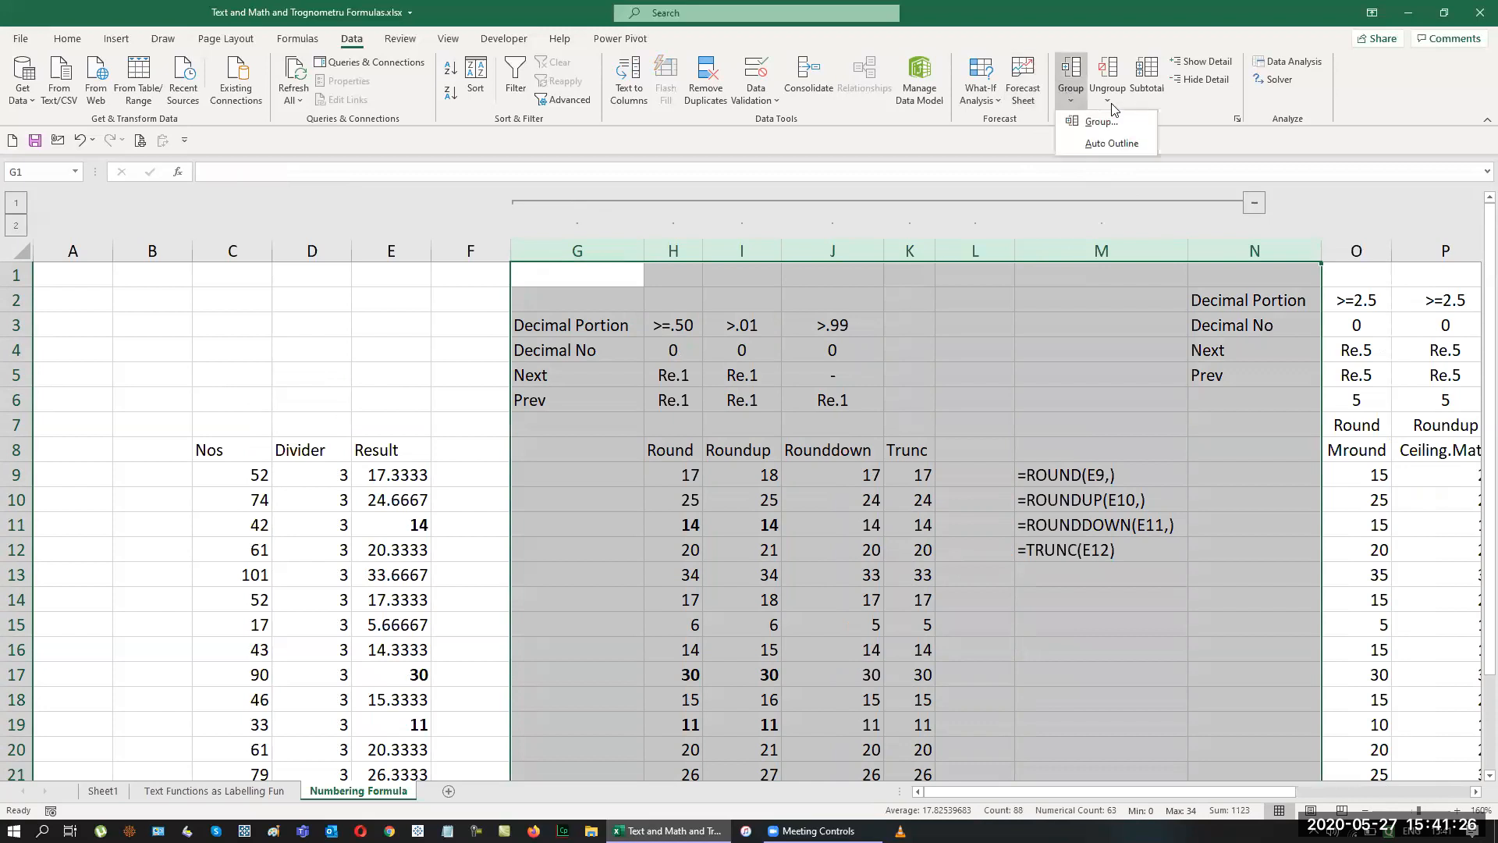
click(1050, 299)
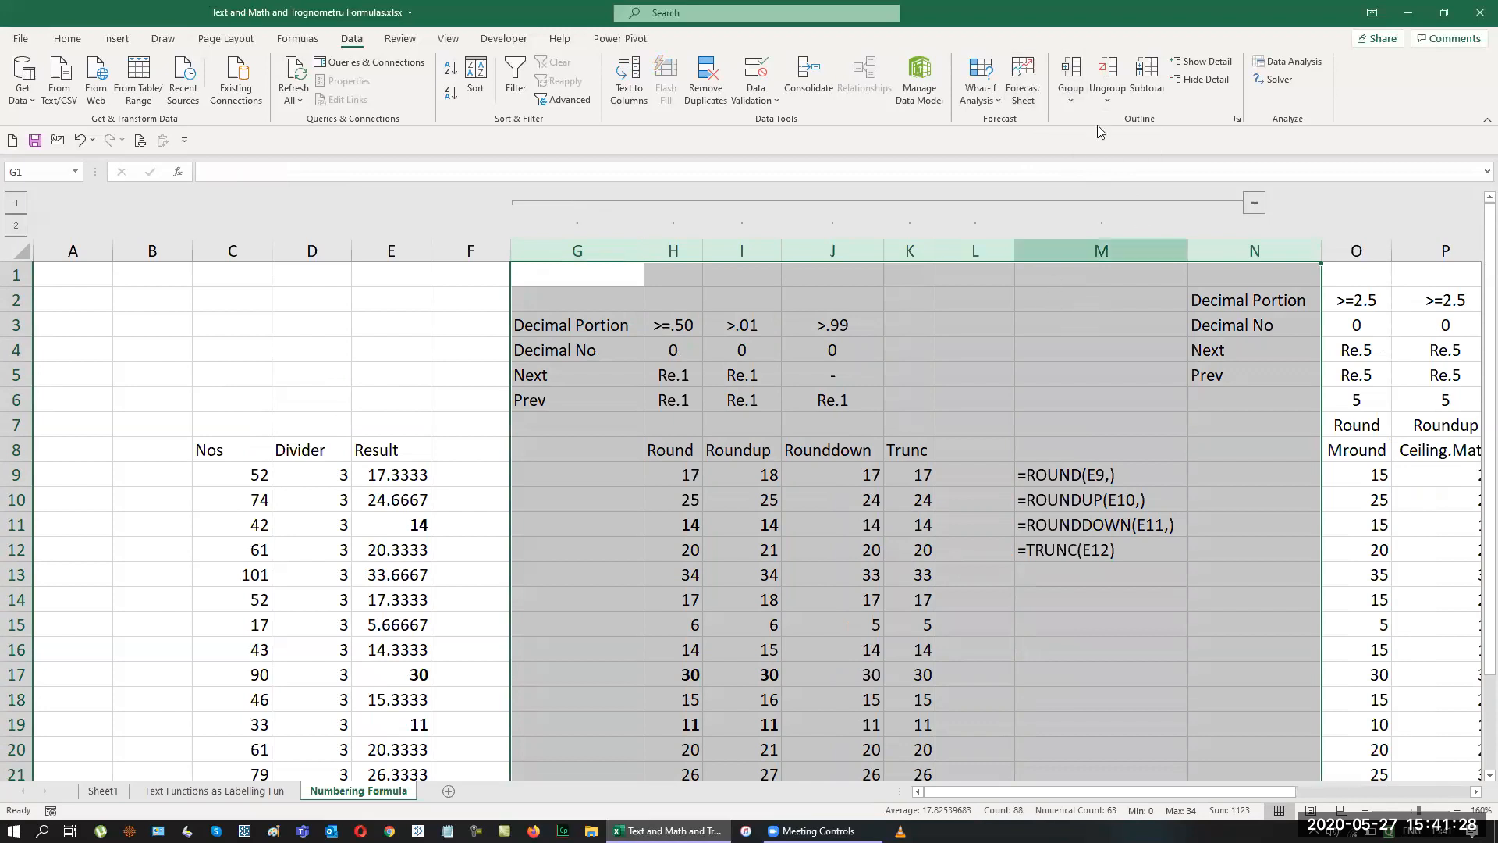
click(1063, 100)
click(1074, 145)
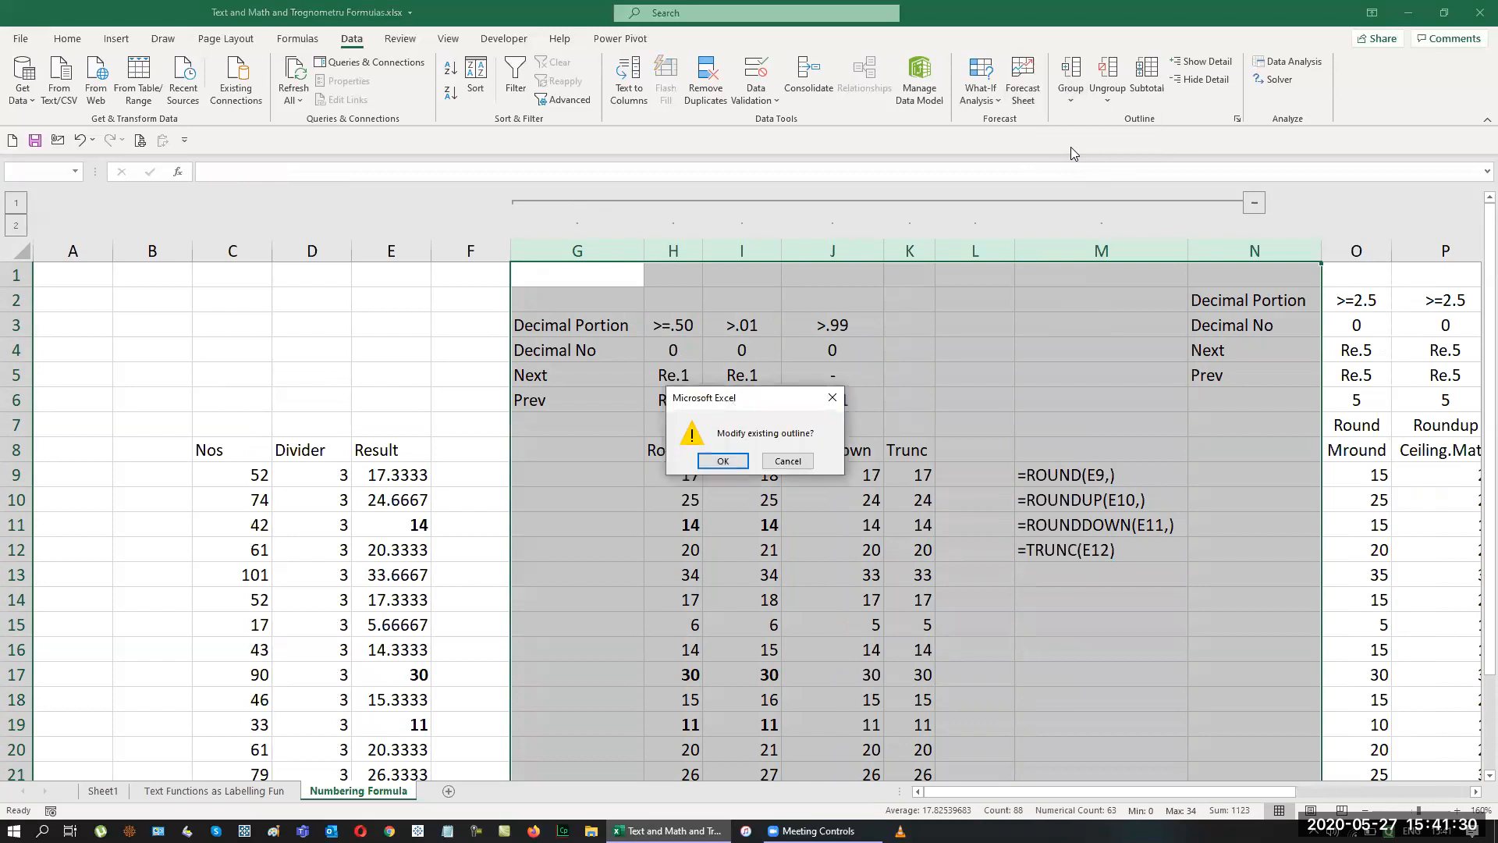
click(729, 465)
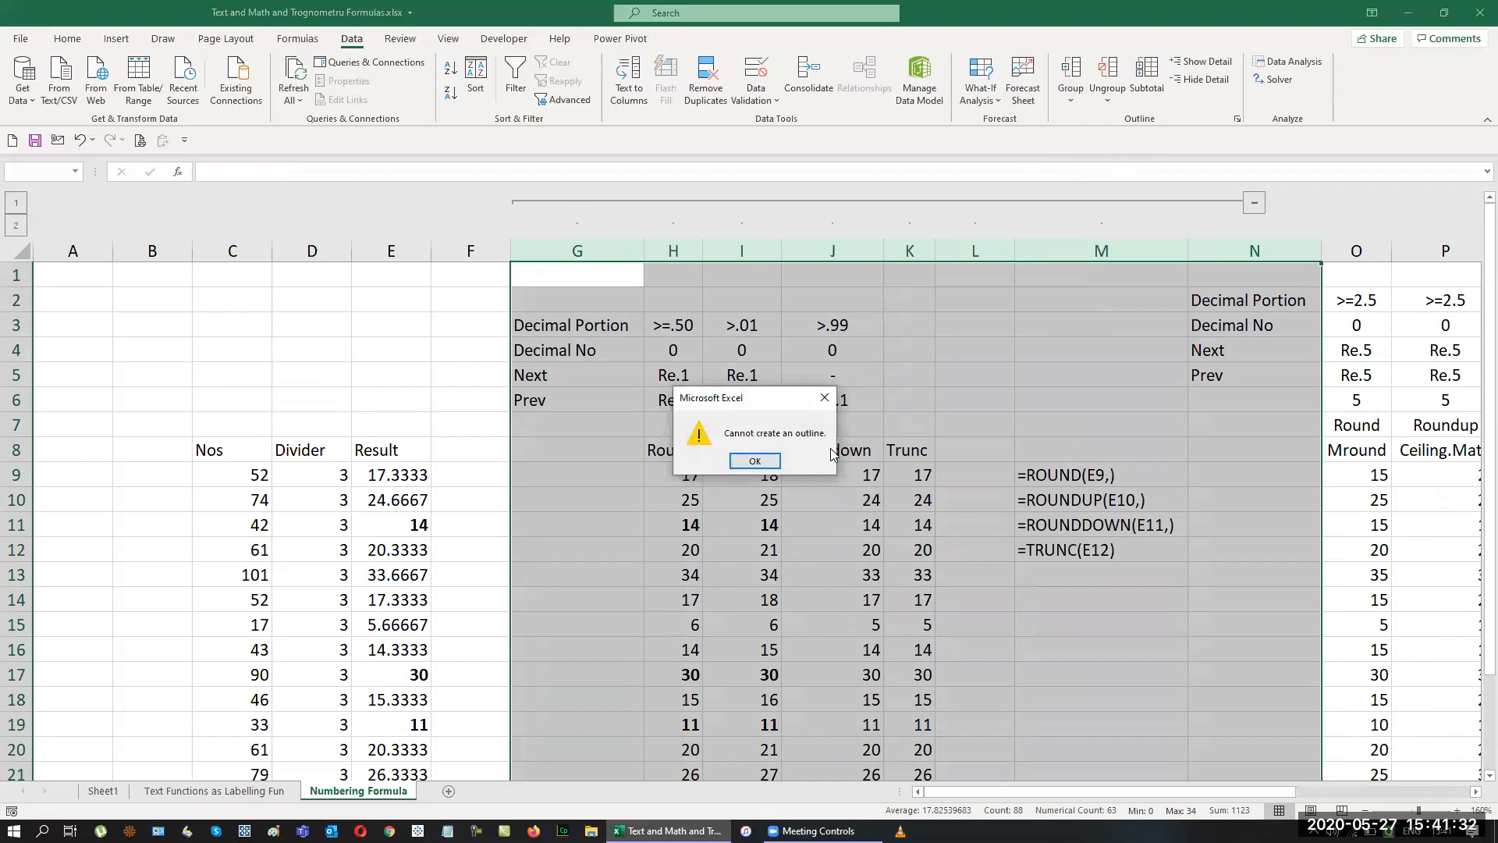
key(Return)
click(1053, 454)
click(1268, 358)
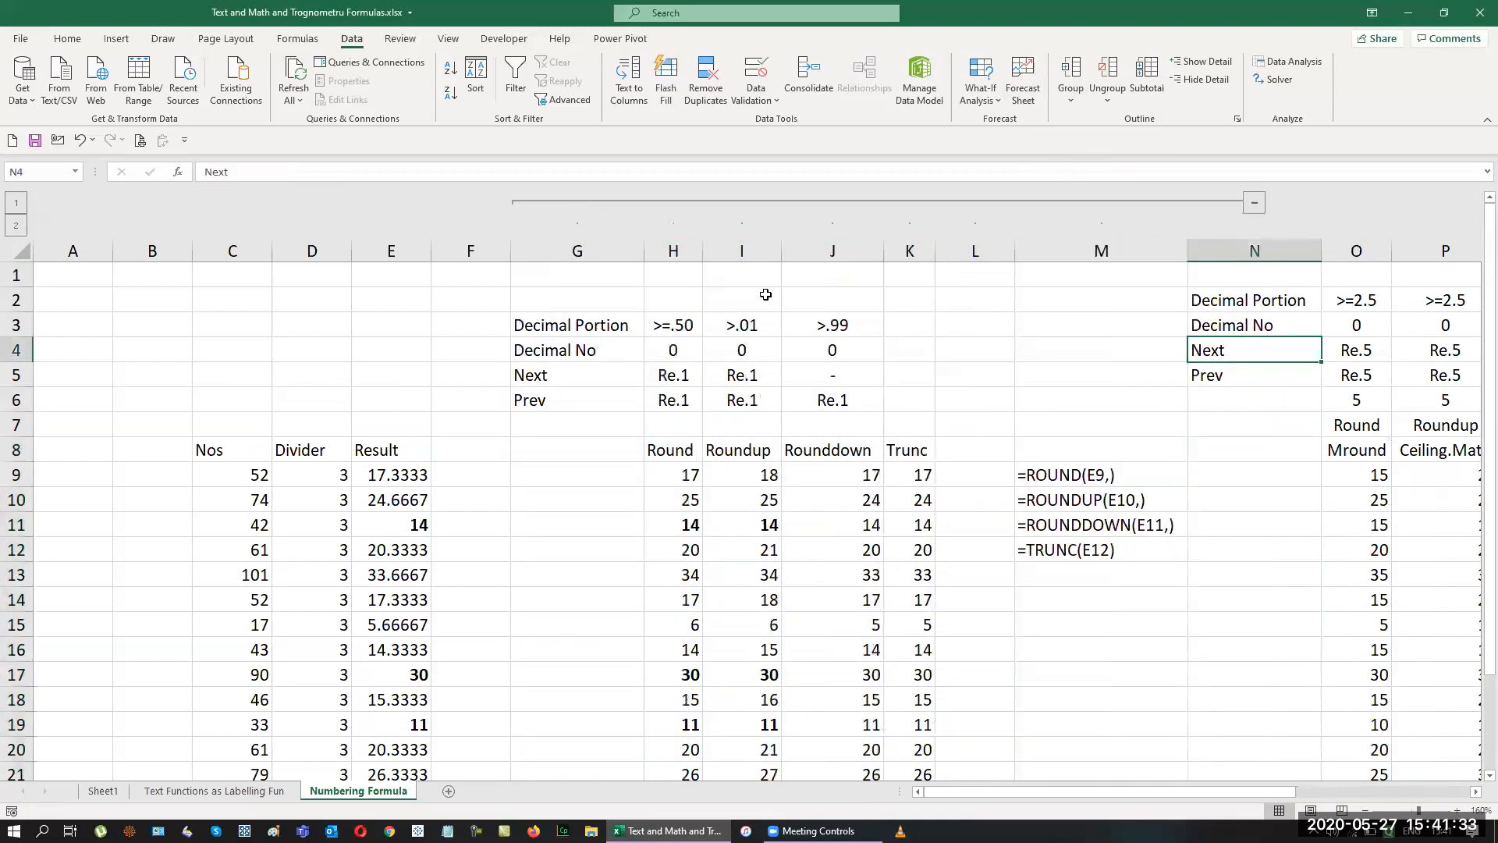
click(576, 255)
drag(1018, 252, 1101, 252)
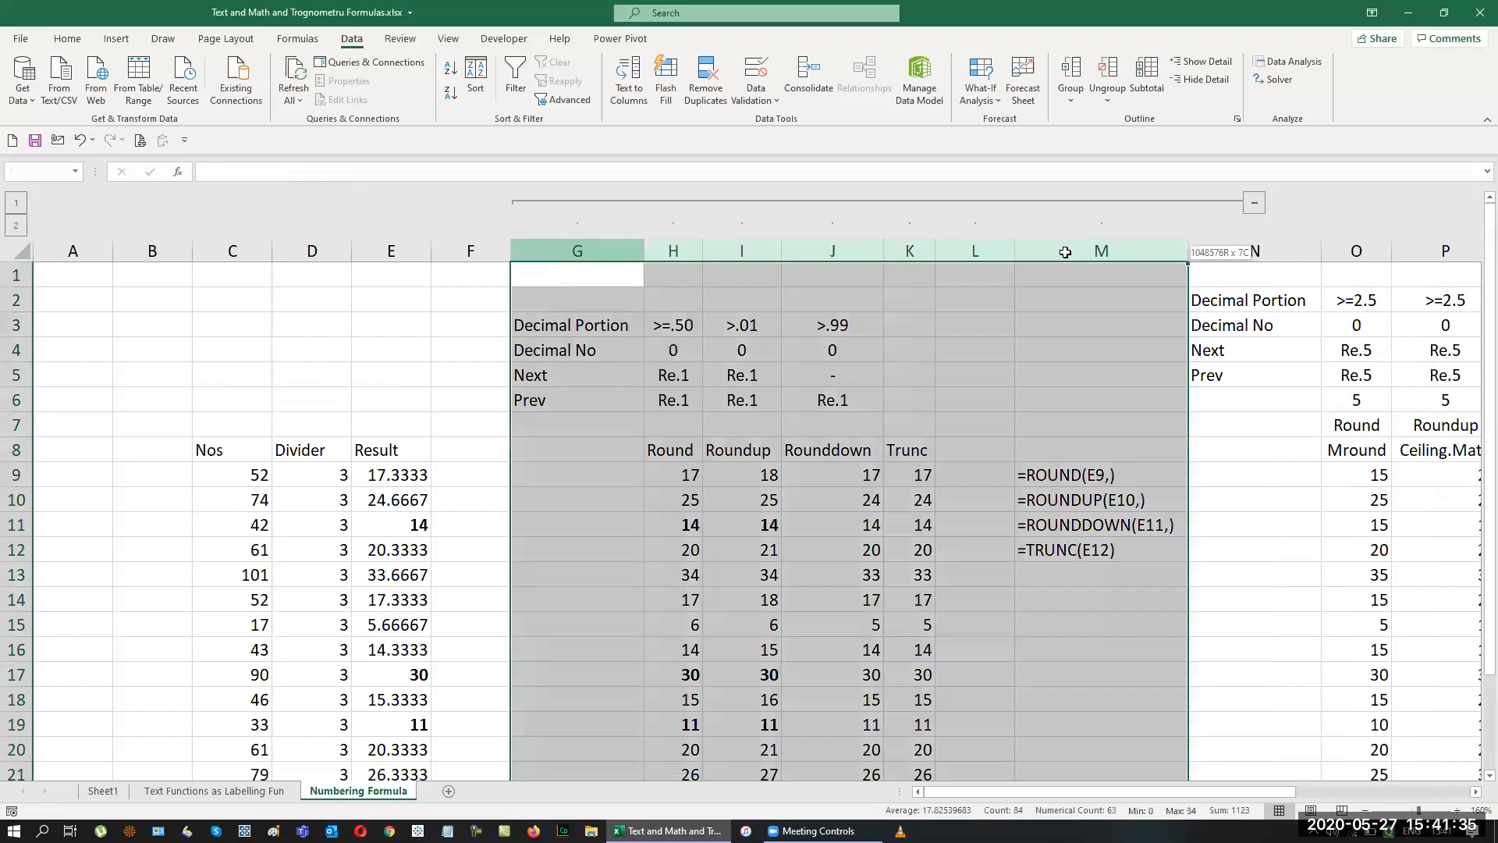
click(1071, 100)
click(1161, 221)
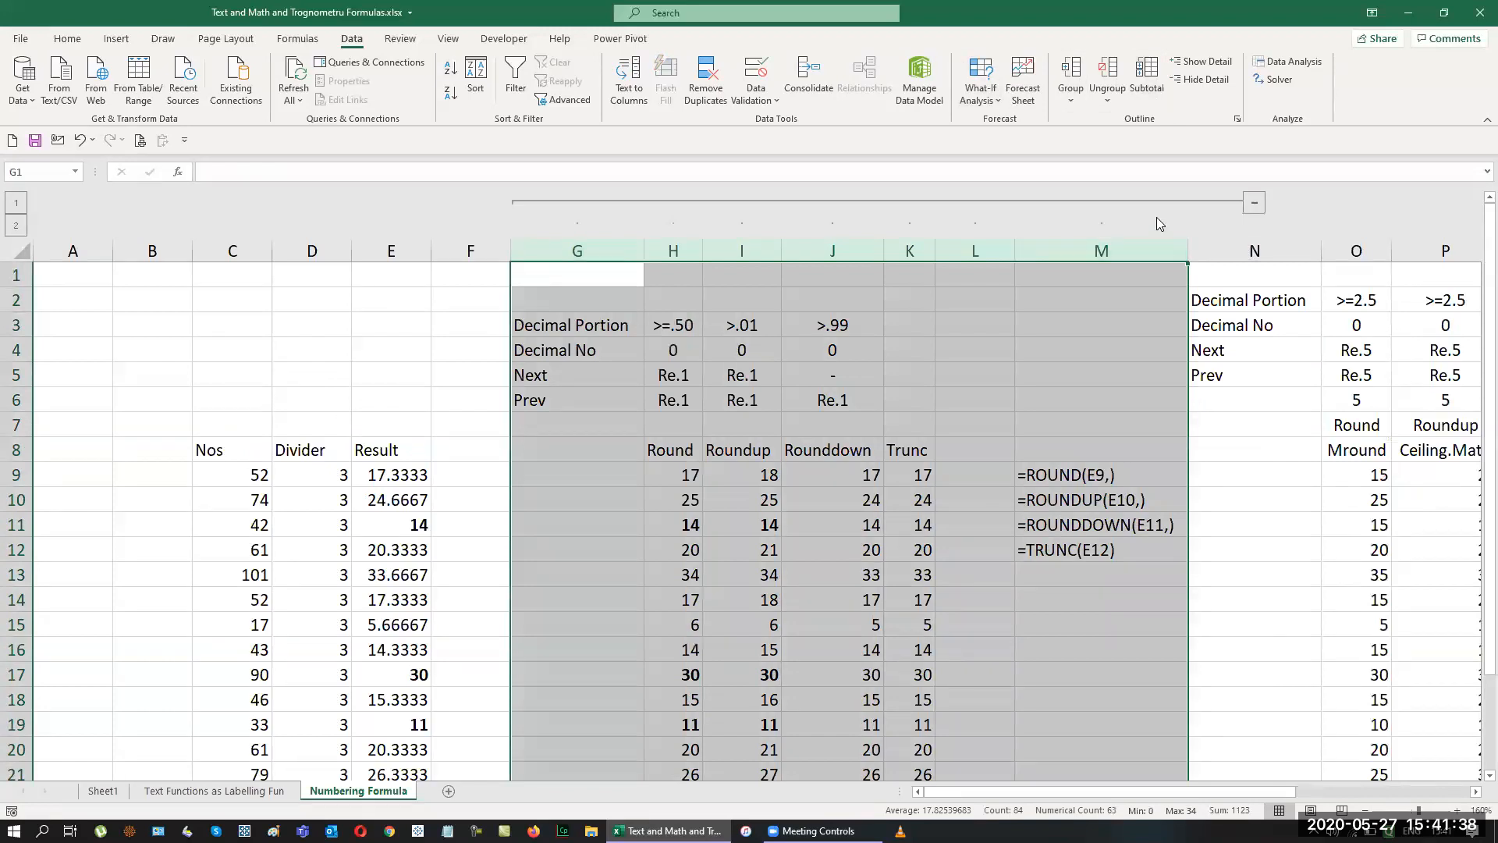
click(826, 299)
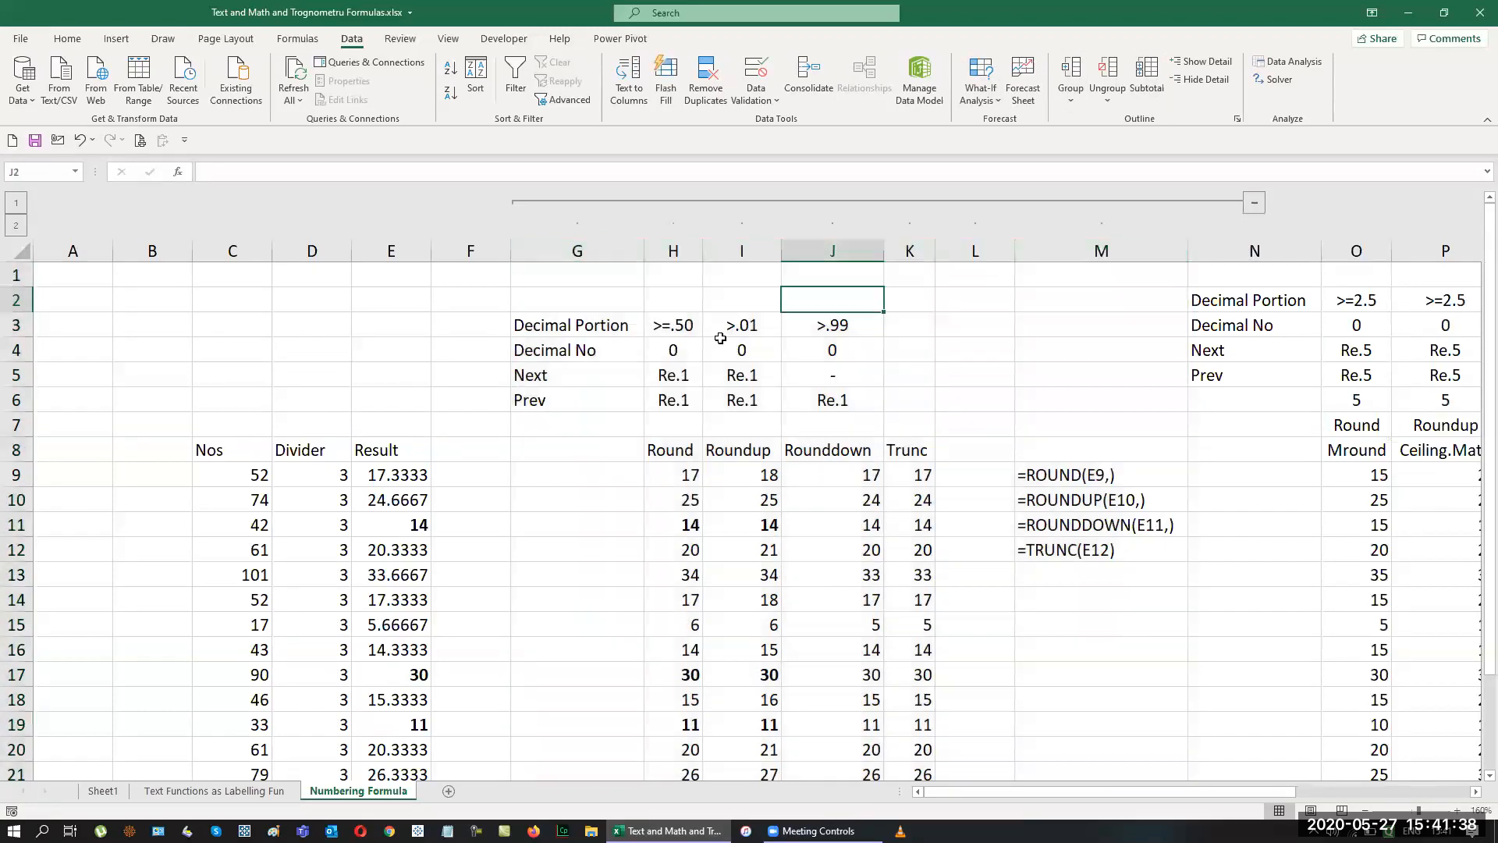
click(1254, 202)
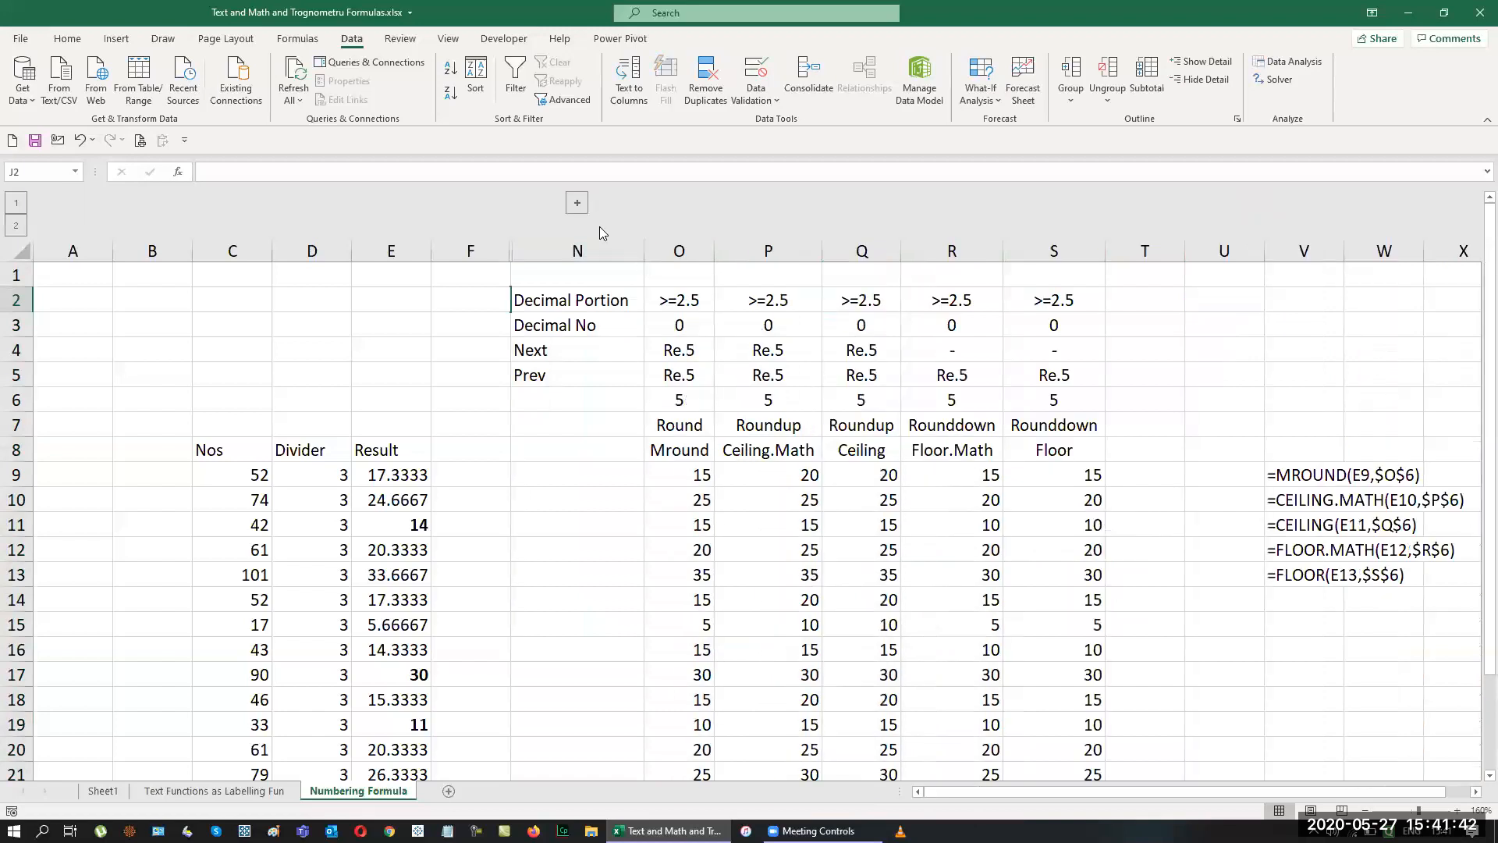
click(578, 250)
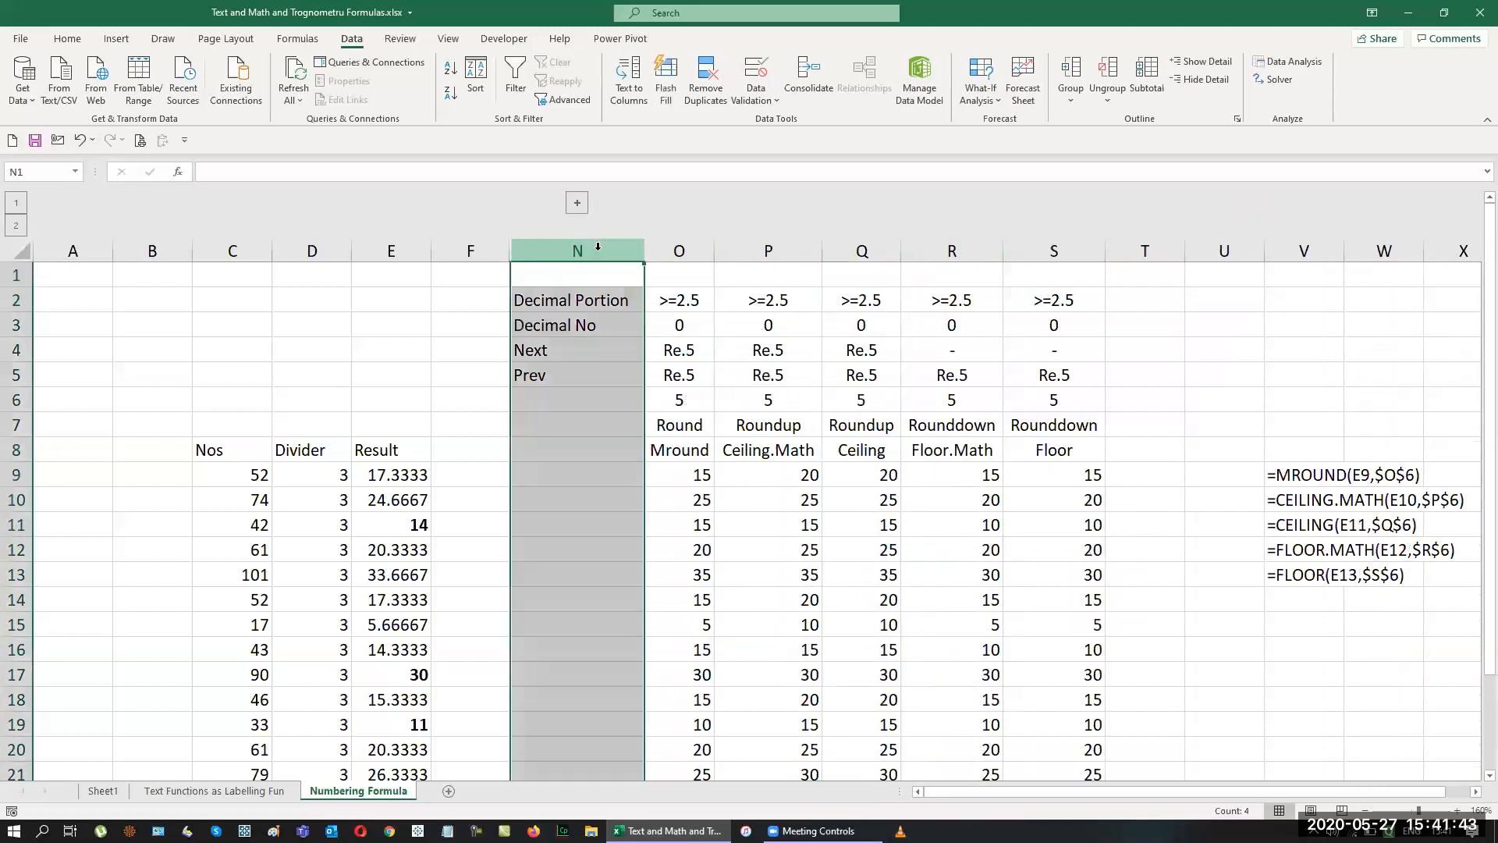
click(1065, 103)
click(1197, 352)
click(687, 302)
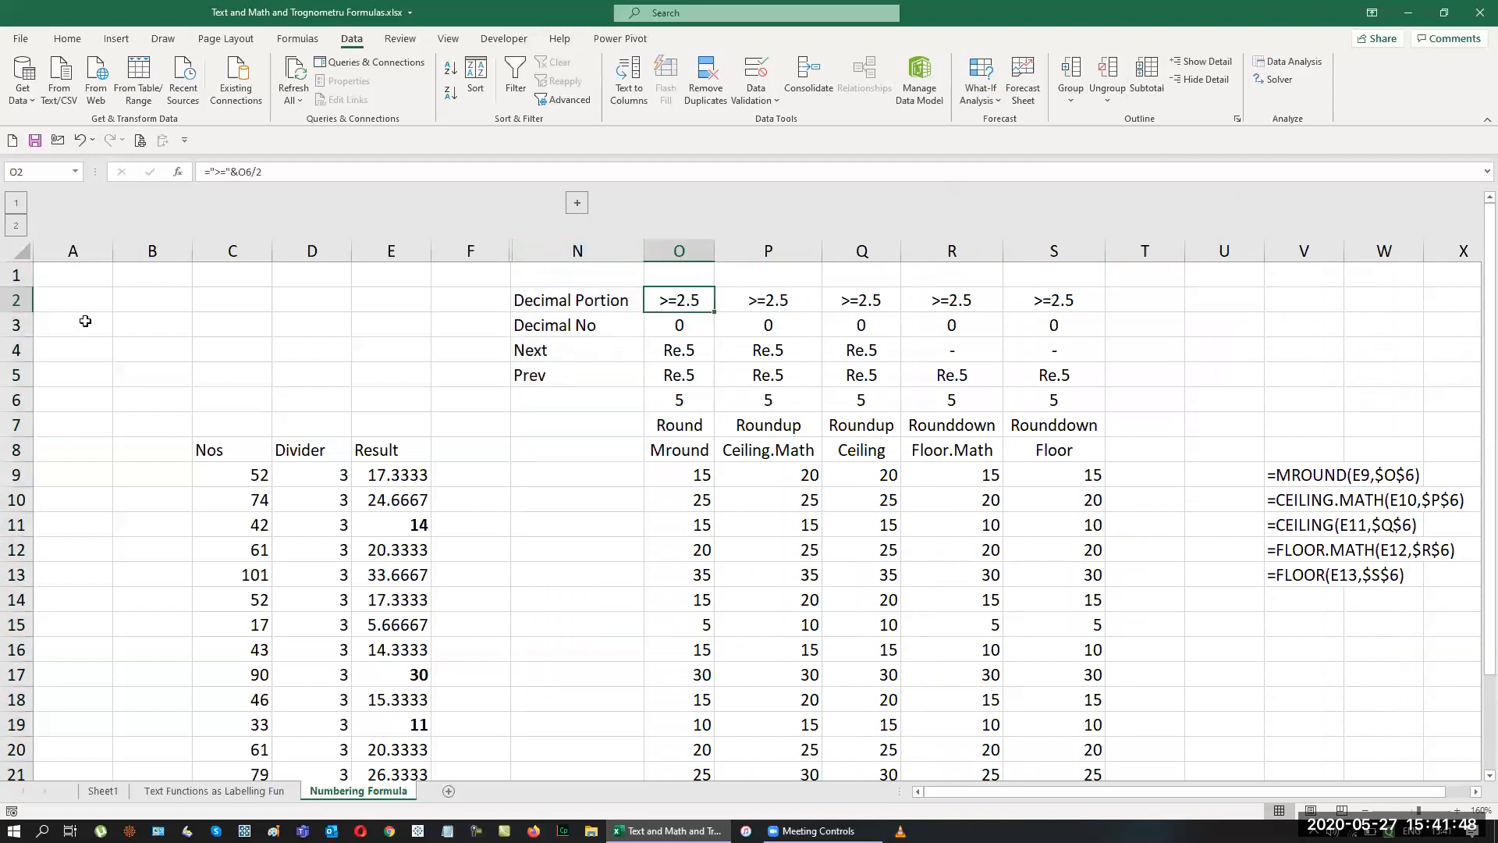
Expand the collapsed column group and ungroup columns G:M.
click(577, 203)
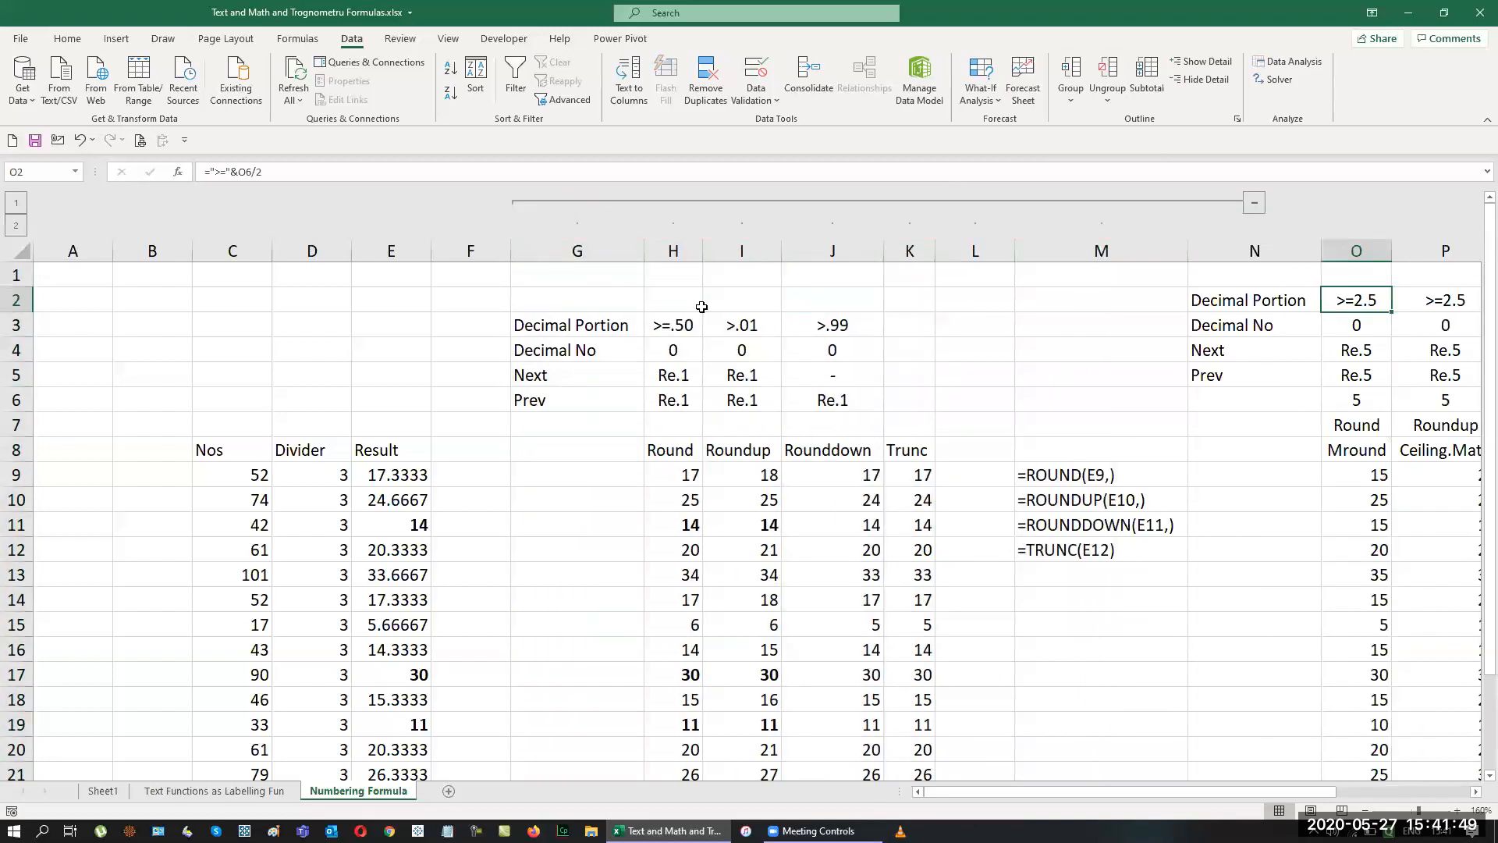
click(597, 272)
drag(596, 272, 1080, 272)
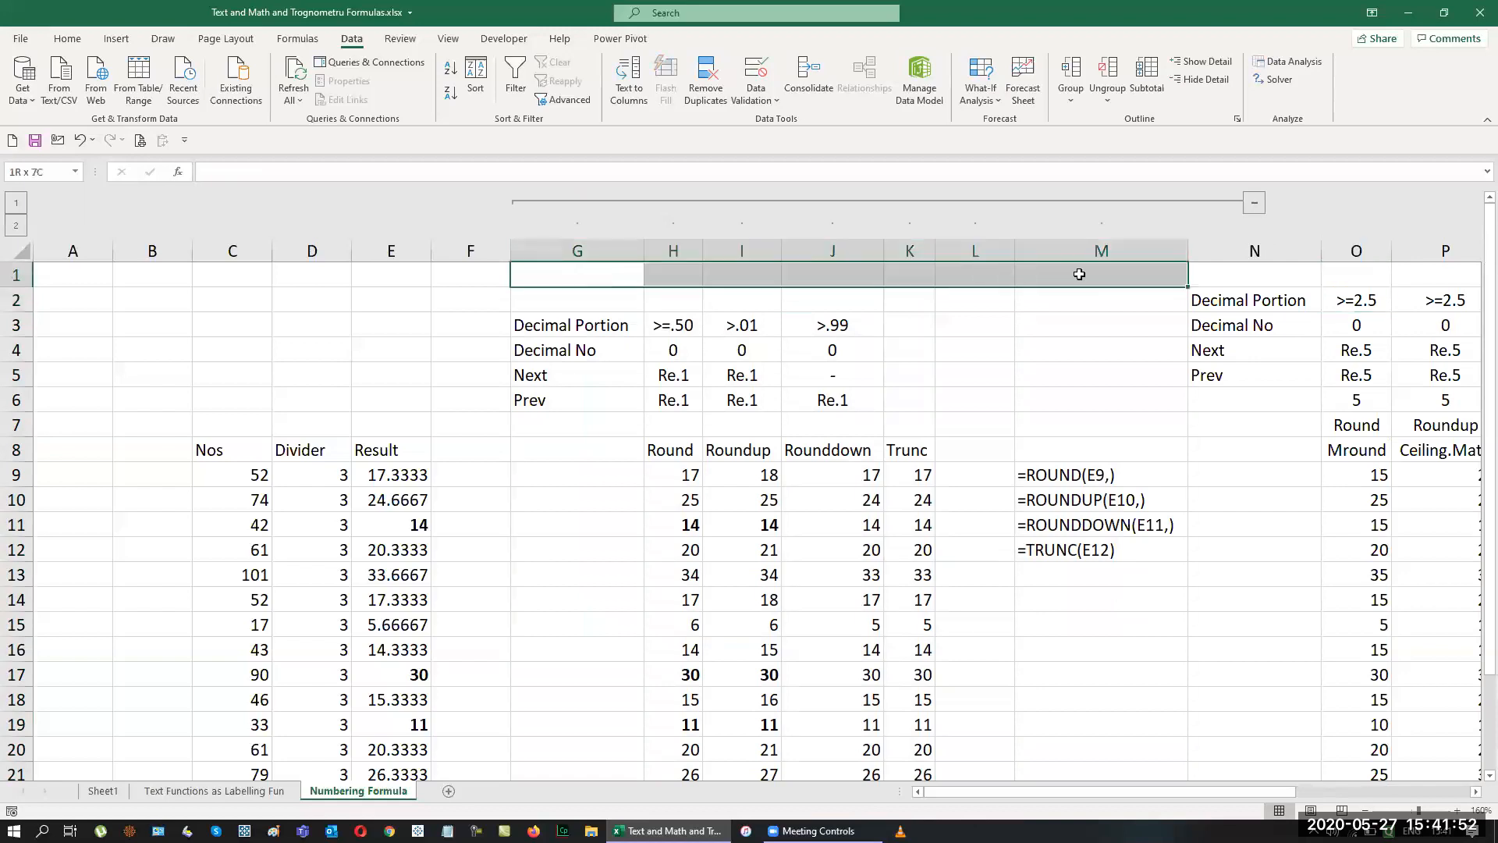
click(1108, 103)
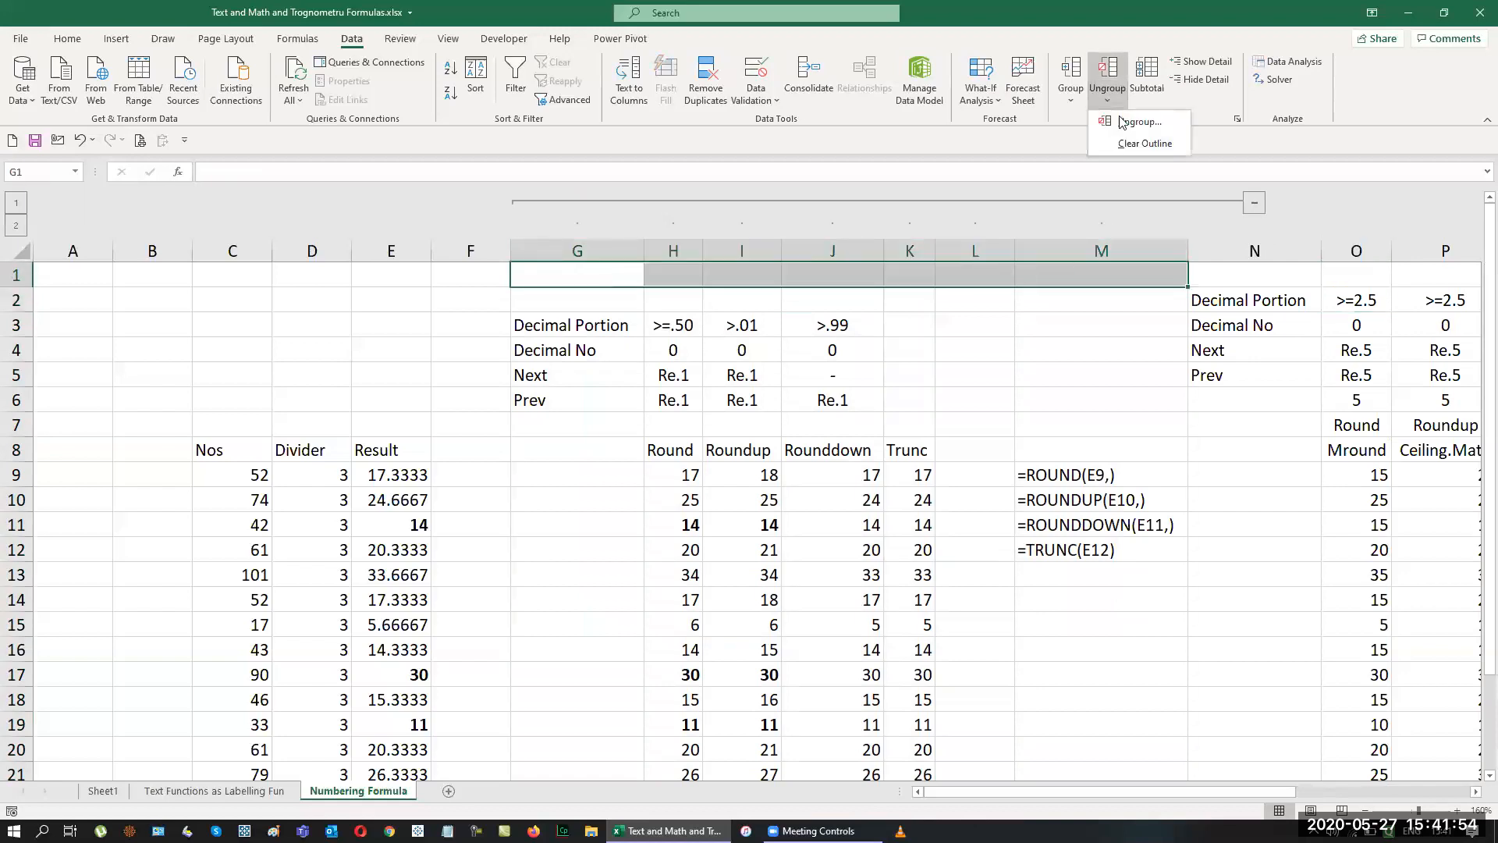
click(1124, 122)
click(1159, 521)
click(1155, 550)
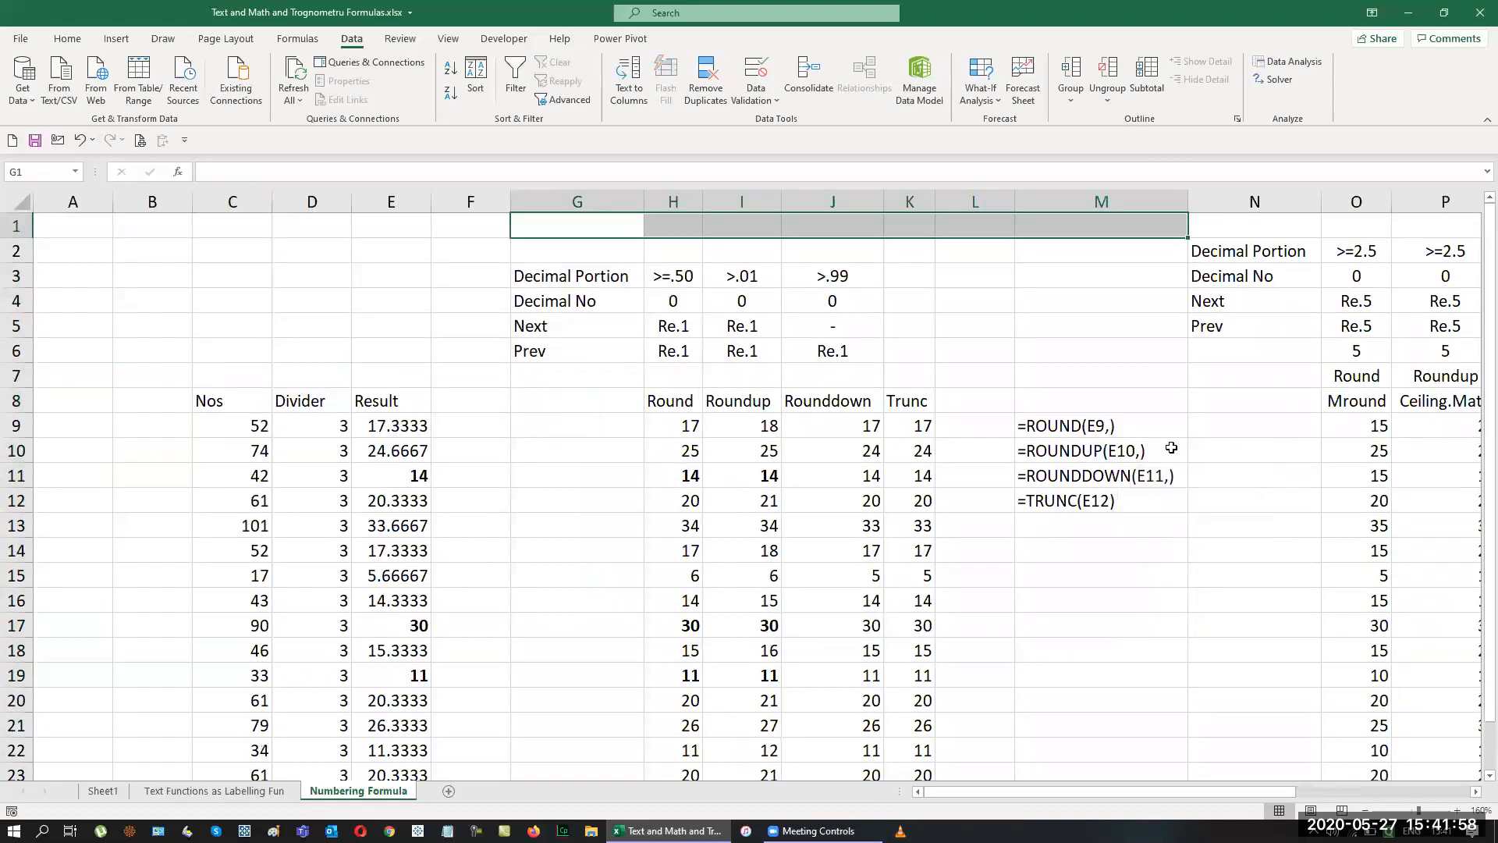
click(1170, 449)
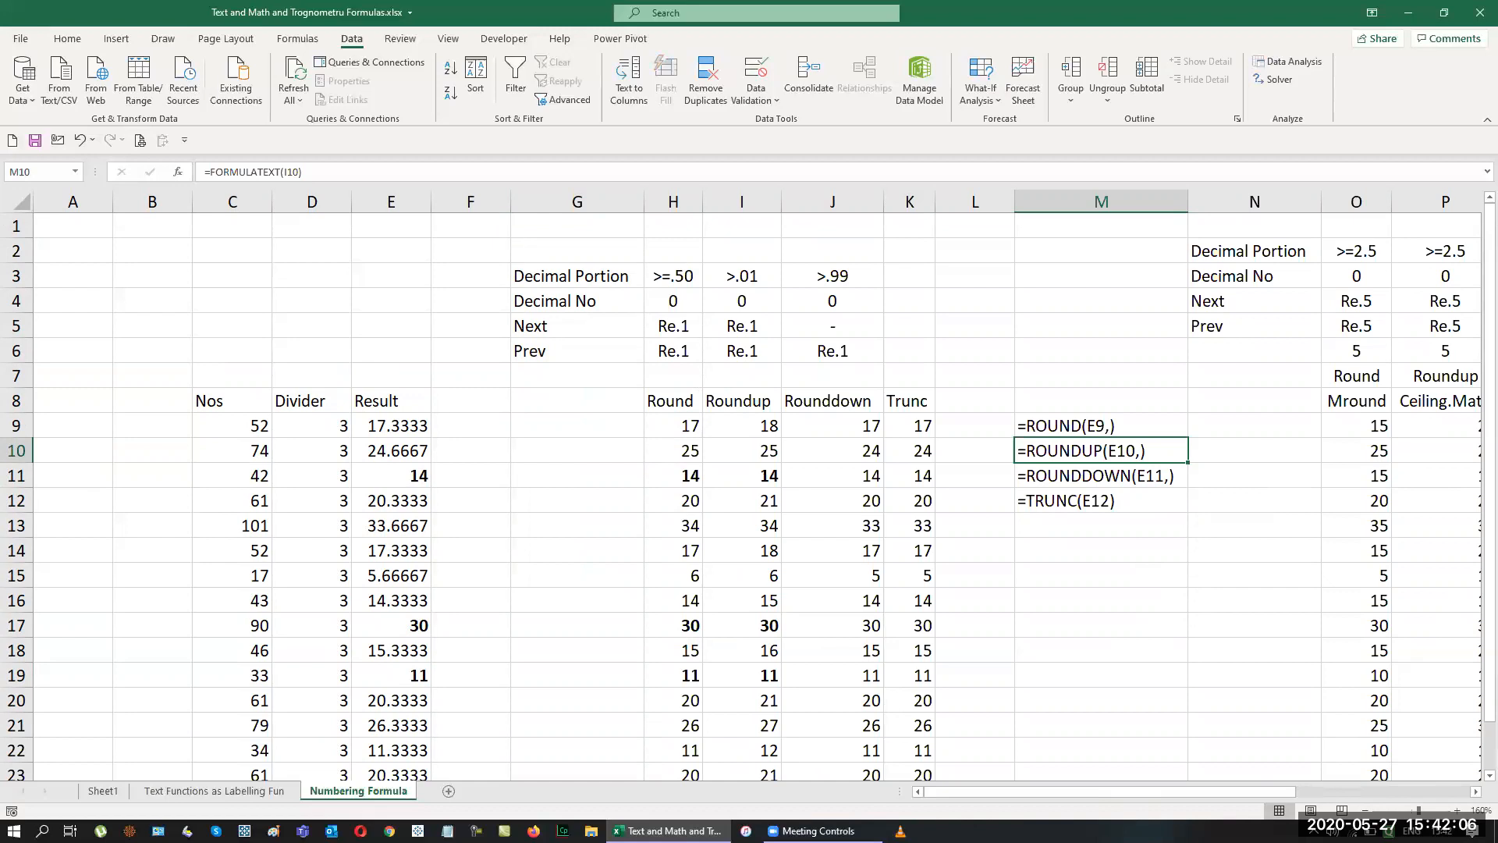
drag(1067, 797, 1390, 792)
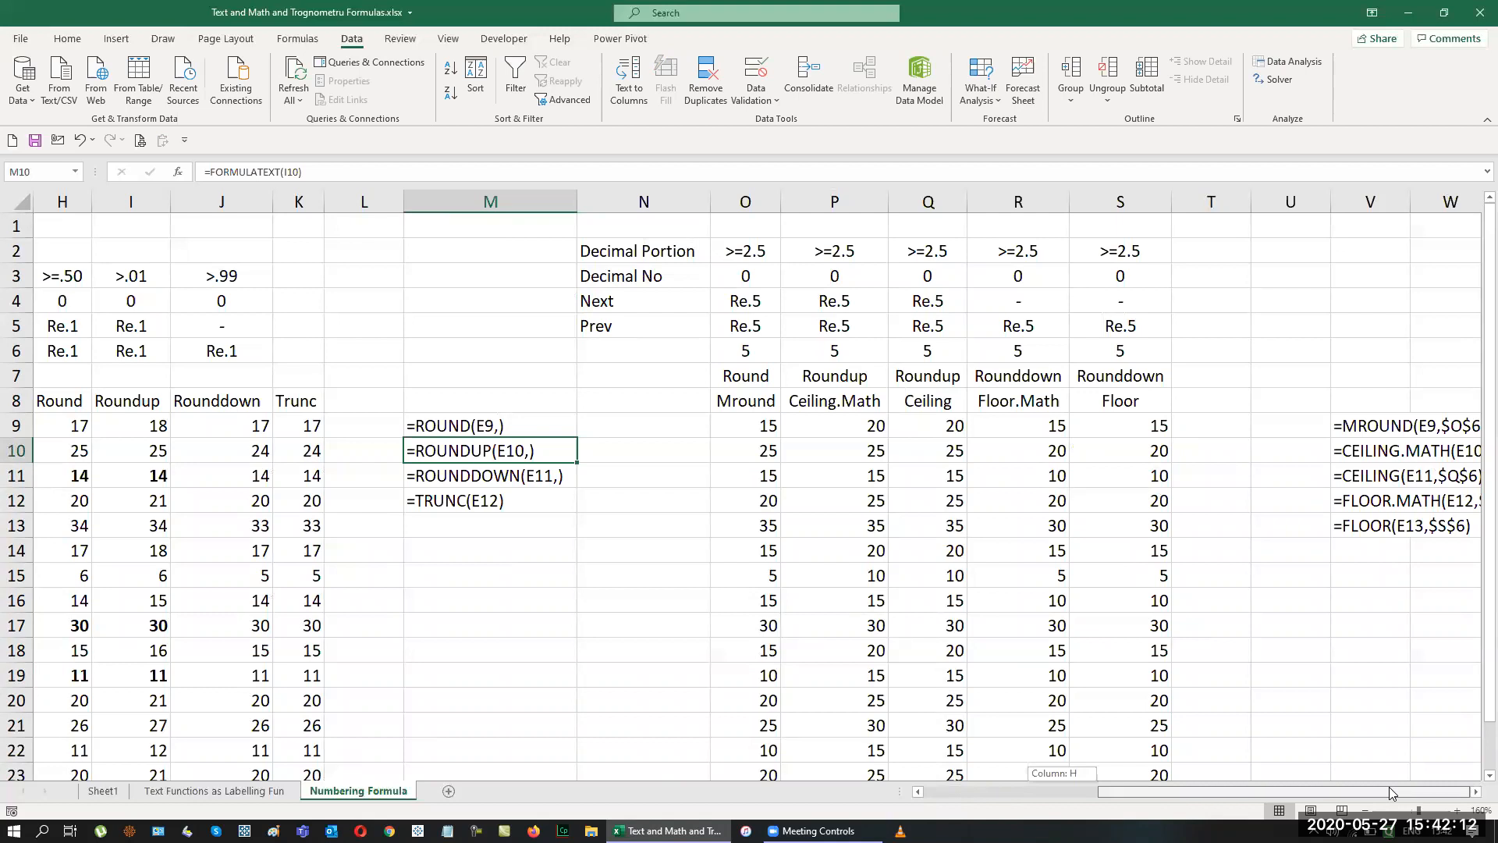
click(1475, 792)
click(1476, 791)
drag(1298, 793, 426, 811)
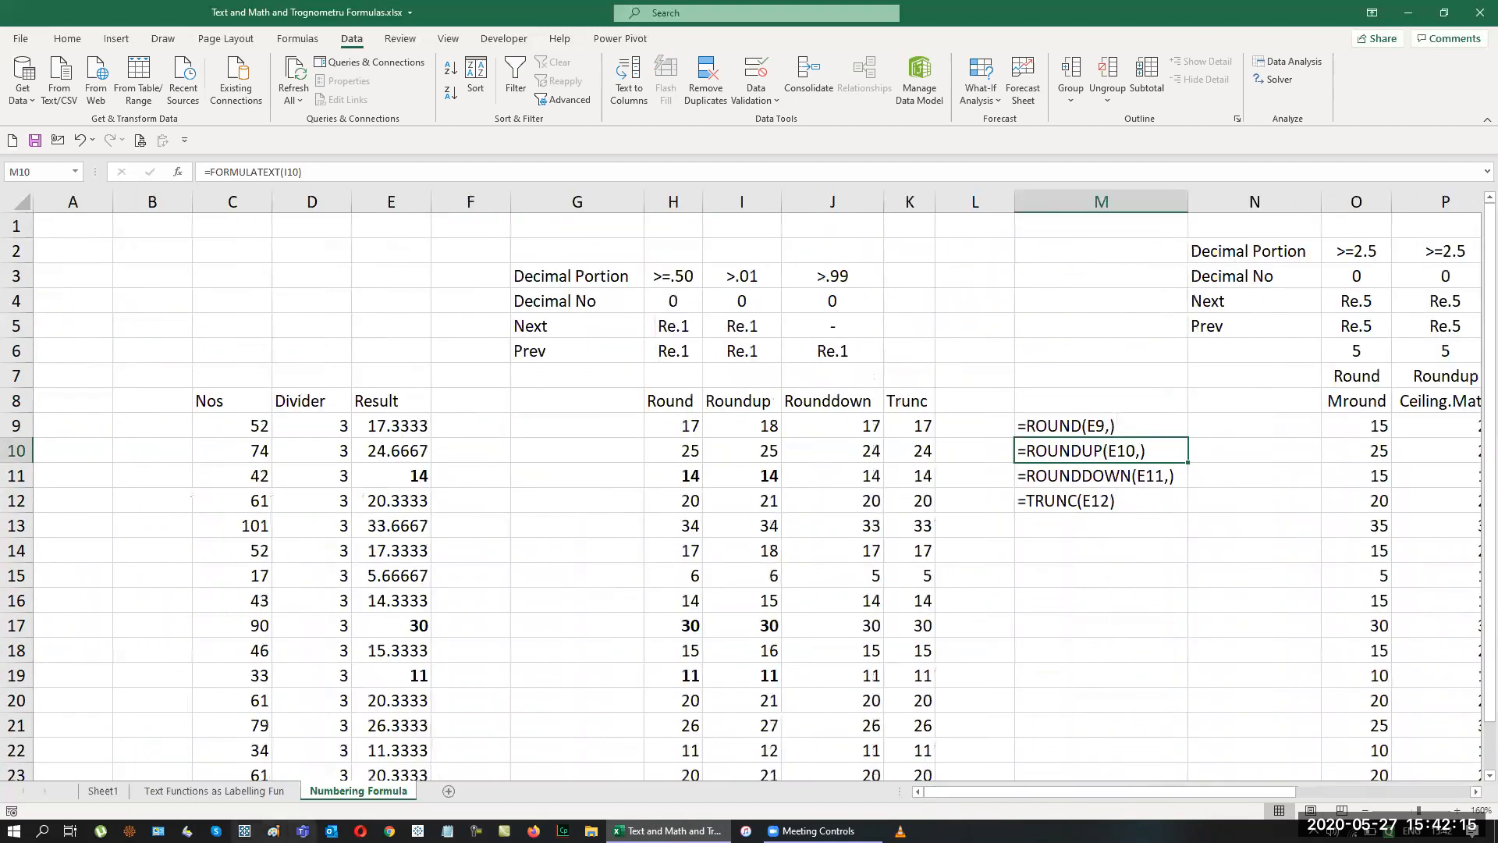
Add a new worksheet after Numbering Formula.
click(448, 792)
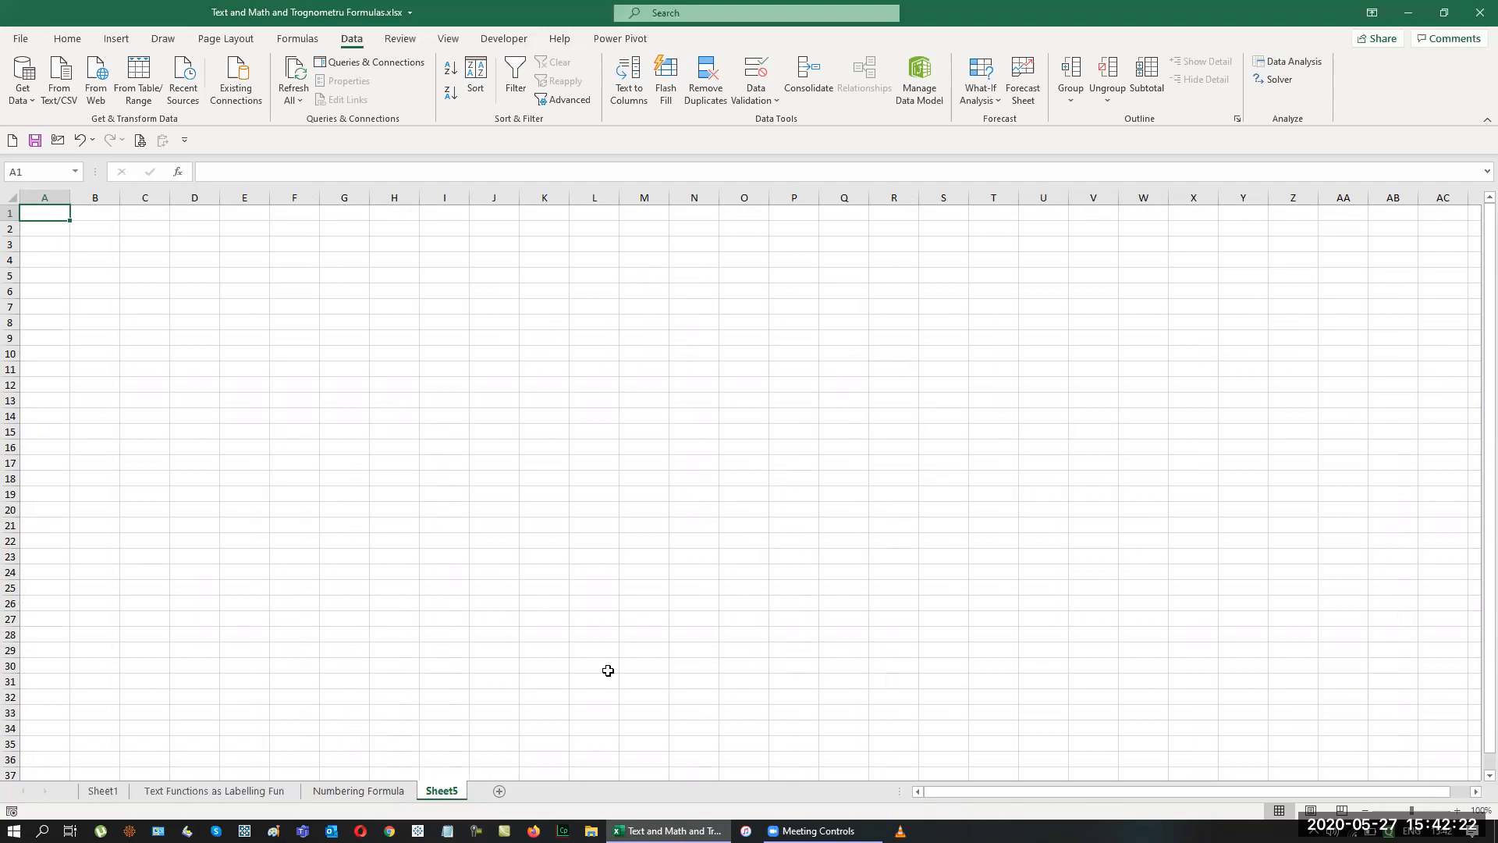
ctrl+scroll(597, 651, up, 5)
Merge and center cells D1:I1 for the sheet heading.
drag(331, 231, 780, 230)
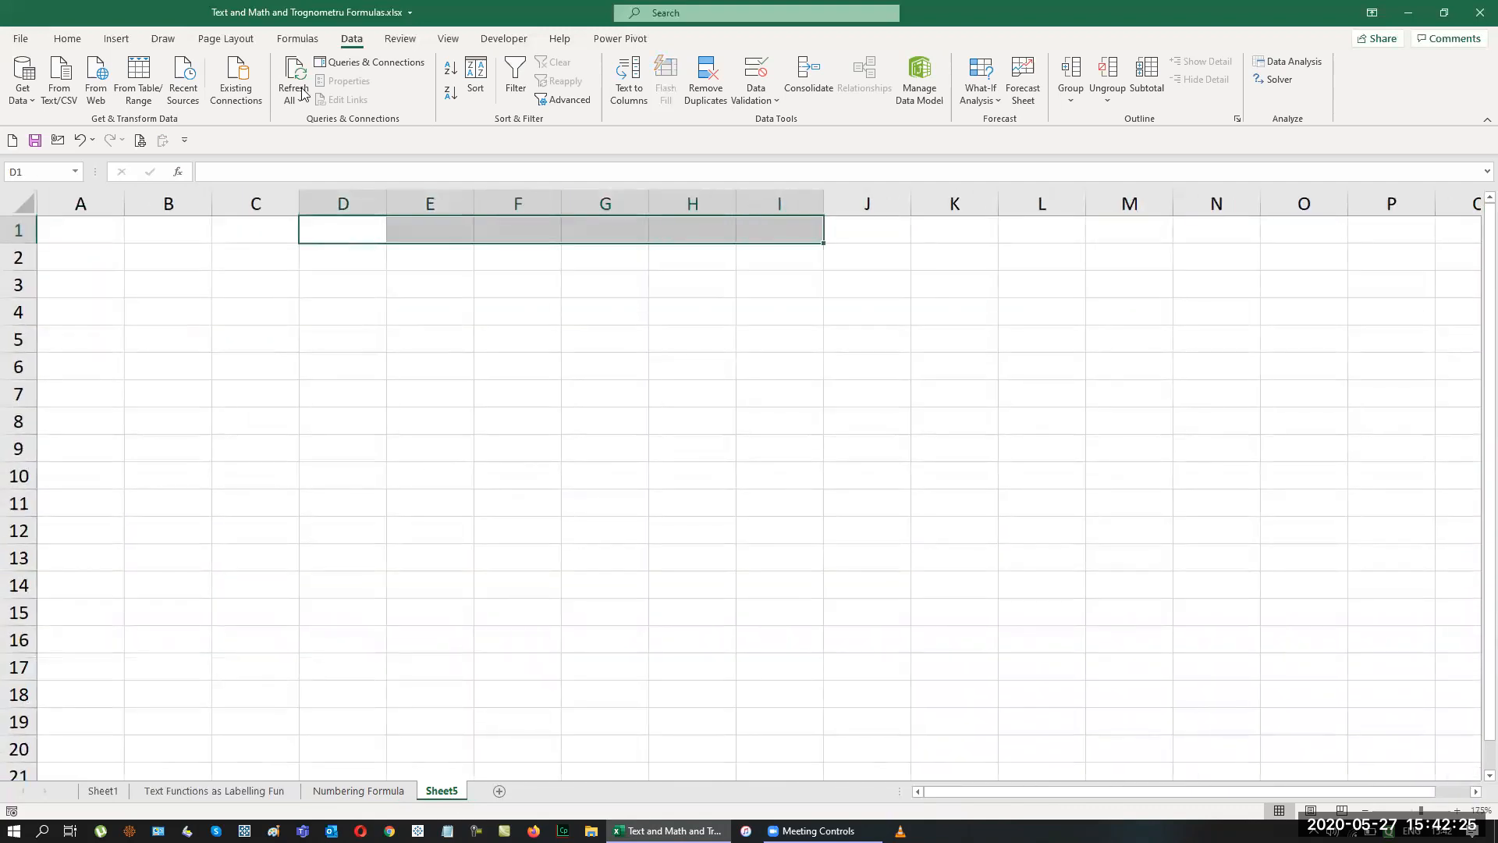
click(67, 38)
click(460, 93)
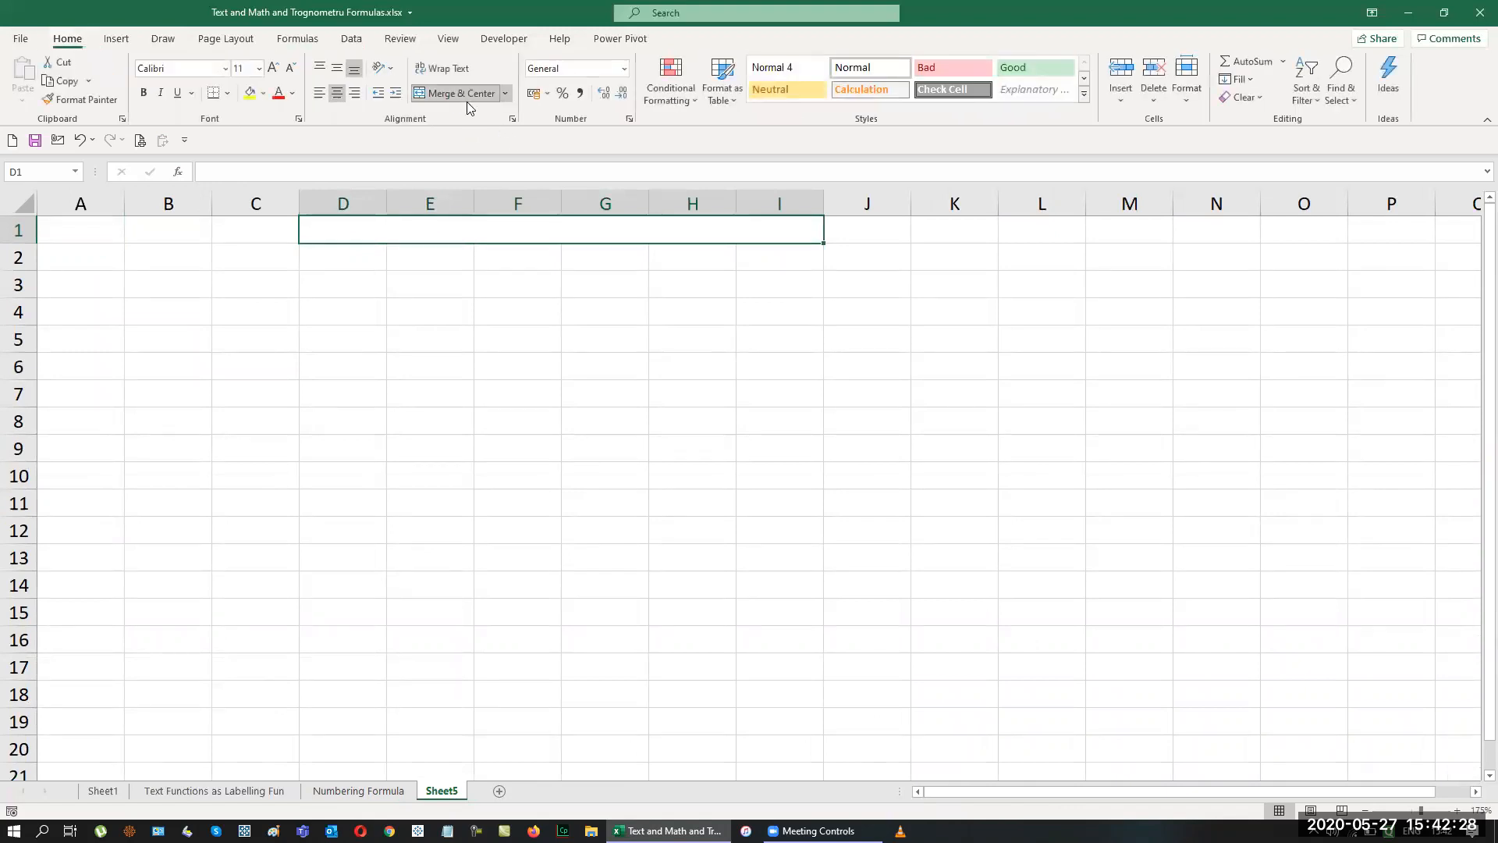
Enter "Basic Formula in Excel" in the merged heading cell and make it bold and underlined.
text(Bas)
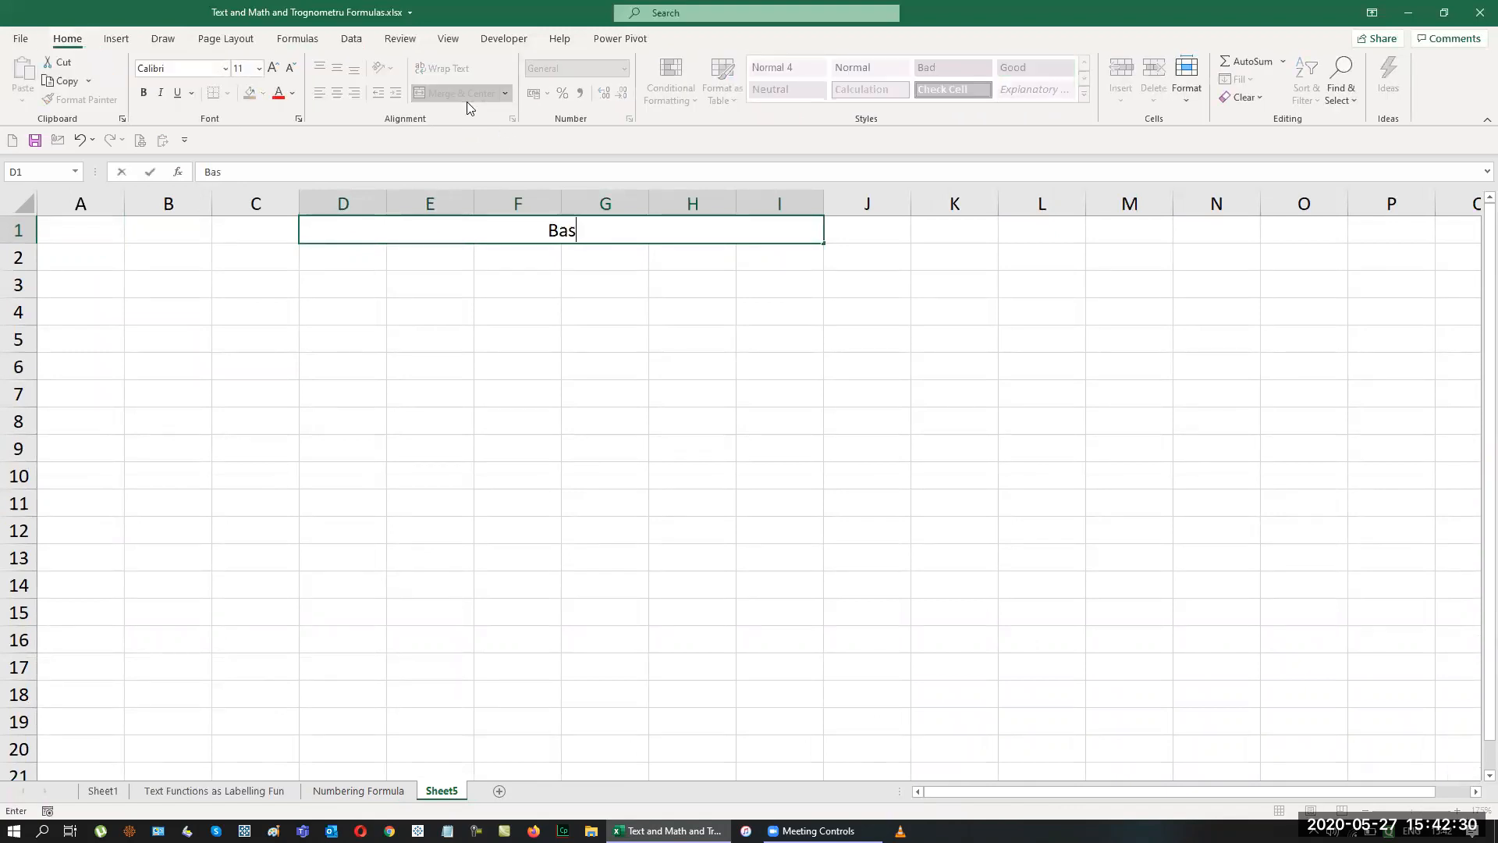
text(ic Formula)
key(Return)
key(Up)
key(F2)
text(i)
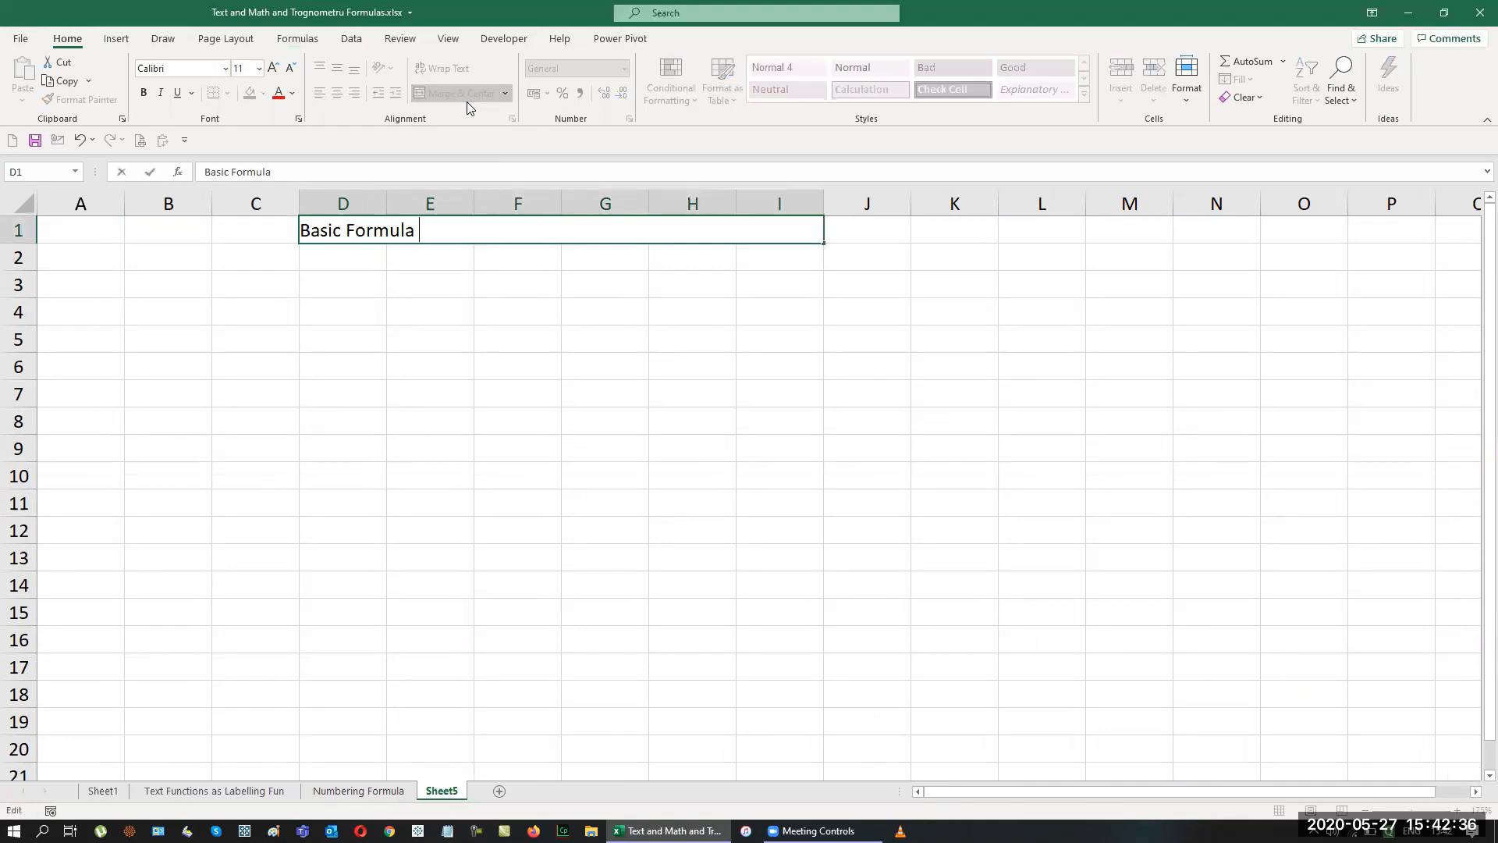
key(BackSpace)
text(n Excel)
key(Return)
key(Up)
key(ctrl+b)
key(ctrl+u)
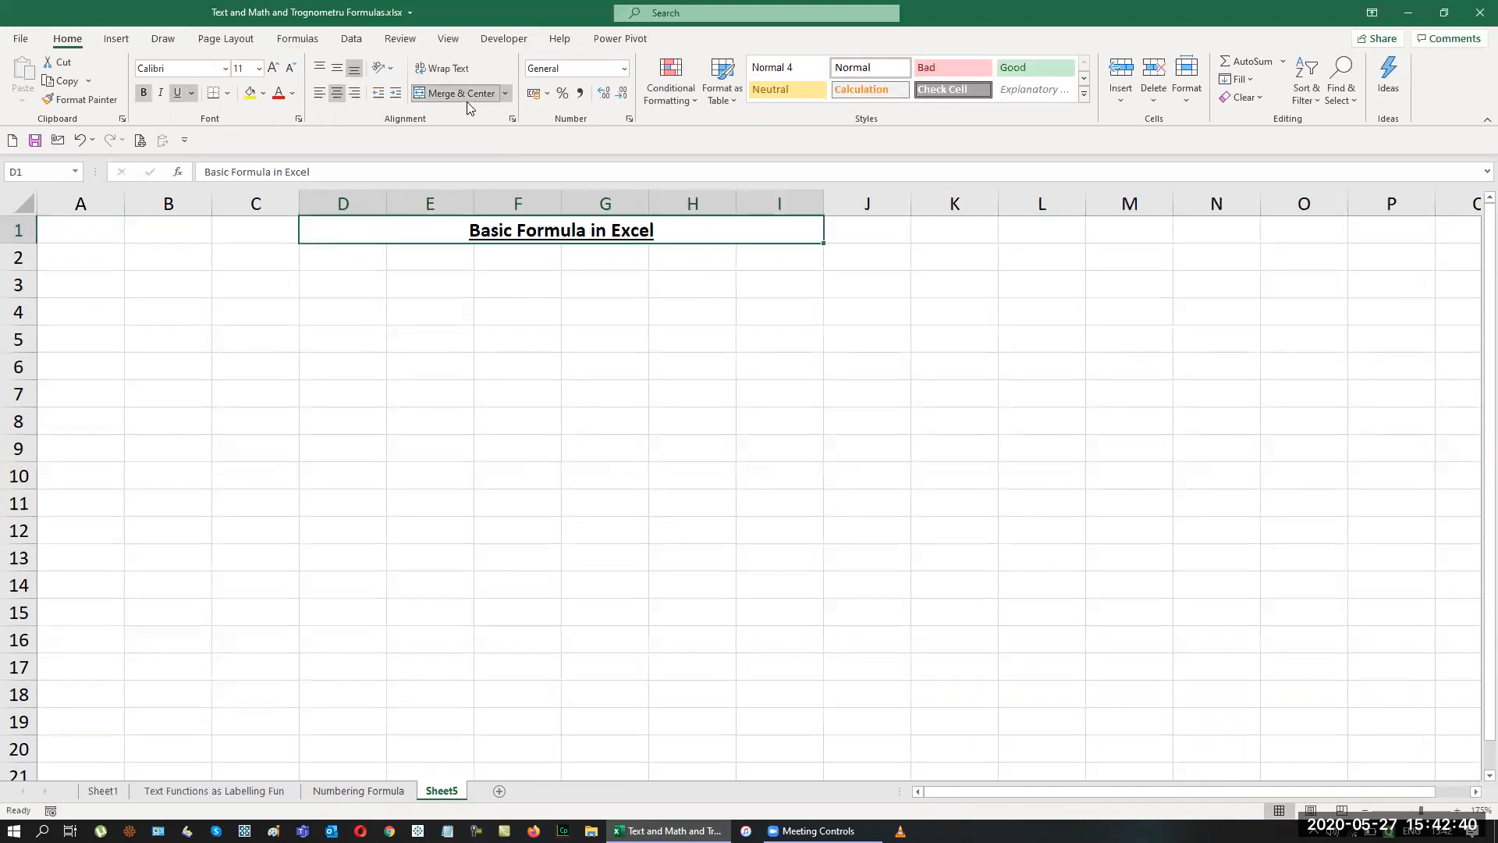
Enter the column header "Sales" in cell D4.
click(338, 315)
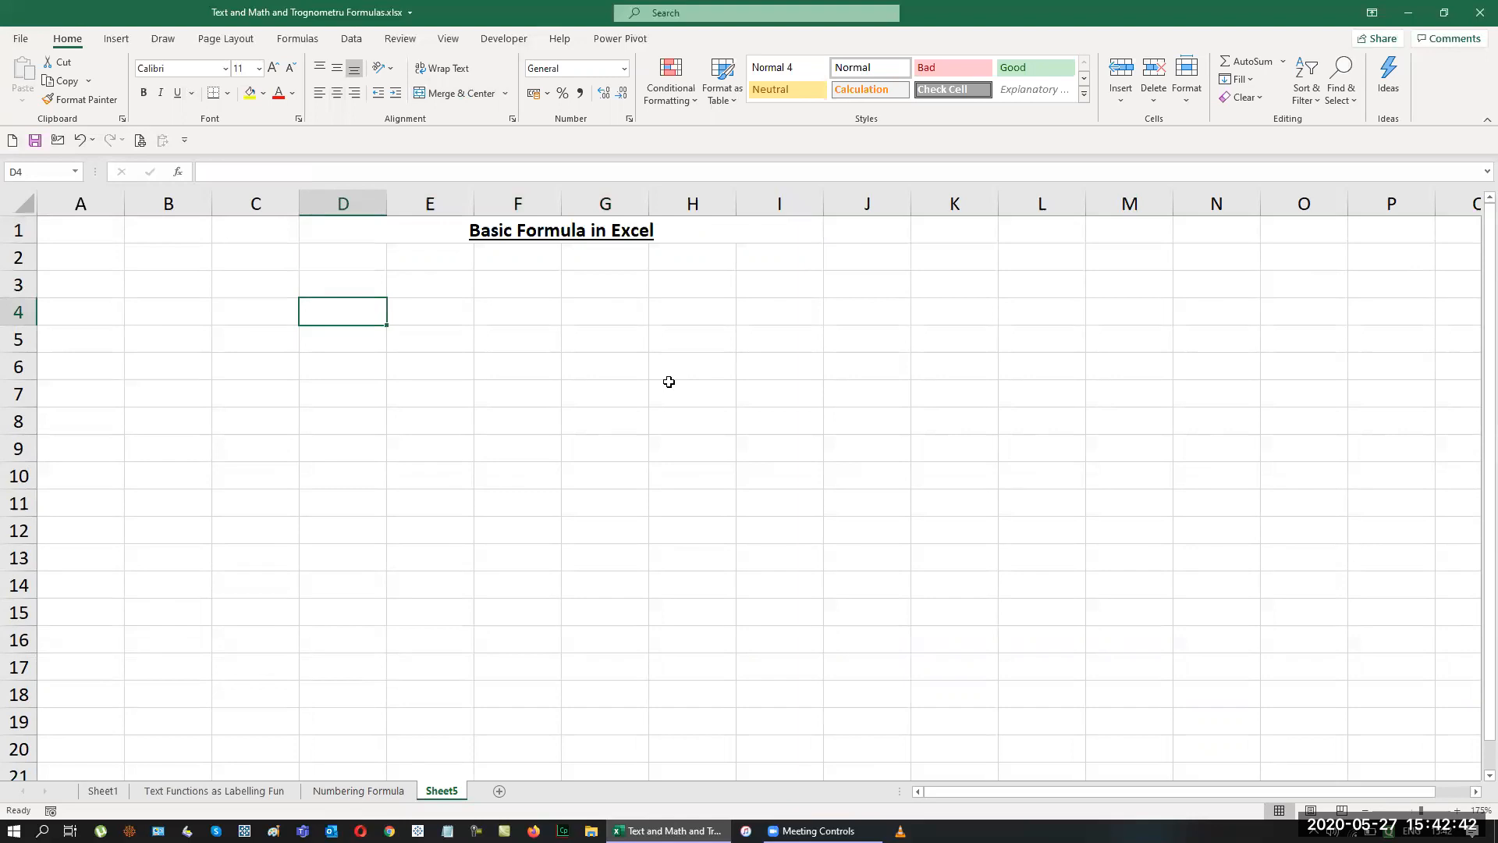
text(Nu)
key(BackSpace)
text(umbers)
key(Return)
key(Up)
text(Sales)
key(Return)
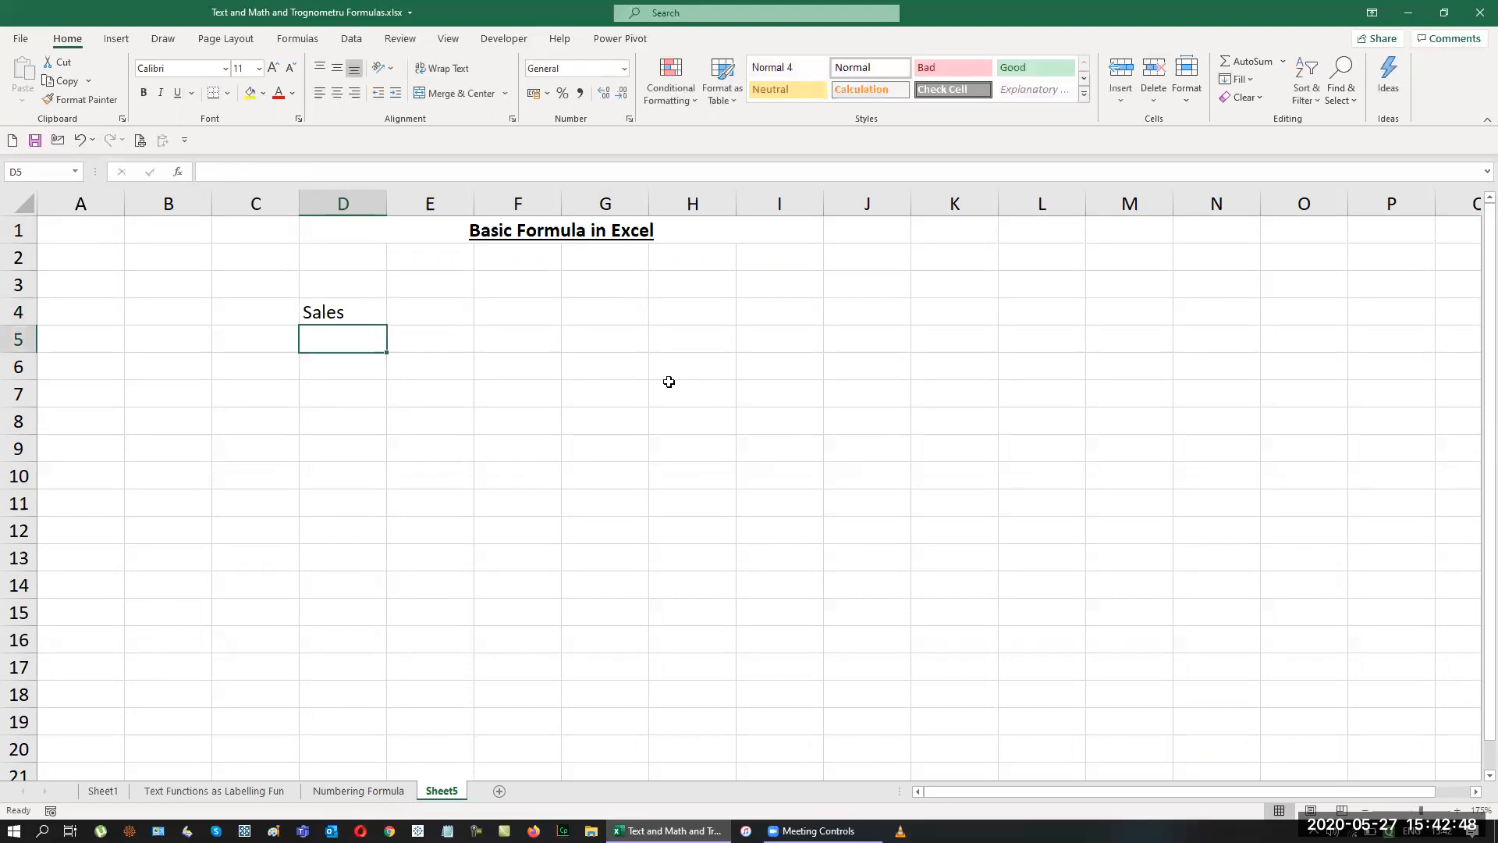
Fill the Sales column from D5 with random integers using =RANDARRAY(10,1,1500,15000,TRUE).
text(=r)
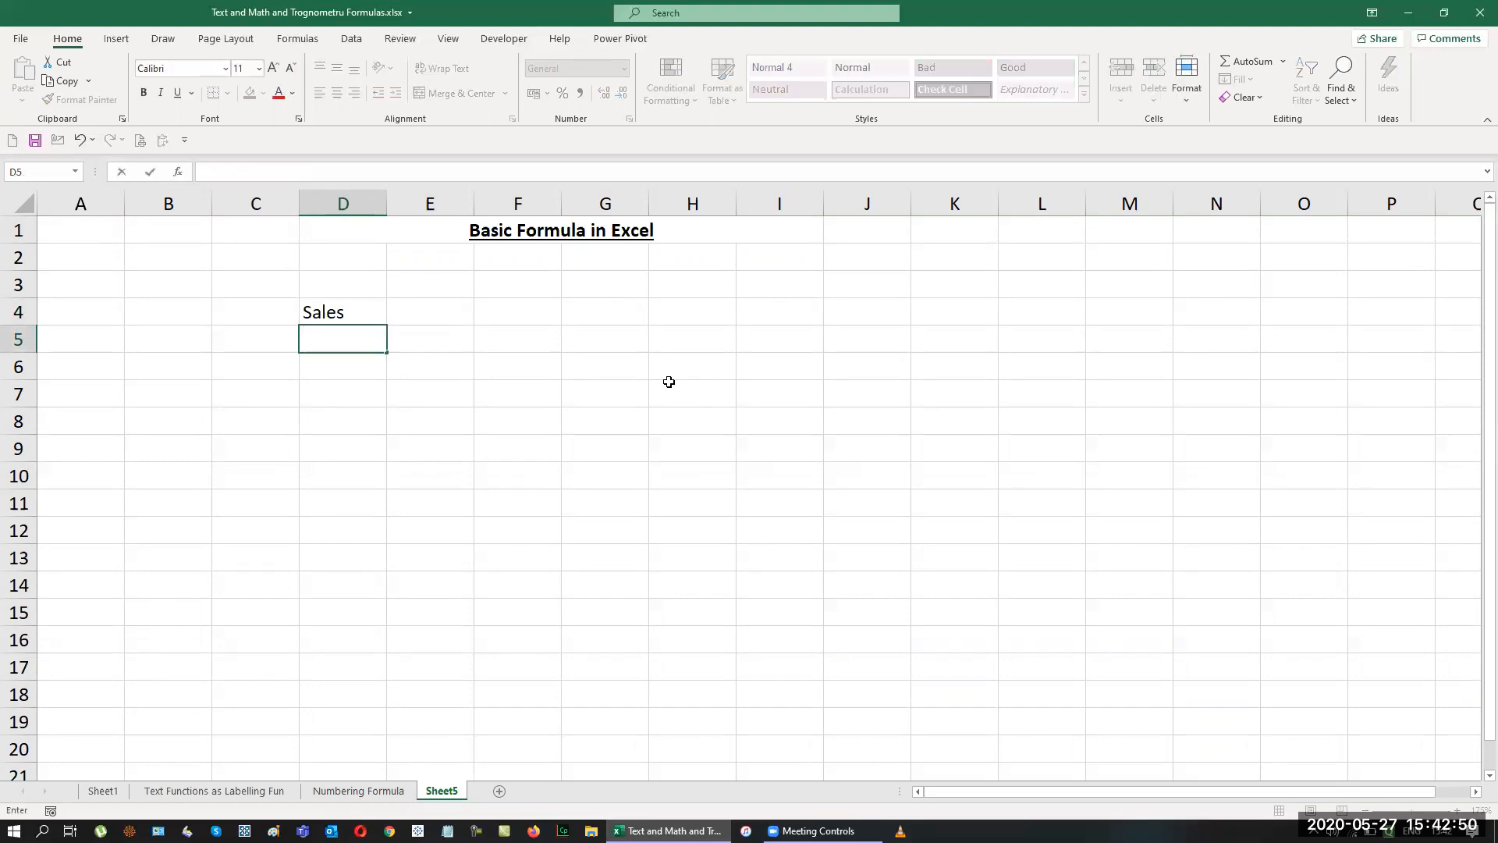
text(and)
key(Down)
key(Tab)
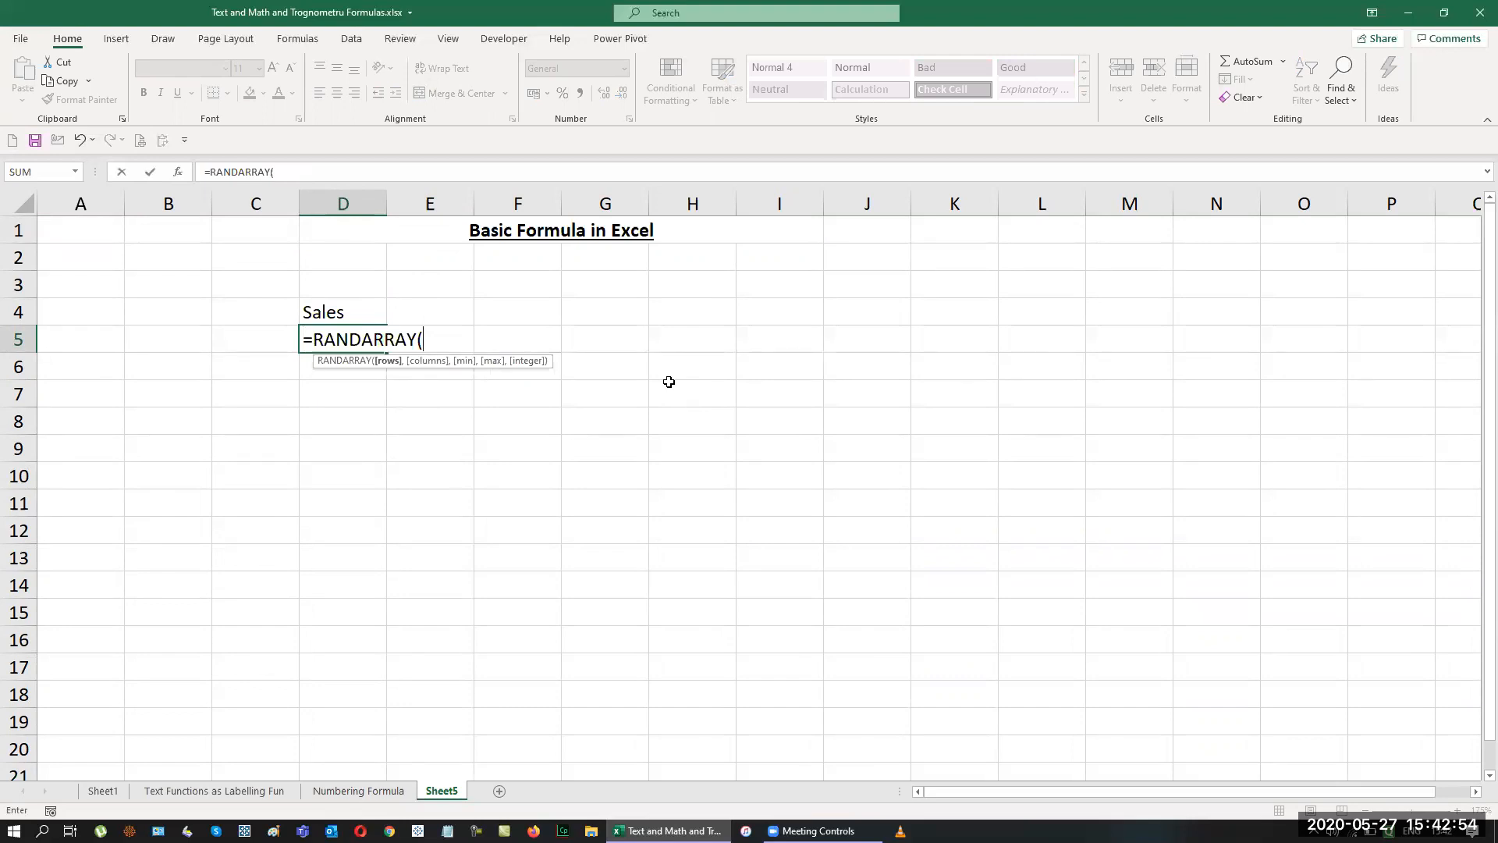
text(10,1,1500,15)
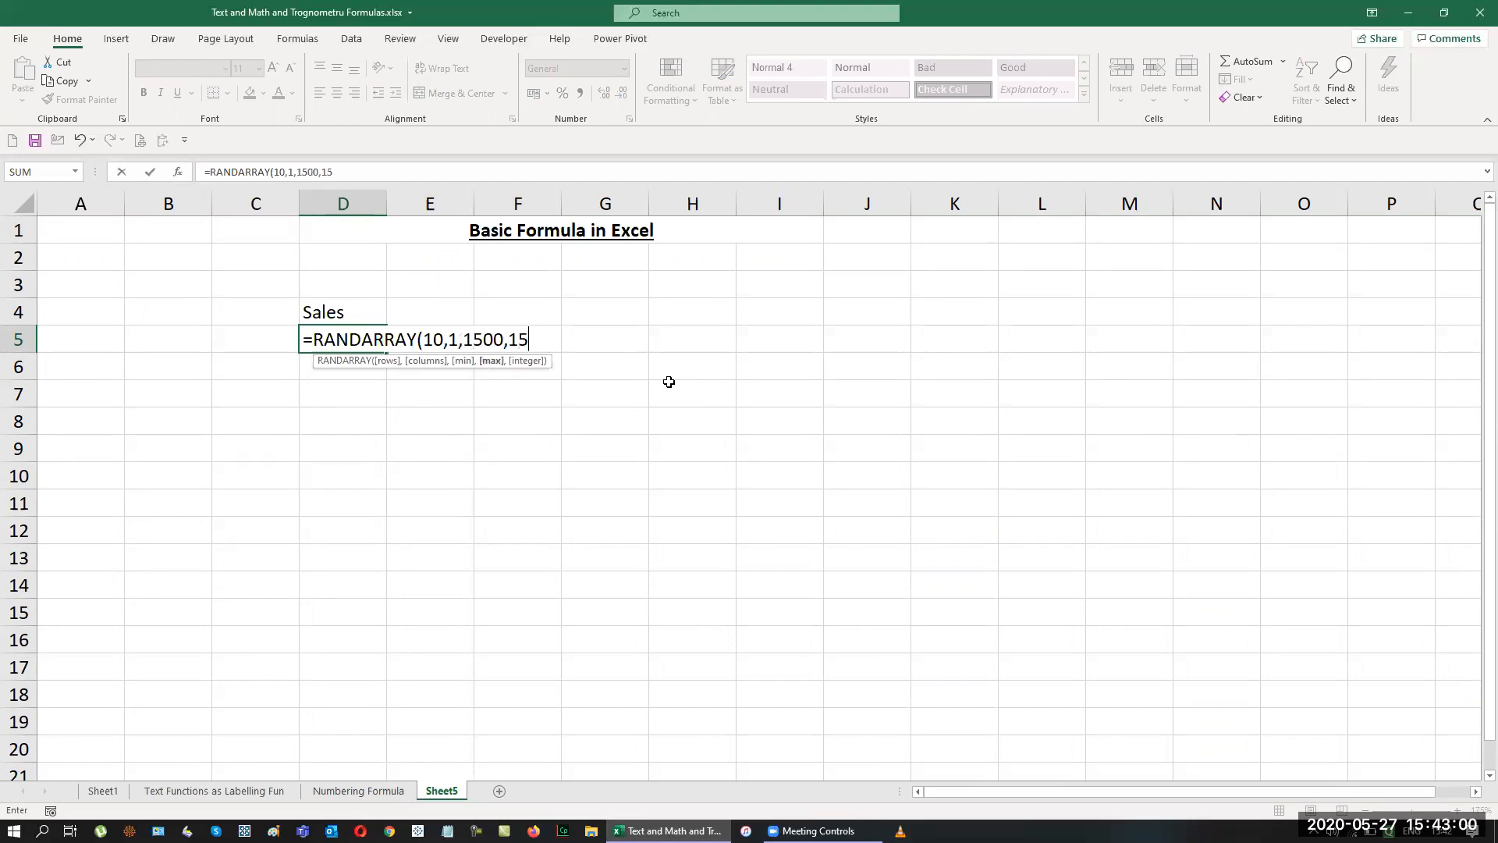
text(000,TRUE()
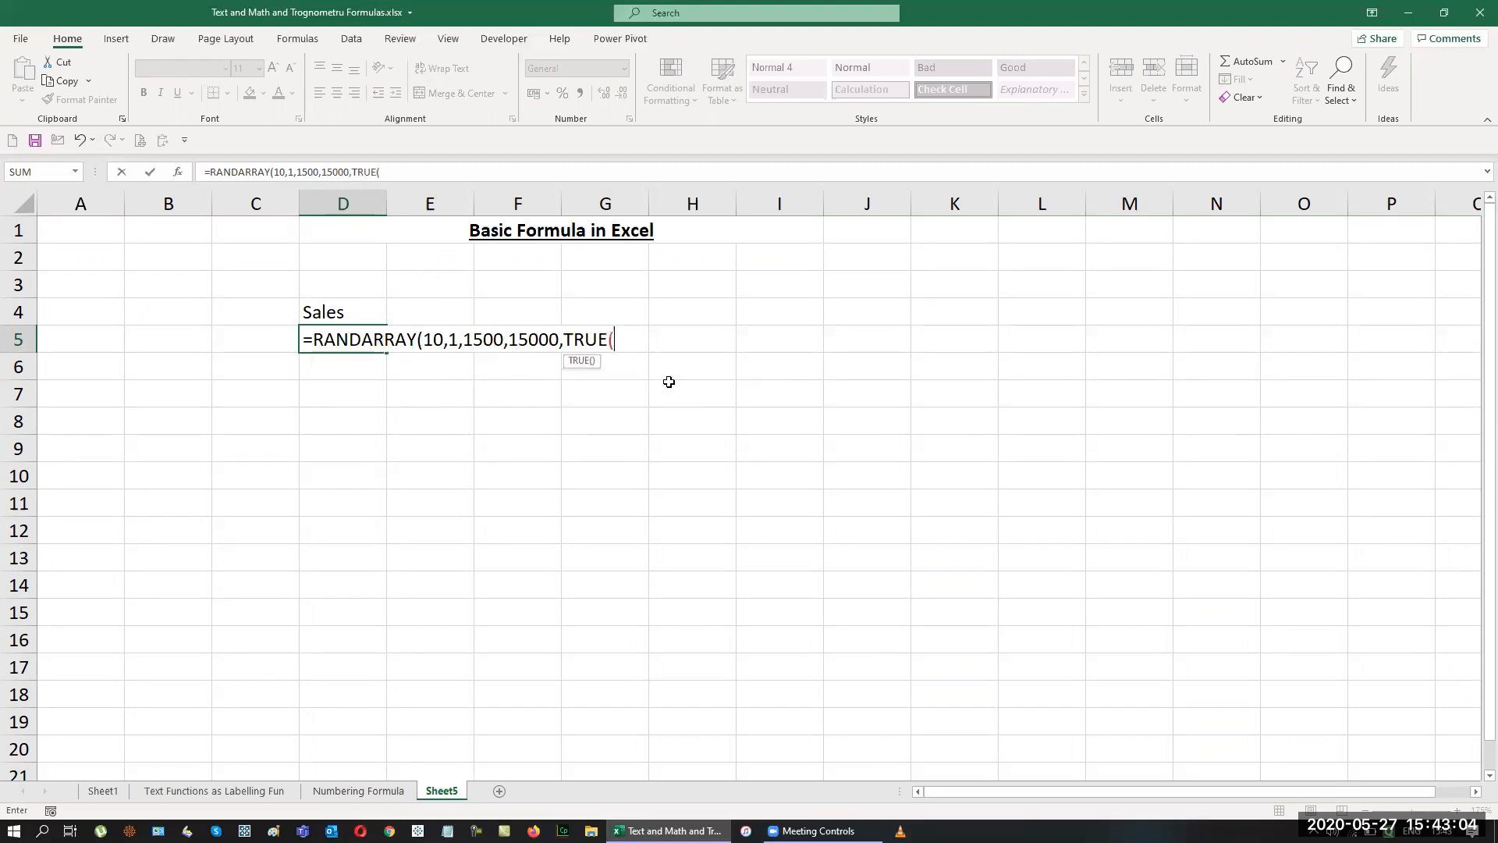
key(BackSpace)
text())
key(Return)
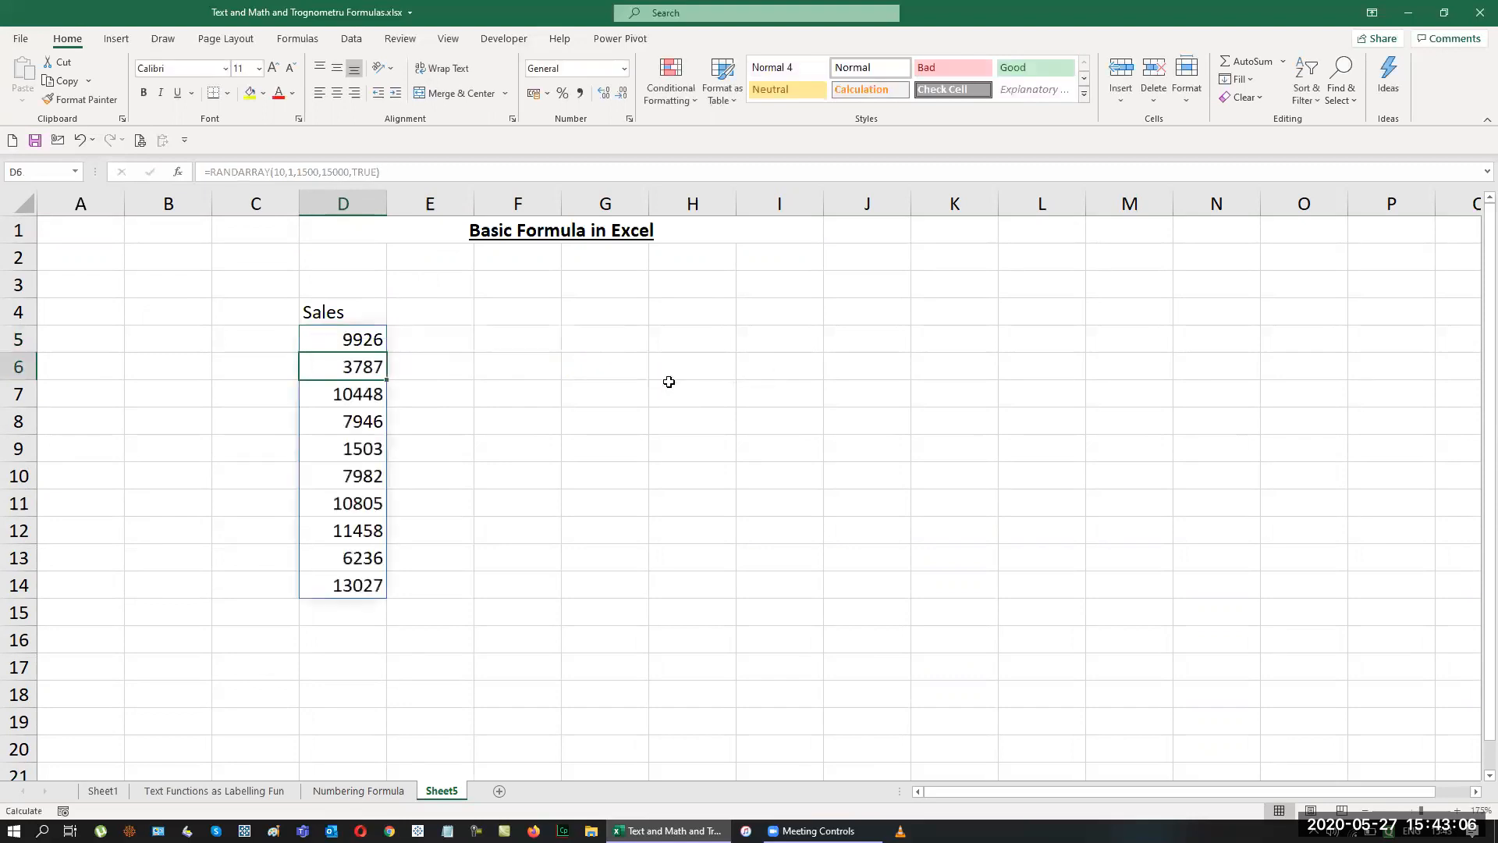
Replace the random array in D5:D14 with fixed values by copying it and pasting values in place.
key(Up)
key(ctrl+shift+Down)
key(ctrl+c)
key(alt+e)
key(s)
key(v)
key(Return)
key(Escape)
key(Up)
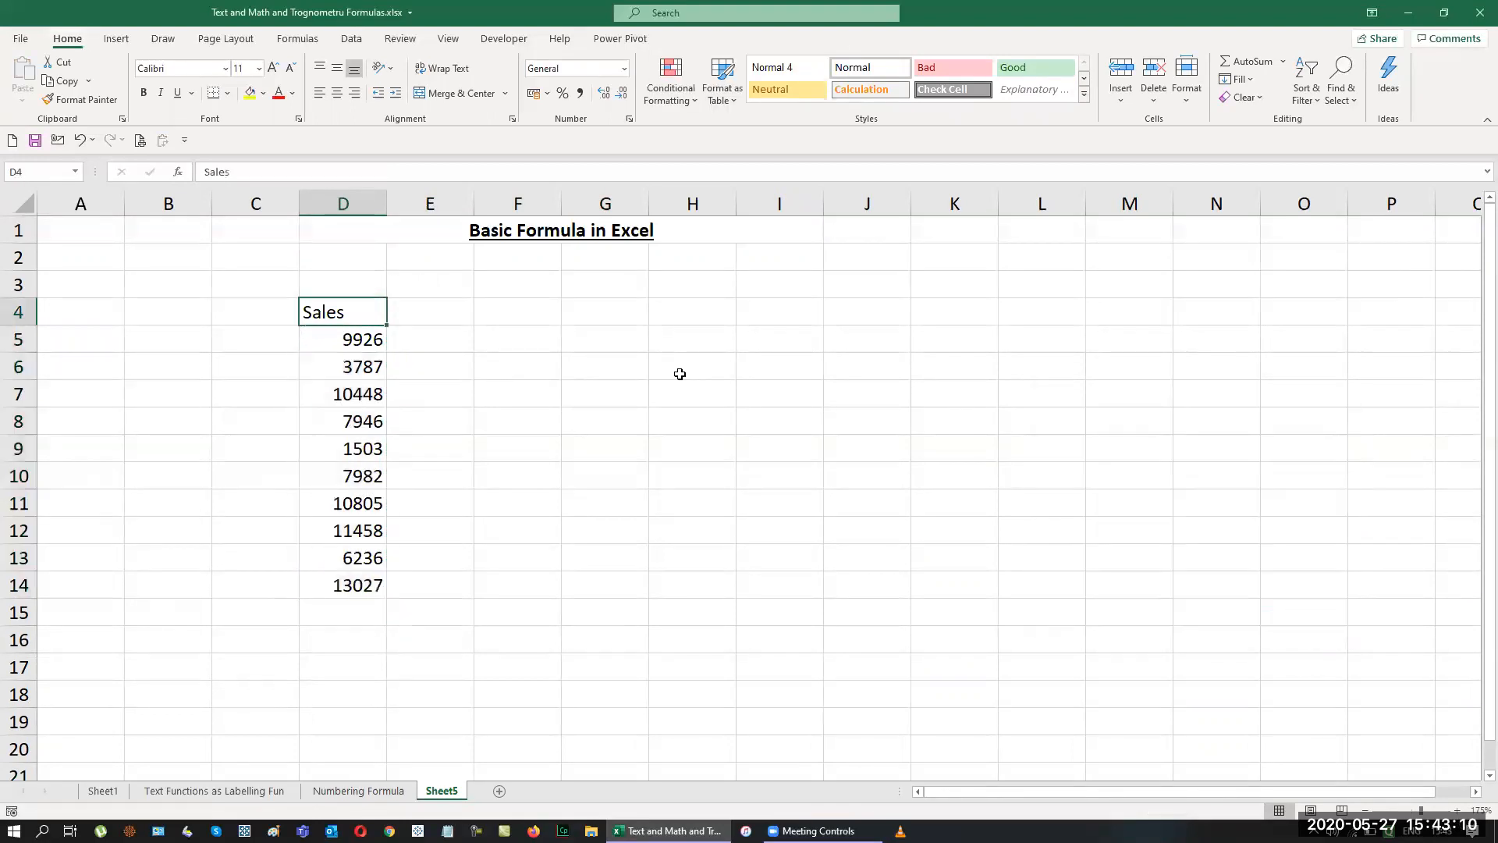
Insert three blank rows at row 8 to create a gap in the Sales data.
key(Right)
key(Right)
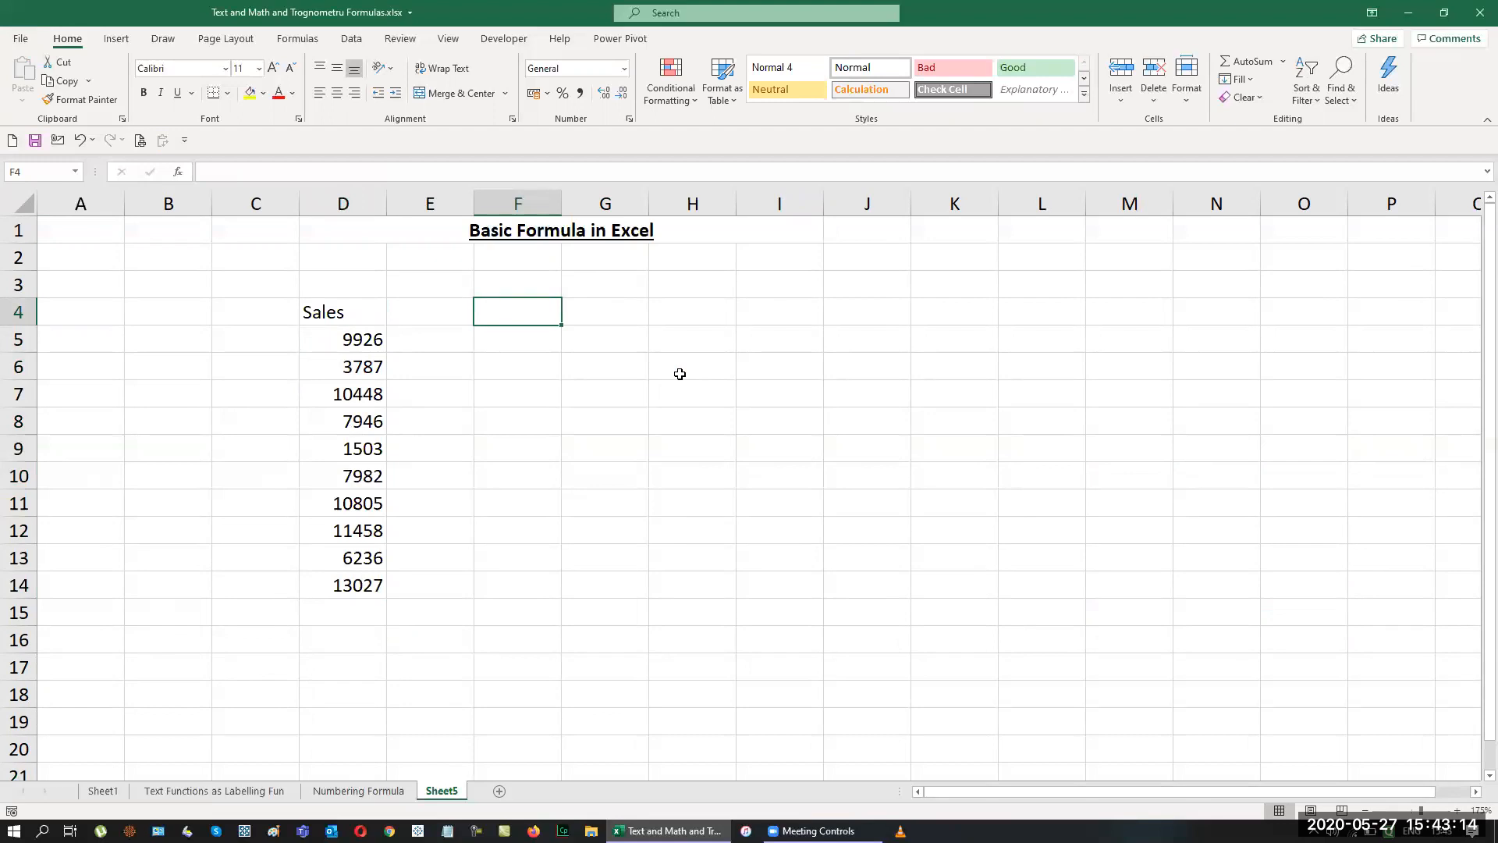
key(Right)
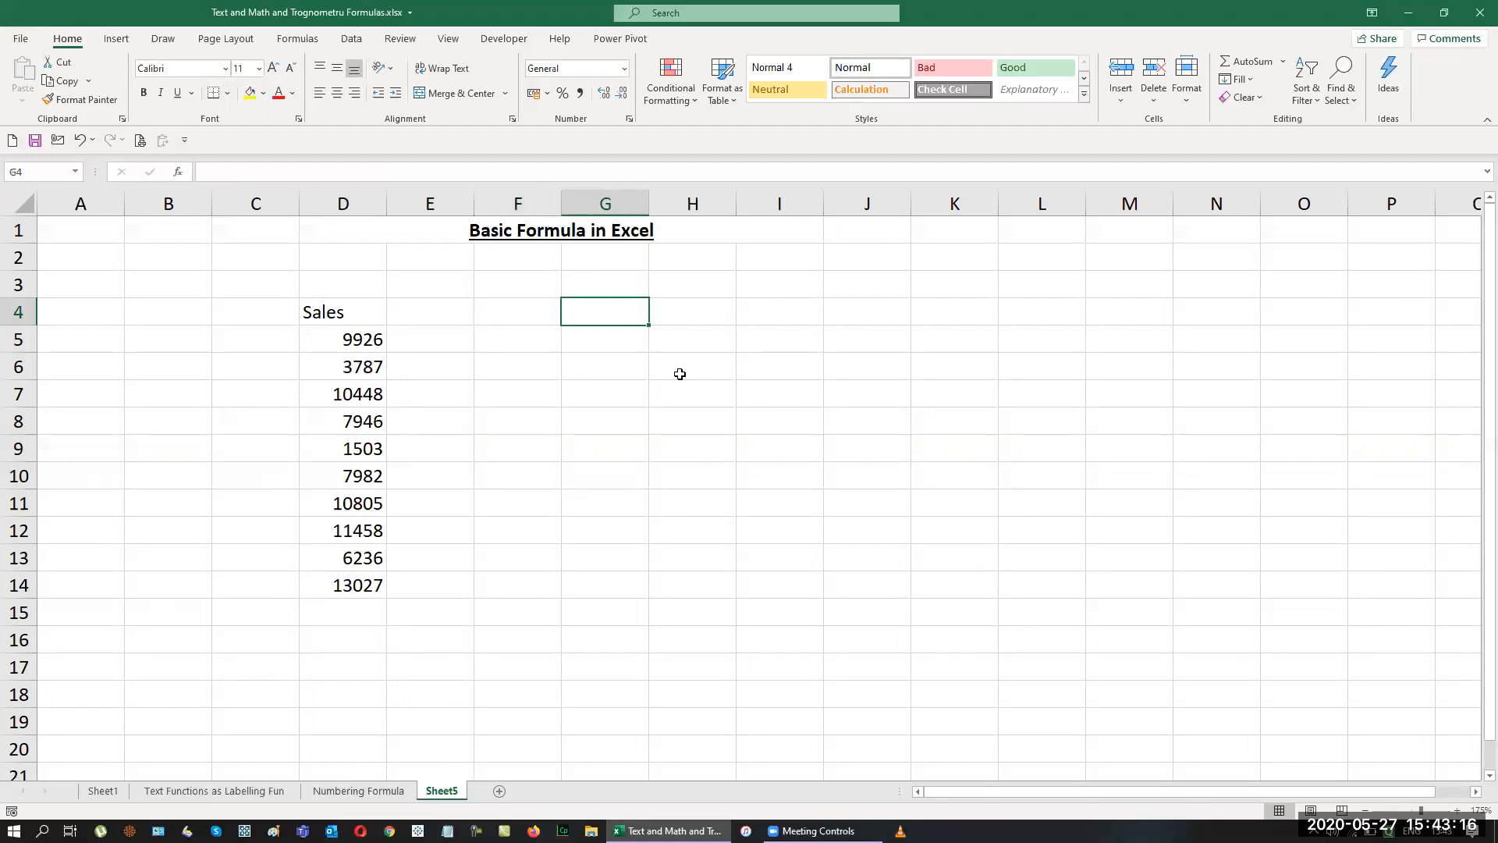
key(Down)
key(Down)
key(Down)
key(Down)
key(Left)
key(Left)
key(Left)
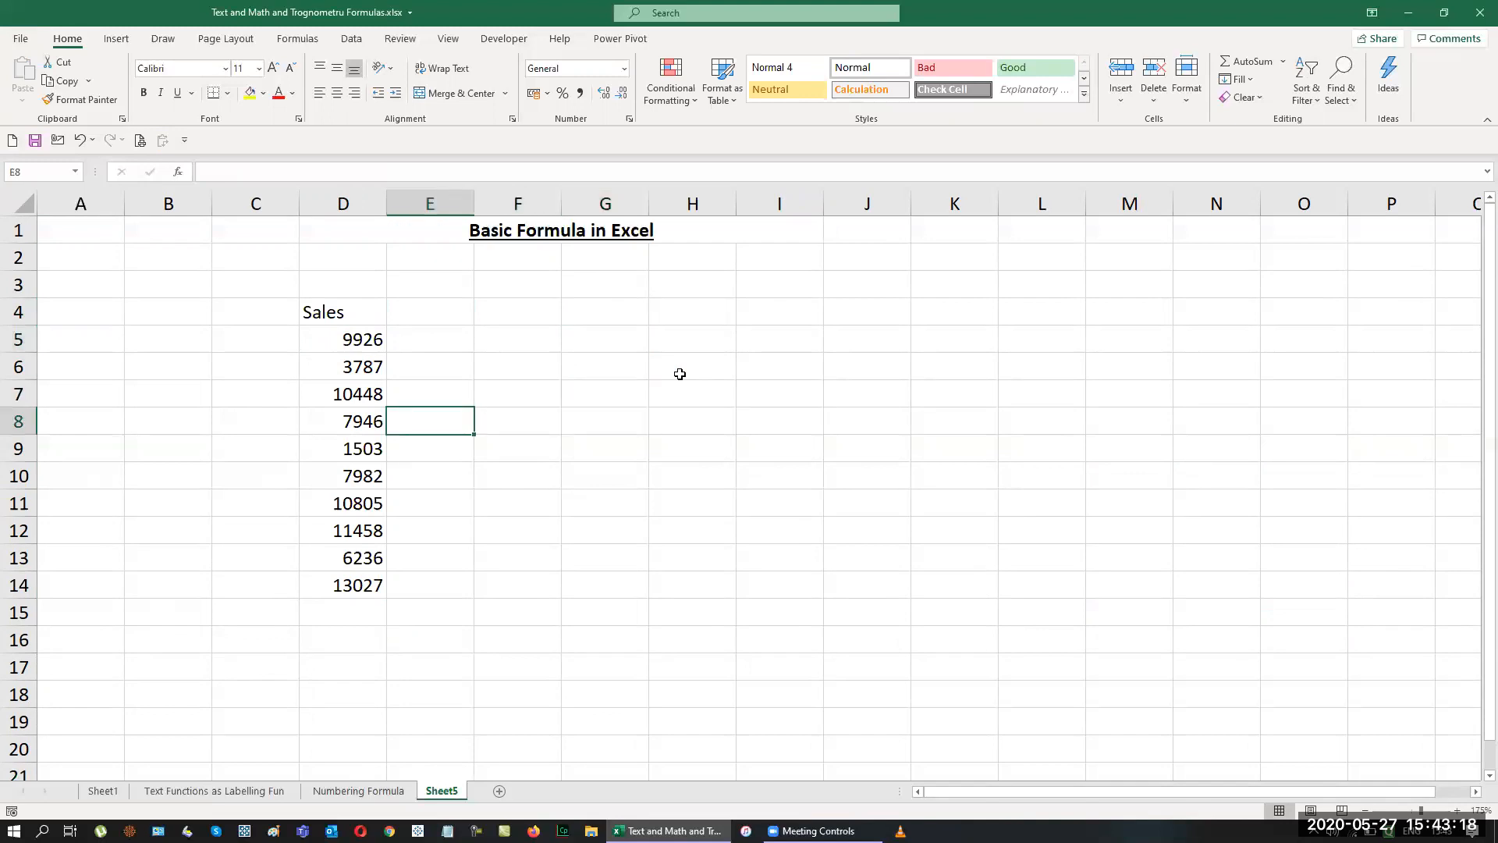
key(shift+space)
key(ctrl+shift+plus)
key(ctrl+shift+plus)
key(ctrl+shift+plus)
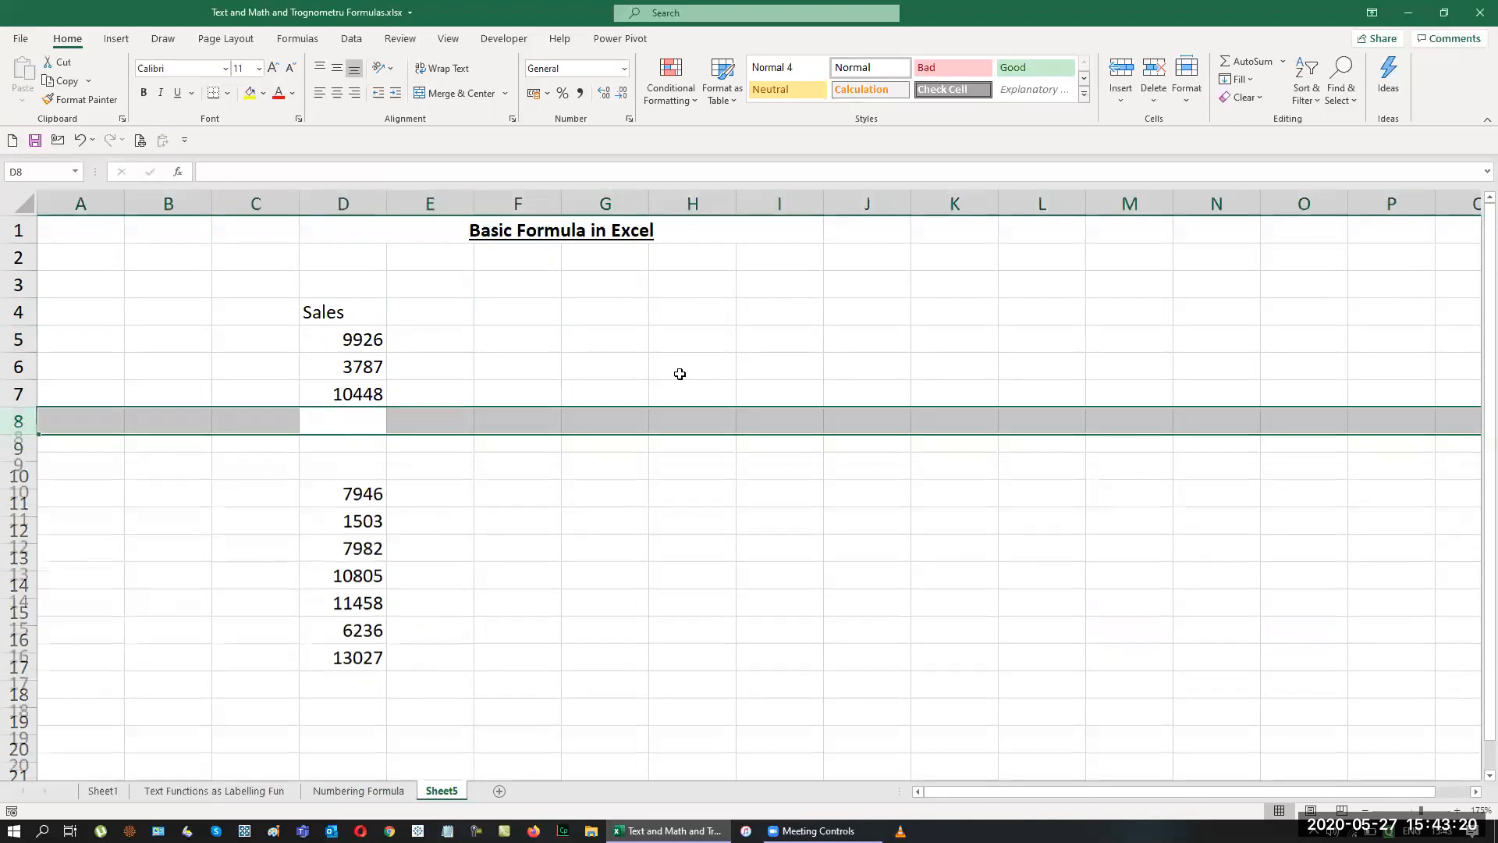
Enter the function labels SUM, Count and Average in cells G4:G6.
key(Right)
key(Right)
key(Right)
key(Up)
key(Up)
key(Up)
key(Up)
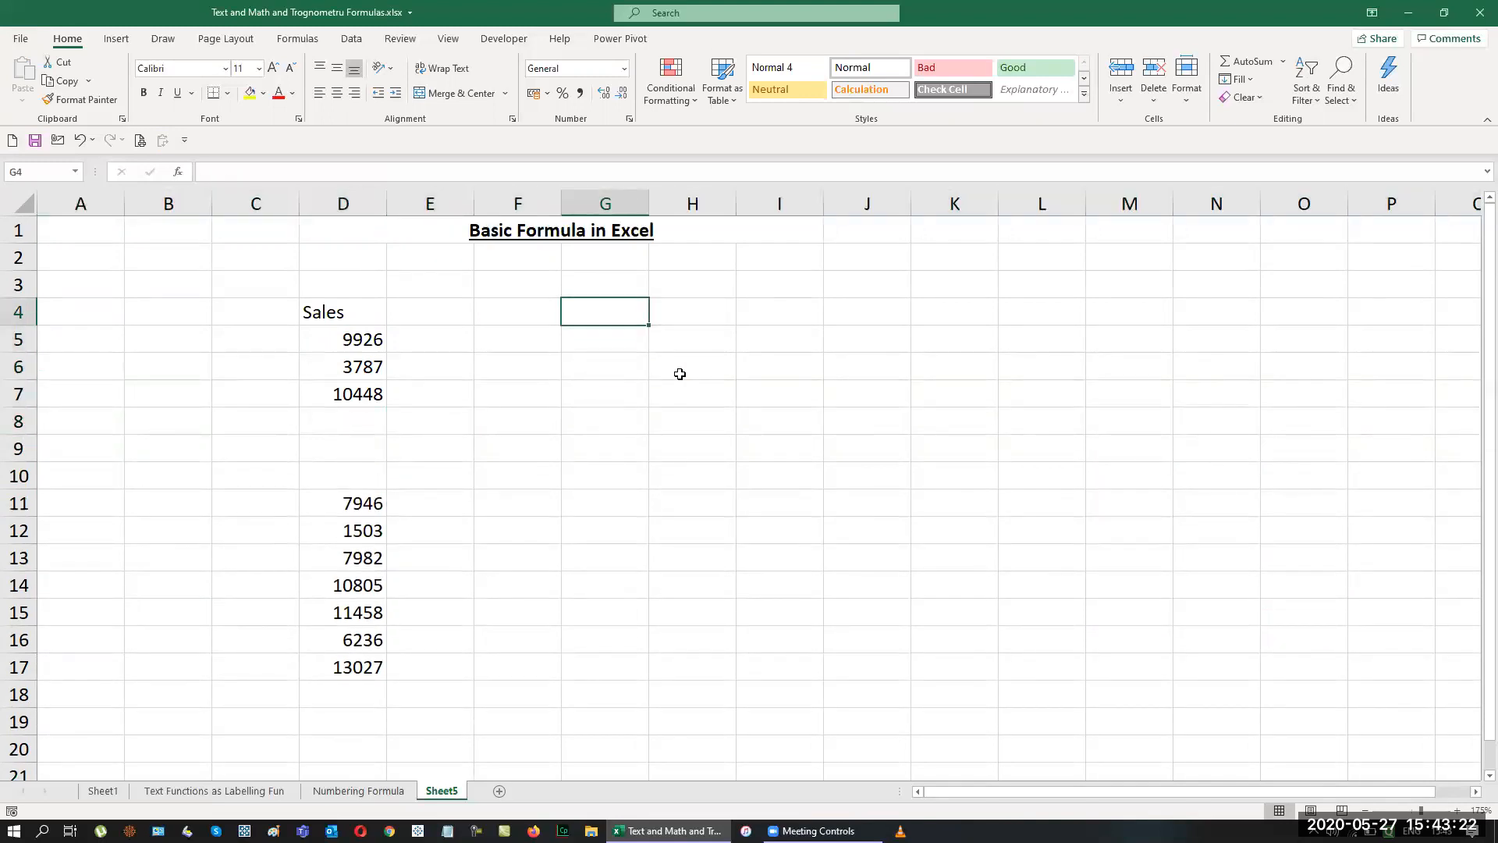
text(SUM)
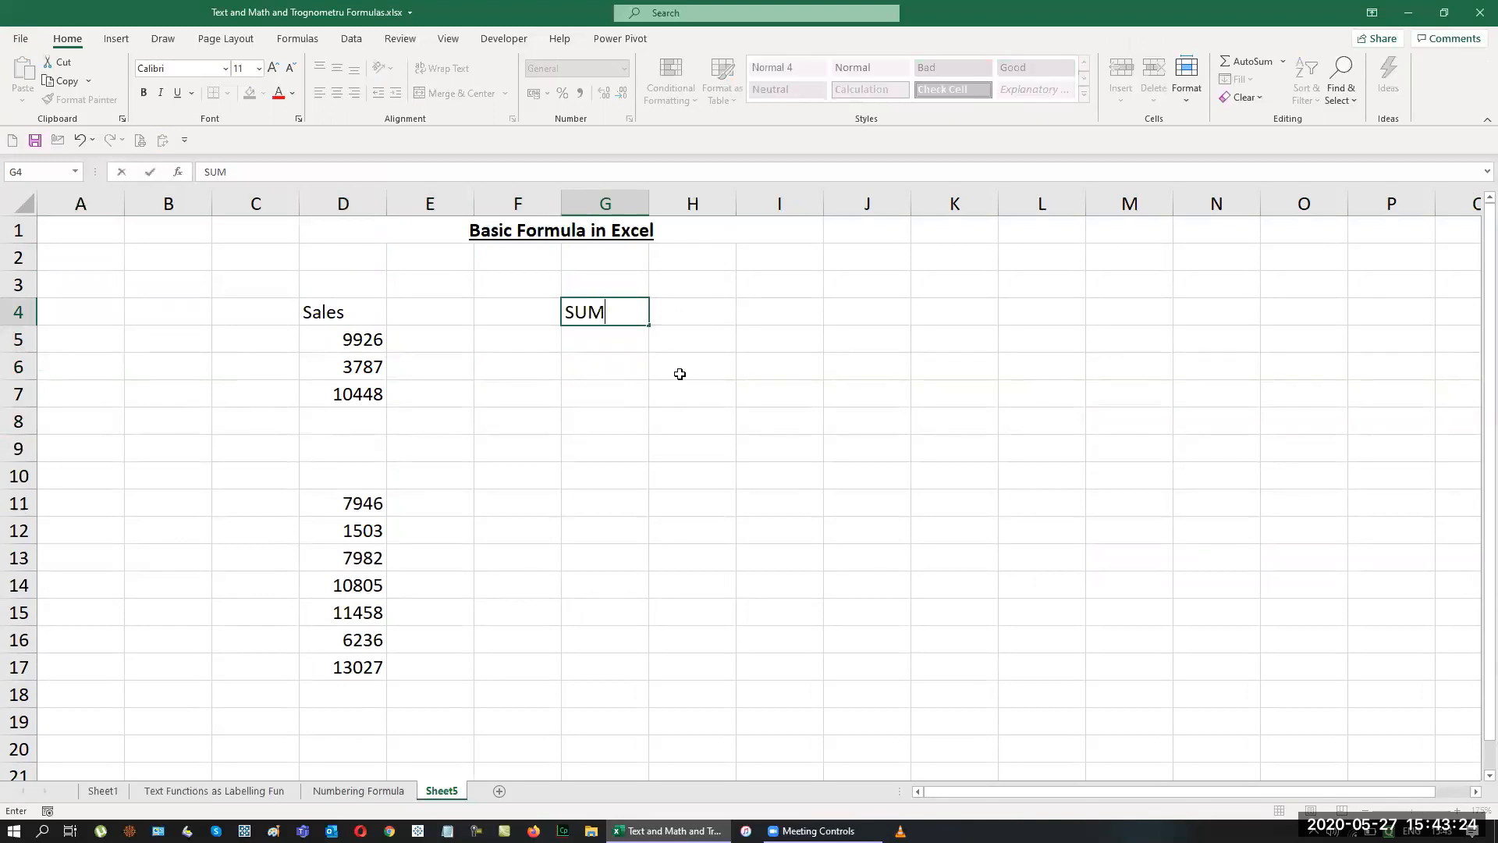
key(Return)
text(Count)
key(Return)
text(A)
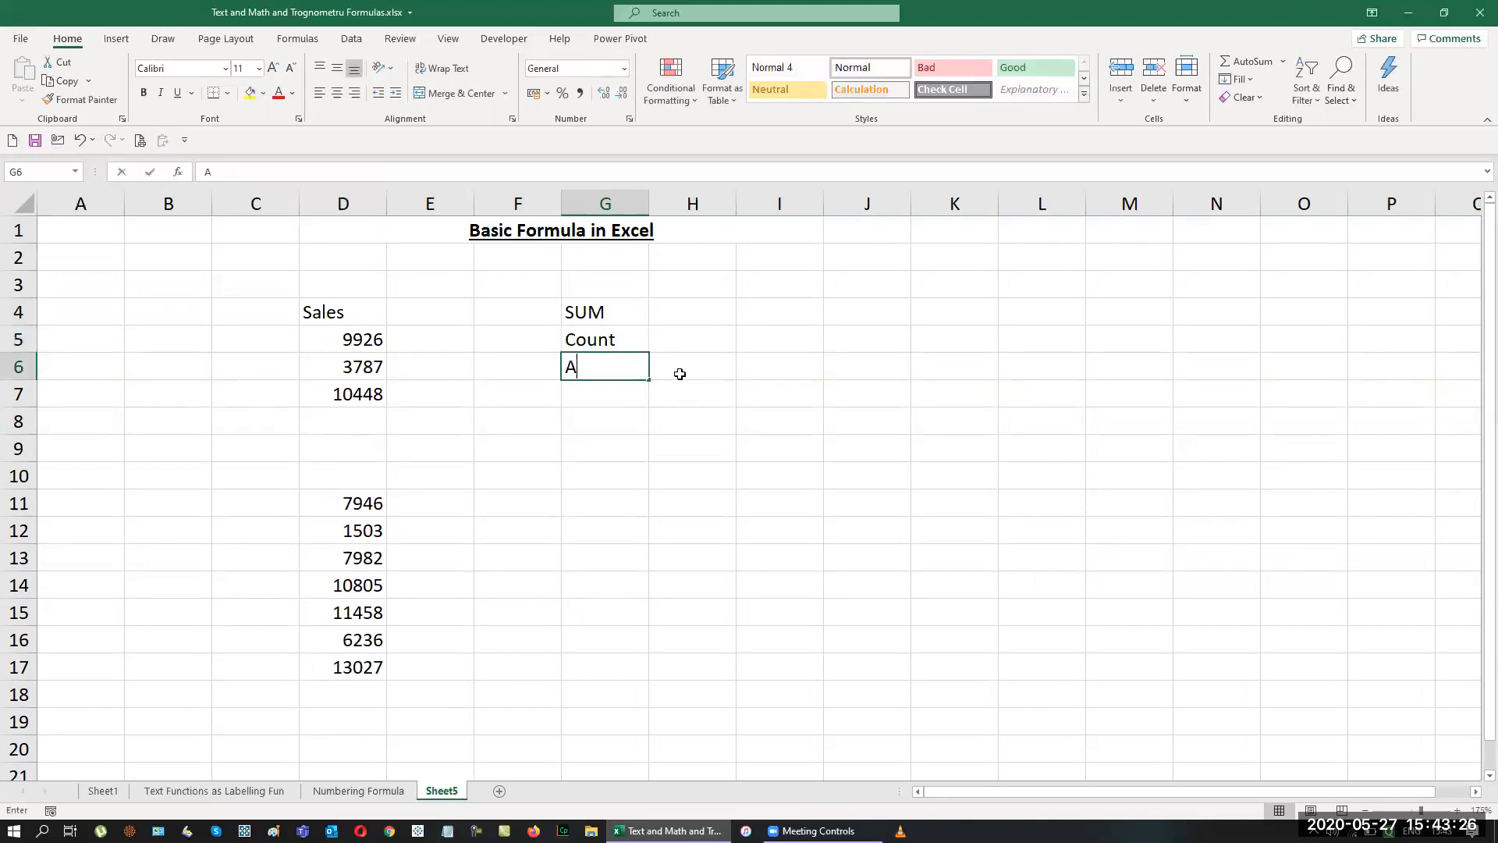
text(verage)
key(Return)
Enter the function labels Max, Min, Counta and Countblank in cells G7:G10.
text(Max)
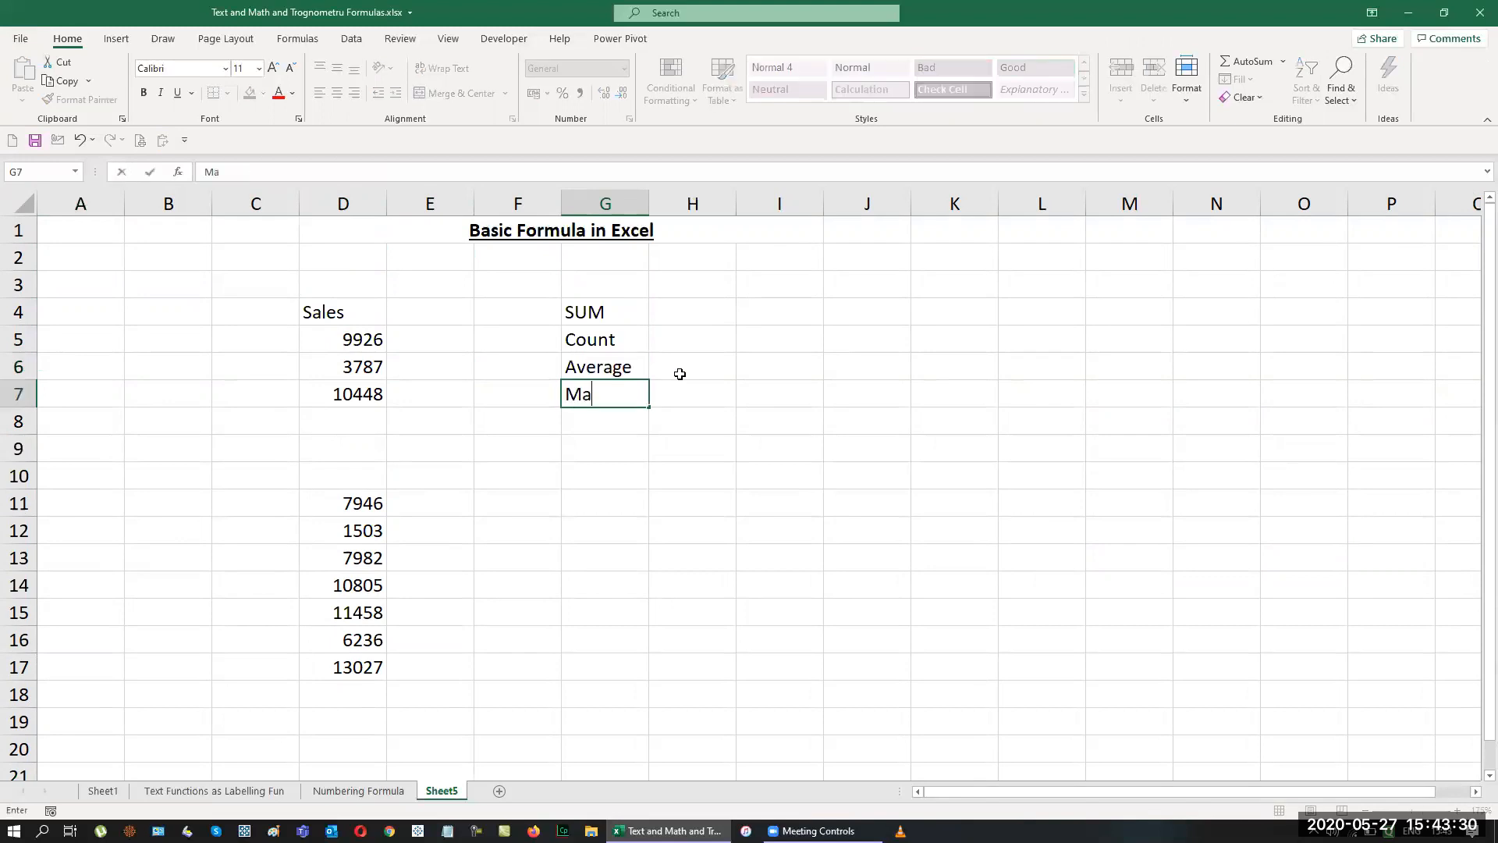
key(Return)
text(Min)
key(Return)
text(Count)
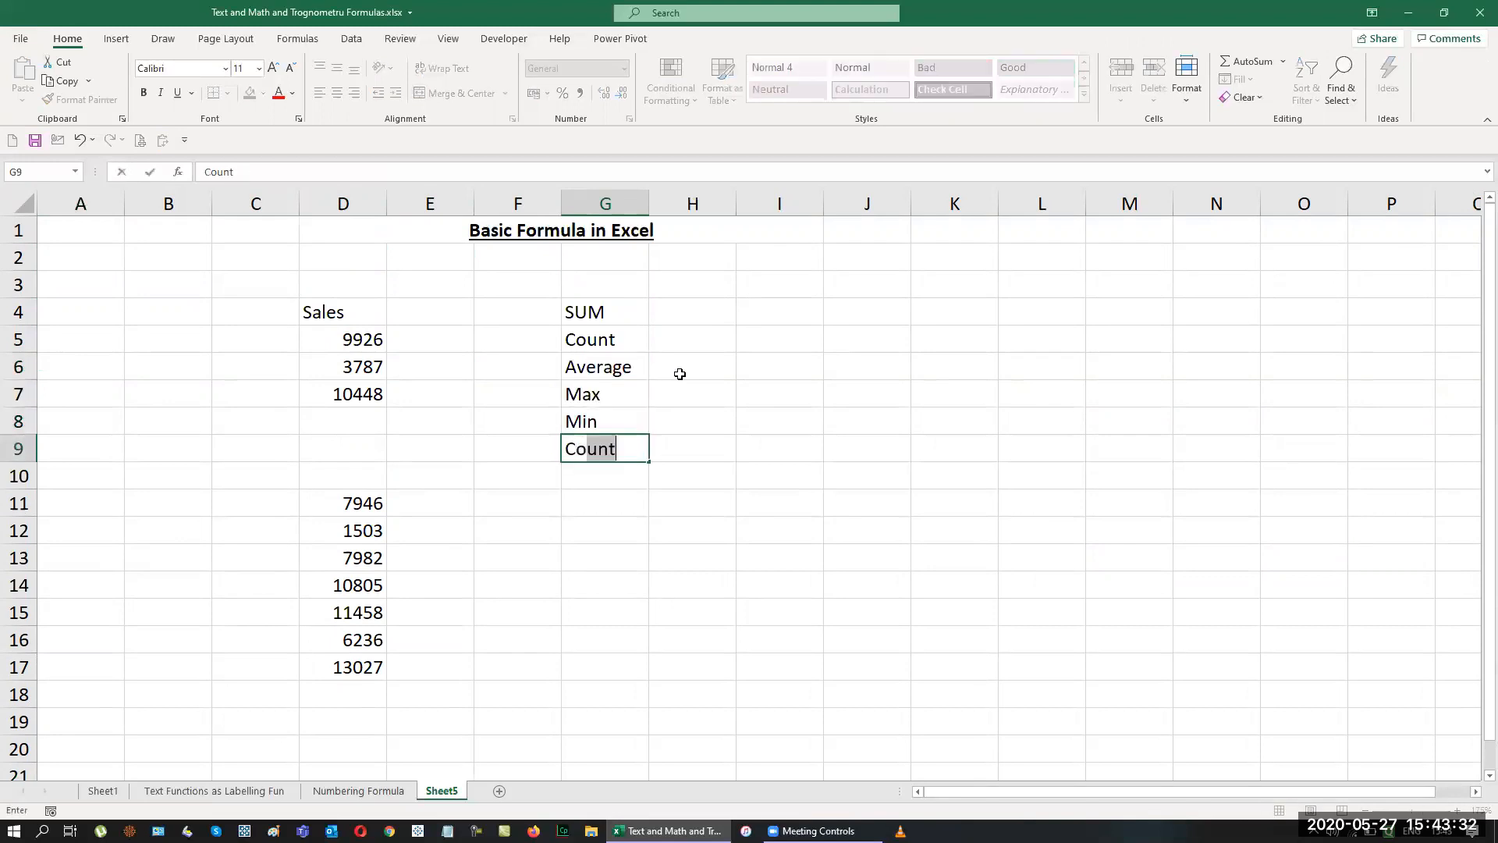
text(a)
key(Return)
text(Count)
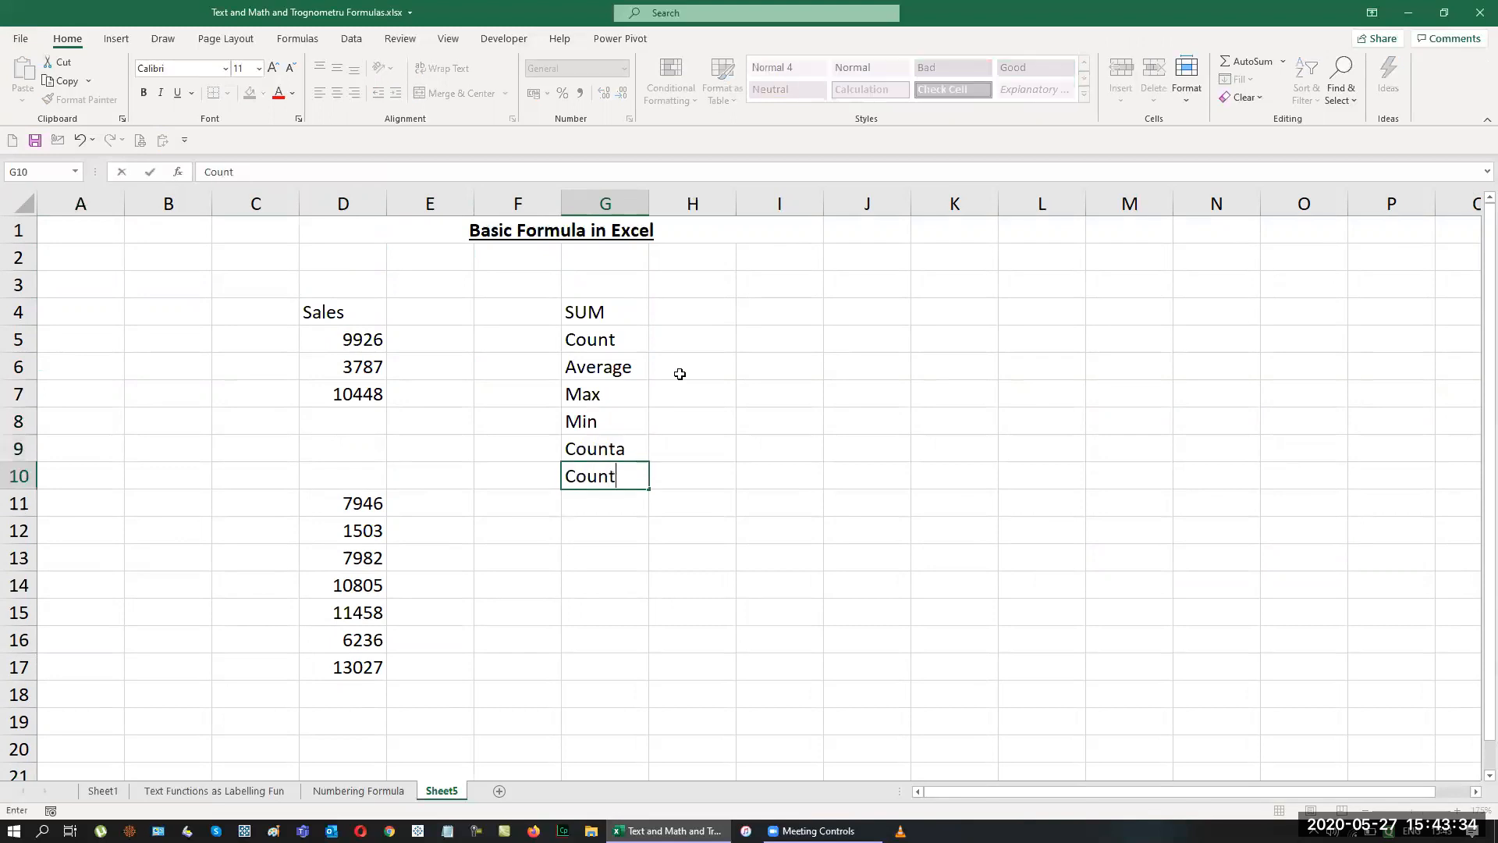
text(blank)
key(Return)
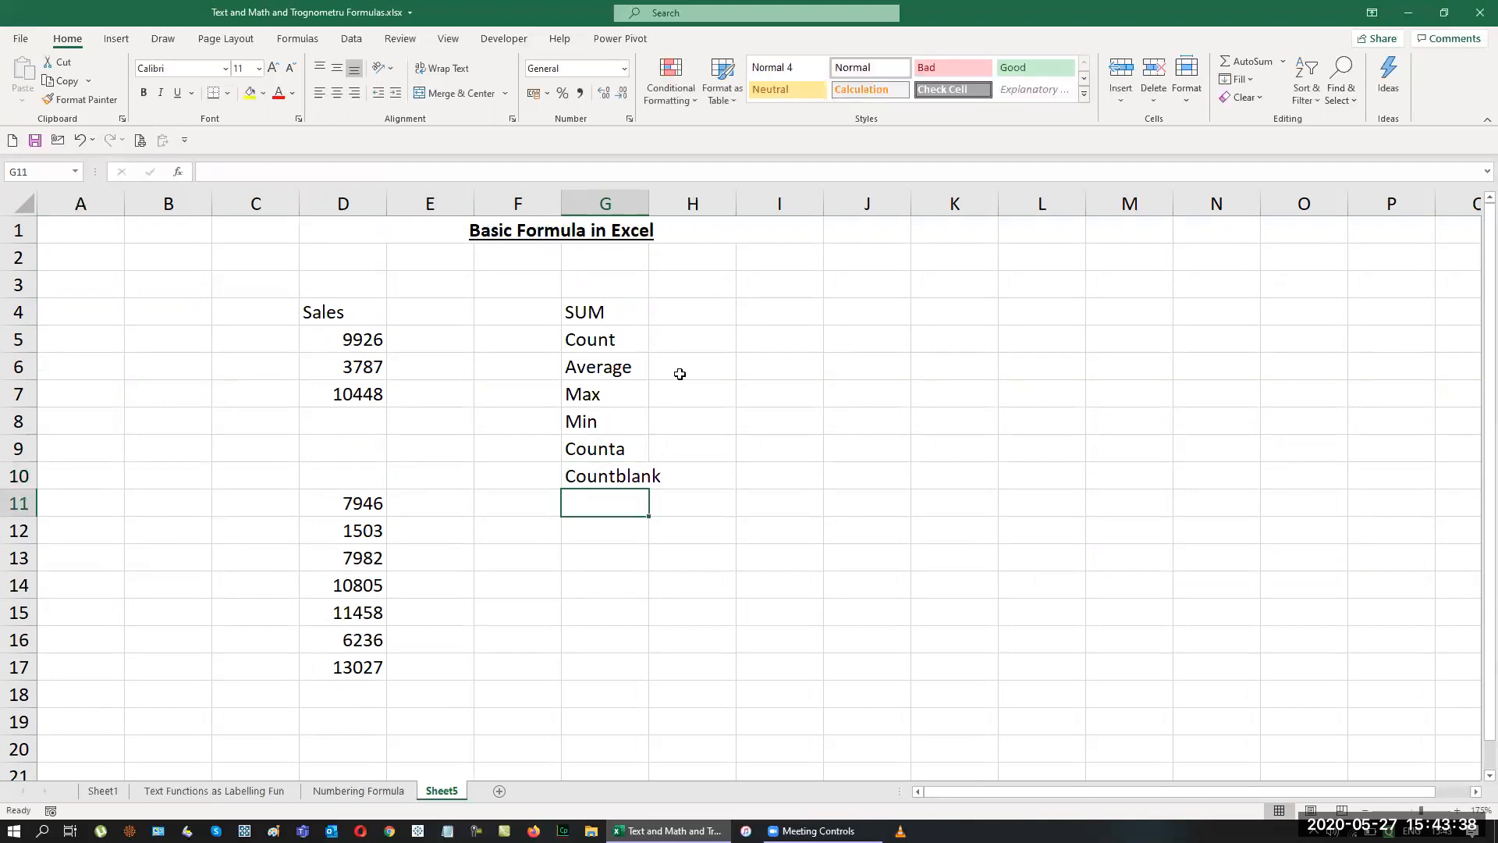
AutoFit the width of column G to the function labels in G4:G10.
key(ctrl+Up)
key(ctrl+Up)
key(ctrl+shift+Down)
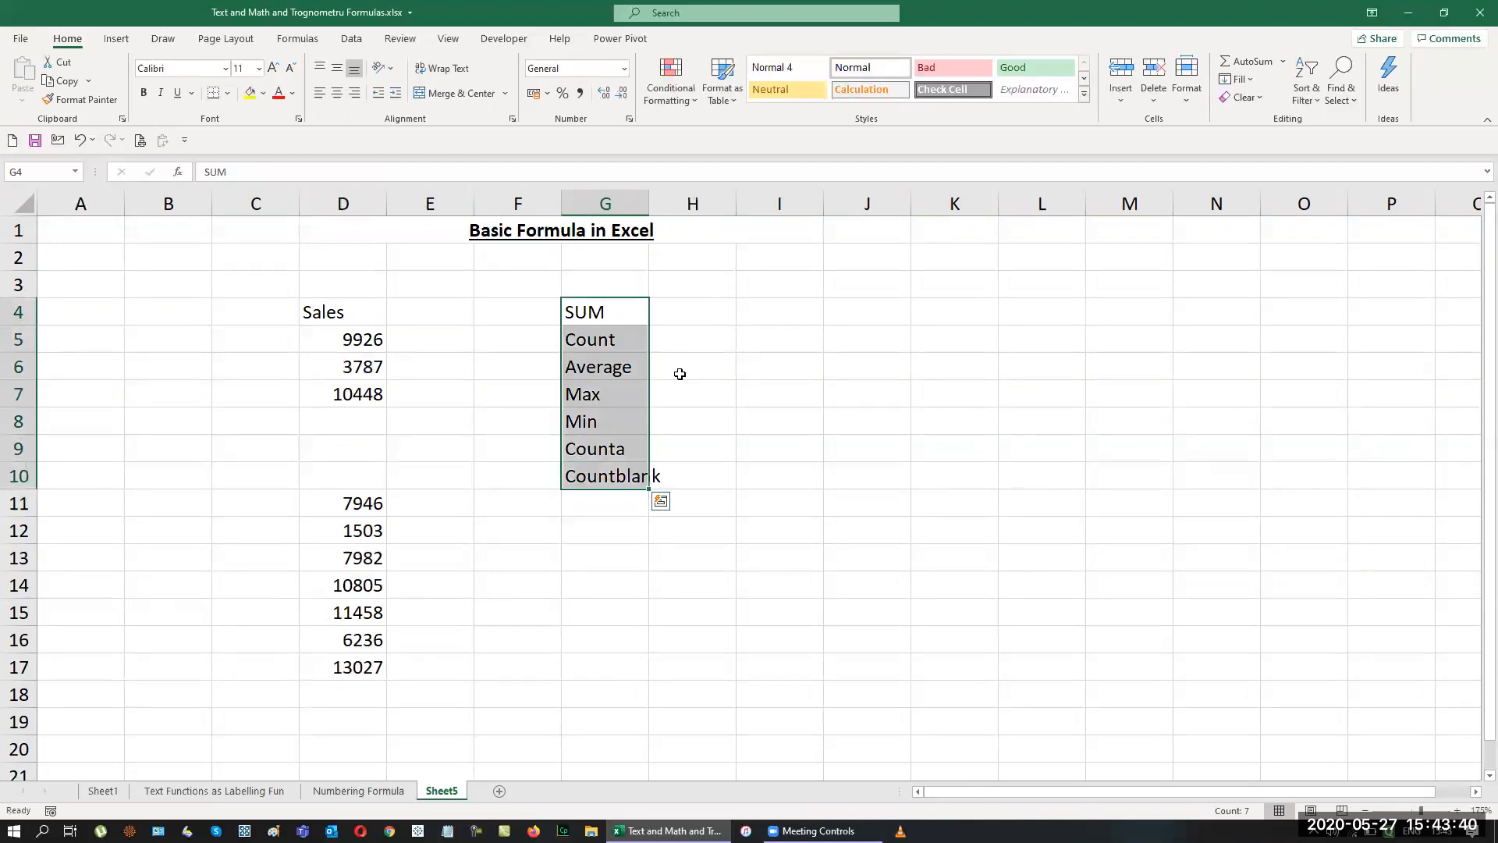
key(alt+h)
key(o)
key(i)
Enter the shortcut note "Alt =" in cell I4 beside the SUM row.
key(Right)
key(Right)
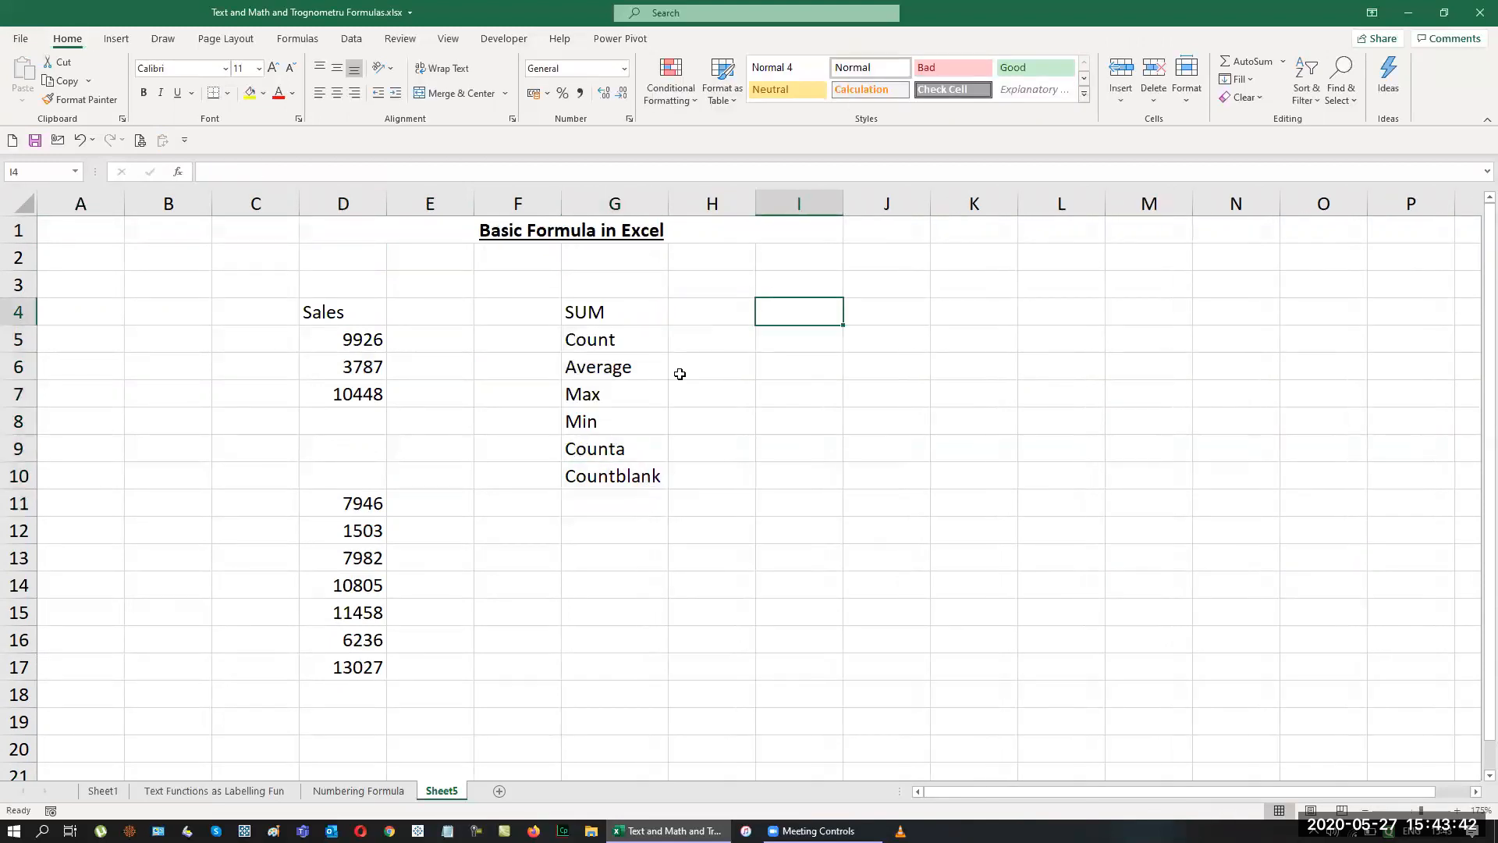
text(Alt =)
key(Return)
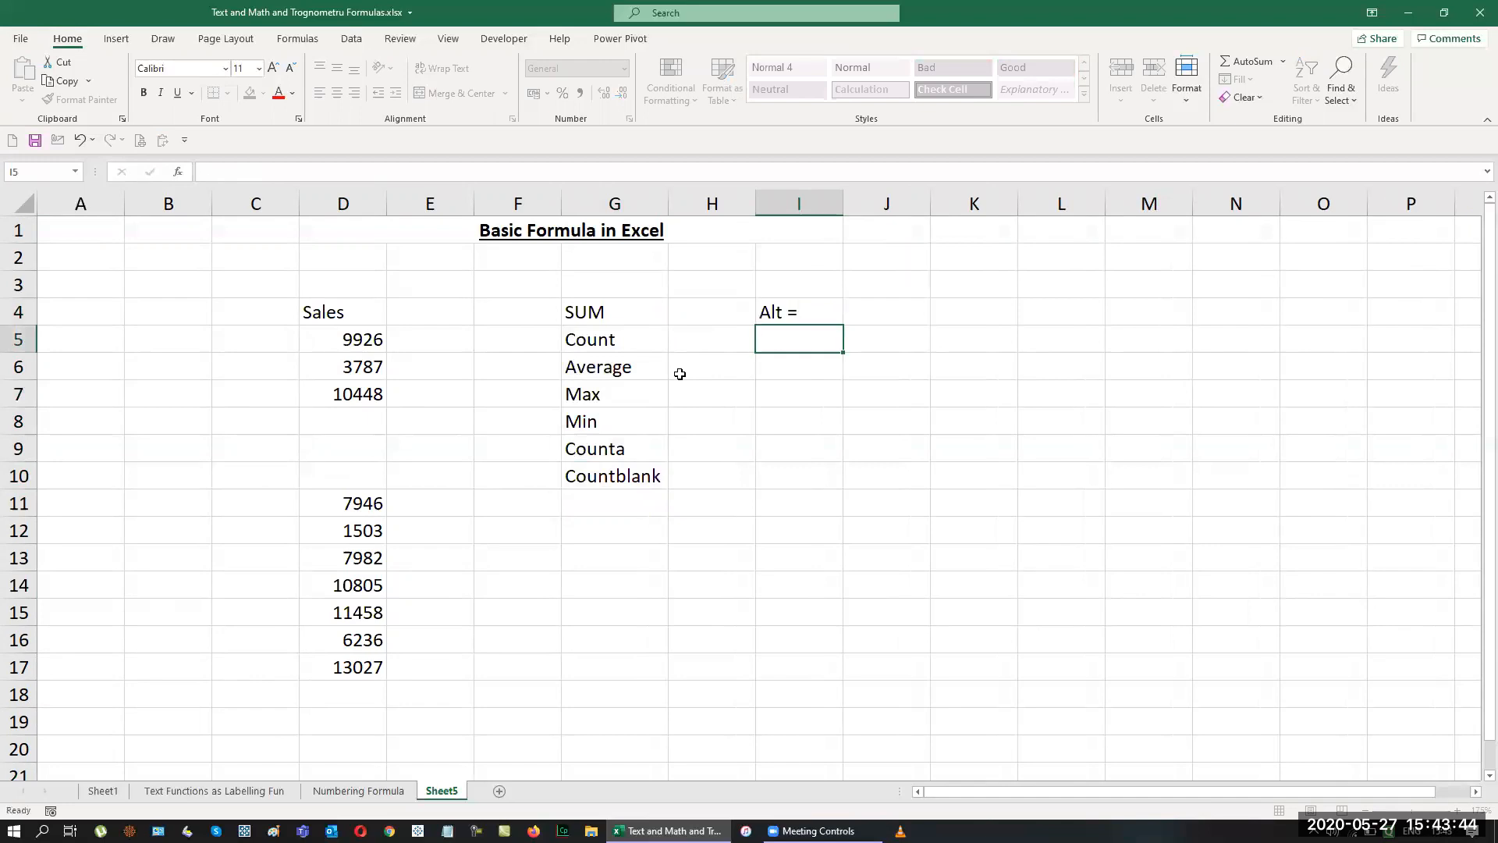
Start an AutoSum formula in H4 and point its argument to the Sales header in D4.
key(Up)
key(Left)
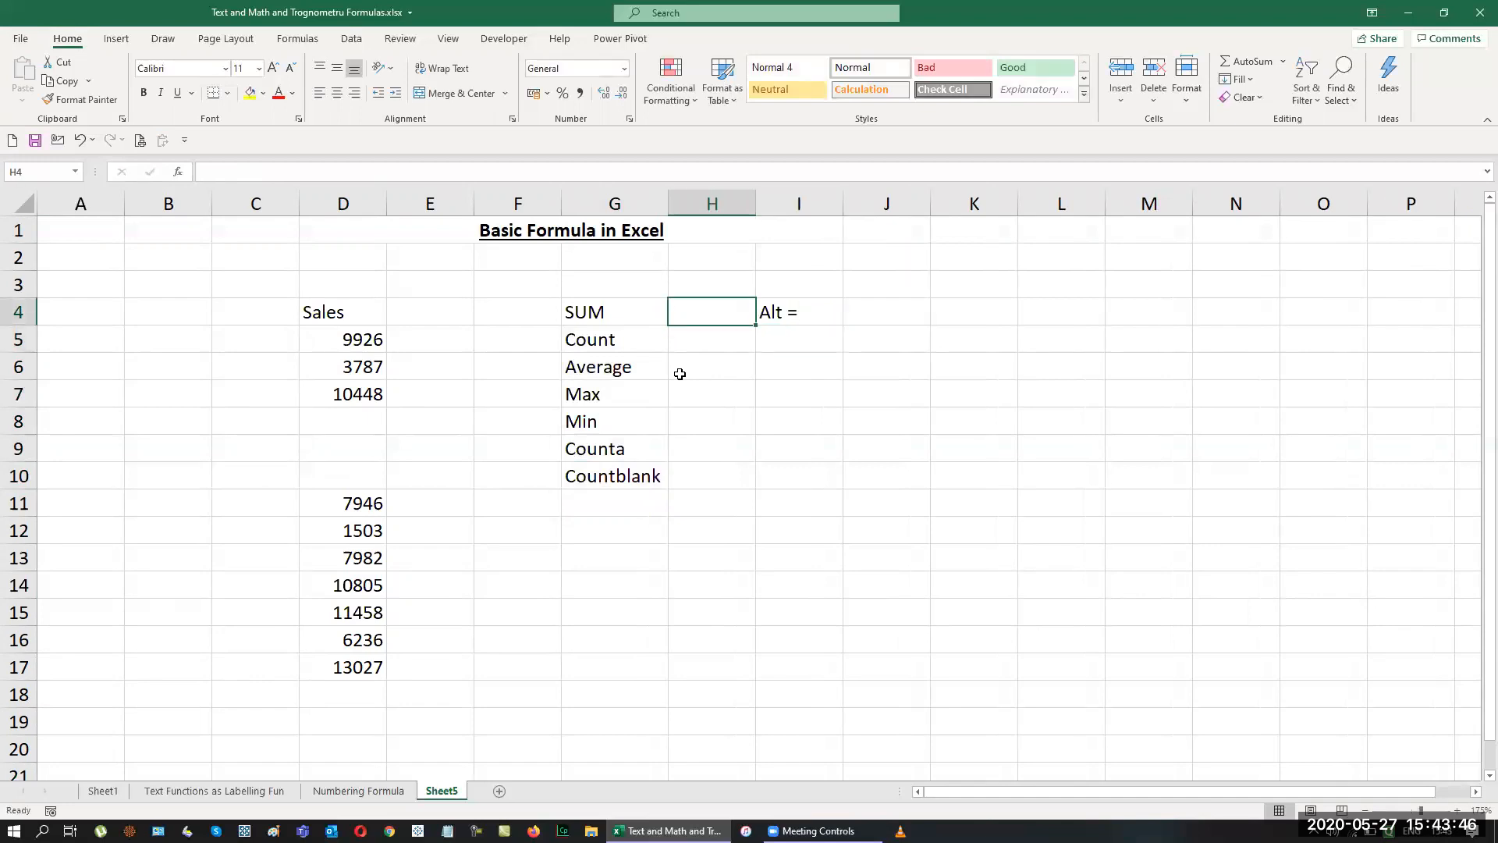
scroll(679, 373, up, 1)
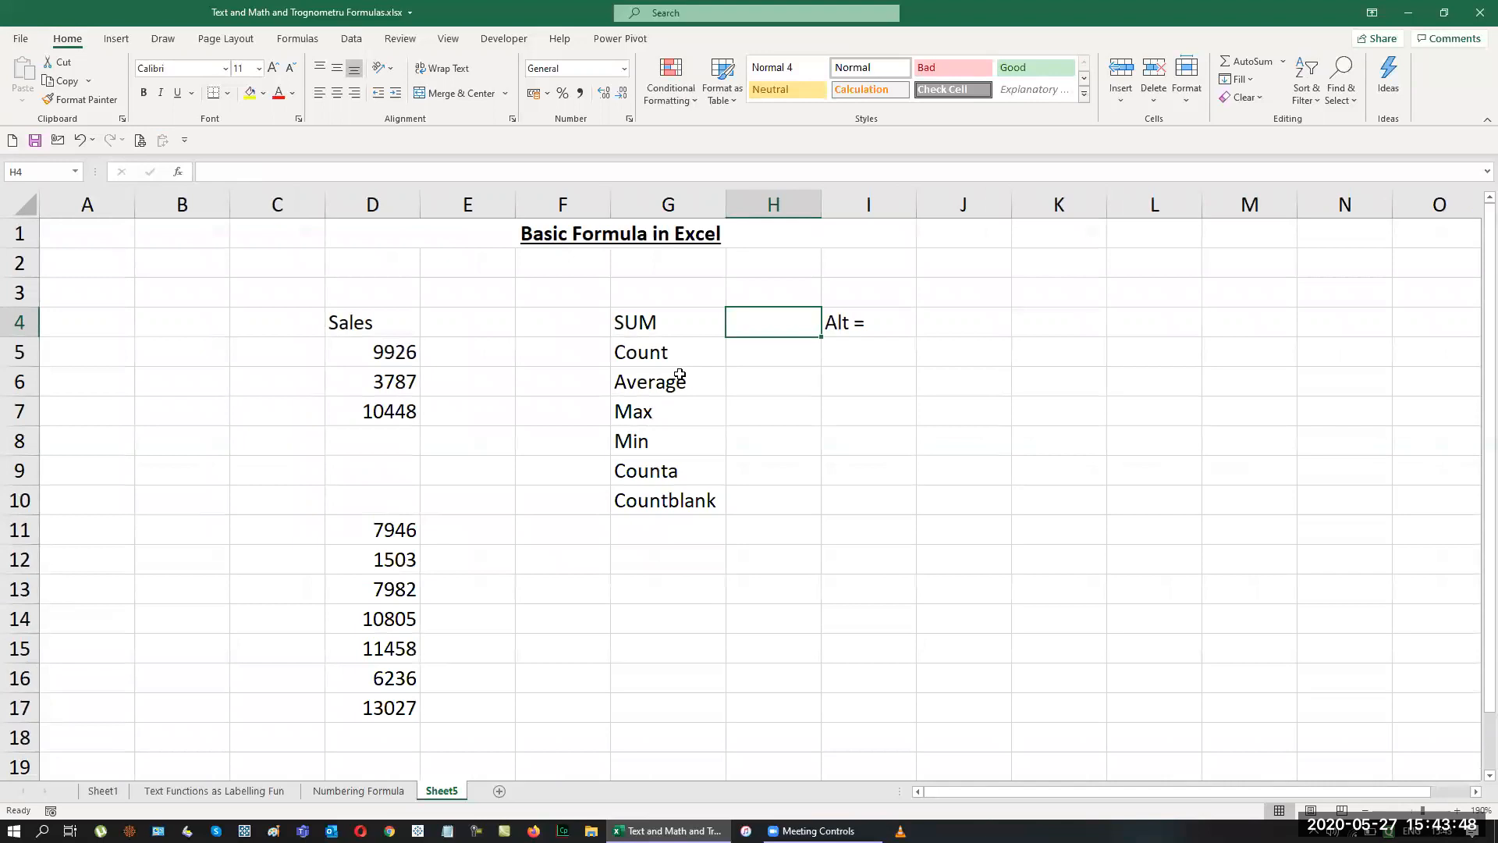
key(alt+equal)
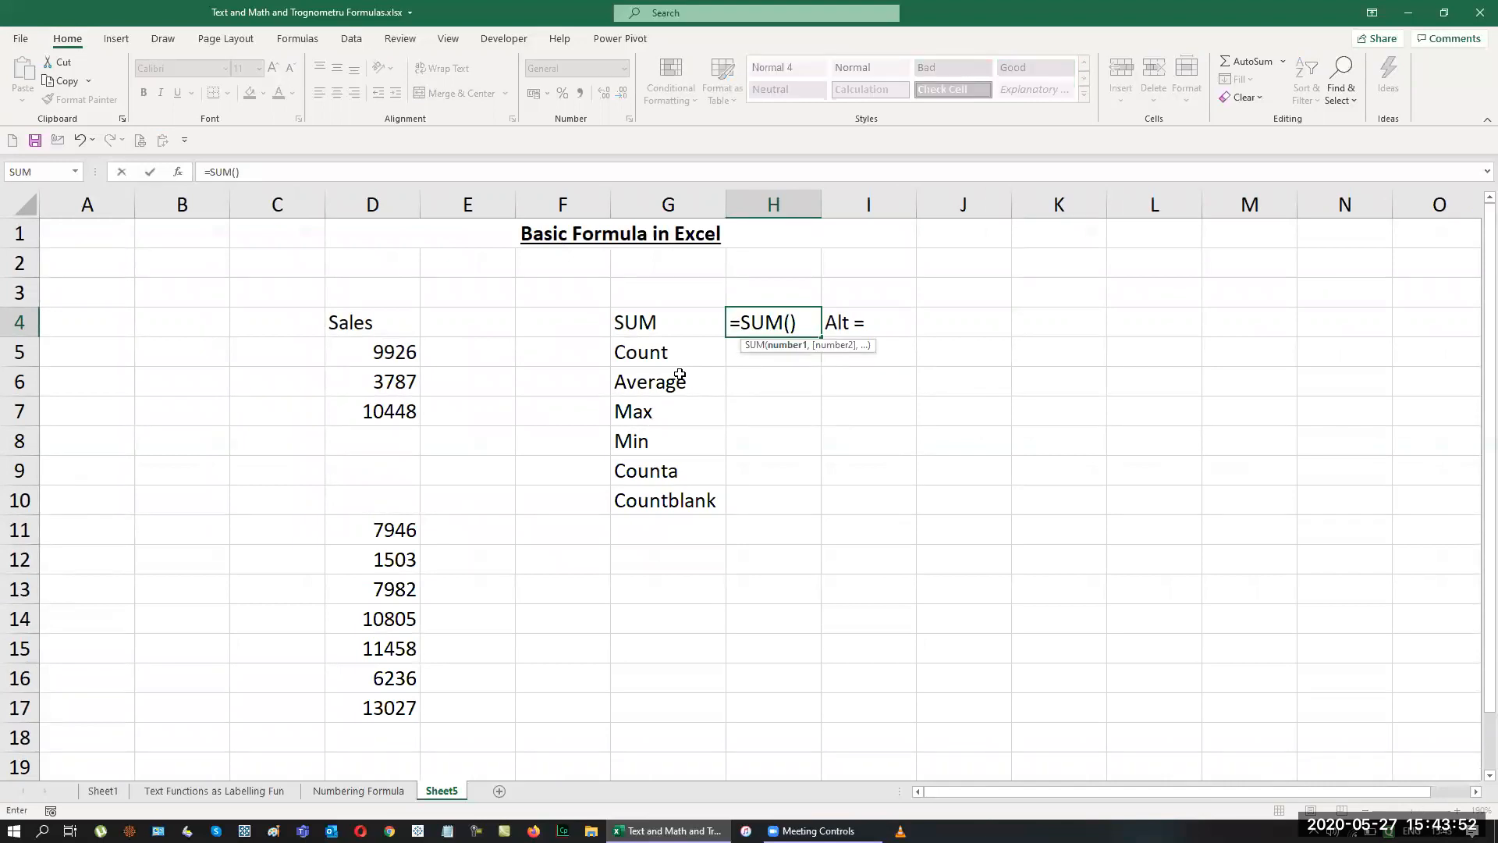
key(Left)
key(Left)
key(Left)
key(Left)
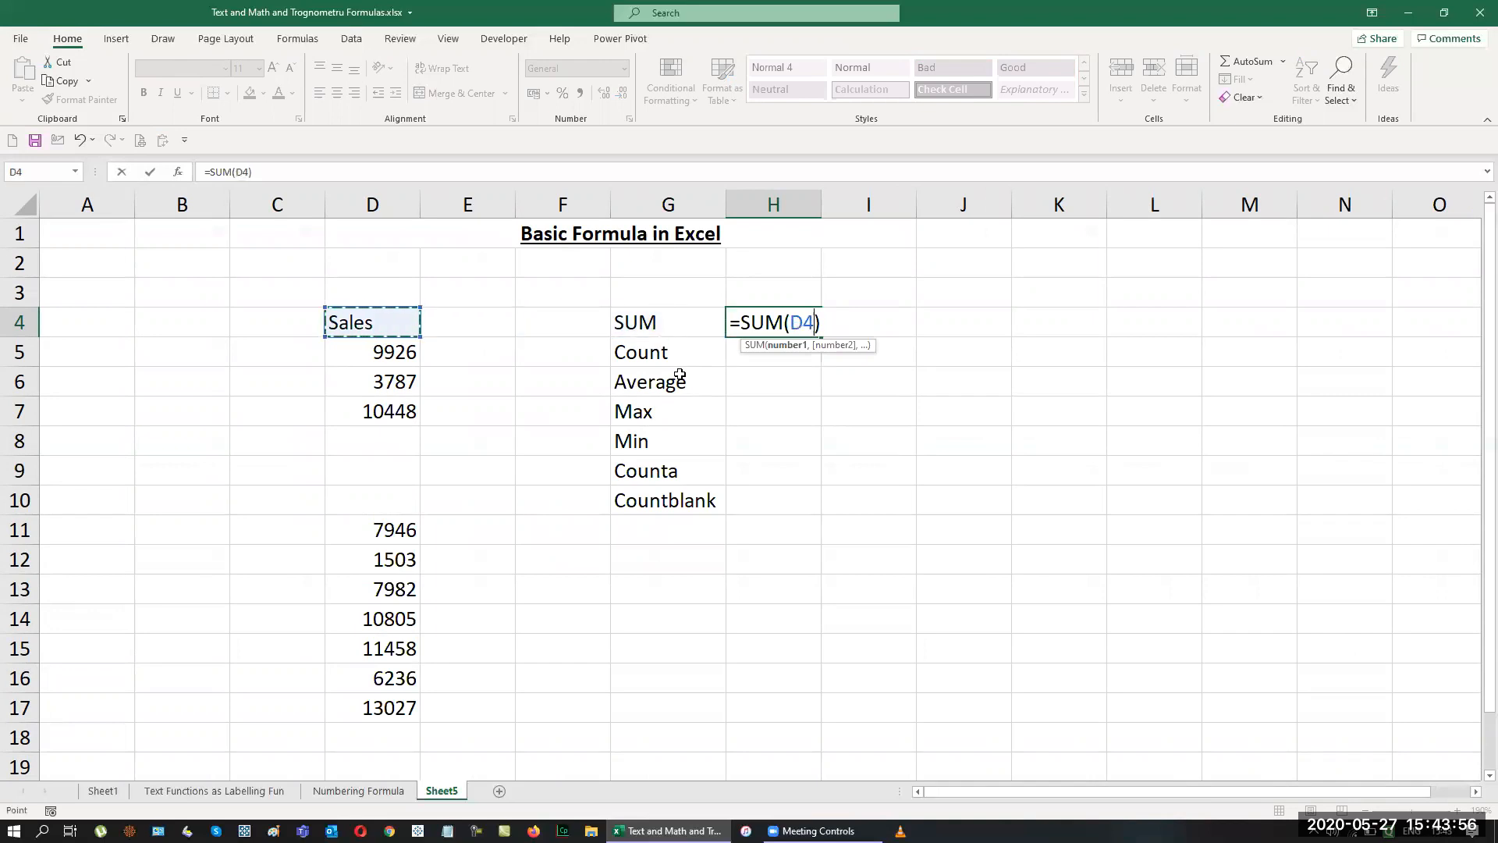
Extend the SUM range in H4 down the Sales column across the blank rows to D17.
key(shift+Down)
key(shift+Down)
key(shift+Down)
key(ctrl+shift+Down)
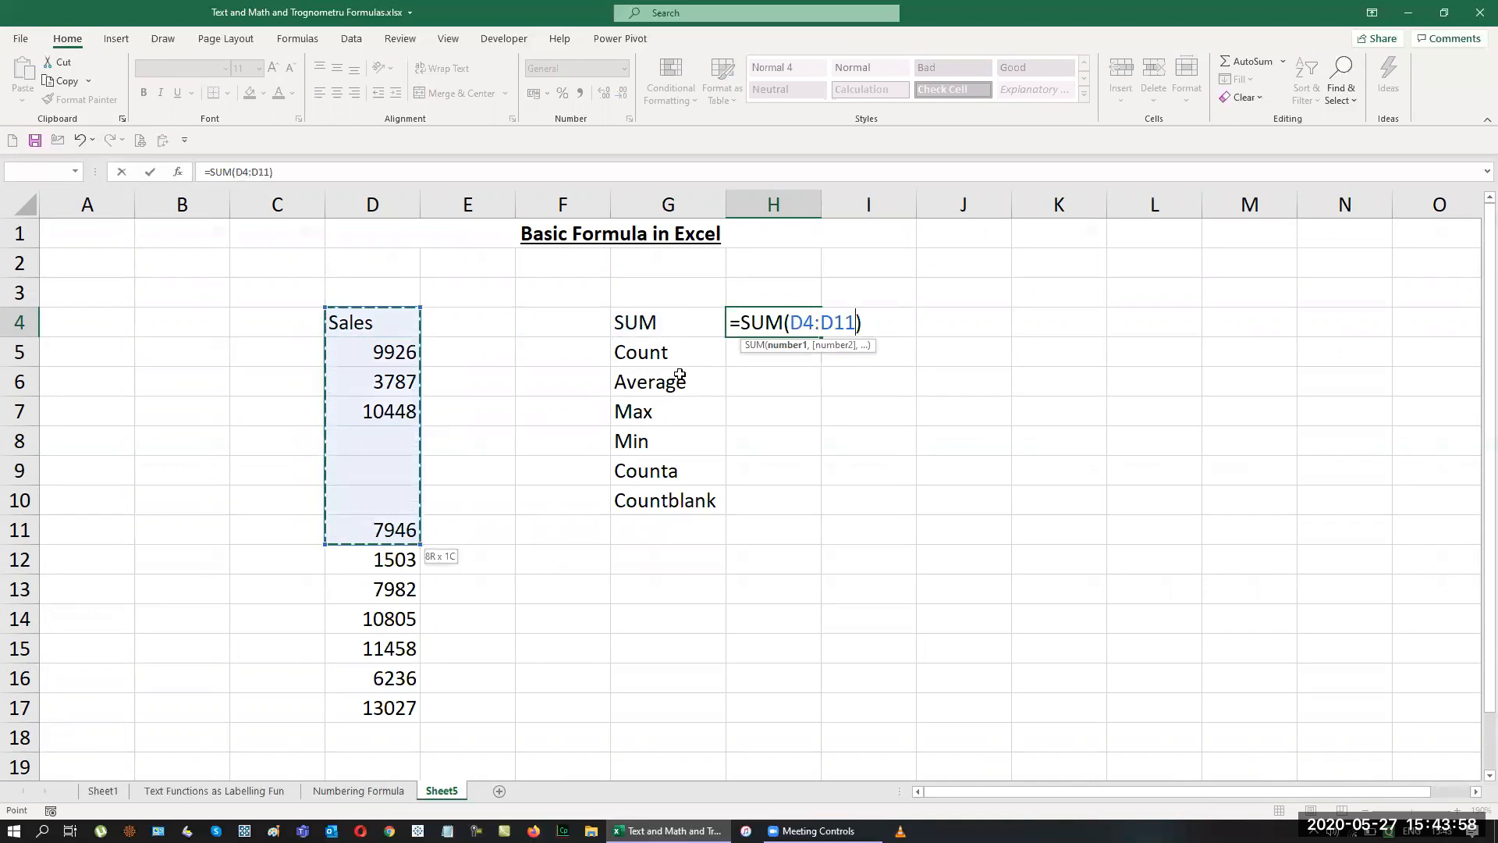
key(ctrl+shift+Down)
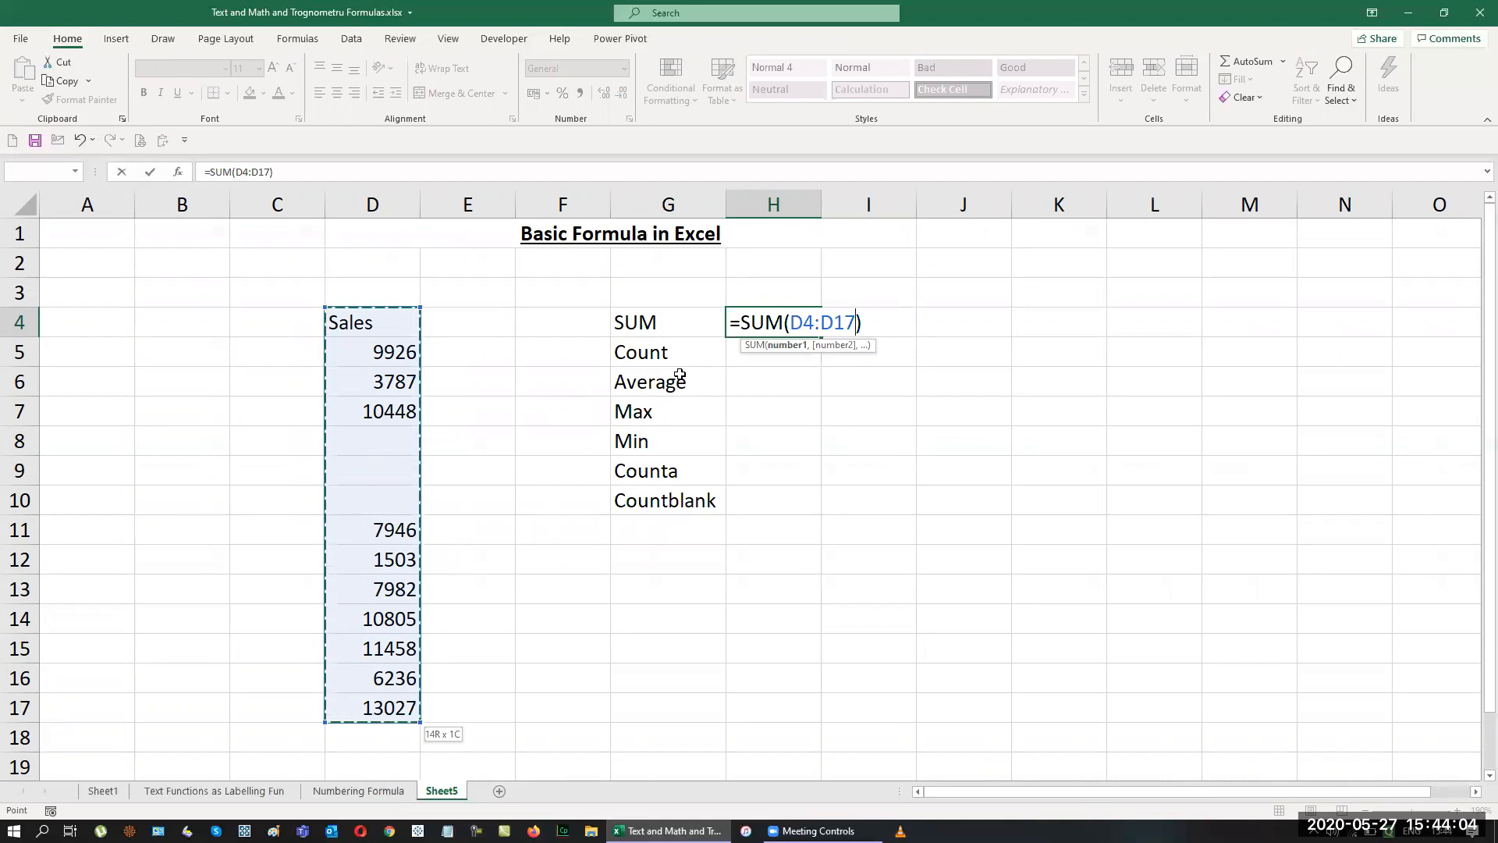
Reselect the Sales column as the argument in H4 and enter the formula =SUM(D4:D17).
key(Up)
key(Down)
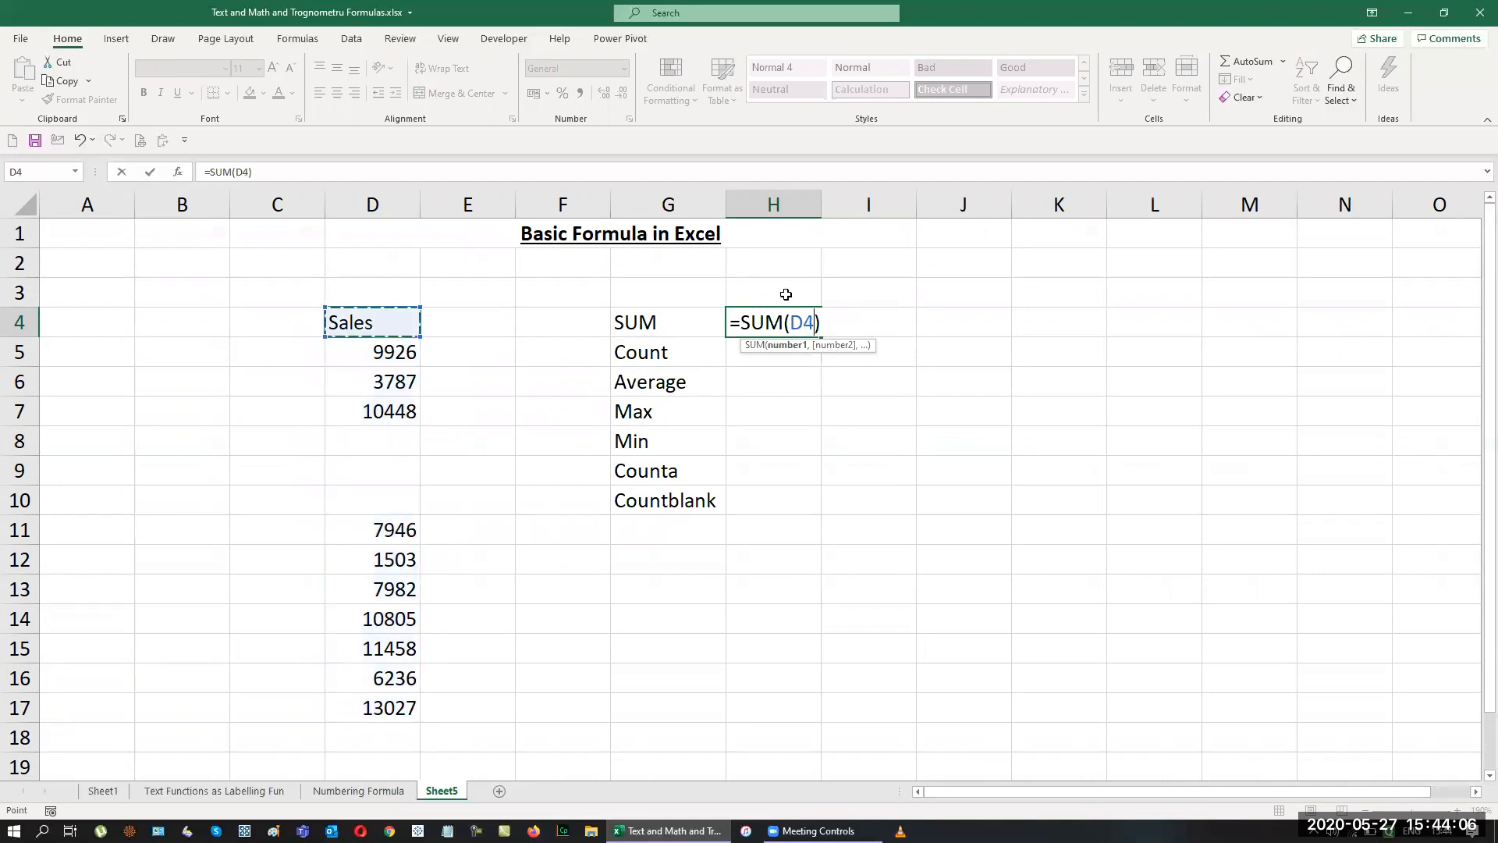
key(shift+Down)
key(shift+Down)
key(shift+Down)
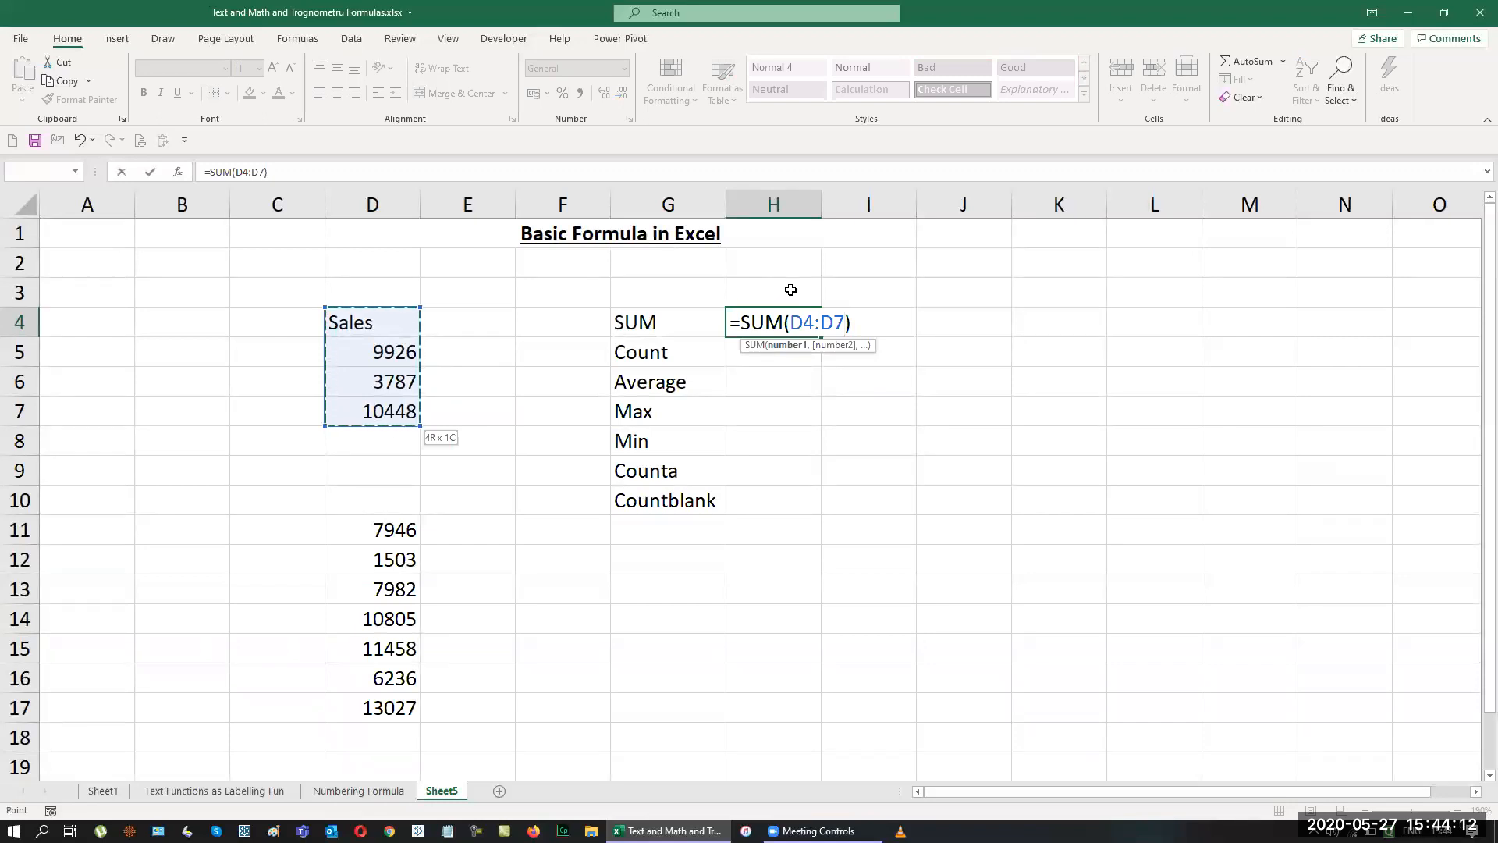
key(ctrl+shift+Down)
key(ctrl+shift+Down)
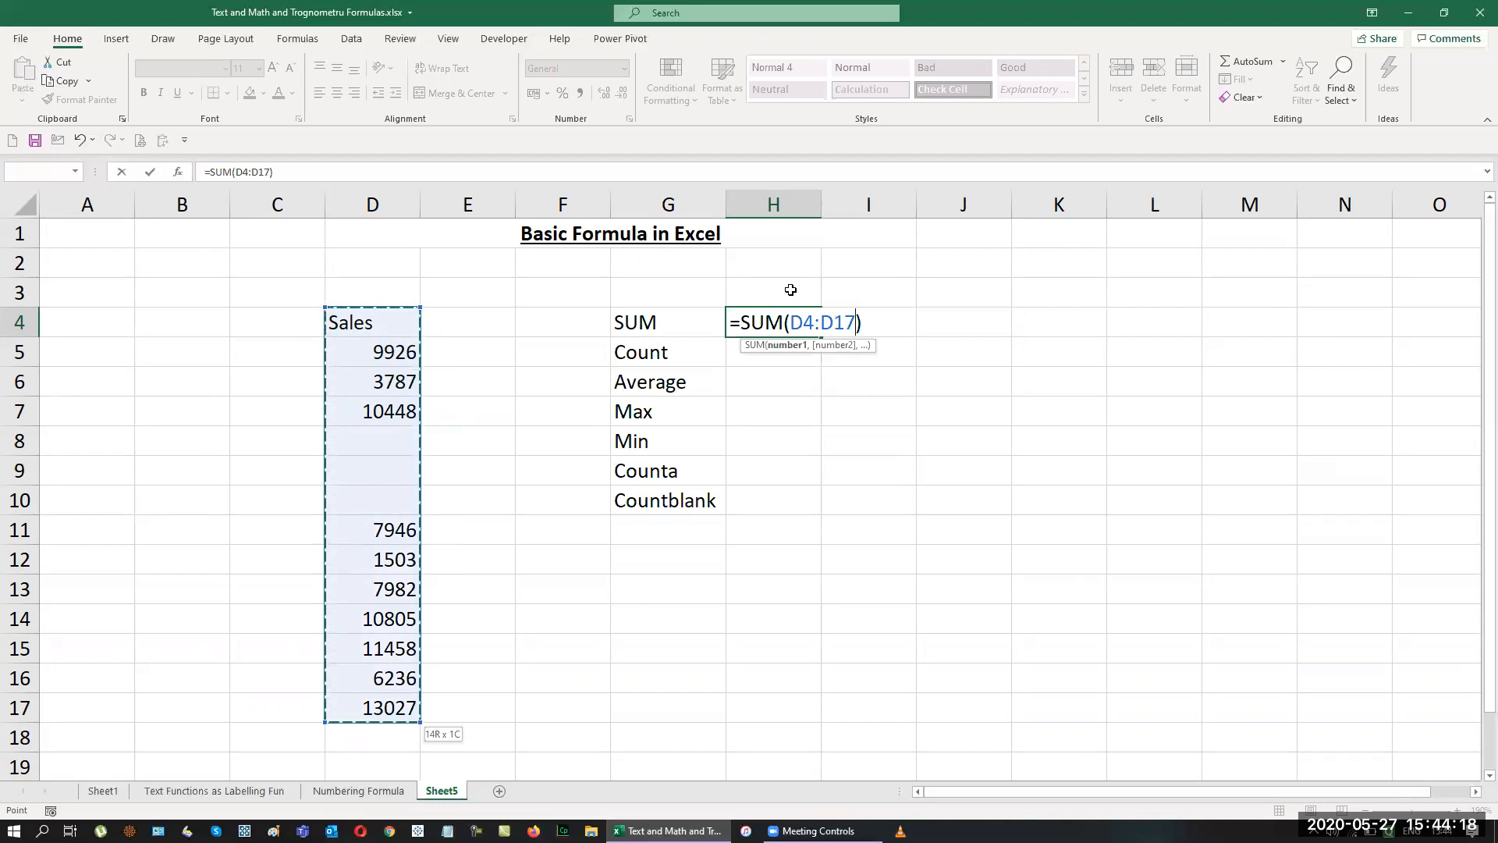
key(Return)
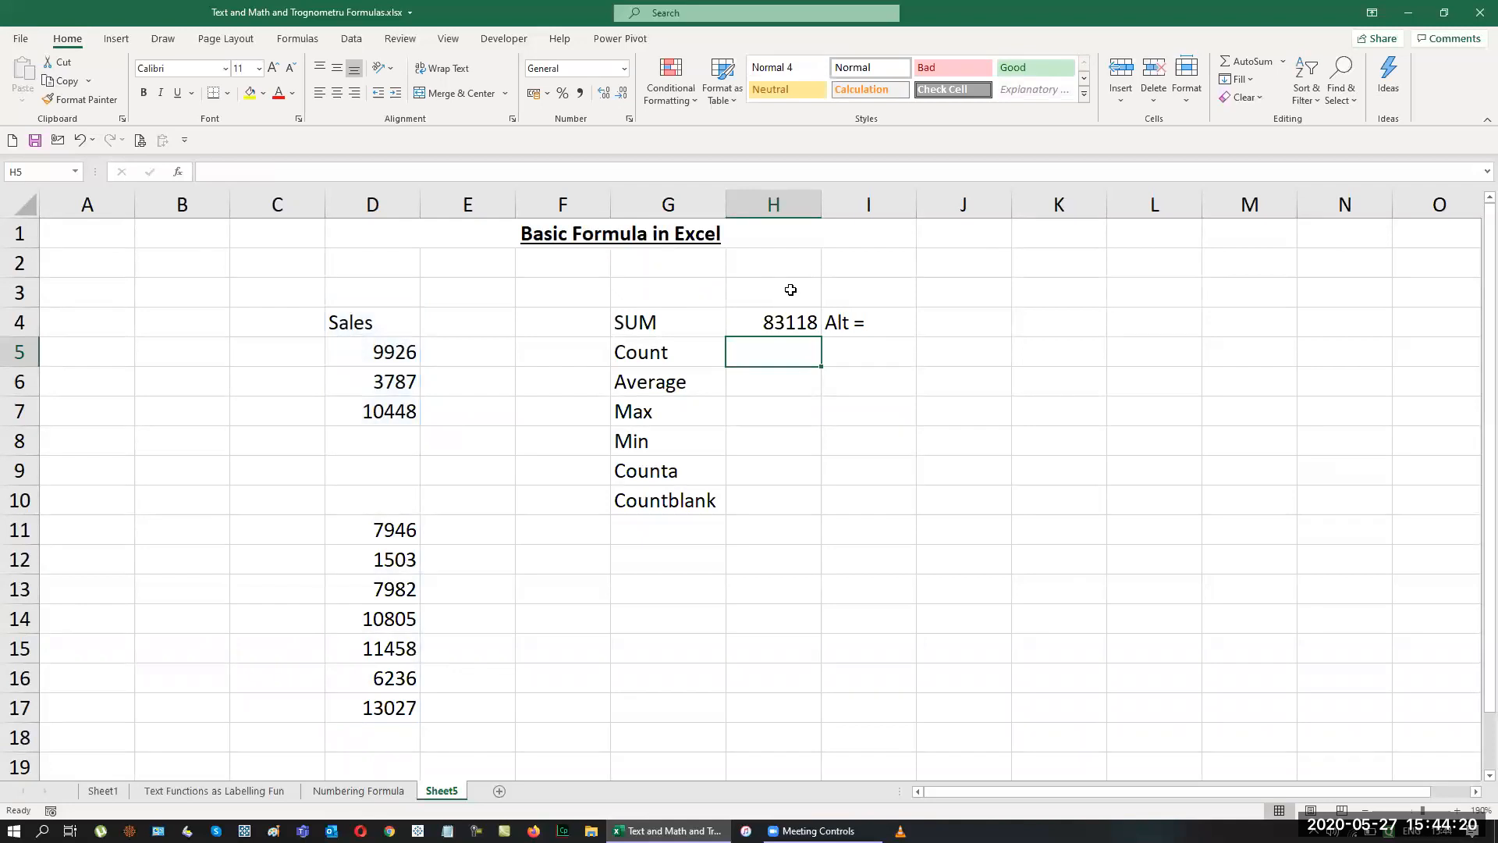
Enter a COUNT formula over the Sales range D4:D17 in H5, beside the Count label.
text(=cou)
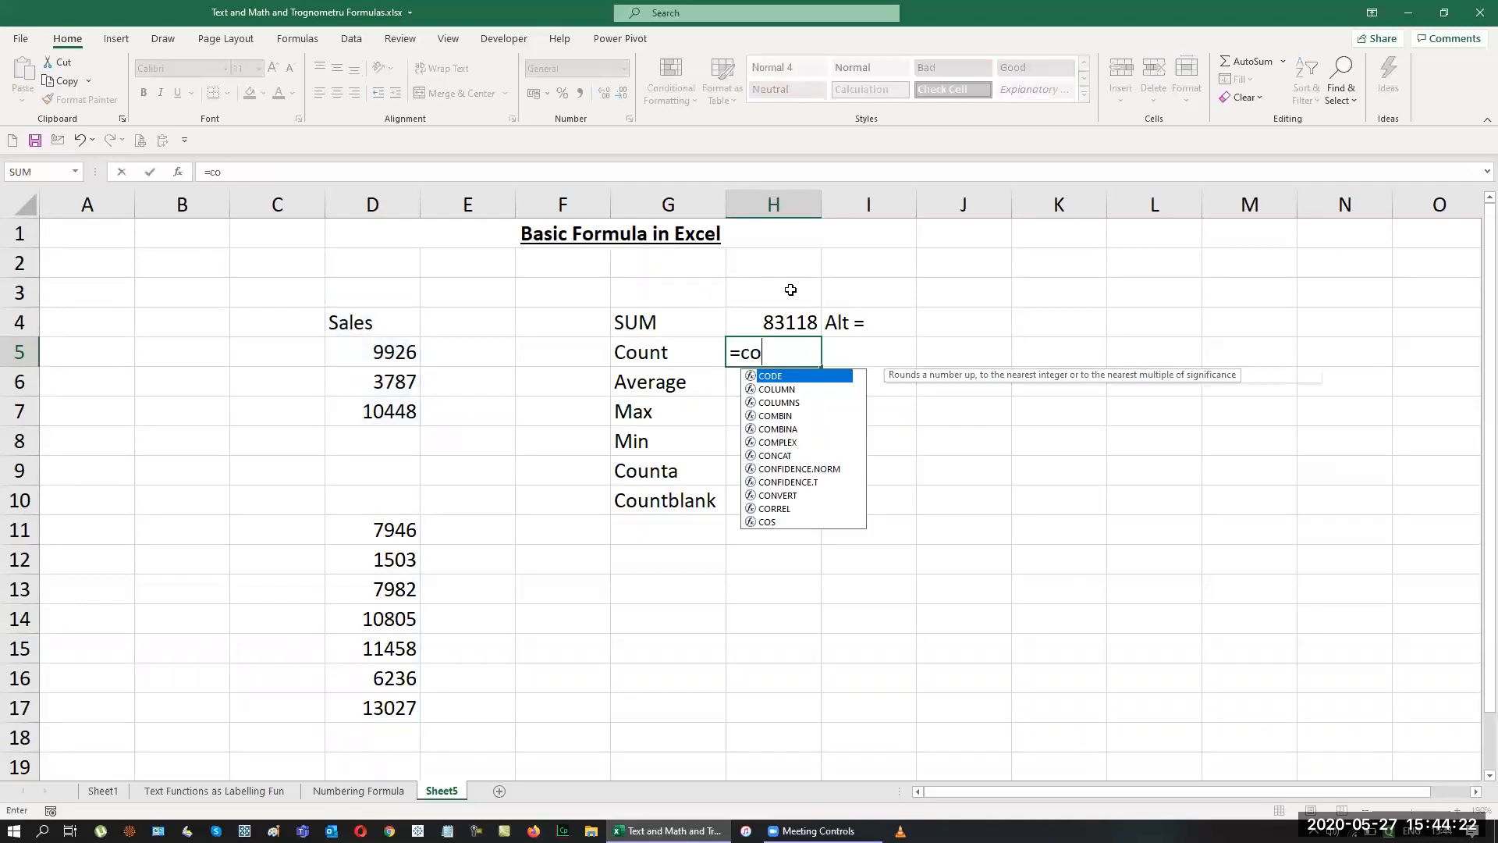
key(Tab)
key(Left)
key(Left)
key(Left)
key(Left)
key(Up)
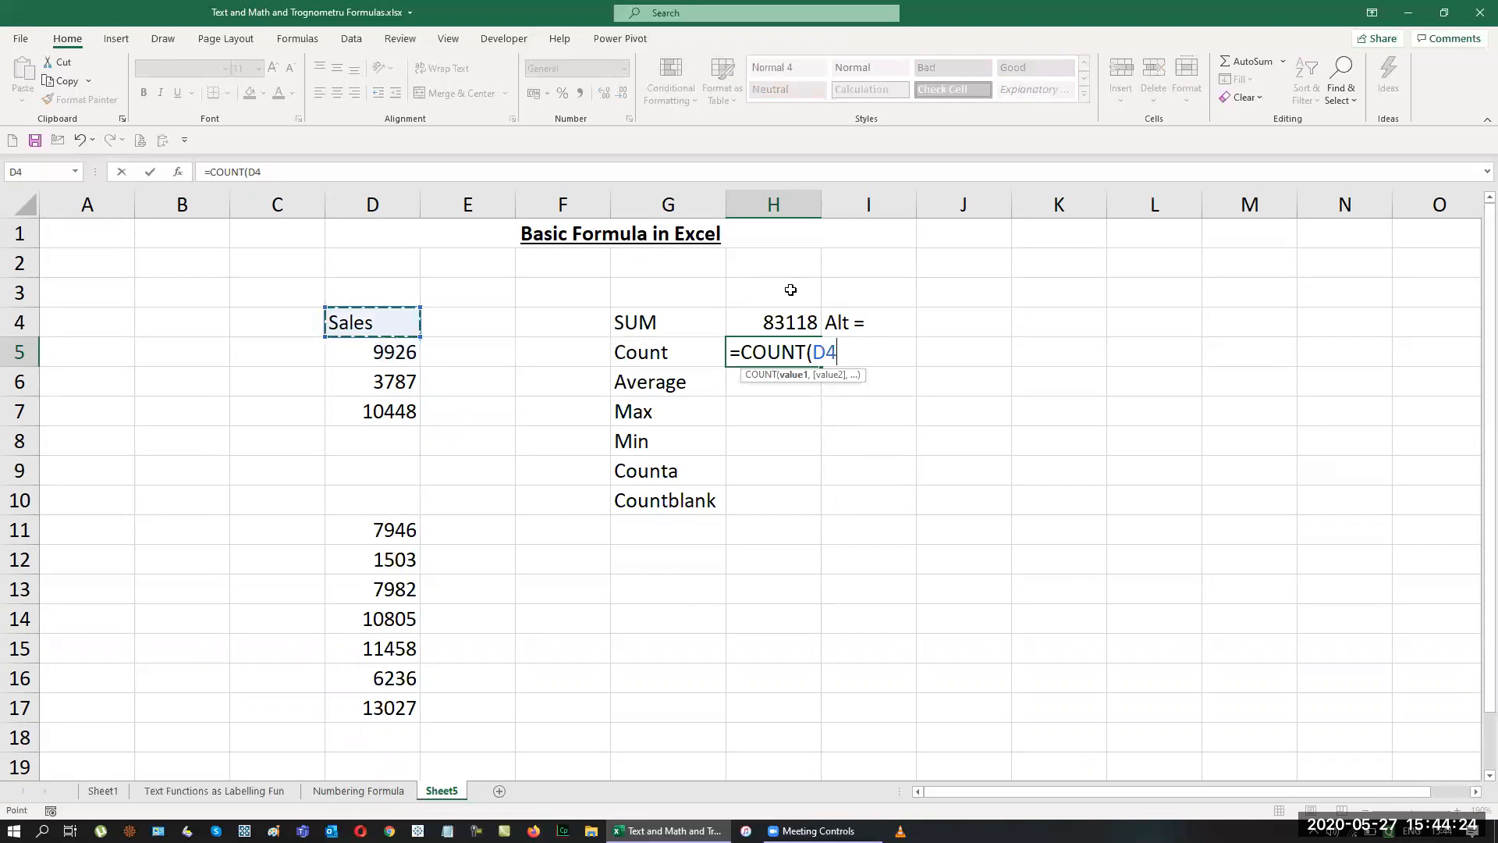
key(shift+Down)
key(shift+Down)
key(shift+Down)
key(shift+Down)
key(shift+Down)
key(shift+Down)
key(shift+Down)
key(shift+Down)
key(shift+Down)
key(shift+Down)
key(shift+Down)
key(shift+Down)
key(shift+Down)
key(Return)
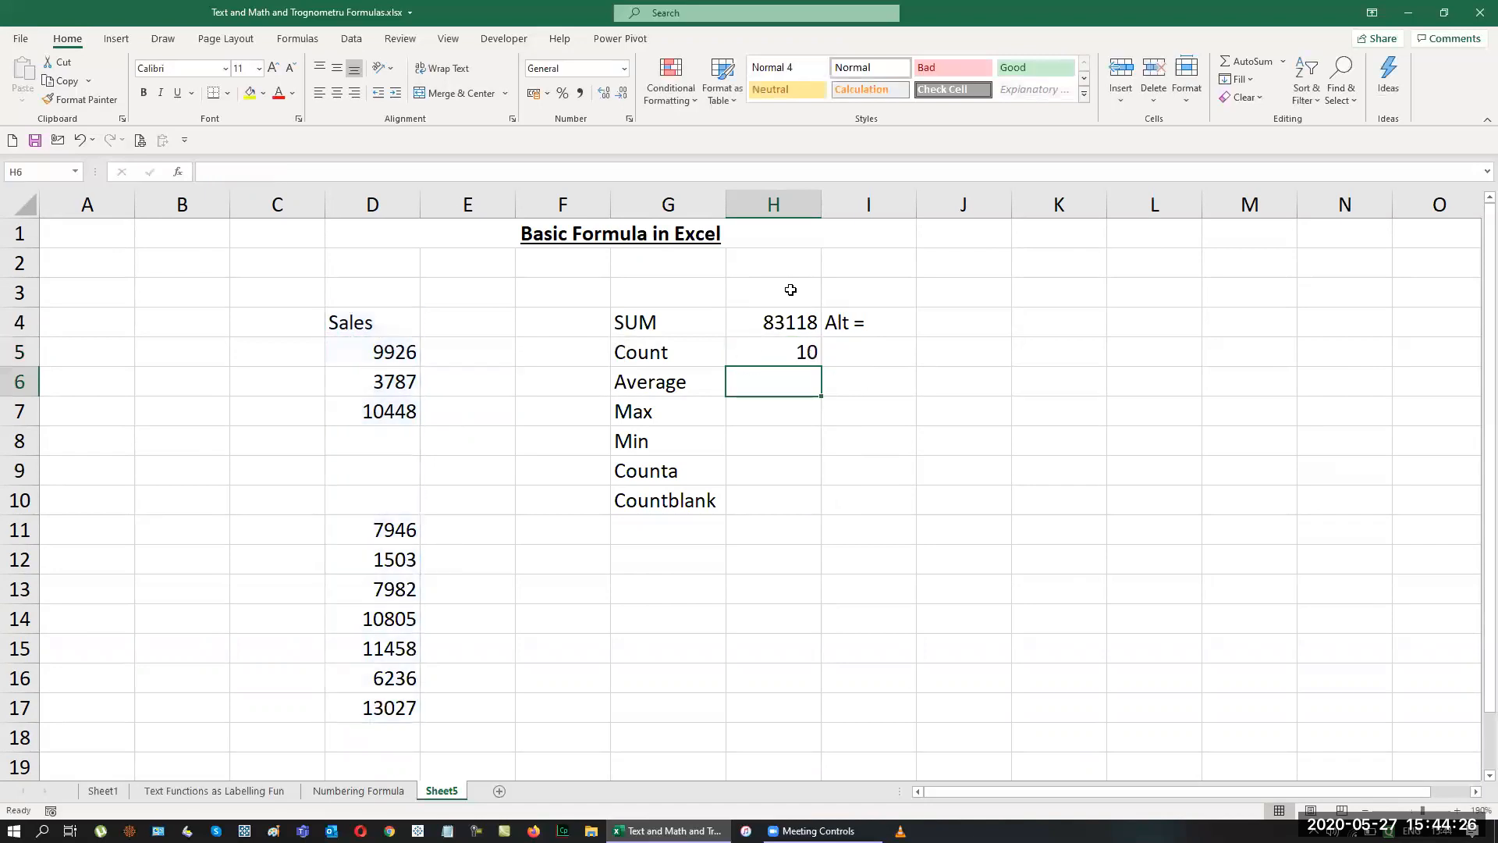
Enter an AVERAGE formula over the Sales range D4:D17 in H6, beside the Average label.
text(=ave)
key(Tab)
key(Left)
key(Left)
key(Left)
key(Left)
key(Up)
key(Up)
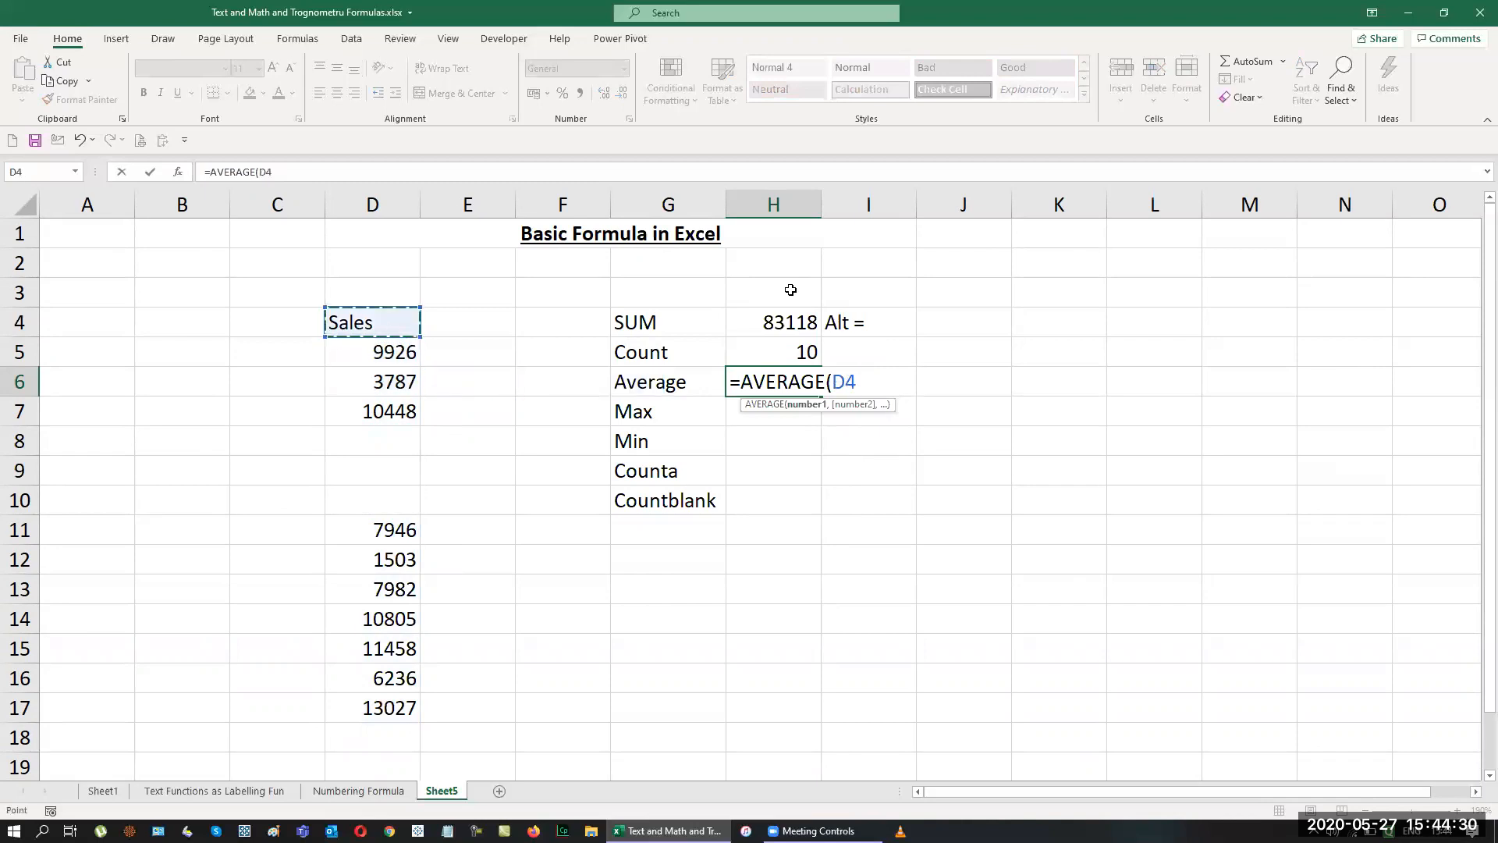
key(shift+Down)
key(shift+Down)
key(shift+Down)
key(shift+Down)
key(shift+Down)
key(shift+Down)
key(shift+Down)
key(shift+Down)
key(shift+Down)
key(shift+Down)
key(shift+Down)
key(shift+Down)
key(shift+Down)
key(ctrl+Return)
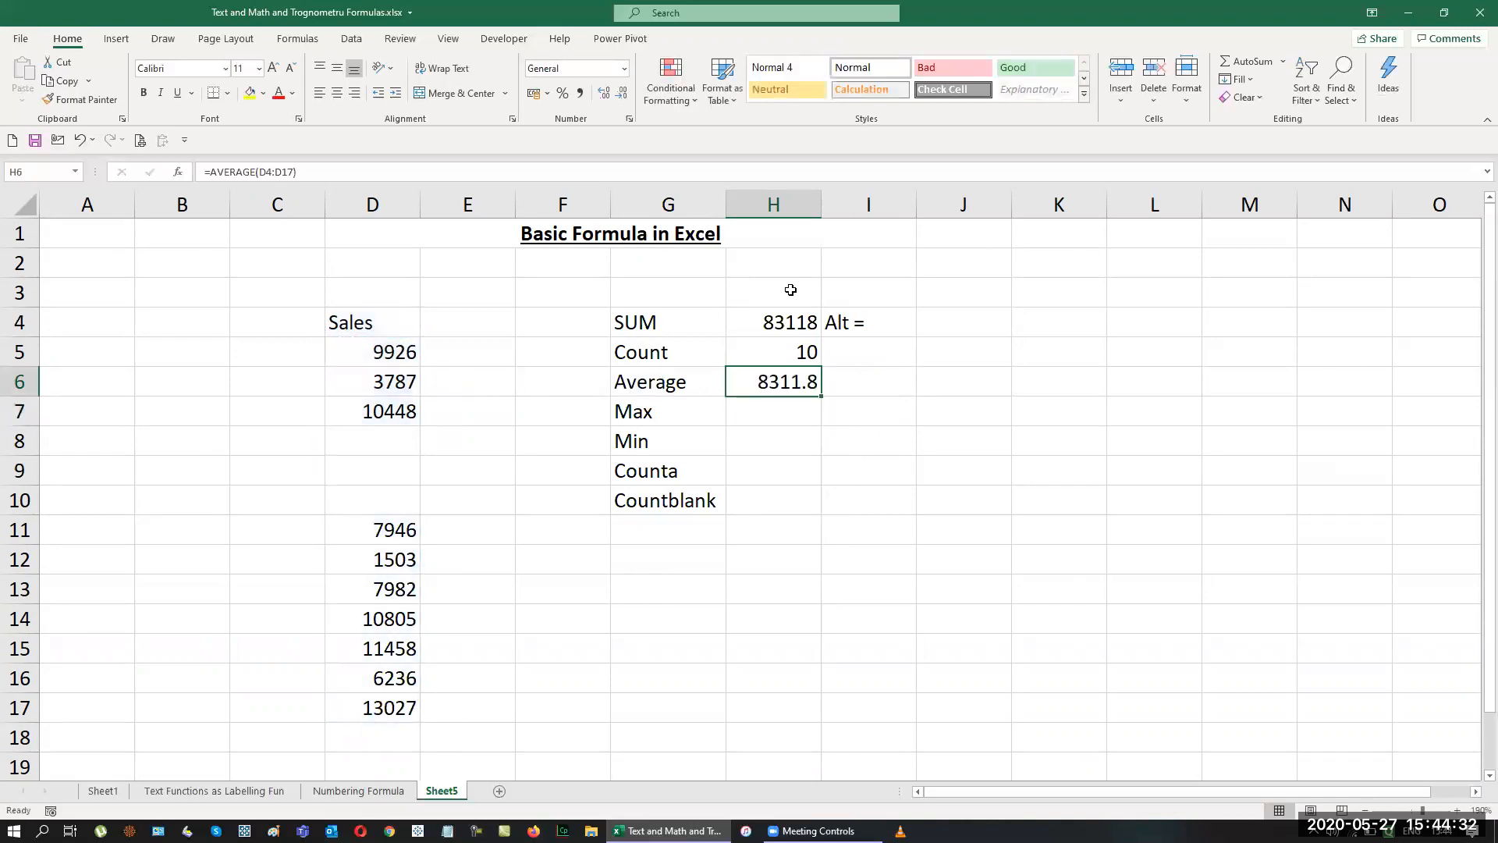
Cross-check the average in I6 by dividing the sum by the count with =H4/H5.
key(Right)
text(=)
key(Up)
key(Up)
key(Left)
text(/)
key(Left)
key(Up)
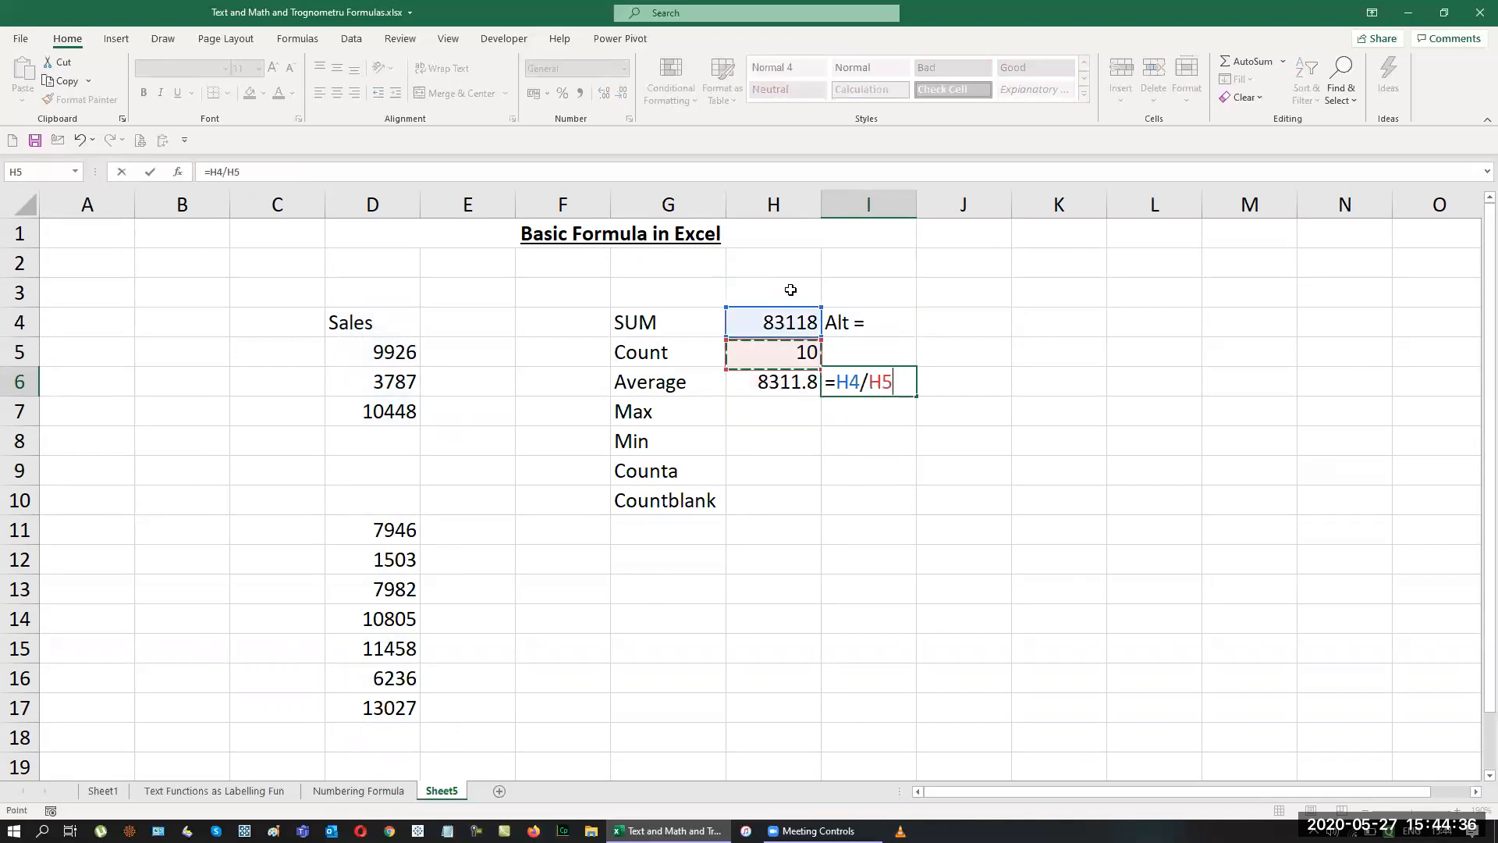
key(ctrl+Return)
Enter =FORMULATEXT(H4) in L4 to display the SUM formula as text.
key(Up)
key(Up)
key(Right)
key(Right)
key(Right)
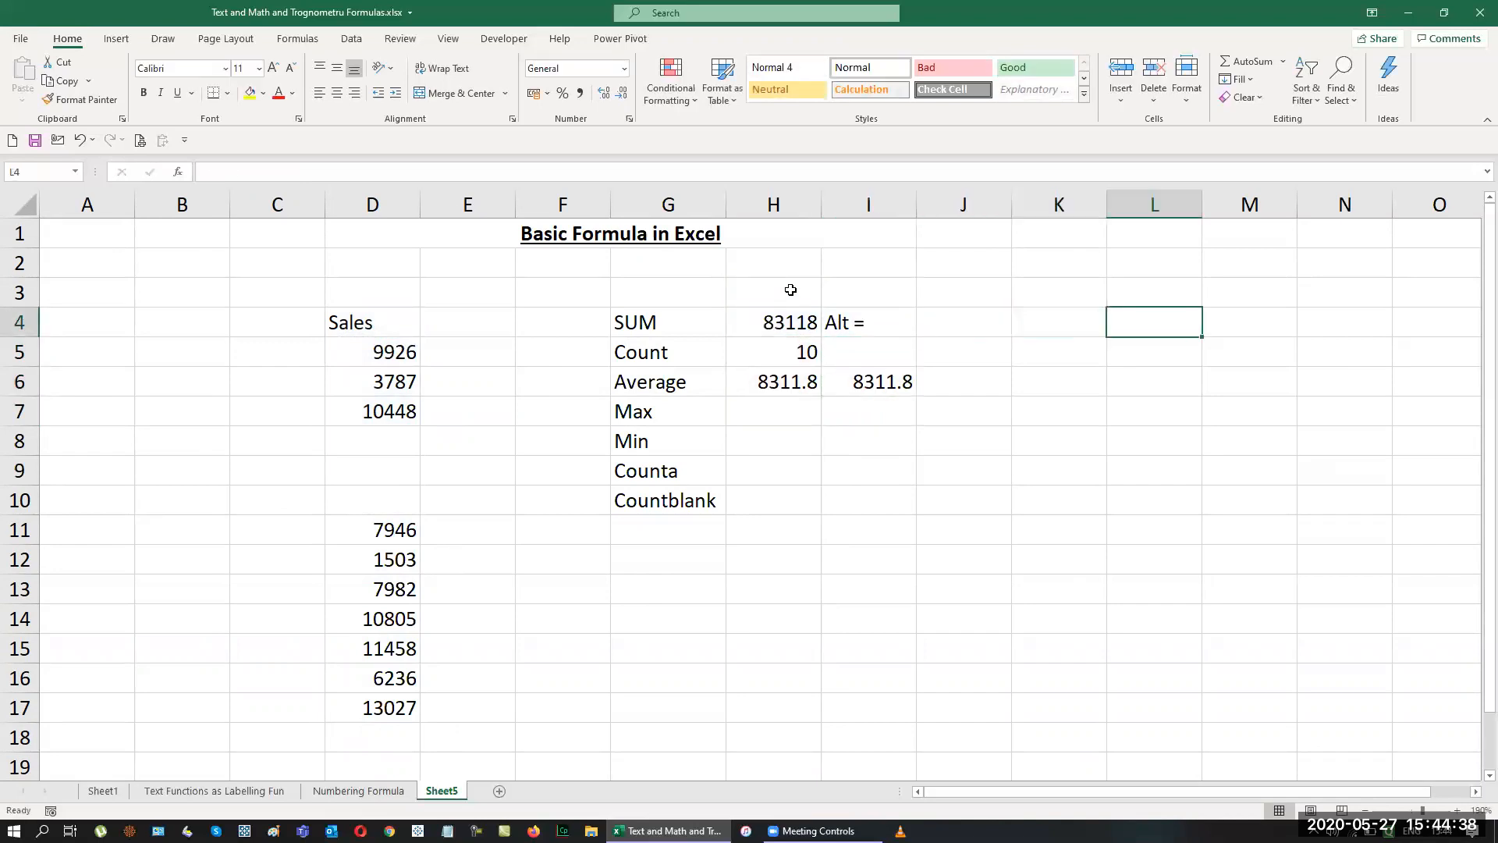
text(=)
key(BackSpace)
text(=formu)
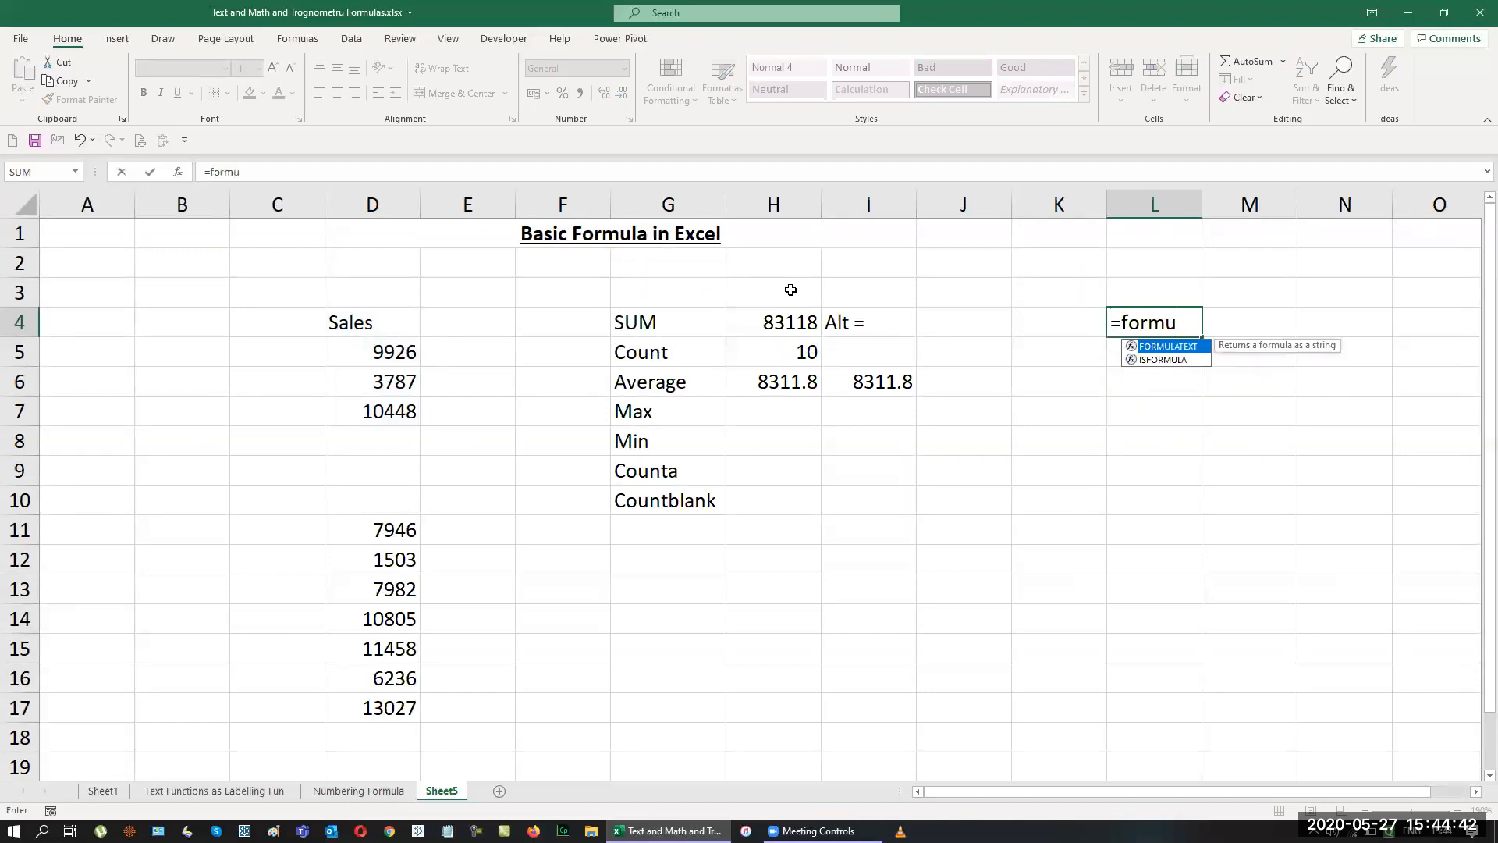
key(Tab)
key(Left)
key(Left)
key(Left)
key(Left)
key(Return)
Fill the FORMULATEXT formula from L4 down through L6.
key(Up)
key(shift+Down)
key(shift+Down)
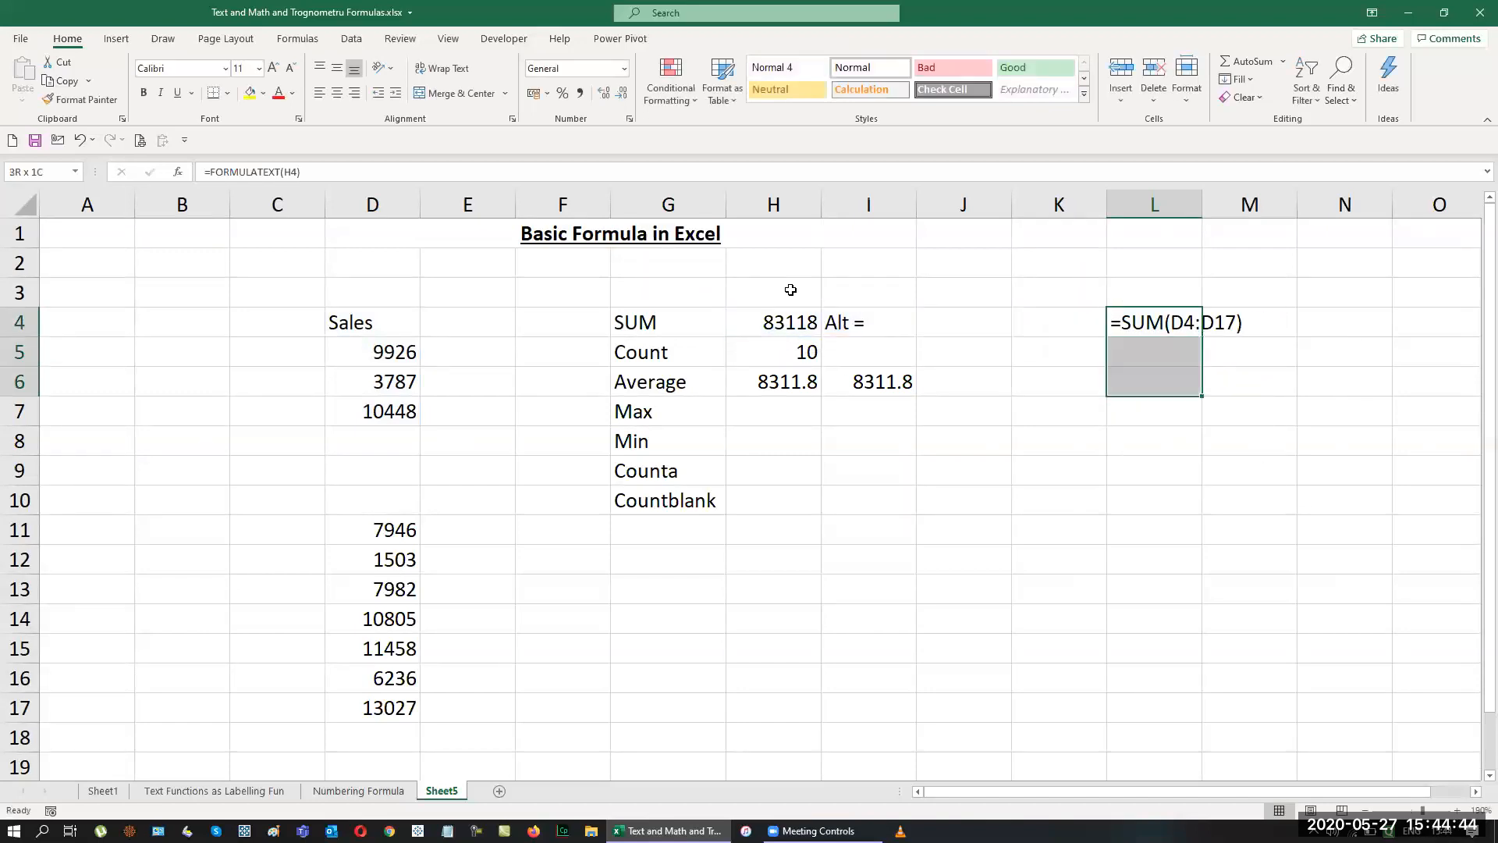
key(ctrl+d)
key(Down)
key(Down)
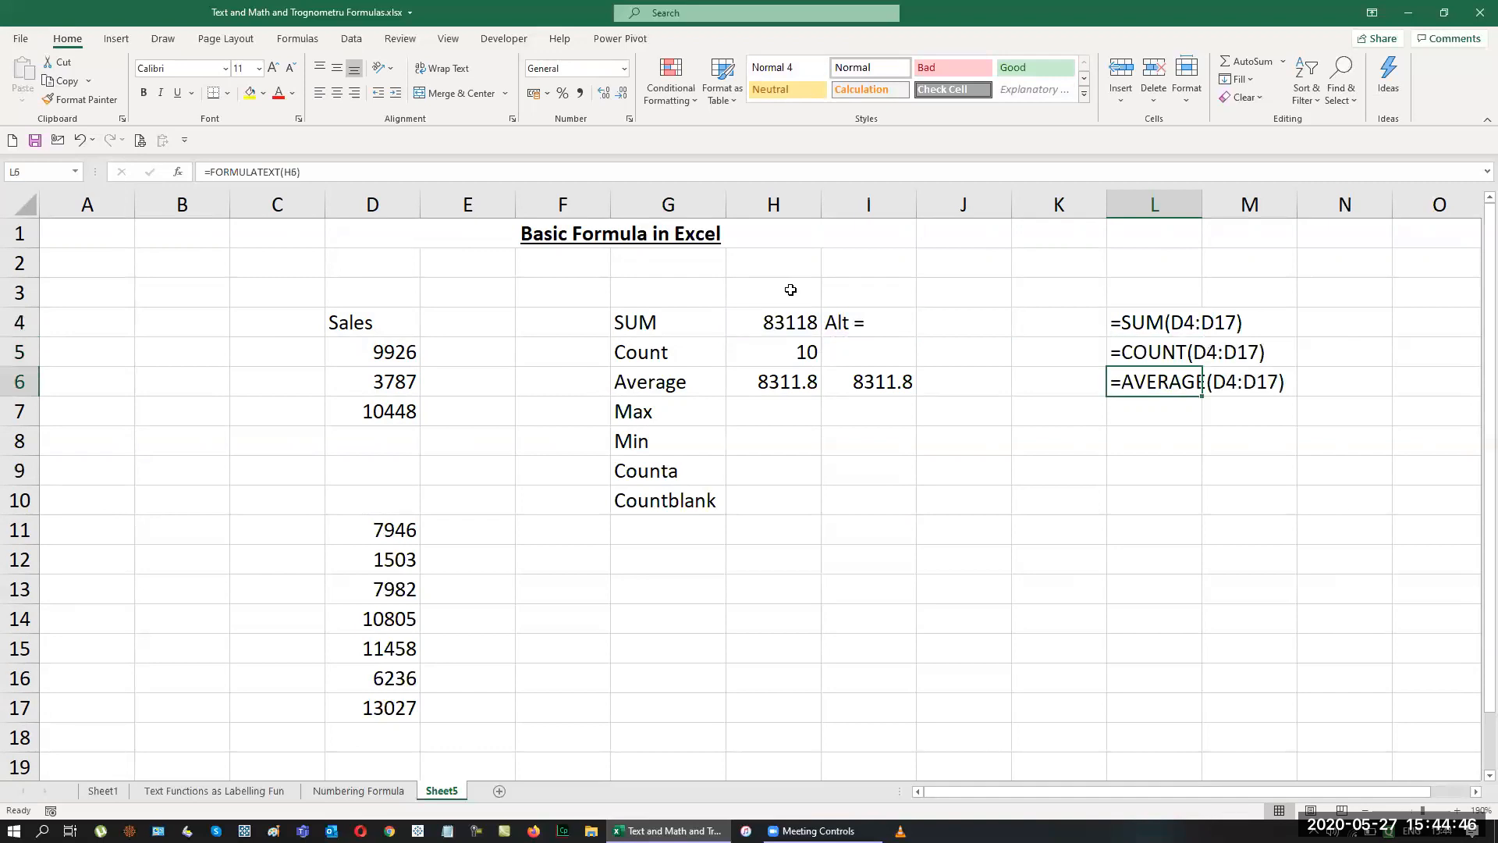
Copy the FORMULATEXT formula from L6 into M6 to display the formula in I6.
key(ctrl+c)
key(Right)
key(ctrl+v)
AutoFit the widths of columns L and M to the formula texts in L4:M6 and leave copy mode.
key(Up)
key(Left)
key(Up)
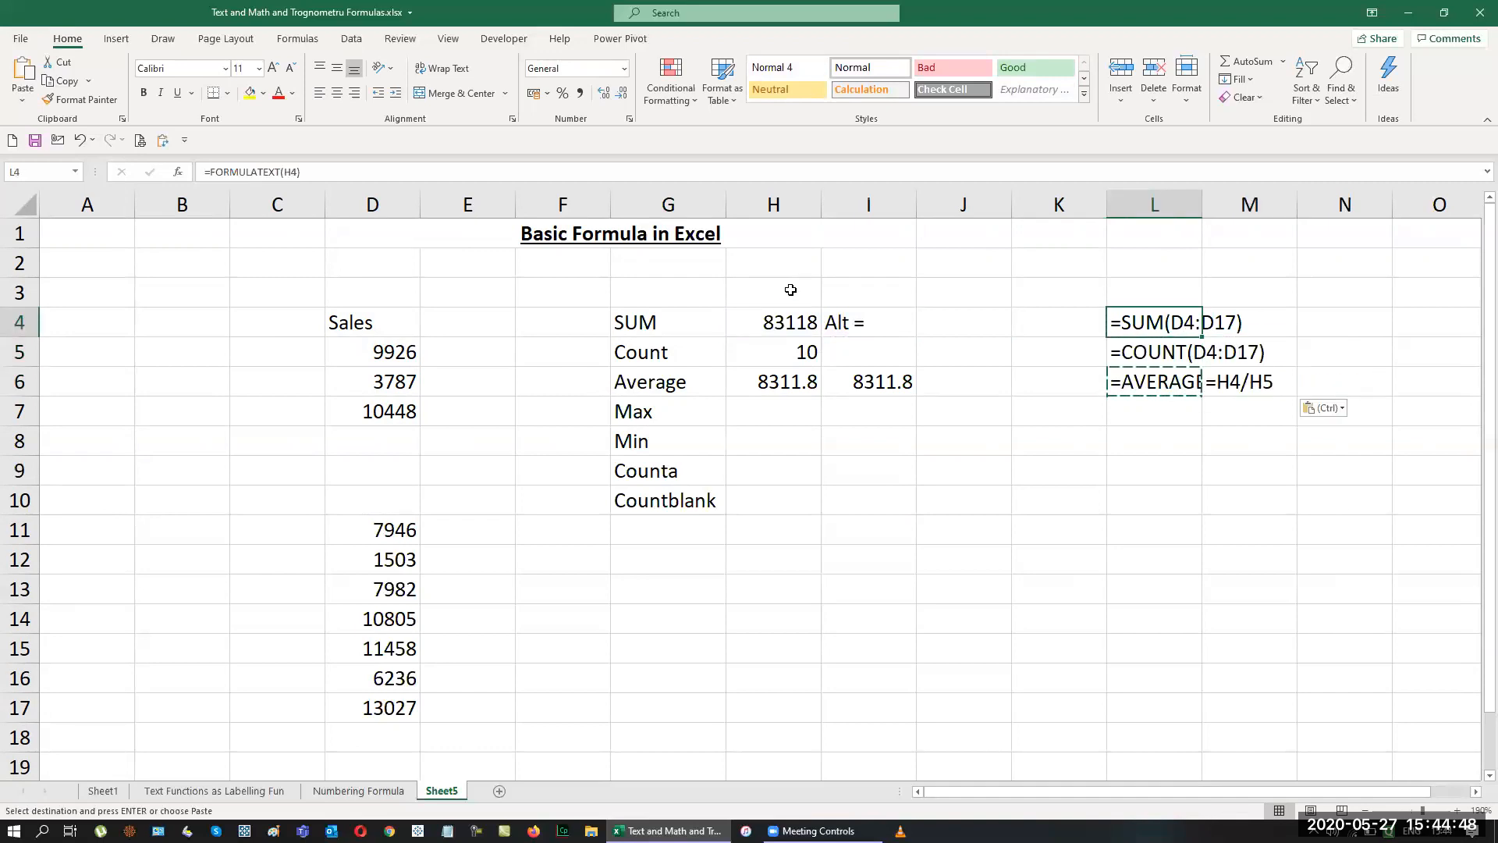
key(shift+Down)
key(shift+Right)
key(shift+Down)
key(alt+o)
key(c)
key(a)
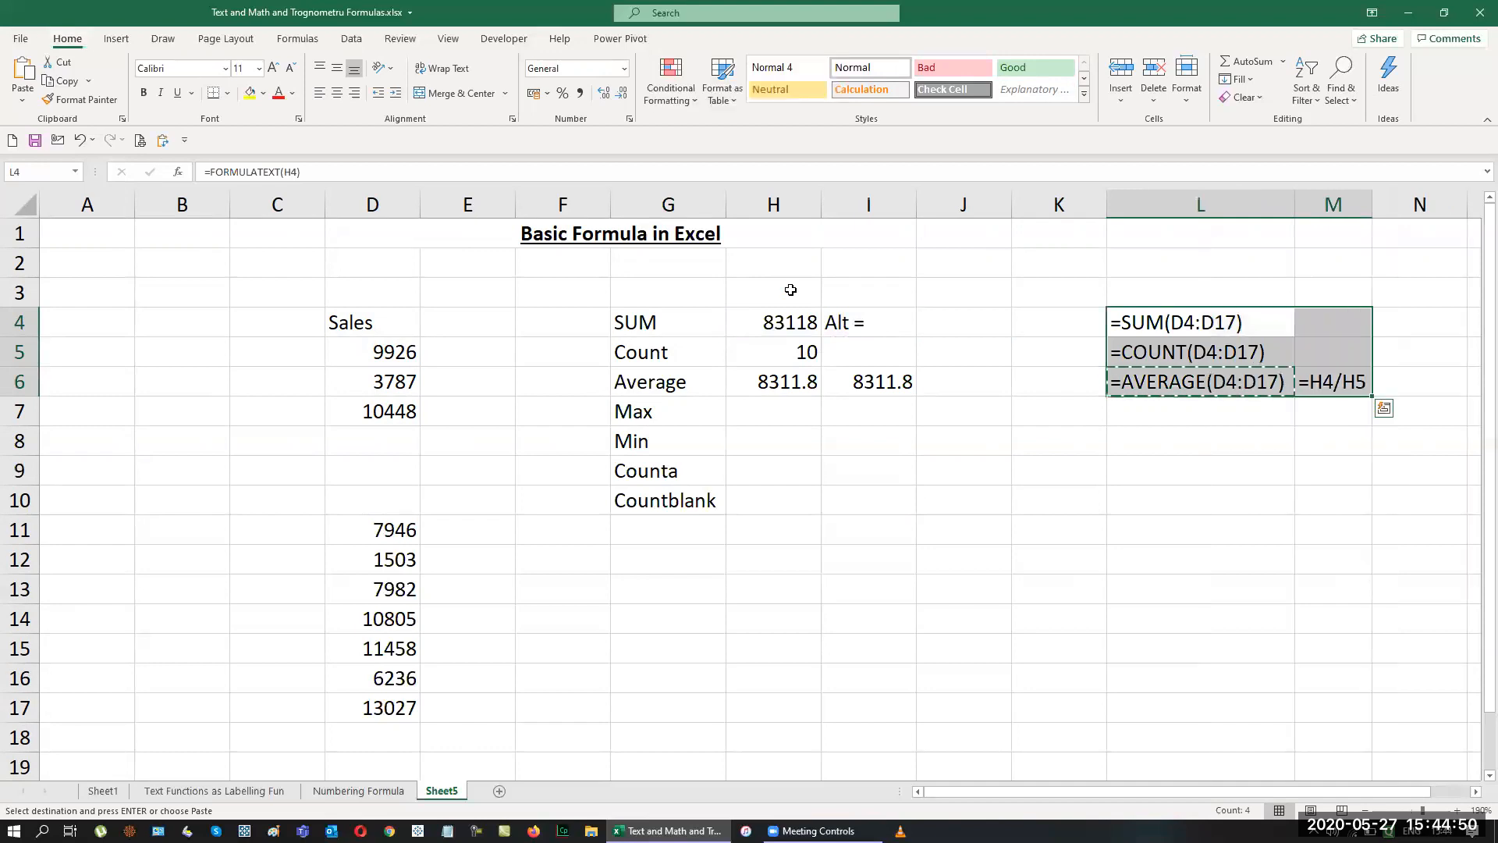
key(Down)
key(Escape)
key(Down)
key(Down)
key(Left)
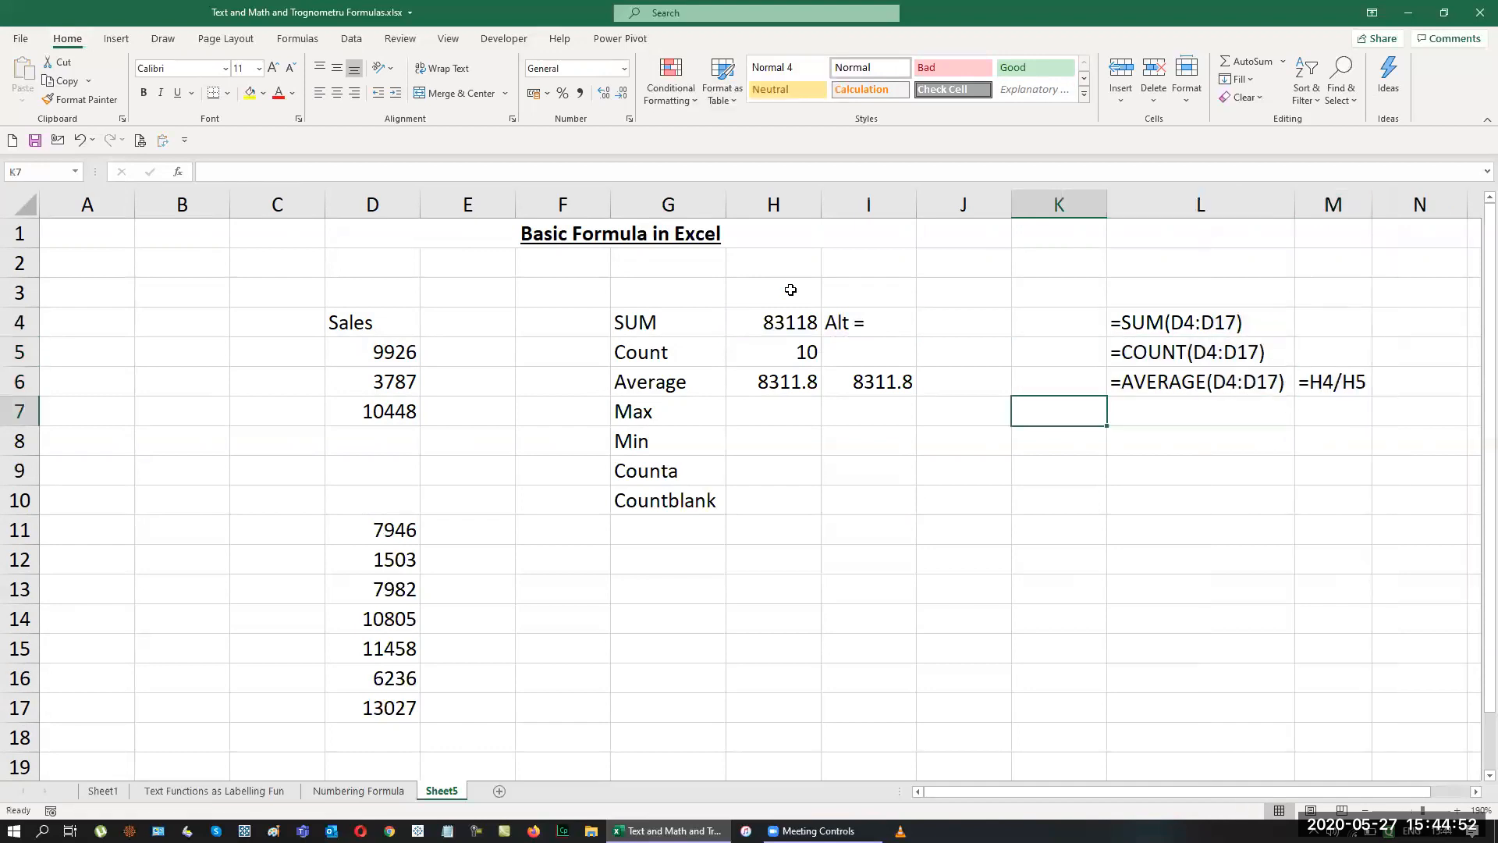
key(Left)
key(Left)
key(Left)
text(=max)
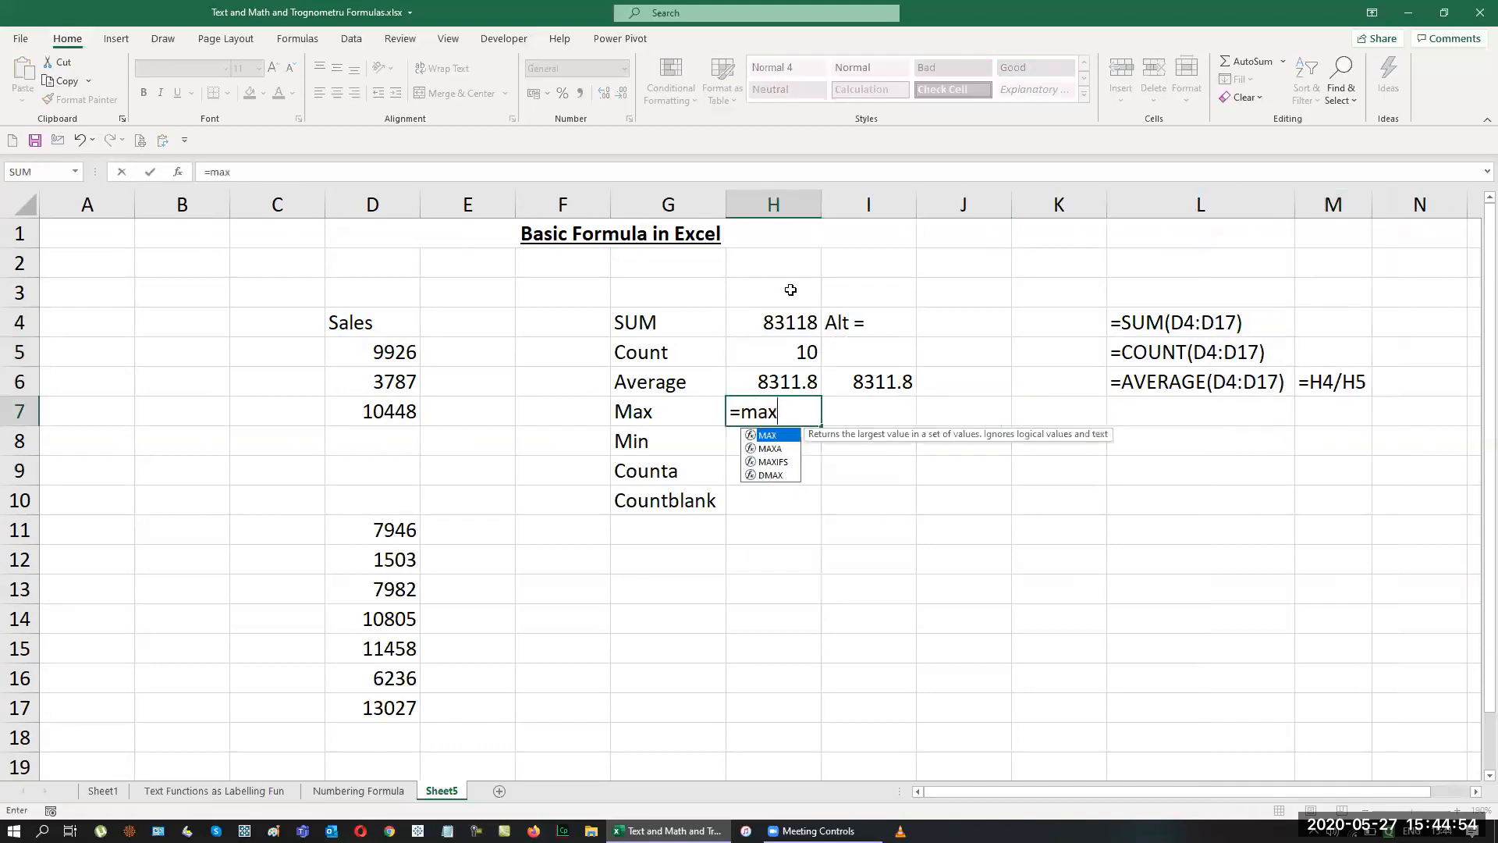
key(Left)
key(Left)
key(Left)
key(Left)
key(Right)
key(Right)
key(Right)
key(Right)
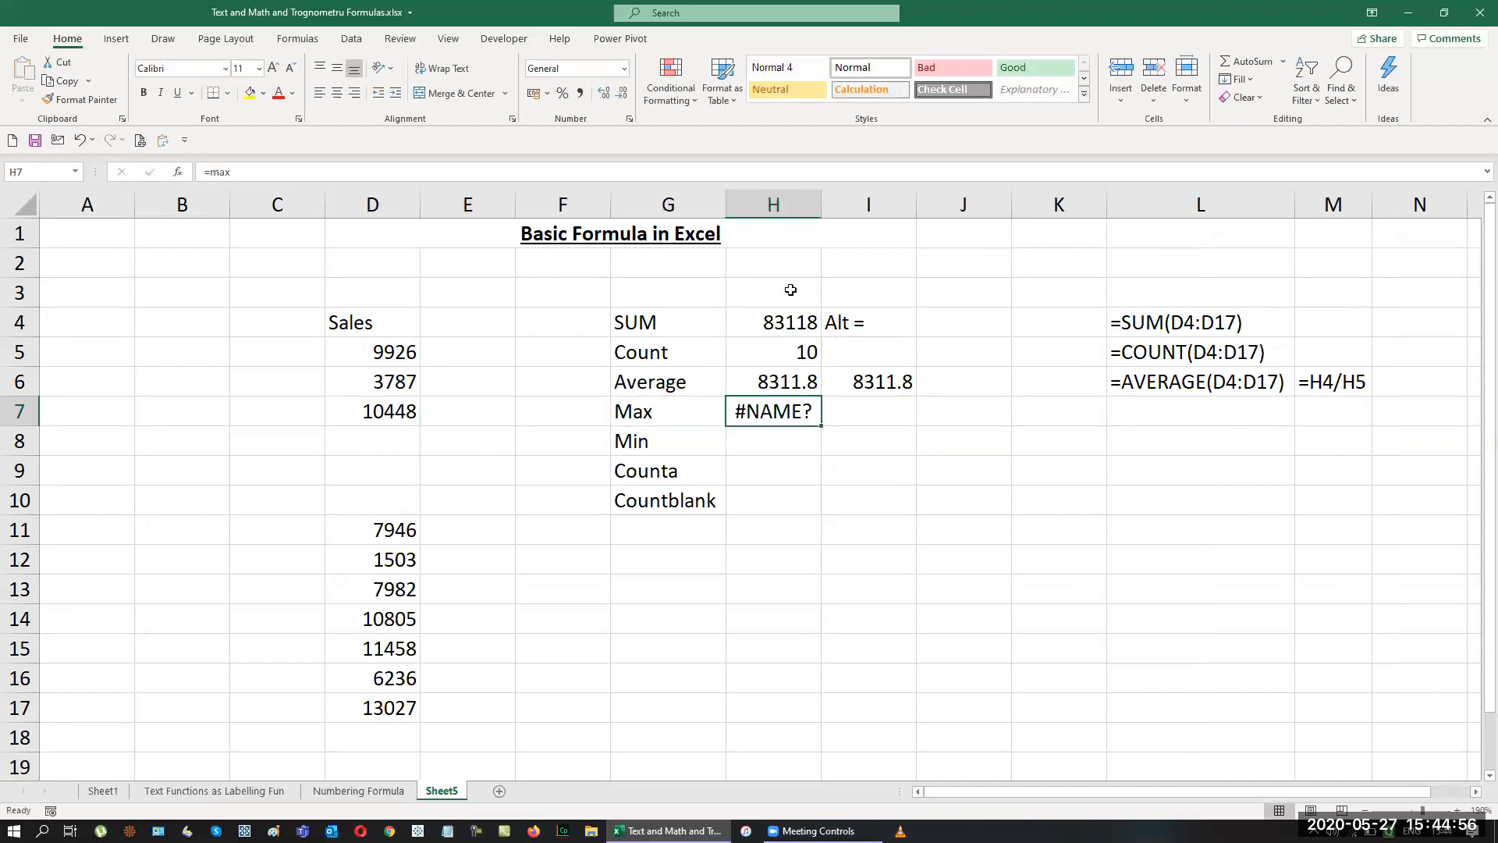
key(Delete)
Enter a MAX formula over the Sales range D4:D17 in H7, beside the Max label.
text(=max)
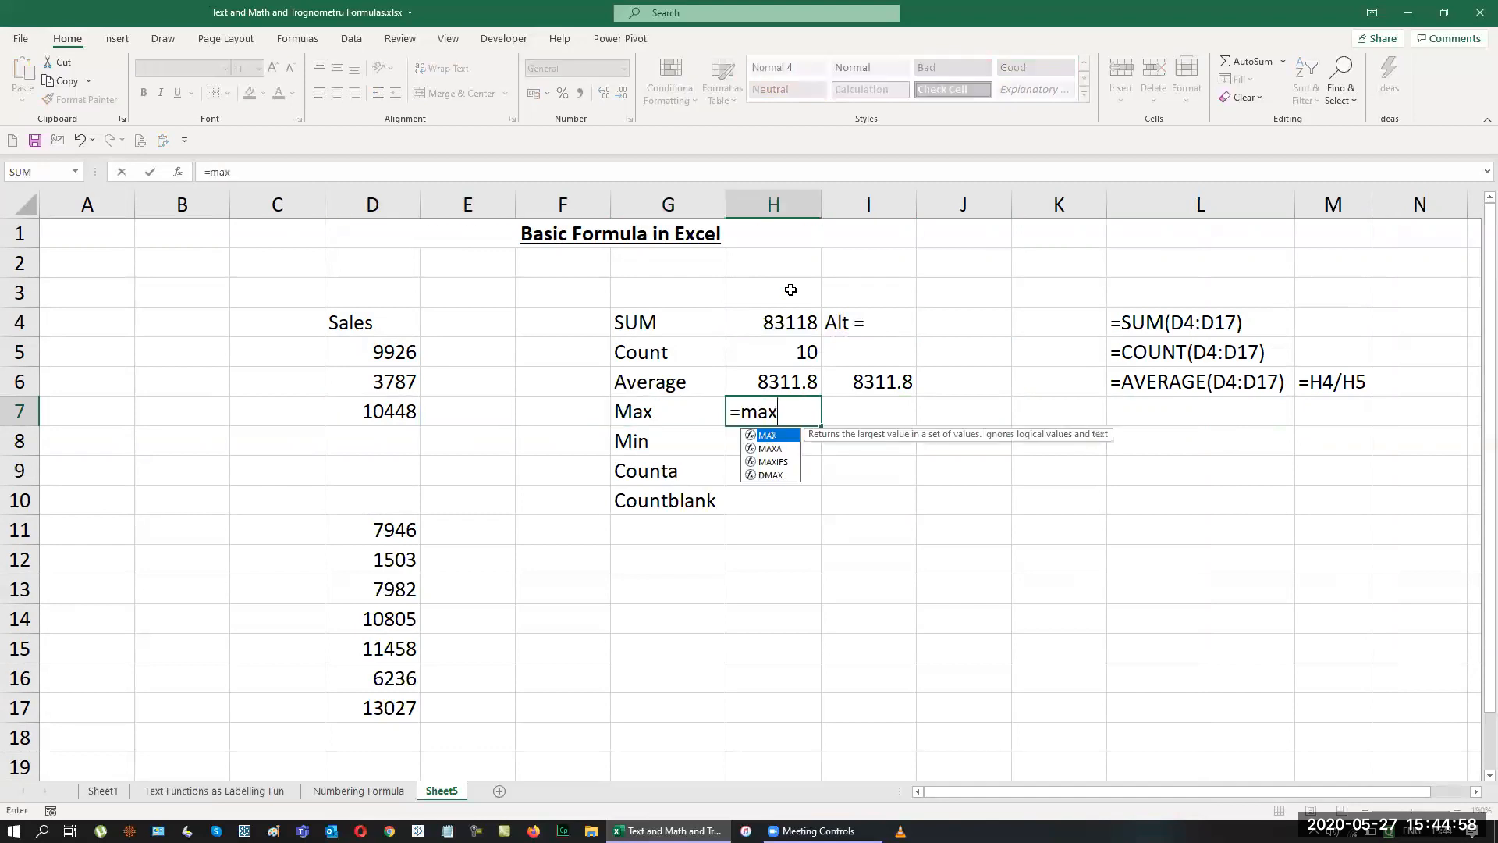
key(Tab)
key(Left)
key(Left)
key(Left)
key(Left)
key(Up)
key(Up)
key(Up)
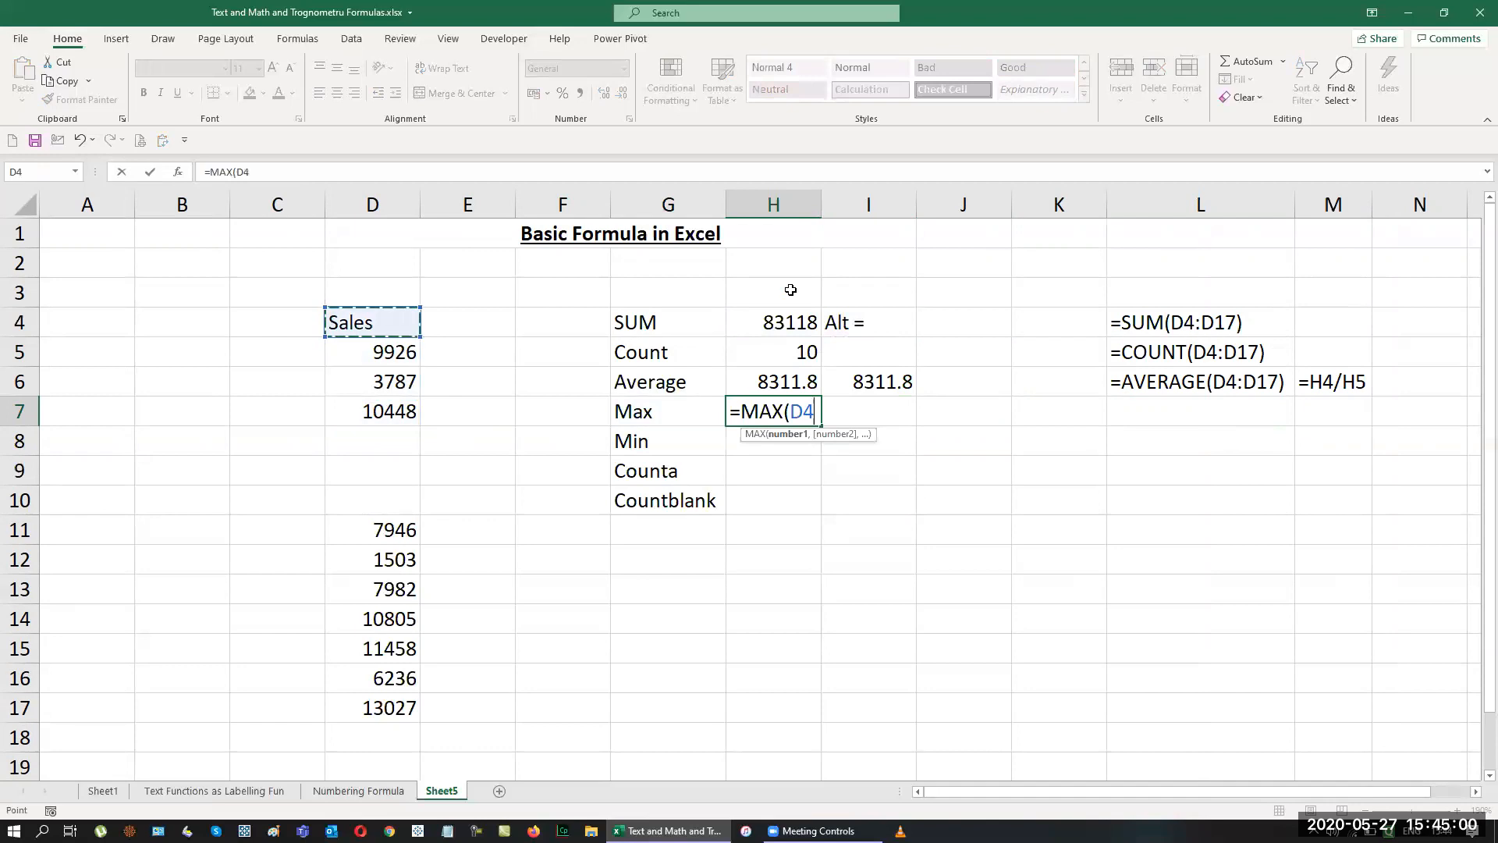
key(shift+Down)
key(shift+Down)
key(shift+Down)
key(shift+Down)
key(shift+Down)
key(shift+Down)
key(shift+Down)
key(shift+Down)
key(shift+Down)
key(shift+Down)
key(shift+Down)
key(shift+Down)
key(shift+Down)
key(Return)
Enter a MIN formula over the Sales range D4:D17 in H8, beside the Min label.
text(=min)
key(Tab)
key(Left)
key(Left)
key(Left)
key(Left)
key(Up)
key(Up)
key(Up)
key(Up)
key(shift+Down)
key(shift+Down)
key(shift+Down)
key(shift+Down)
key(shift+Down)
key(shift+Down)
key(shift+Down)
key(shift+Down)
key(shift+Down)
key(shift+Down)
key(shift+Down)
key(shift+Down)
key(shift+Down)
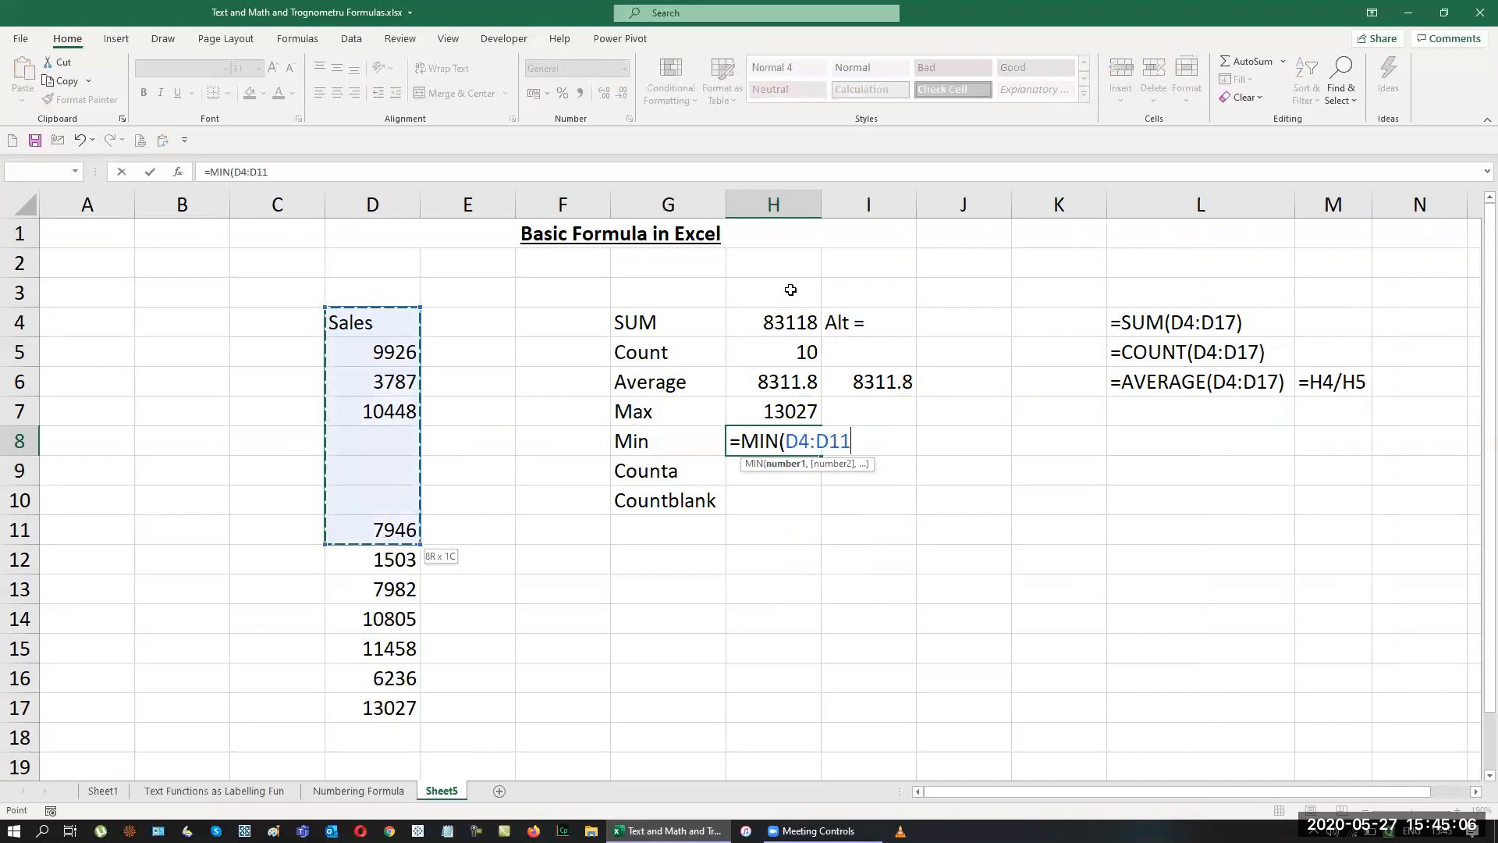
key(Return)
Enter a COUNTA formula over the Sales range D4:D17 in H9, beside the Counta label.
text(=)
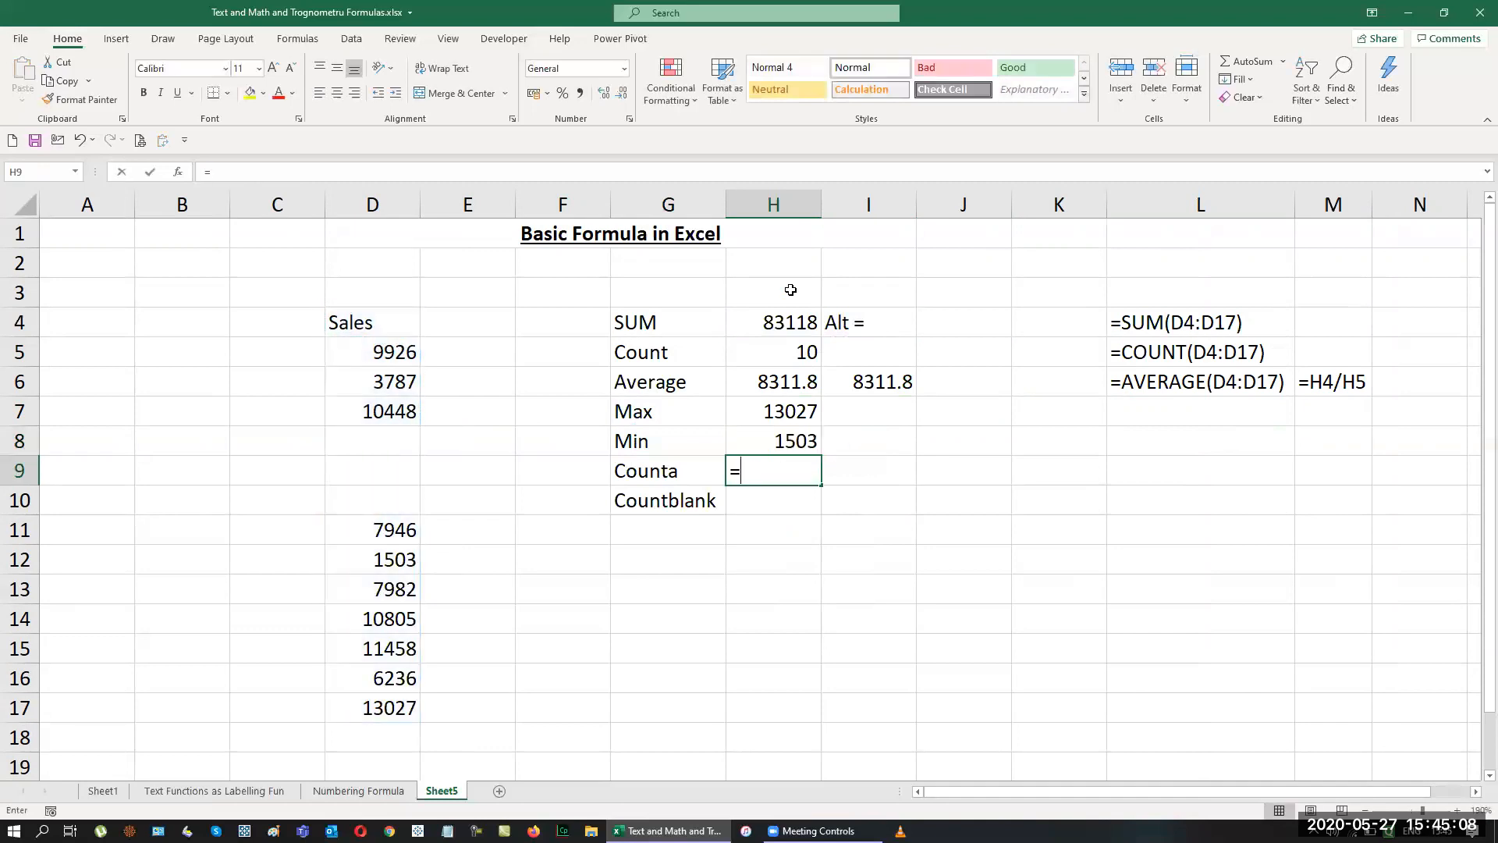
text(count)
key(Down)
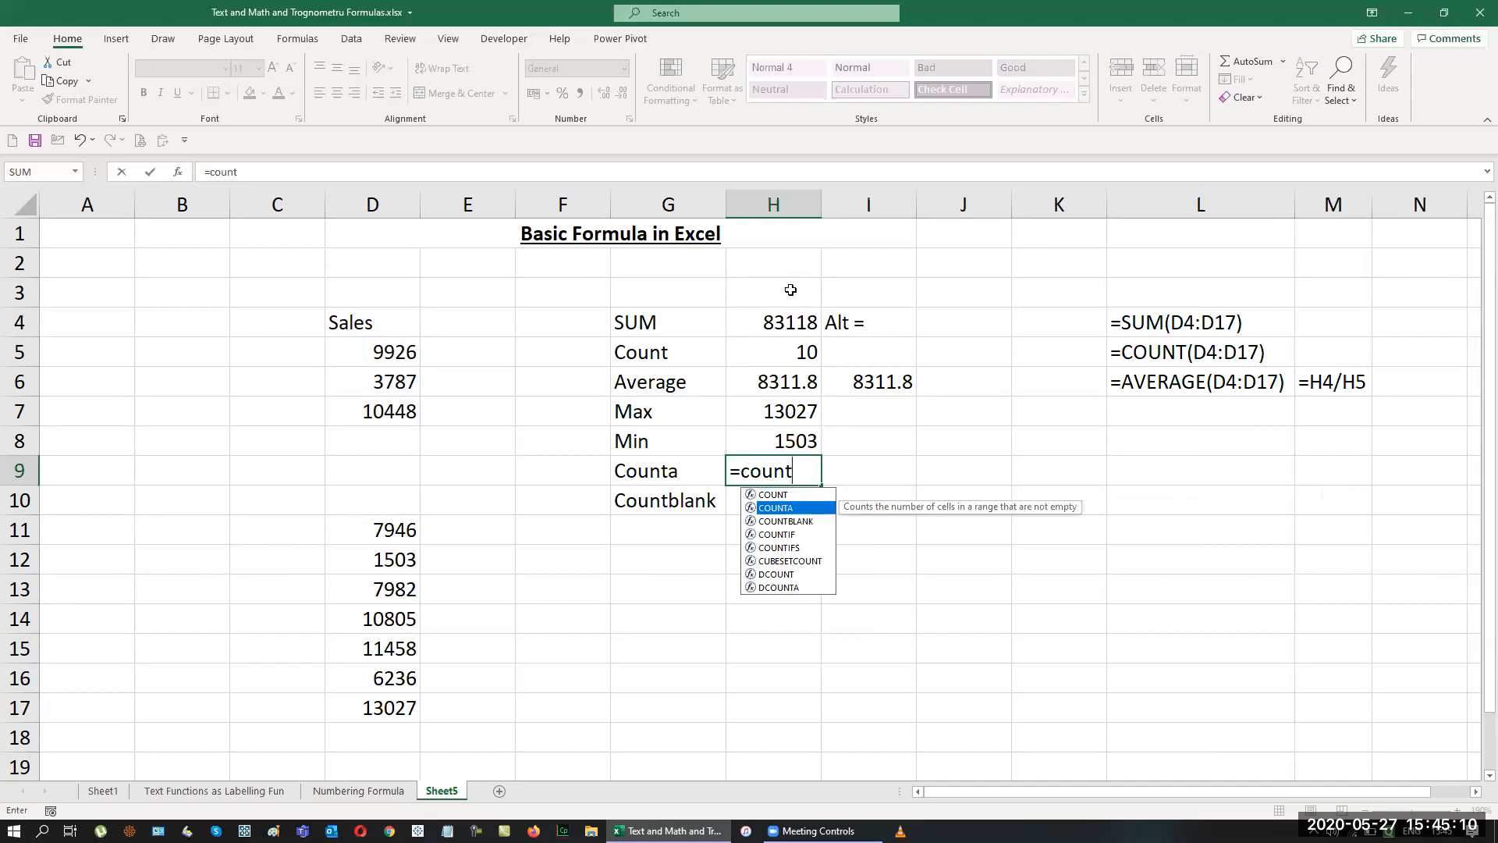
key(Tab)
key(Left)
key(Left)
key(Left)
key(Left)
key(Up)
key(Up)
key(Up)
key(Up)
key(Up)
key(shift+Down)
key(shift+Down)
key(shift+Down)
key(shift+Down)
key(shift+Down)
key(shift+Down)
key(shift+Down)
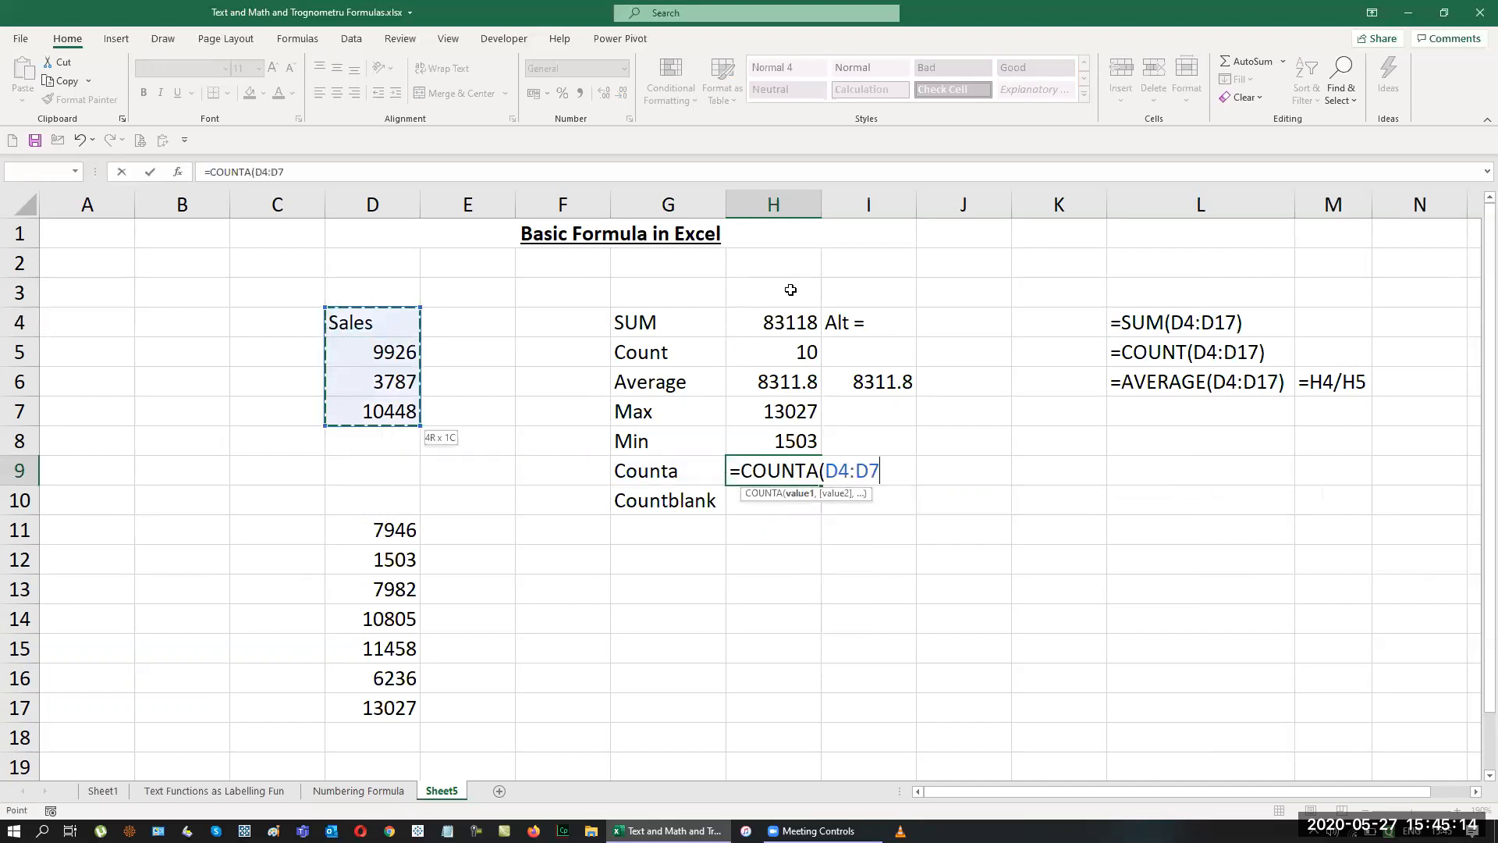
key(shift+Down)
key(shift+Down)
key(shift+Down)
key(shift+Down)
key(shift+Down)
key(shift+Down)
key(Return)
key(Up)
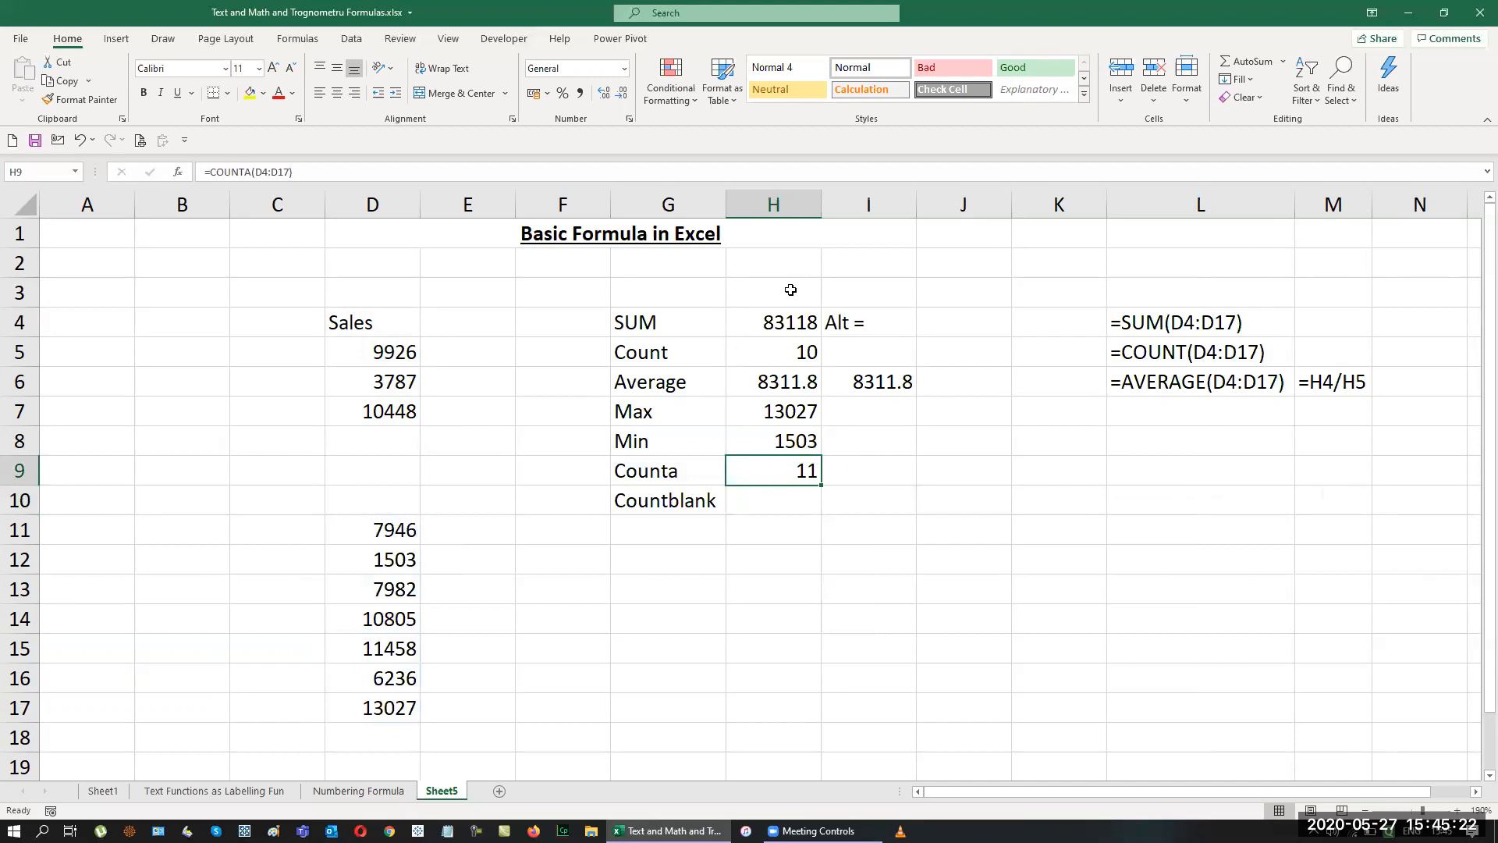
Select the Sales range D4:D17, including its header and blank cells, to check its count in the selection statistics.
key(Left)
key(Left)
key(Left)
key(Left)
key(Up)
key(Up)
key(Up)
key(Up)
key(Up)
key(shift+Down)
key(shift+Down)
key(shift+Down)
key(shift+Down)
key(shift+Down)
key(shift+Down)
key(shift+Down)
key(shift+Down)
key(shift+Down)
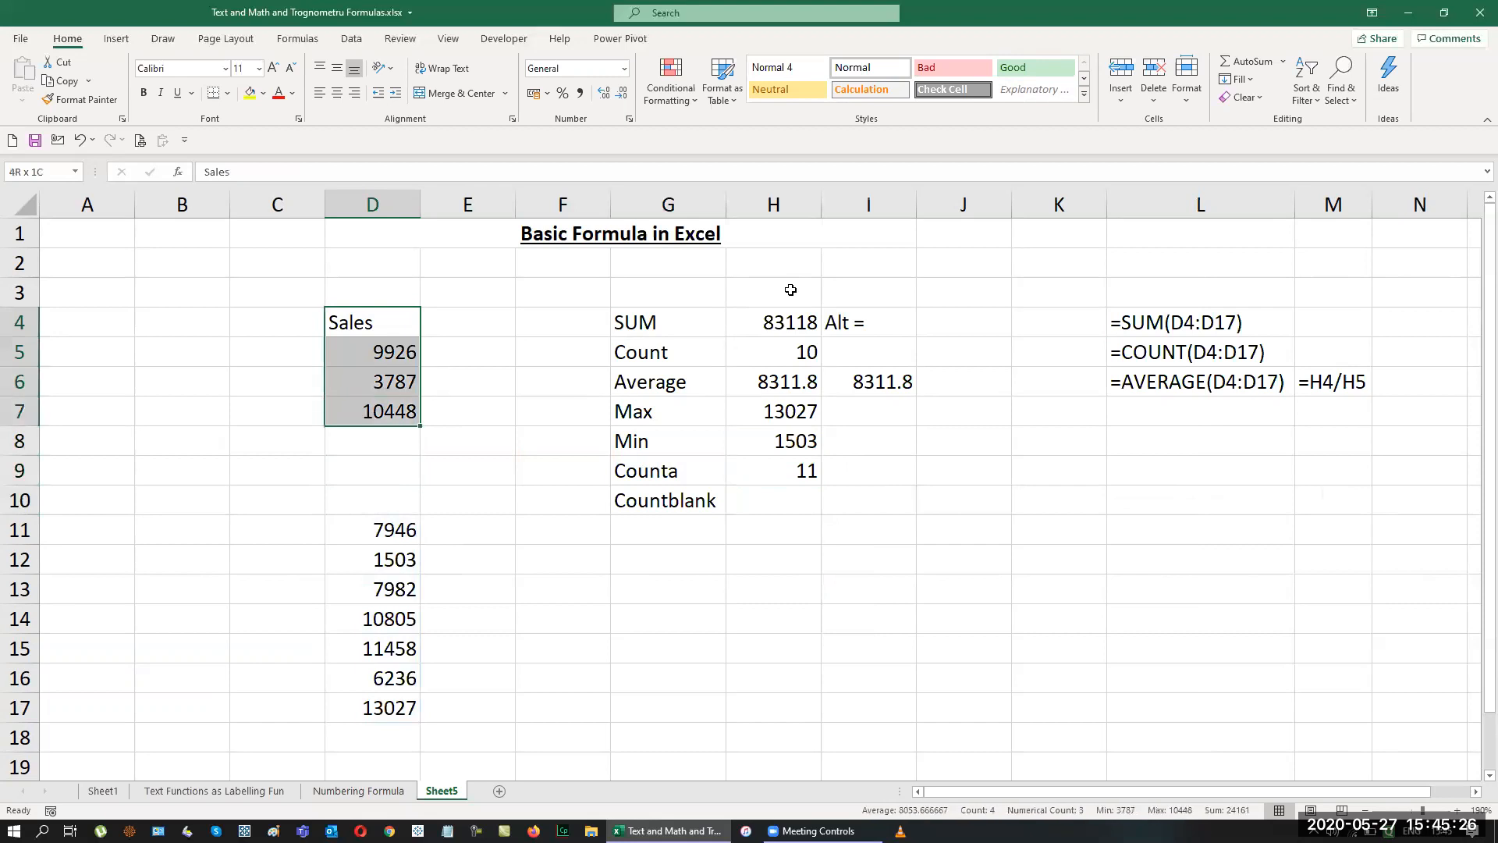
key(shift+Down)
key(shift+Down)
key(shift+Down)
key(shift+Down)
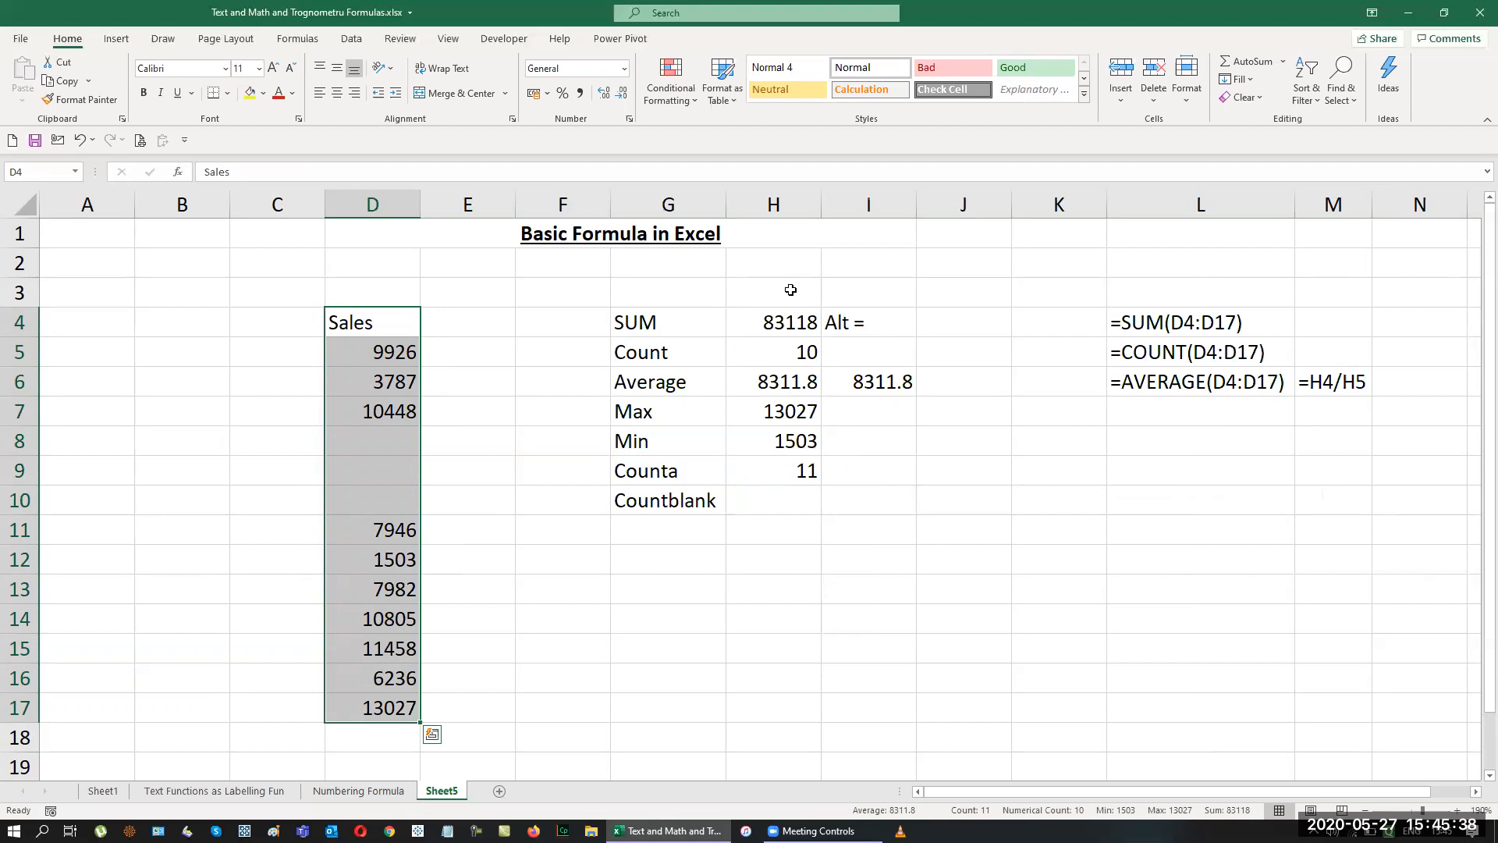
Enter a COUNTBLANK formula over the Sales range D4:D17 in H10, beside the Countblank label.
key(Right)
key(Right)
key(Right)
key(Right)
key(Down)
key(Down)
key(Down)
key(Down)
key(Down)
key(Down)
text(=count)
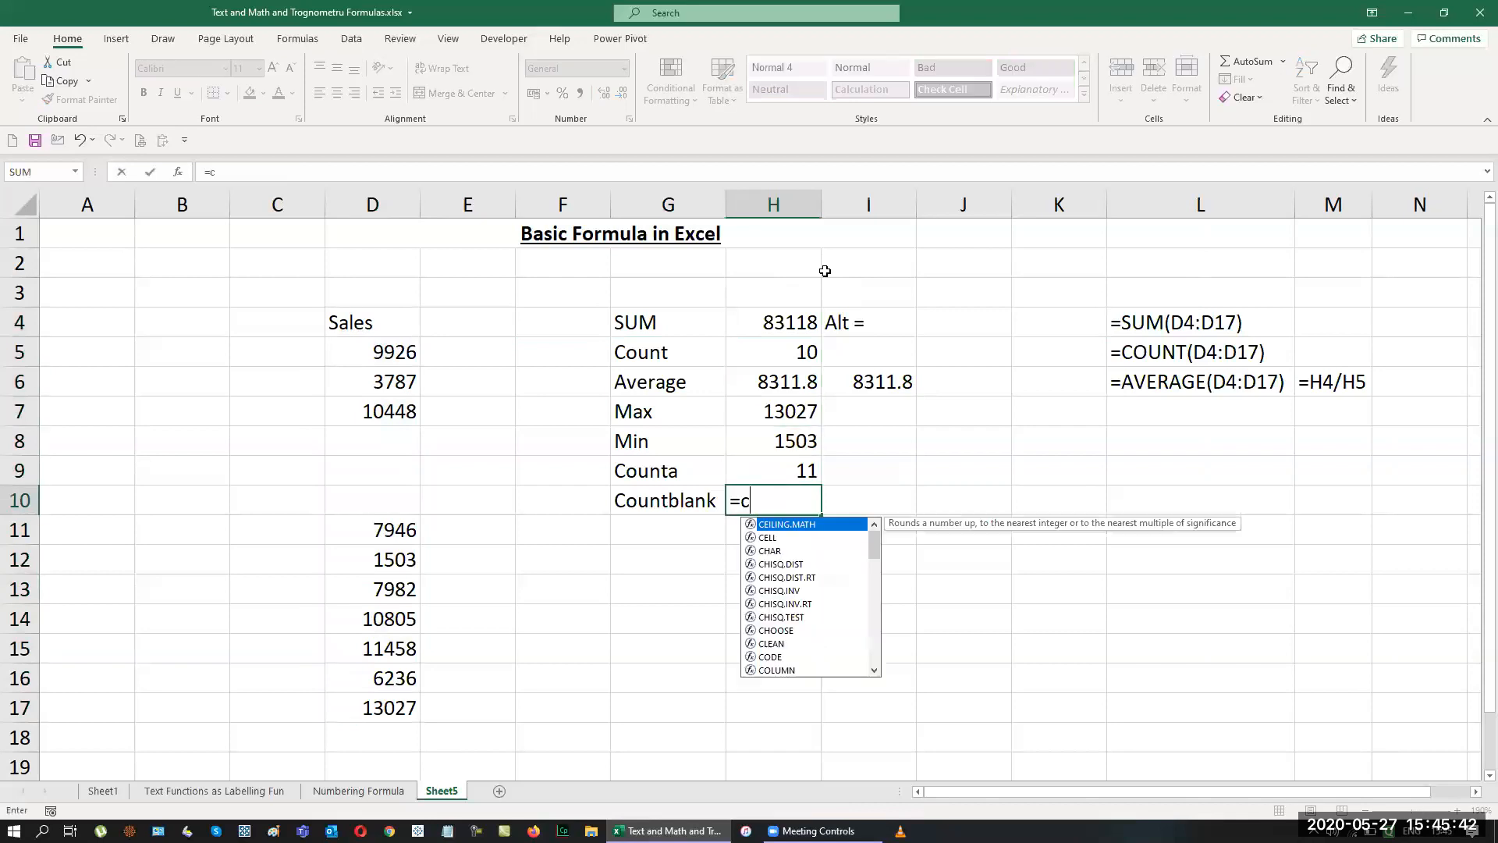
key(Down)
key(Down)
key(Tab)
key(Left)
key(Left)
key(Left)
key(Left)
key(Up)
key(Up)
key(Up)
key(Up)
key(Up)
key(Up)
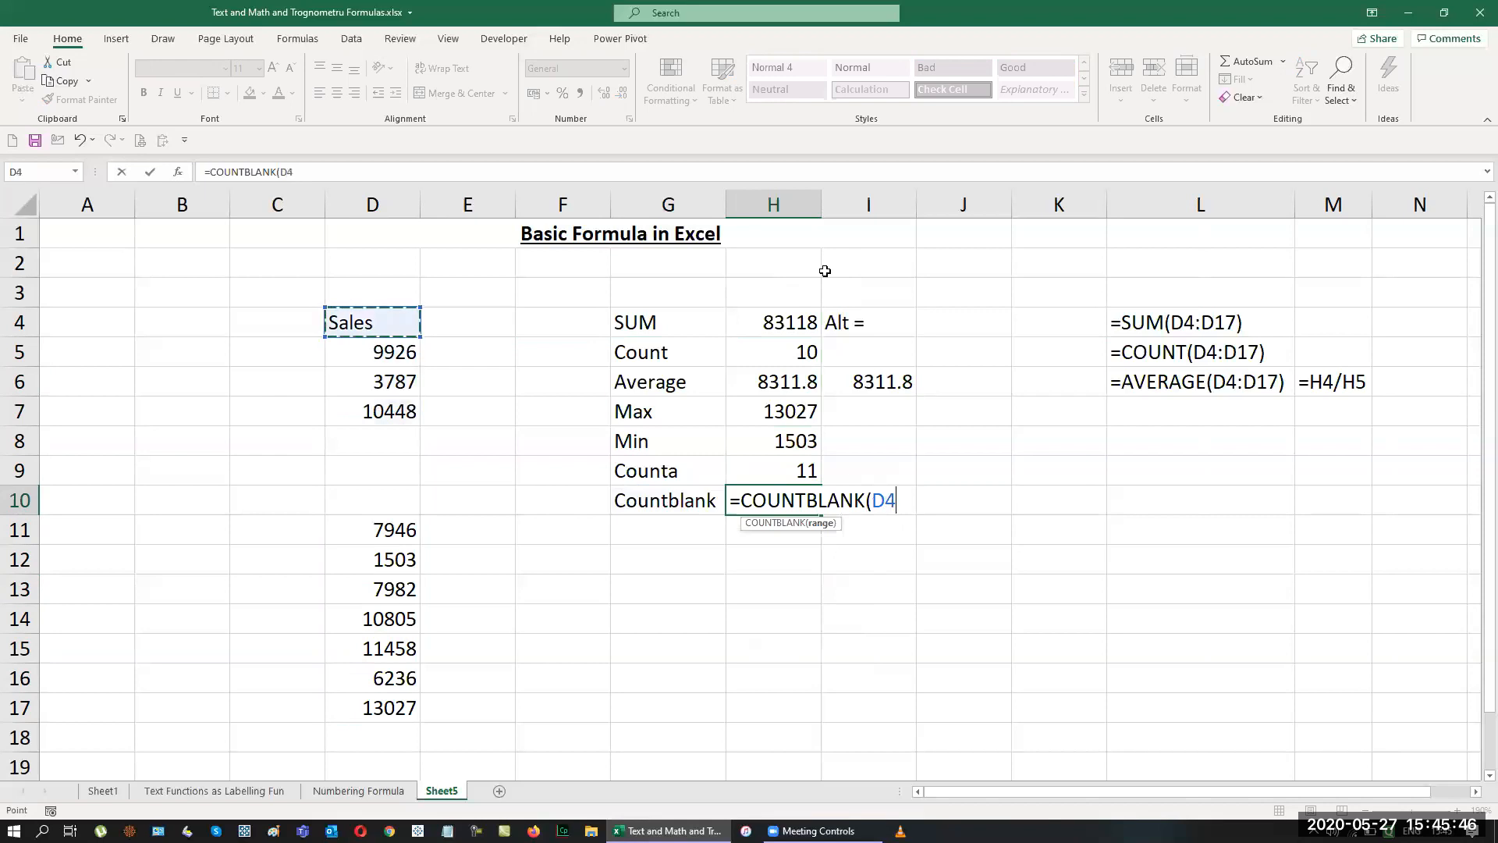
key(ctrl+shift+Down)
key(ctrl+shift+Down)
key(ctrl+shift+Down)
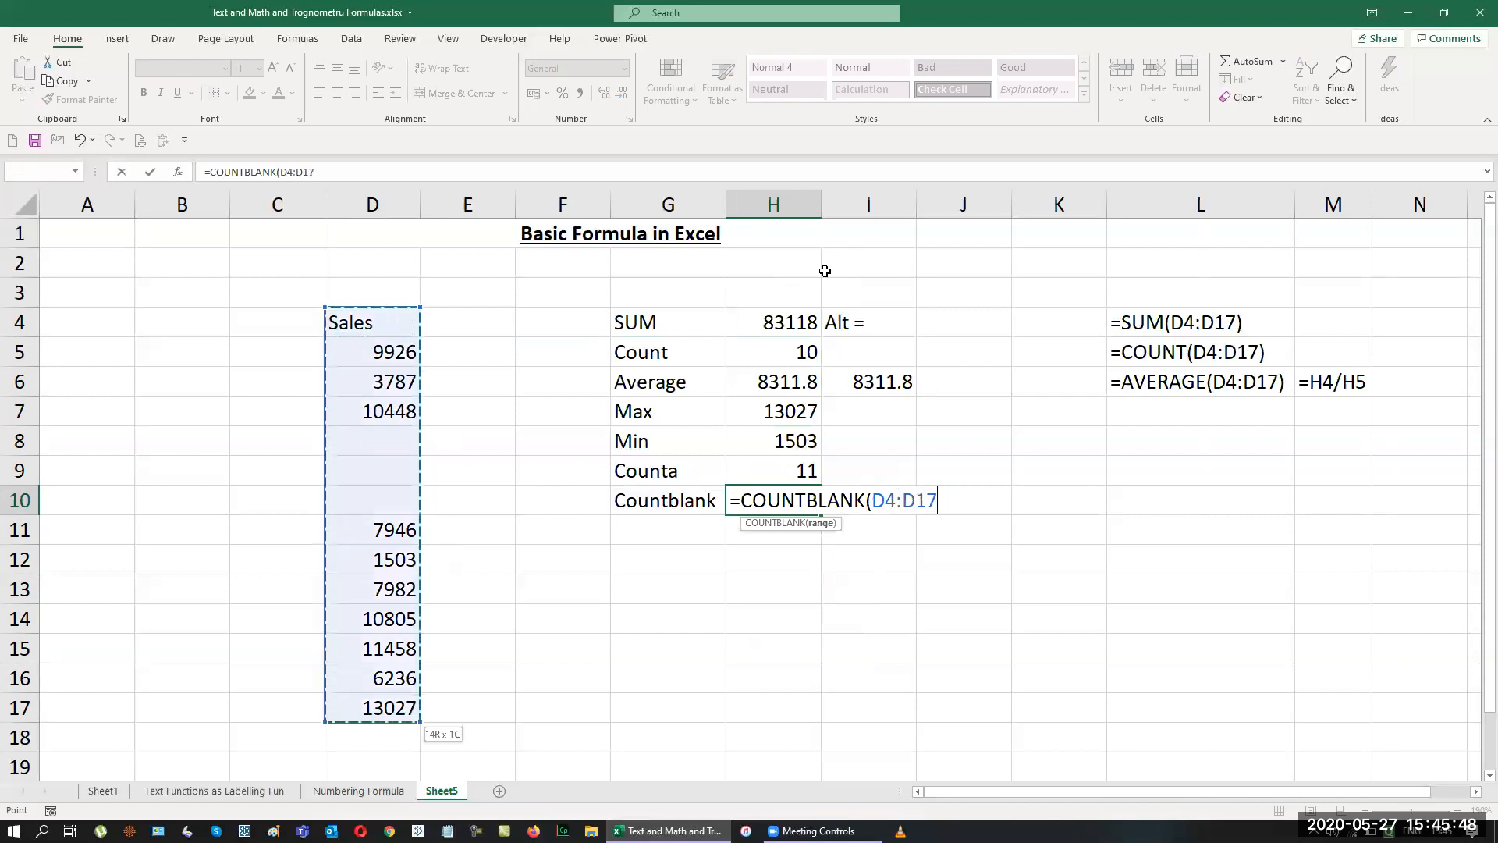
key(Return)
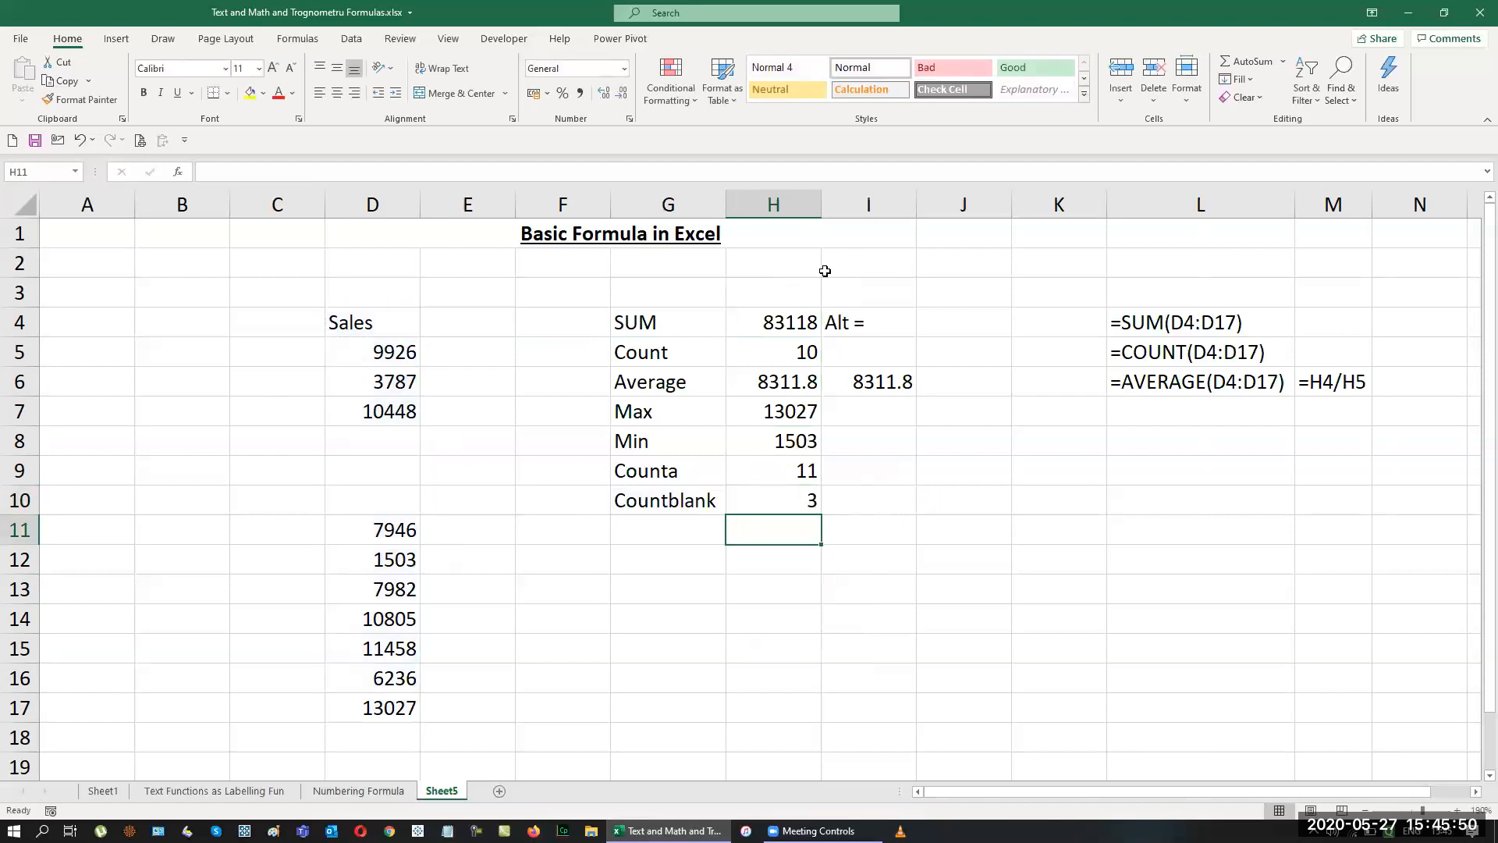
Select the Counta and Countblank results in H9:H10 together to check their sum, and return to H9.
key(Up)
key(shift+Up)
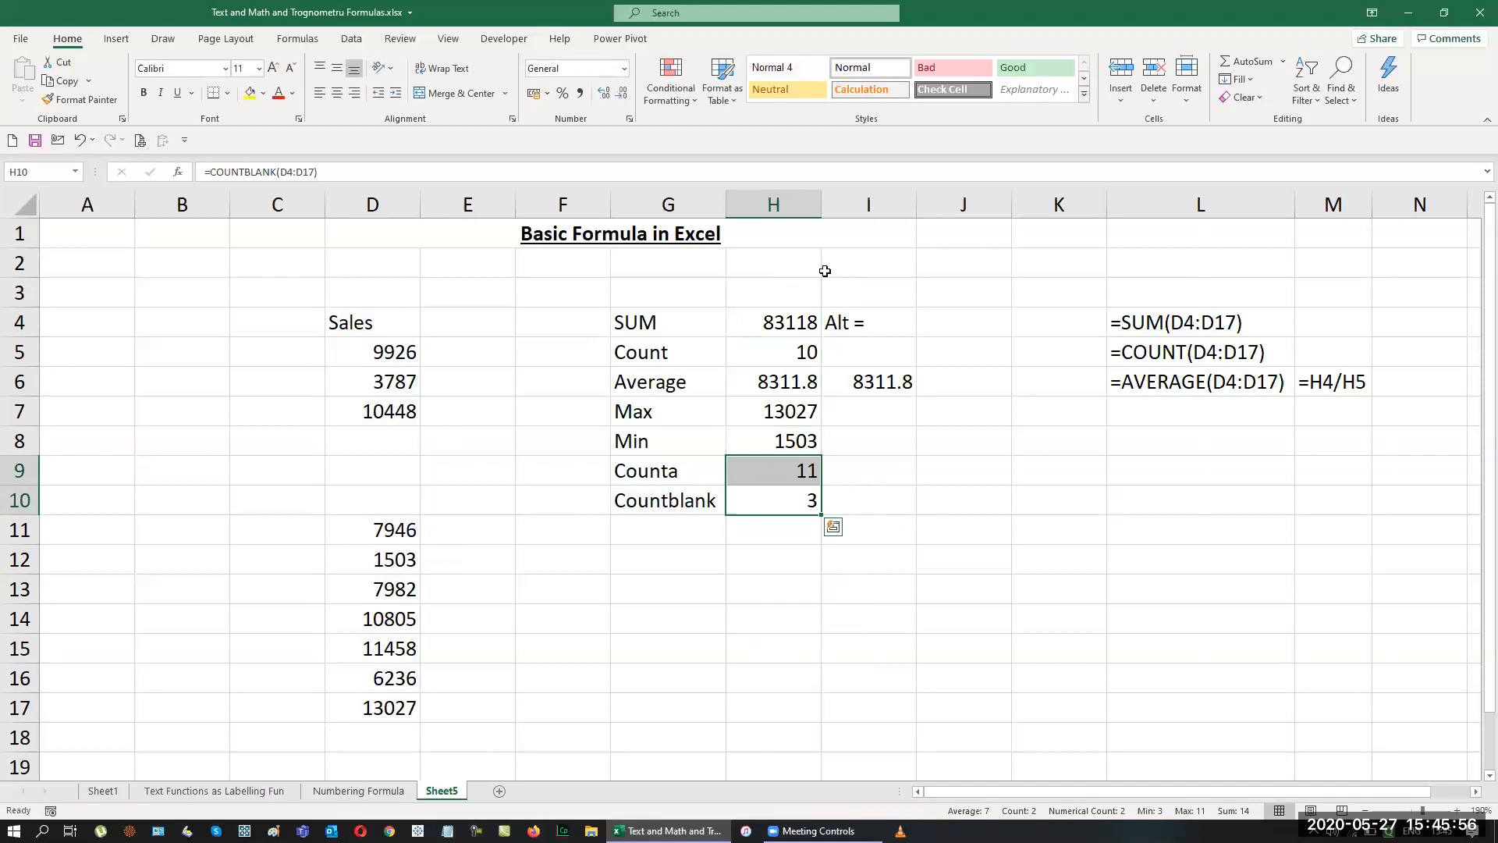
key(shift+Down)
key(Up)
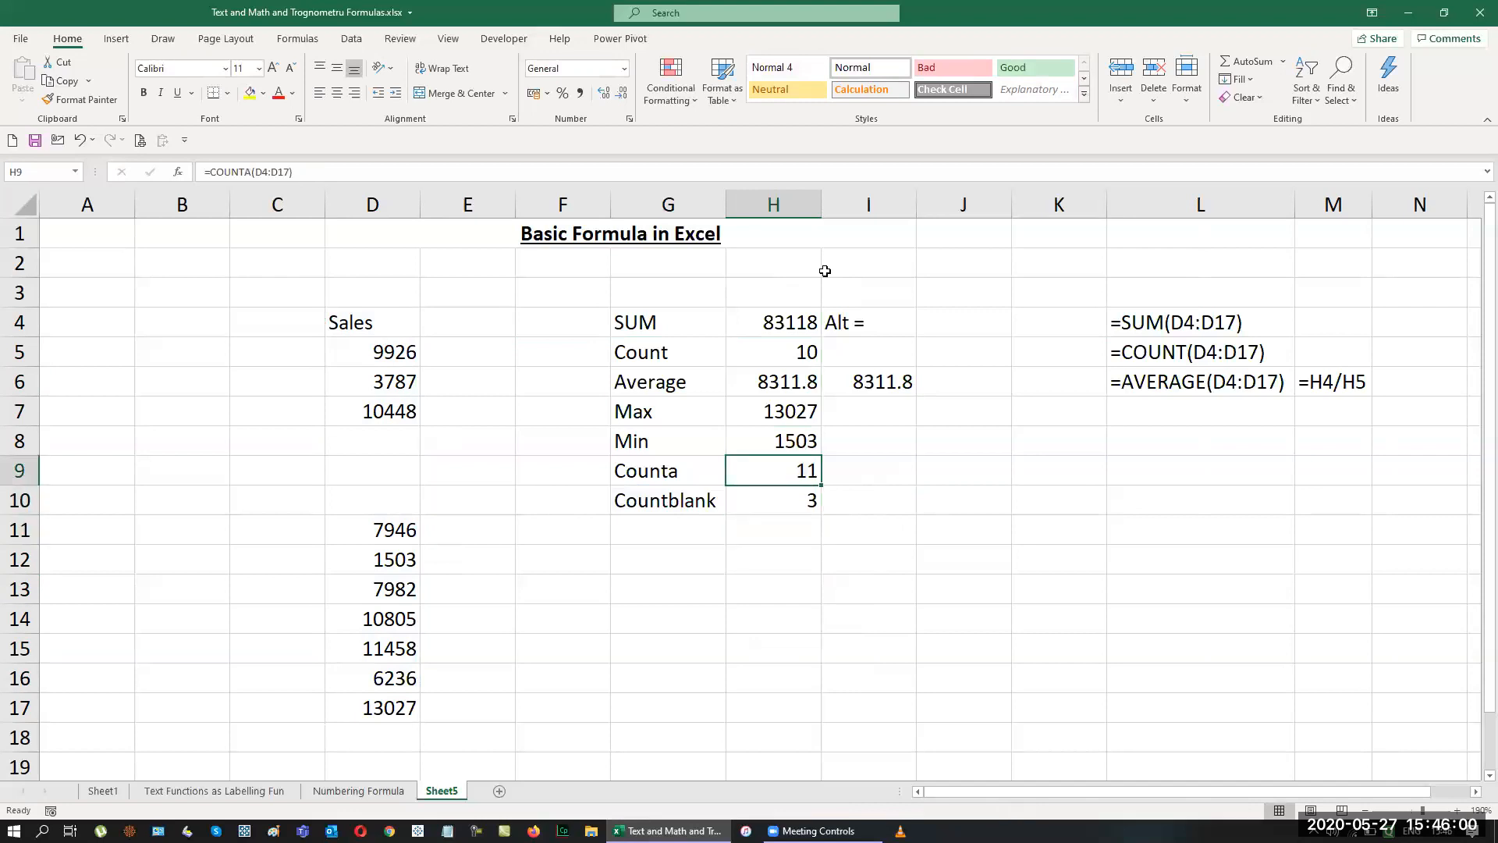
Rename the Sheet5 worksheet as Basic Formula.
double_click(442, 790)
text(Bas)
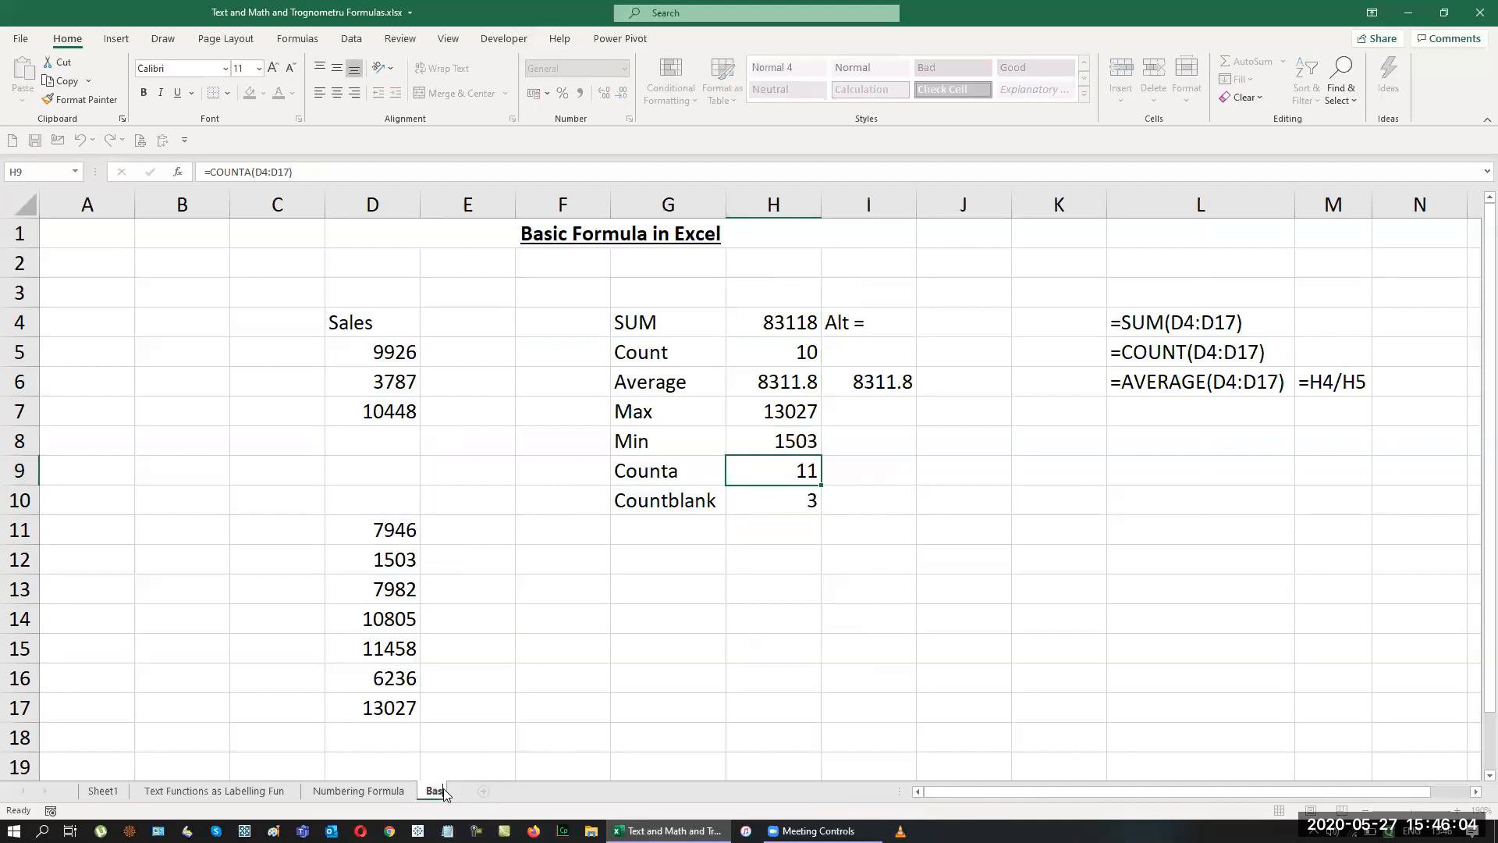
text(ic Formula)
key(Return)
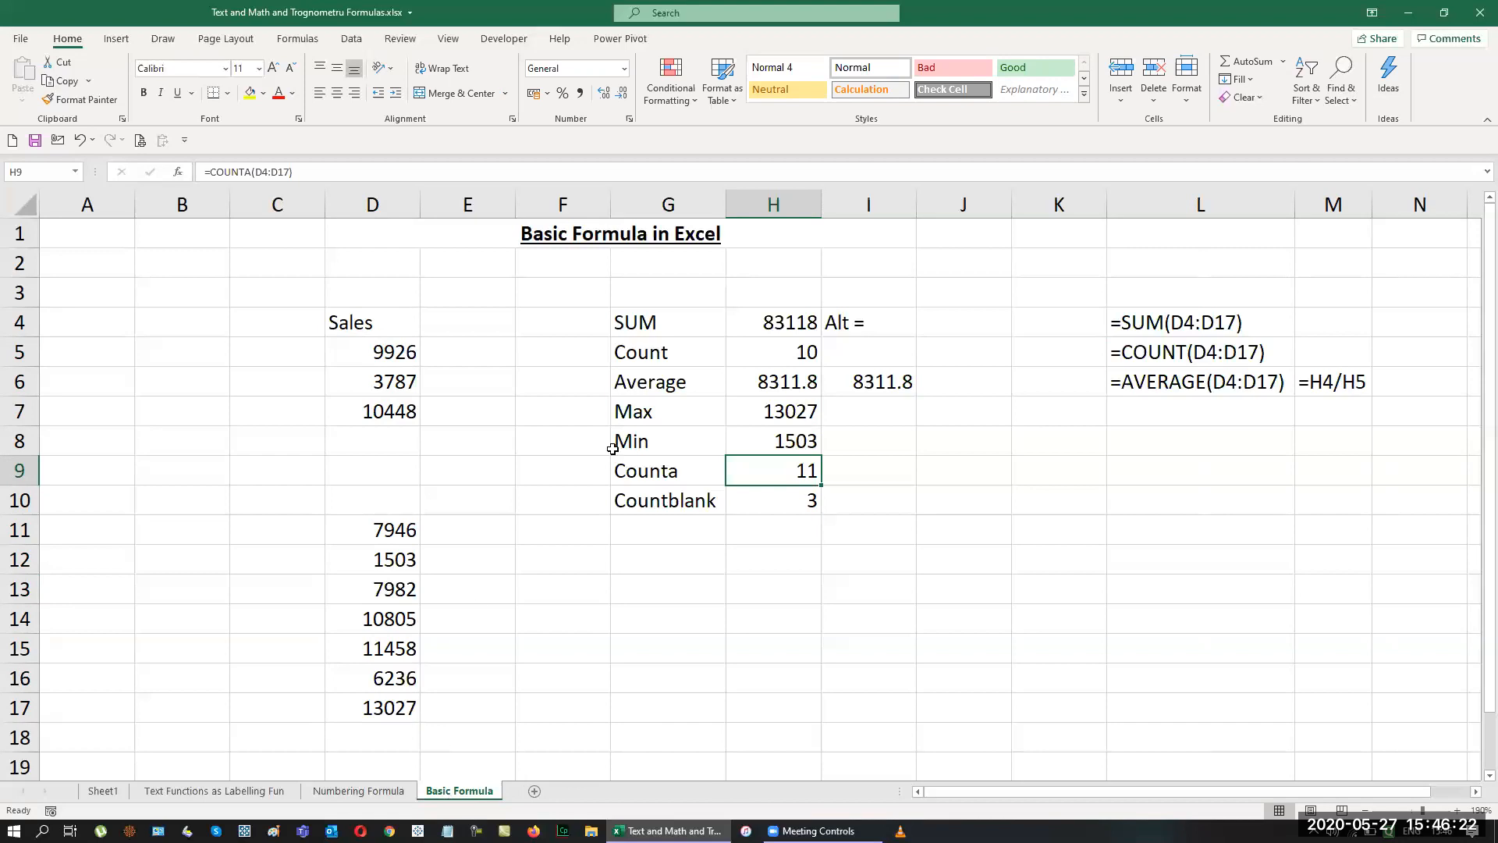
Fill F5:F10, beside the Count to Countblank labels, with the category "Statistic" in one entry.
drag(577, 358, 568, 514)
text(Stat)
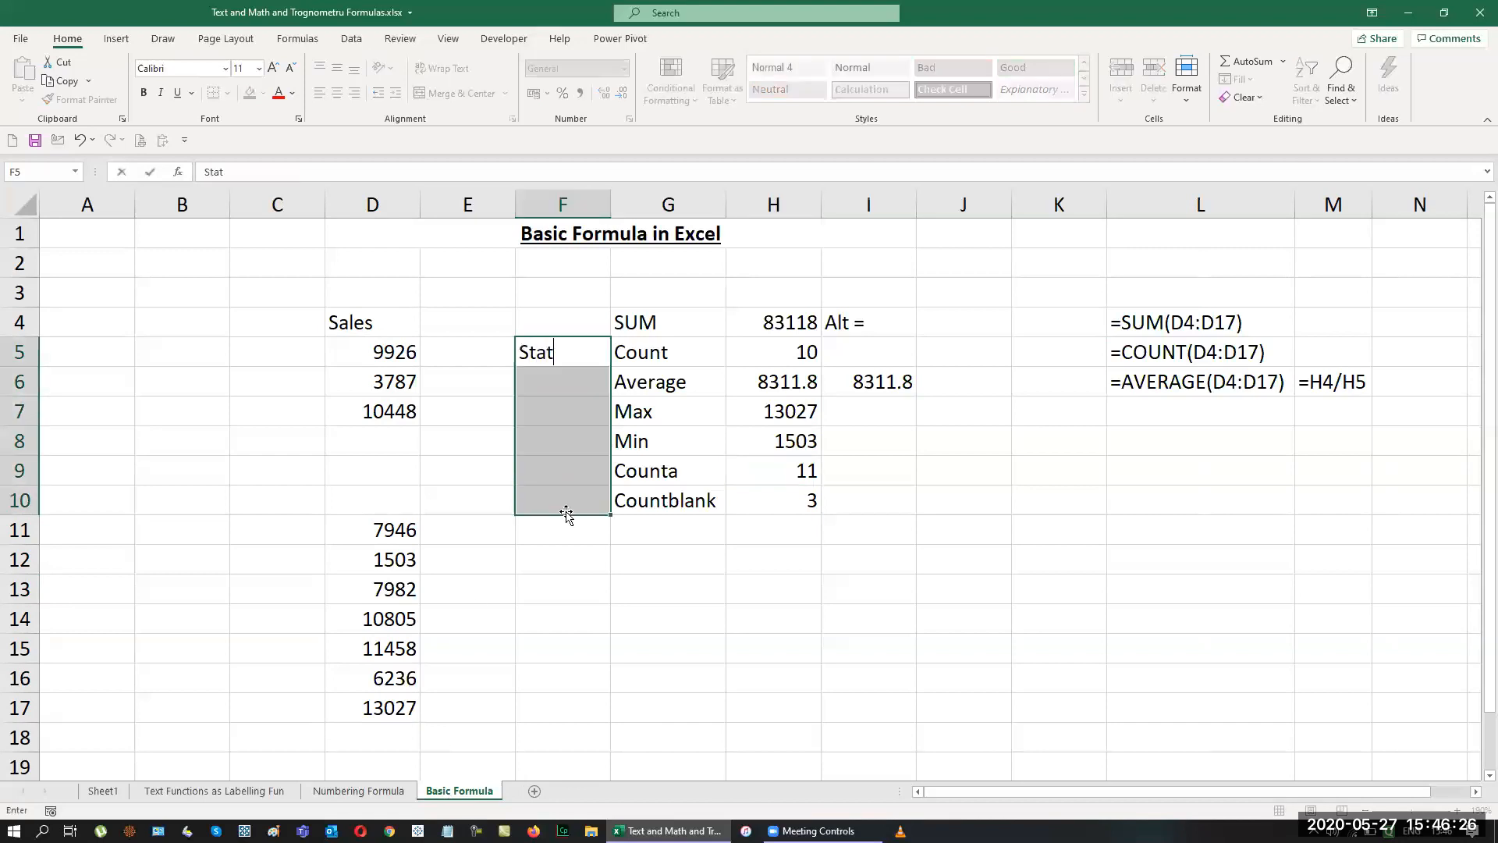
text(istic)
key(ctrl+Return)
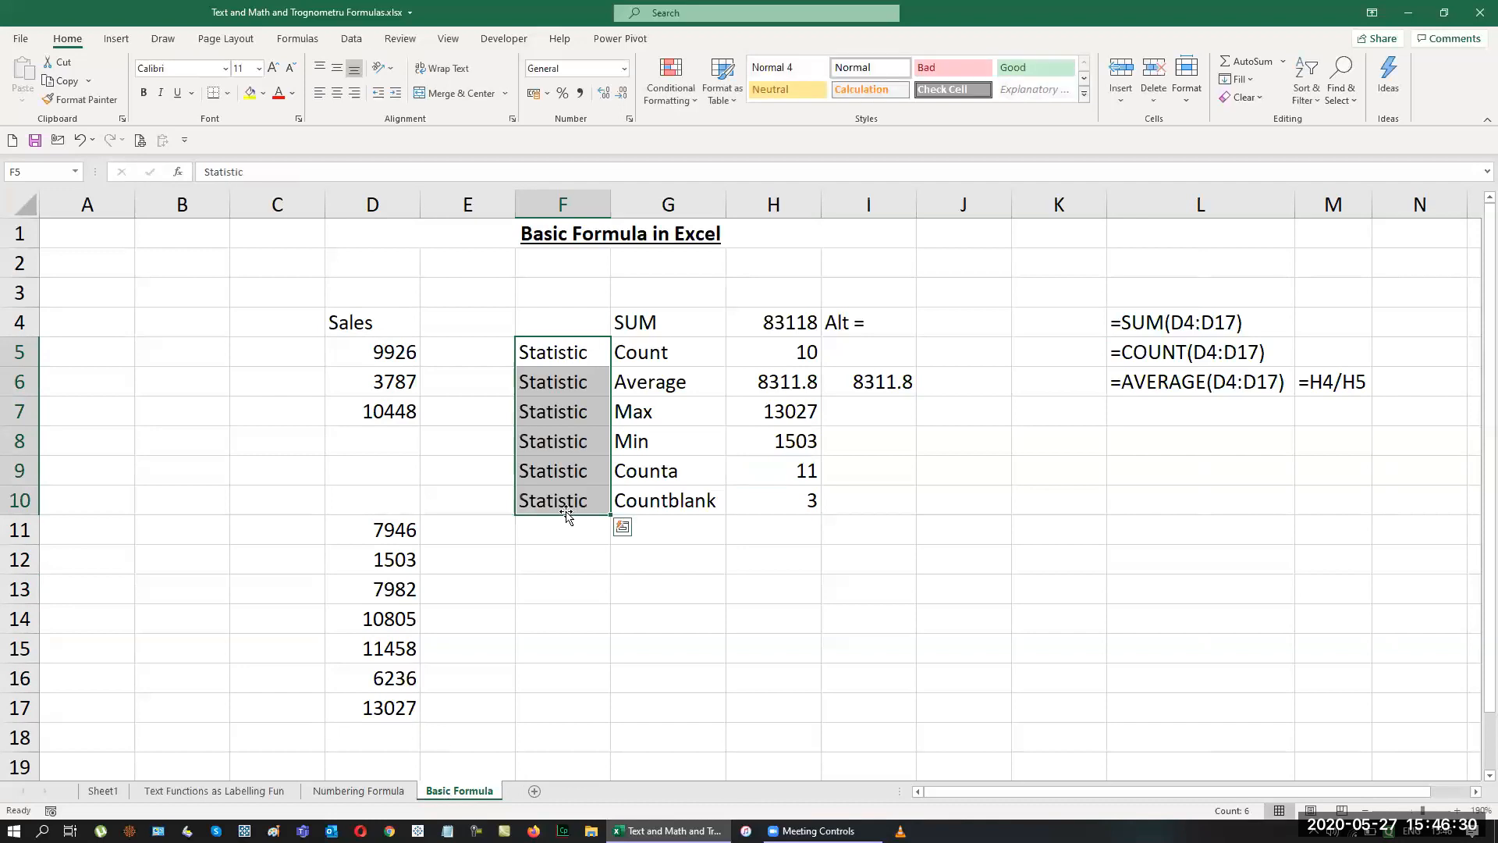
Enter the category "Math" in F4, beside the SUM label.
key(Up)
key(Up)
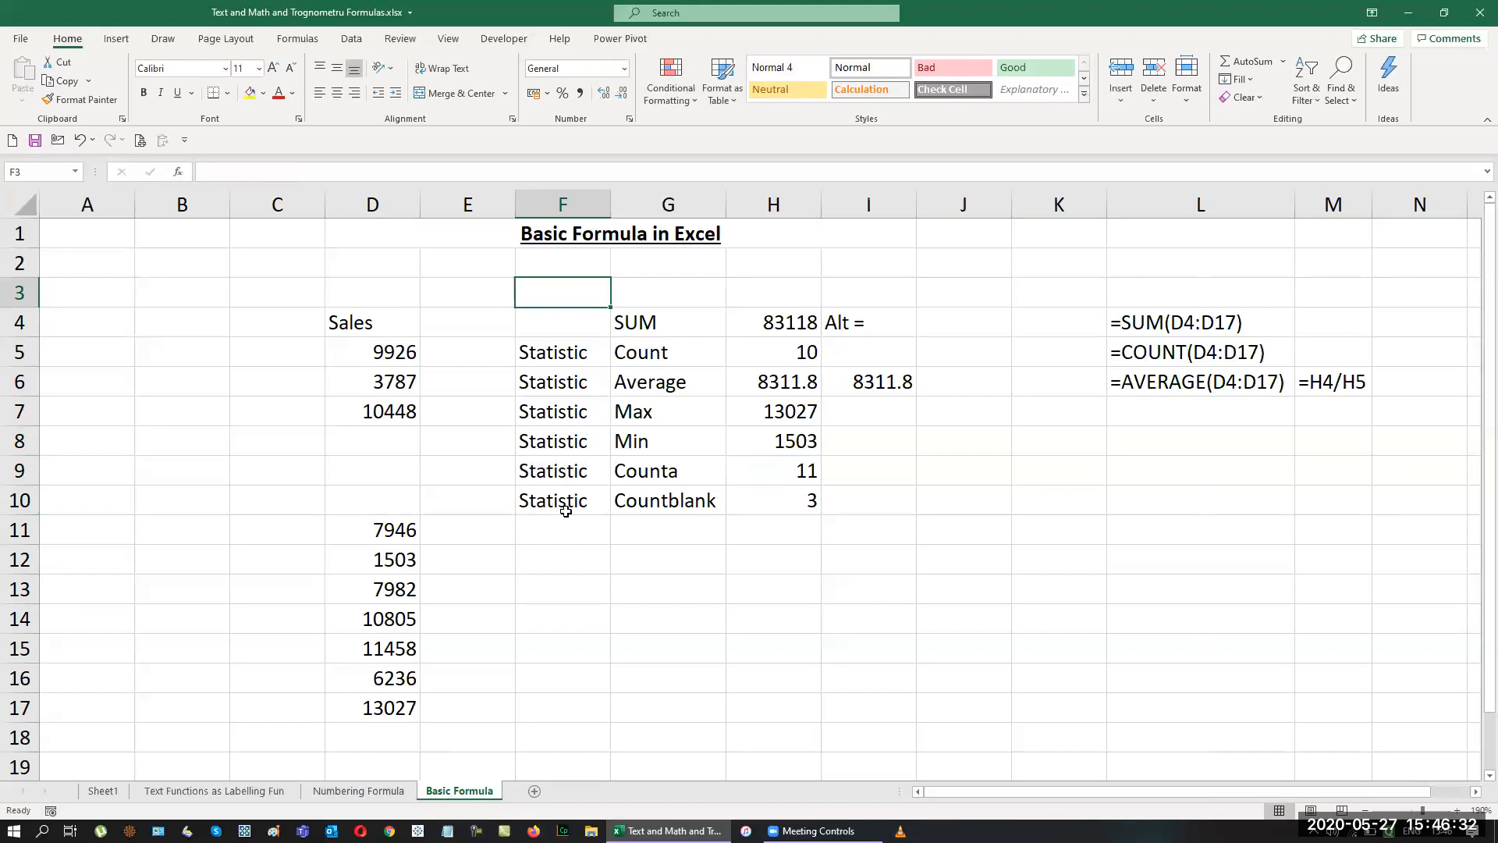
key(Down)
text(Math)
key(Return)
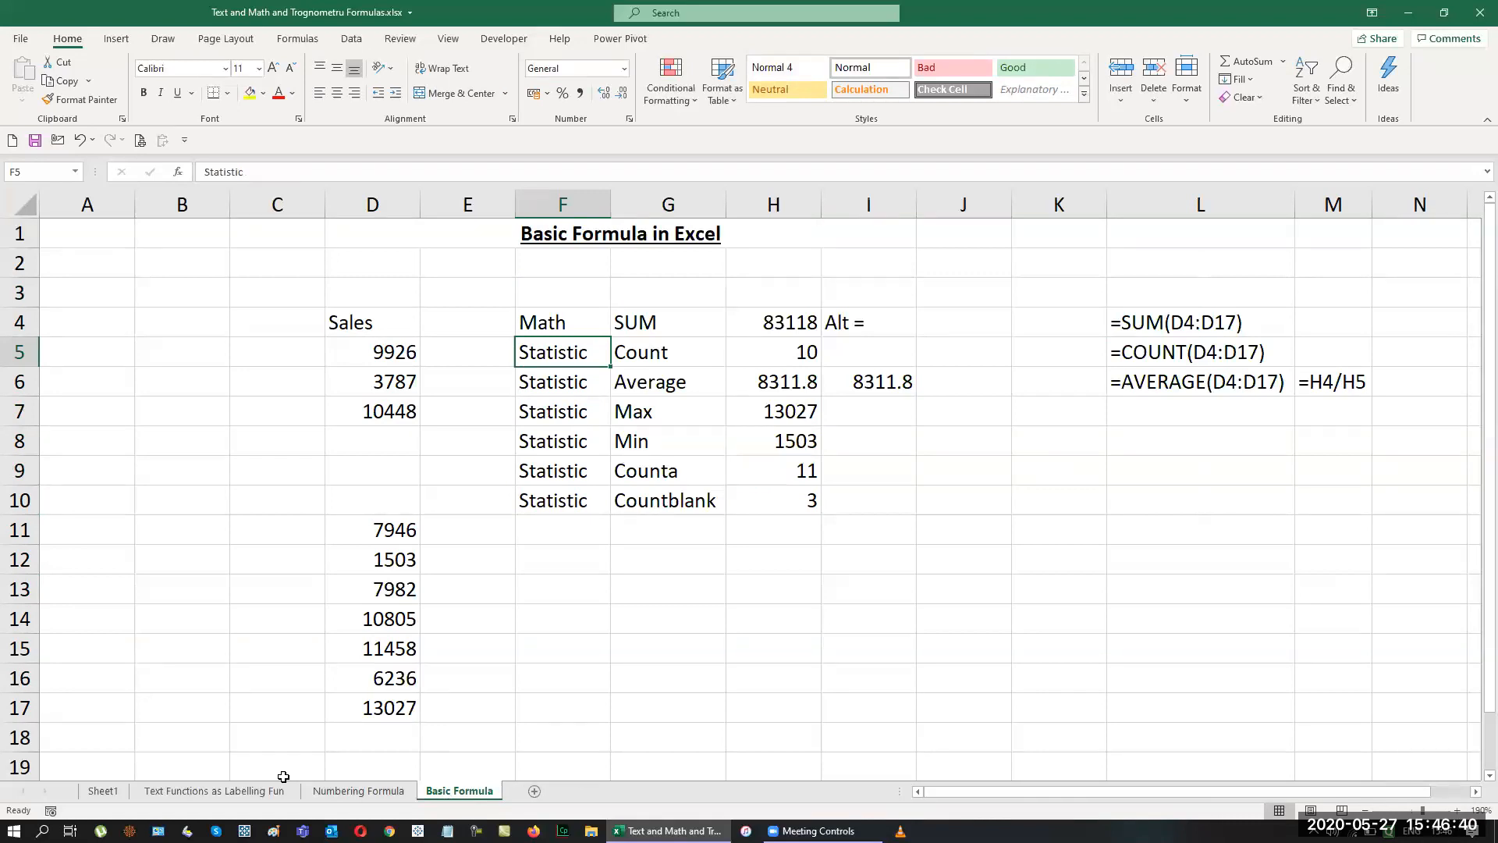
Switch to Sheet1 to view the course content overview.
click(105, 794)
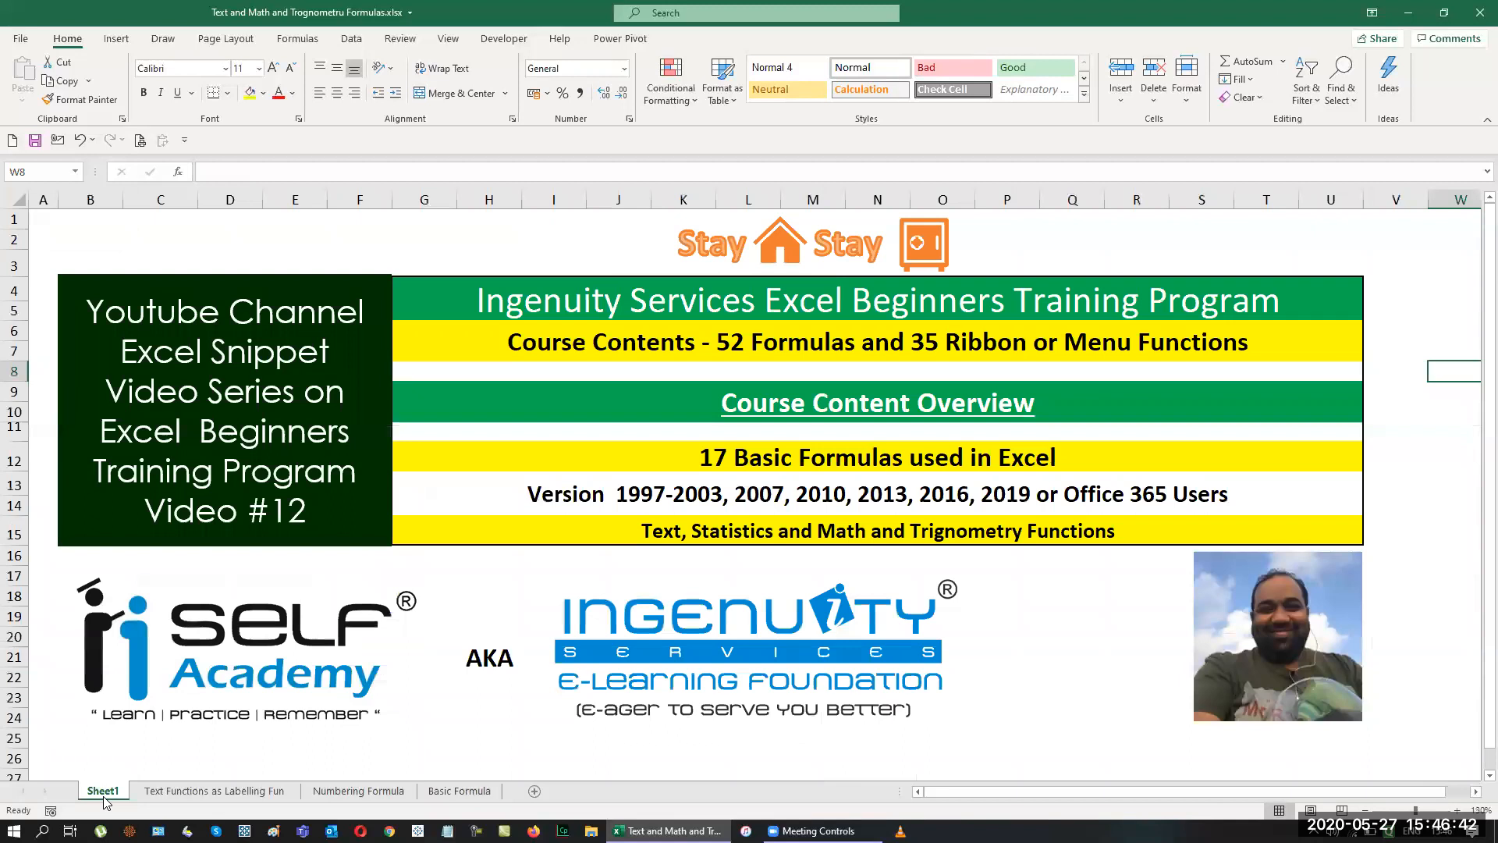